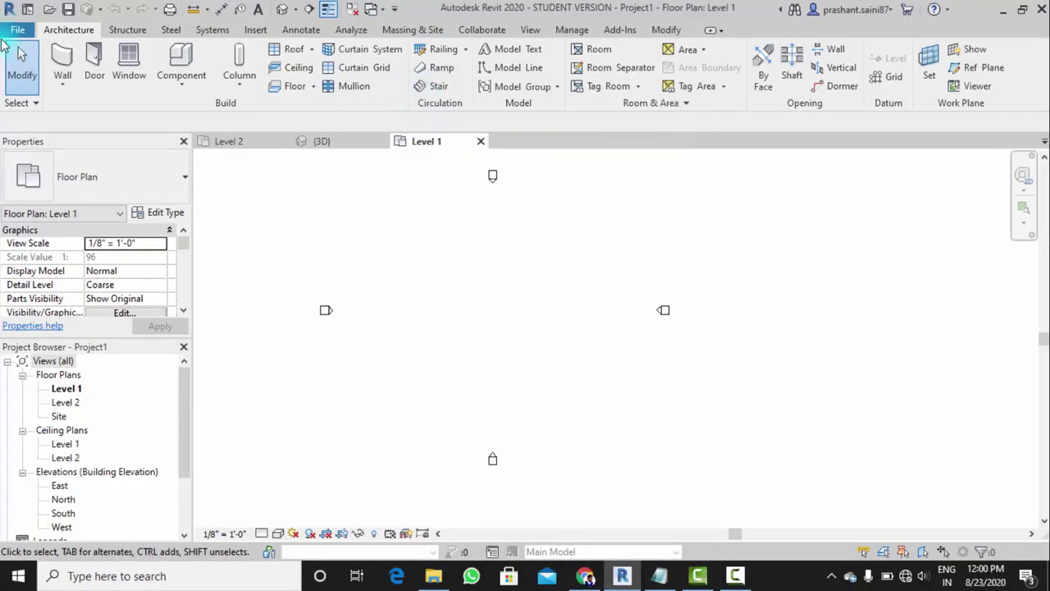
Start a stair using the Assembled Stair type with 7" max riser and 11" tread
click(433, 86)
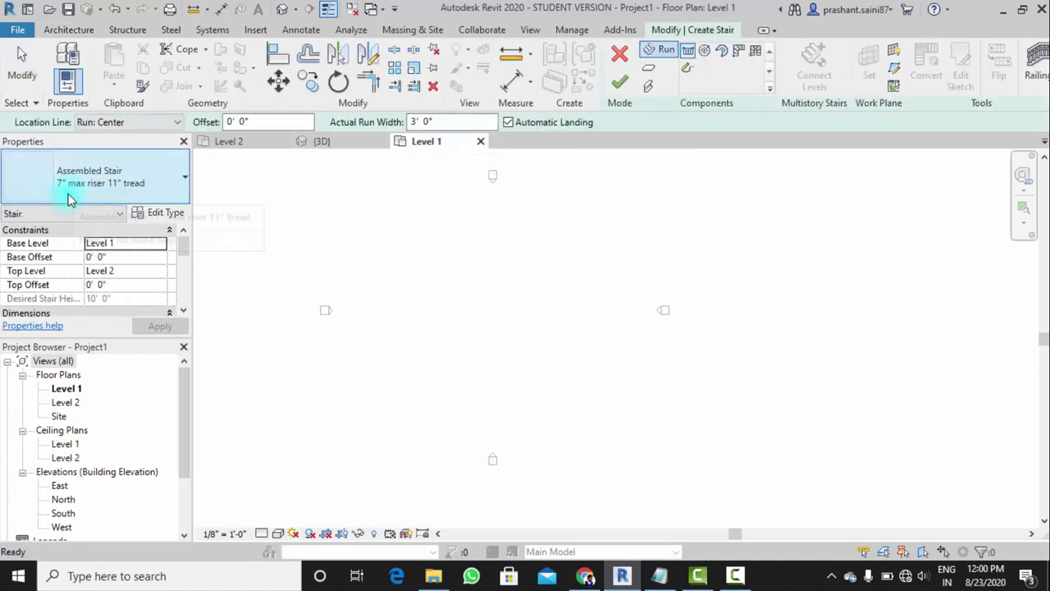
click(98, 185)
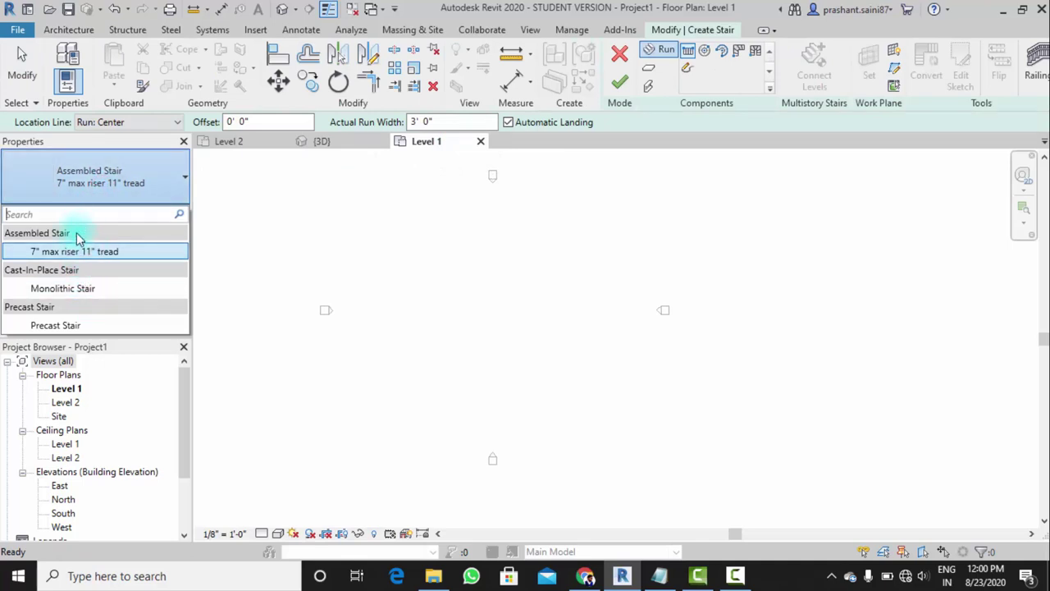
click(23, 244)
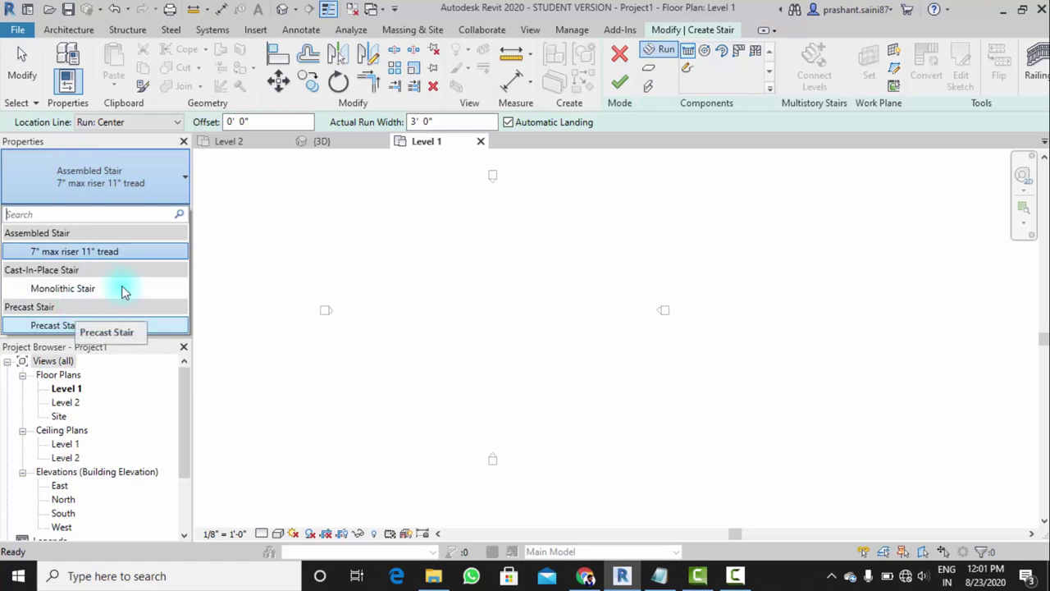
click(86, 252)
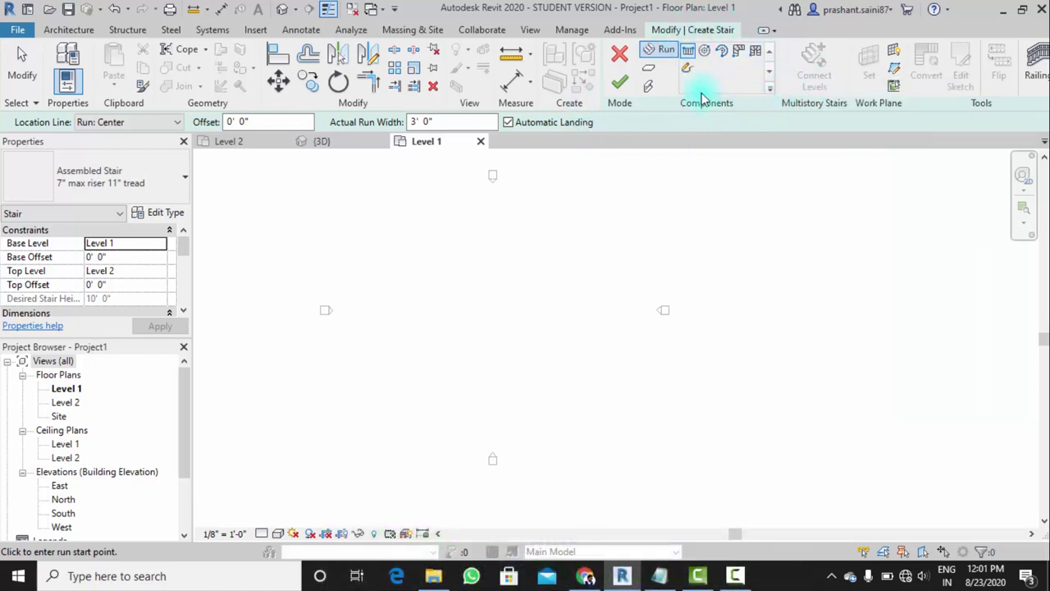
Try the Run: Center and Exterior Support: Left location lines with test run previews
middle_drag(513, 317, 488, 288)
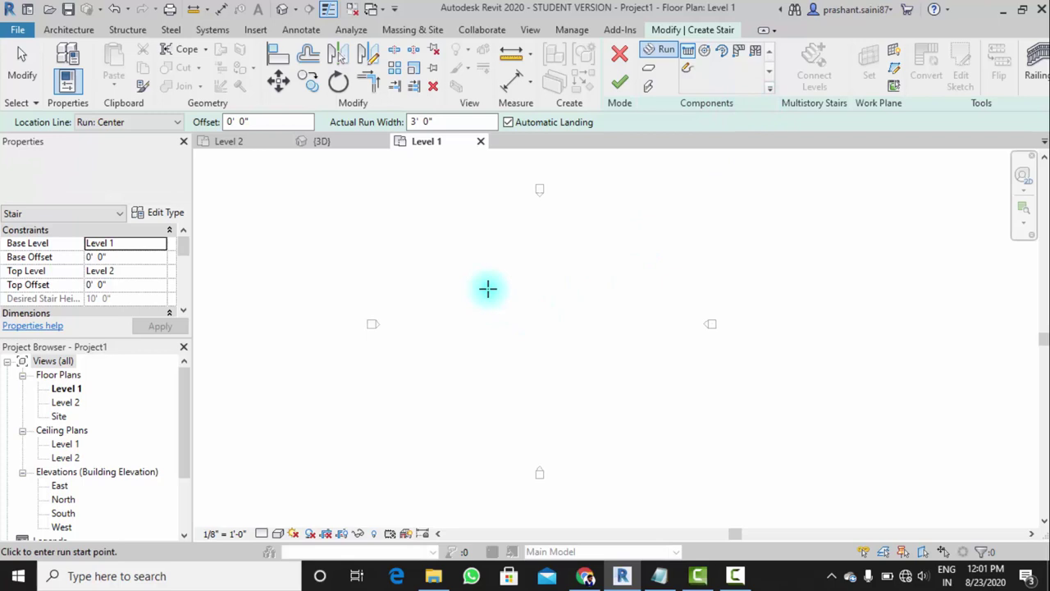
click(118, 125)
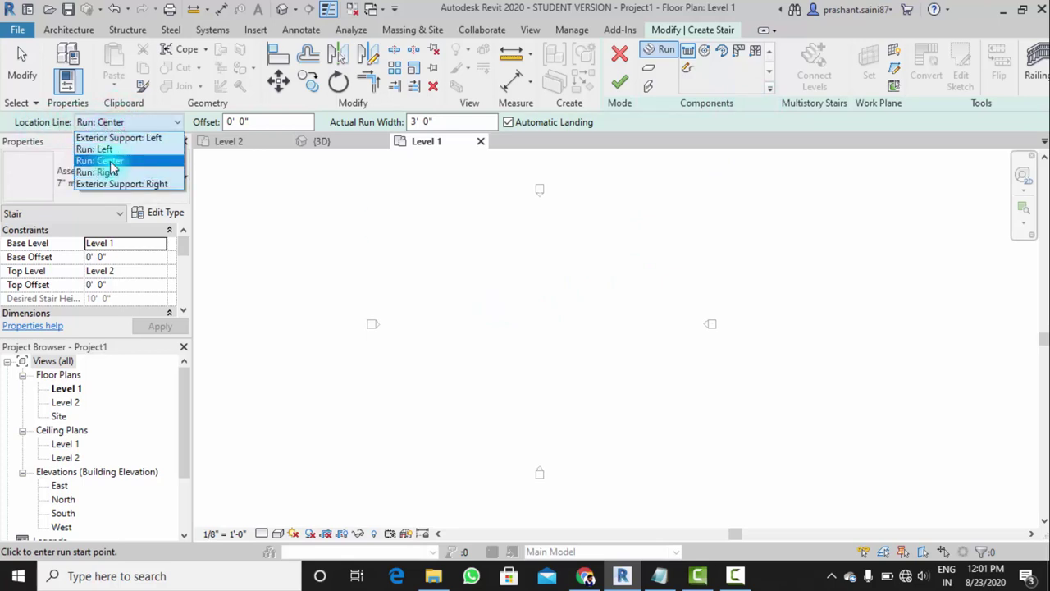
click(546, 294)
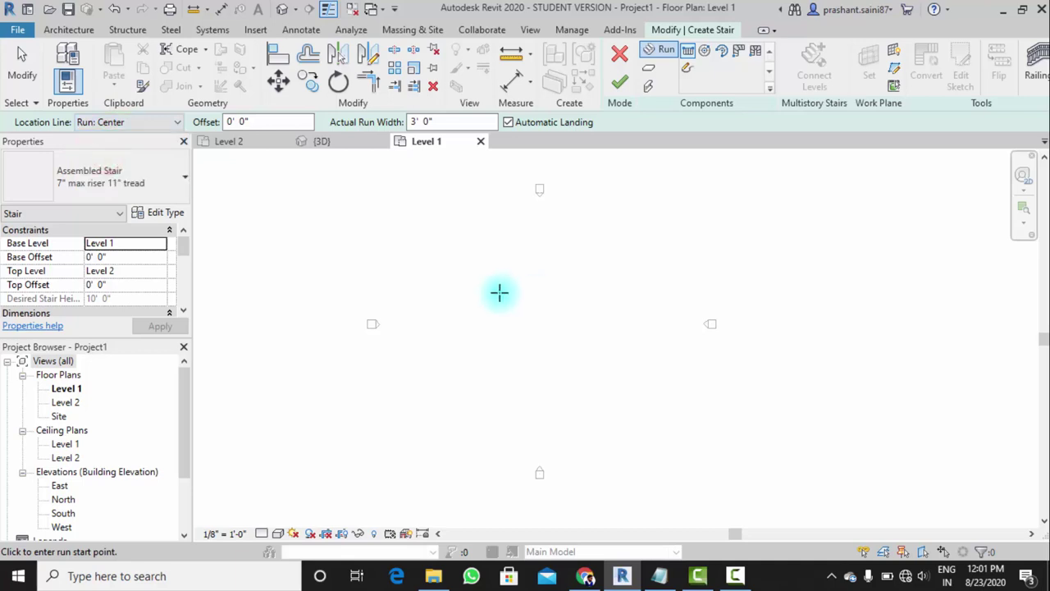
click(509, 351)
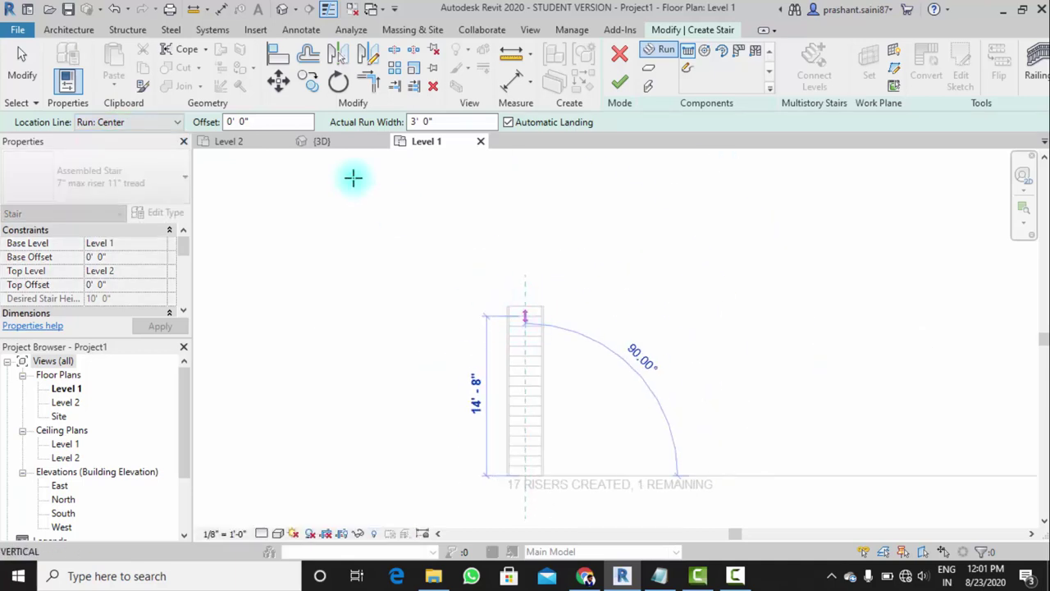
click(144, 123)
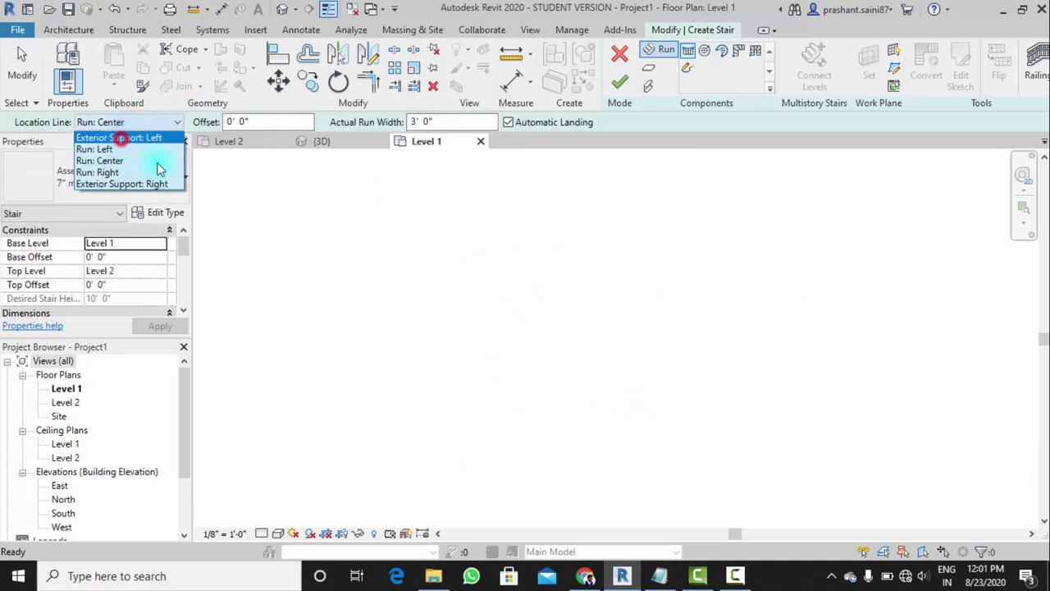
click(119, 136)
click(480, 345)
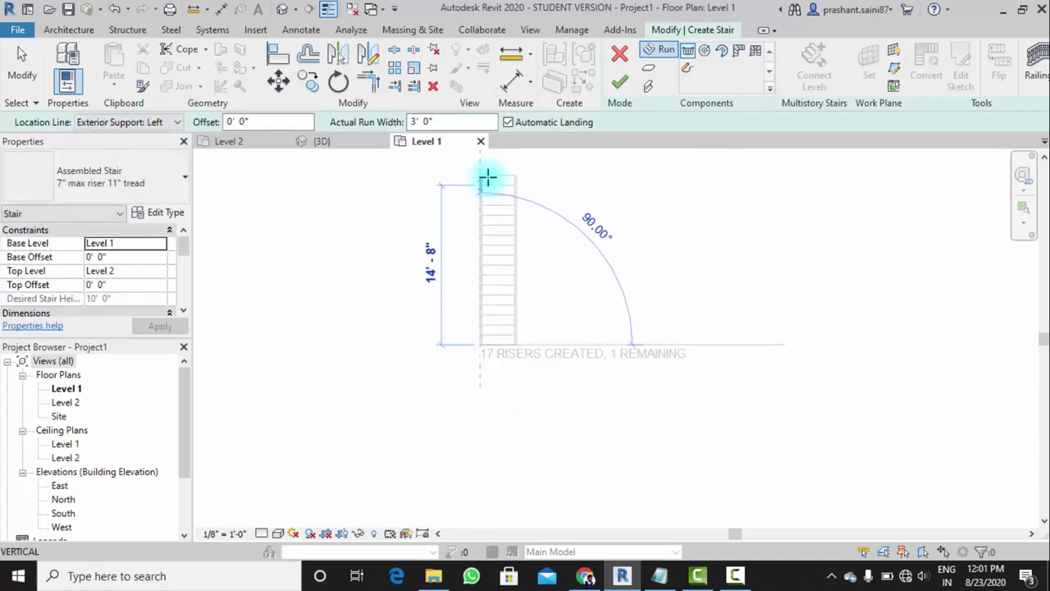
key(Escape)
Set the location line to Run: Right with a 2' 0" offset, cancelling the test runs
click(123, 121)
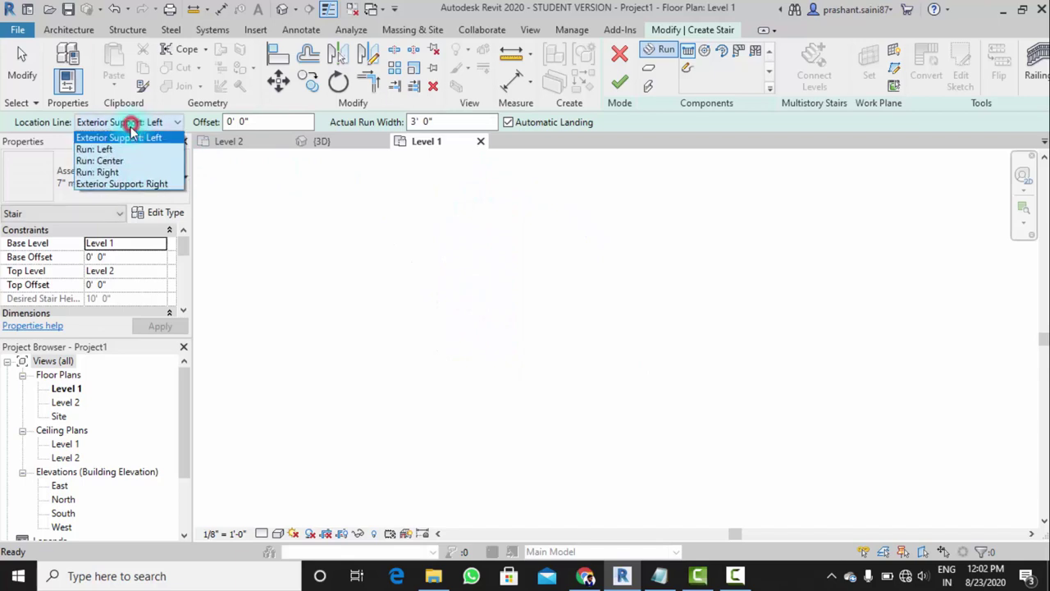
click(103, 172)
click(478, 382)
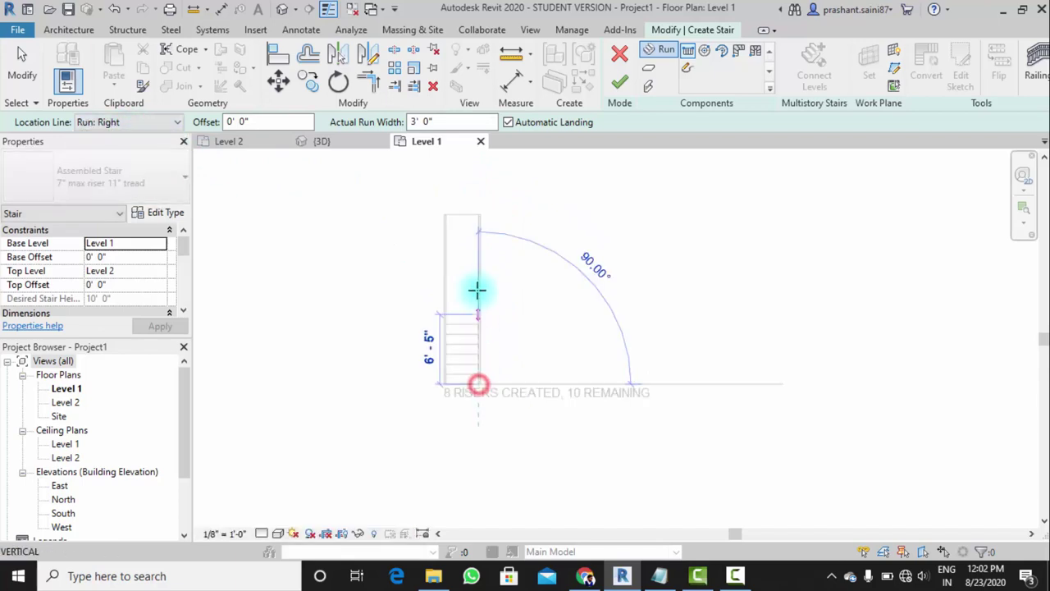
key(Escape)
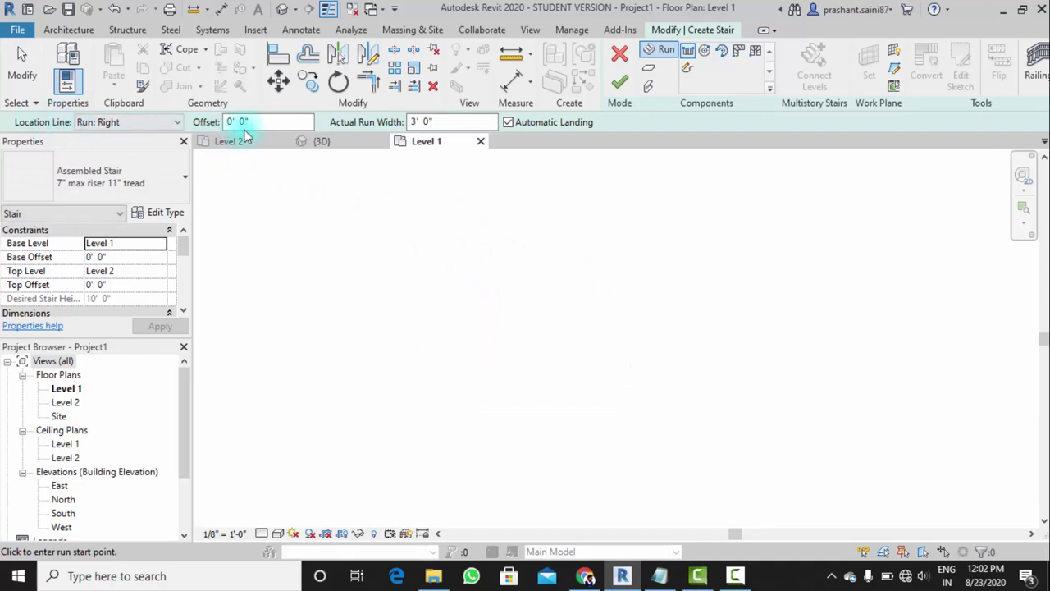
click(247, 121)
text(2)
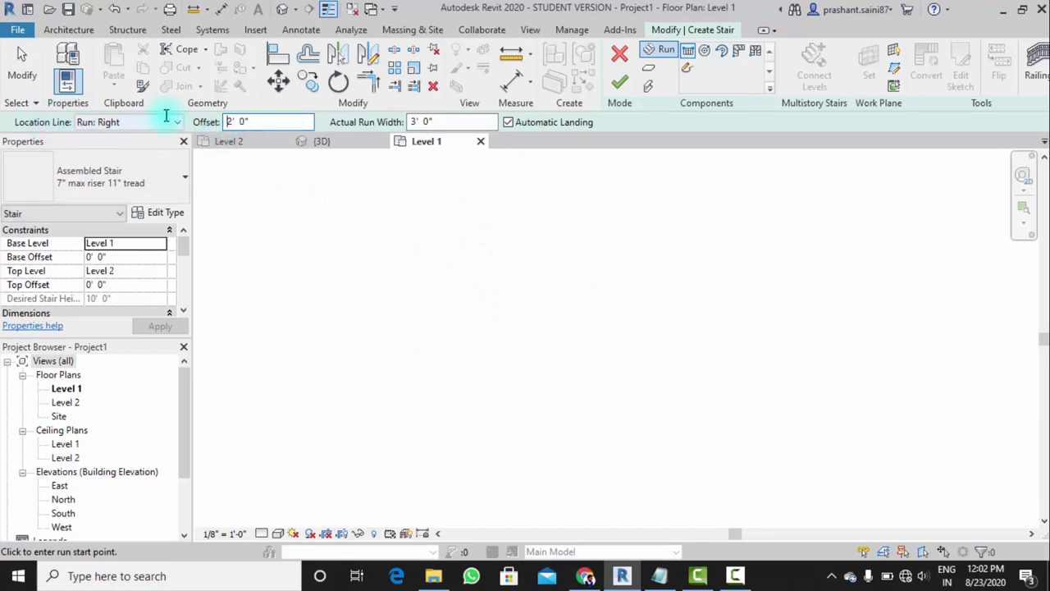
click(527, 377)
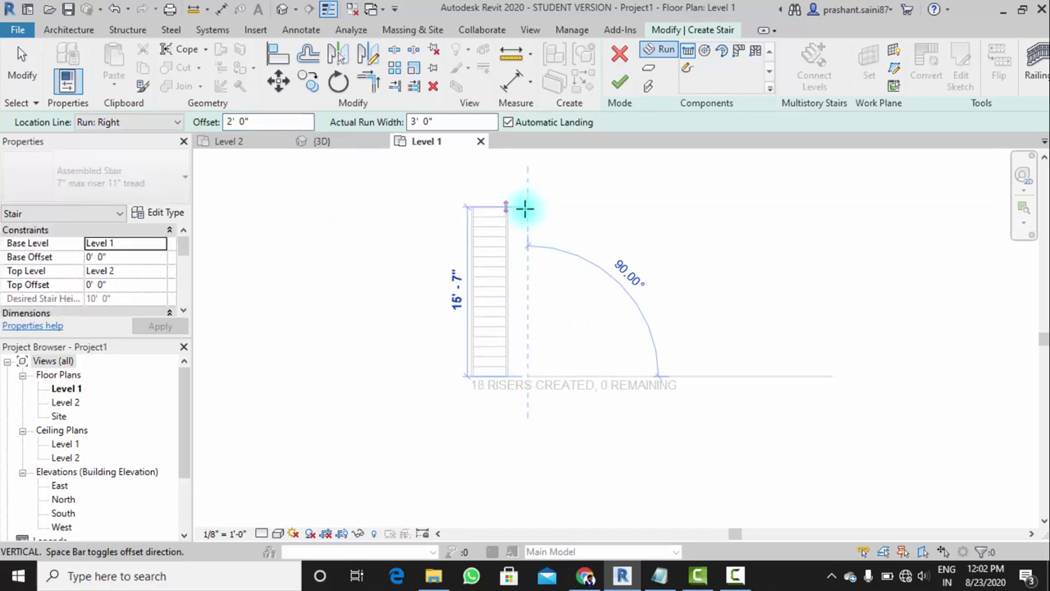
click(527, 263)
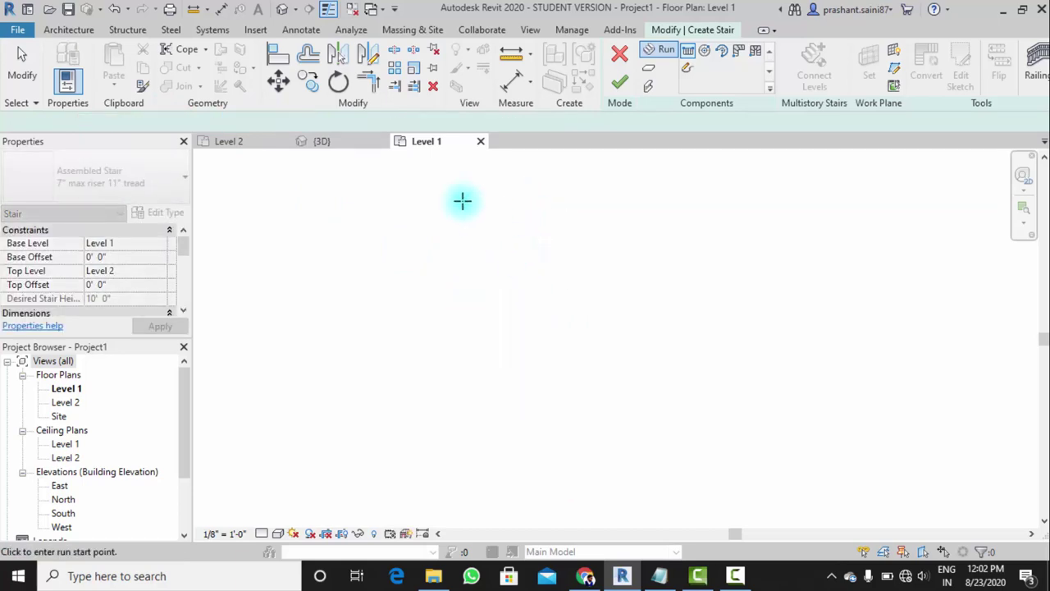
Reset the run offset and try a 5' run width, cancelling the preview
click(258, 120)
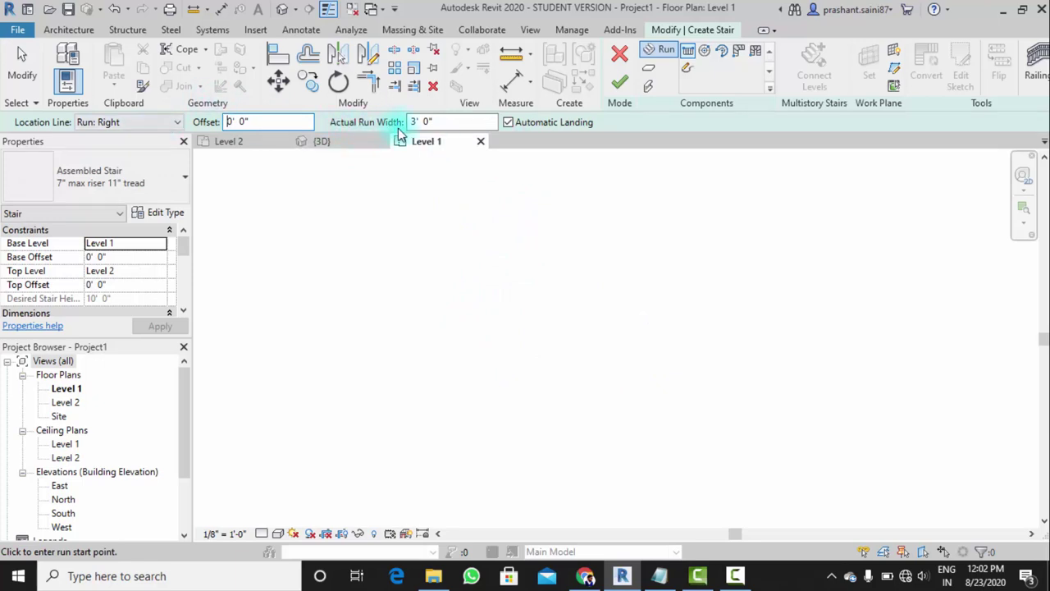
click(450, 122)
text(5)
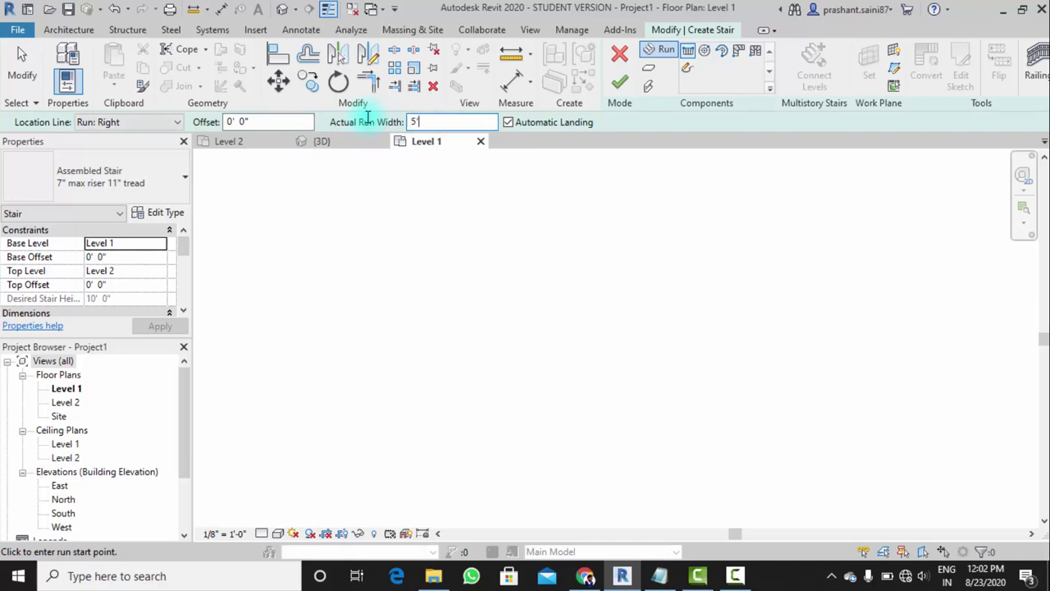
click(531, 396)
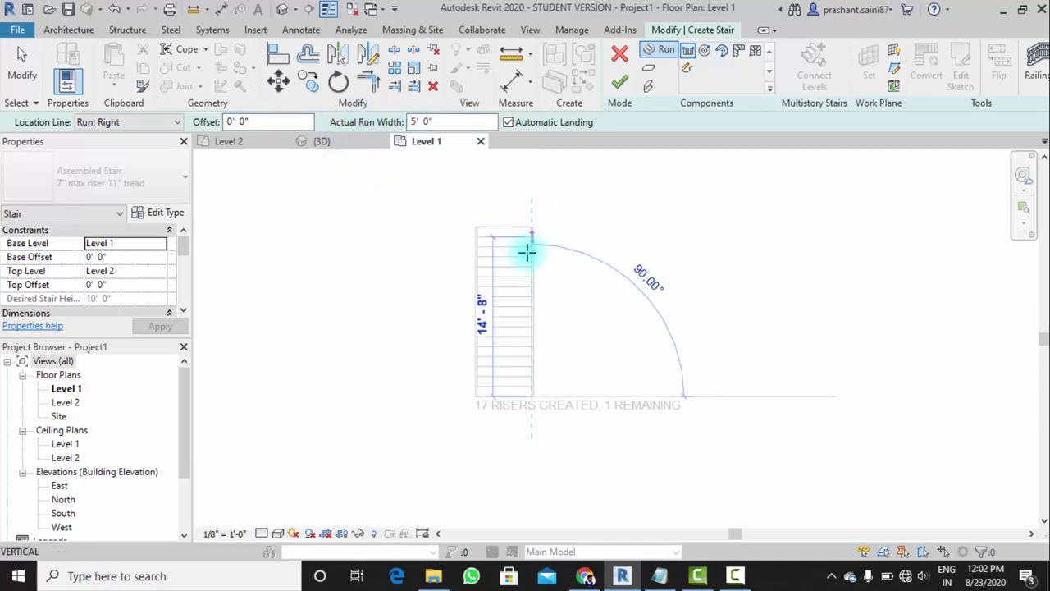
key(Escape)
key(Escape)
Draw a 3' 6" wide straight run of 18 risers and finish the stair
click(444, 120)
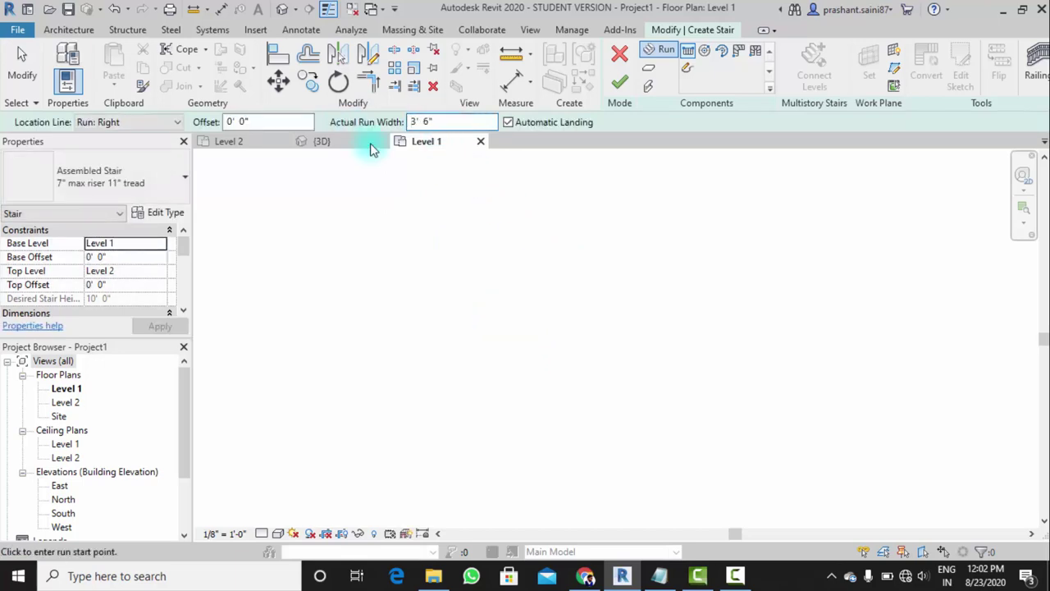
click(518, 353)
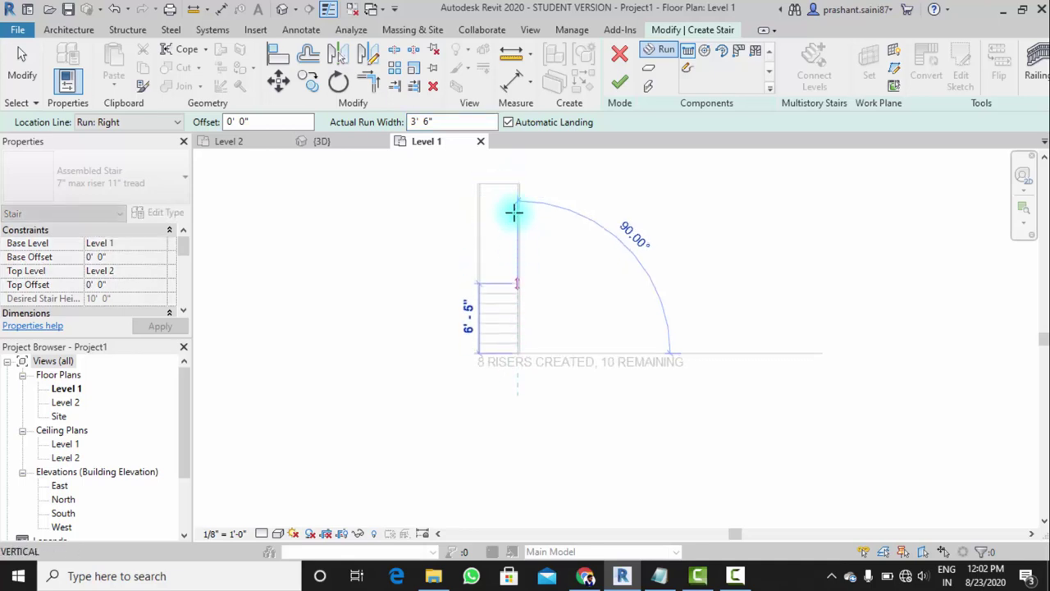
middle_drag(516, 281, 525, 411)
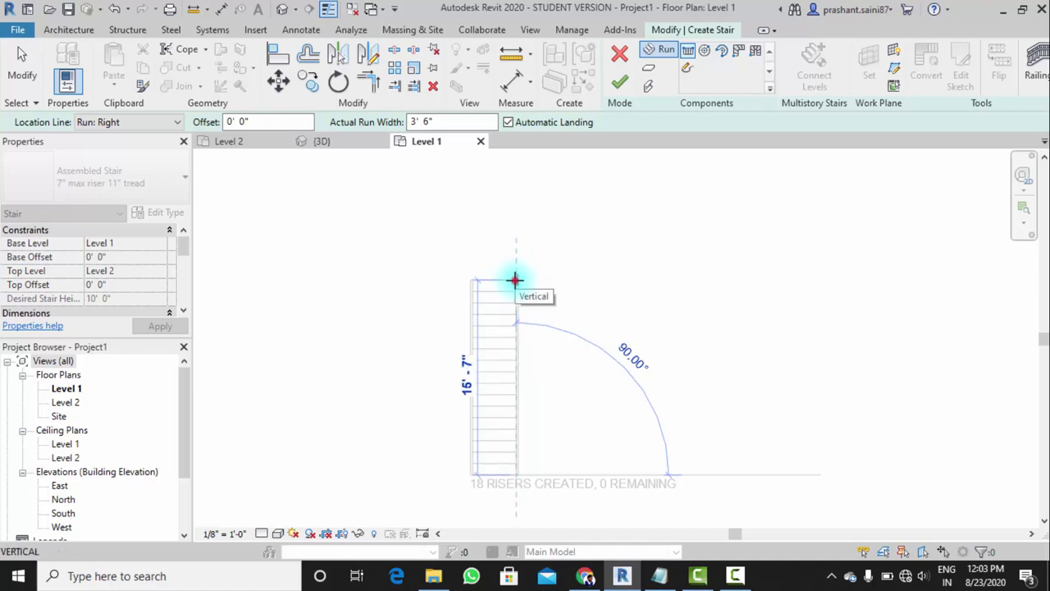
click(515, 281)
key(Escape)
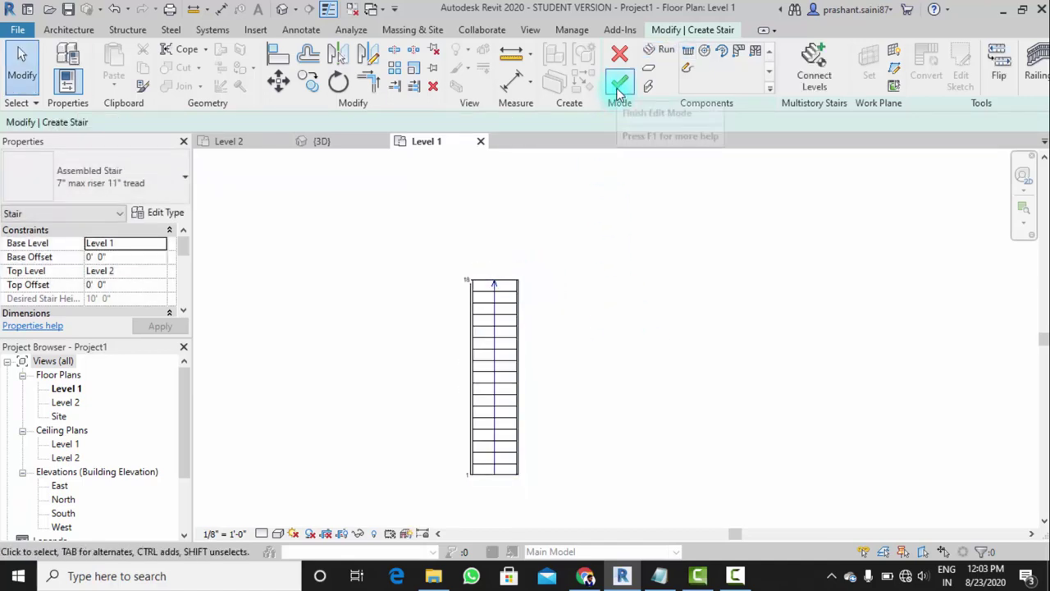
click(618, 83)
click(547, 310)
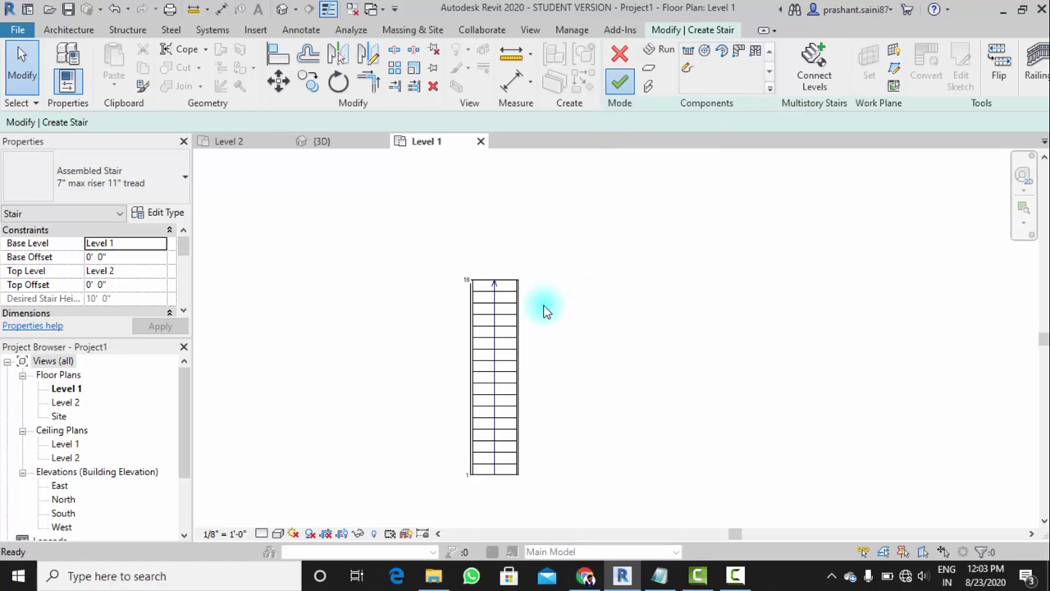
Open the East elevation and pan and zoom to centre the stair with its railings
scroll(511, 382, down, 1)
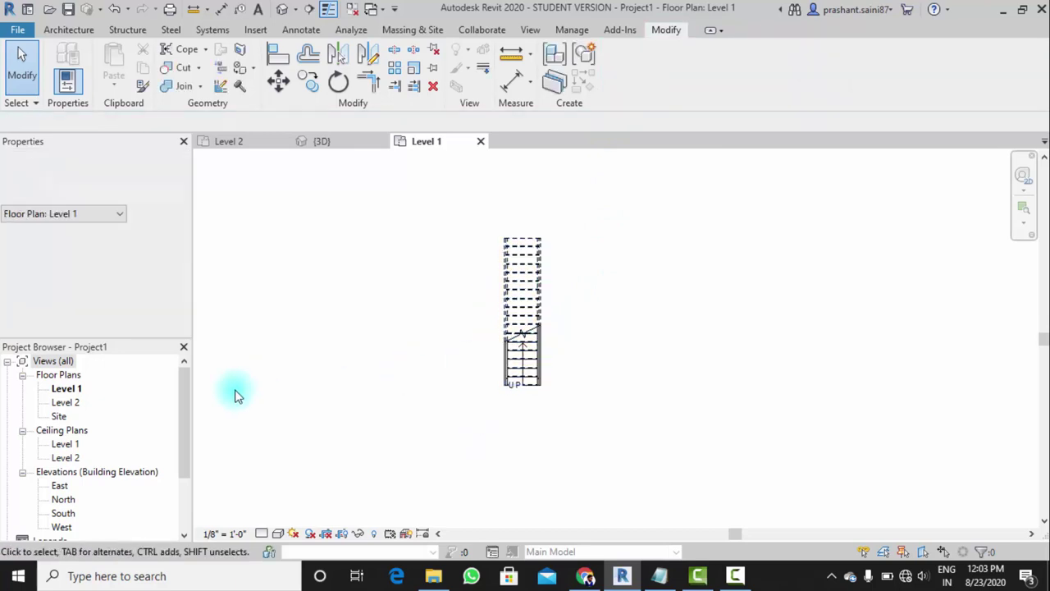
scroll(71, 464, down, 1)
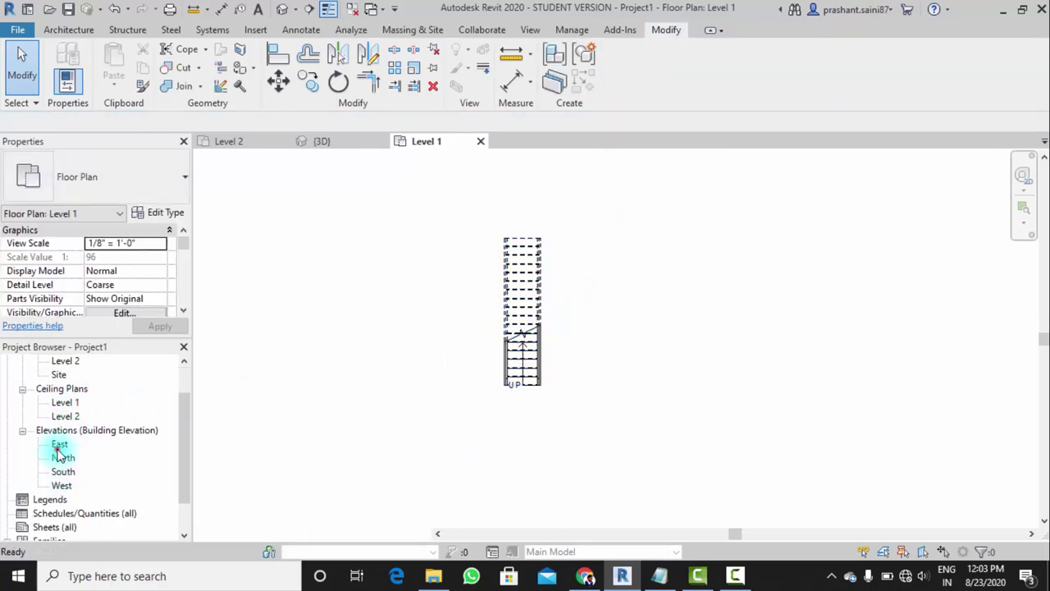
double_click(59, 446)
scroll(698, 339, up, 3)
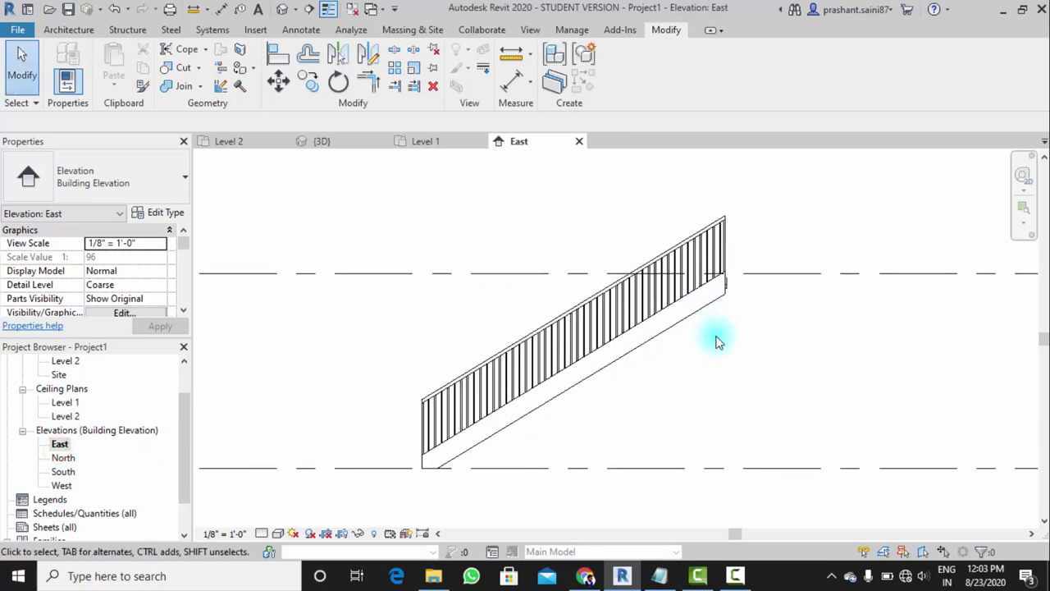
middle_drag(716, 341, 622, 355)
click(638, 316)
scroll(637, 312, down, 2)
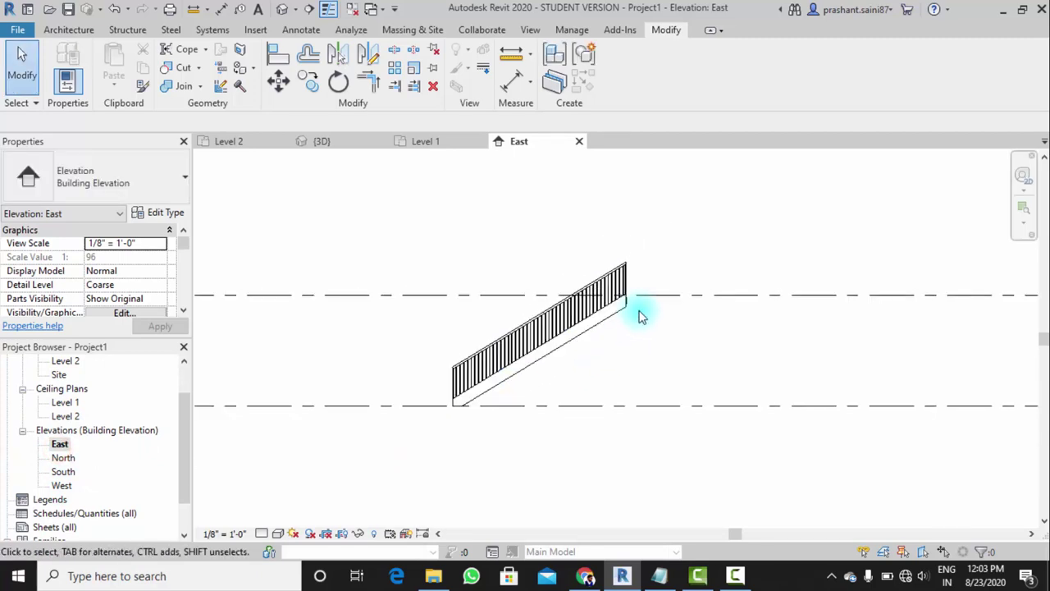
scroll(509, 352, down, 2)
scroll(847, 350, up, 2)
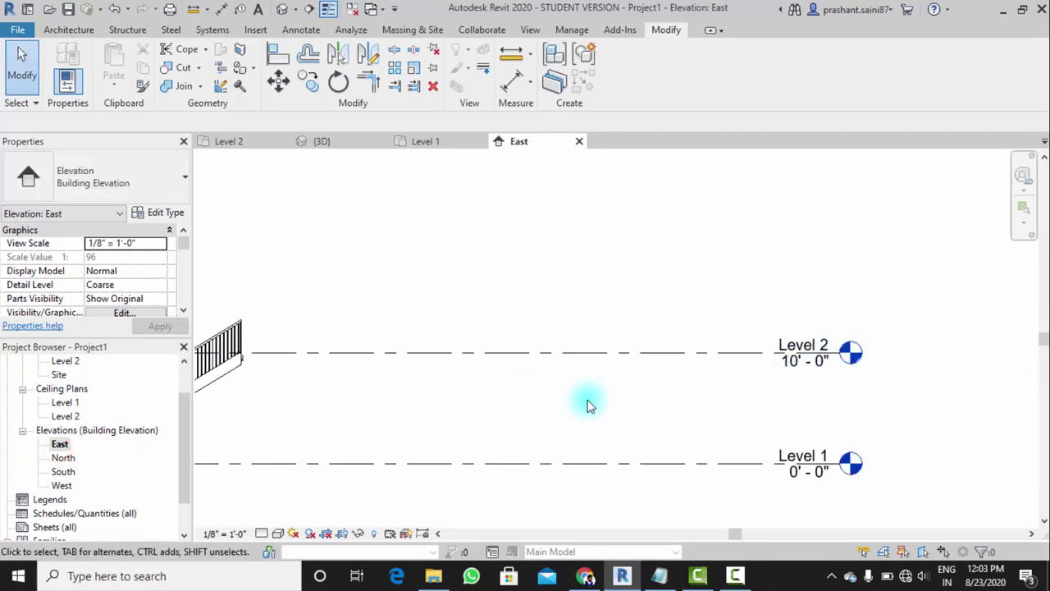
middle_drag(554, 365, 727, 328)
middle_drag(345, 386, 485, 356)
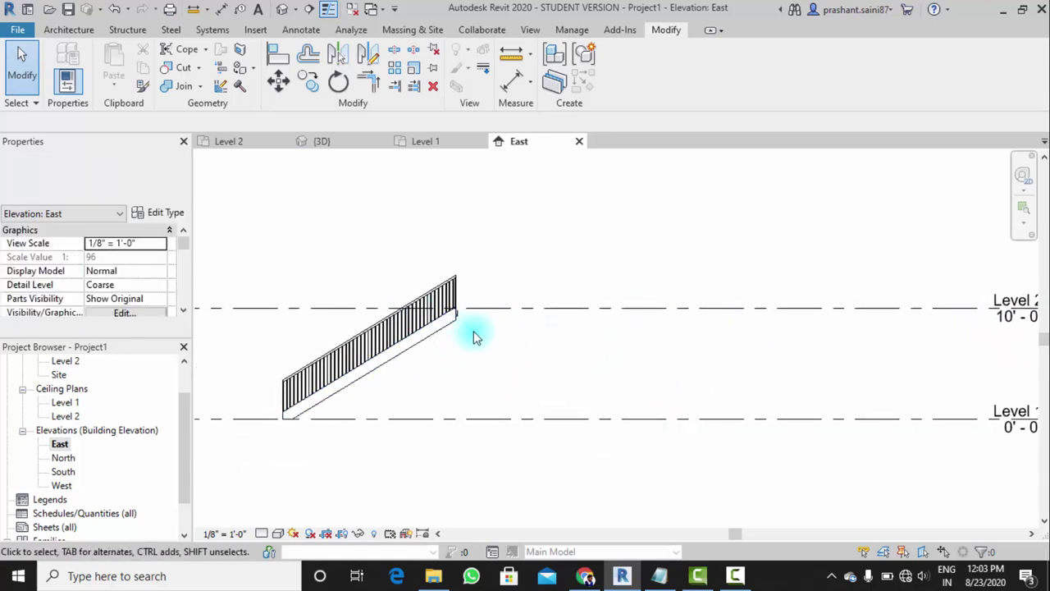
scroll(184, 437, up, 1)
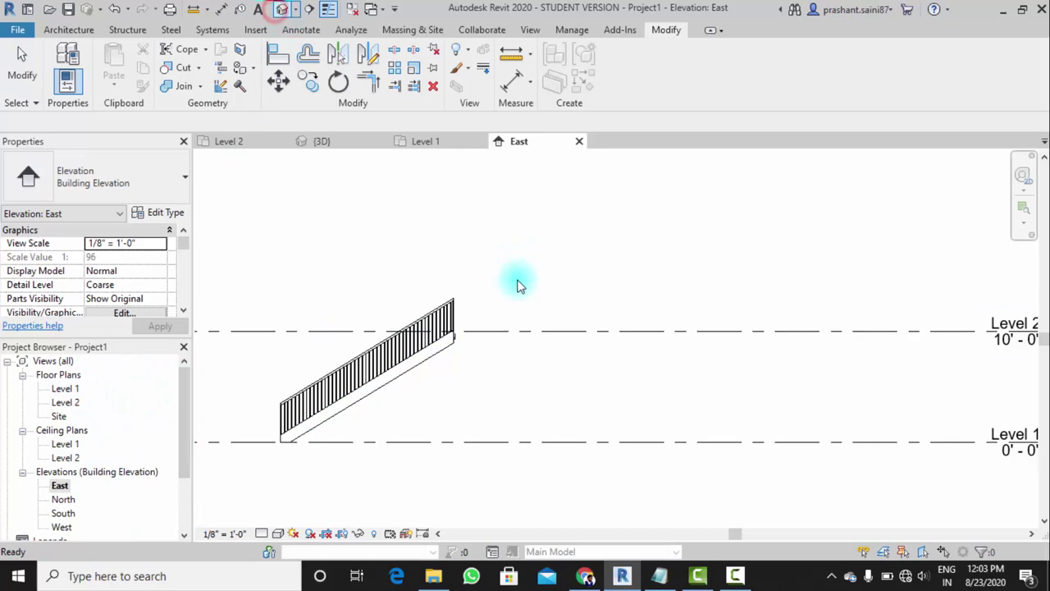
Orbit the 3D view to face the stair and switch to the Consistent Colors visual style
scroll(597, 305, up, 5)
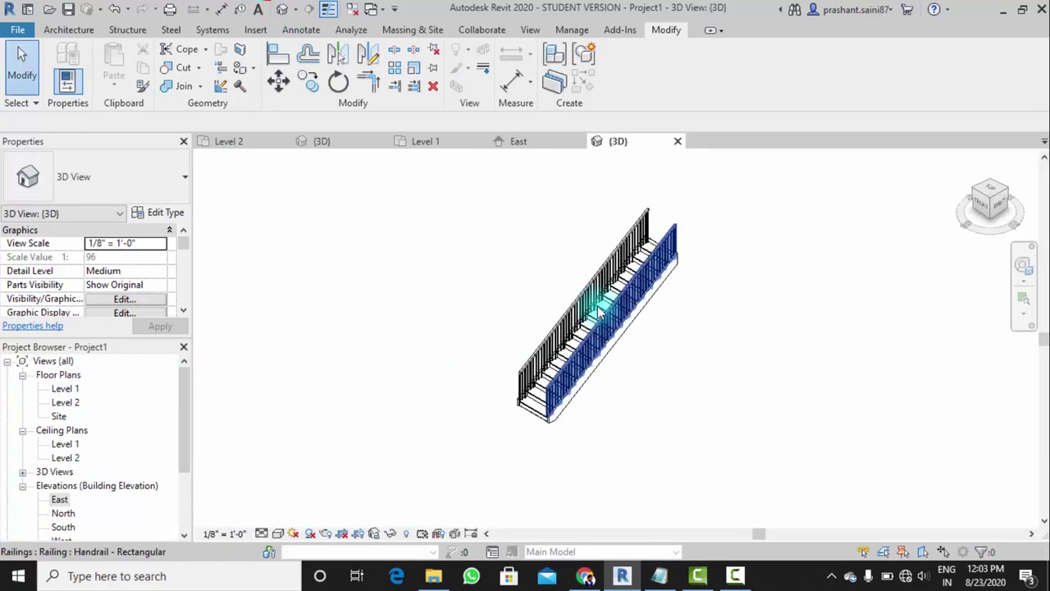
mouse_move(600, 311)
shift+middle_down()
mouse_move(485, 386)
mouse_move(535, 359)
mouse_move(539, 258)
mouse_move(488, 357)
mouse_move(451, 485)
shift+middle_up()
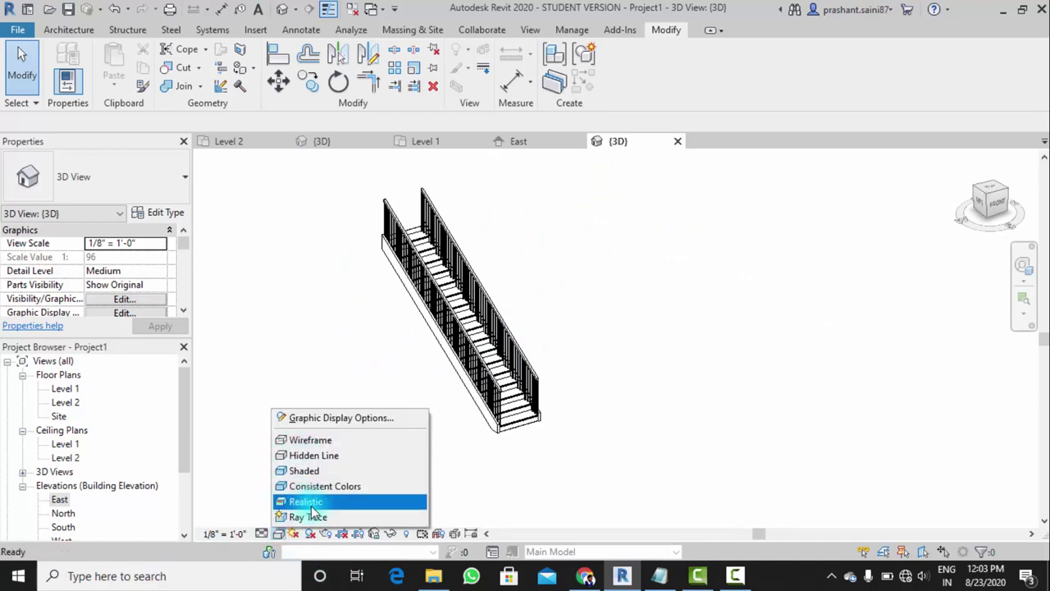
click(312, 486)
scroll(591, 392, up, 3)
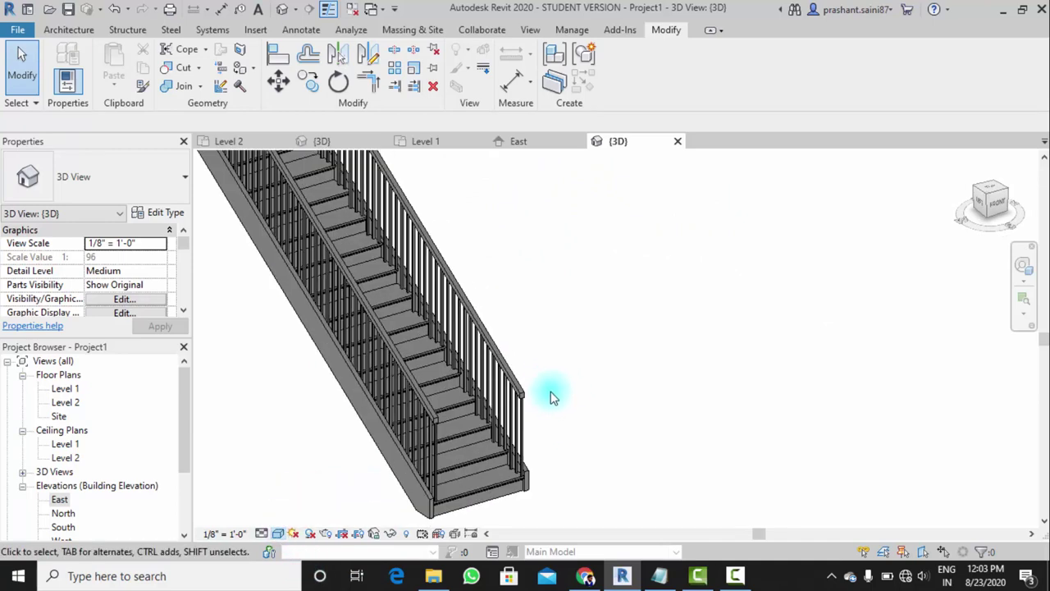
scroll(551, 394, up, 2)
scroll(514, 435, down, 2)
scroll(525, 390, down, 2)
scroll(534, 396, down, 2)
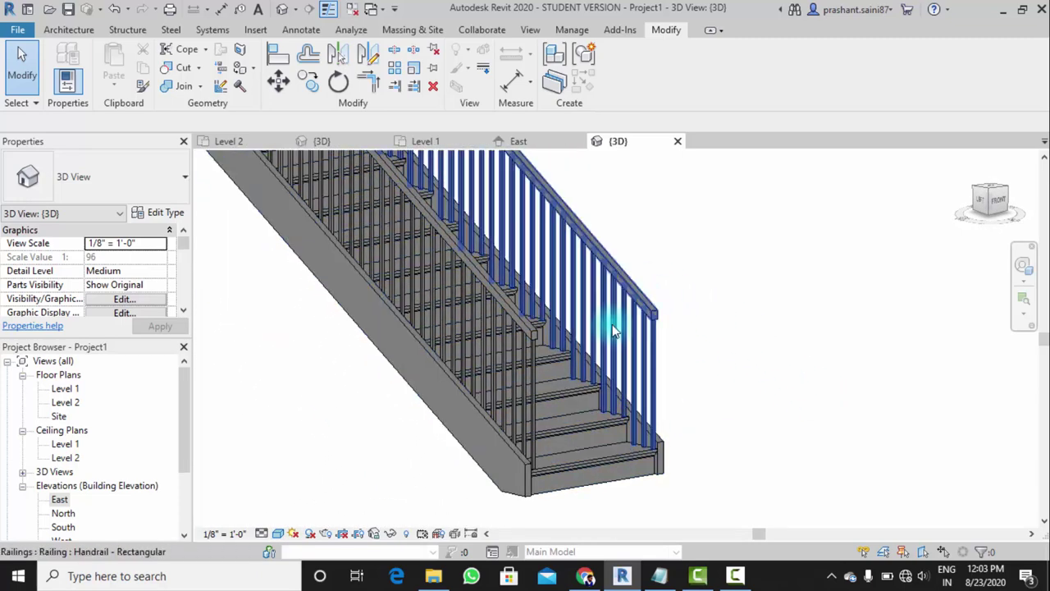
Orbit and zoom the 3D stair to inspect it from steeper angles
mouse_move(614, 311)
shift+middle_down()
mouse_move(632, 375)
mouse_move(551, 496)
shift+middle_up()
scroll(633, 457, up, 1)
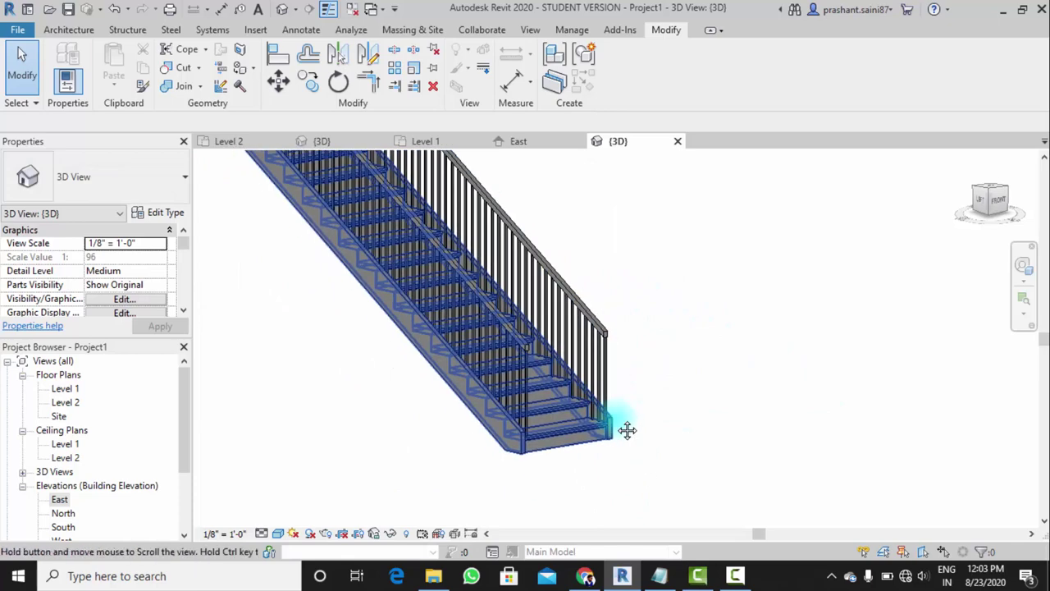
scroll(621, 429, up, 1)
scroll(567, 403, up, 1)
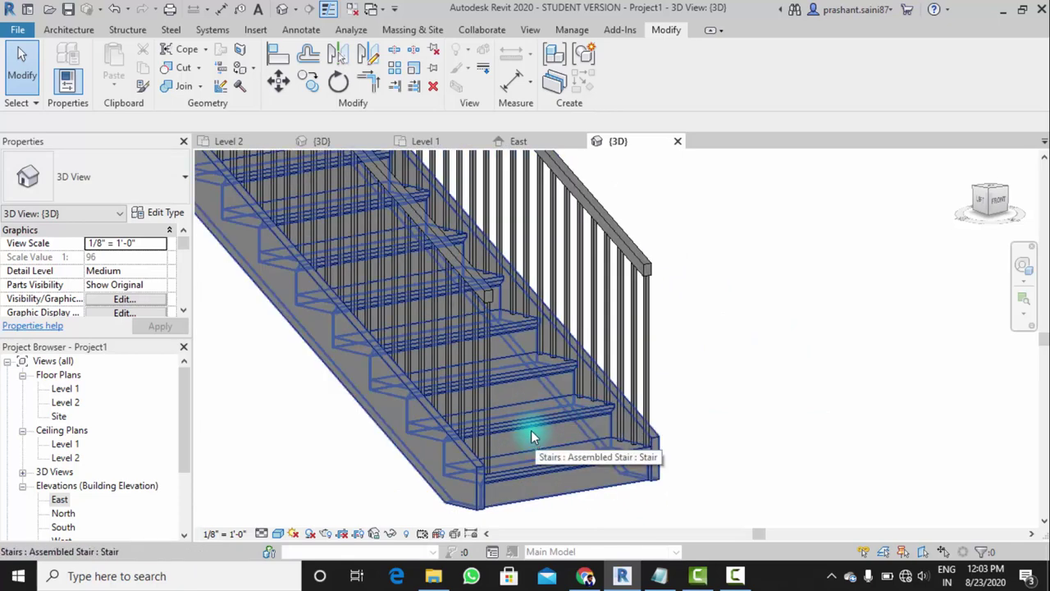
scroll(614, 442, down, 1)
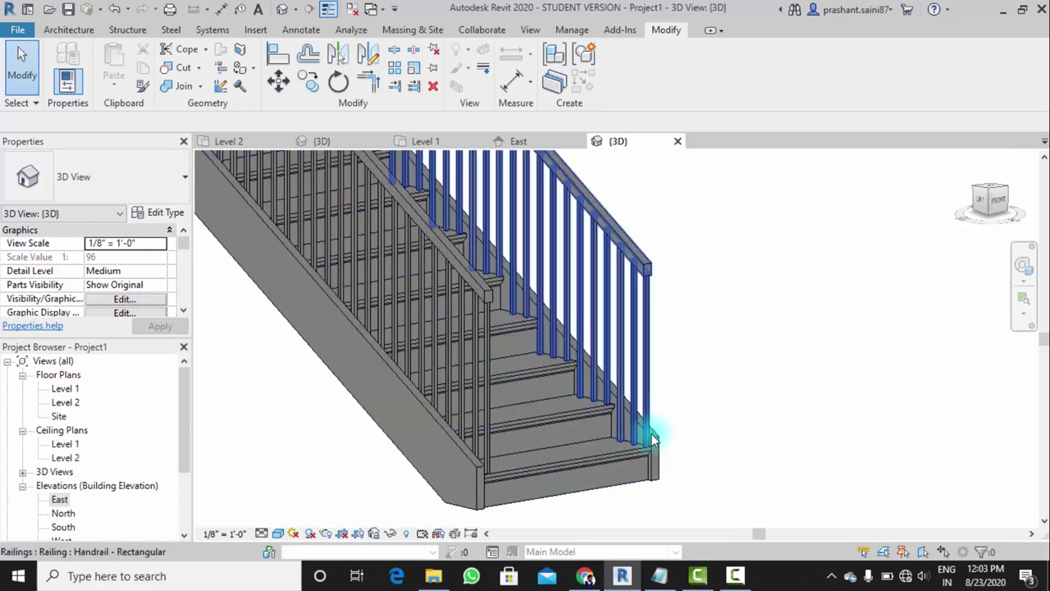
scroll(680, 438, down, 1)
scroll(637, 442, down, 2)
scroll(730, 437, down, 1)
shift+middle_drag(730, 437, 556, 429)
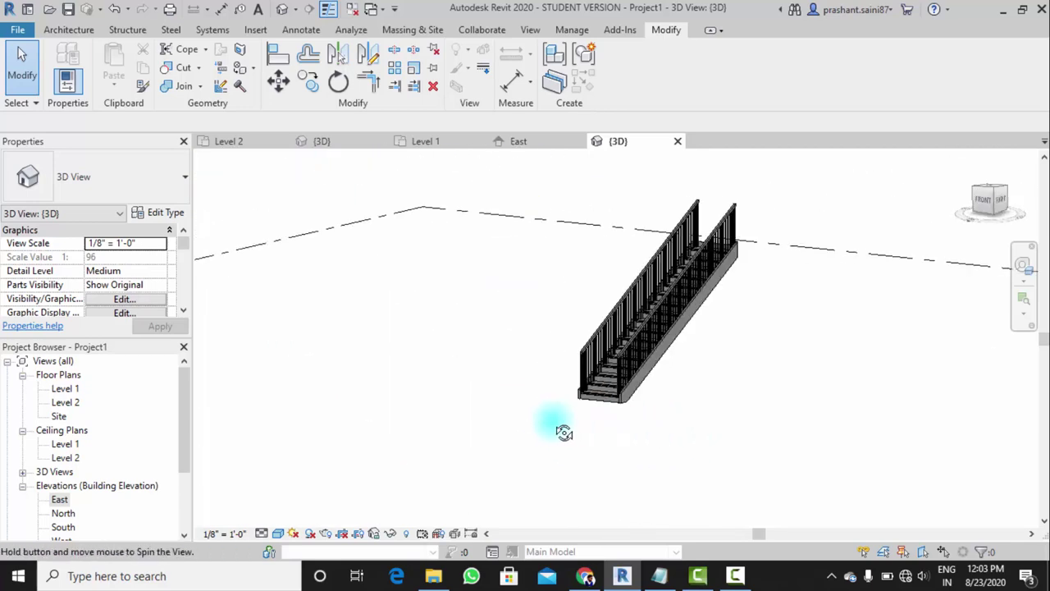
scroll(682, 303, up, 2)
scroll(484, 337, up, 2)
mouse_move(482, 348)
shift+middle_down()
mouse_move(499, 387)
mouse_move(436, 380)
shift+middle_up()
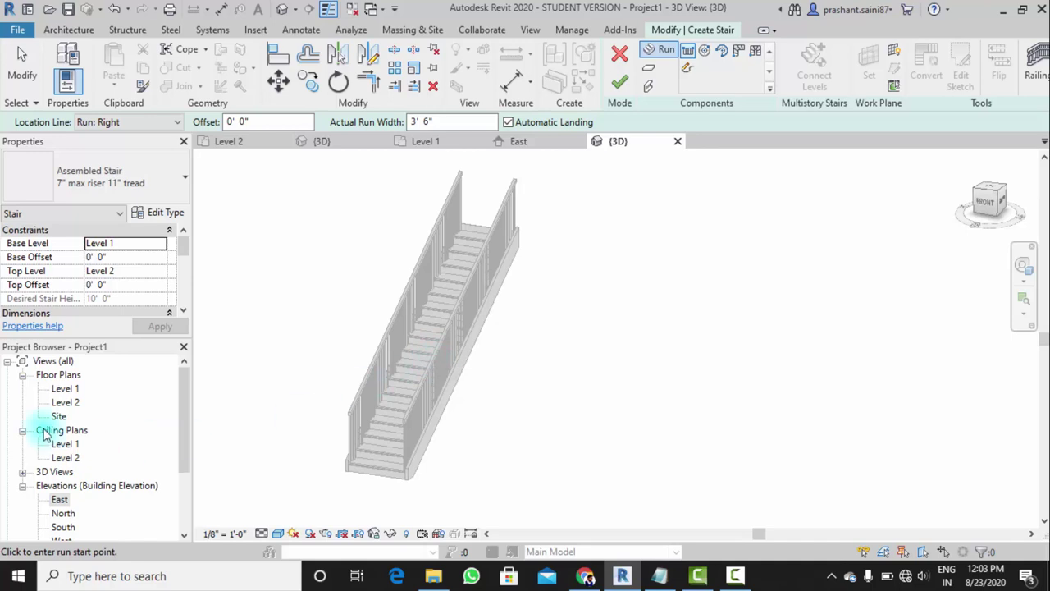
Return to the East elevation and exit stair editing without adding a stair
double_click(59, 502)
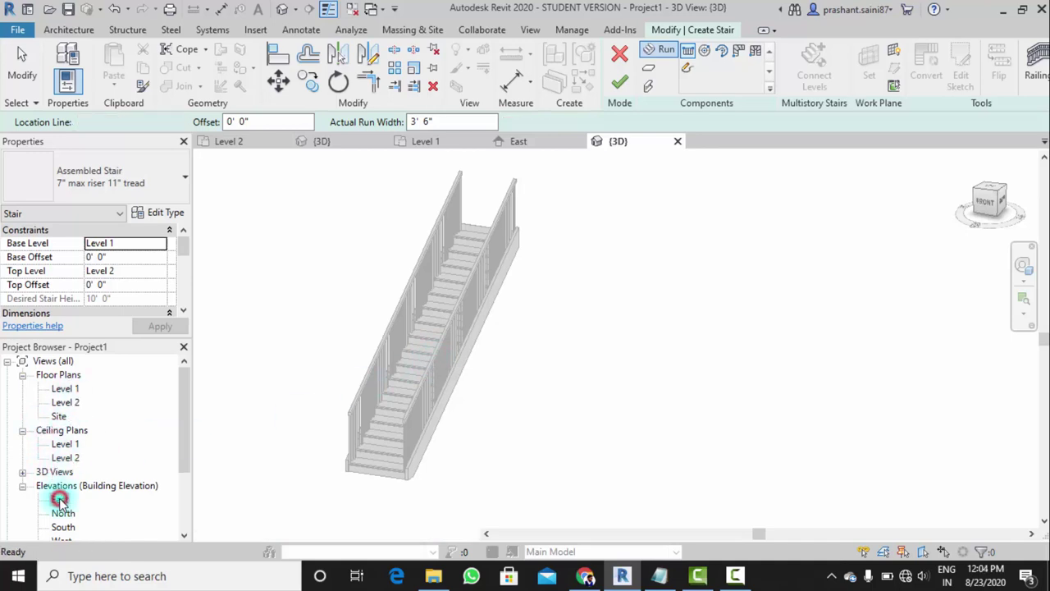
click(620, 82)
scroll(637, 368, down, 2)
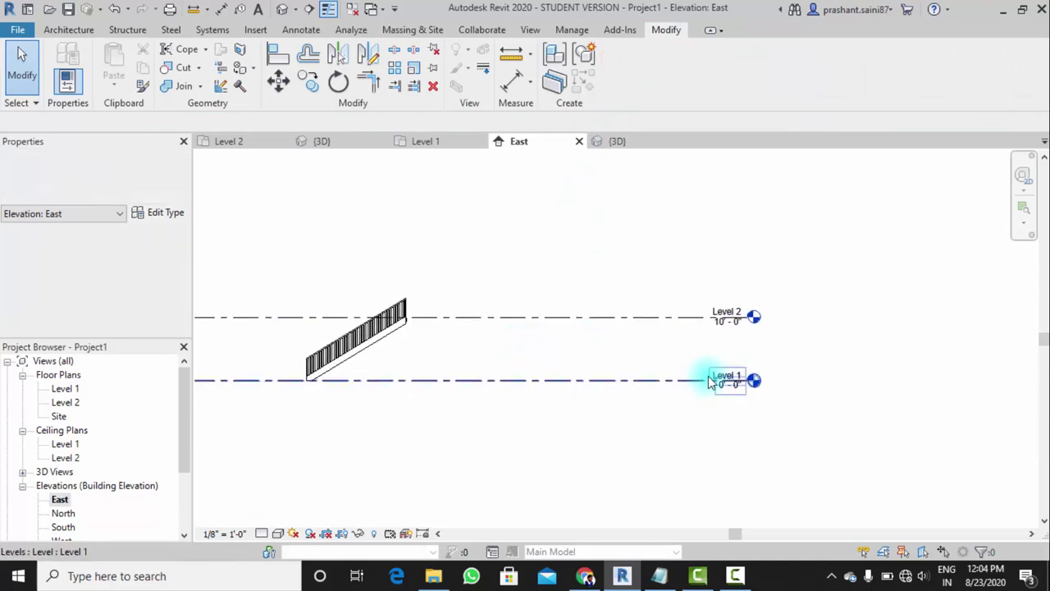
scroll(739, 385, up, 3)
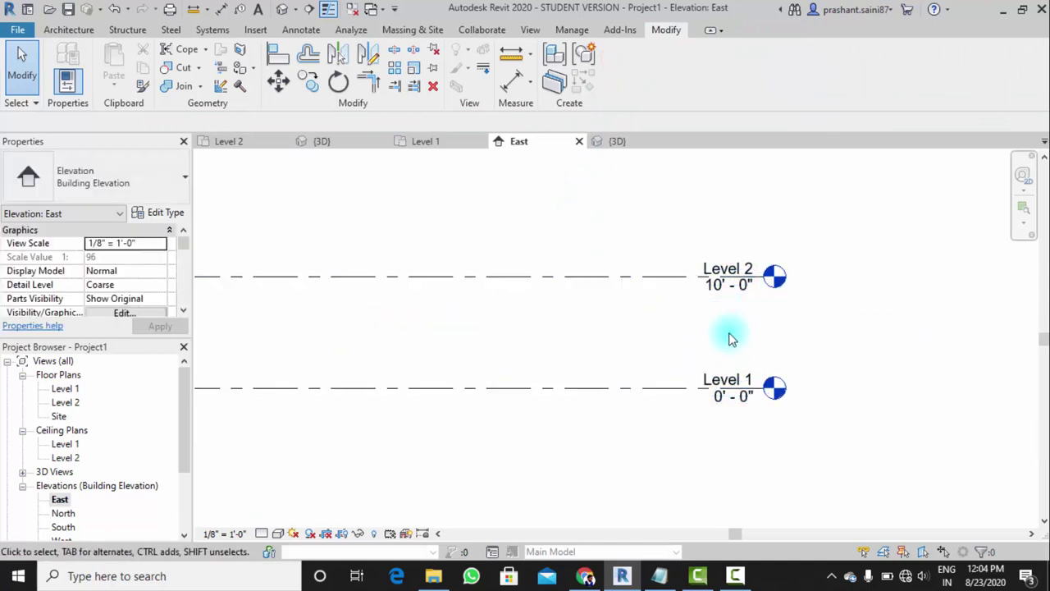
scroll(730, 336, down, 2)
middle_drag(726, 353, 741, 375)
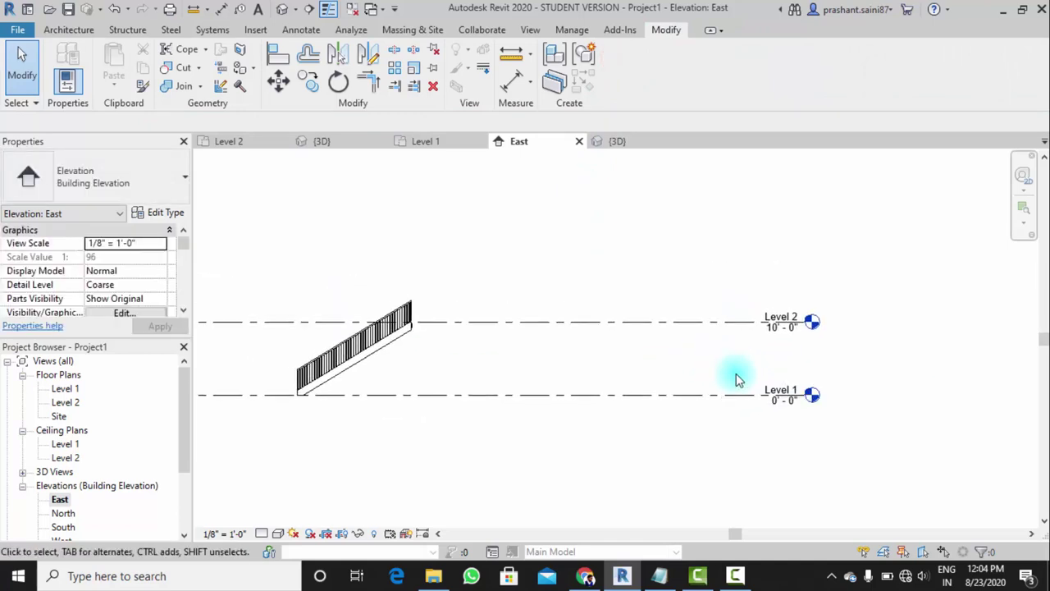
scroll(733, 370, up, 2)
Add a new level 7' 0" above Level 1
click(68, 29)
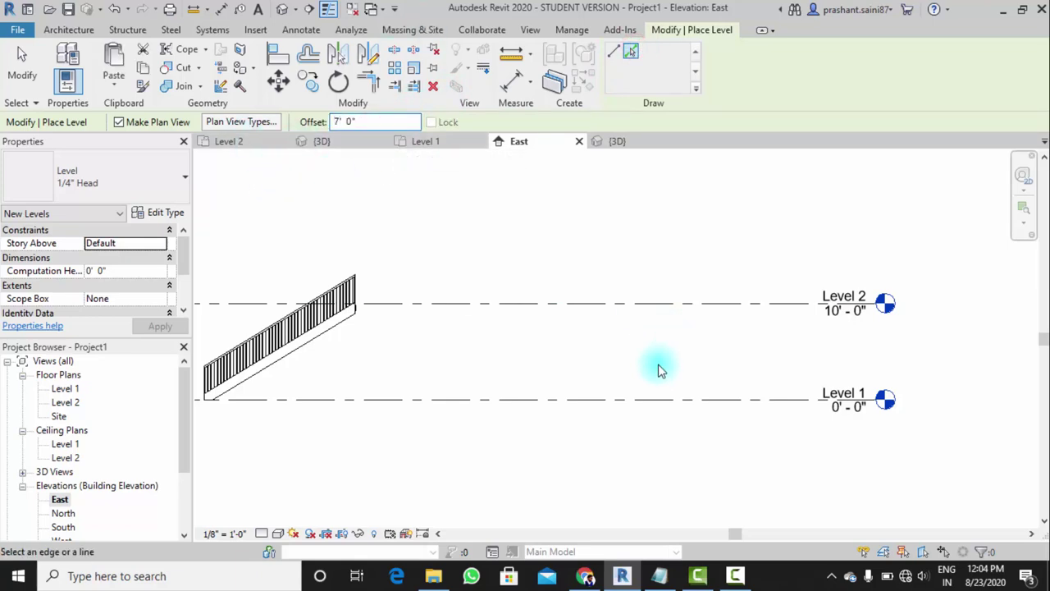
click(598, 399)
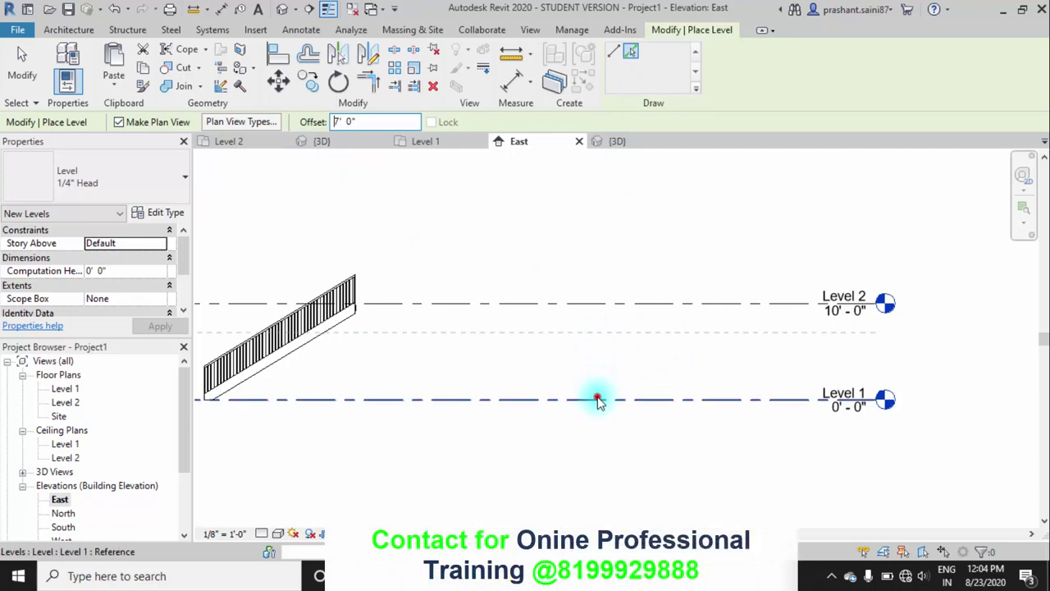
scroll(841, 328, up, 3)
key(Escape)
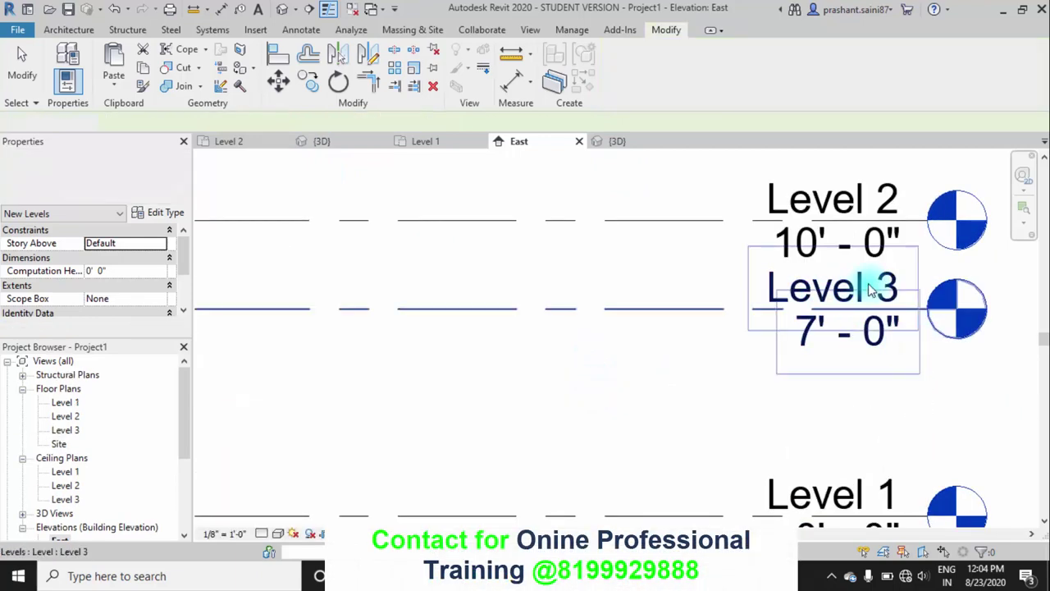
key(Escape)
Rename the new level to Pl along with its plan views, then open the Level 1 plan
click(759, 287)
text(Pl)
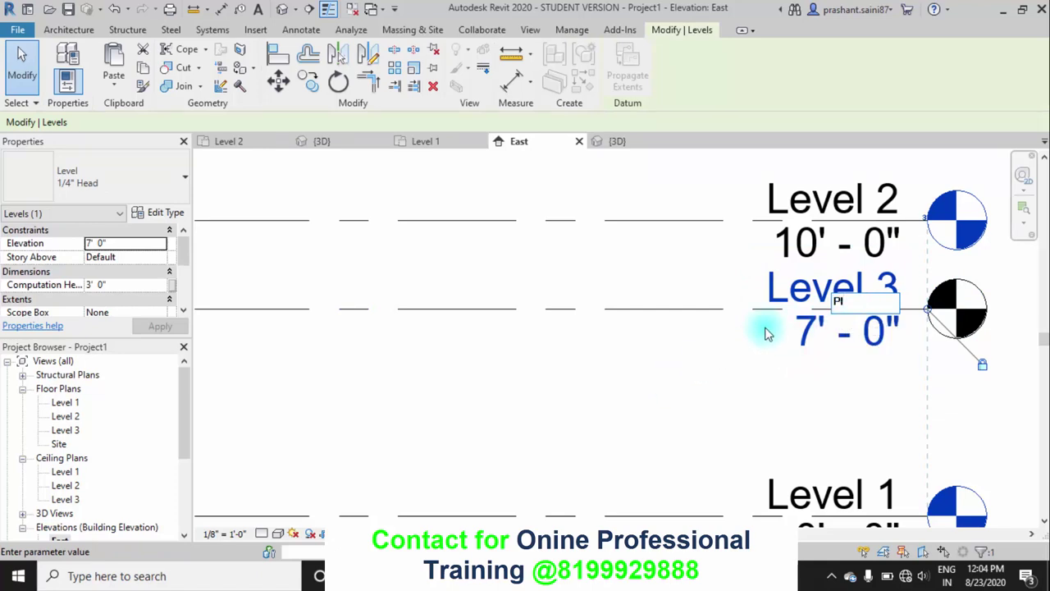
key(Return)
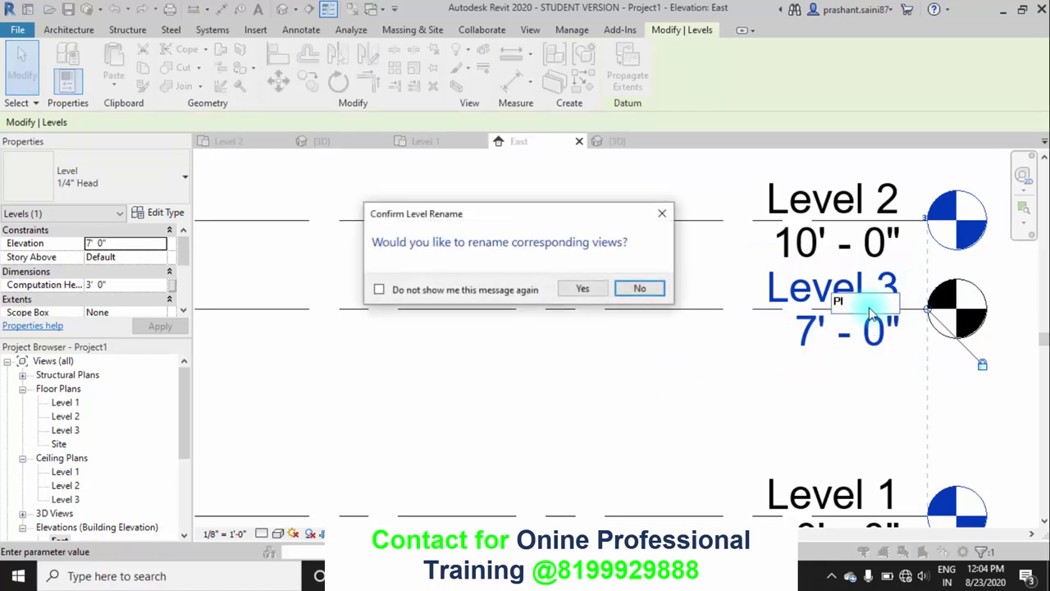
click(571, 286)
scroll(526, 362, down, 2)
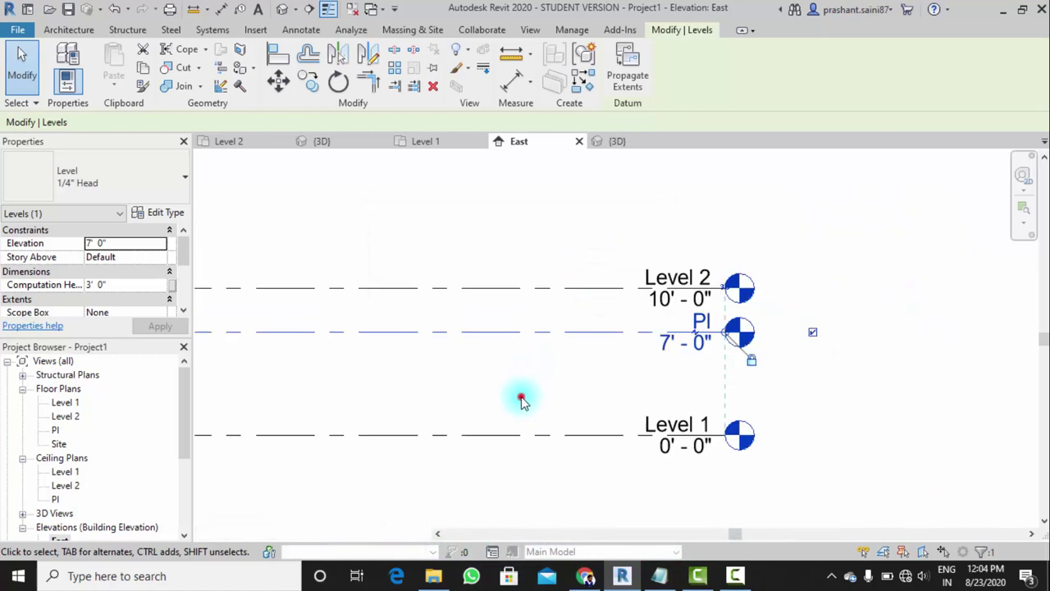
click(520, 396)
scroll(820, 353, down, 2)
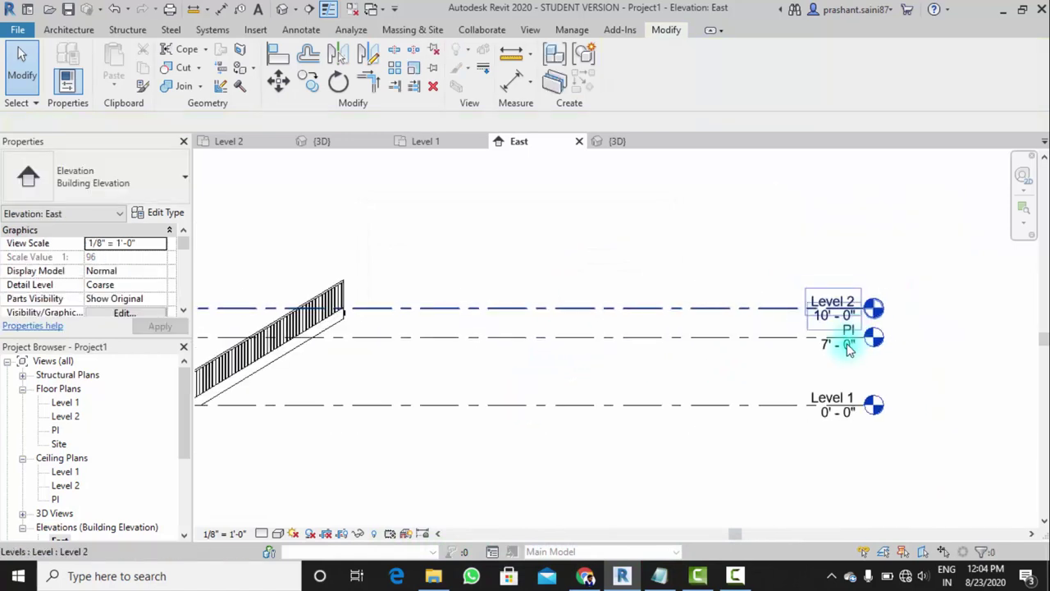
double_click(871, 395)
scroll(569, 320, up, 2)
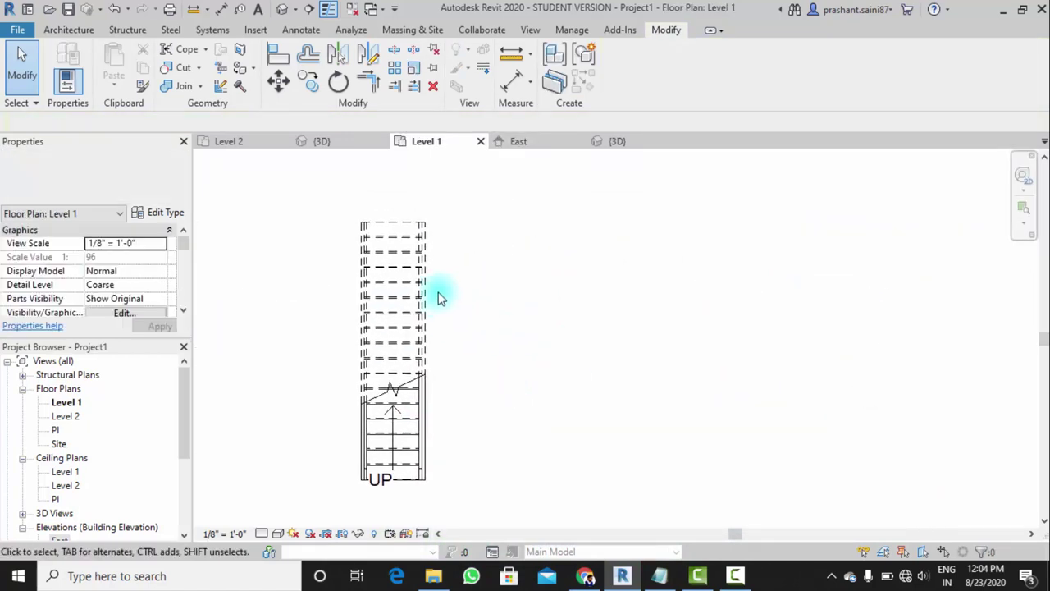
Start a new stair, check its dimension settings, and cancel a test run
click(70, 31)
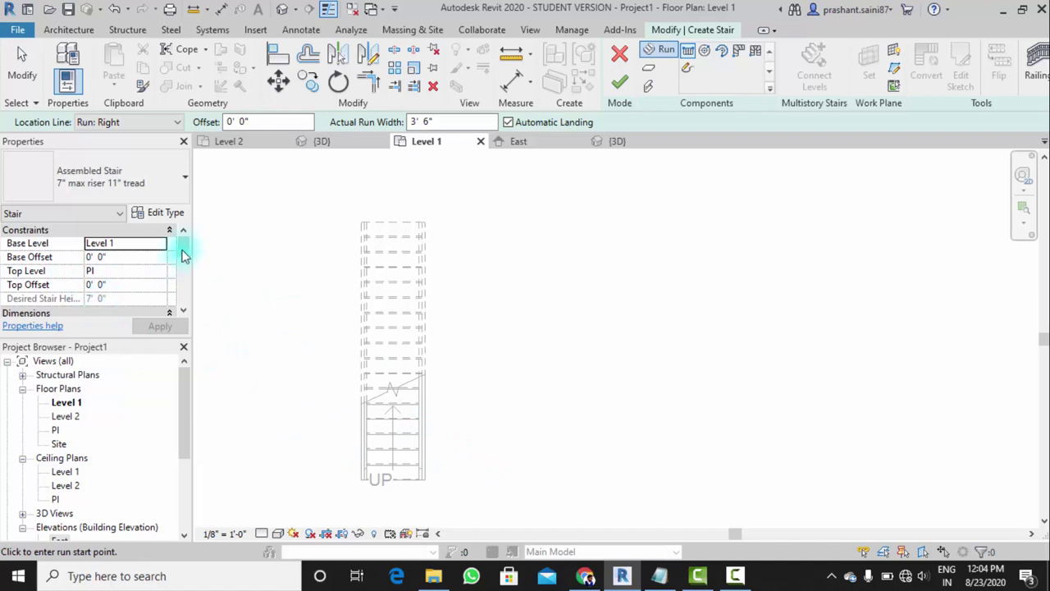
click(182, 312)
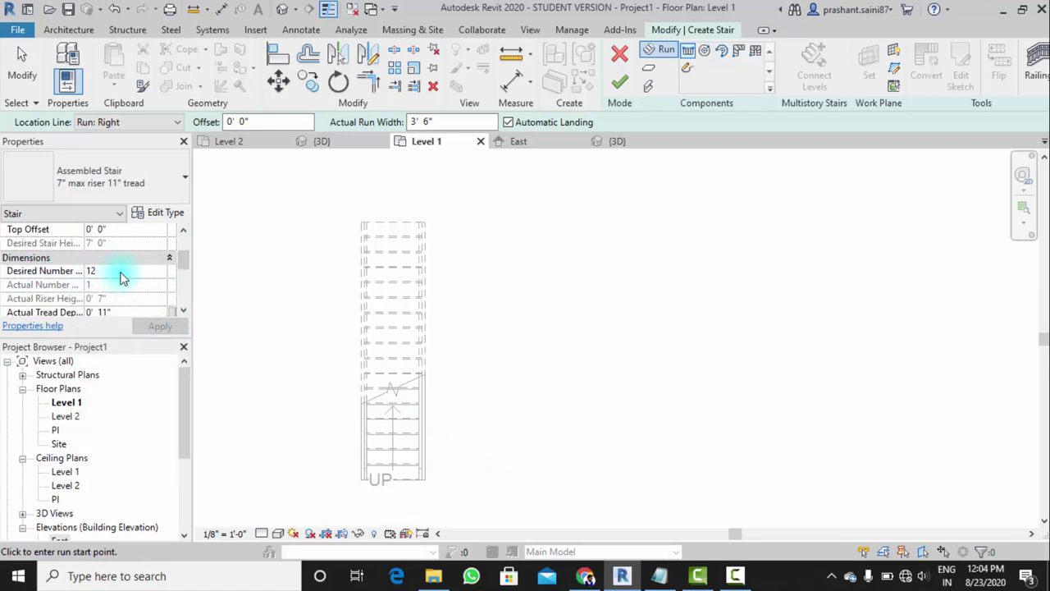
click(405, 259)
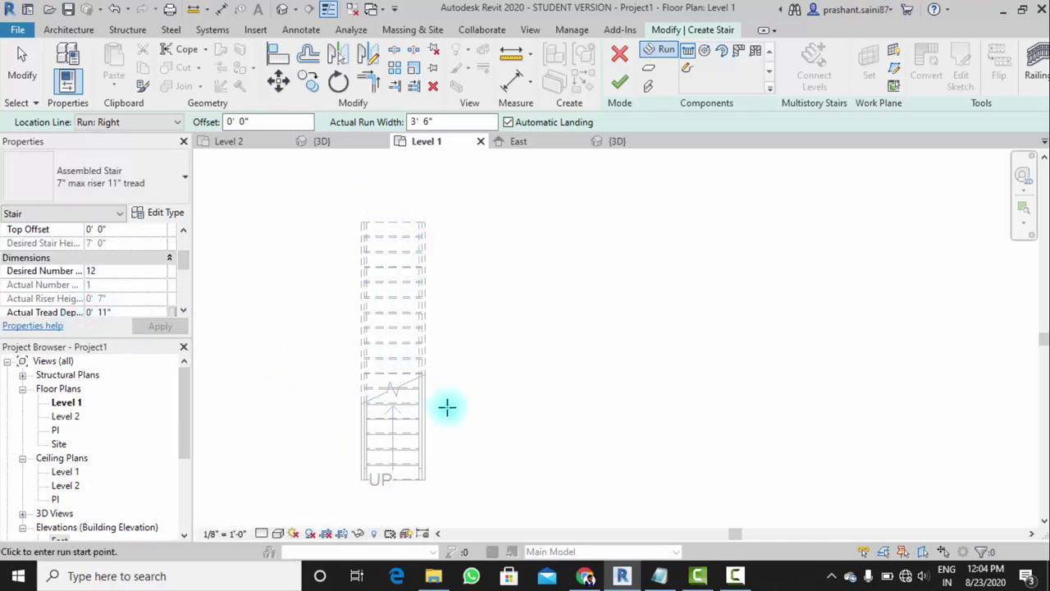
click(475, 479)
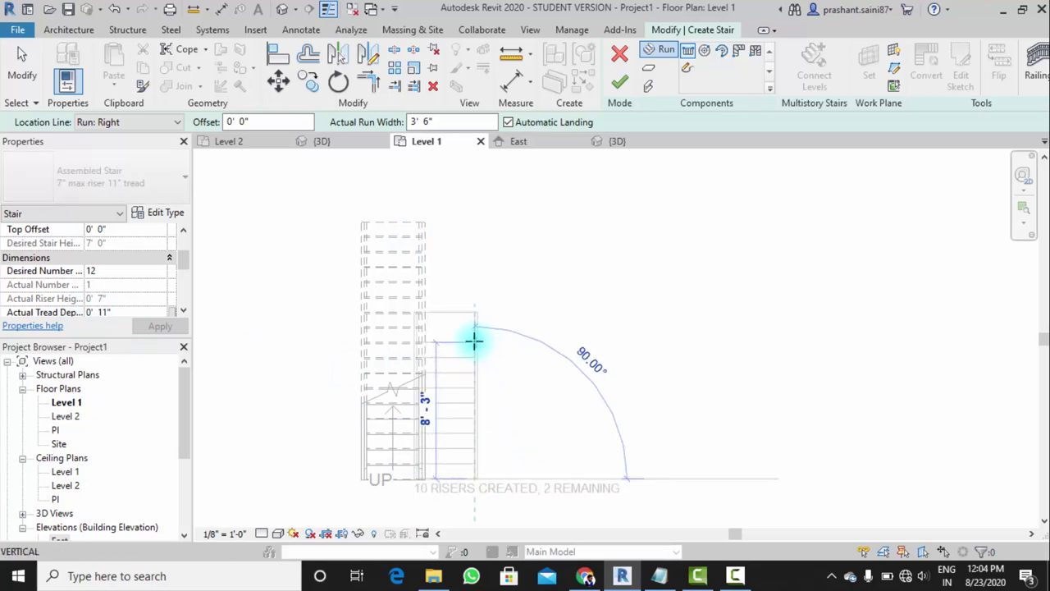
key(Escape)
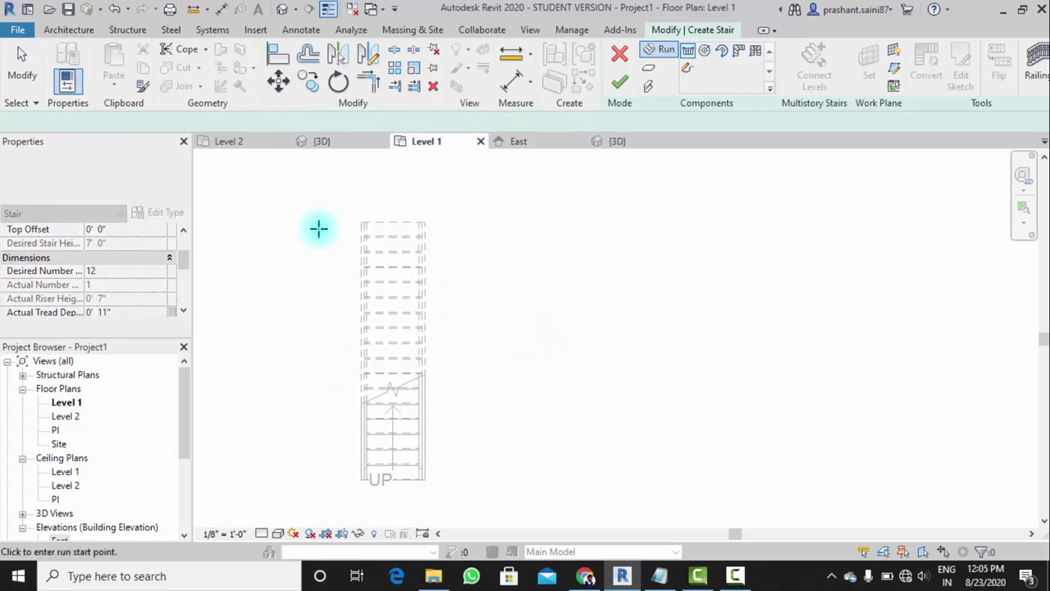
Set the location line to Run: Center and draw a 12-riser run beside the first stair
click(97, 125)
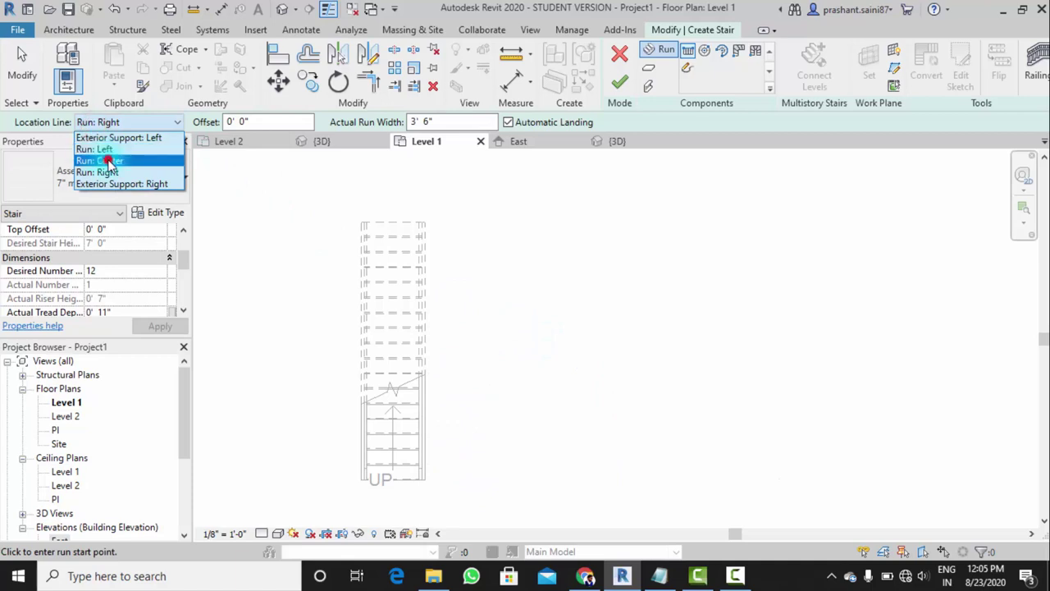
click(110, 161)
click(483, 481)
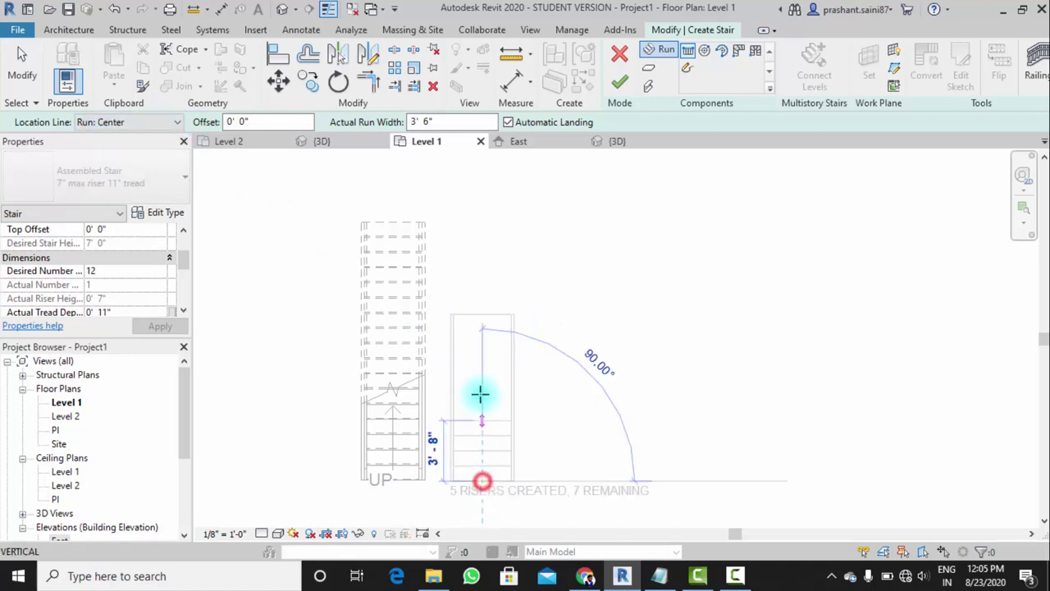
click(484, 317)
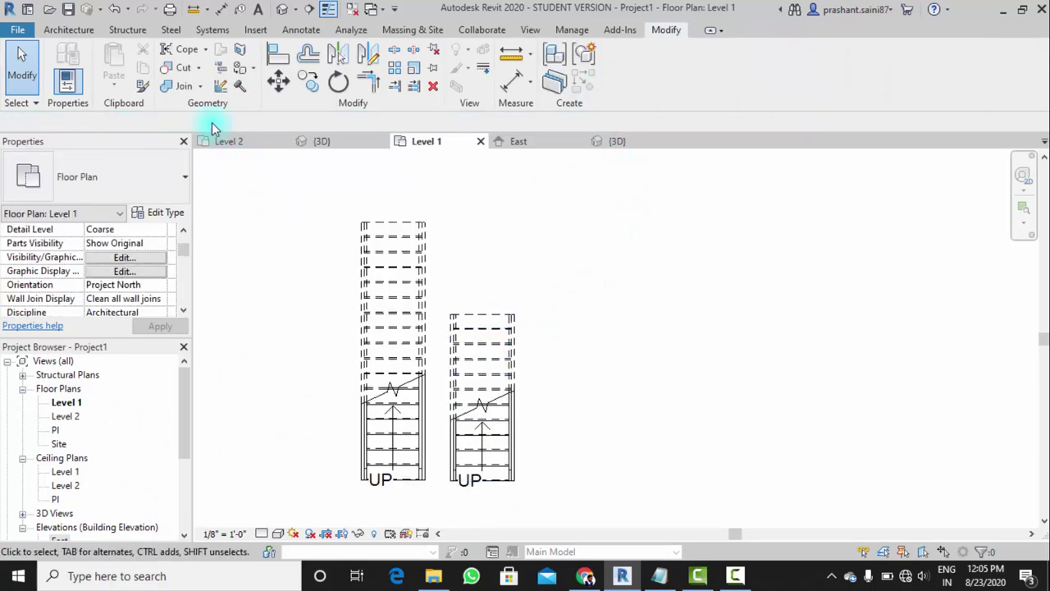
Orbit the {3D} view to compare both stairs, then open the Level 2 floor plan
click(281, 9)
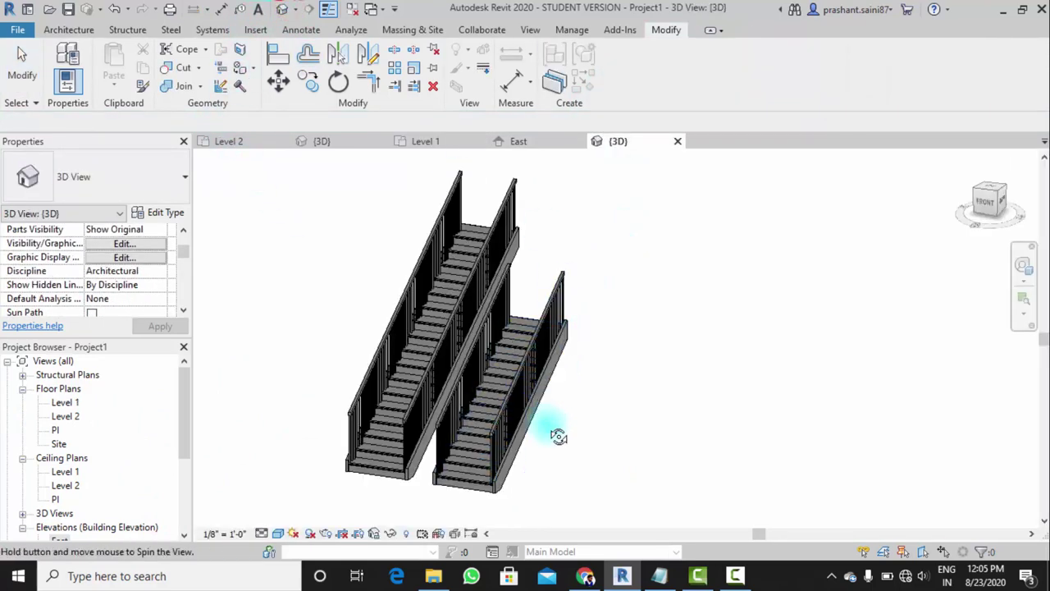
mouse_move(556, 434)
shift+middle_down()
mouse_move(446, 422)
mouse_move(564, 333)
shift+middle_up()
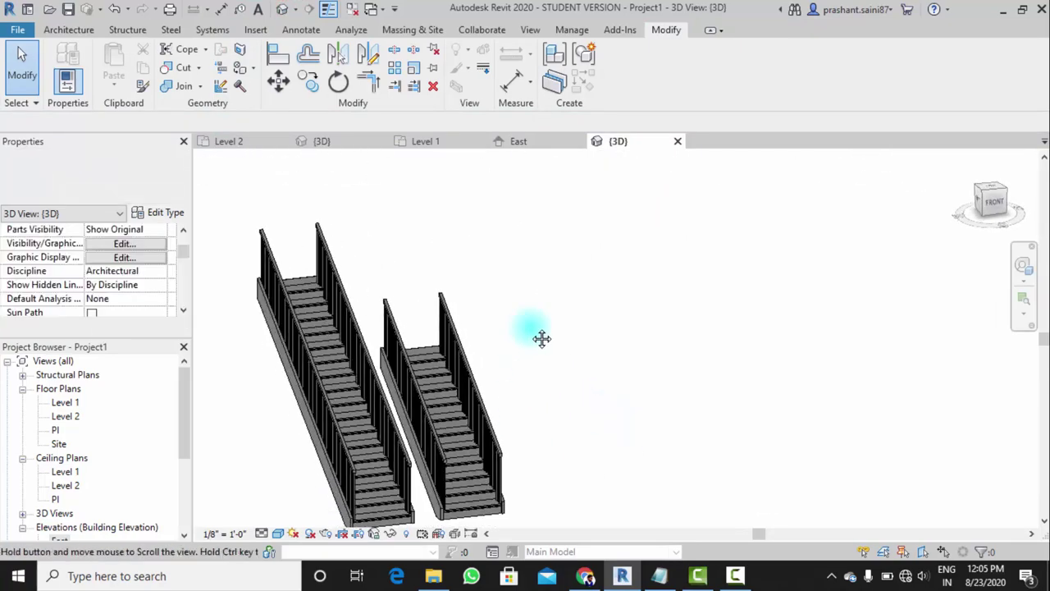
shift+middle_drag(564, 332, 366, 358)
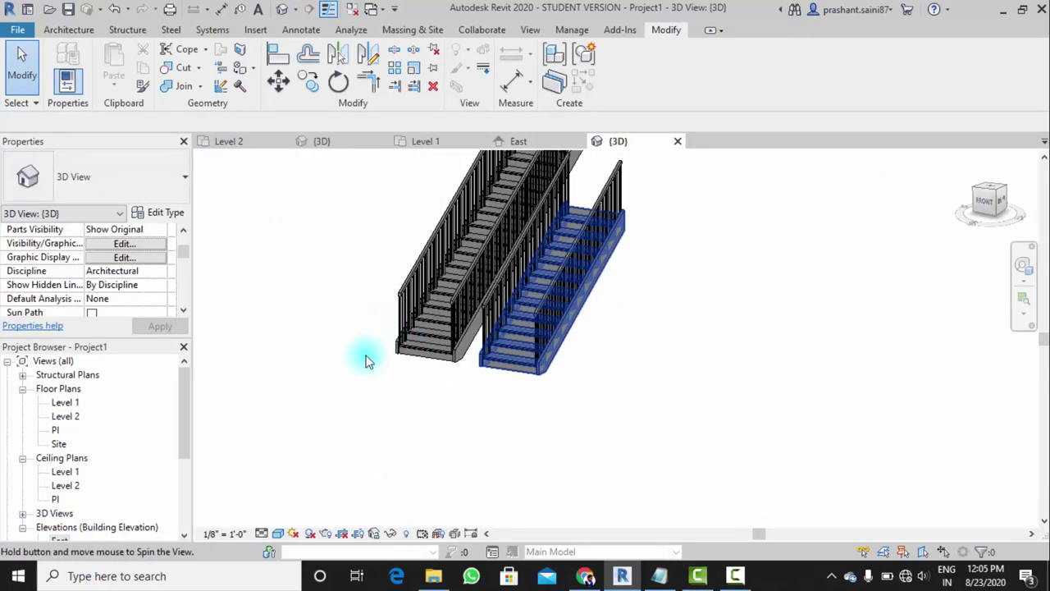
double_click(66, 417)
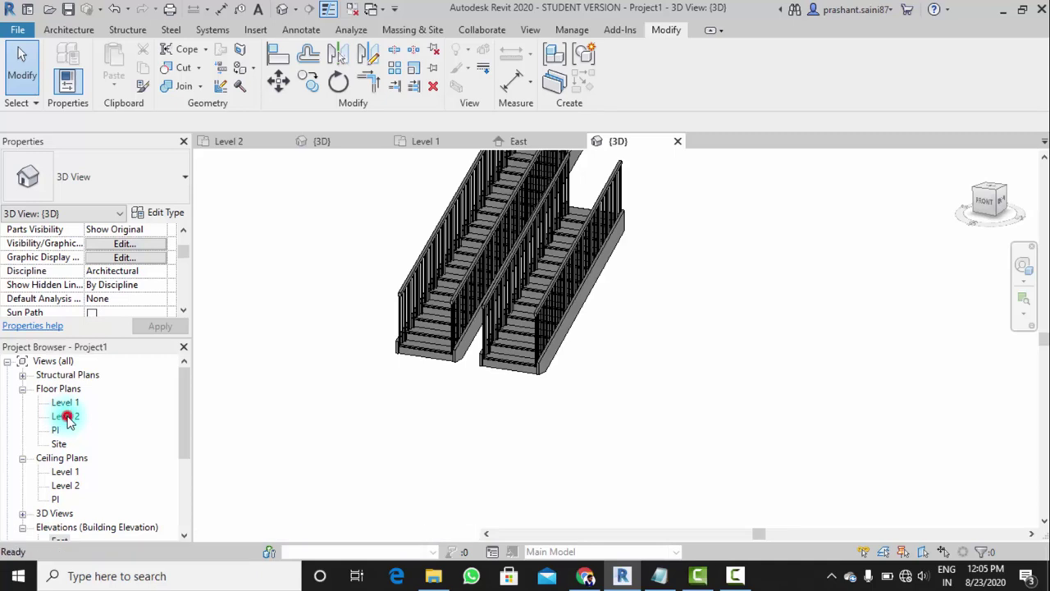
On Level 2, sketch a rectangular floor landing at the tall stair's top, widened to 8' 0"
scroll(493, 400, up, 3)
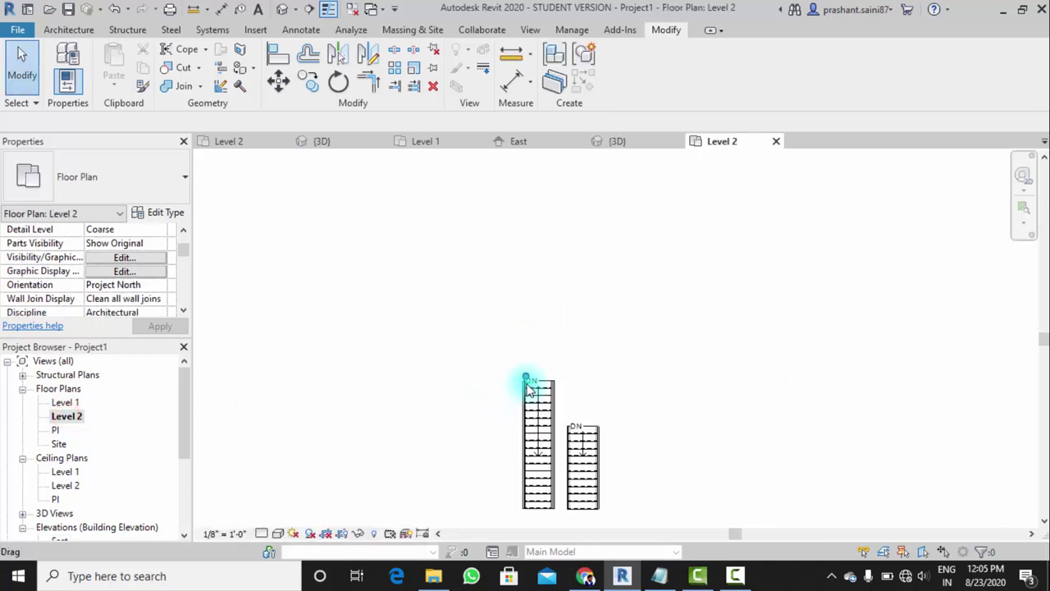
scroll(365, 248, up, 2)
click(64, 29)
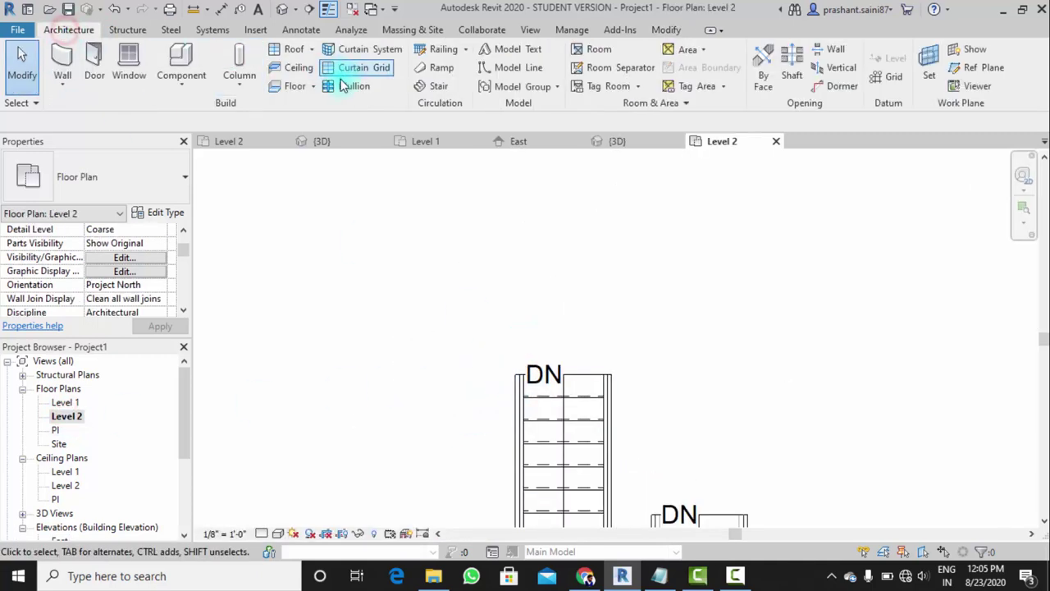
click(313, 87)
click(309, 112)
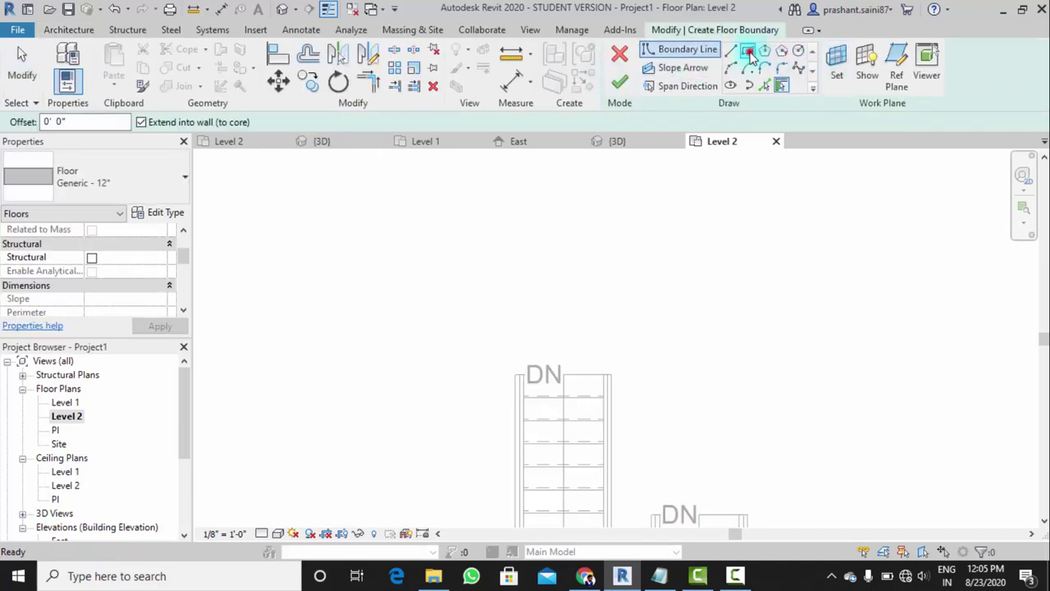
click(748, 51)
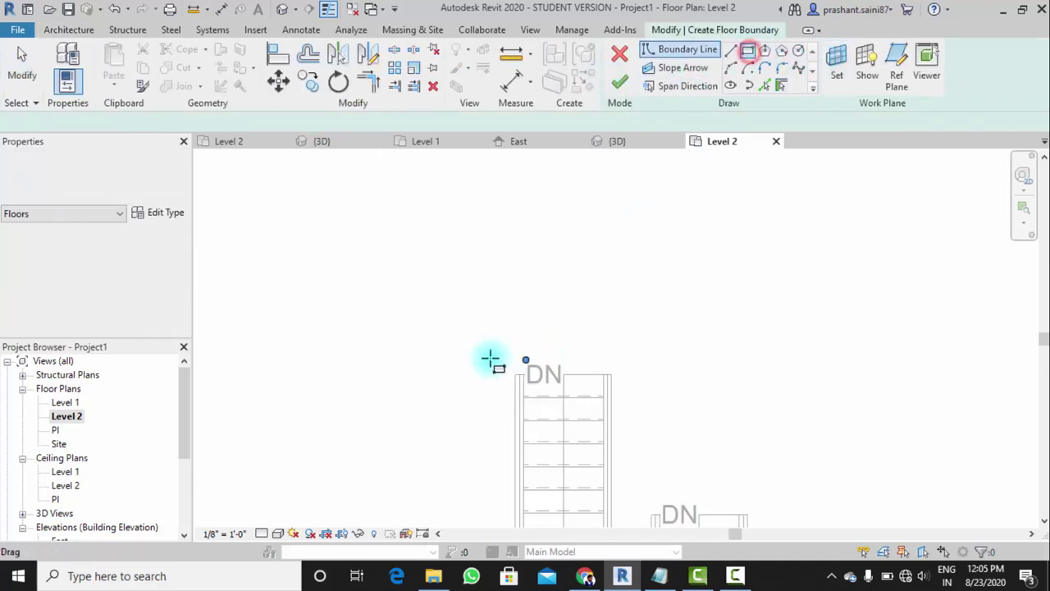
click(611, 374)
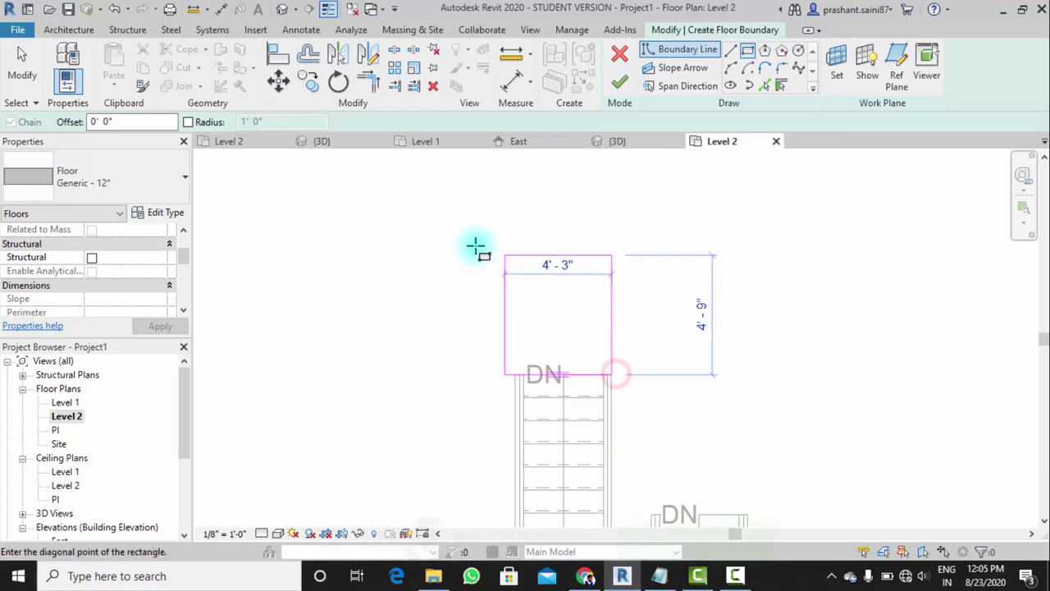
click(511, 182)
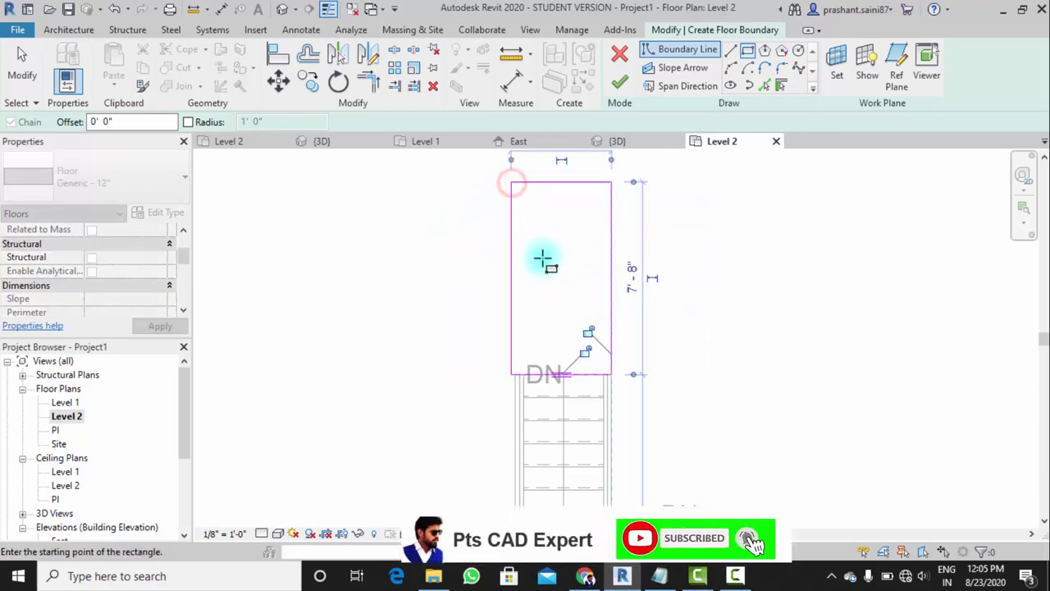
key(Escape)
drag(615, 279, 712, 283)
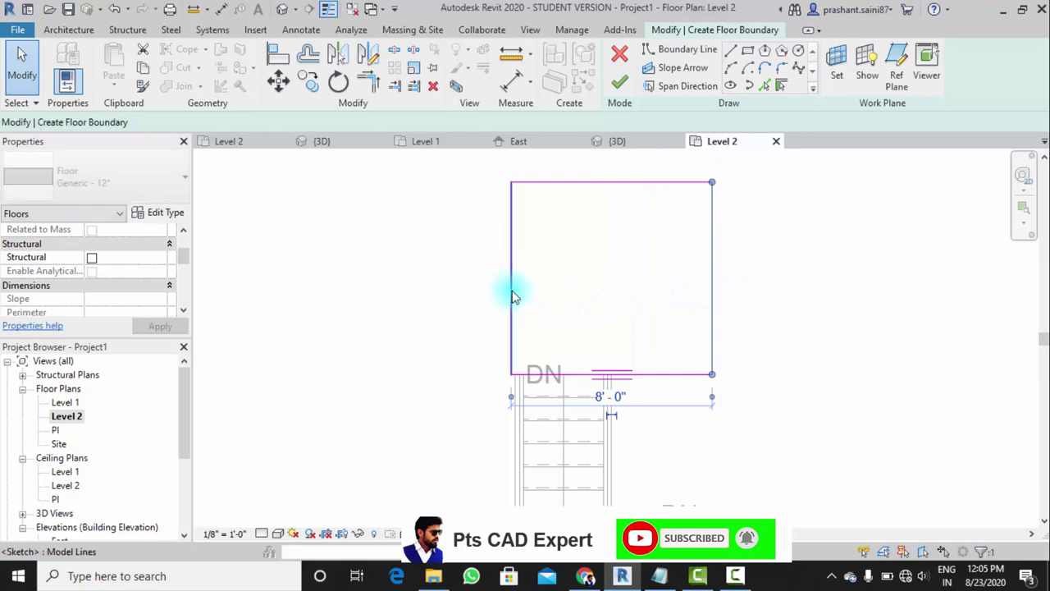
drag(512, 288, 426, 283)
click(621, 79)
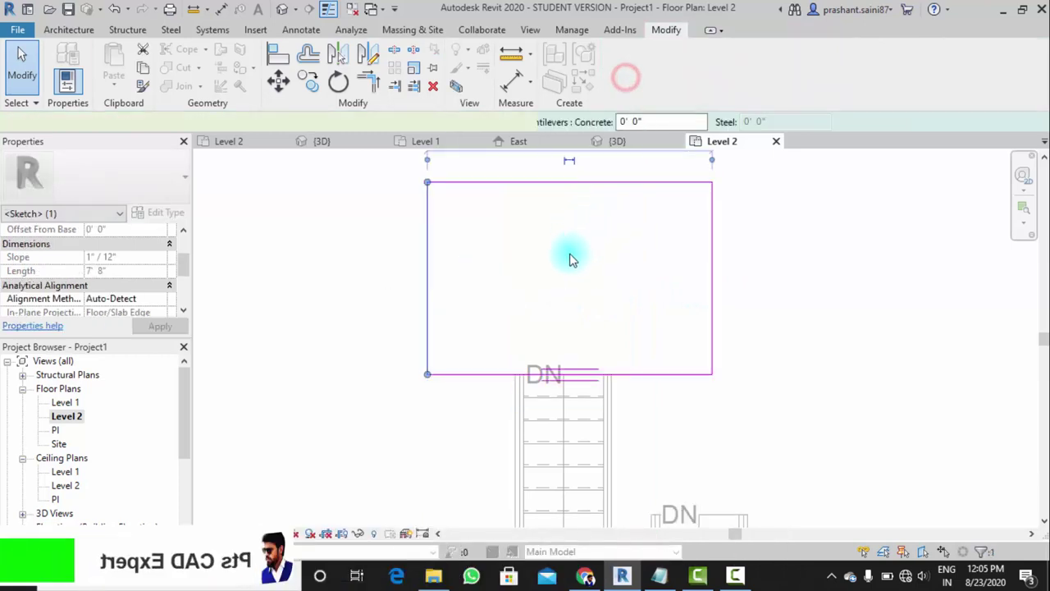
scroll(570, 257, down, 2)
click(680, 317)
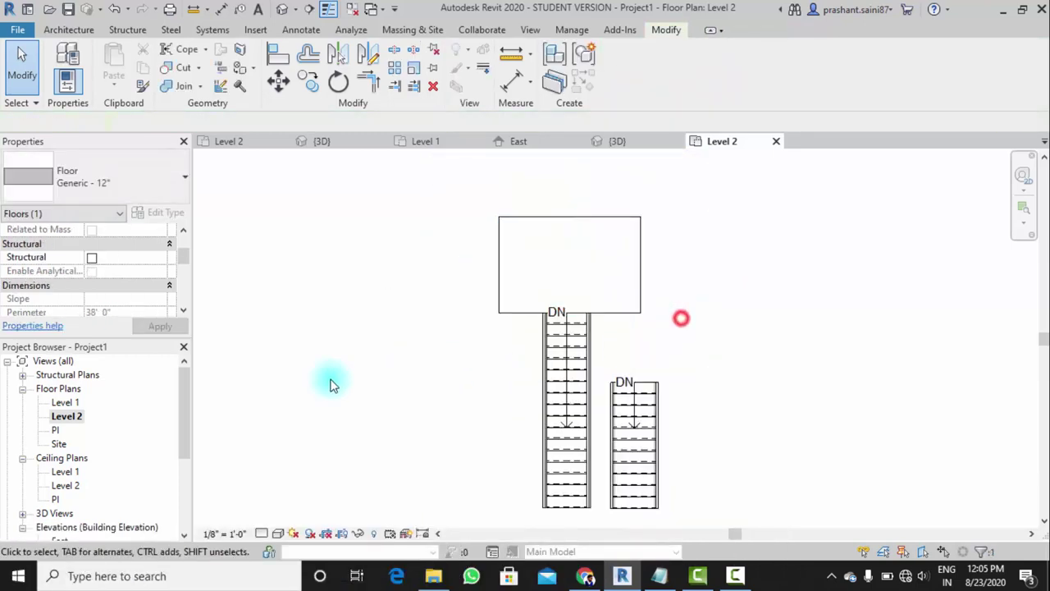
Add a rectangular floor landing at the shorter stair's top on the Pl plan, then open Level 1
double_click(55, 430)
click(75, 29)
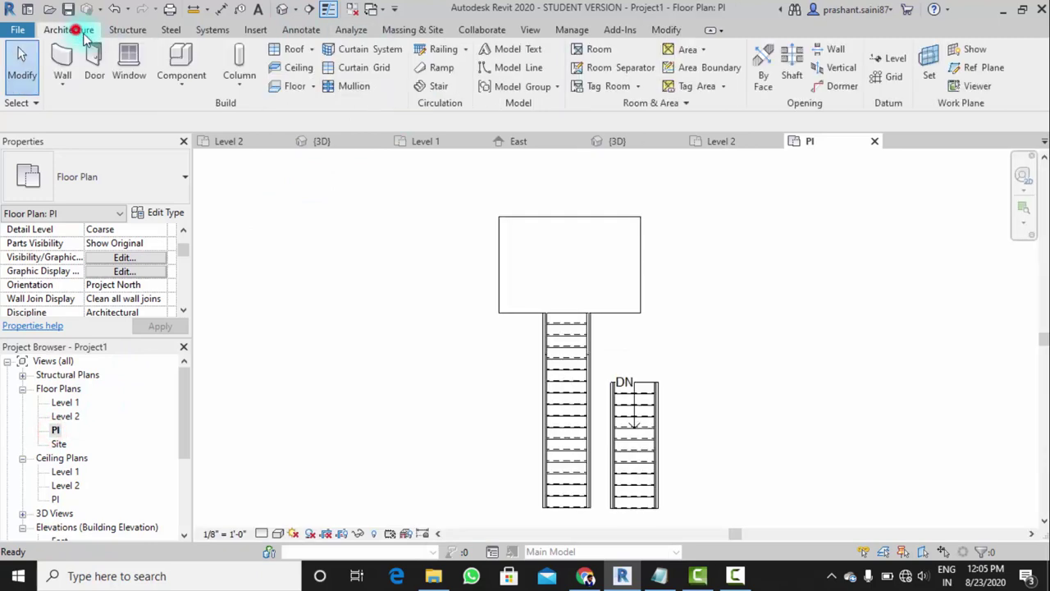
click(314, 88)
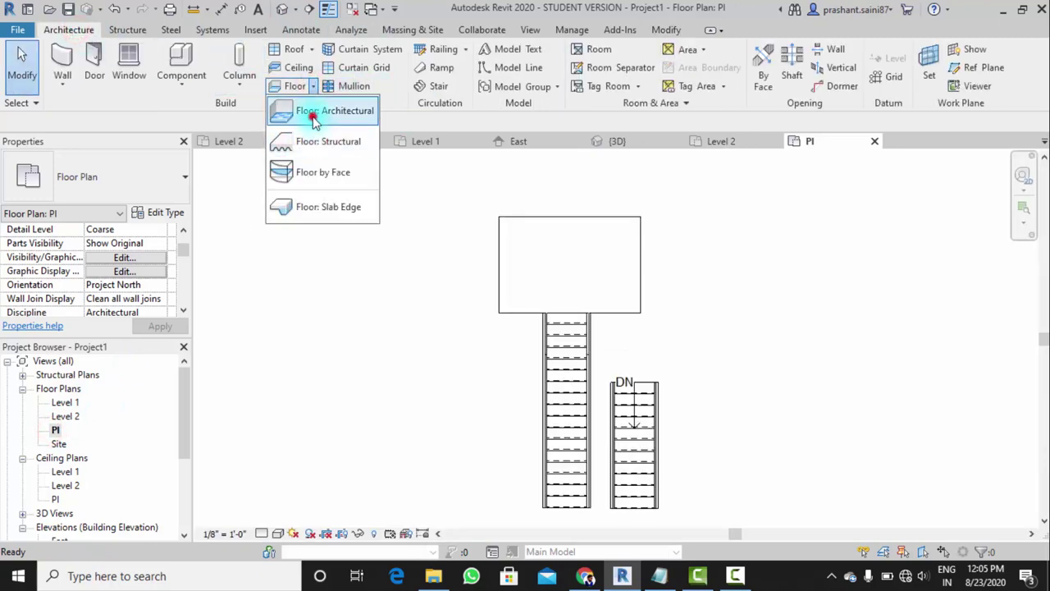
click(307, 109)
click(747, 50)
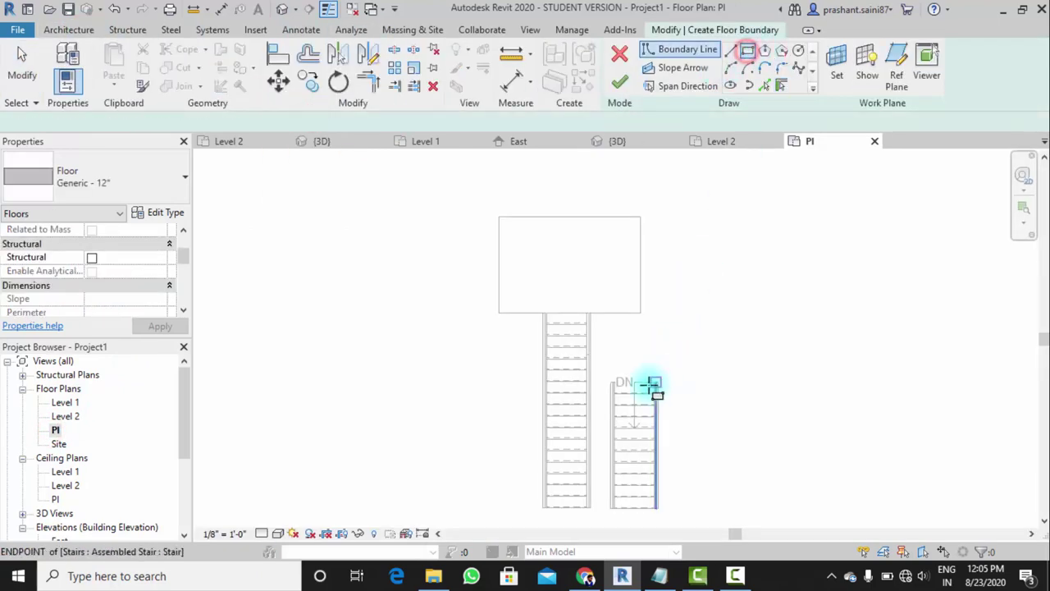
scroll(652, 382, up, 3)
click(574, 380)
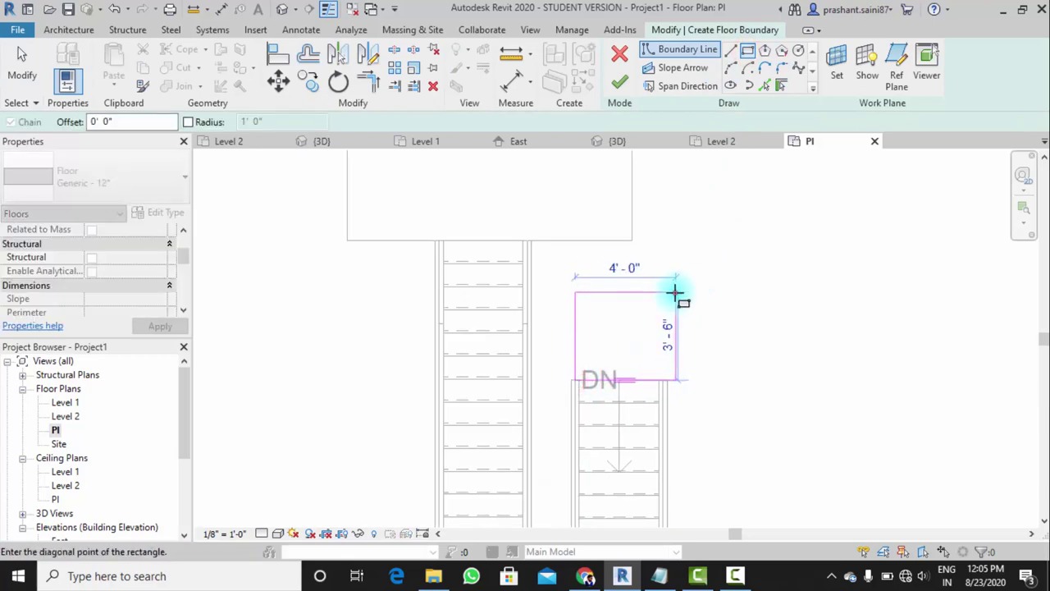
click(675, 293)
key(Escape)
drag(578, 328, 548, 320)
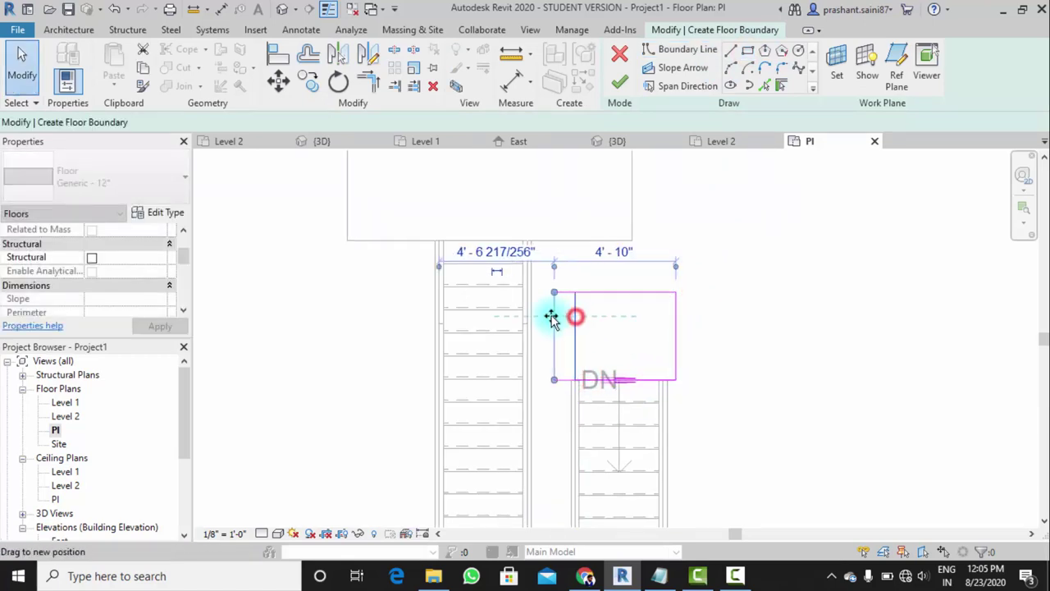
drag(675, 323, 697, 320)
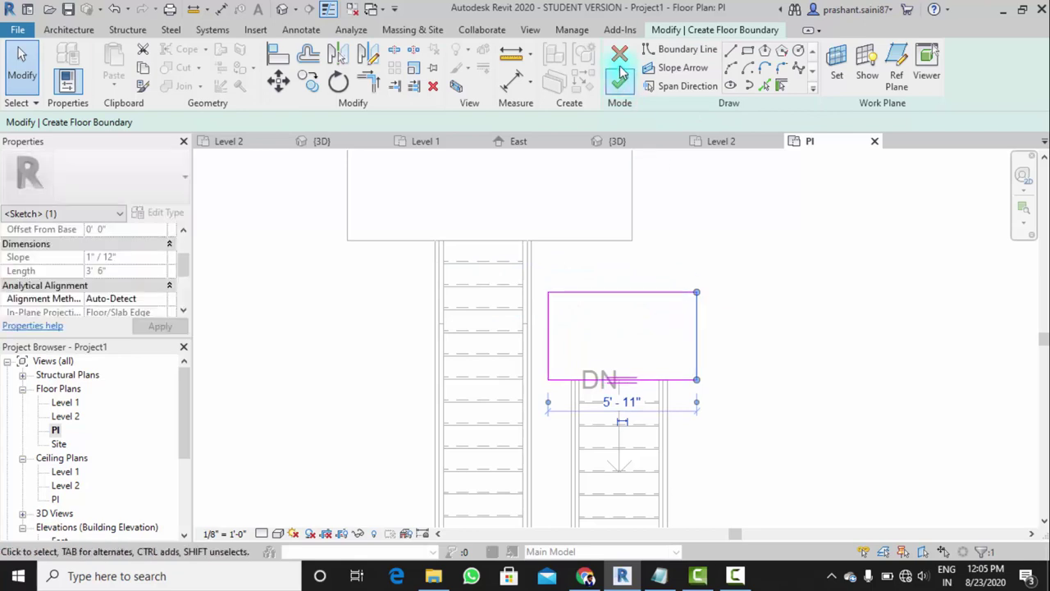
click(620, 82)
scroll(668, 254, down, 3)
click(759, 376)
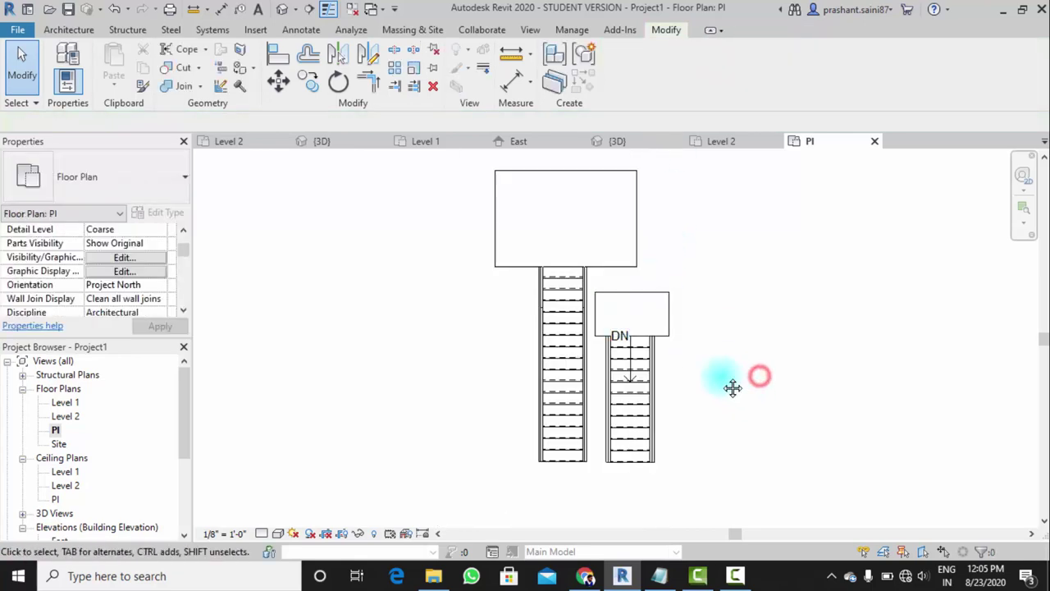
click(65, 31)
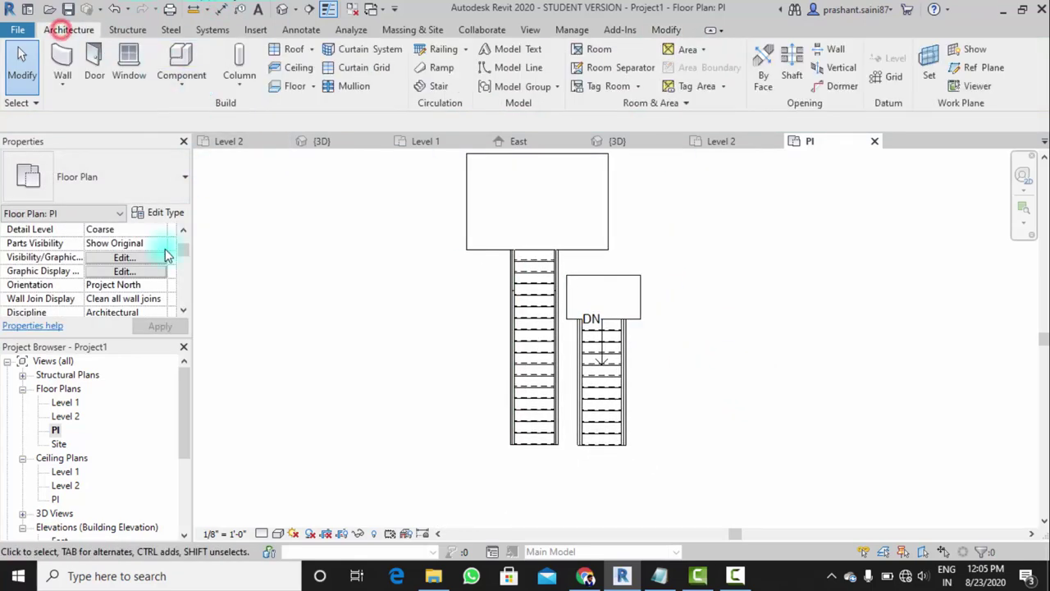
double_click(65, 402)
Sketch a 40' rectangular structural floor boundary around the stair bases on Level 1
click(313, 86)
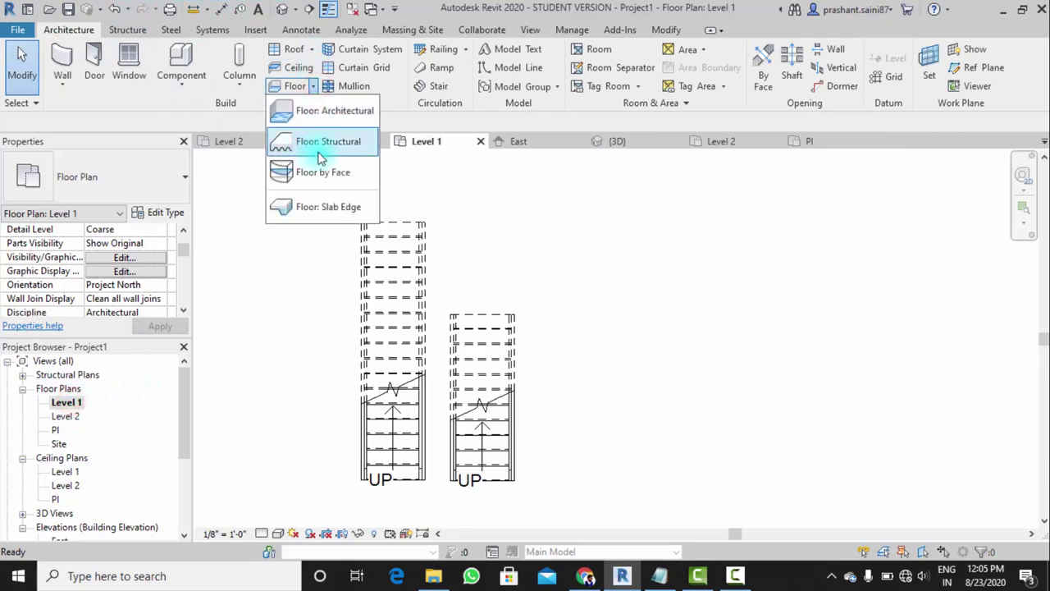
click(337, 110)
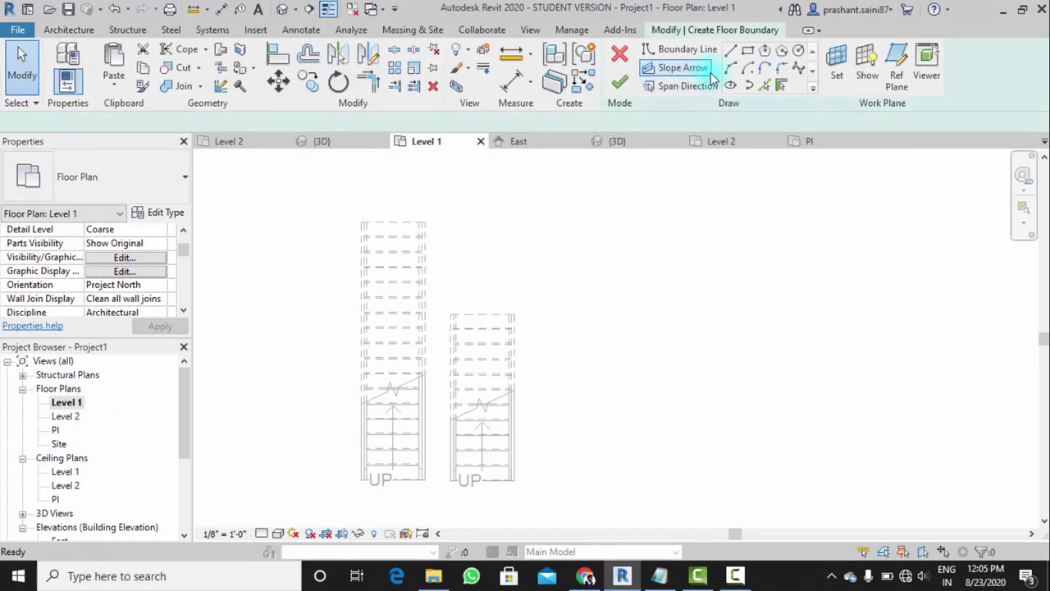
click(748, 50)
scroll(324, 406, down, 2)
middle_drag(326, 403, 333, 376)
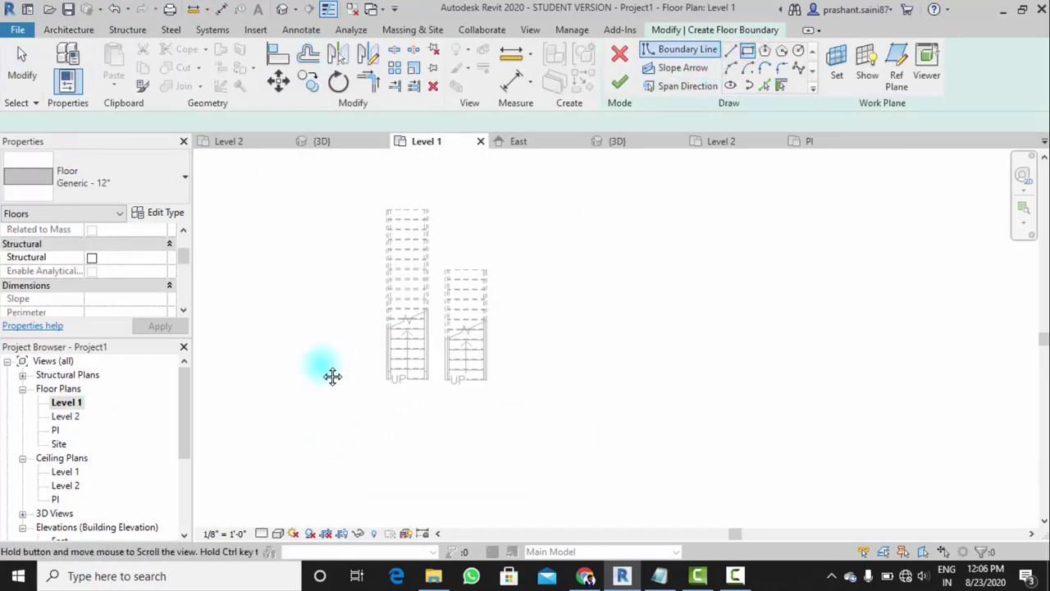
click(317, 345)
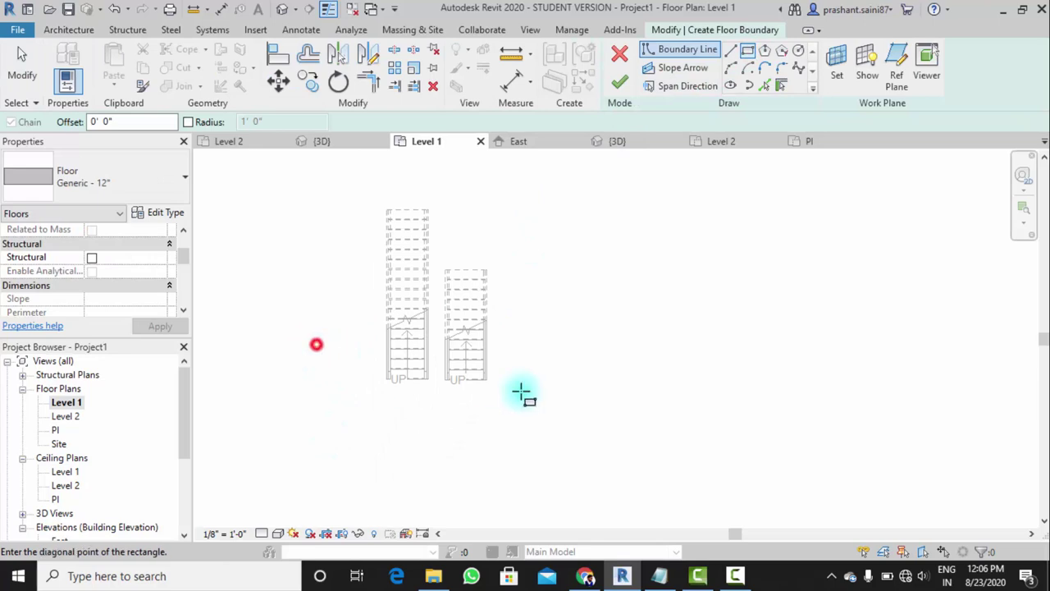
click(748, 509)
scroll(520, 364, up, 3)
key(Escape)
key(Escape)
Drag the slab's top edge down to the stair bottoms, finish the floor, and view it in 3D
click(514, 328)
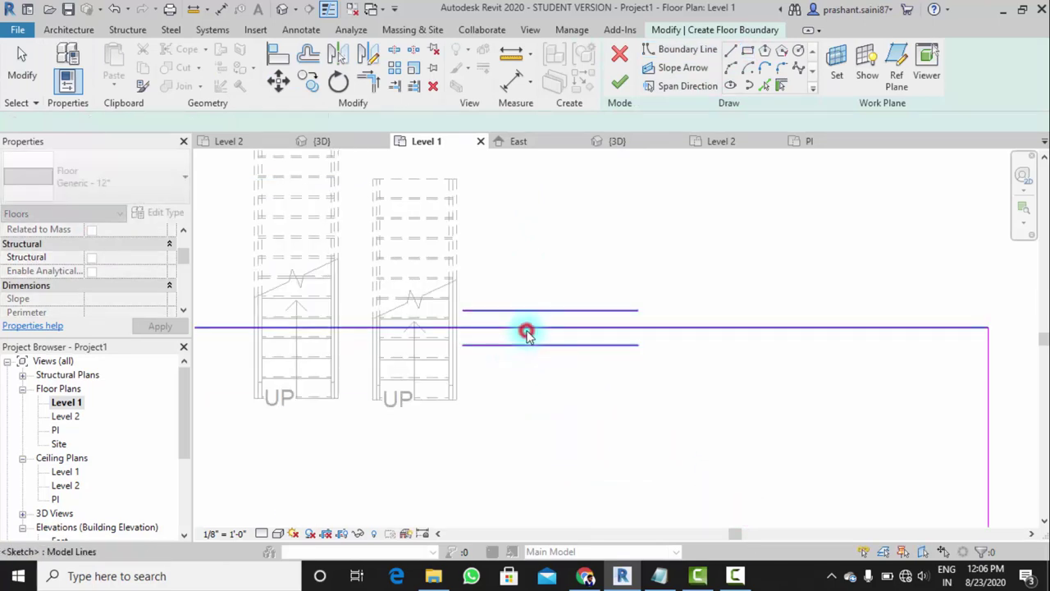
drag(514, 328, 511, 400)
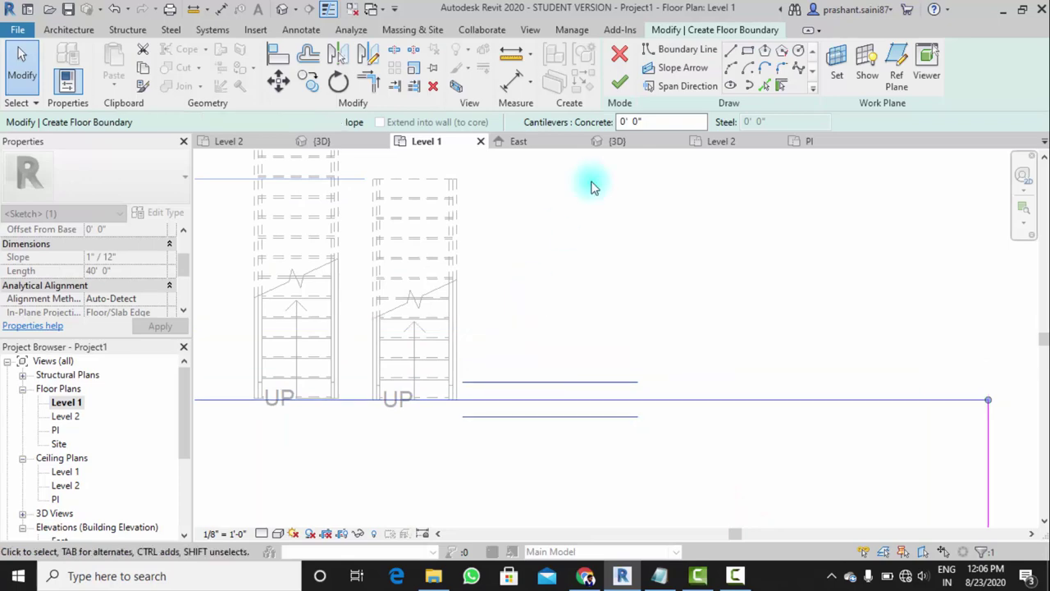
click(621, 88)
scroll(516, 307, down, 3)
click(602, 279)
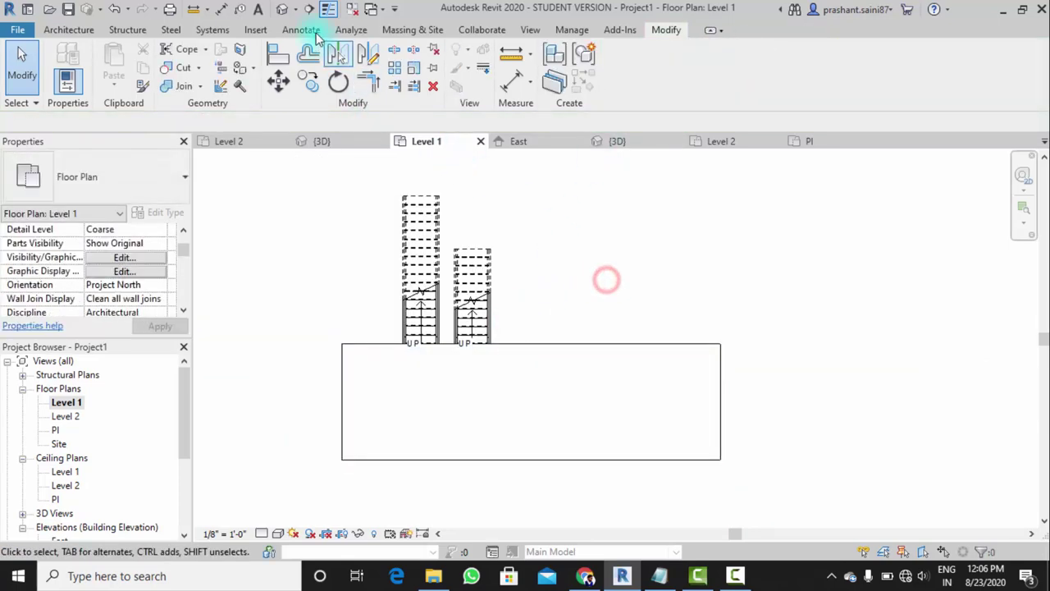
click(283, 9)
Orbit and zoom around the slab and stairs in 3D, then return to the Level 1 plan
mouse_move(637, 311)
shift+middle_down()
mouse_move(628, 300)
mouse_move(460, 357)
mouse_move(586, 352)
mouse_move(382, 410)
mouse_move(616, 328)
mouse_move(662, 381)
mouse_move(333, 304)
mouse_move(384, 281)
mouse_move(366, 266)
mouse_move(368, 235)
mouse_move(476, 328)
mouse_move(282, 310)
mouse_move(598, 276)
shift+middle_up()
scroll(575, 263, up, 3)
scroll(553, 249, up, 3)
mouse_move(553, 249)
middle_down()
mouse_move(403, 501)
mouse_move(550, 438)
middle_up()
scroll(618, 290, down, 2)
scroll(628, 329, down, 3)
mouse_move(629, 328)
shift+middle_down()
mouse_move(714, 301)
mouse_move(815, 312)
mouse_move(645, 307)
mouse_move(753, 310)
mouse_move(88, 340)
shift+middle_up()
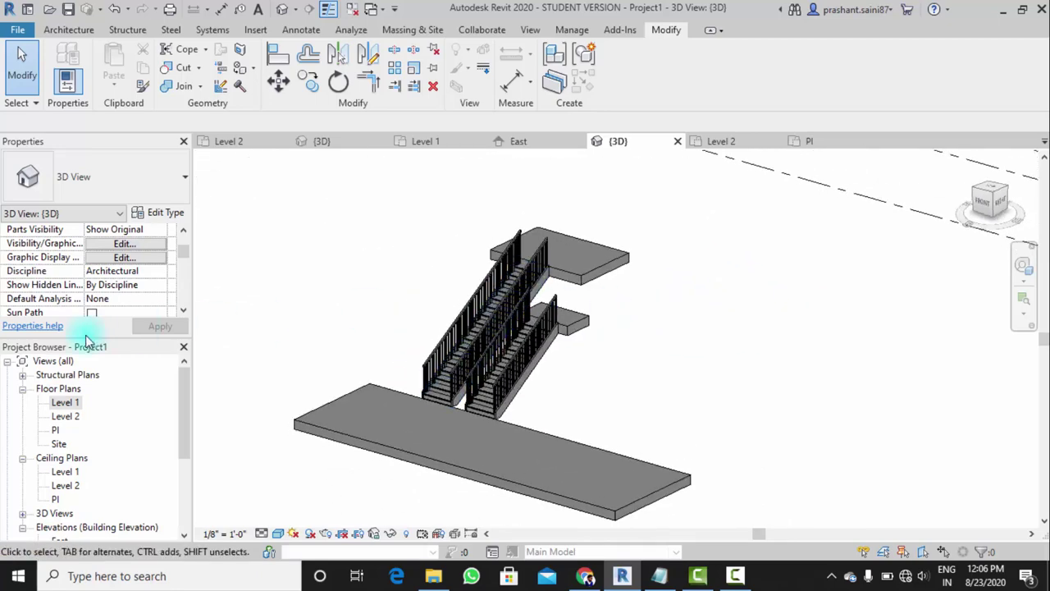
double_click(66, 403)
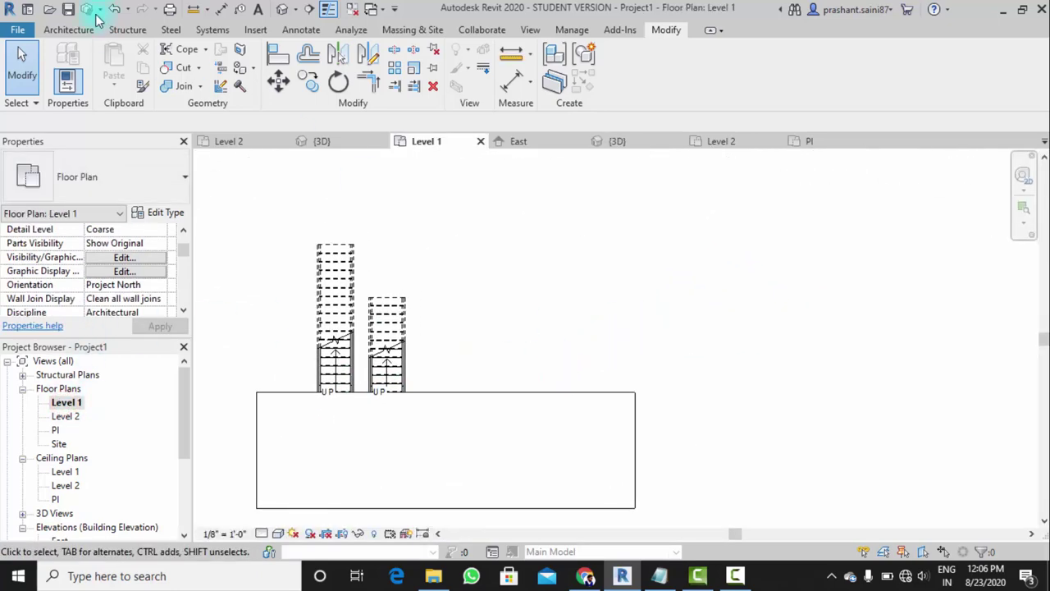
Start a stair with the Full-Step Spiral run type beside the straight stairs
click(62, 31)
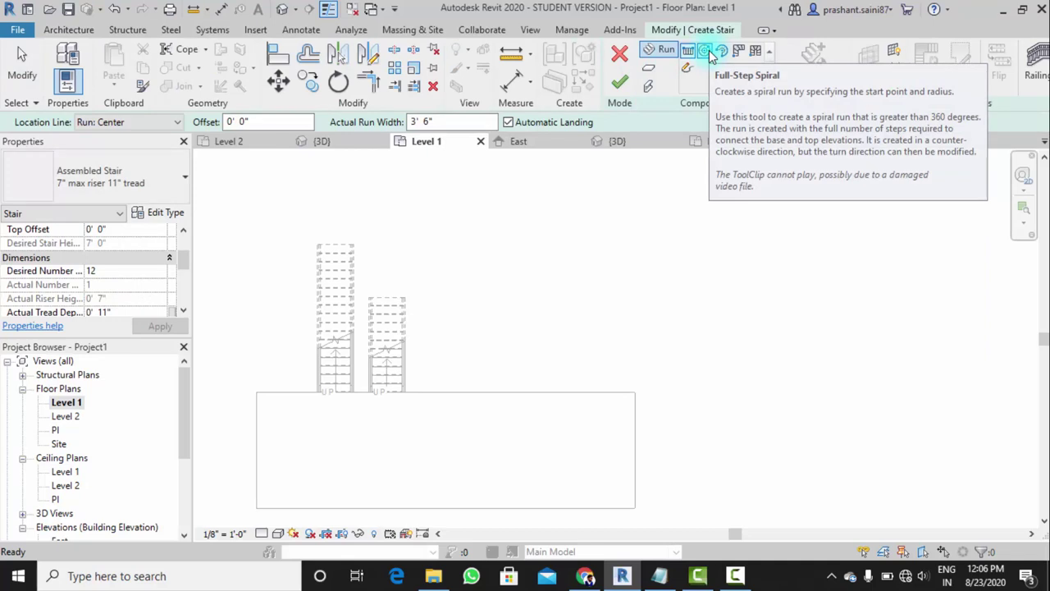
click(708, 51)
mouse_move(563, 232)
middle_down()
mouse_move(421, 297)
mouse_move(461, 284)
middle_up()
scroll(422, 297, up, 2)
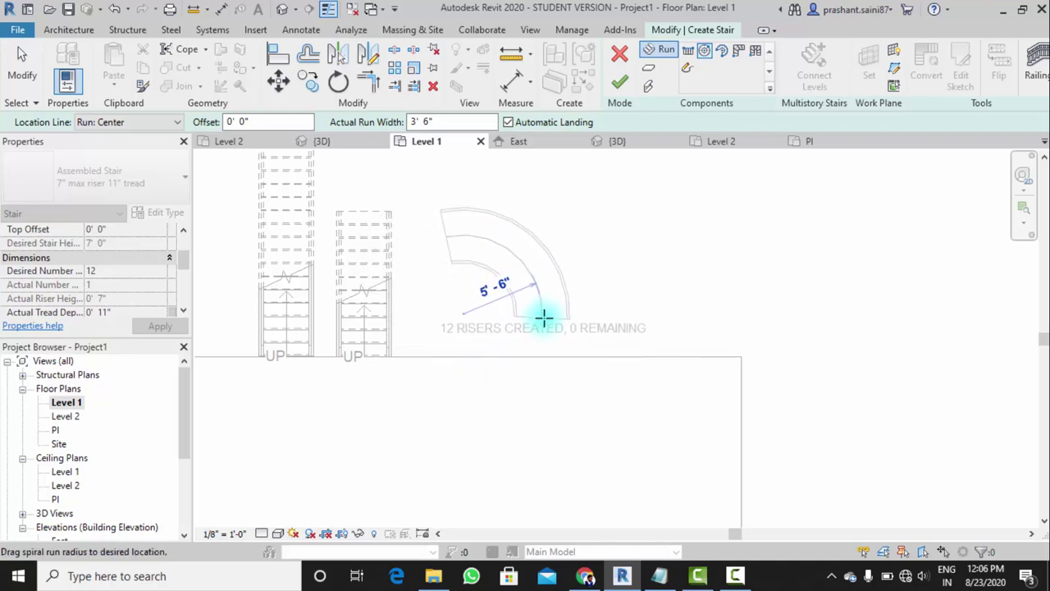
key(Escape)
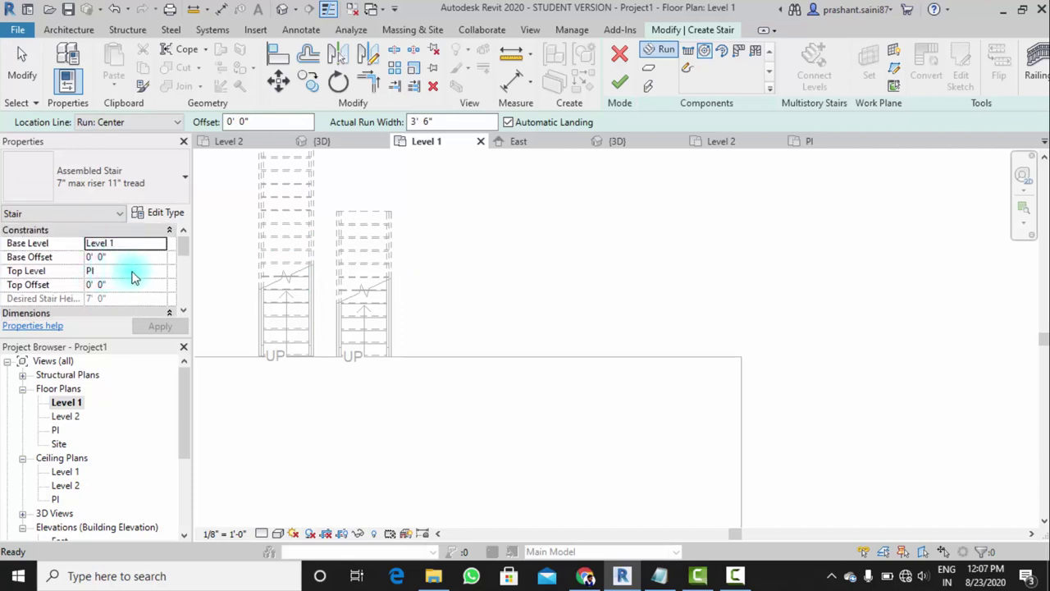
Set the stair's Top Level to Level 2 and place the 18-riser spiral run
click(131, 270)
click(158, 272)
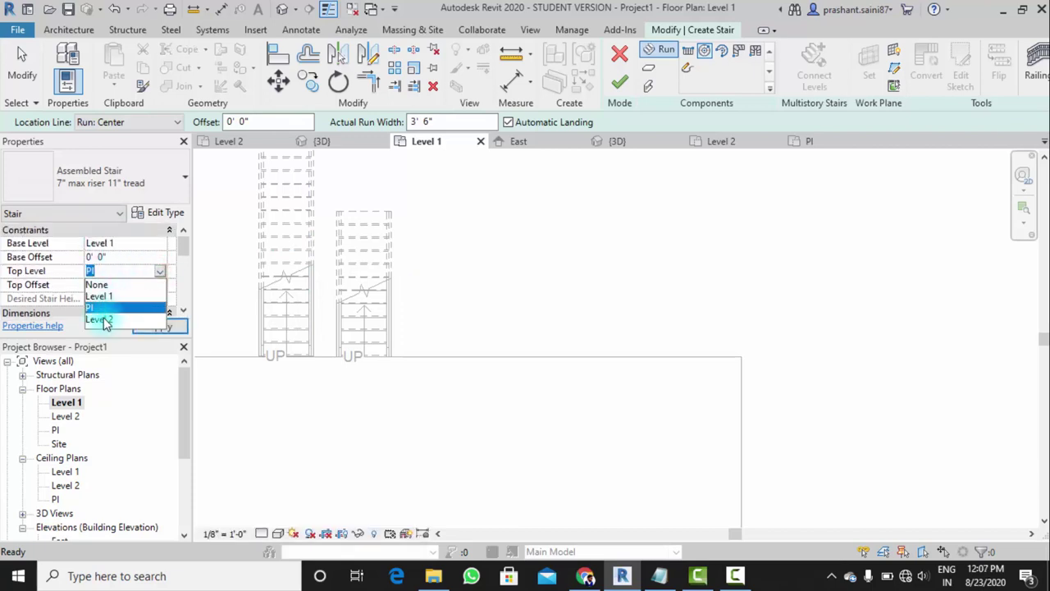
click(103, 321)
click(475, 328)
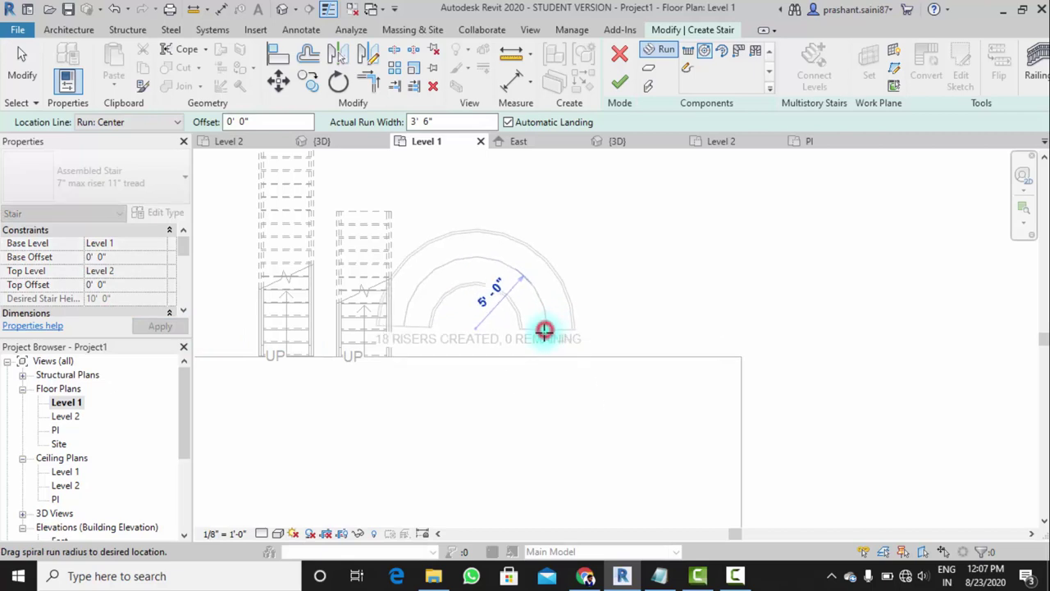
click(544, 330)
key(Escape)
Move the spiral run down so its ends align with the slab edge
scroll(383, 324, up, 5)
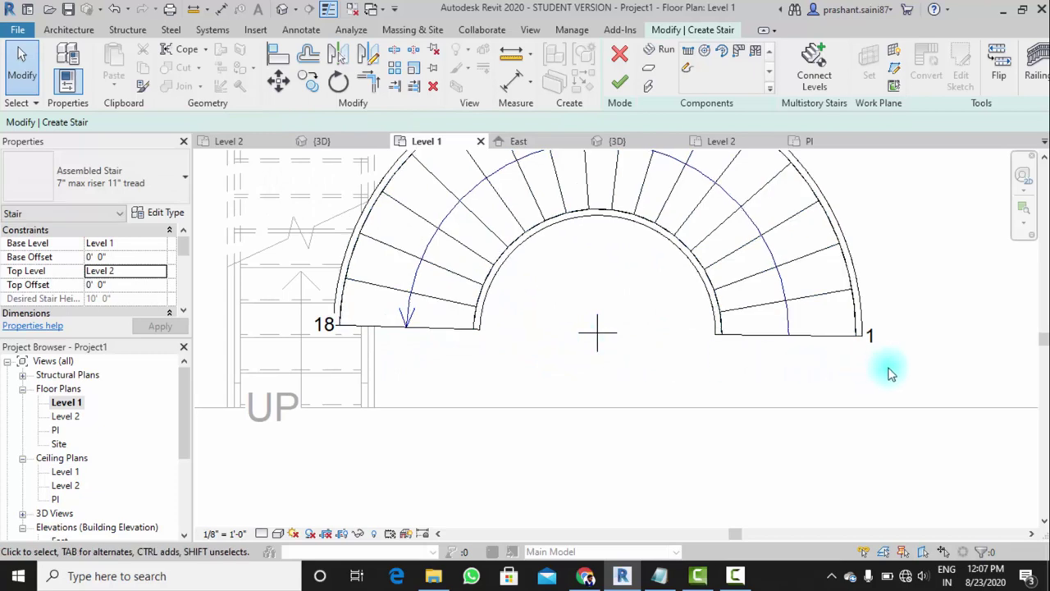
drag(891, 374, 631, 274)
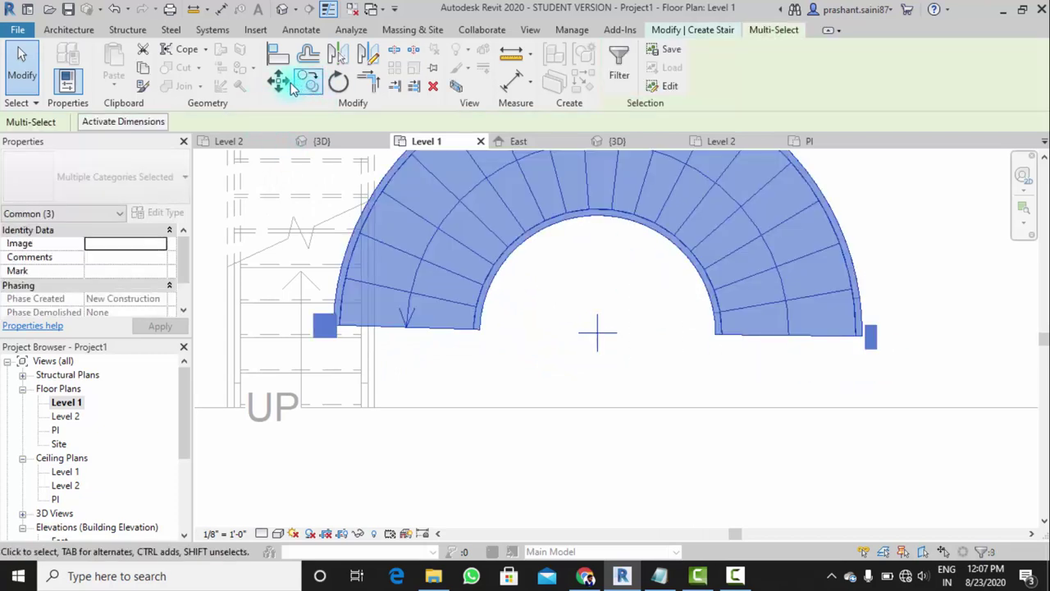
click(278, 80)
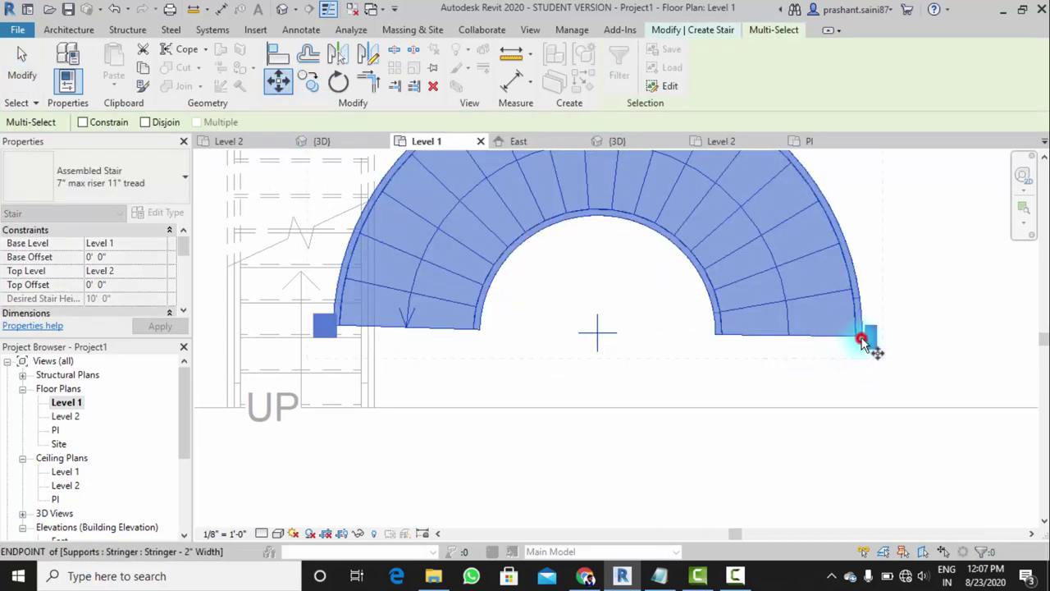
click(862, 343)
click(729, 405)
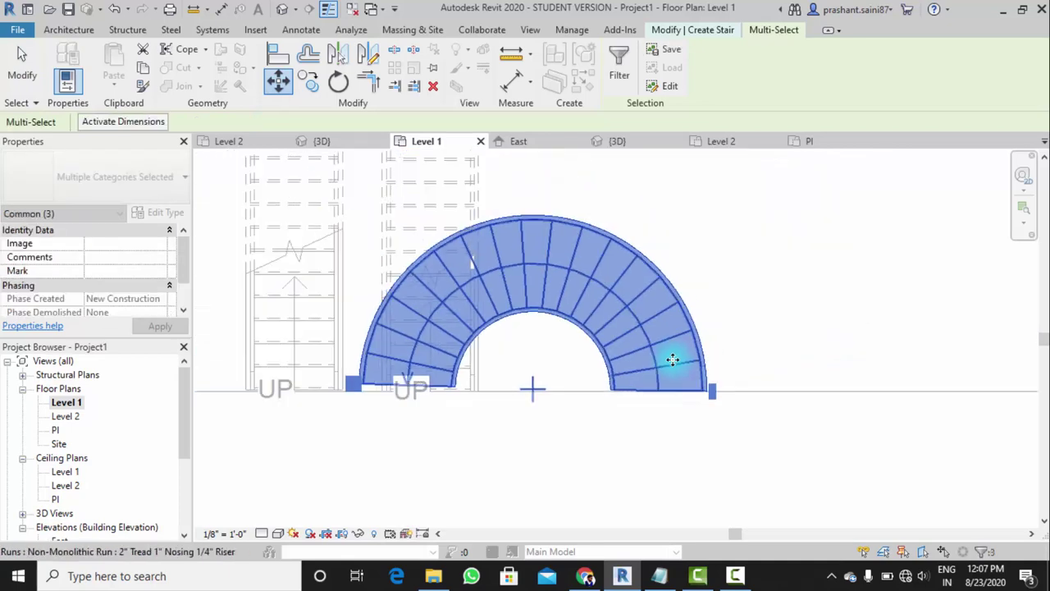
scroll(722, 279, down, 3)
click(755, 308)
Finish the spiral stair with its railings and orbit around it in 3D
click(619, 82)
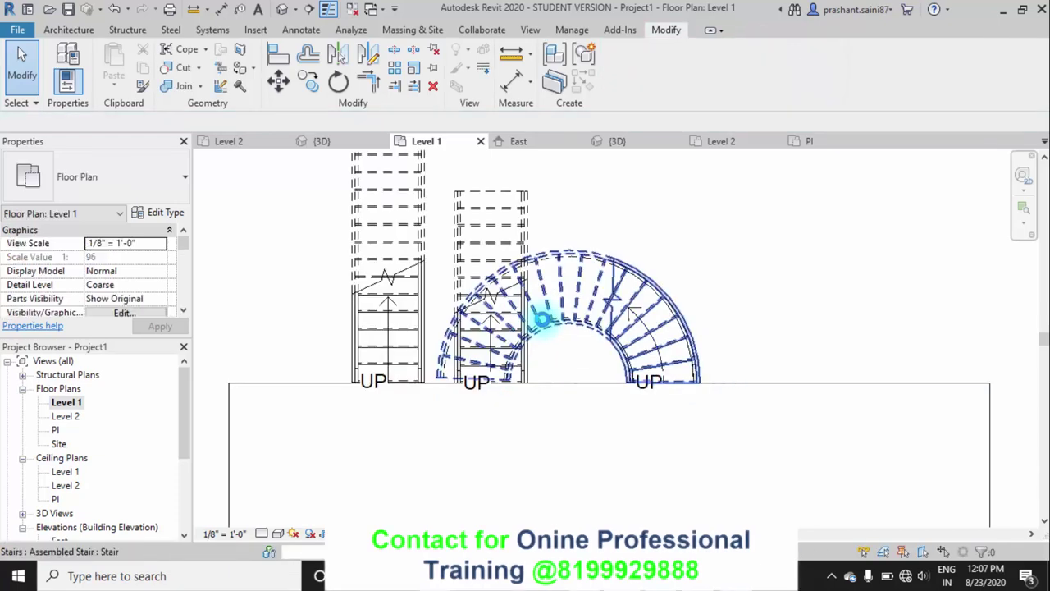
click(283, 9)
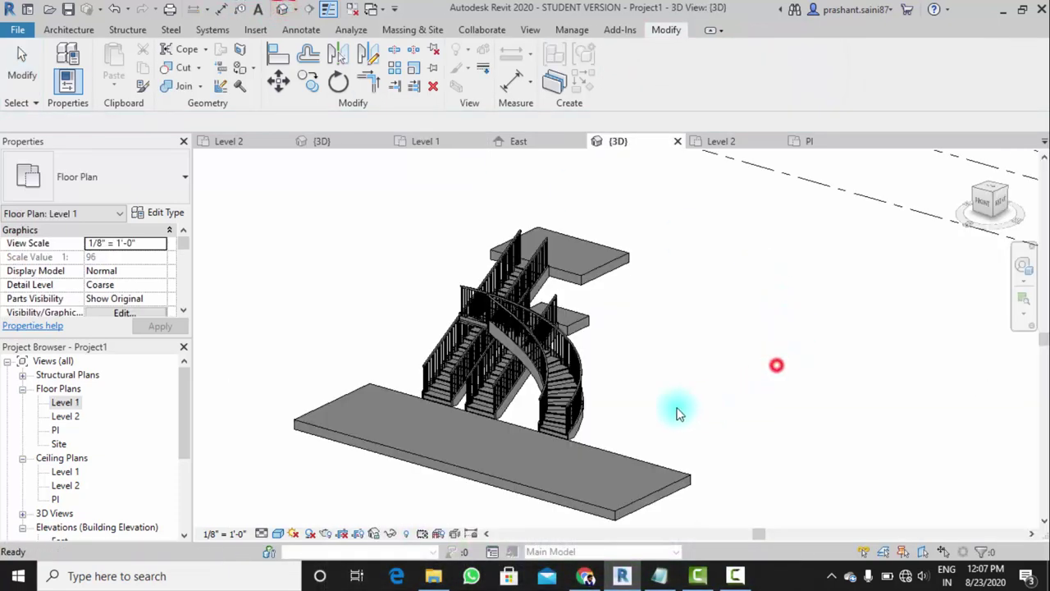
mouse_move(676, 410)
shift+middle_down()
mouse_move(860, 375)
mouse_move(731, 375)
shift+middle_up()
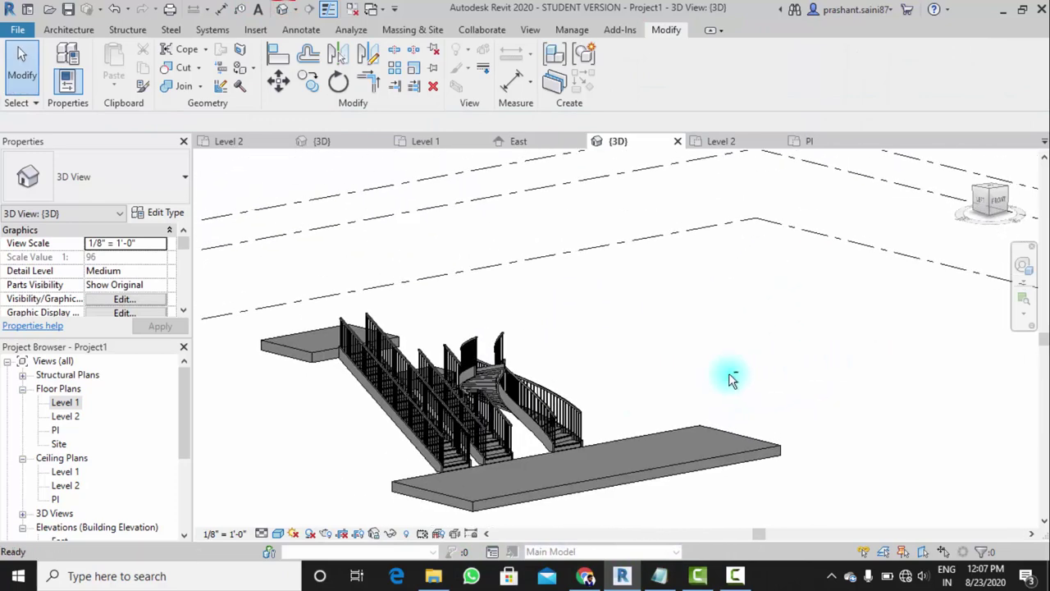
scroll(490, 419, up, 5)
click(511, 403)
key(Escape)
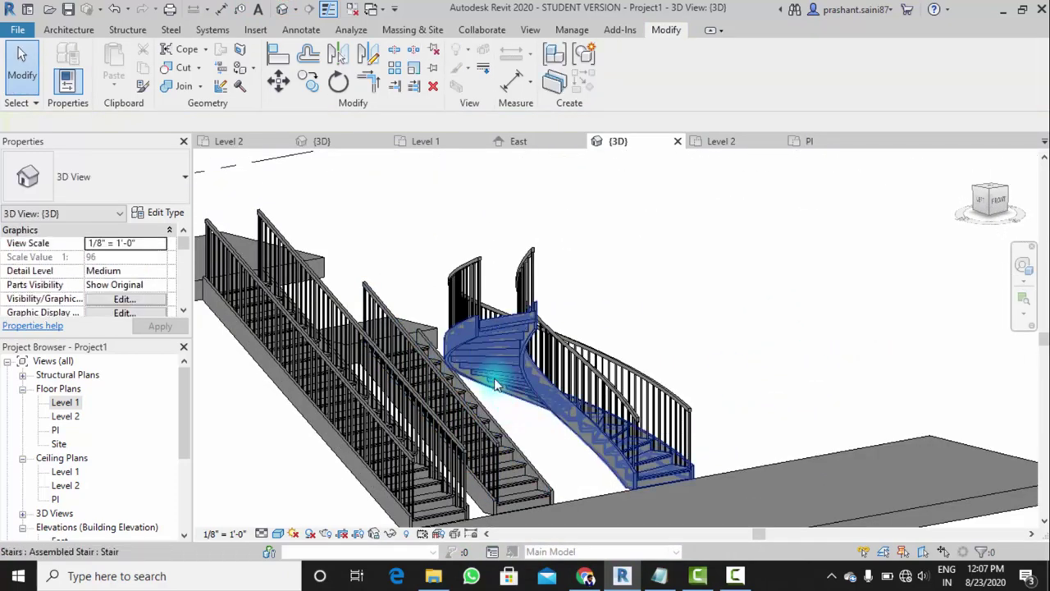
scroll(625, 408, down, 2)
mouse_move(625, 407)
shift+middle_down()
mouse_move(546, 412)
mouse_move(546, 427)
mouse_move(600, 413)
mouse_move(581, 321)
mouse_move(578, 394)
mouse_move(459, 358)
mouse_move(621, 265)
mouse_move(633, 305)
mouse_move(611, 312)
mouse_move(602, 298)
shift+middle_up()
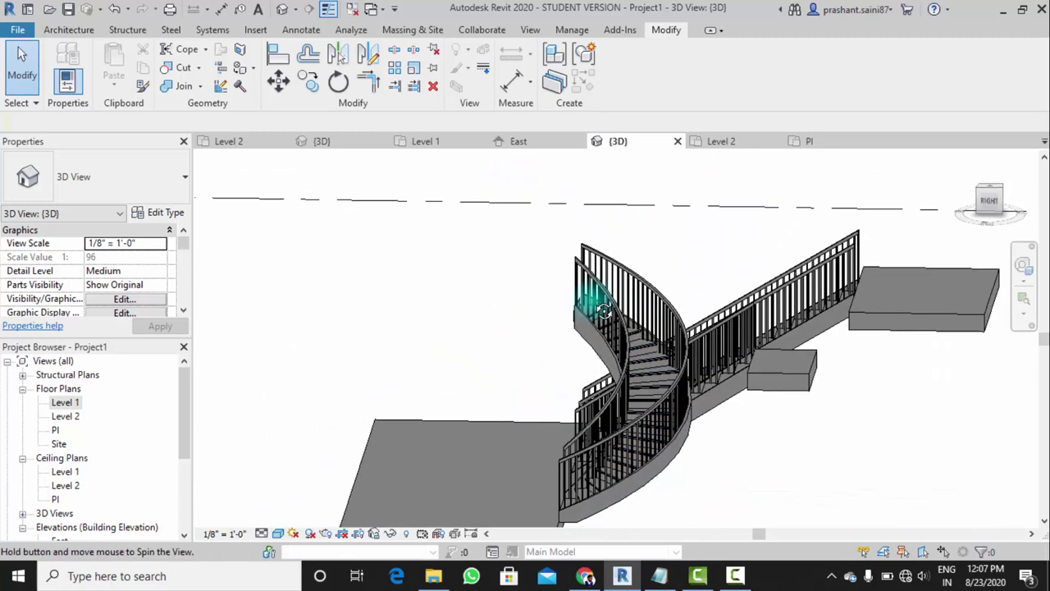
scroll(88, 449, down, 2)
Review the spiral stair in the East elevation, centred in the view
double_click(59, 472)
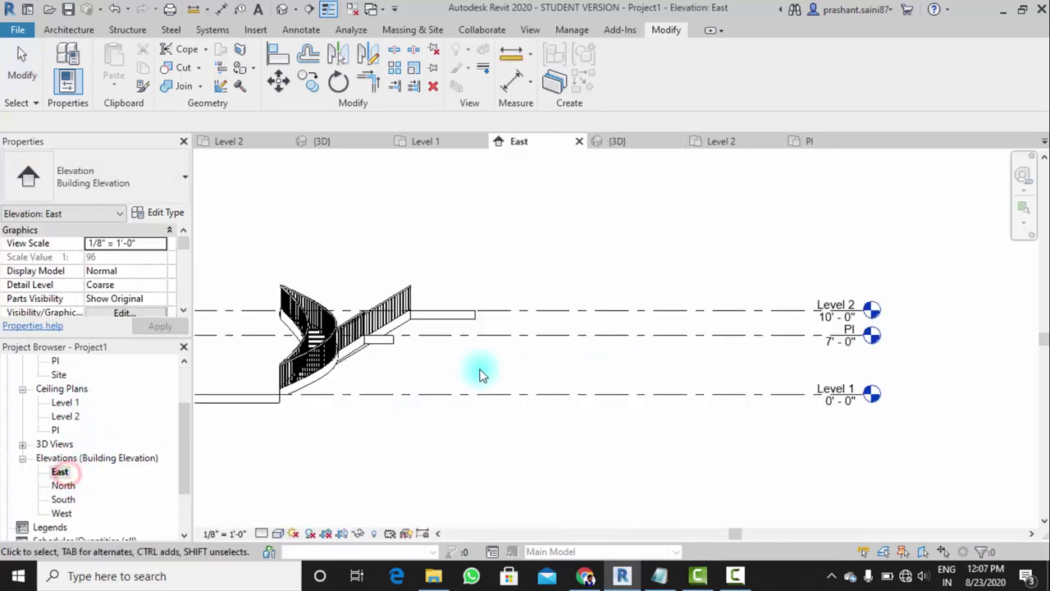
scroll(506, 347, up, 3)
scroll(499, 317, up, 1)
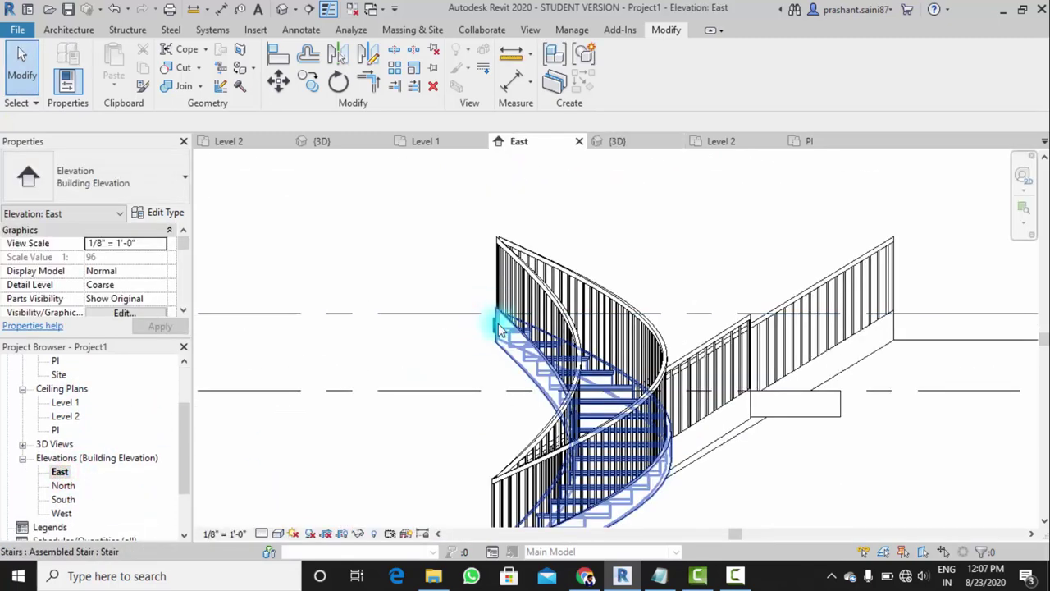
scroll(499, 321, down, 5)
middle_drag(479, 368, 550, 459)
scroll(107, 414, up, 2)
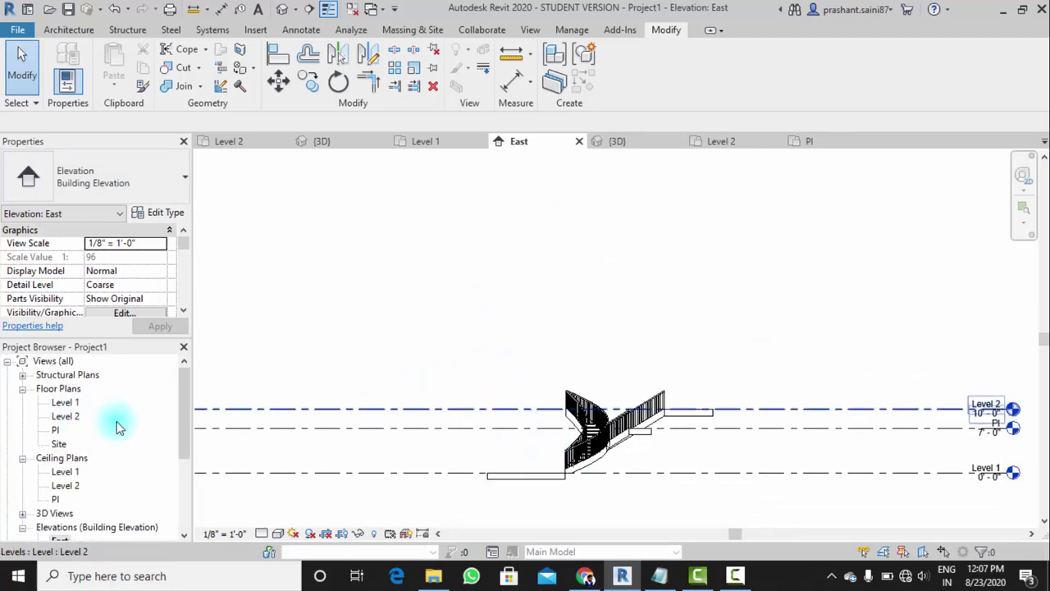
Check the stairs again in 3D from the front, then return to the Level 1 plan
click(283, 9)
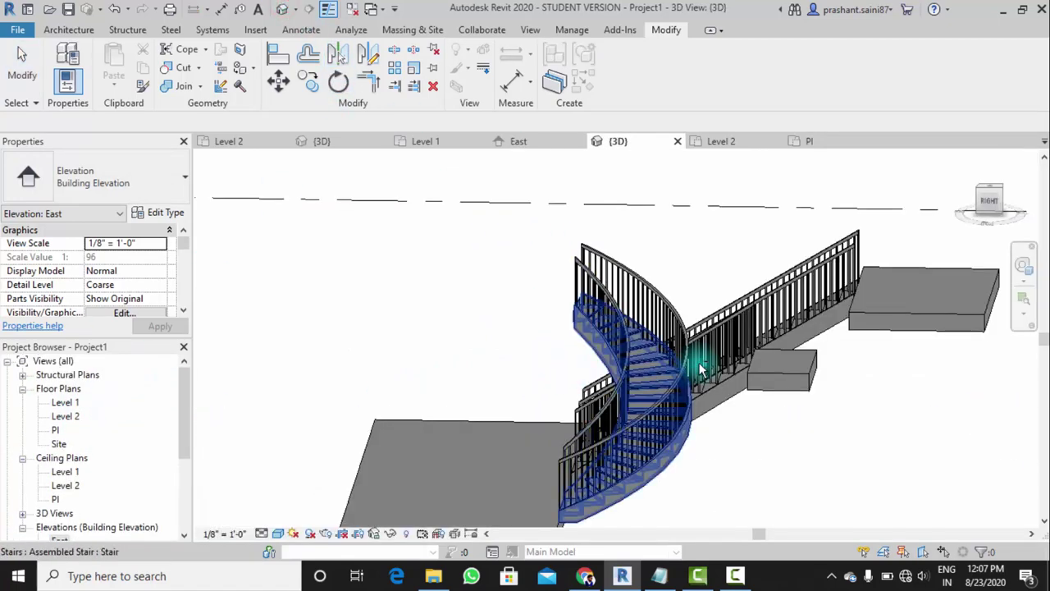
mouse_move(598, 305)
shift+middle_down()
mouse_move(602, 378)
mouse_move(733, 375)
mouse_move(614, 405)
shift+middle_up()
scroll(537, 398, up, 3)
scroll(646, 349, up, 2)
scroll(646, 349, down, 3)
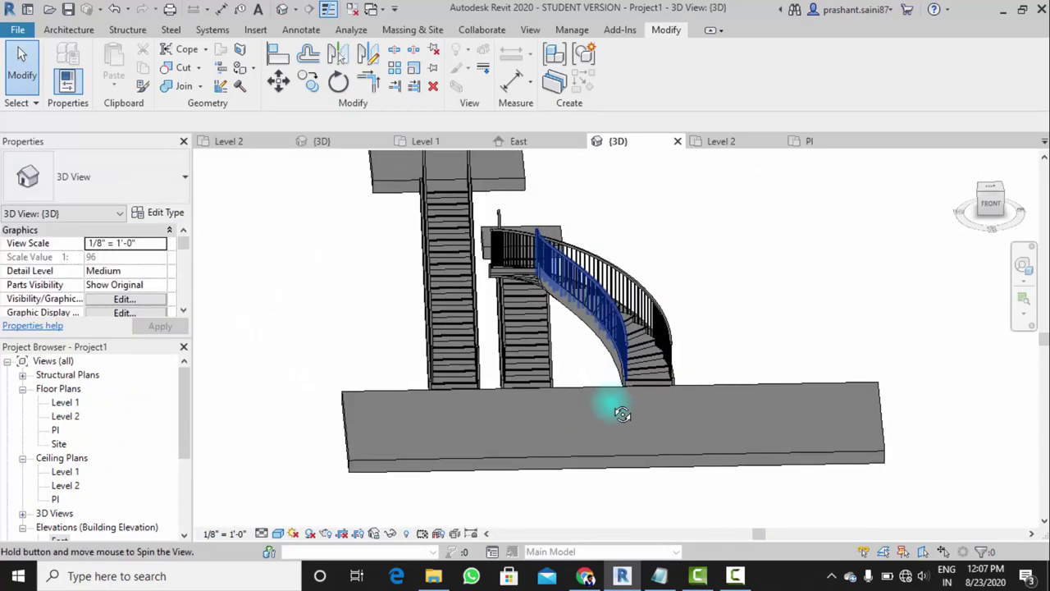
mouse_move(599, 371)
shift+middle_down()
mouse_move(596, 351)
mouse_move(574, 362)
shift+middle_up()
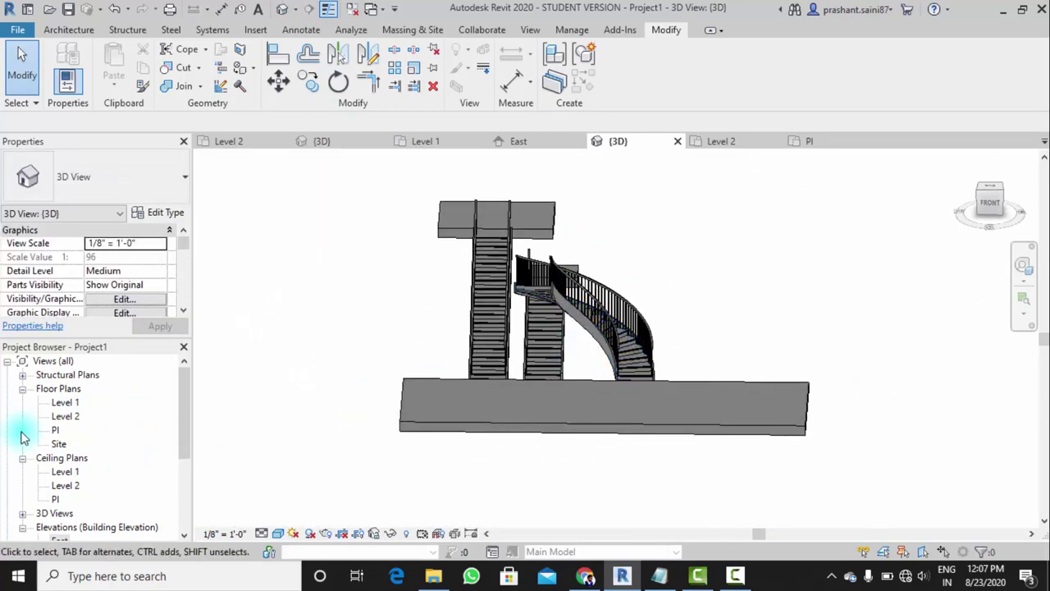
double_click(59, 404)
scroll(722, 323, up, 2)
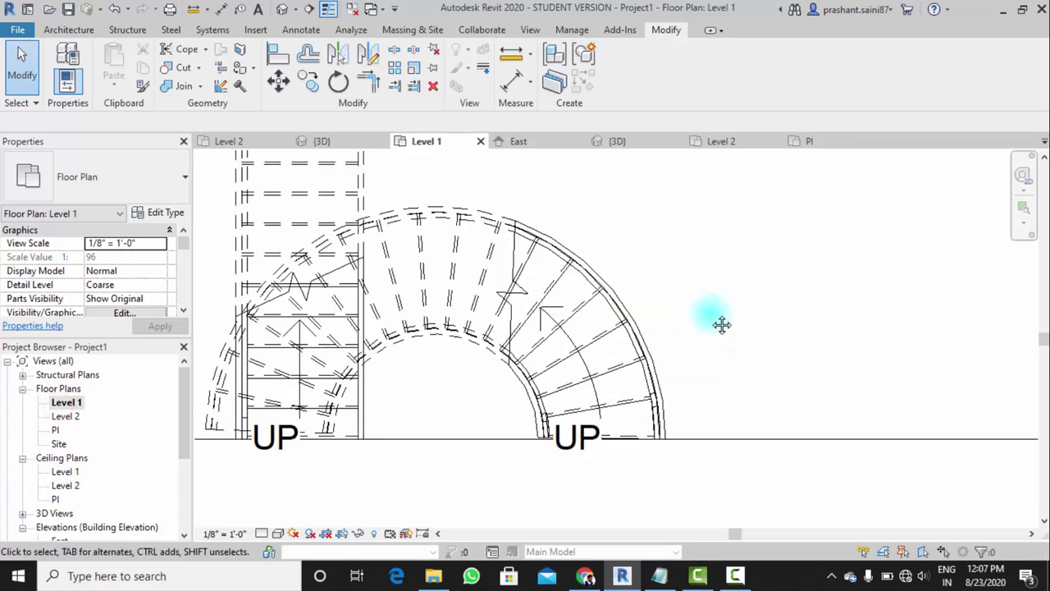
scroll(712, 314, up, 2)
Draw a Center-Ends Spiral run with a 4'-4" radius ending after 7 risers, and finish the stair
click(74, 31)
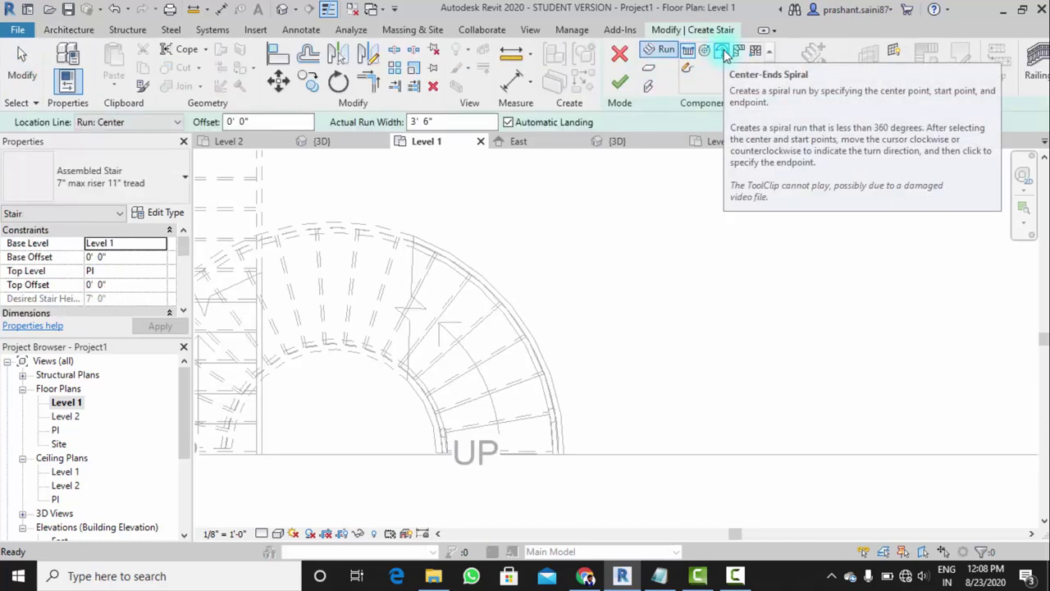
click(722, 52)
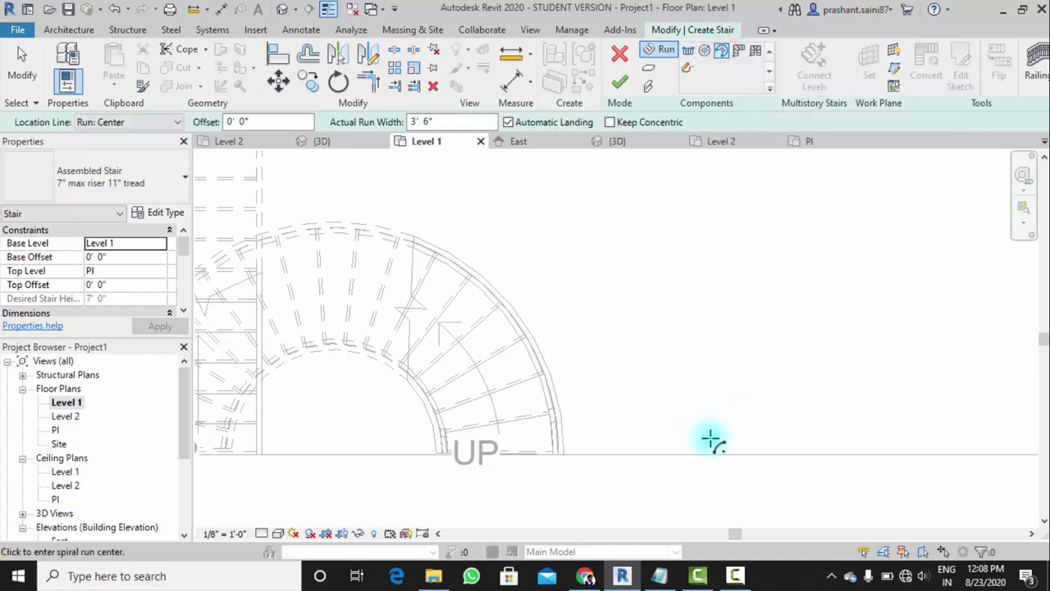
click(759, 432)
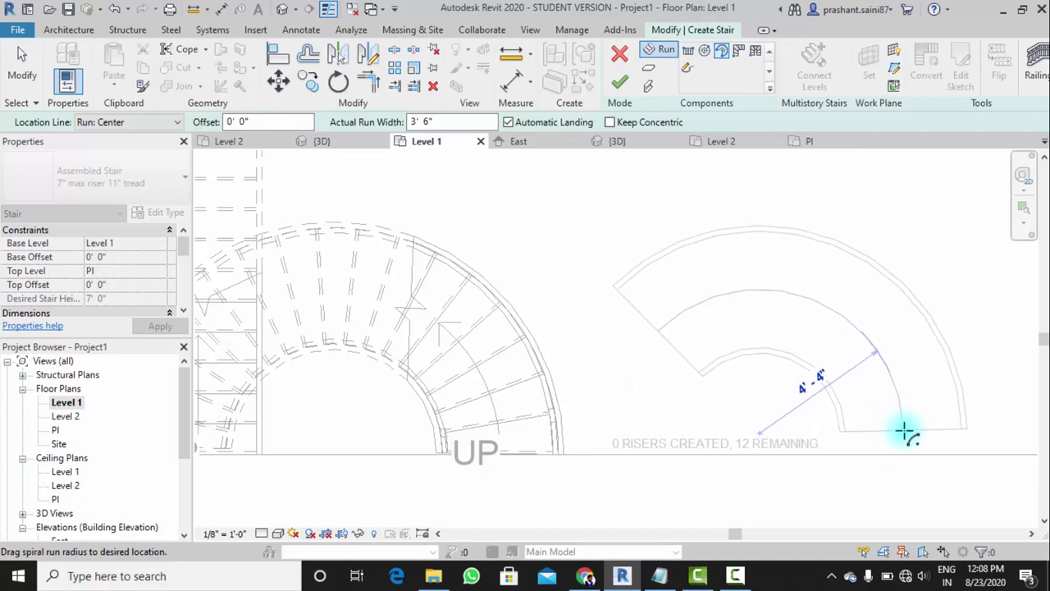
click(904, 431)
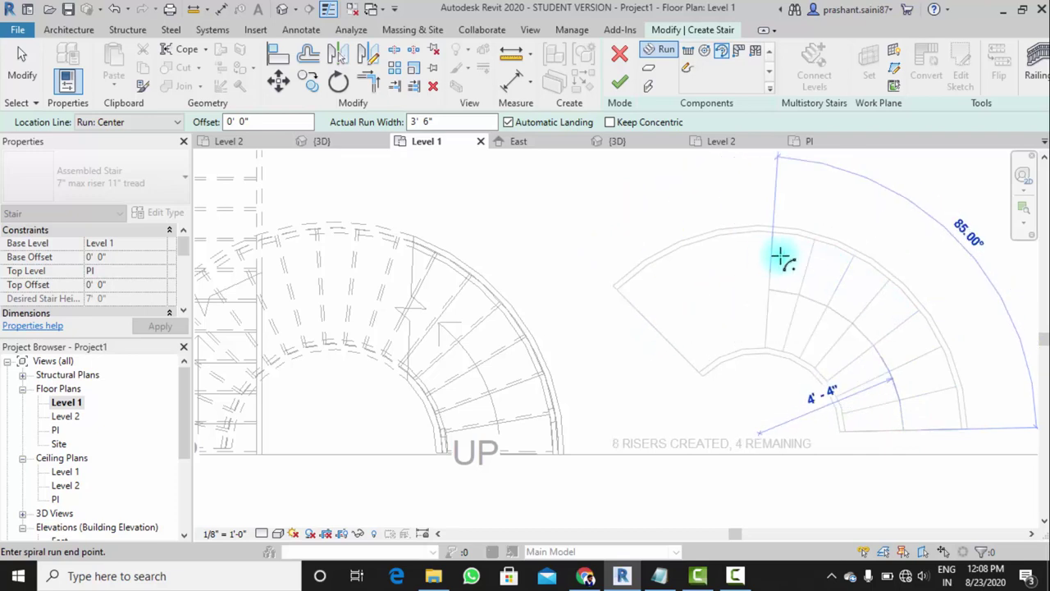
click(818, 240)
scroll(844, 293, down, 3)
scroll(727, 300, up, 2)
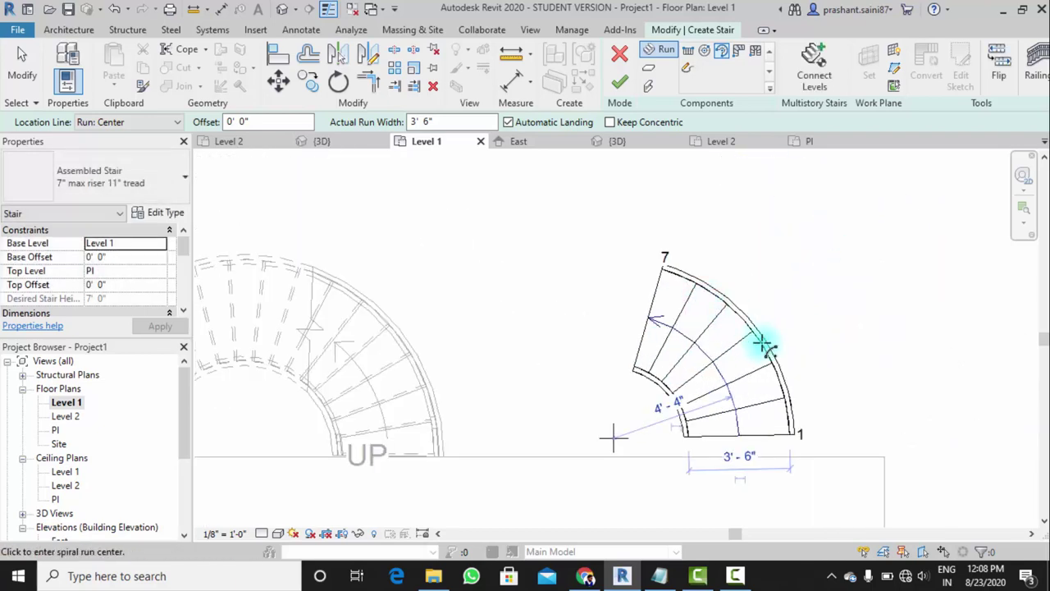
click(620, 82)
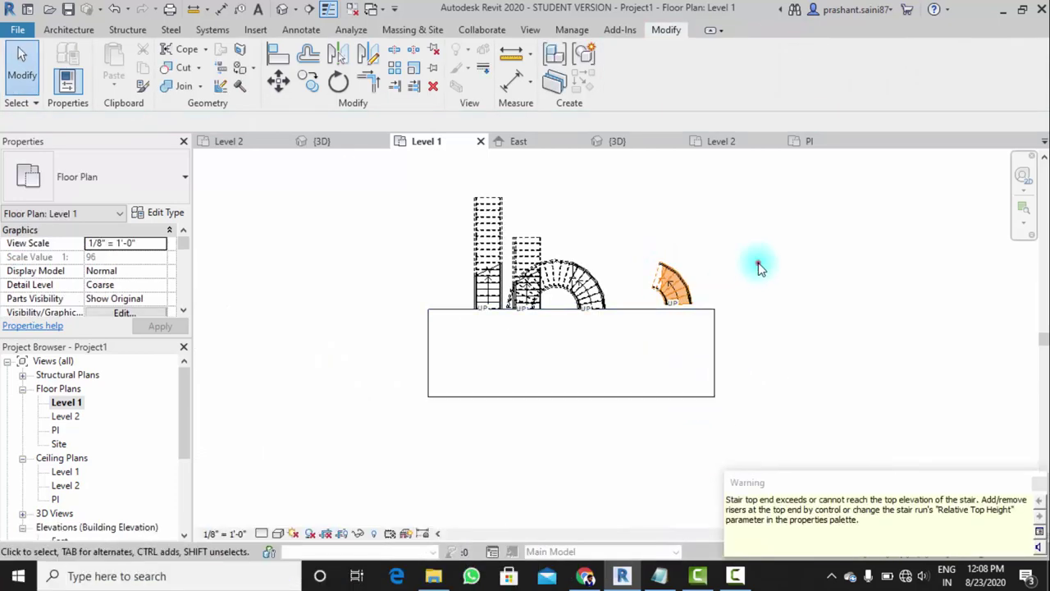
Dismiss the warning and review all the stairs in the default 3D view
click(758, 264)
click(280, 15)
scroll(673, 317, up, 3)
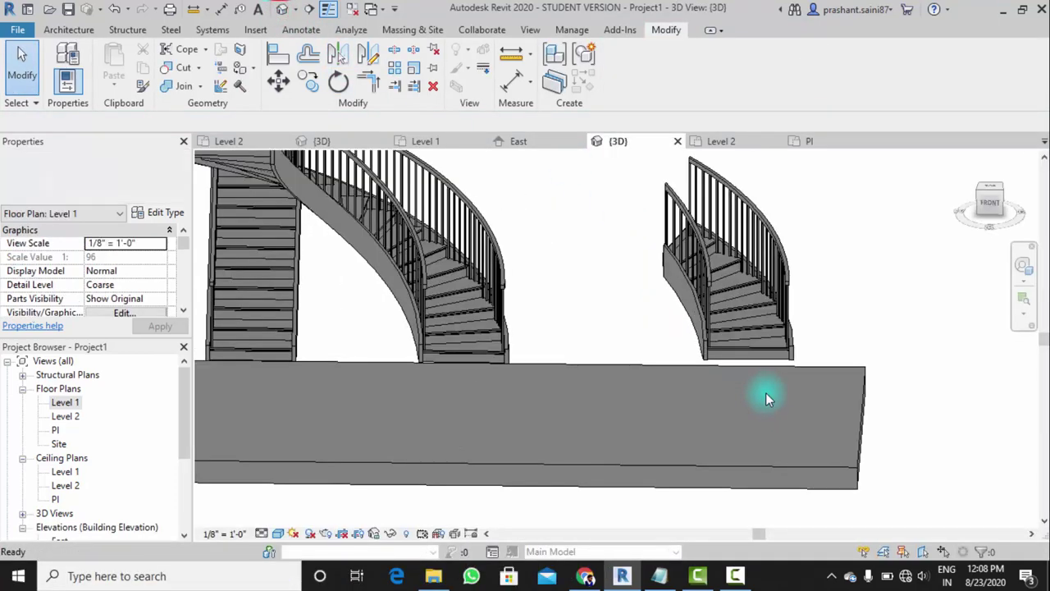
scroll(767, 399, up, 2)
mouse_move(706, 333)
shift+middle_down()
mouse_move(767, 324)
mouse_move(701, 443)
mouse_move(605, 311)
mouse_move(591, 410)
mouse_move(593, 304)
mouse_move(570, 436)
shift+middle_up()
scroll(554, 403, up, 4)
scroll(554, 403, up, 2)
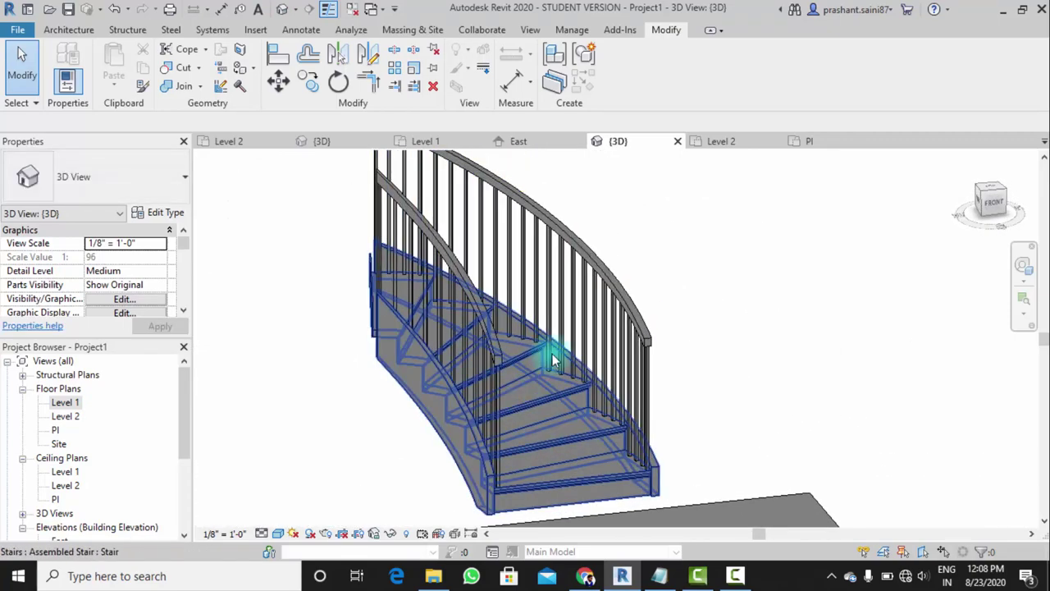
scroll(546, 407, down, 7)
scroll(541, 410, down, 1)
scroll(556, 403, down, 4)
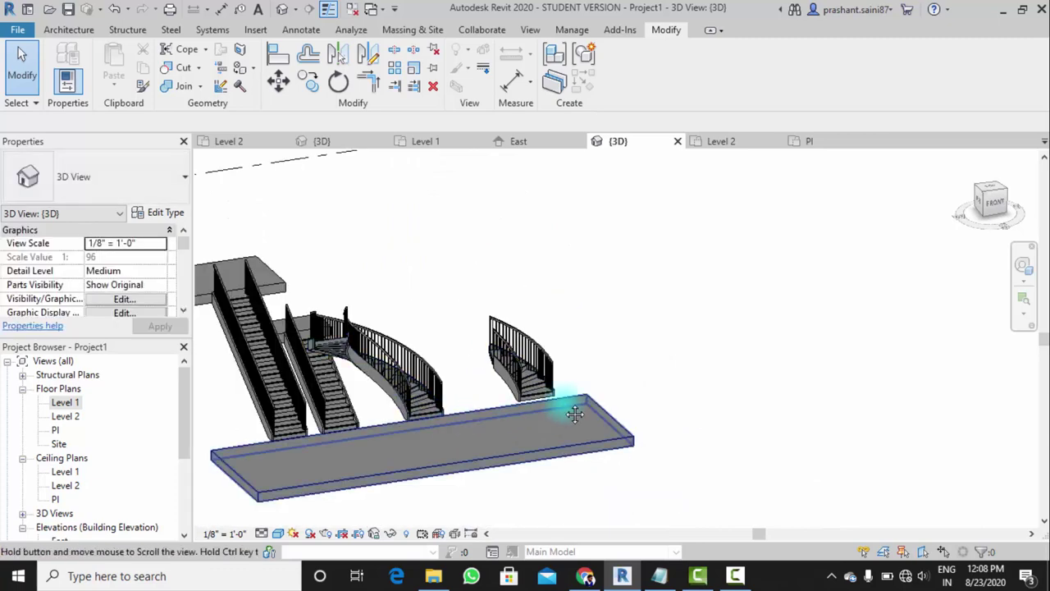
scroll(533, 368, up, 3)
scroll(525, 361, up, 2)
click(72, 29)
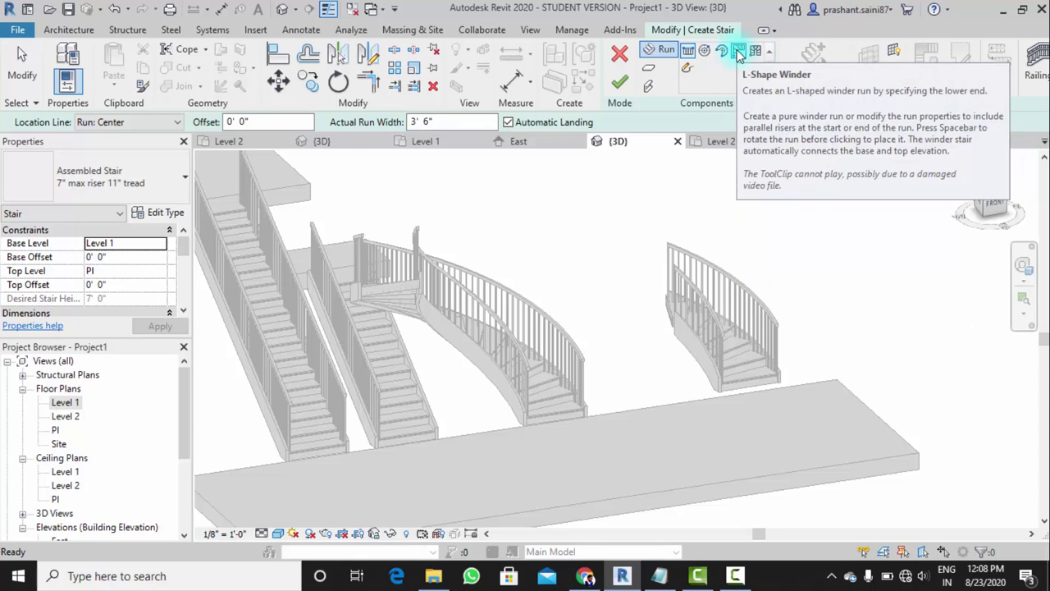
Place an L-Shape Winder run right of the slab with its Top Level set to Level 2
click(739, 52)
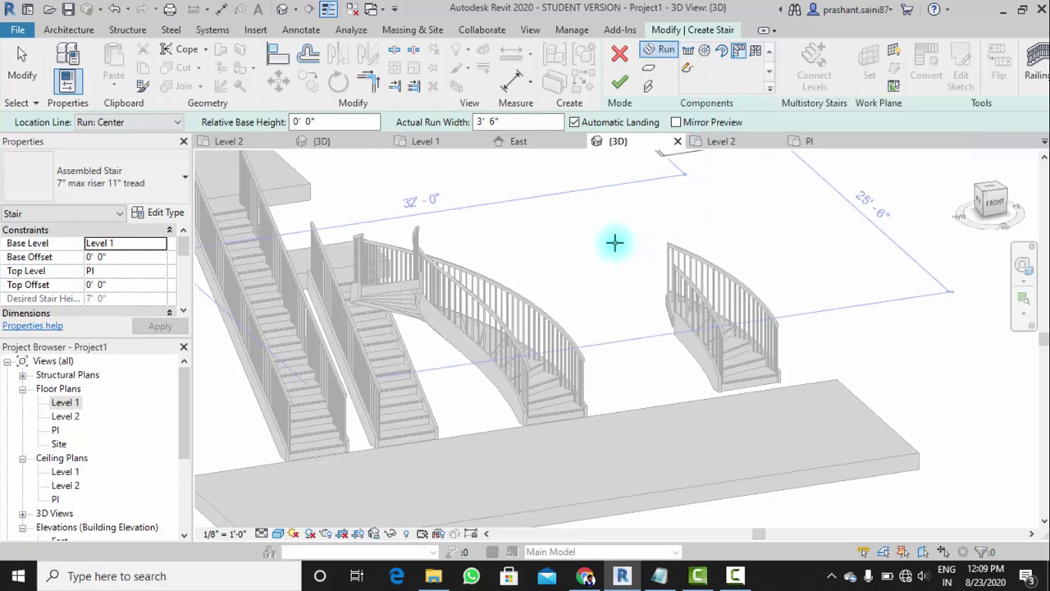
scroll(629, 284, down, 2)
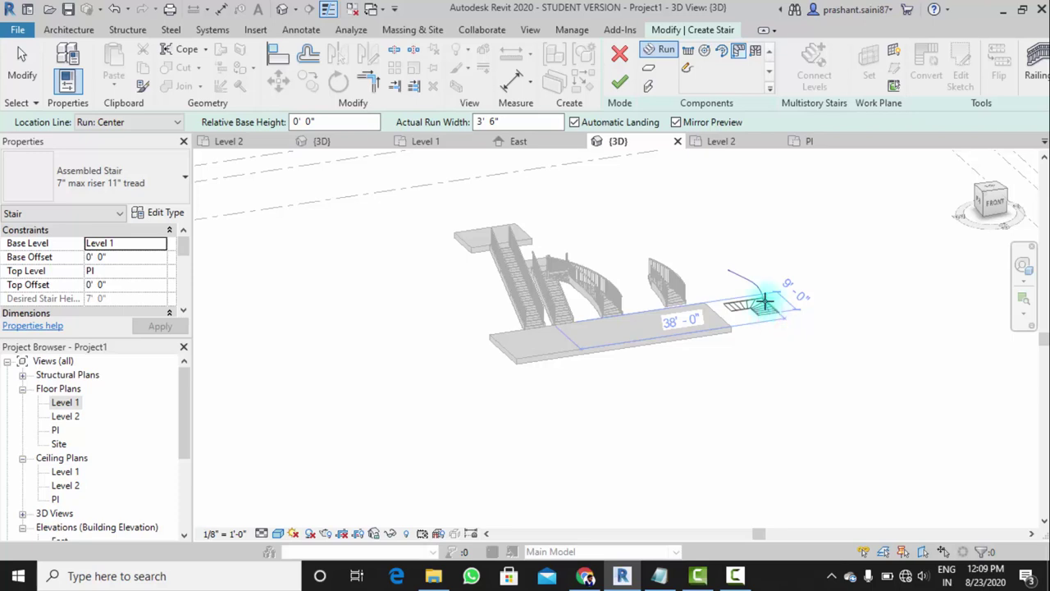
scroll(767, 299, up, 5)
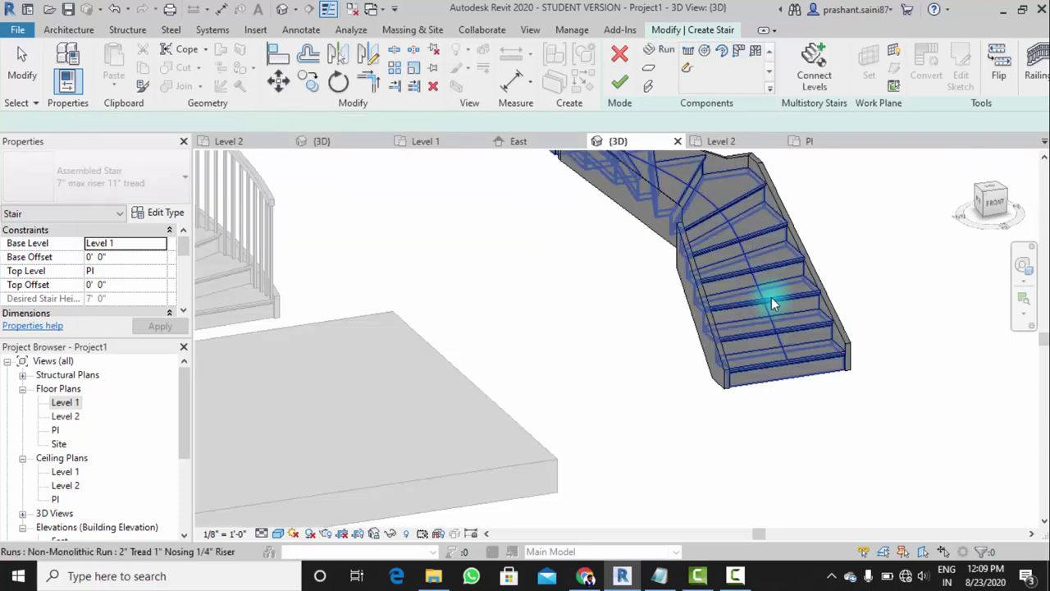
key(Escape)
scroll(772, 298, down, 2)
mouse_move(772, 298)
middle_down()
mouse_move(753, 364)
mouse_move(722, 356)
middle_up()
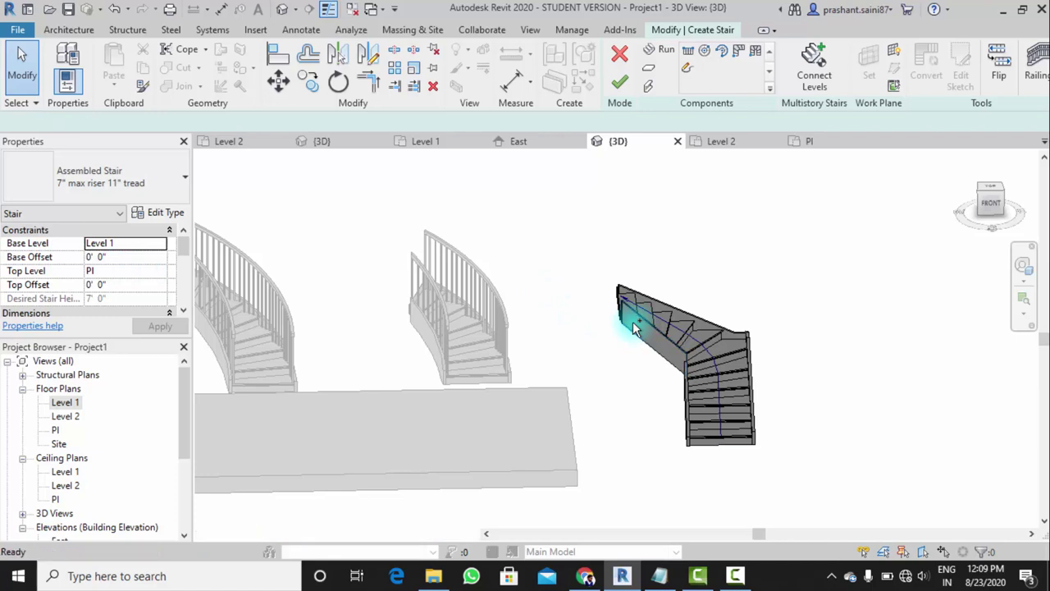
scroll(665, 345, down, 5)
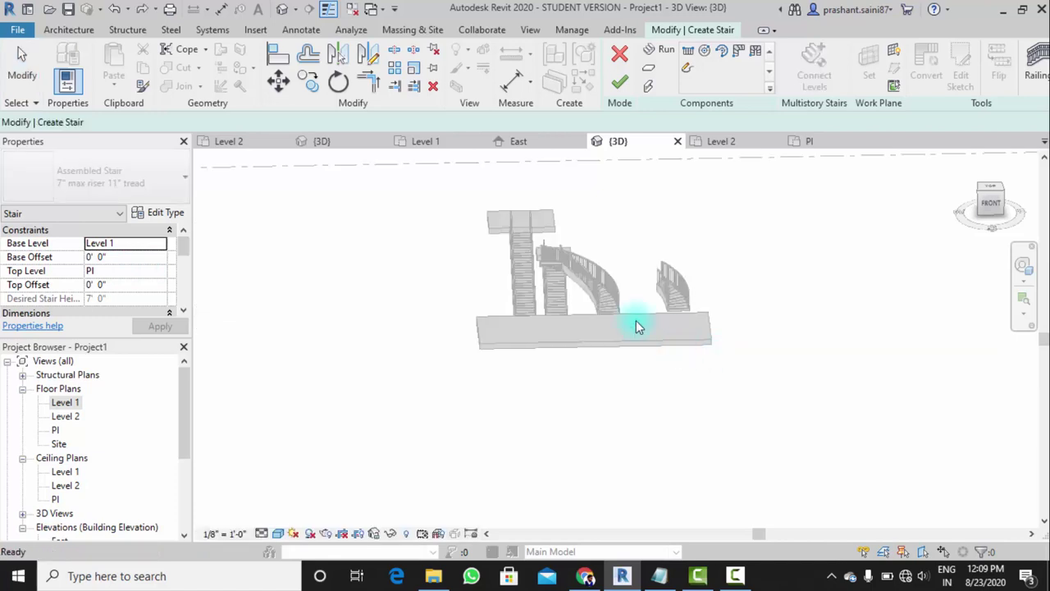
click(159, 271)
click(123, 319)
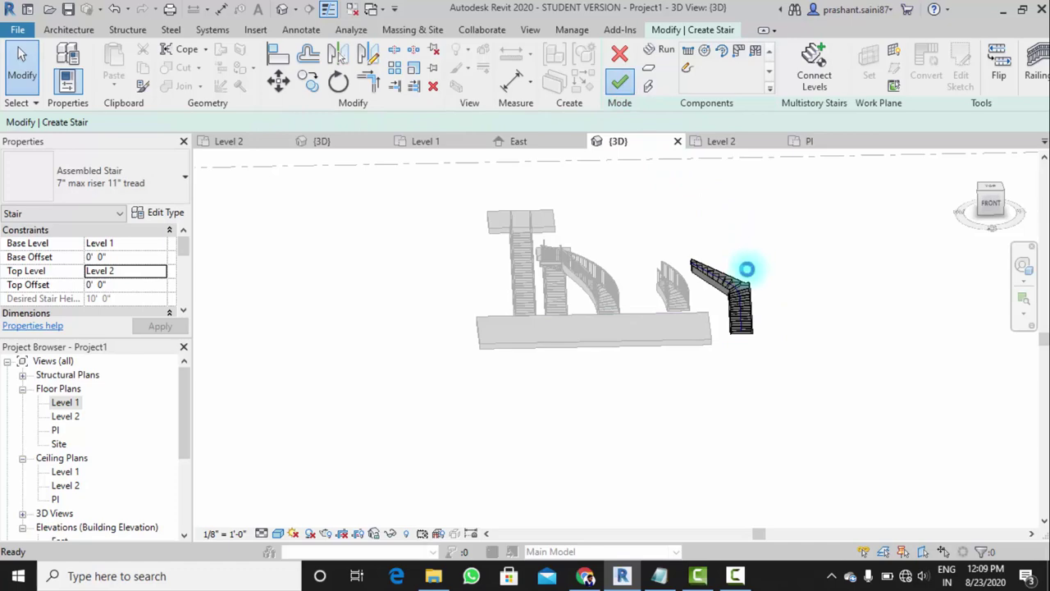
Open the Level 1 plan framed on the L-shaped winder stair
scroll(722, 308, up, 5)
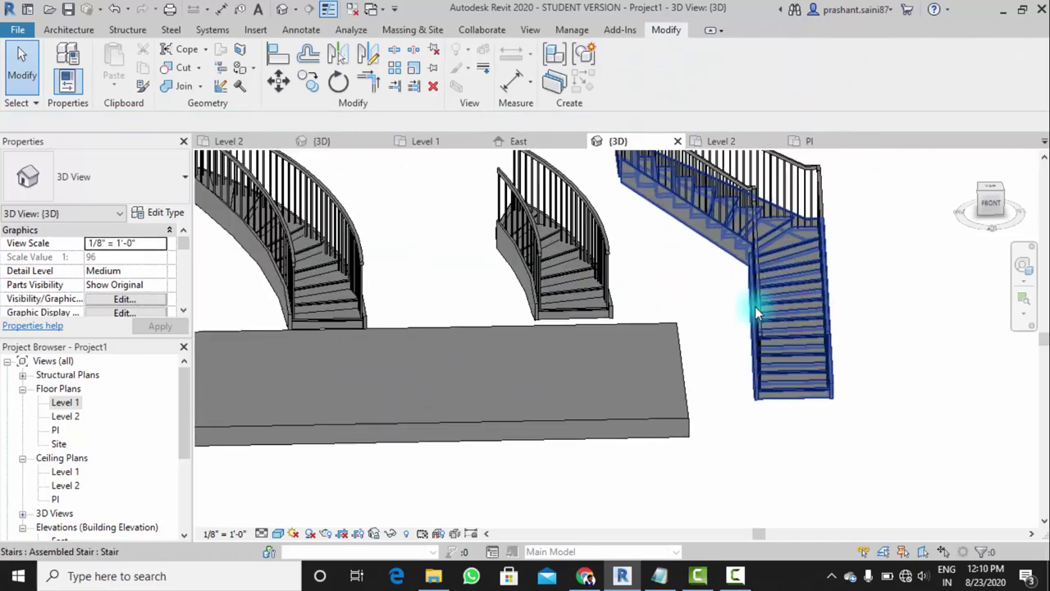
double_click(65, 403)
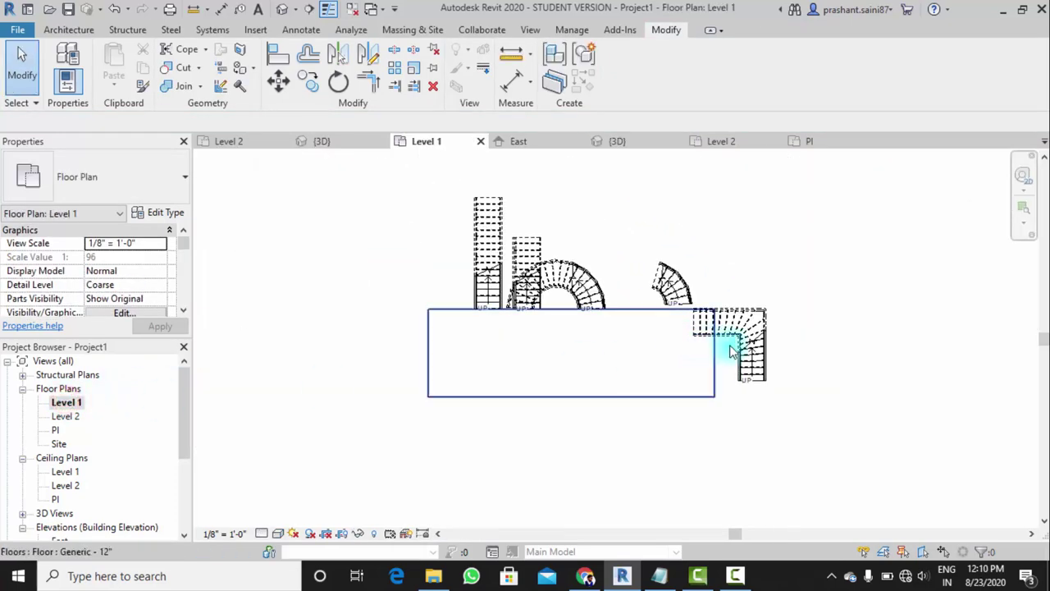
scroll(731, 347, up, 3)
middle_drag(750, 328, 656, 328)
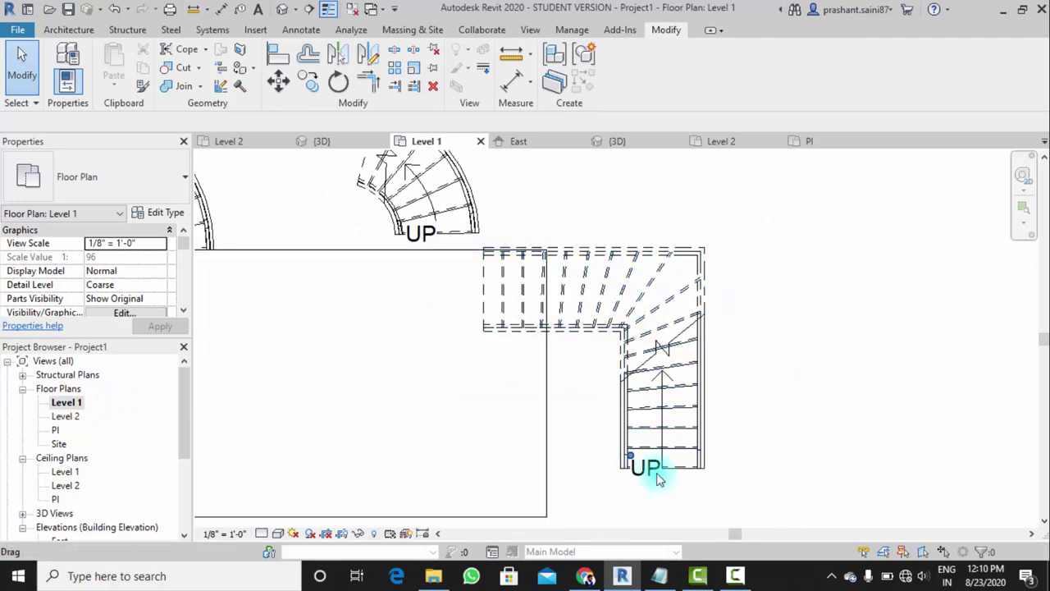
scroll(512, 286, down, 2)
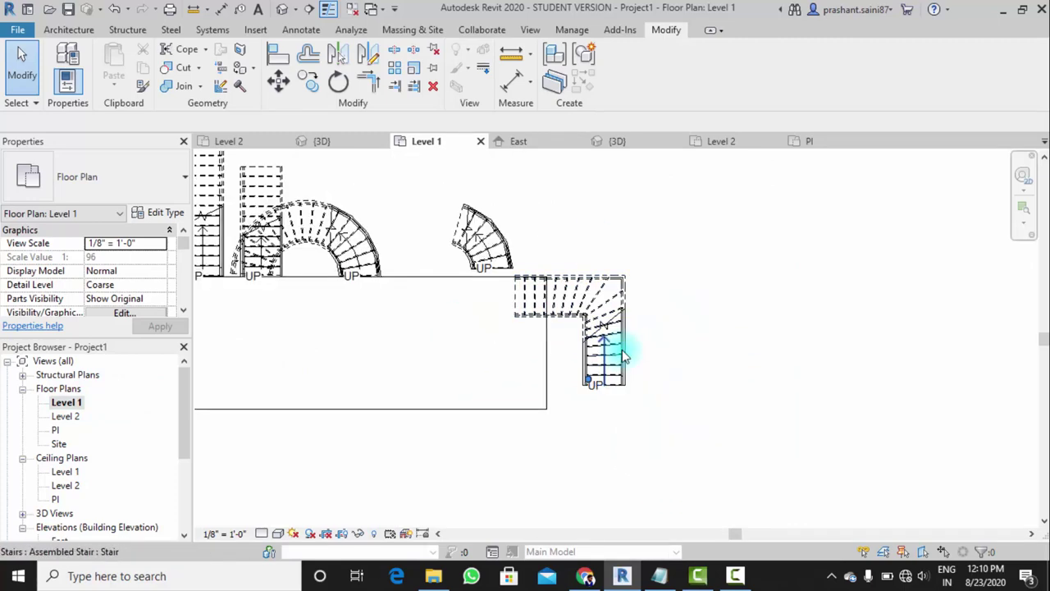
scroll(611, 353, down, 1)
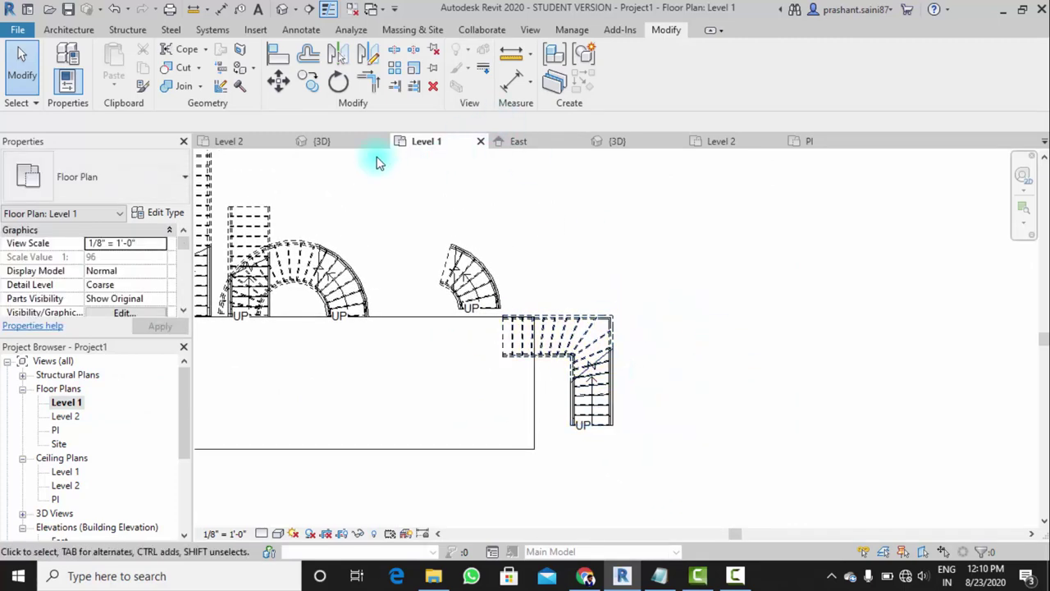
Orbit the L-shaped stair in 3D, then start a new stair from the Architecture tools
click(283, 9)
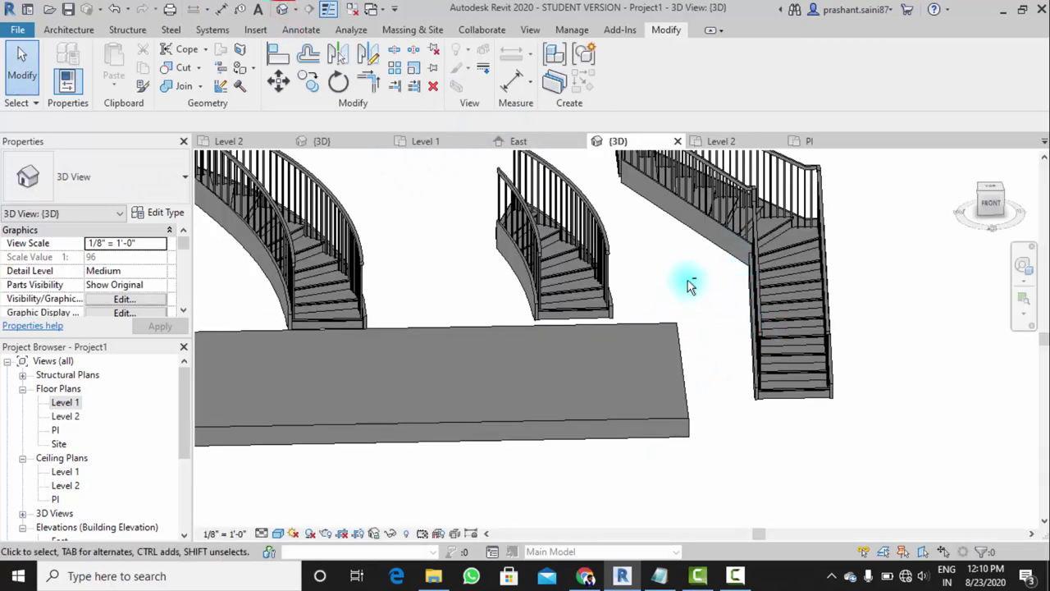
mouse_move(833, 349)
shift+middle_down()
mouse_move(767, 303)
mouse_move(678, 341)
shift+middle_up()
scroll(767, 304, up, 2)
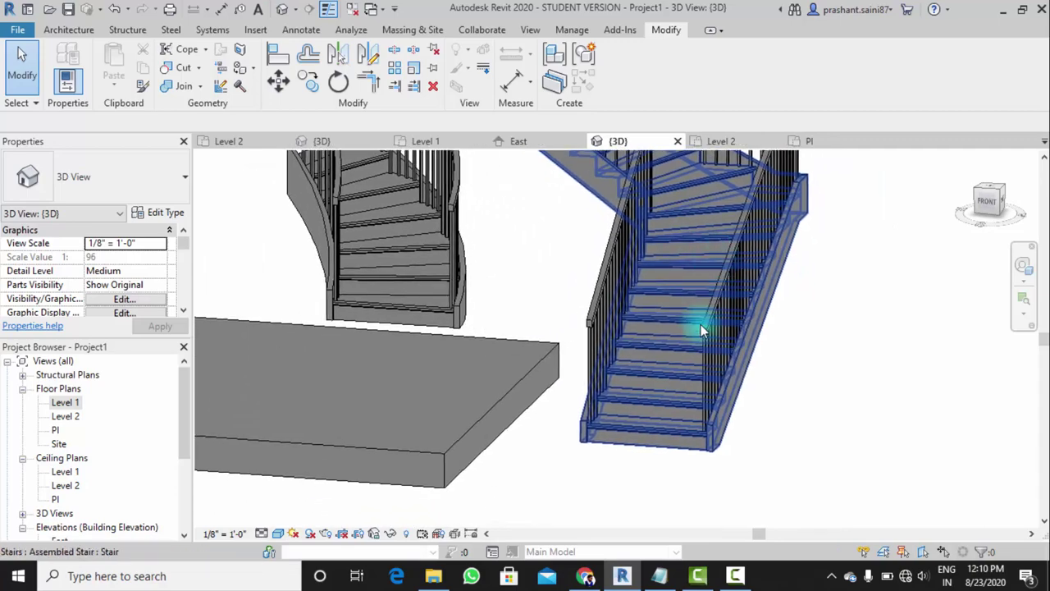
scroll(675, 353, down, 2)
scroll(681, 357, down, 3)
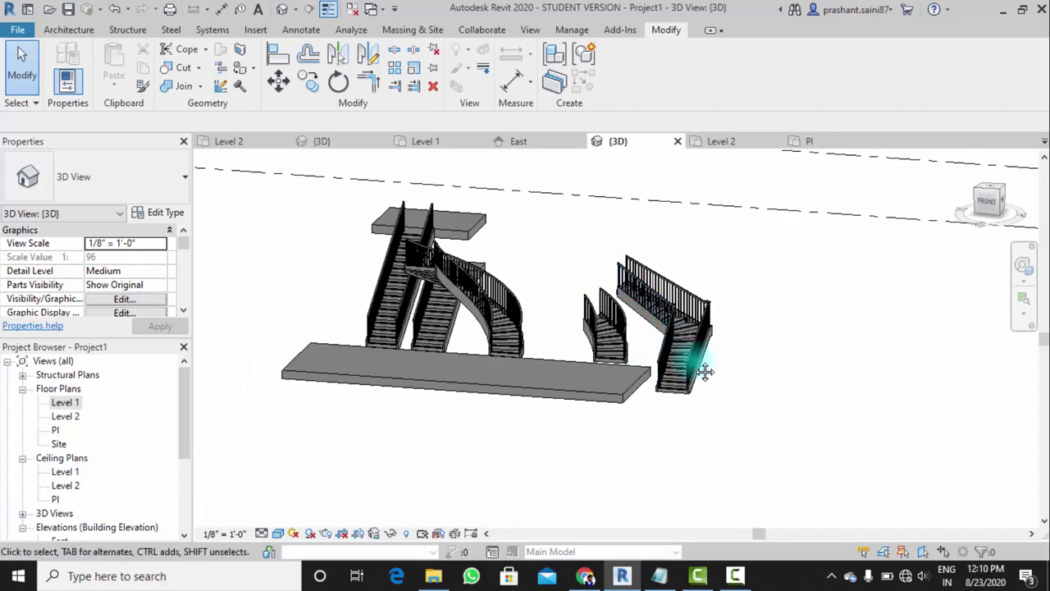
mouse_move(683, 359)
shift+middle_down()
mouse_move(774, 356)
mouse_move(773, 380)
mouse_move(703, 357)
mouse_move(663, 356)
mouse_move(745, 347)
mouse_move(734, 387)
mouse_move(686, 328)
shift+middle_up()
scroll(739, 361, up, 3)
scroll(743, 347, down, 3)
scroll(685, 329, up, 2)
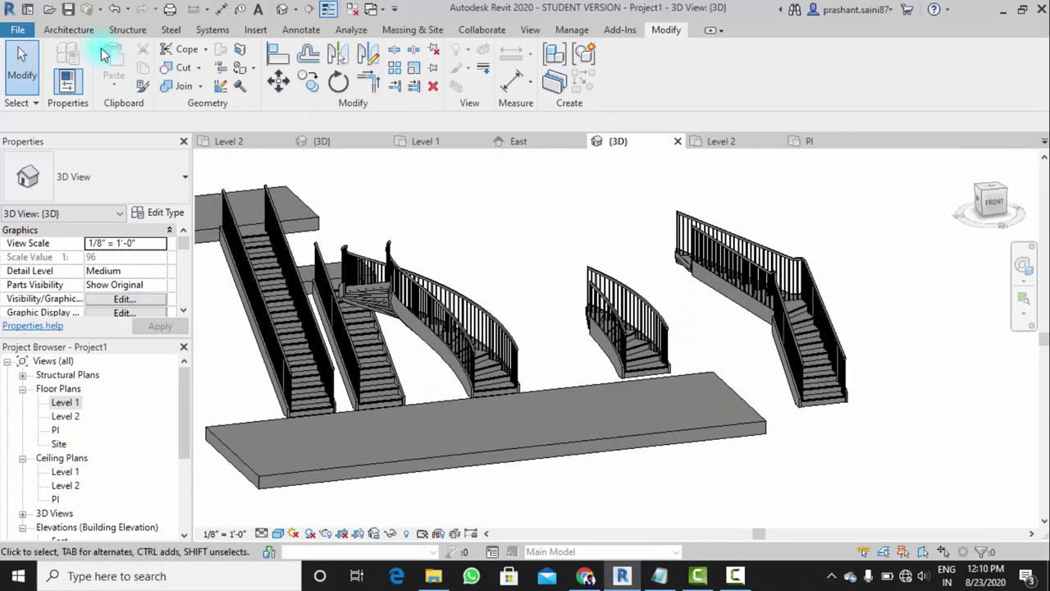
click(69, 30)
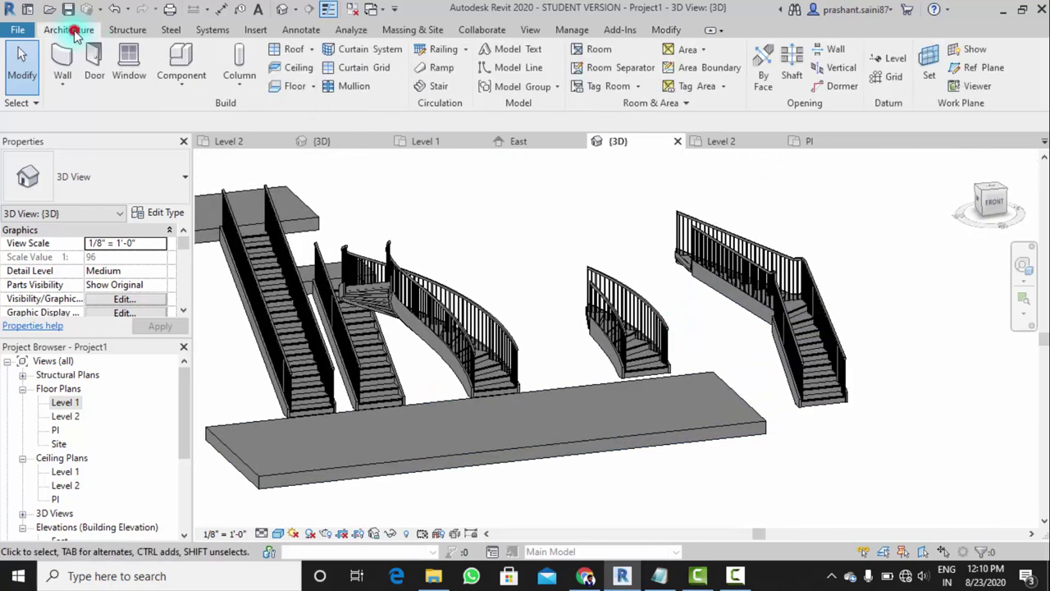
click(425, 89)
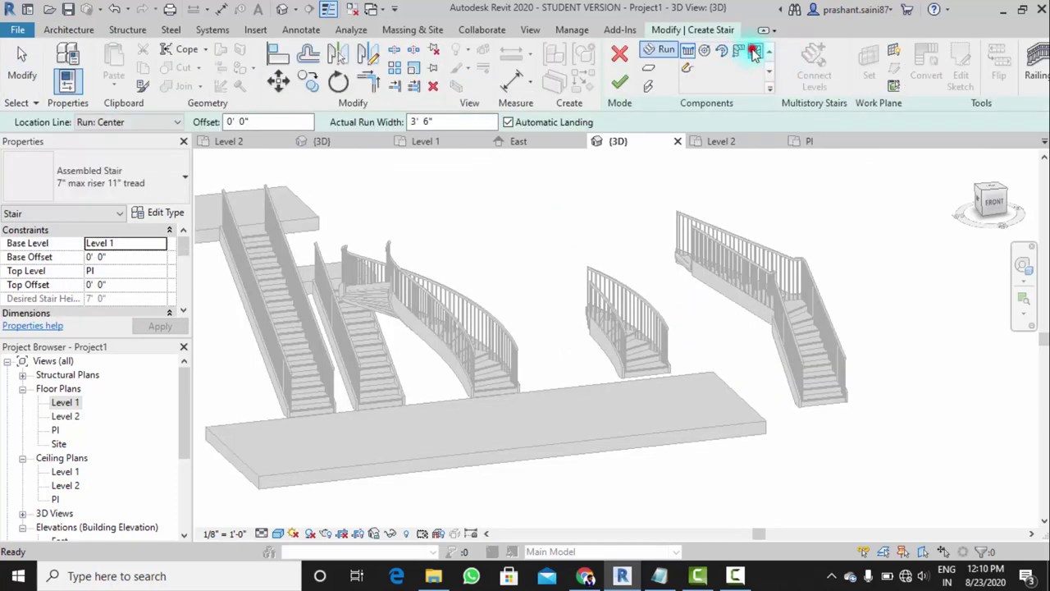
Choose the U-Shape Winder run and set the stair's Top Level to Level 2
click(754, 51)
scroll(688, 328, down, 3)
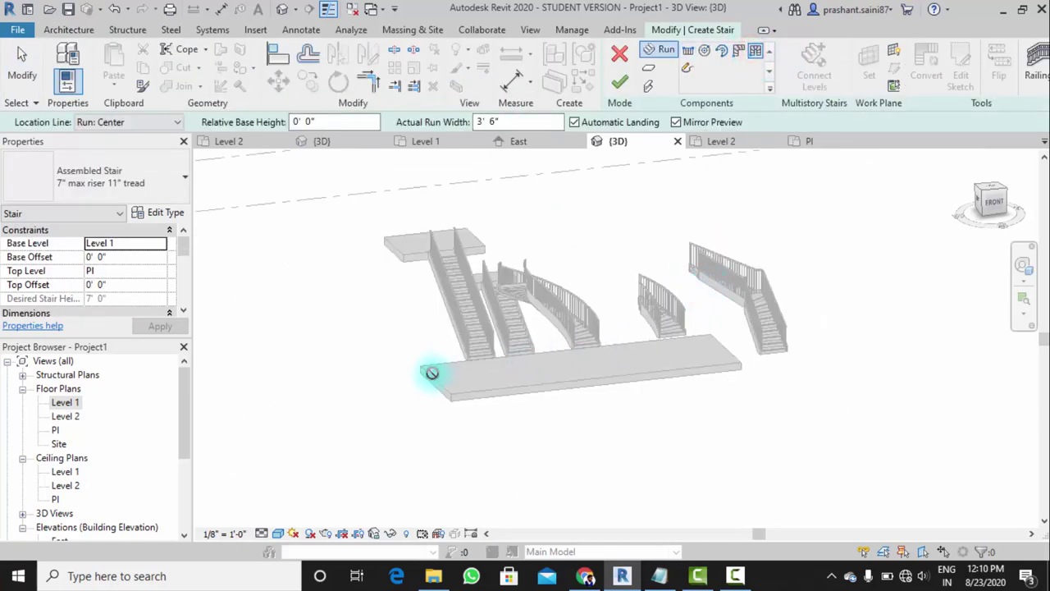
mouse_move(478, 393)
shift+middle_down()
mouse_move(528, 382)
mouse_move(511, 525)
mouse_move(534, 383)
shift+middle_up()
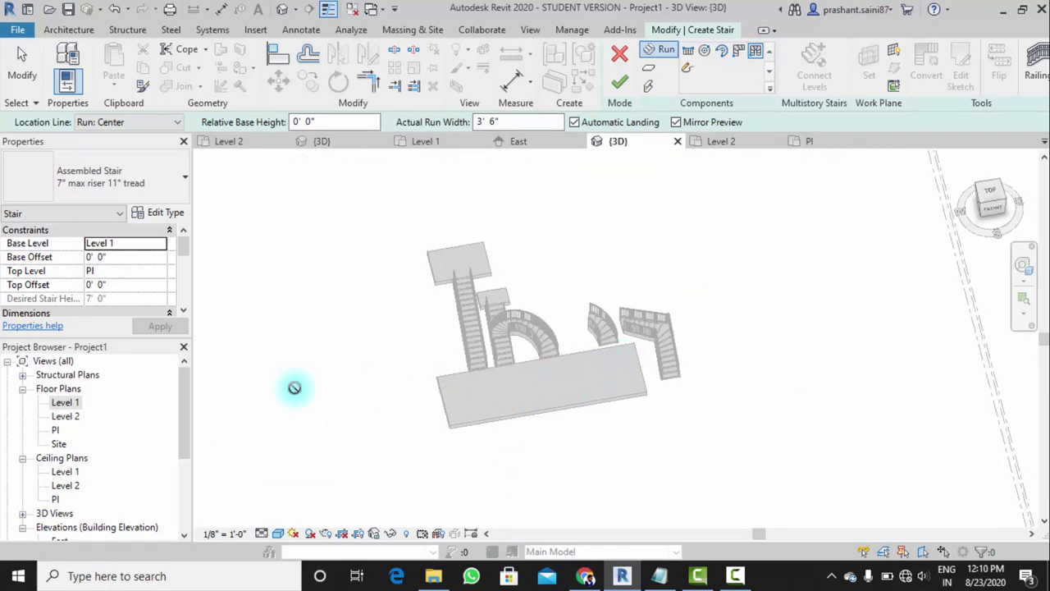
click(164, 271)
click(115, 316)
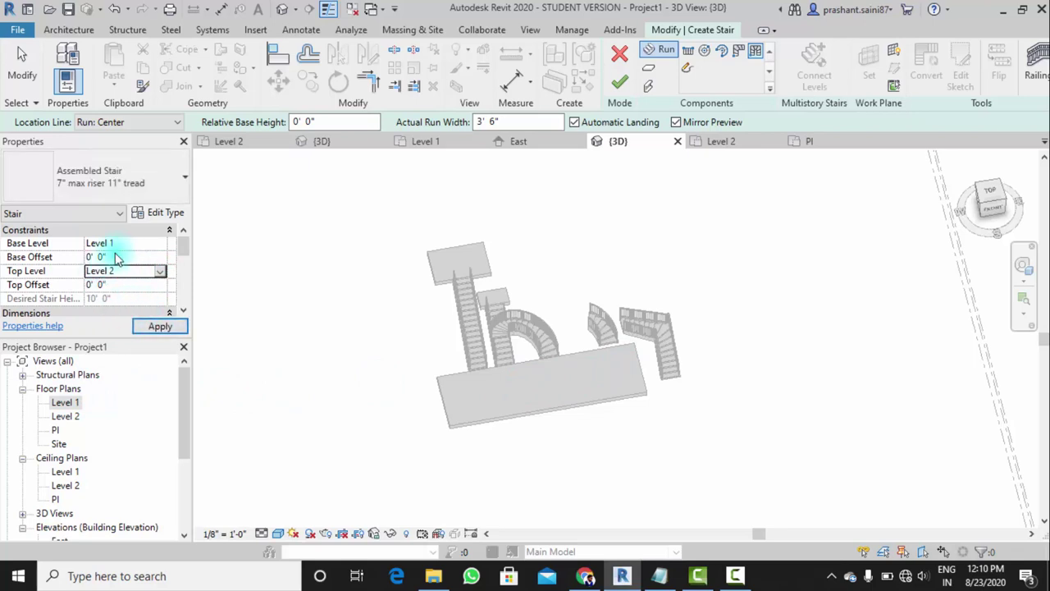
click(162, 328)
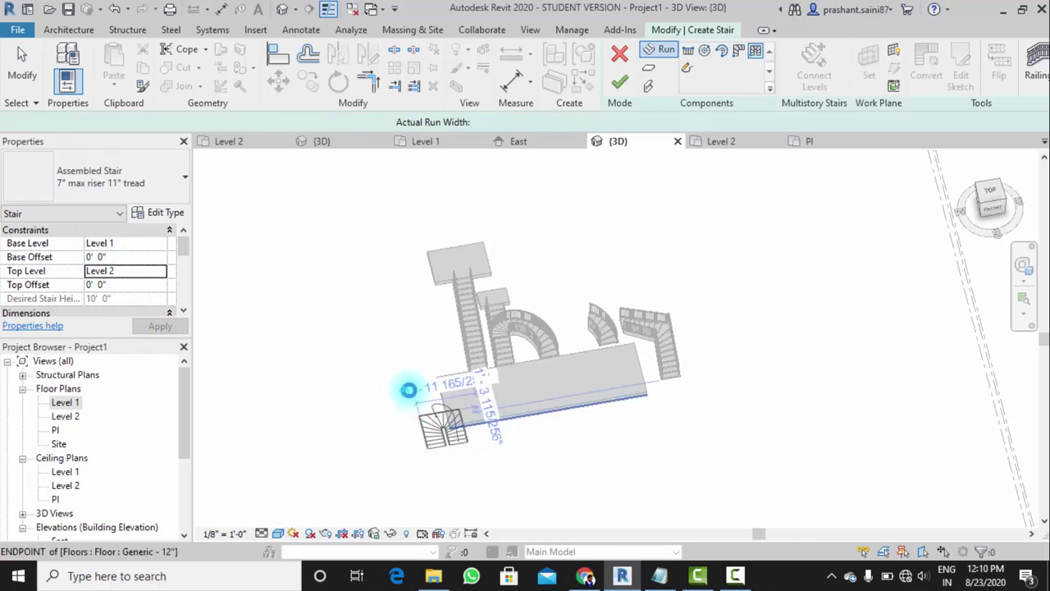
Place the U-shaped stair just below the slab's front edge and finish it
click(451, 429)
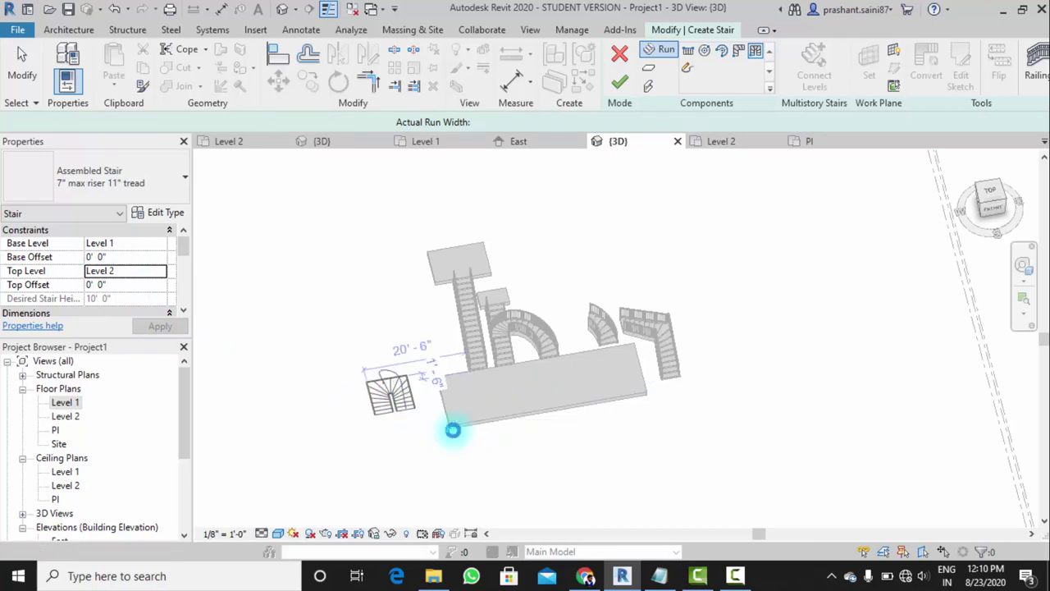
scroll(457, 427, up, 5)
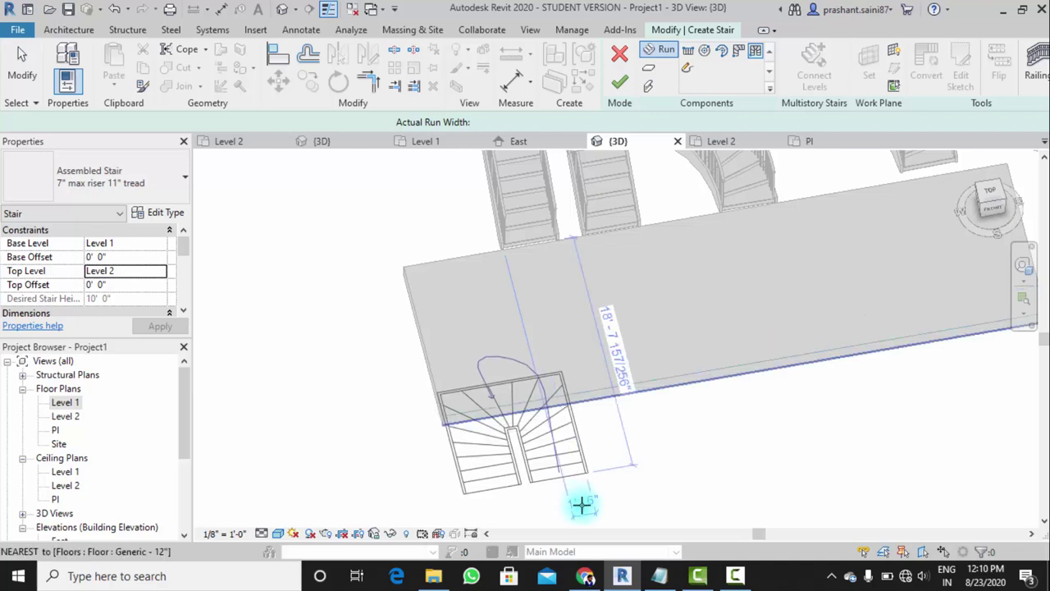
click(435, 435)
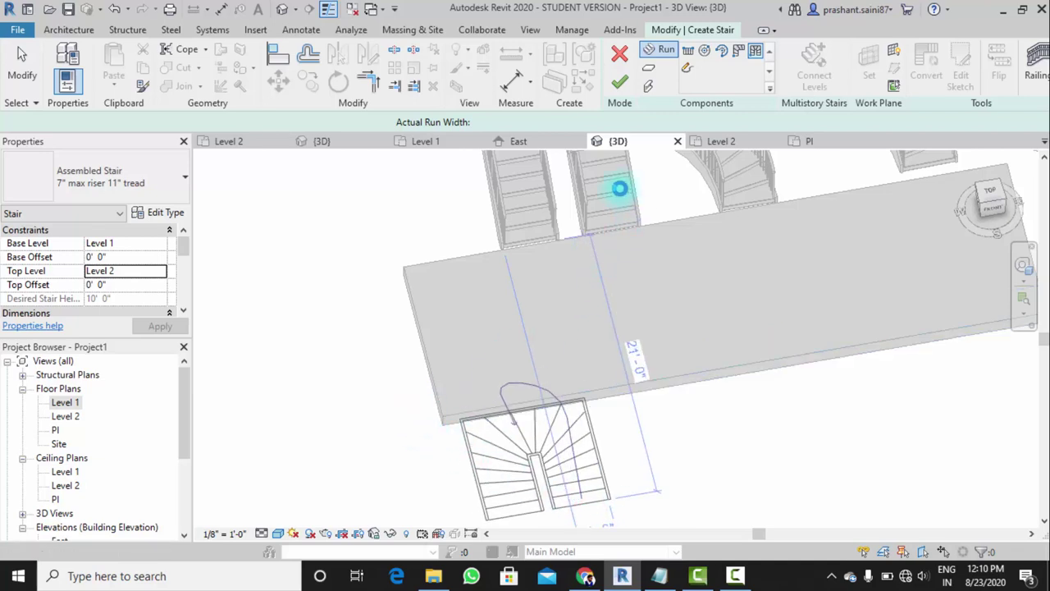
click(619, 82)
mouse_move(185, 410)
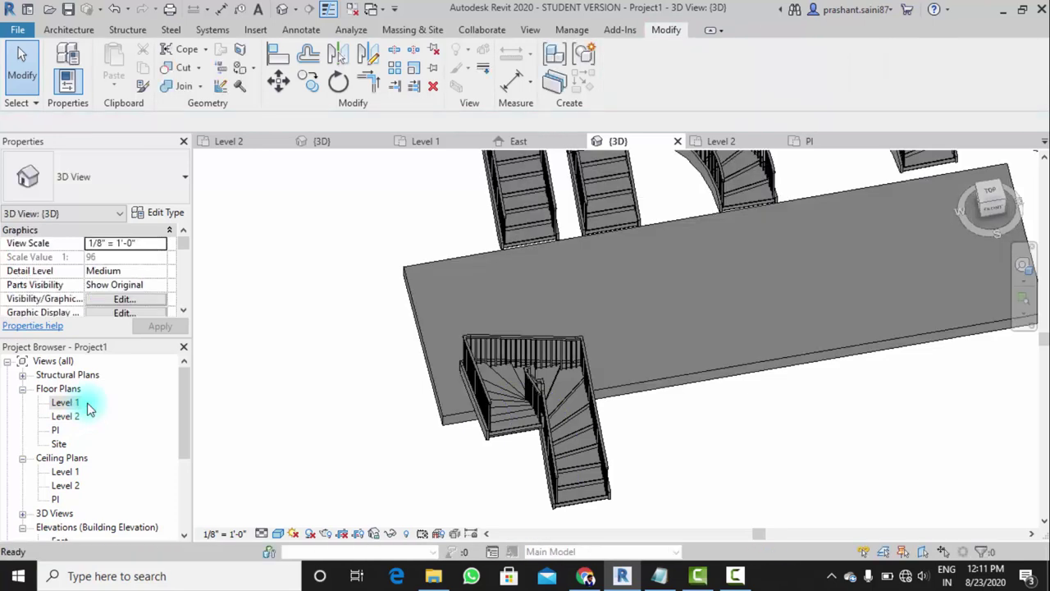
In the Level 1 plan, move the U-shaped stair so its corner snaps to the slab corner
double_click(66, 405)
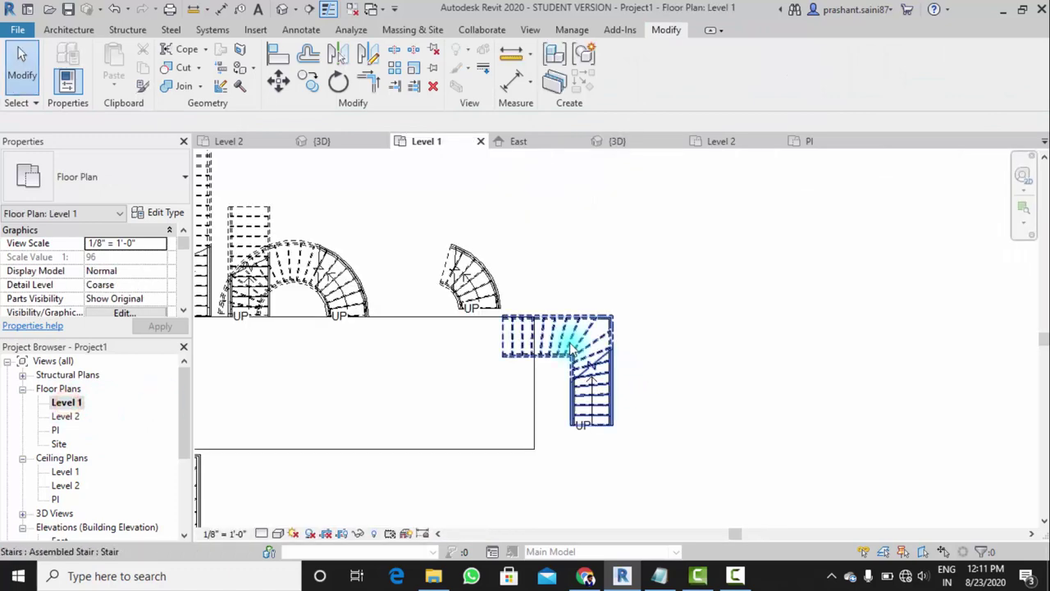
scroll(408, 392, up, 2)
scroll(631, 331, up, 2)
scroll(520, 335, up, 2)
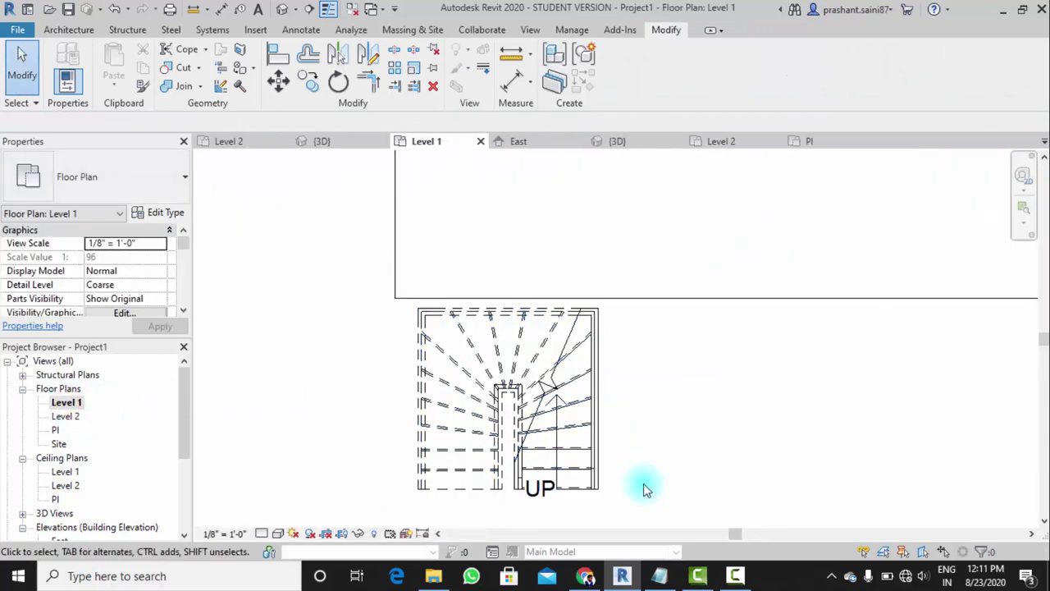
drag(645, 485, 335, 359)
click(278, 79)
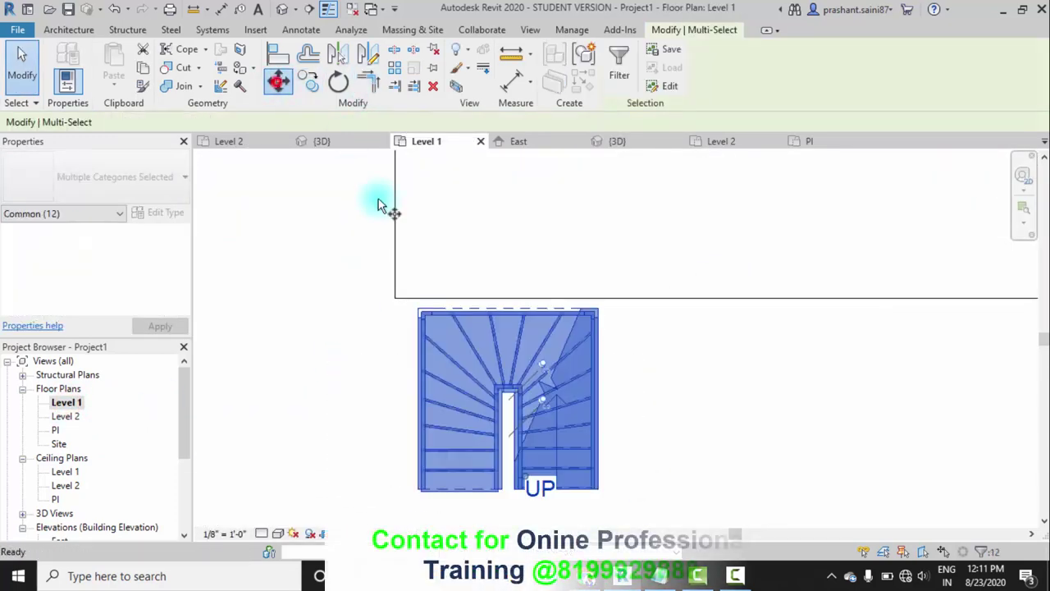
scroll(406, 249, up, 2)
click(441, 388)
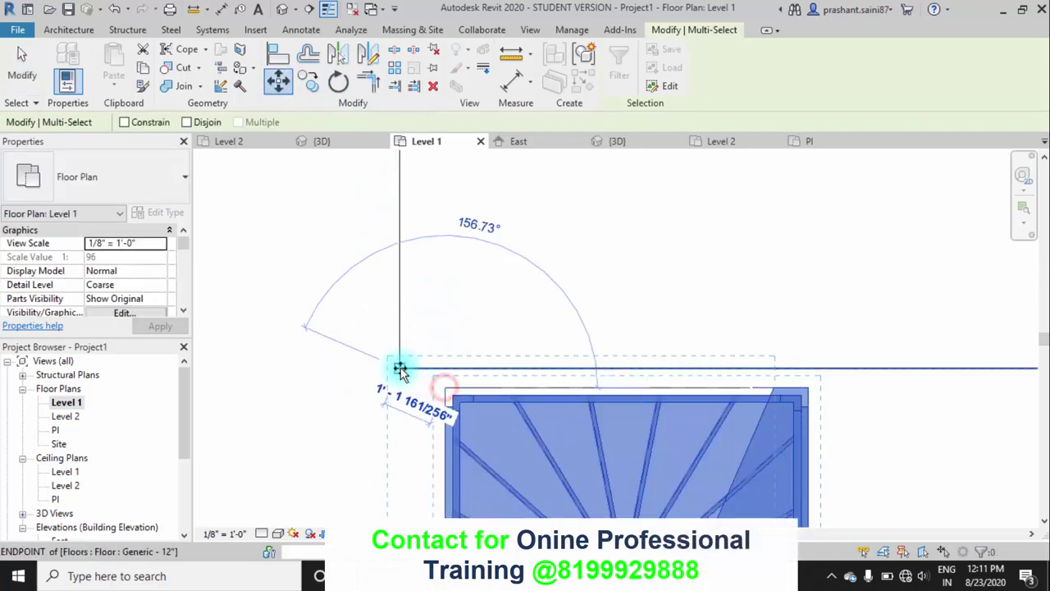
click(400, 369)
scroll(460, 350, down, 2)
click(656, 428)
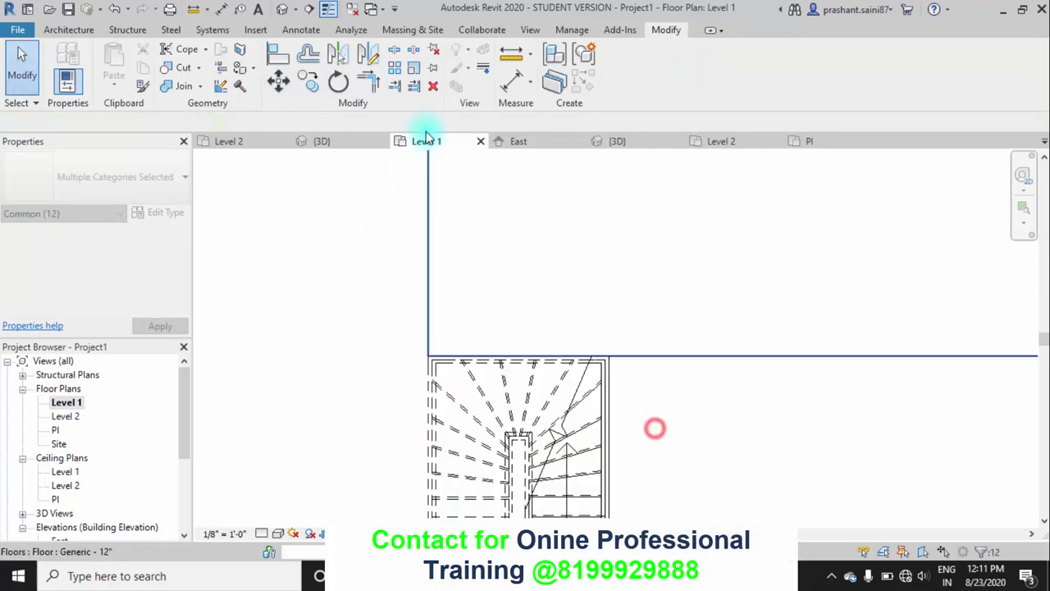
Check the moved stair in 3D, then flip its direction in the Level 1 plan
click(292, 11)
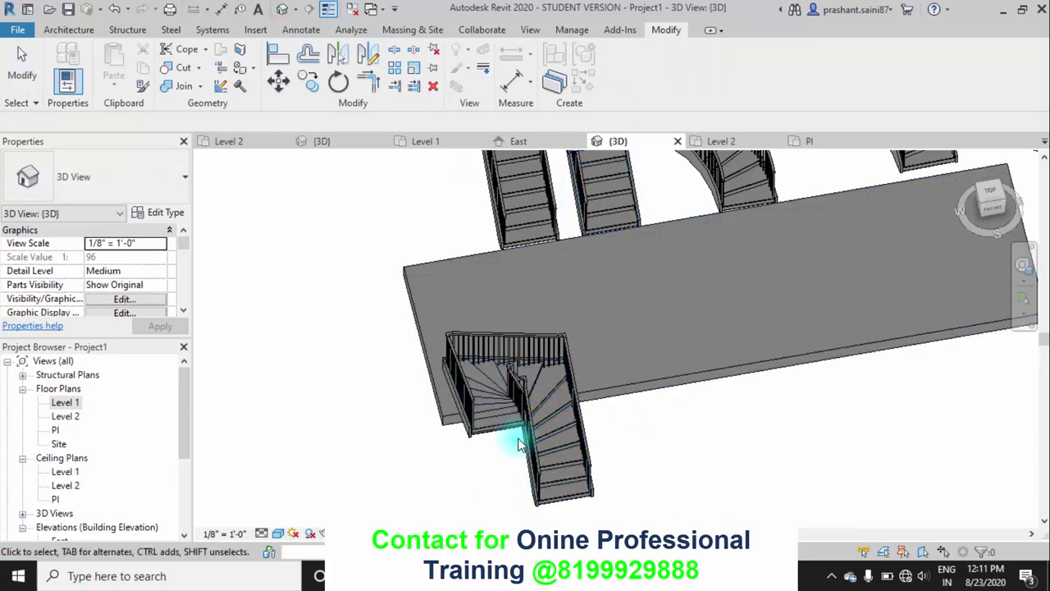
click(511, 434)
mouse_move(511, 434)
shift+middle_down()
mouse_move(547, 261)
mouse_move(410, 288)
mouse_move(534, 347)
mouse_move(570, 403)
mouse_move(507, 389)
mouse_move(563, 389)
mouse_move(479, 377)
mouse_move(694, 401)
shift+middle_up()
scroll(476, 383, up, 3)
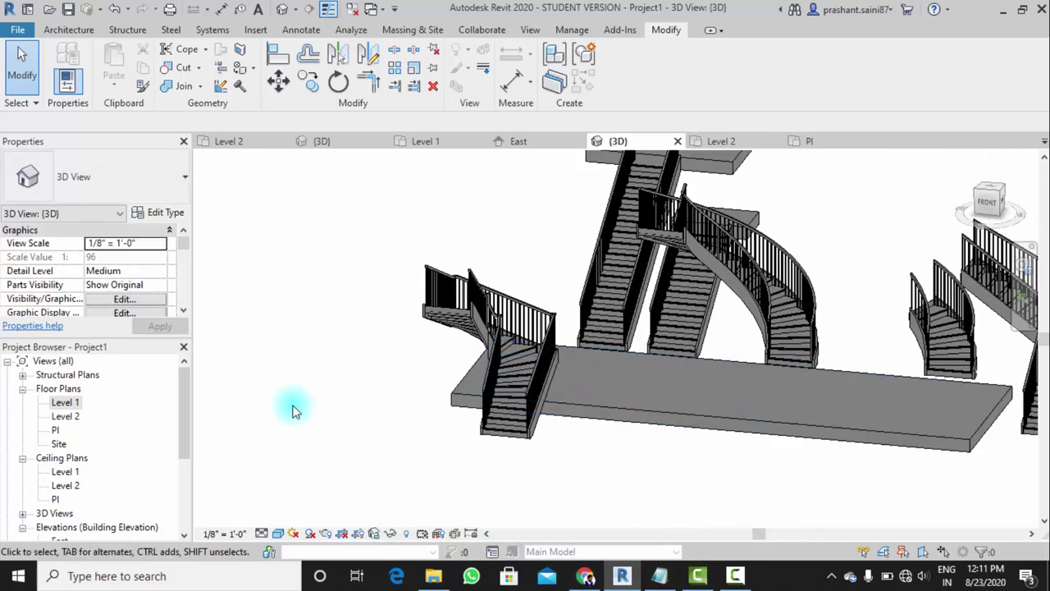
double_click(78, 403)
scroll(547, 382, down, 2)
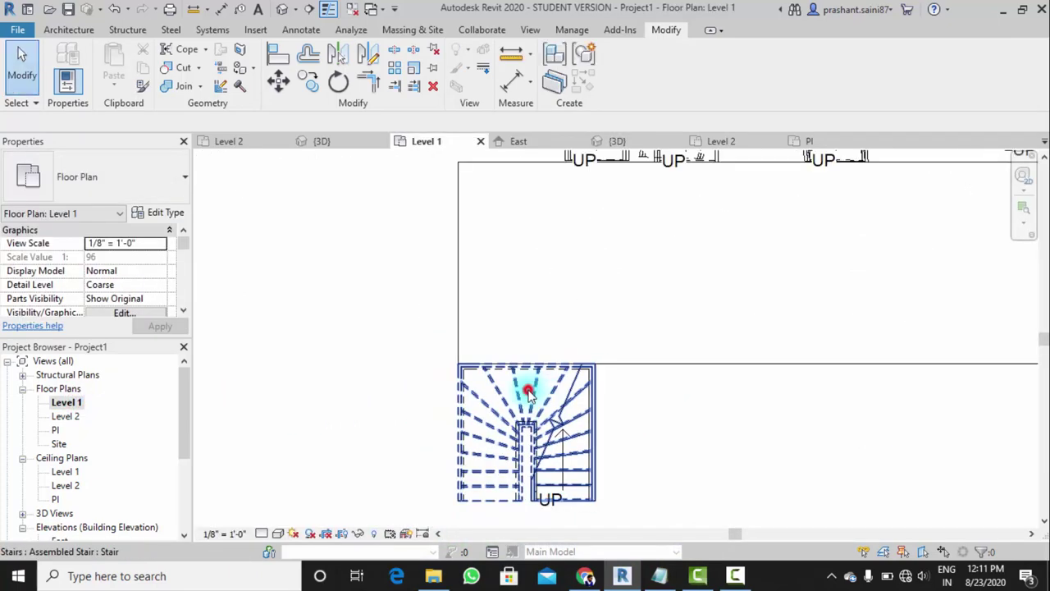
click(573, 396)
middle_drag(573, 395, 573, 320)
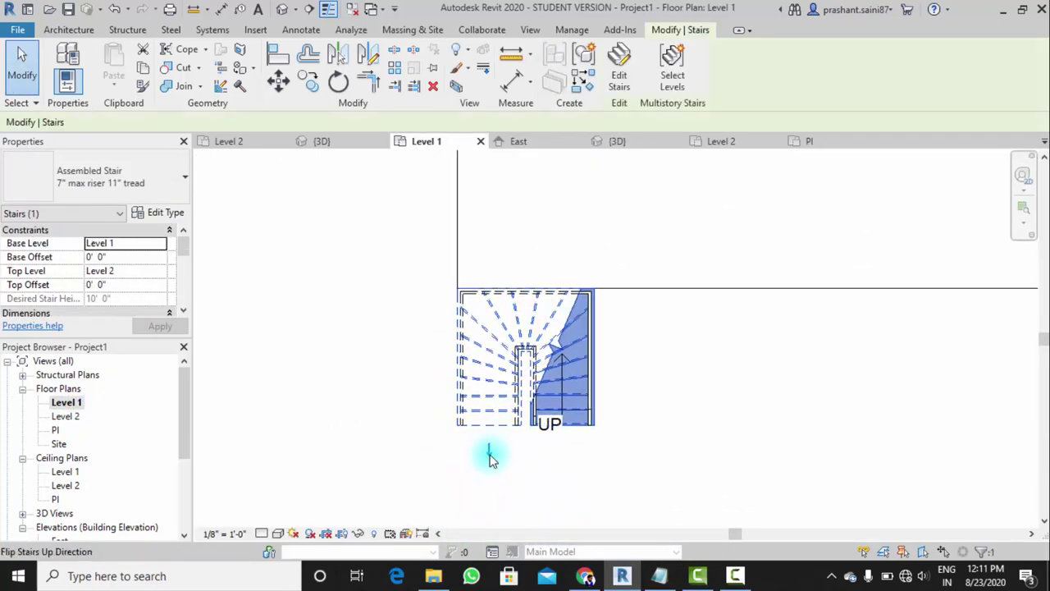
click(489, 453)
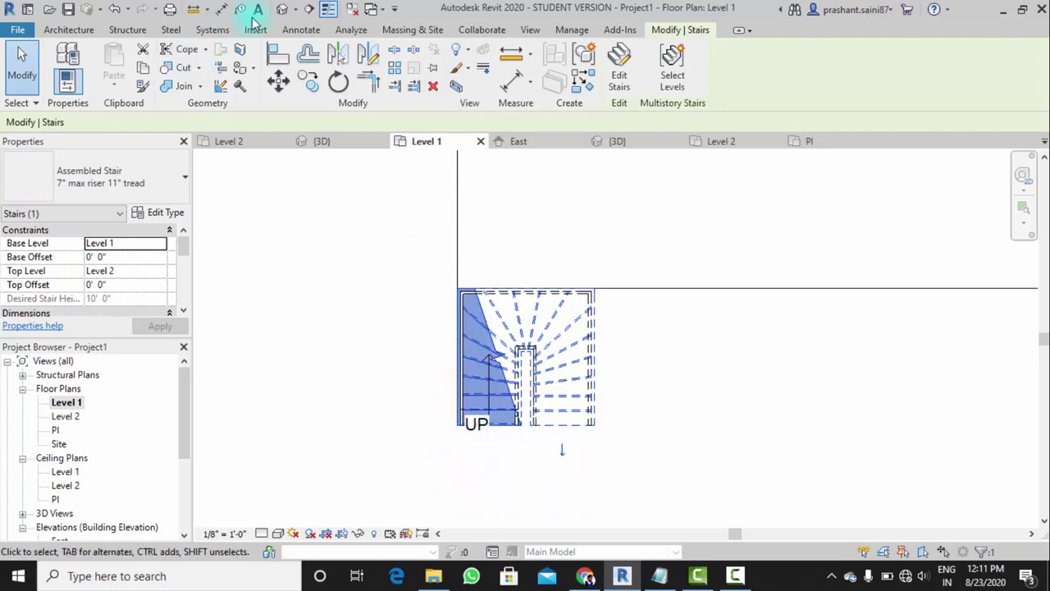
Verify the flip in 3D, then move the stair along the slab's back edge beside the other stairs
click(279, 10)
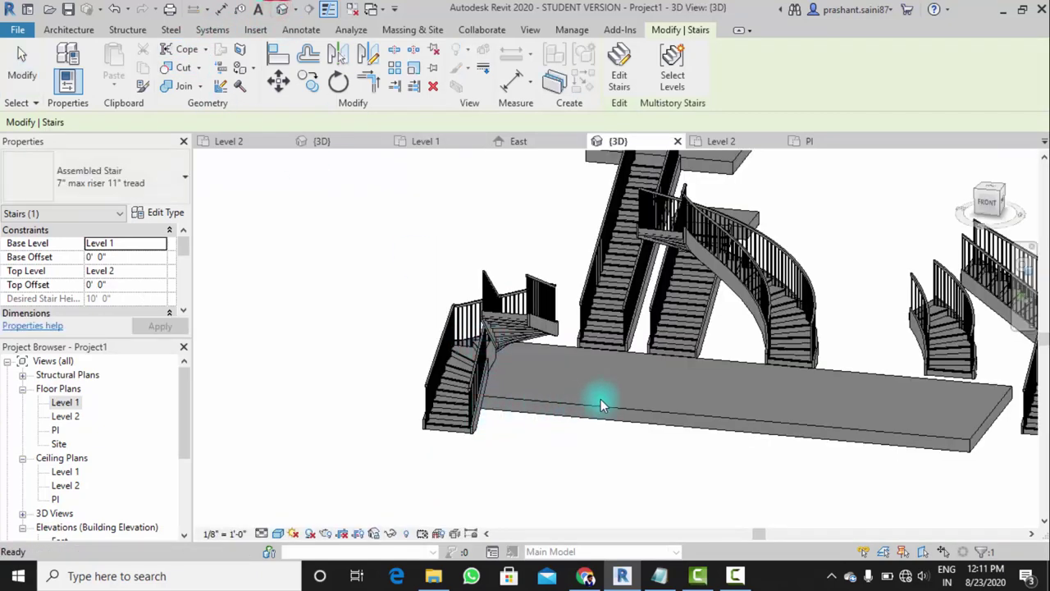
key(Escape)
shift+middle_drag(566, 406, 582, 402)
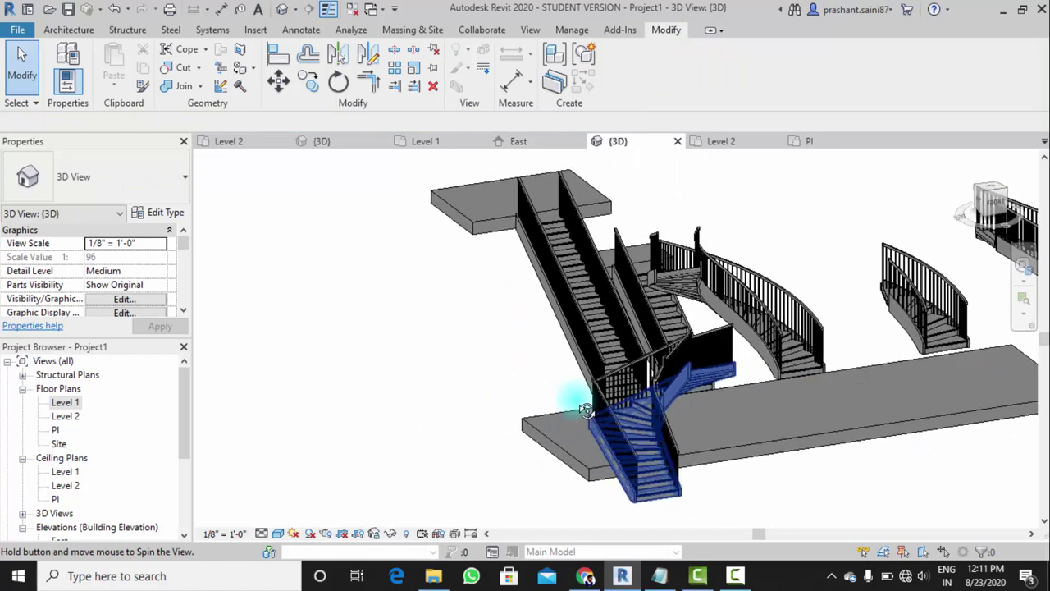
double_click(76, 403)
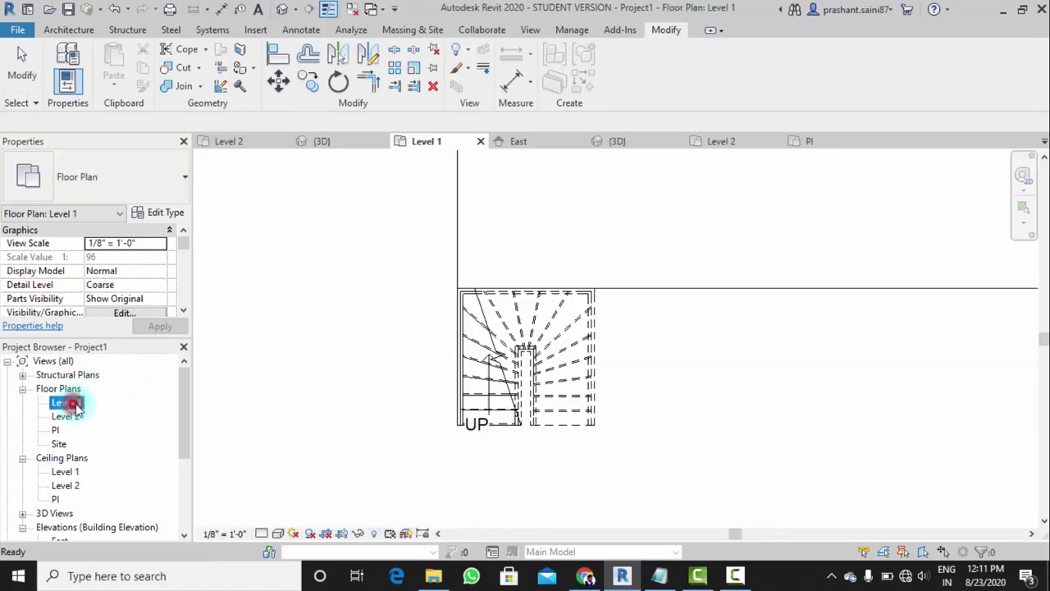
click(632, 414)
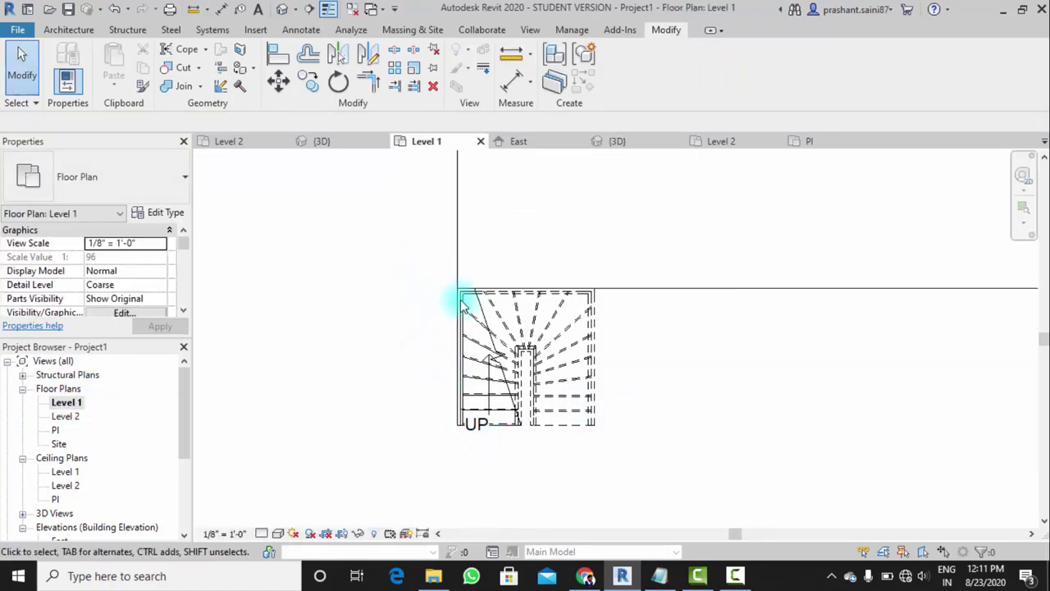
drag(461, 302, 635, 441)
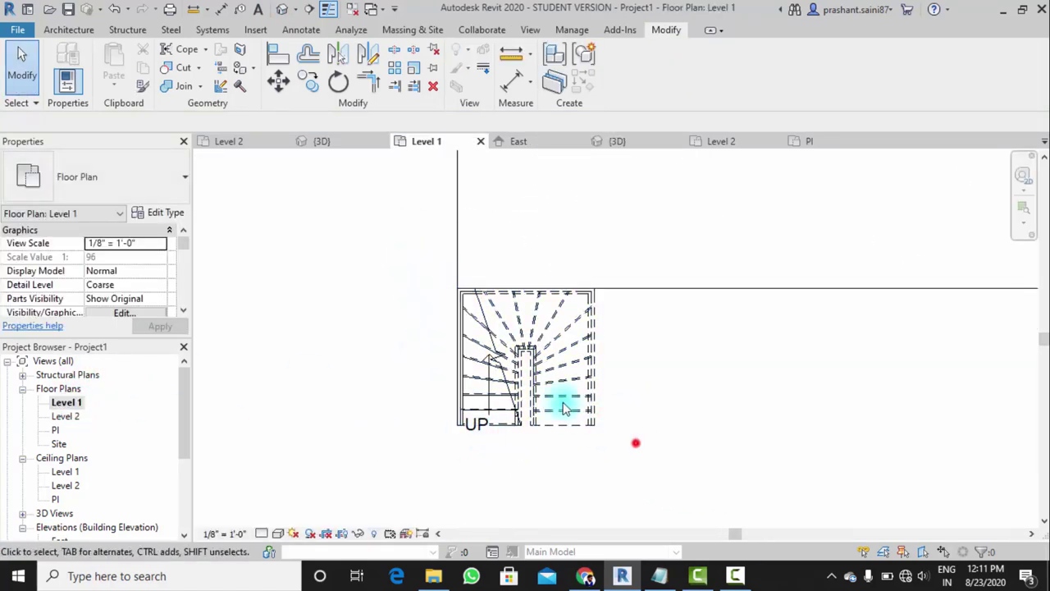
click(279, 80)
click(459, 428)
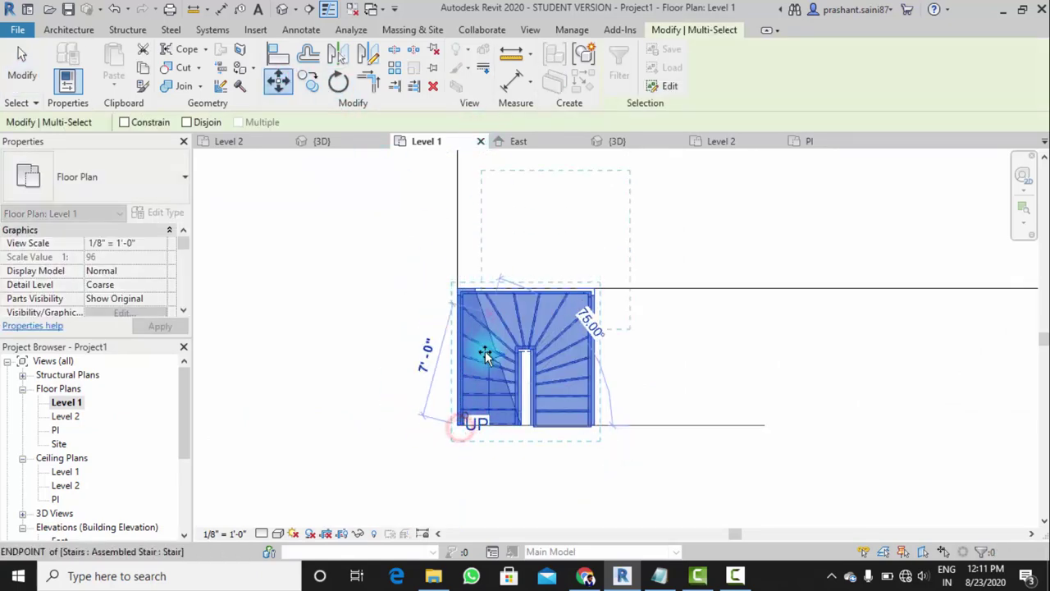
middle_drag(491, 354, 457, 403)
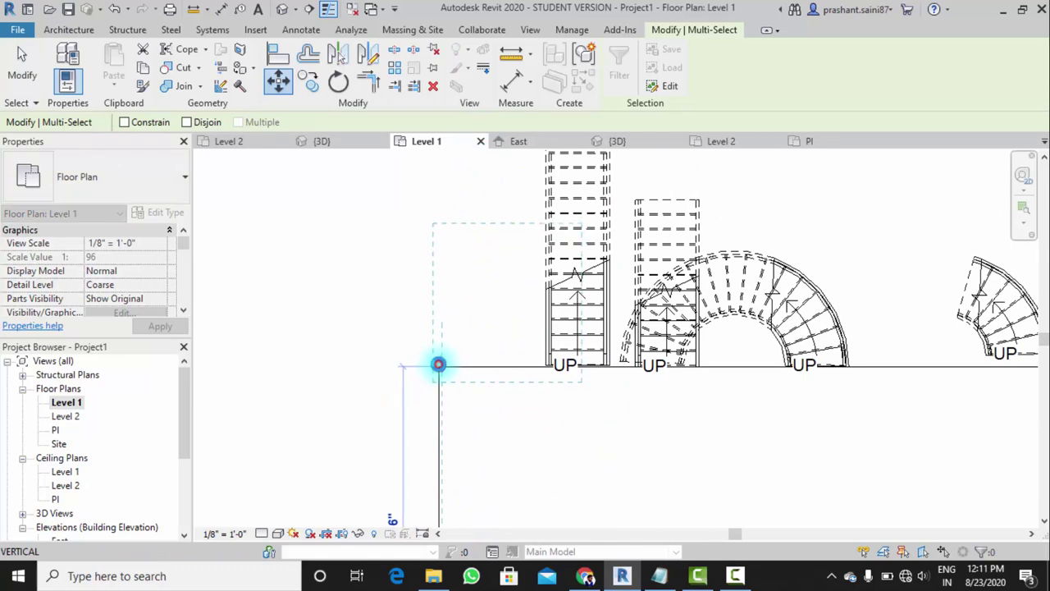
click(438, 364)
scroll(375, 328, down, 1)
Drag the tall straight stair right so it sits between the curved stairs
scroll(375, 328, down, 1)
click(375, 326)
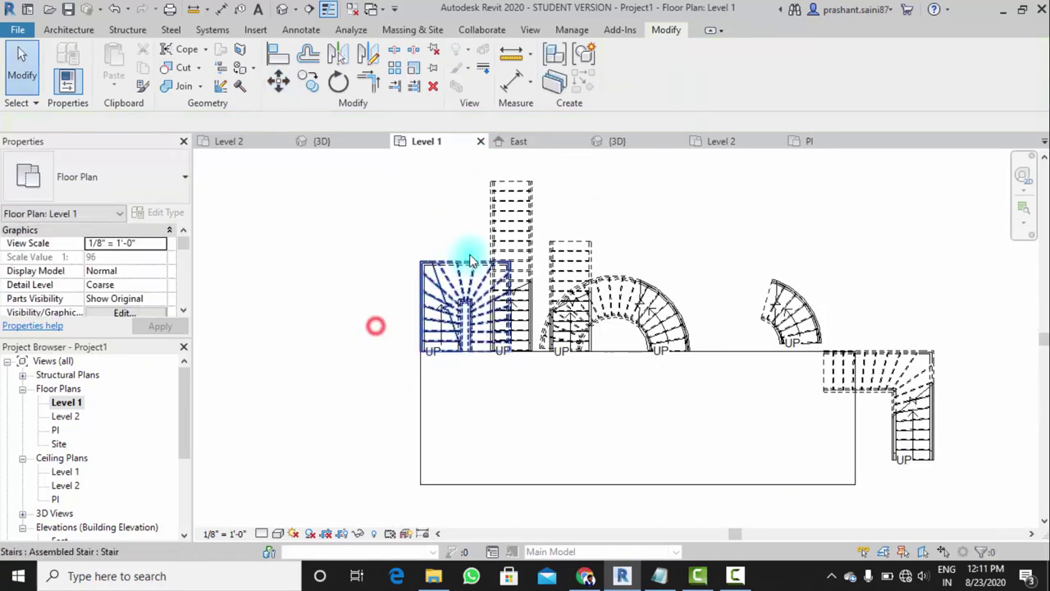
click(522, 226)
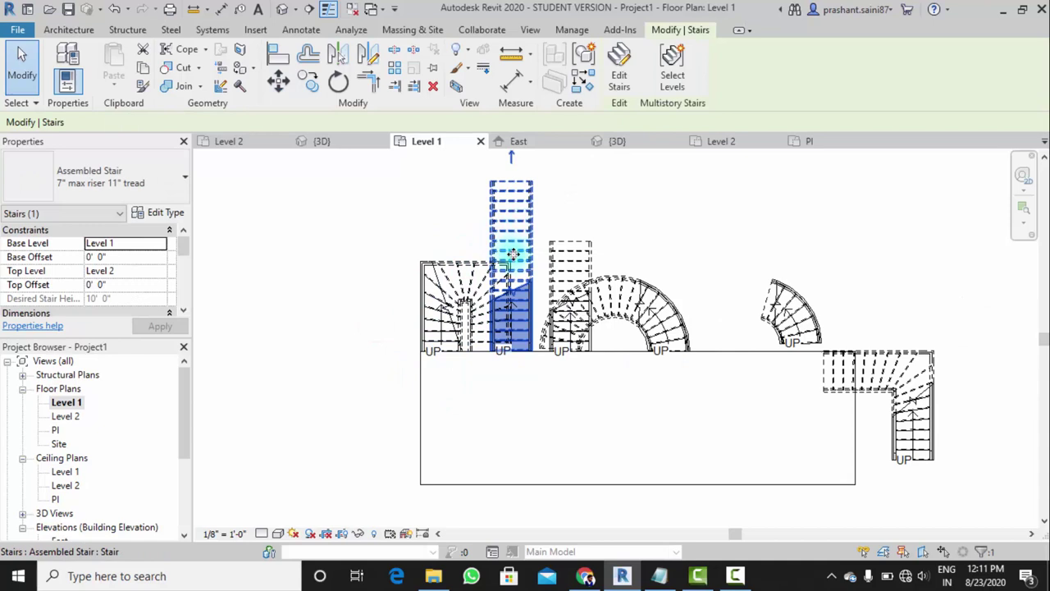
mouse_move(523, 226)
mouse_down()
mouse_move(720, 287)
mouse_move(729, 257)
mouse_up()
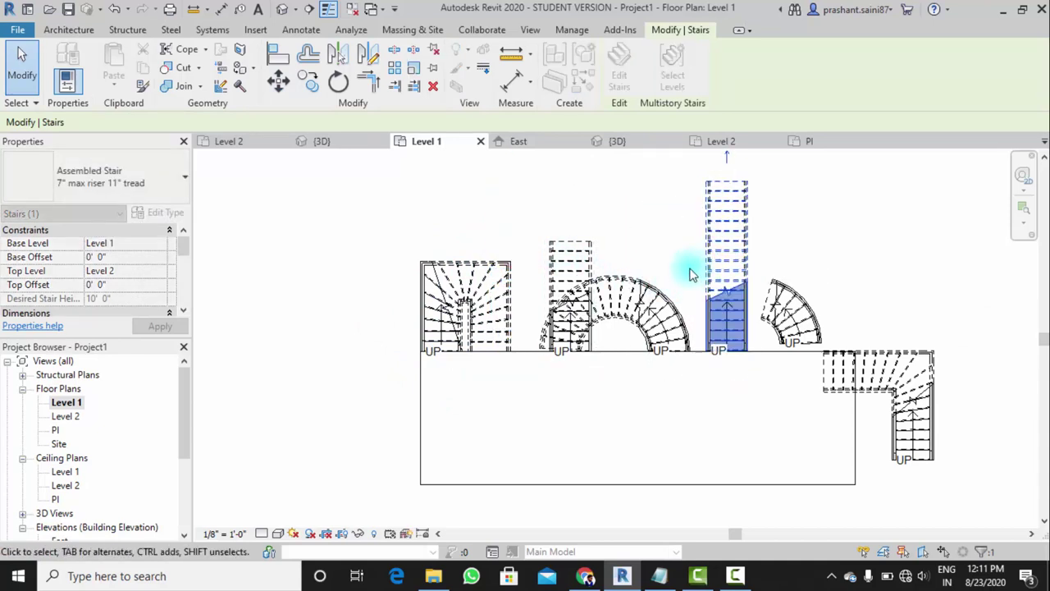
click(669, 253)
Open the Default 3D View and orbit around to review the stair arrangement
click(285, 10)
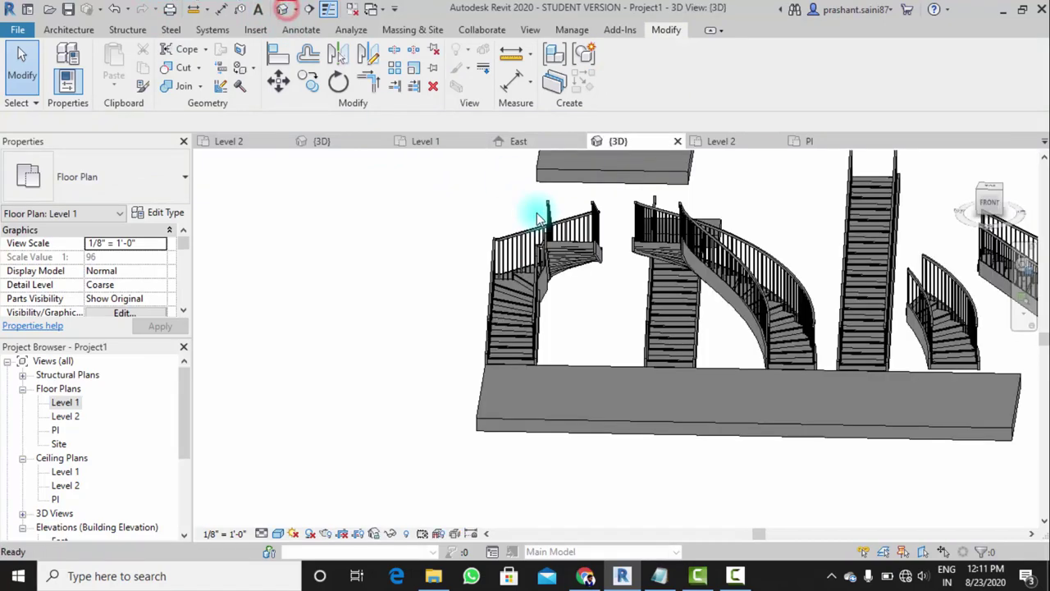
mouse_move(539, 329)
shift+middle_down()
mouse_move(611, 300)
mouse_move(410, 292)
mouse_move(476, 290)
mouse_move(557, 306)
mouse_move(585, 336)
shift+middle_up()
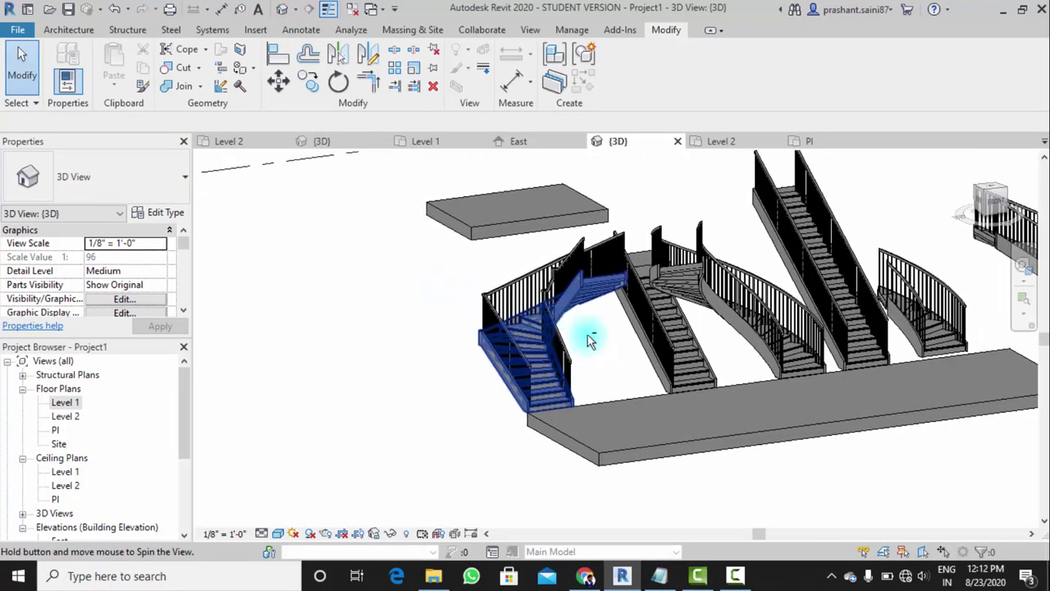
scroll(628, 304, up, 3)
mouse_move(628, 305)
shift+middle_down()
mouse_move(530, 281)
mouse_move(490, 326)
mouse_move(503, 335)
mouse_move(563, 328)
mouse_move(545, 395)
mouse_move(539, 304)
mouse_move(676, 352)
mouse_move(472, 377)
mouse_move(347, 372)
mouse_move(500, 446)
mouse_move(603, 339)
mouse_move(598, 440)
mouse_move(494, 360)
mouse_move(557, 335)
mouse_move(541, 363)
shift+middle_up()
scroll(489, 327, down, 3)
scroll(563, 329, down, 2)
scroll(603, 339, up, 3)
scroll(495, 359, down, 2)
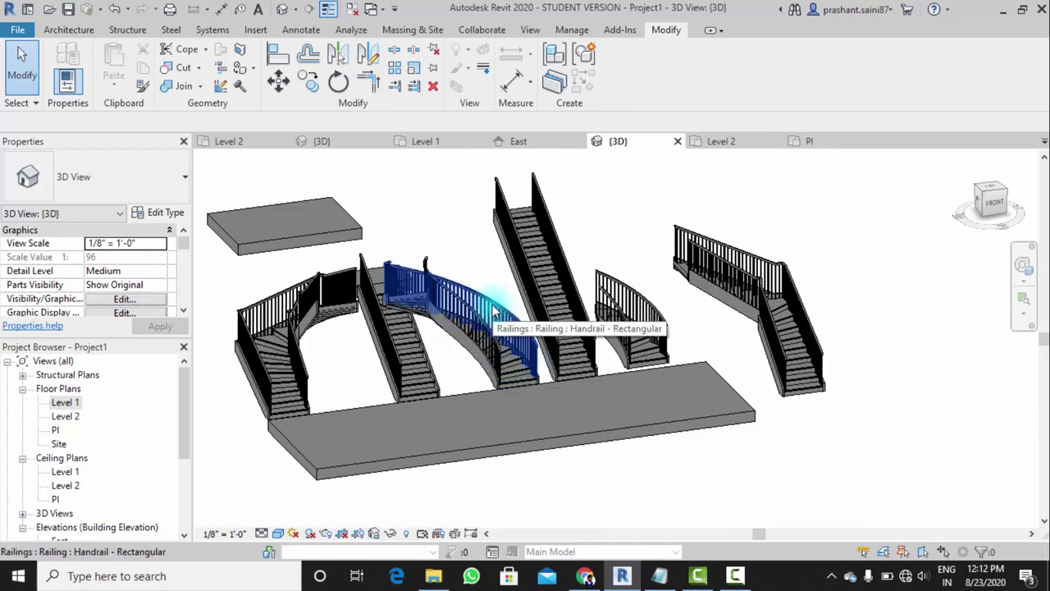
scroll(493, 312, down, 3)
Start a 3' 6" wide stair from Level 1 to Pl and switch to the Level 1 floor plan
click(69, 30)
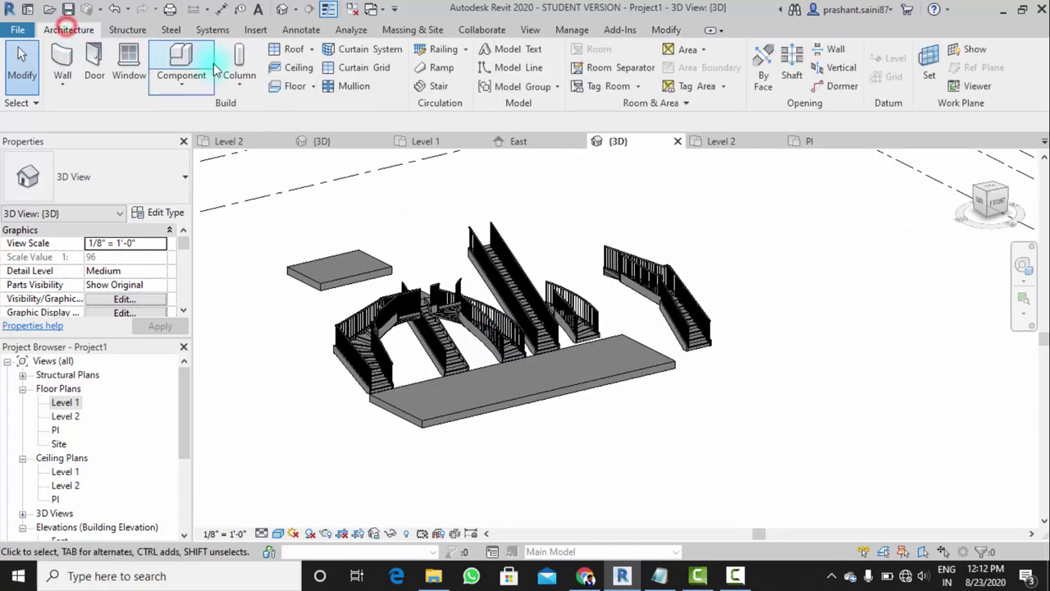
click(436, 87)
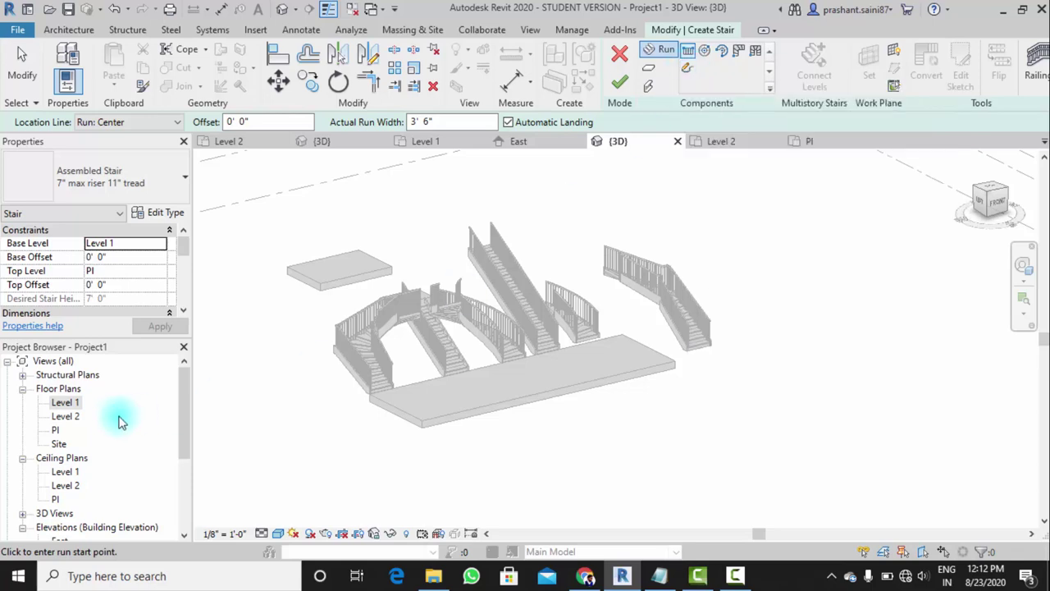
double_click(66, 402)
Cancel the new stair and bring the stairs and slab into view
key(Escape)
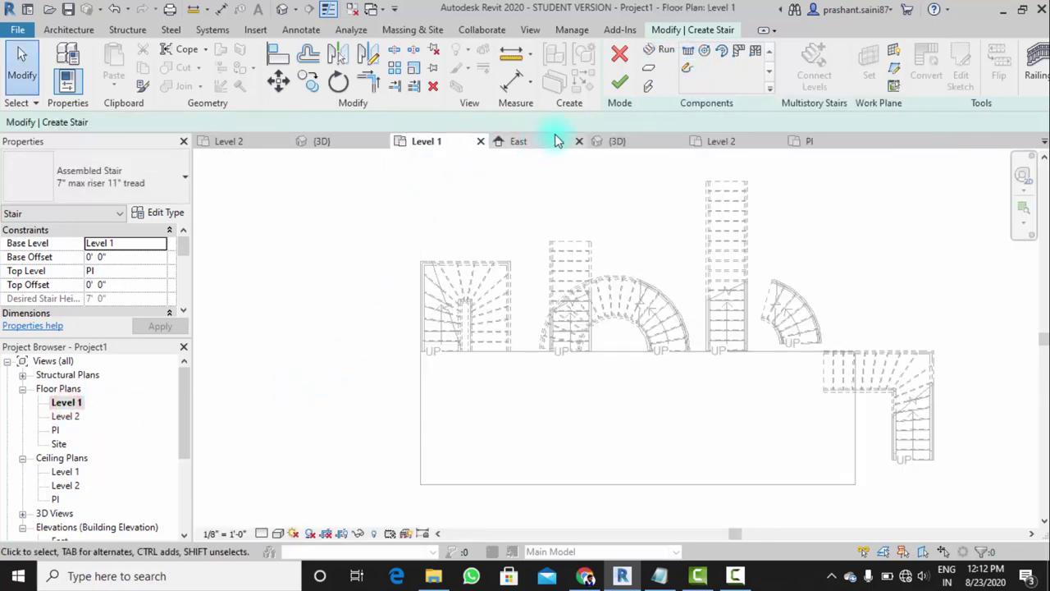
click(619, 55)
scroll(498, 247, down, 3)
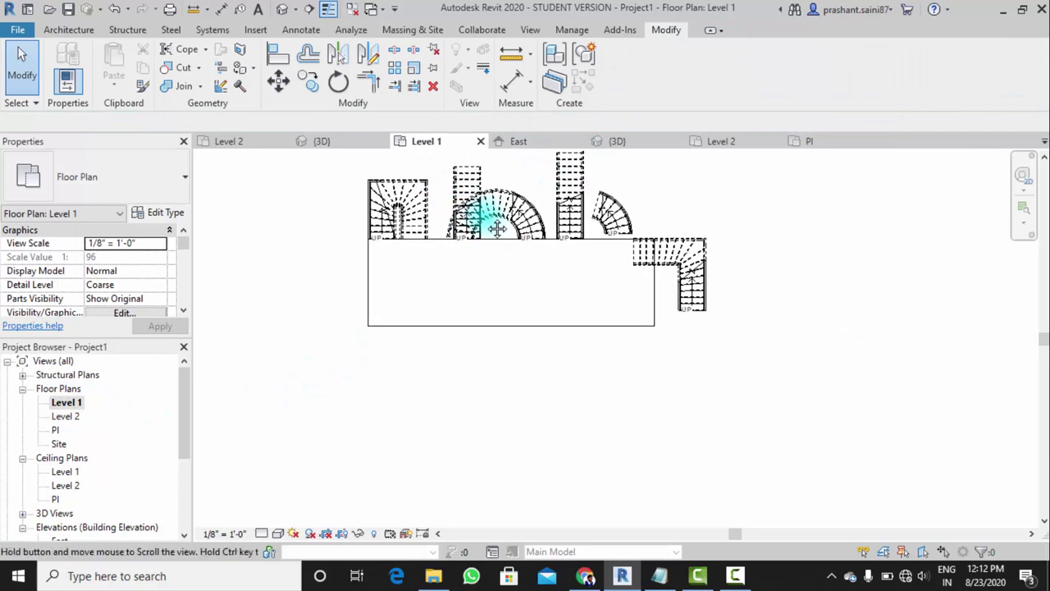
scroll(408, 365, up, 2)
middle_drag(422, 356, 469, 390)
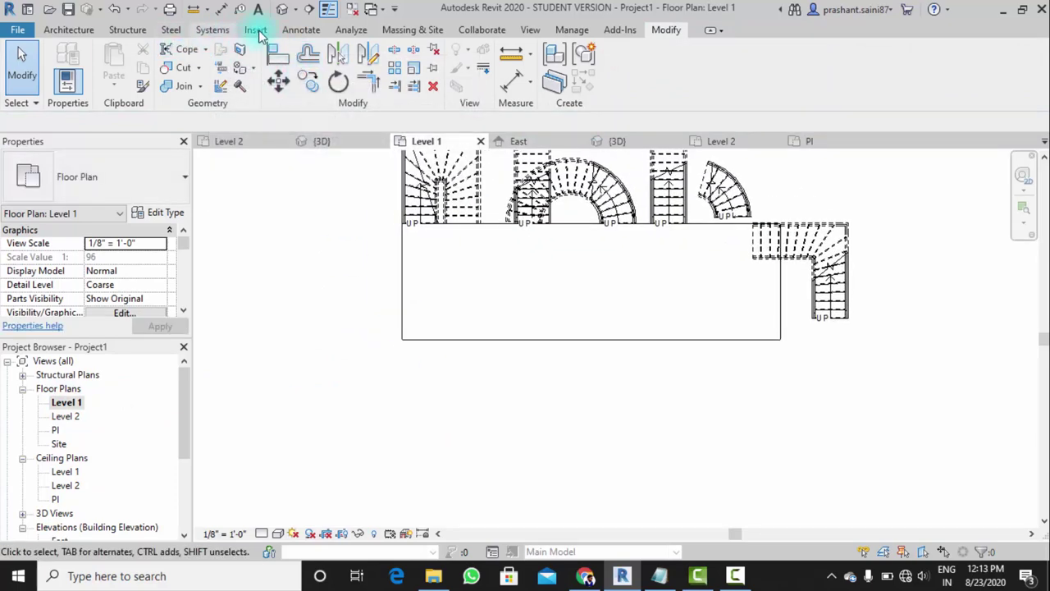
Draw a tall 4' by 11' detail-line rectangle below the slab
click(299, 29)
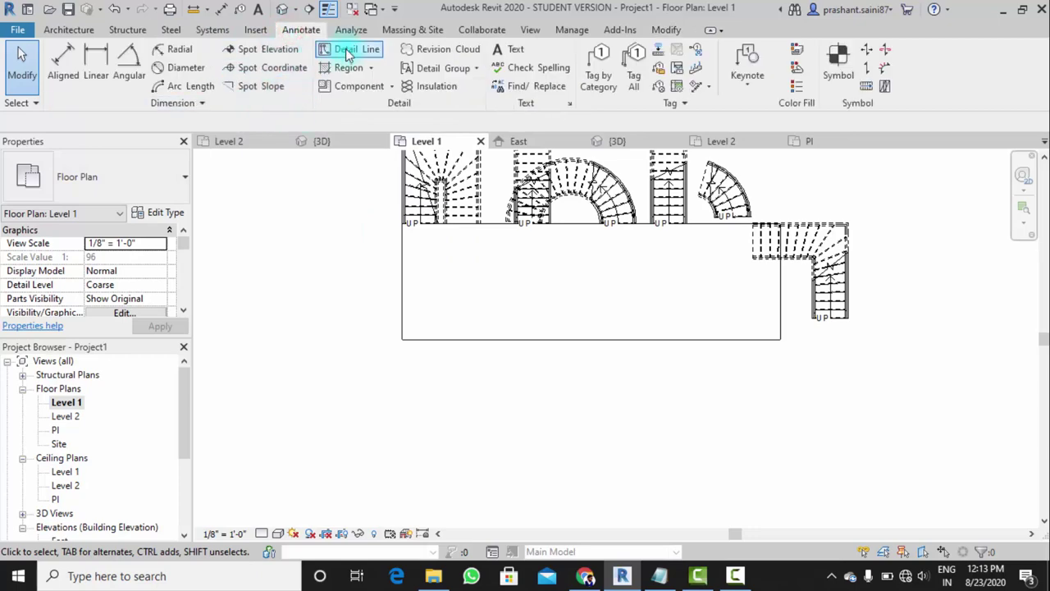
click(69, 30)
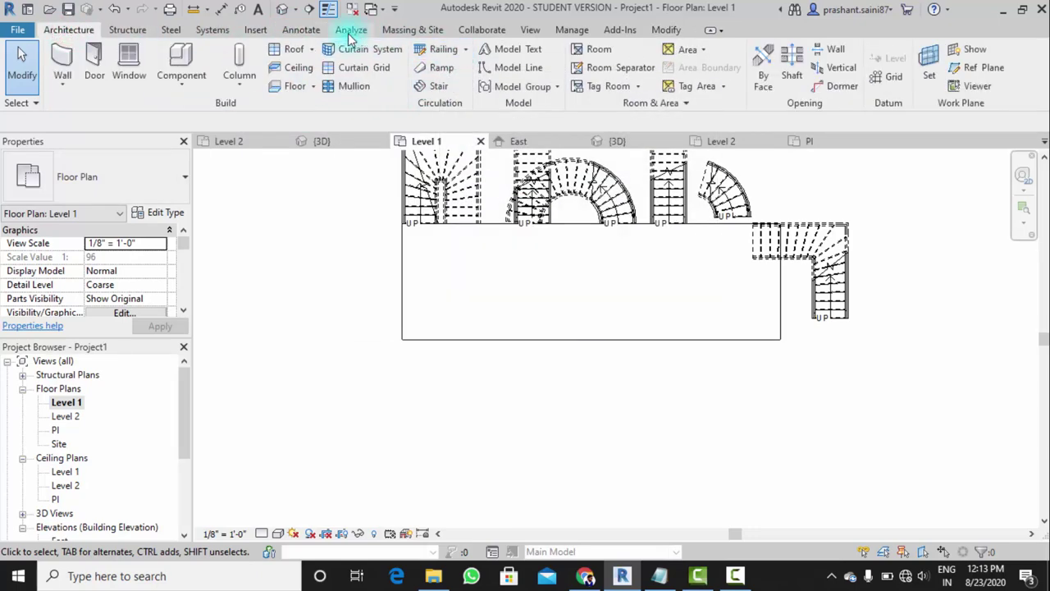
click(301, 30)
click(364, 50)
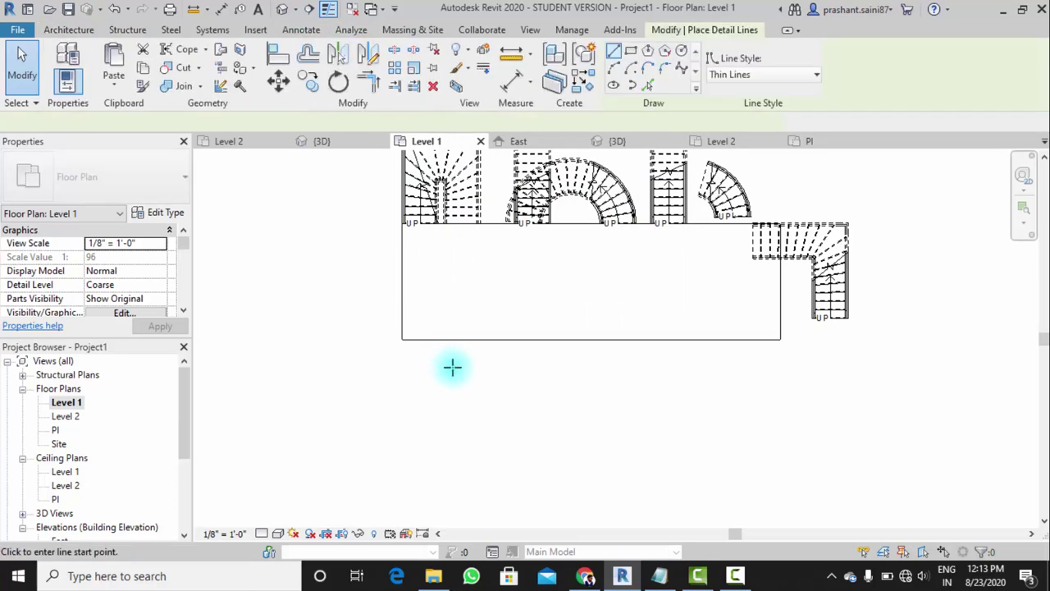
middle_drag(490, 356, 462, 280)
click(630, 52)
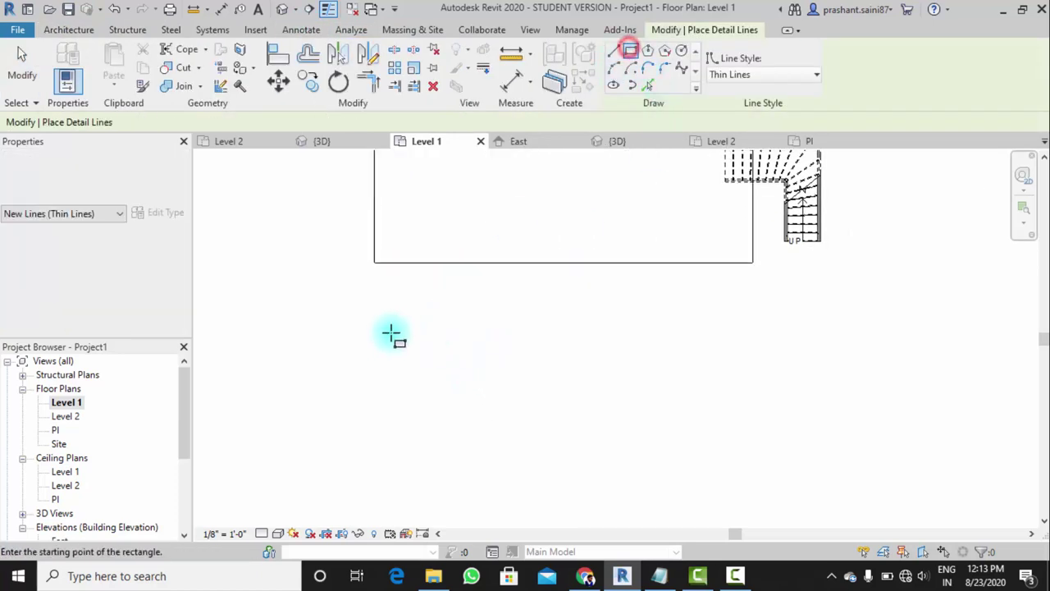
click(410, 308)
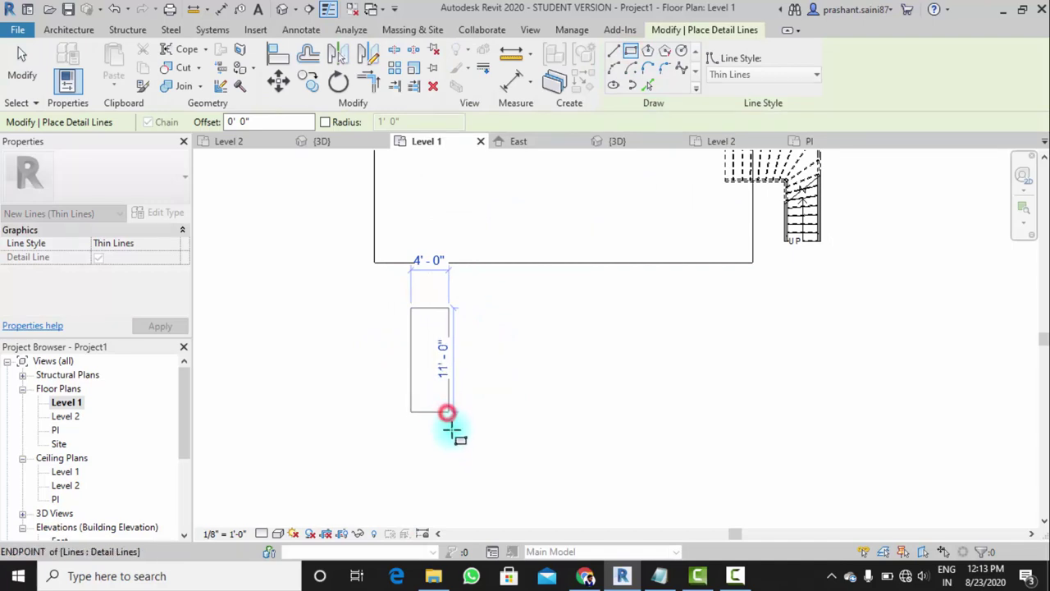
click(449, 412)
Draw a second rectangle from its lower corner extending left
scroll(411, 410, up, 3)
click(403, 406)
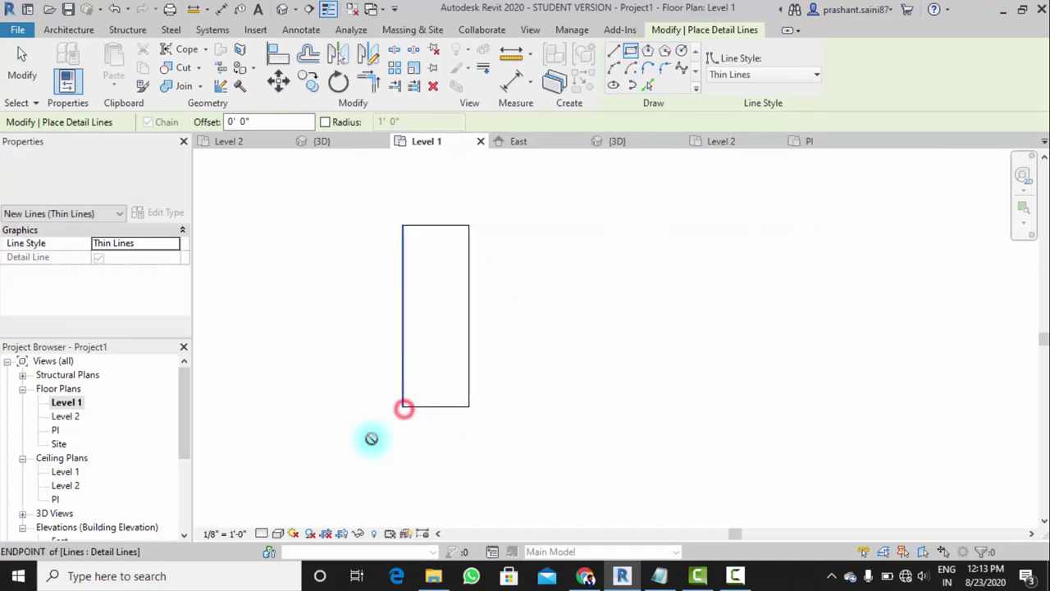
click(255, 464)
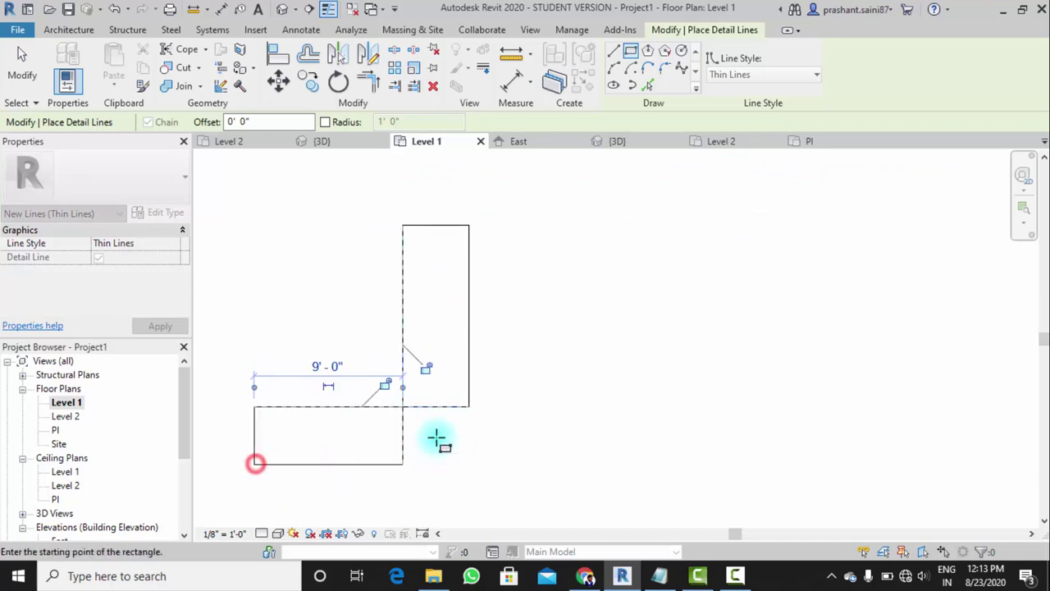
scroll(507, 440, down, 3)
key(Escape)
key(Escape)
Set both rectangles' widths to 3'-6" using temporary dimensions
click(531, 358)
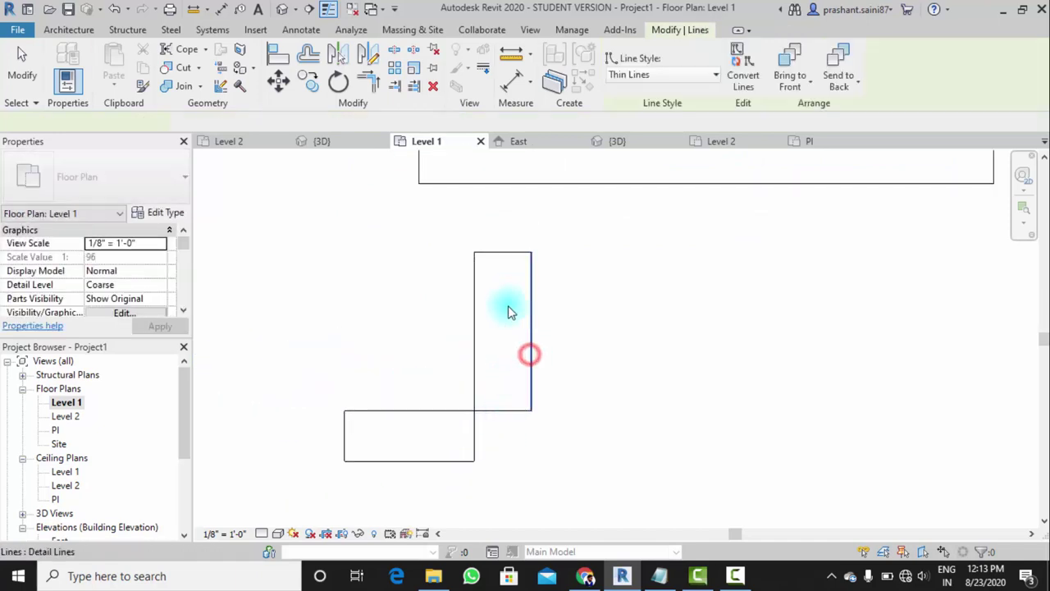
click(490, 210)
text(3.5)
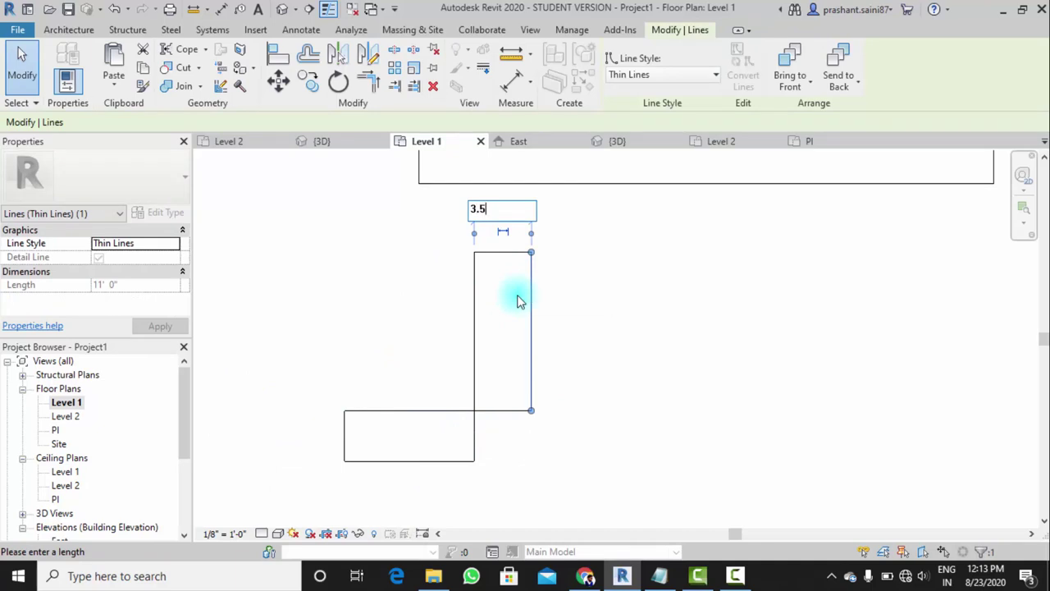
key(Return)
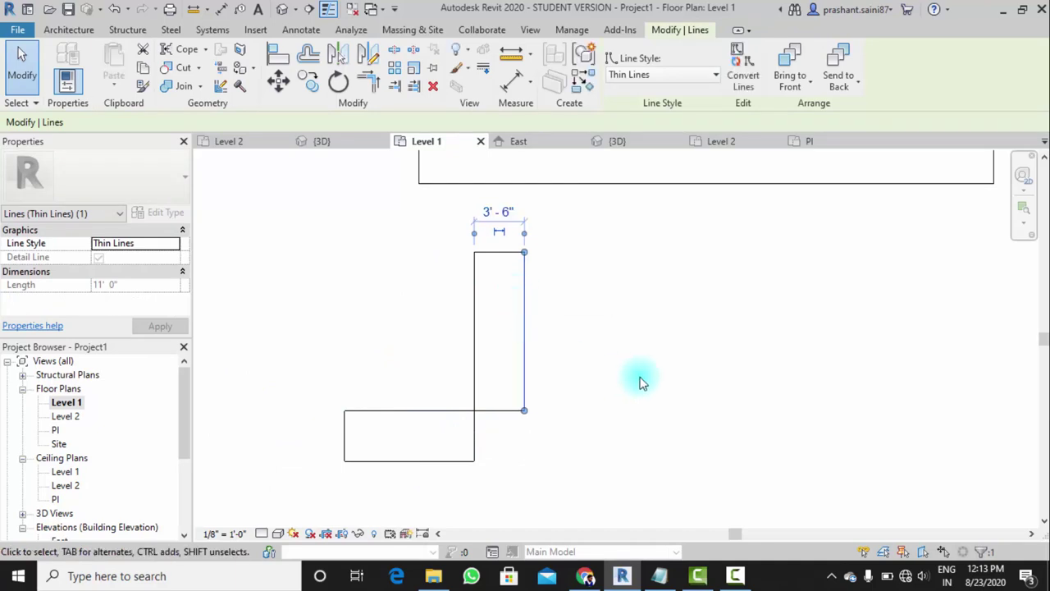
click(642, 382)
click(403, 459)
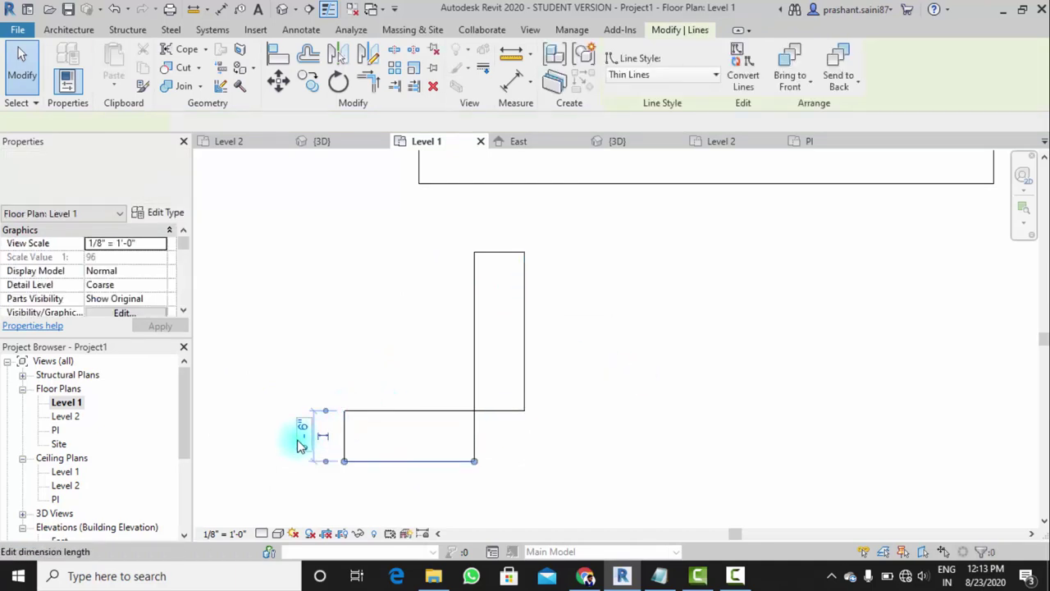
click(580, 478)
click(416, 461)
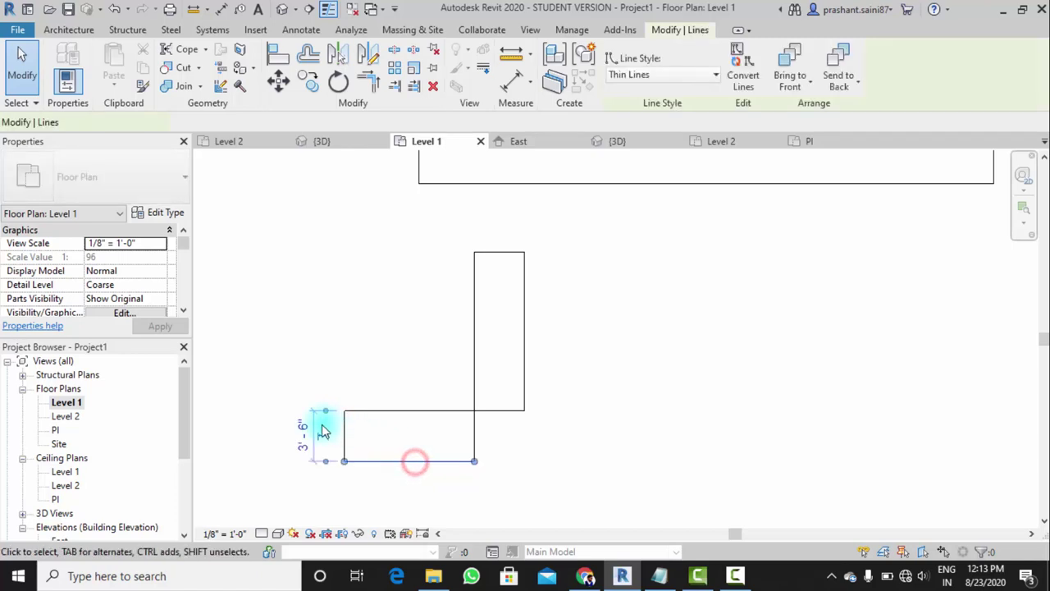
click(297, 437)
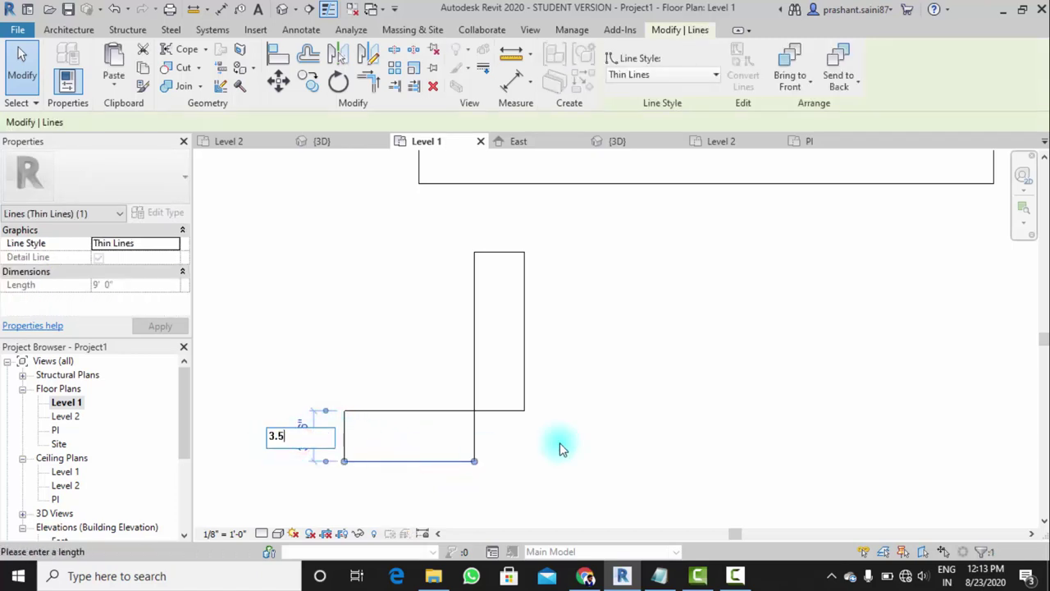
click(599, 429)
Delete the overlapping short line and the lower rectangle's inner vertical edge
scroll(497, 403, up, 3)
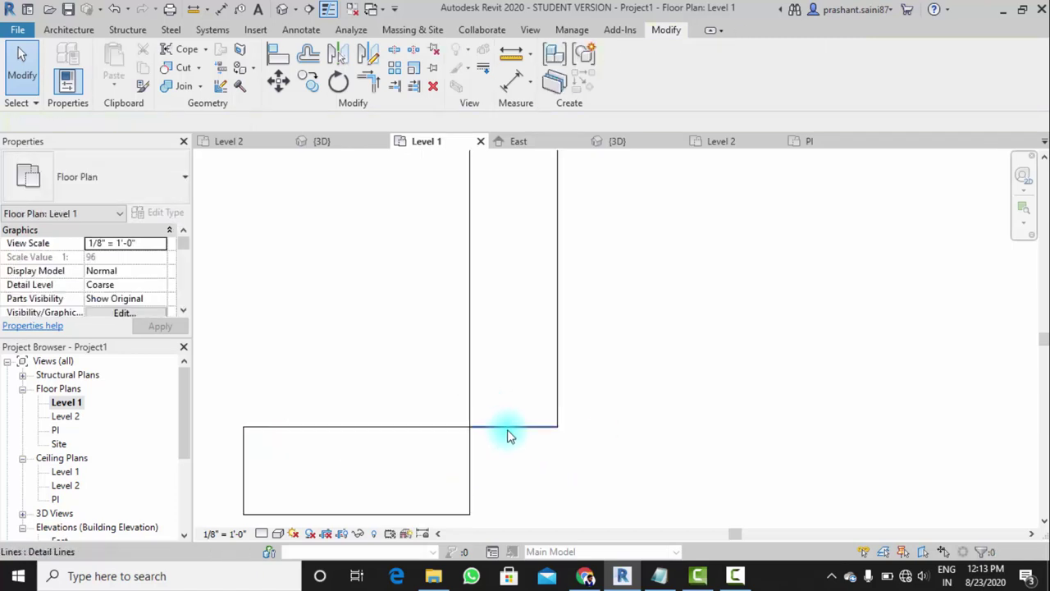
click(507, 430)
key(Delete)
click(469, 461)
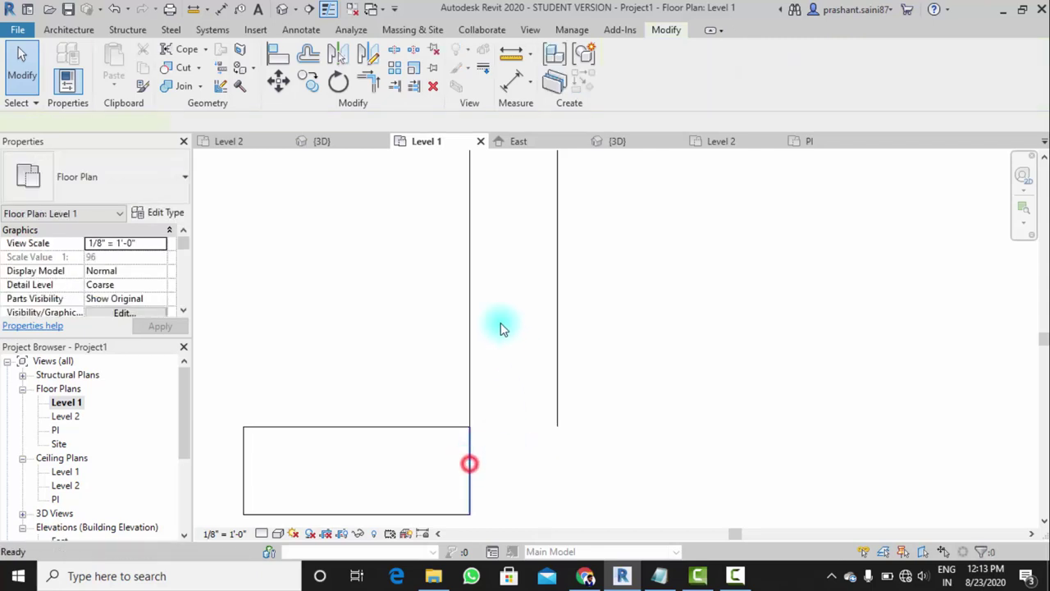
key(Delete)
Join the bottom and right lines with Trim/Extend to Corner to close the L outline
click(374, 85)
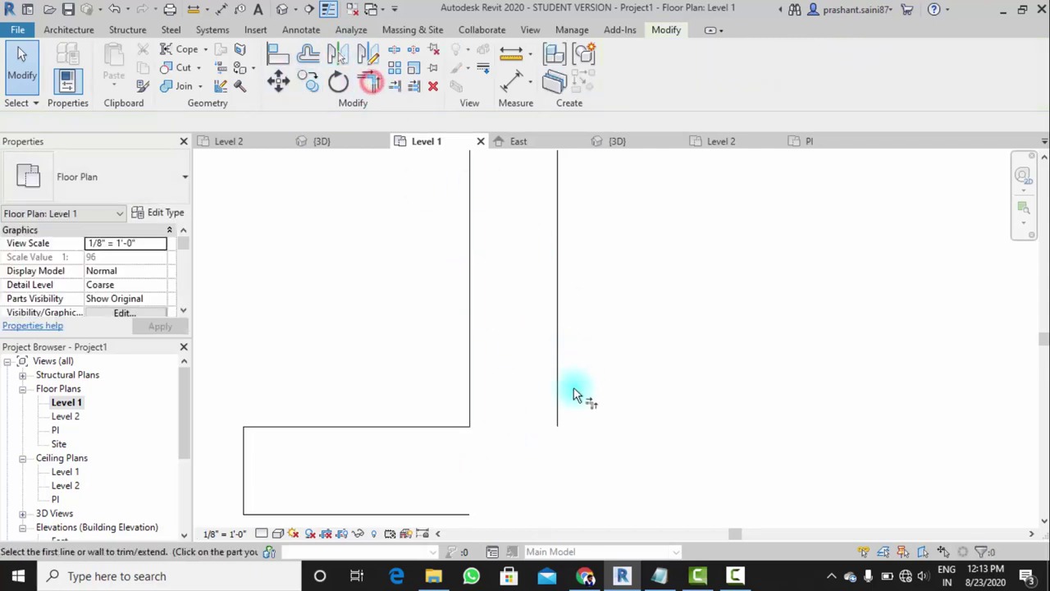
click(556, 403)
click(445, 516)
scroll(547, 422, down, 2)
scroll(547, 423, down, 2)
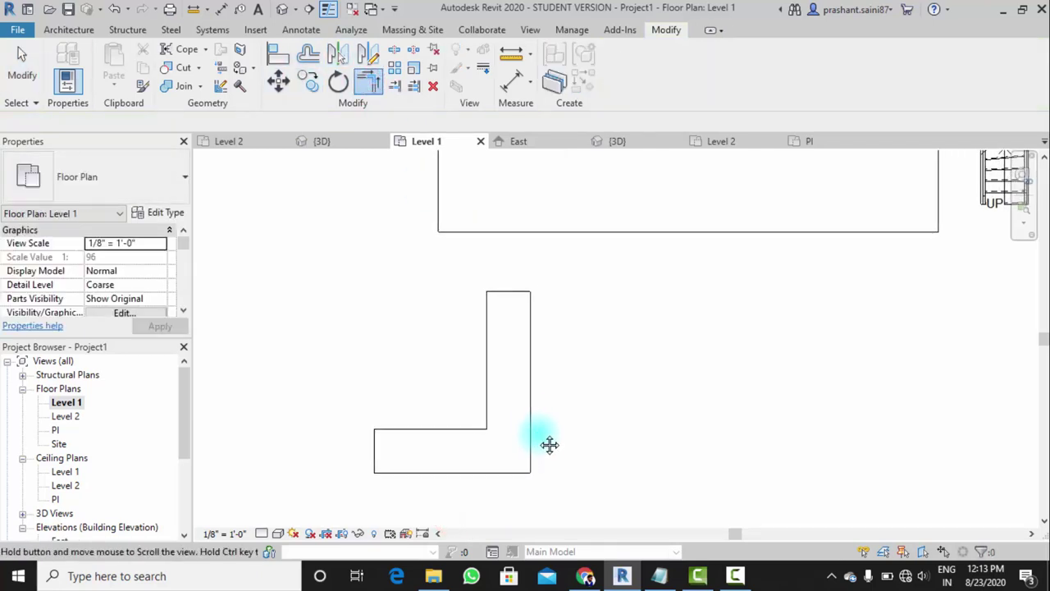
key(Escape)
scroll(451, 387, up, 2)
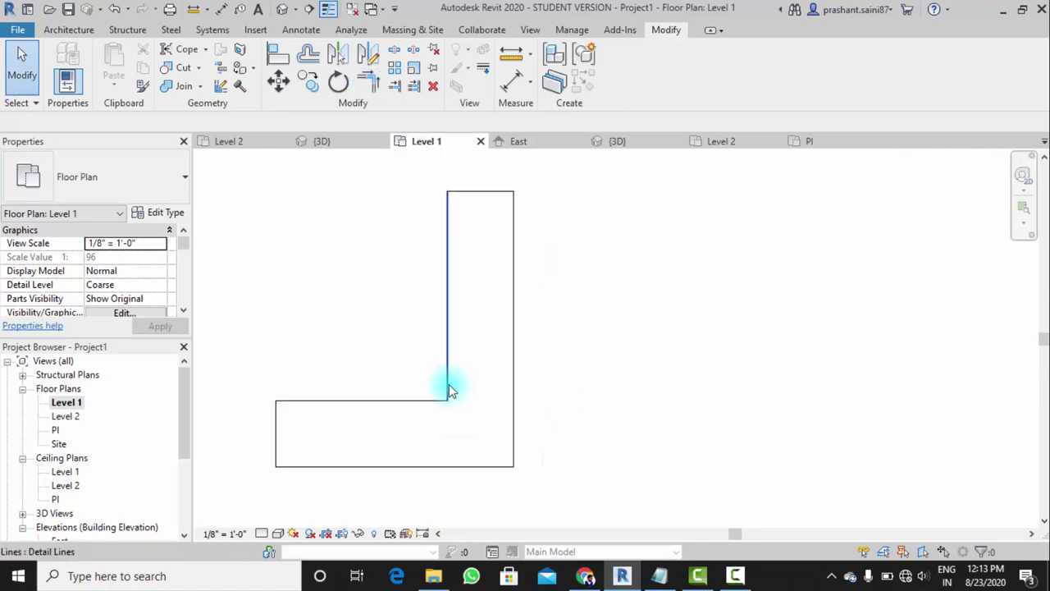
scroll(470, 296, down, 1)
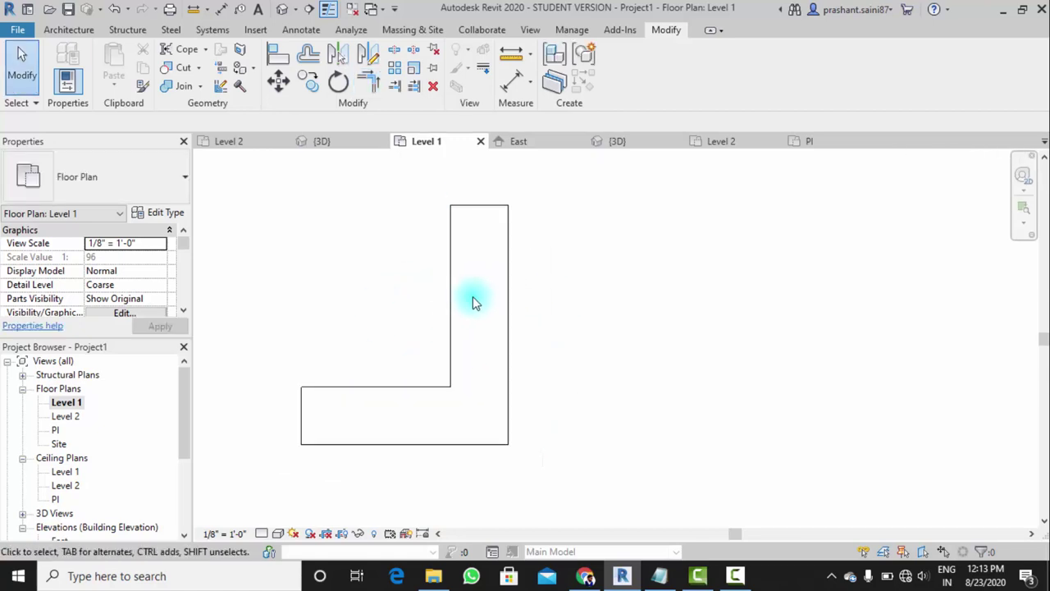
middle_drag(470, 299, 481, 317)
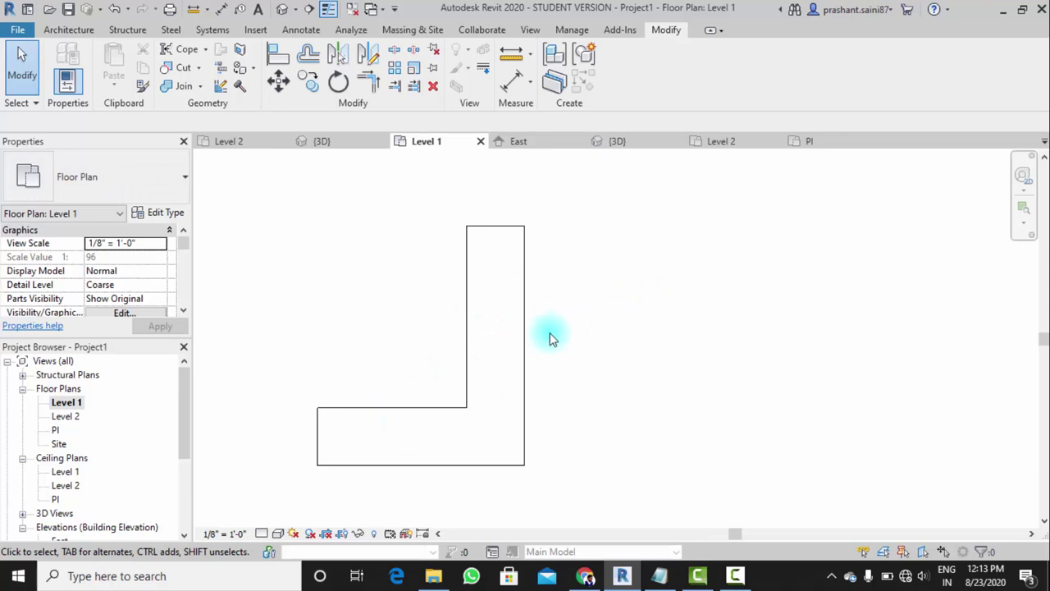
scroll(480, 358, down, 1)
middle_drag(460, 370, 420, 417)
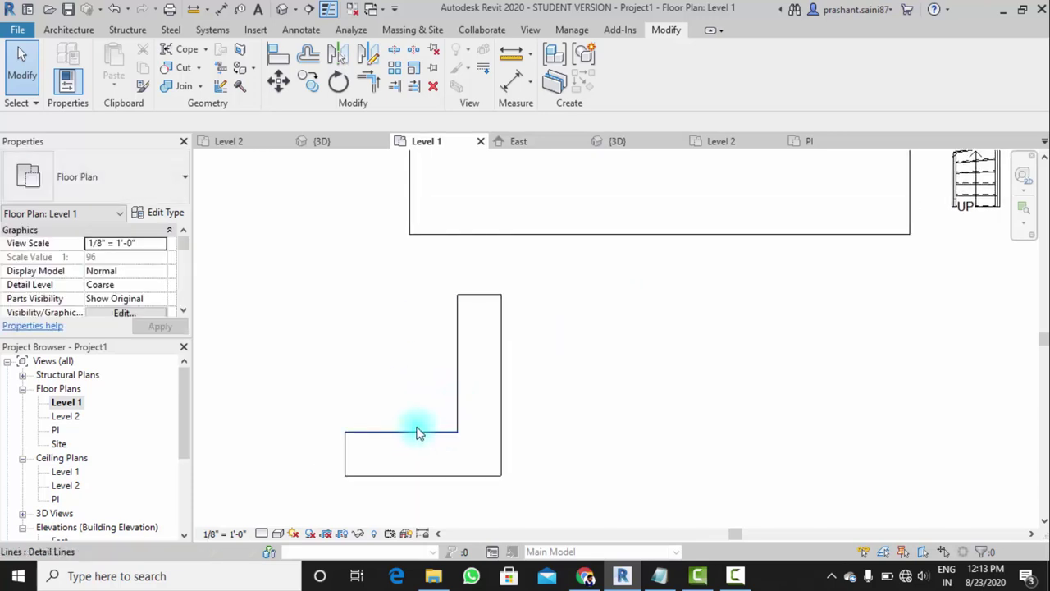
scroll(367, 464, up, 1)
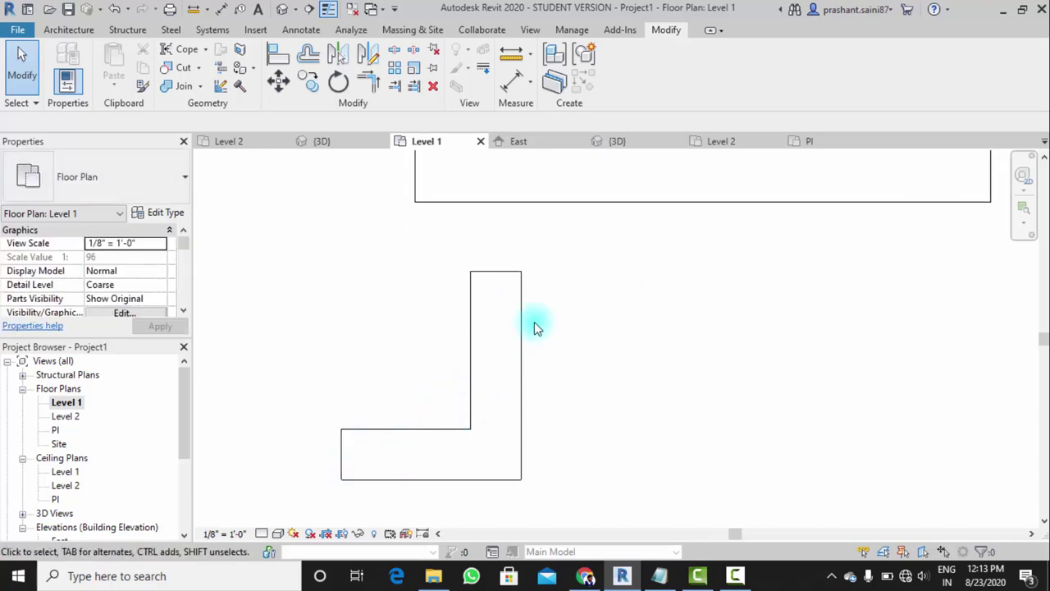
scroll(462, 368, down, 1)
middle_drag(476, 375, 520, 424)
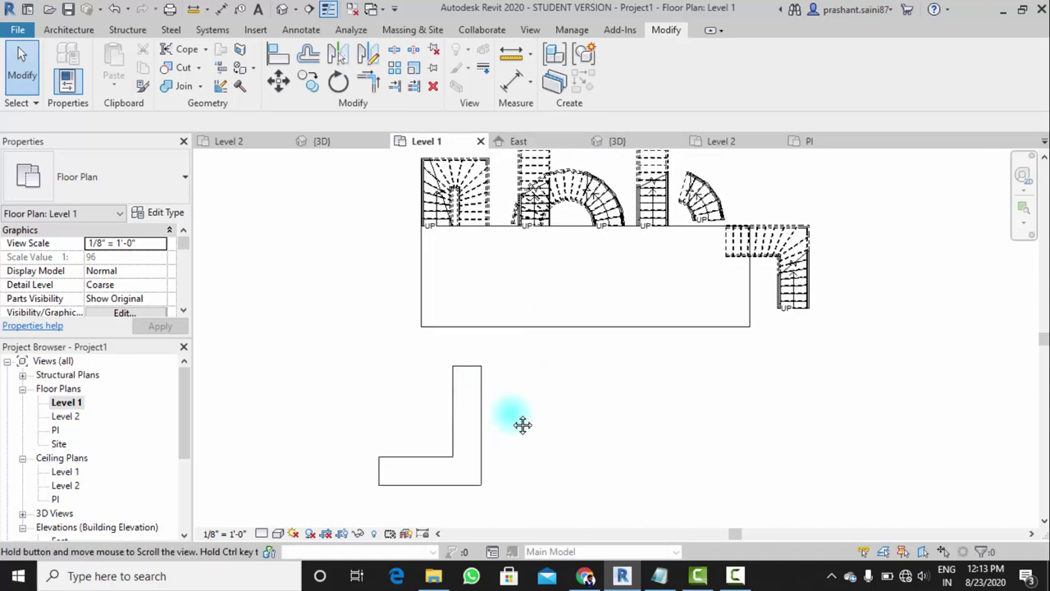
scroll(415, 481, up, 1)
scroll(435, 469, up, 1)
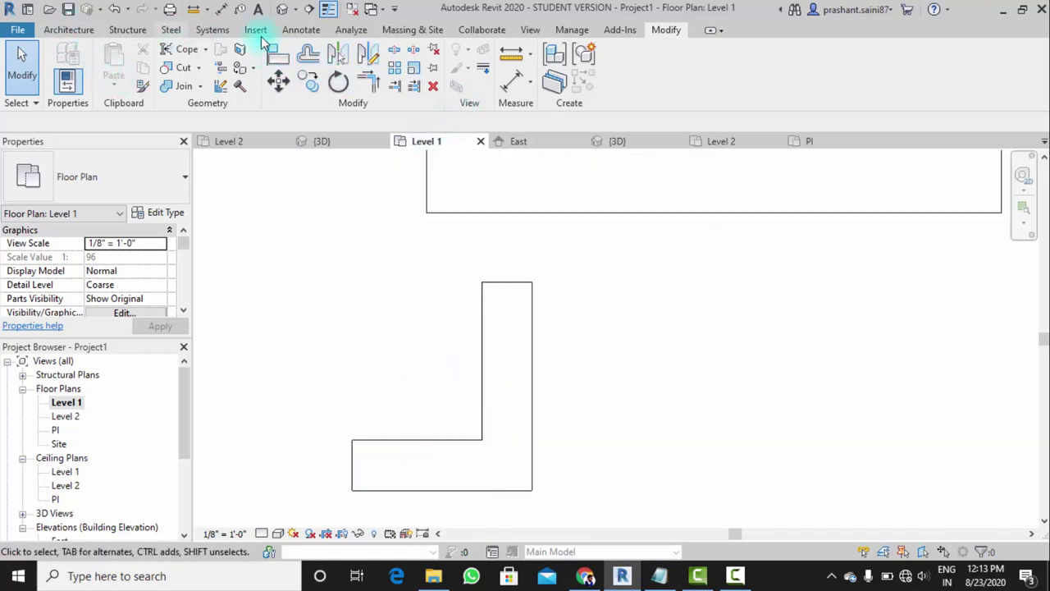
Pick-offset 11-inch tread lines across the outline's horizontal leg
click(300, 29)
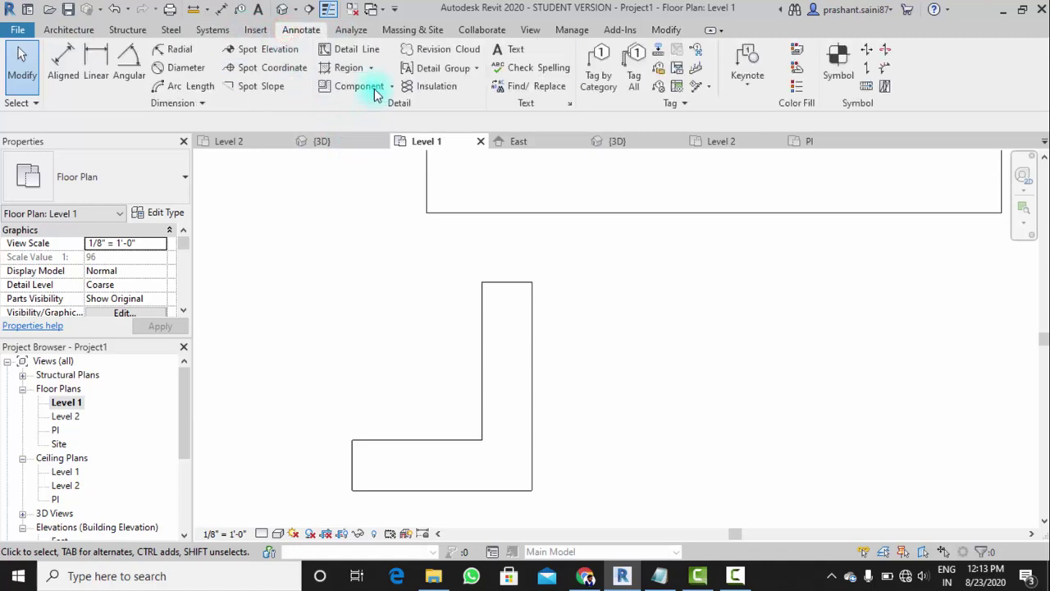
click(356, 56)
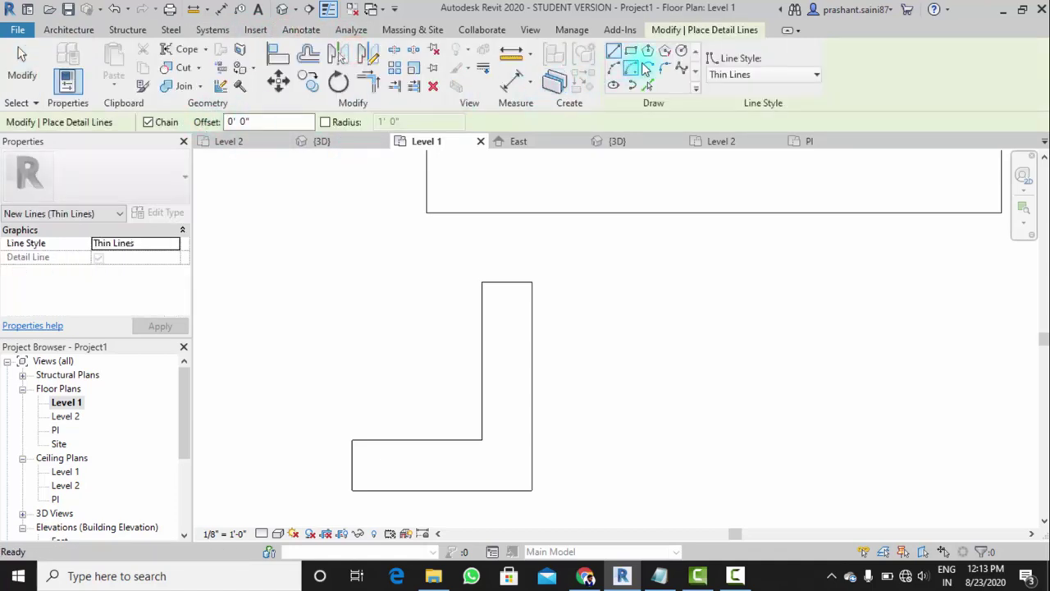
click(648, 85)
click(254, 121)
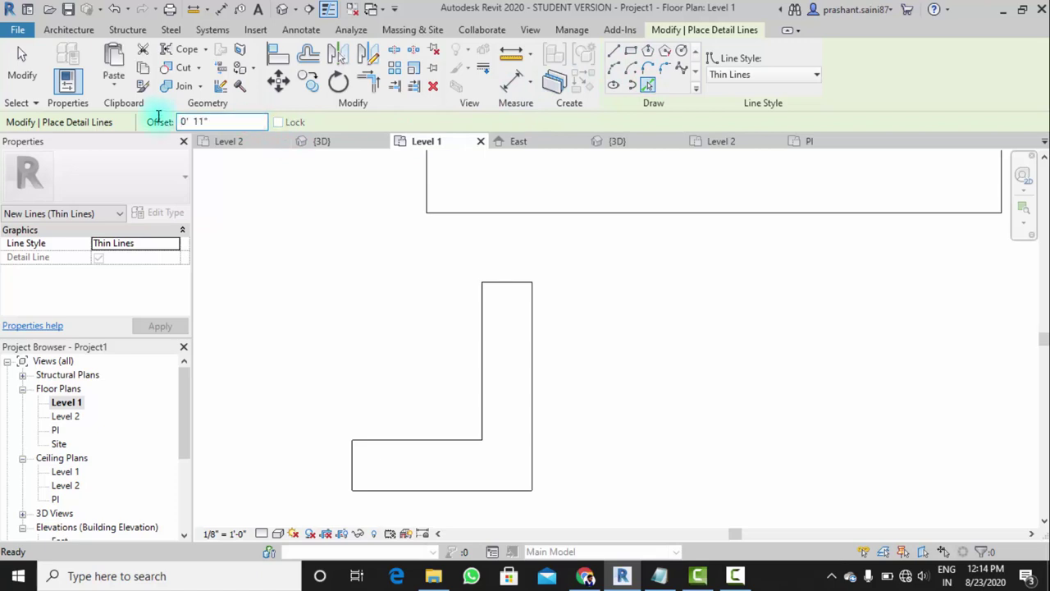
click(368, 474)
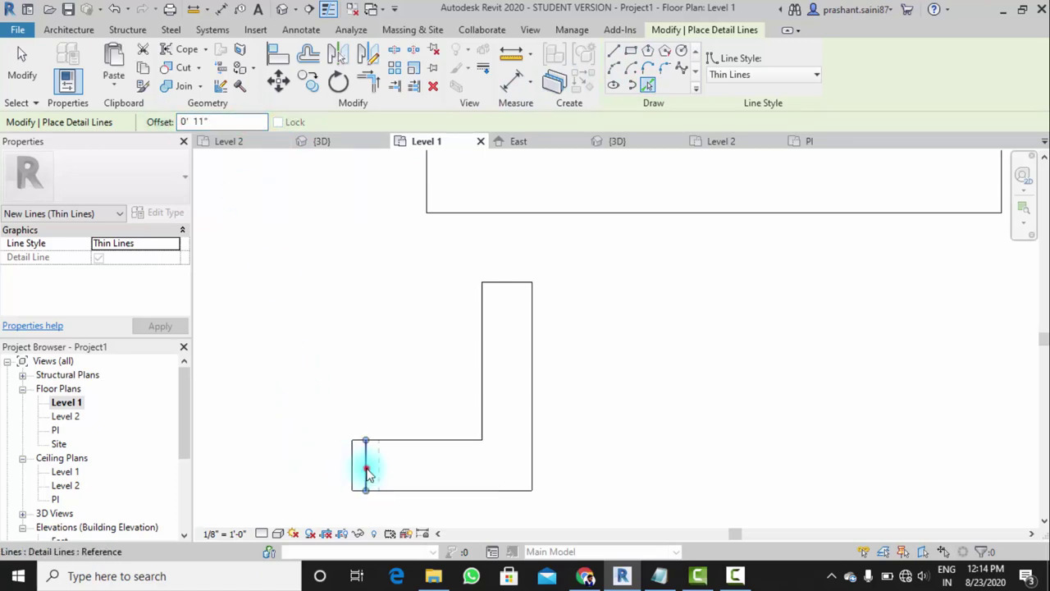
click(396, 475)
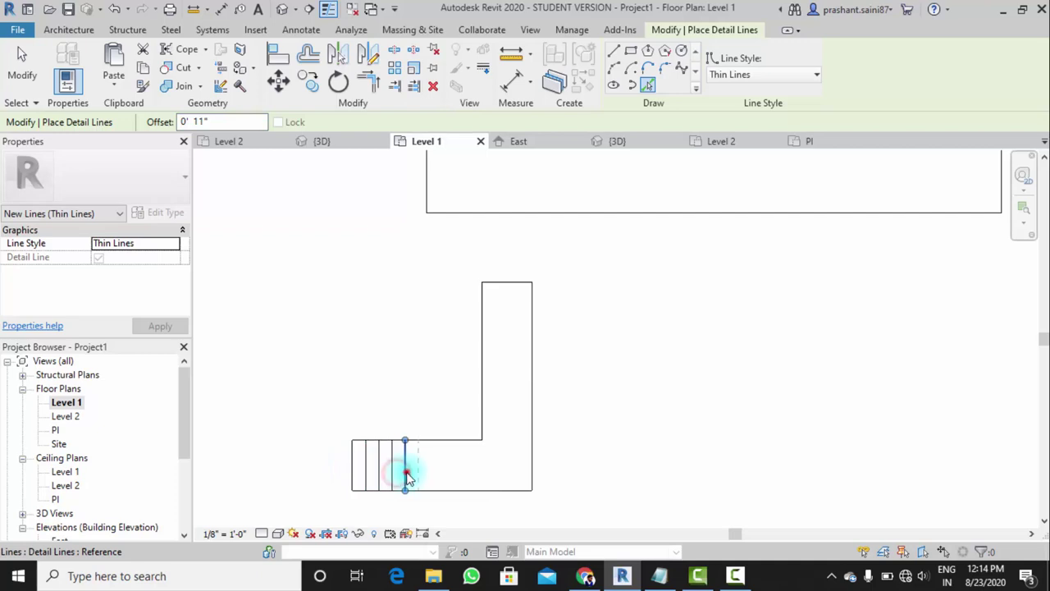
click(422, 474)
click(434, 474)
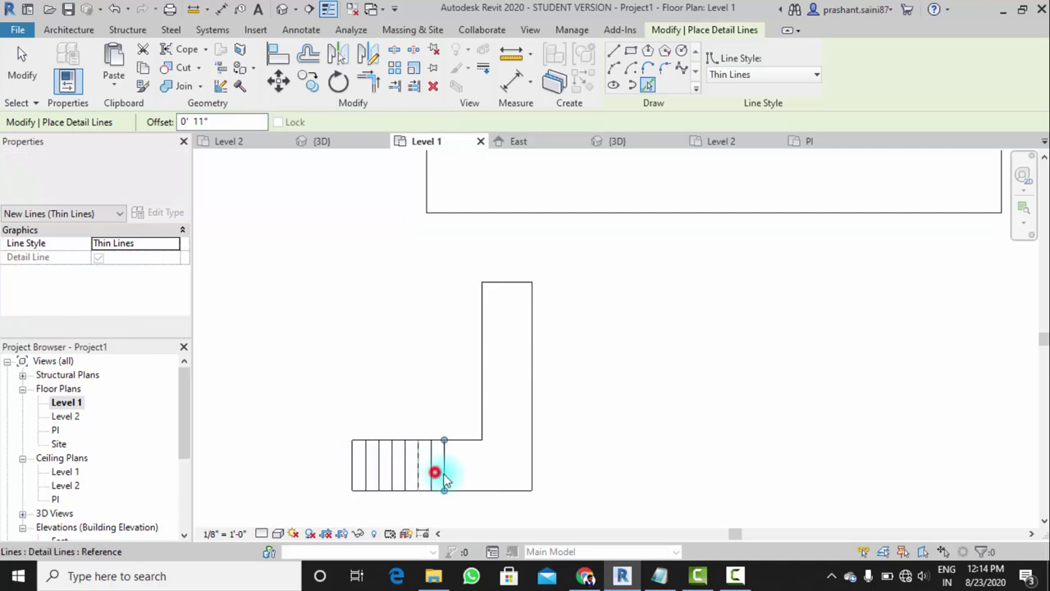
scroll(468, 370, up, 1)
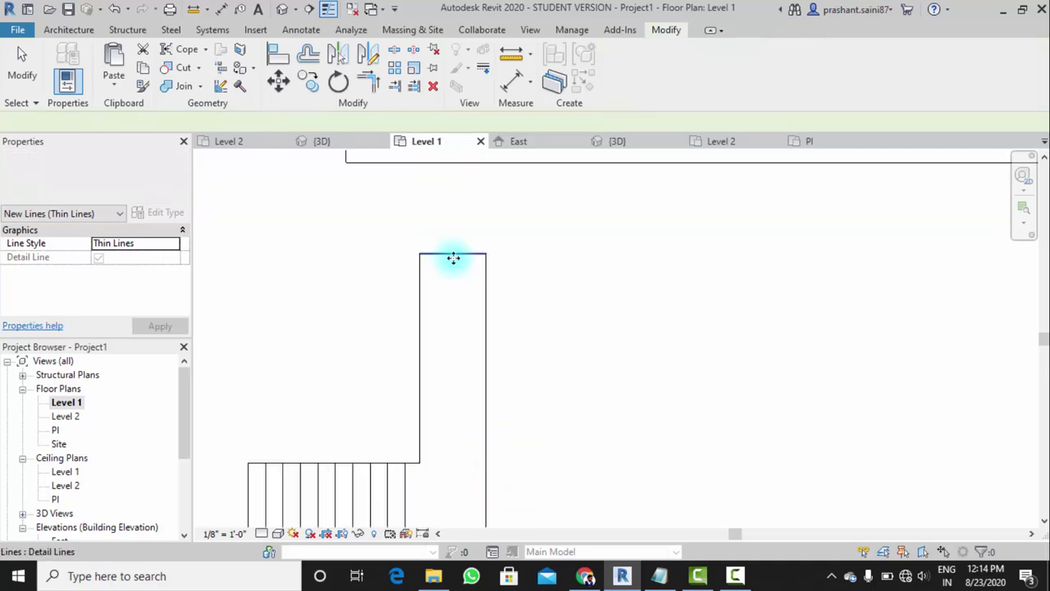
key(Escape)
key(Escape)
Lower the vertical leg's top edge, extend its right side up, and jog the corner line upward
mouse_move(454, 254)
mouse_down()
mouse_move(457, 453)
mouse_move(424, 443)
mouse_up()
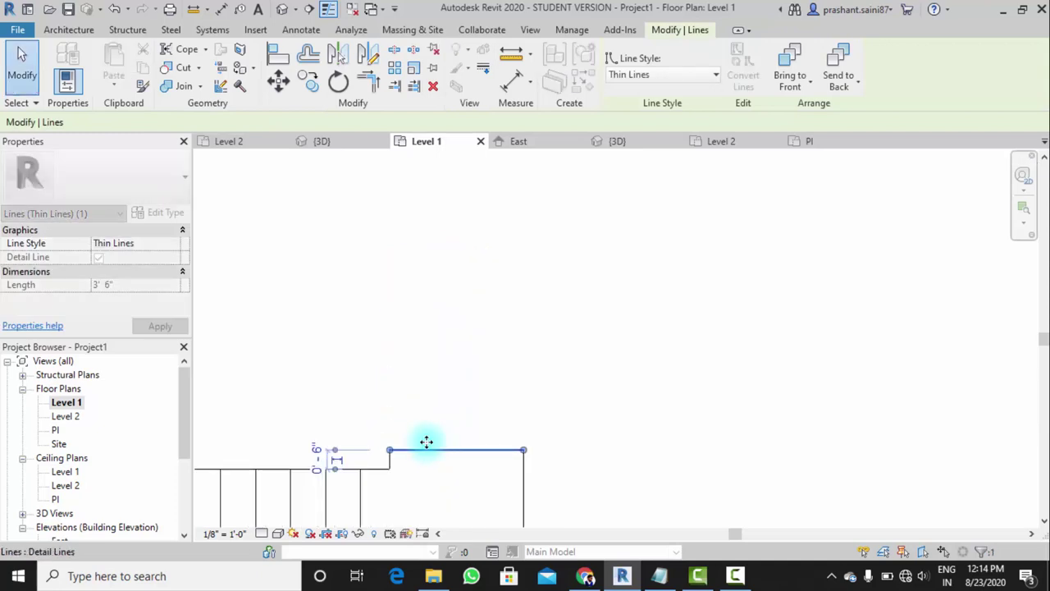
click(413, 484)
scroll(460, 484, up, 1)
click(525, 469)
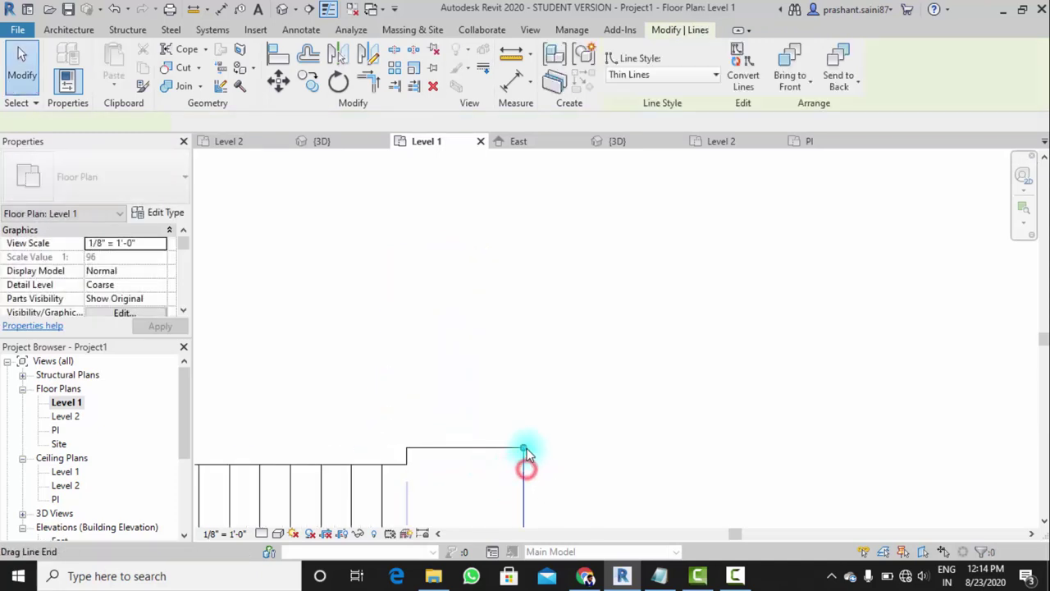
drag(523, 447, 521, 308)
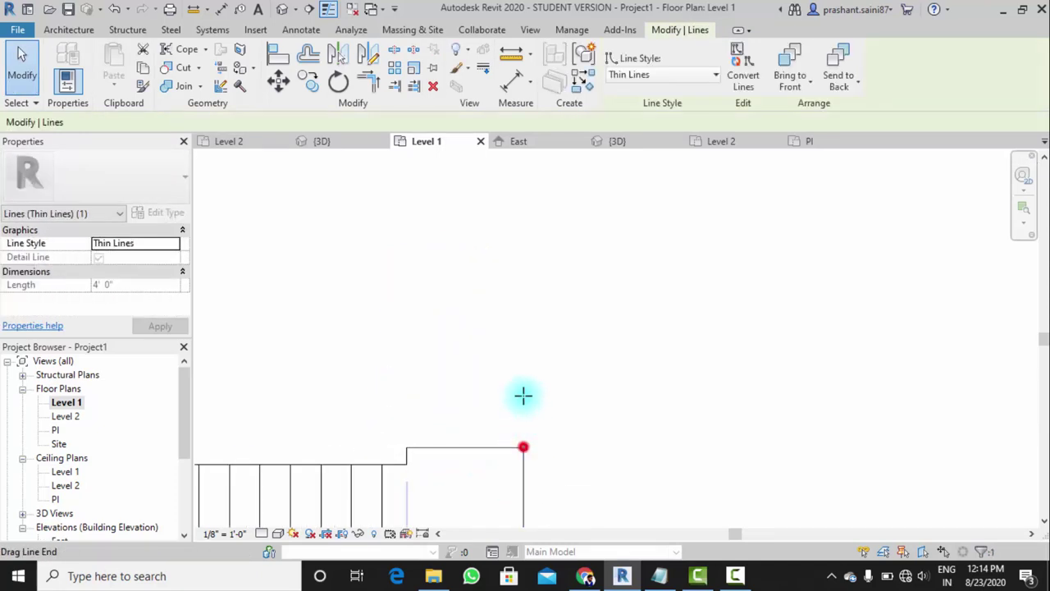
click(476, 370)
click(408, 454)
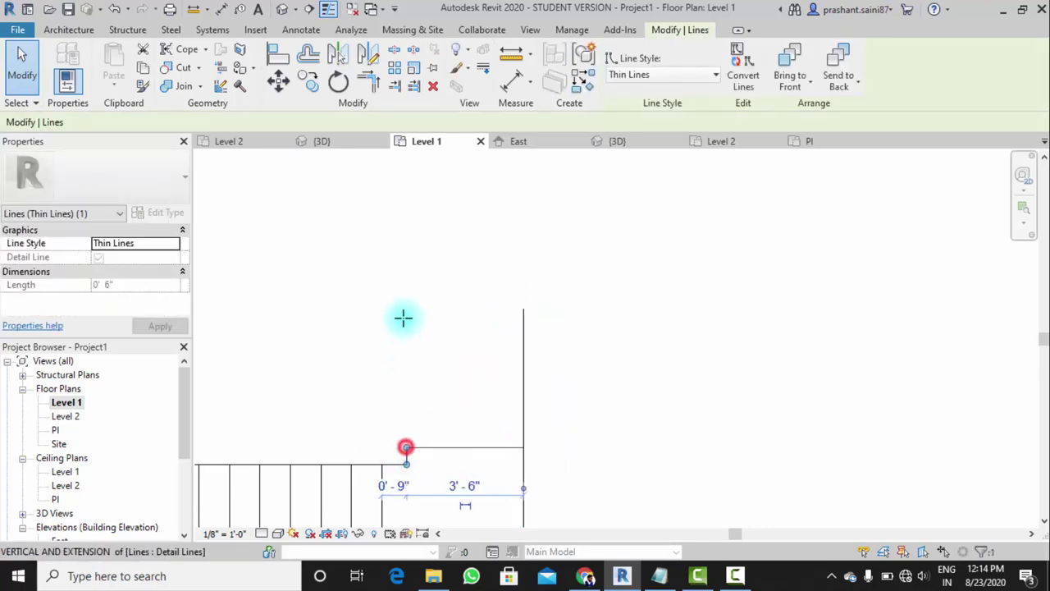
drag(407, 455, 402, 310)
click(613, 370)
scroll(591, 437, down, 1)
middle_drag(591, 437, 609, 389)
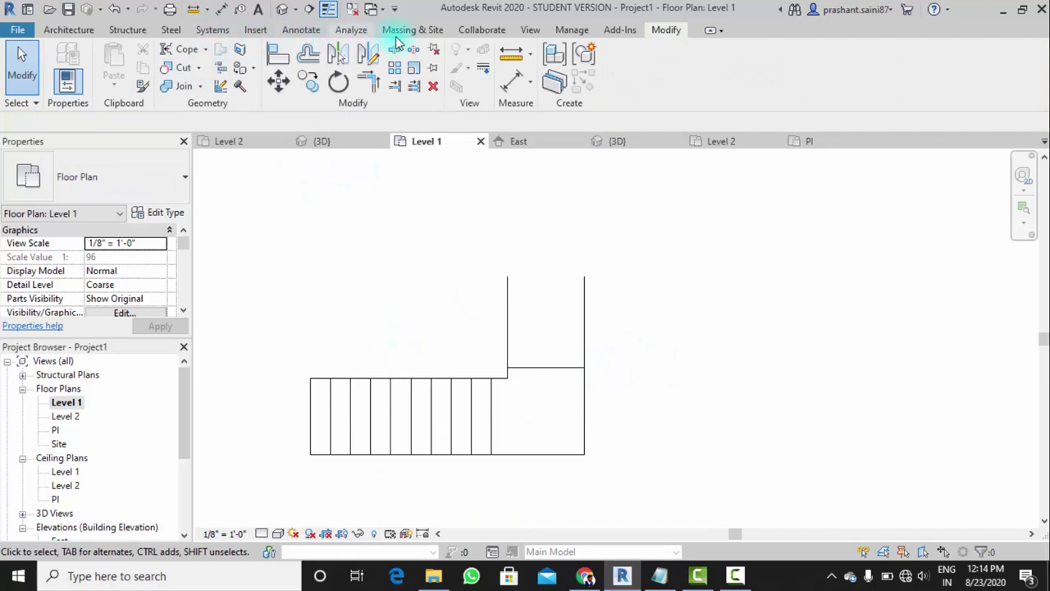
Stack six offset detail tread lines up the outline's vertical leg
click(301, 30)
click(353, 48)
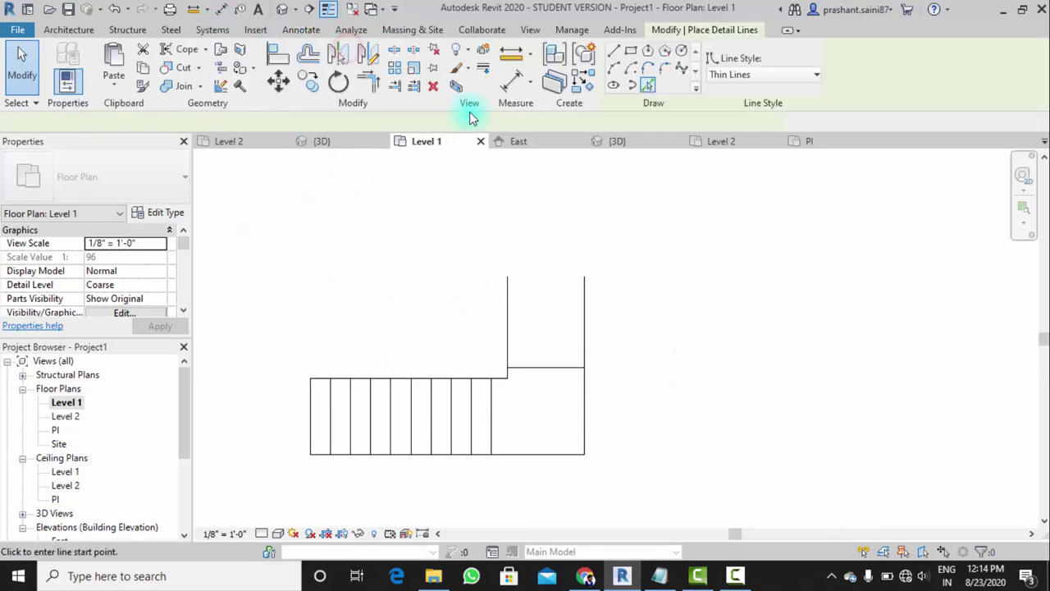
click(648, 86)
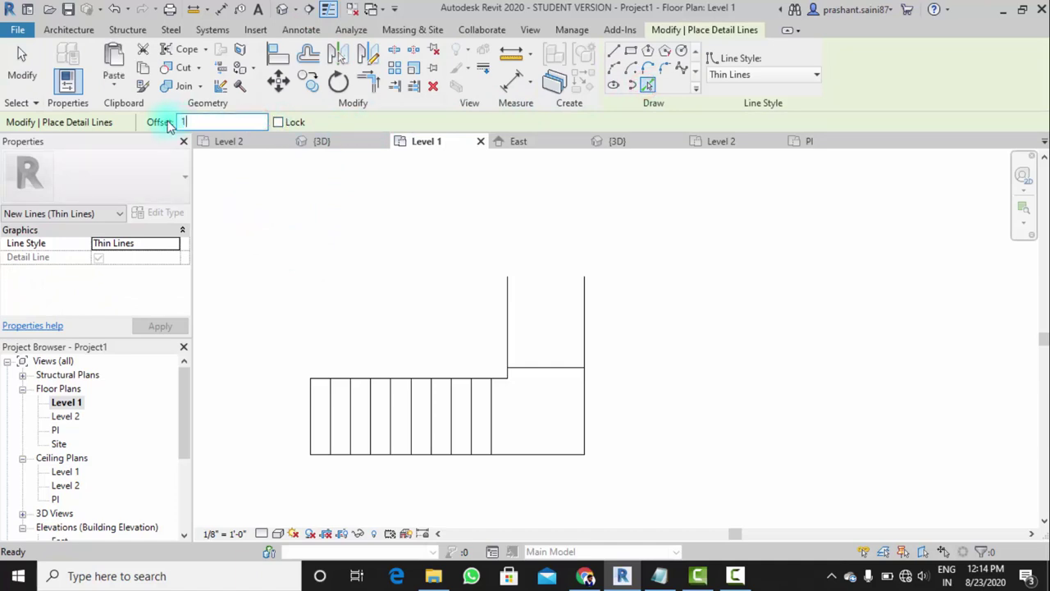
click(545, 351)
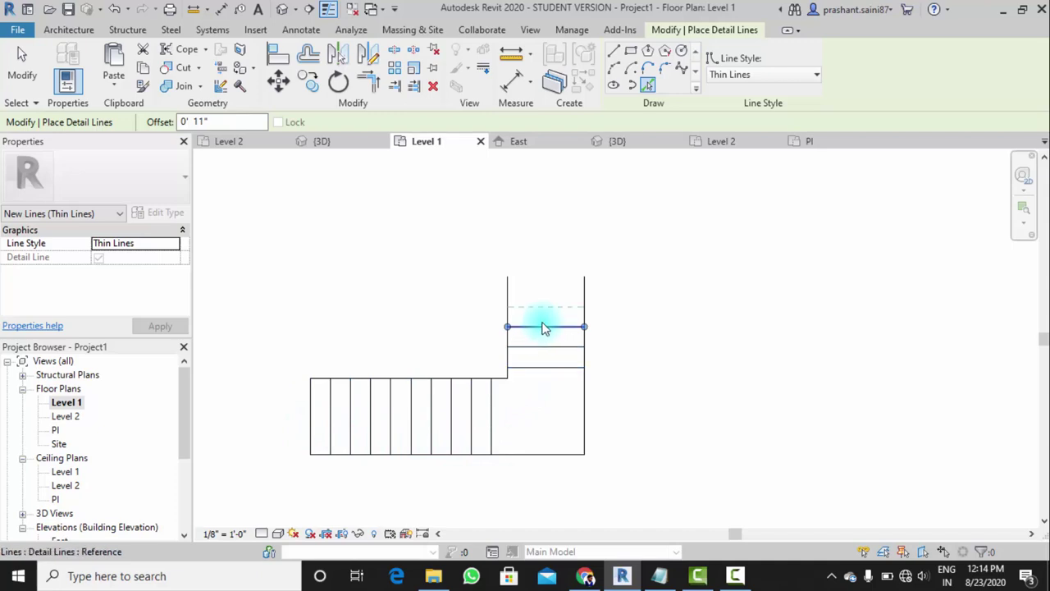
click(542, 309)
click(543, 284)
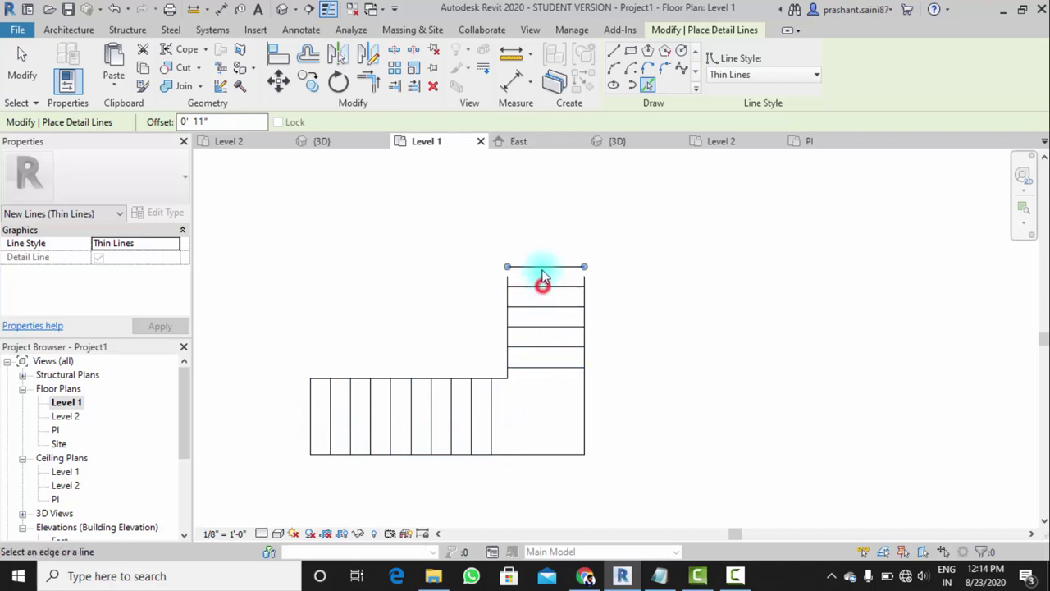
click(541, 267)
click(542, 247)
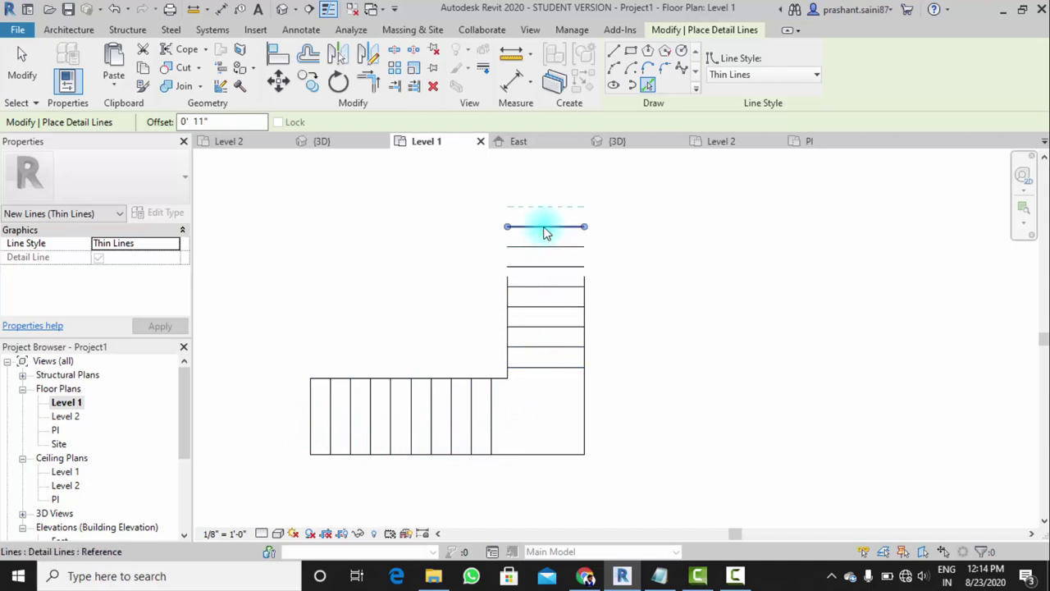
click(543, 227)
key(Escape)
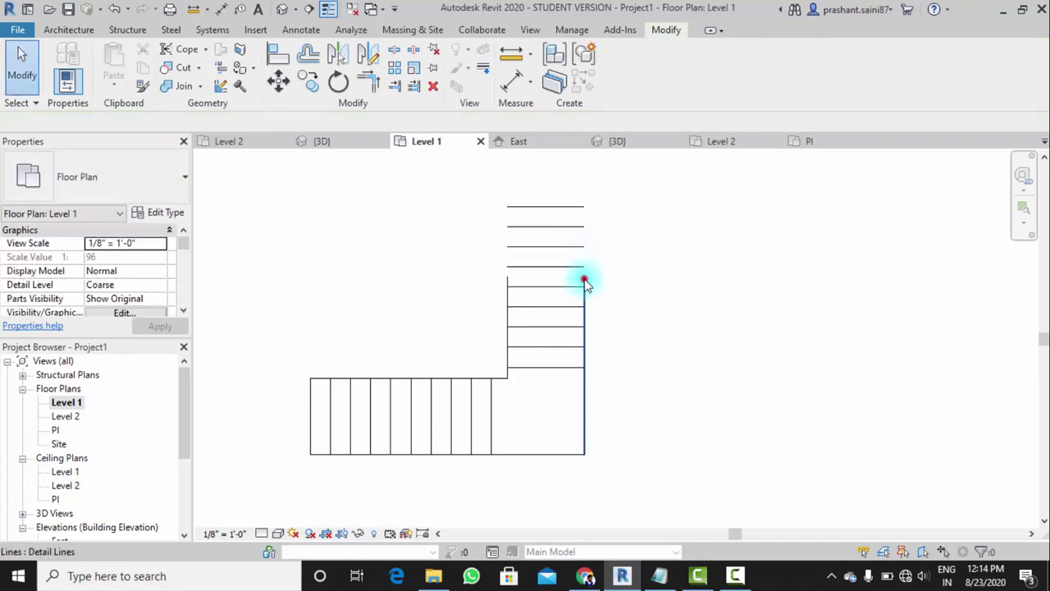
Drag the right and left side lines' top ends up to the top tread
click(584, 278)
drag(584, 279, 584, 207)
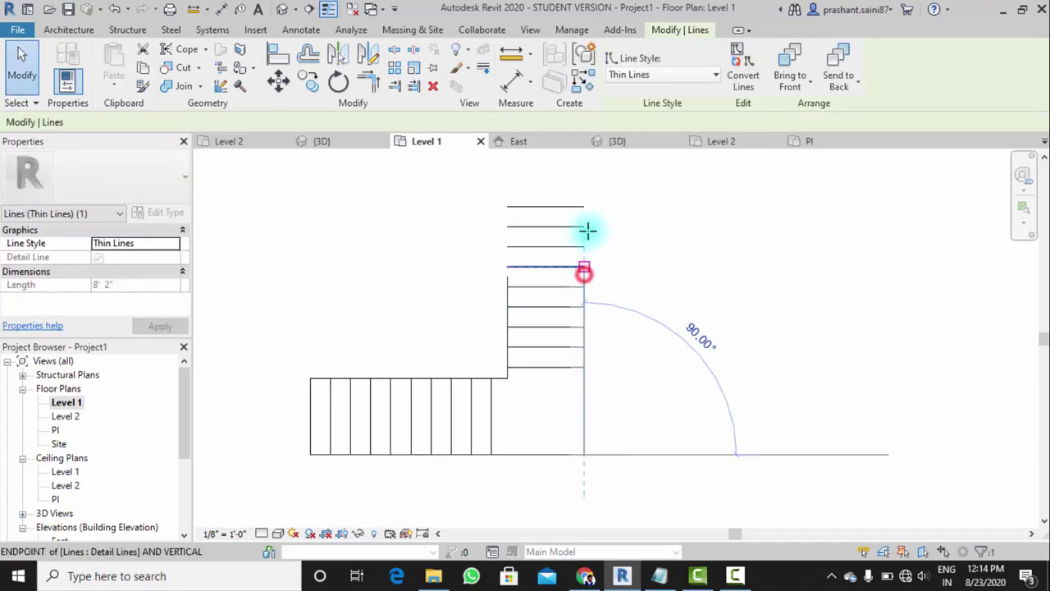
click(509, 300)
mouse_move(507, 279)
mouse_down()
mouse_move(516, 215)
mouse_move(506, 207)
mouse_up()
click(691, 295)
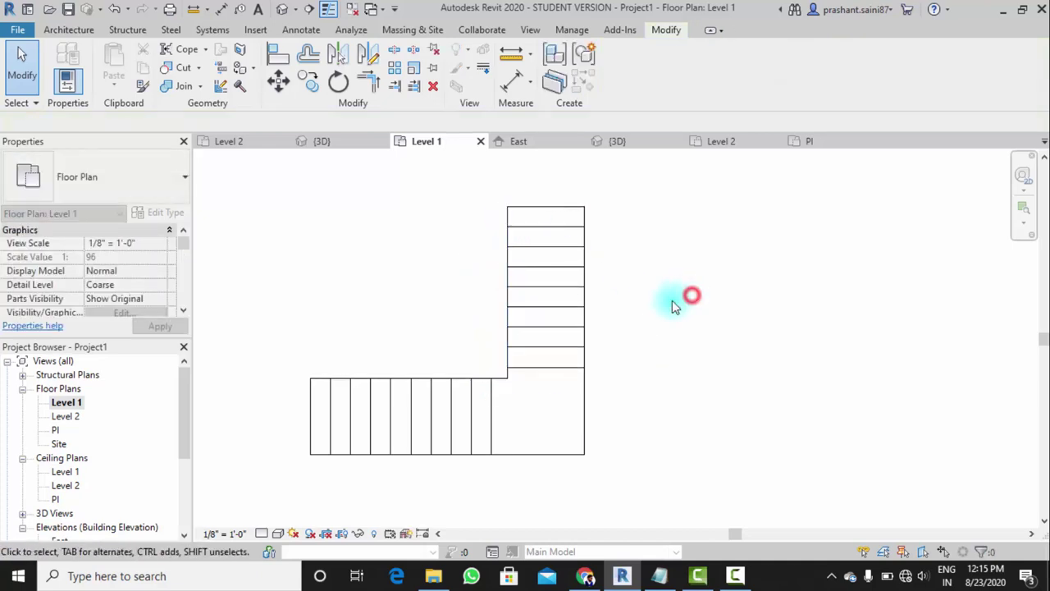
scroll(665, 308, down, 2)
scroll(627, 405, down, 1)
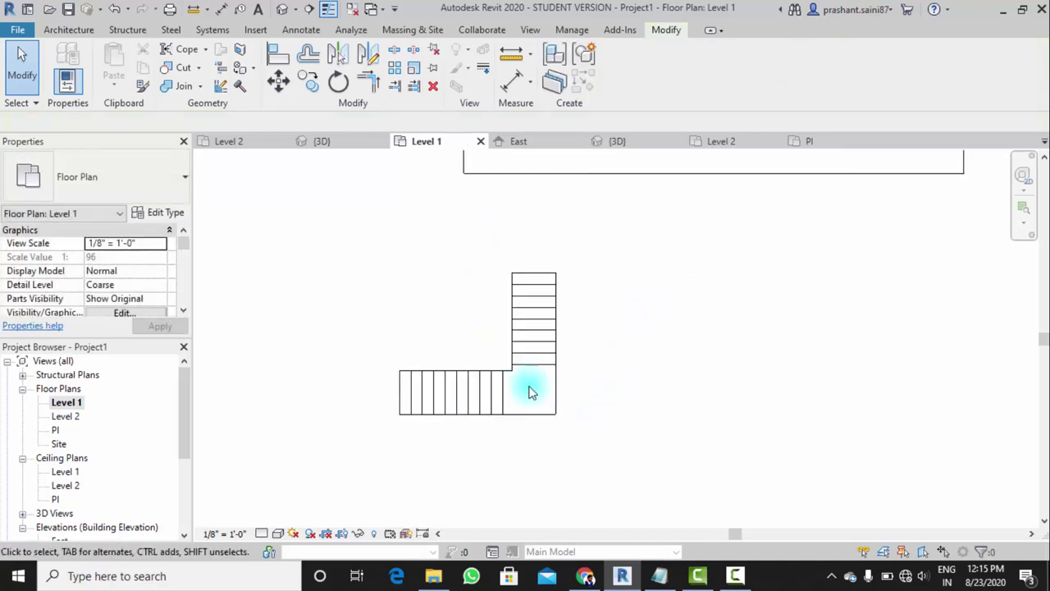
click(289, 15)
scroll(492, 399, down, 2)
mouse_move(492, 398)
shift+middle_down()
mouse_move(663, 377)
mouse_move(649, 509)
mouse_move(537, 516)
mouse_move(426, 475)
mouse_move(553, 356)
mouse_move(509, 375)
shift+middle_up()
scroll(509, 375, up, 2)
scroll(578, 362, up, 2)
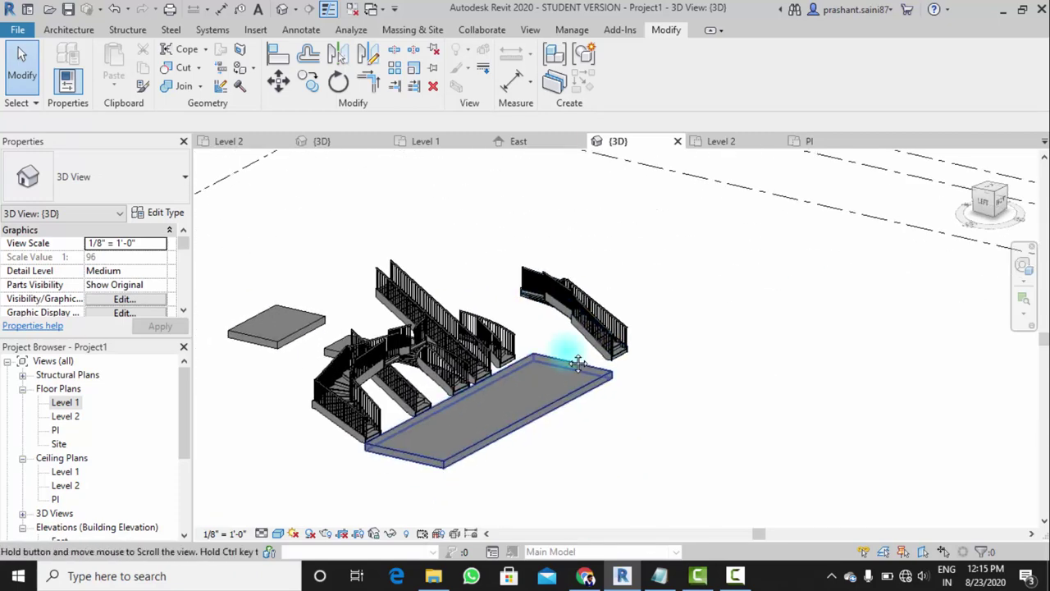
mouse_move(579, 362)
shift+middle_down()
mouse_move(536, 413)
mouse_move(417, 412)
mouse_move(492, 387)
mouse_move(516, 414)
shift+middle_up()
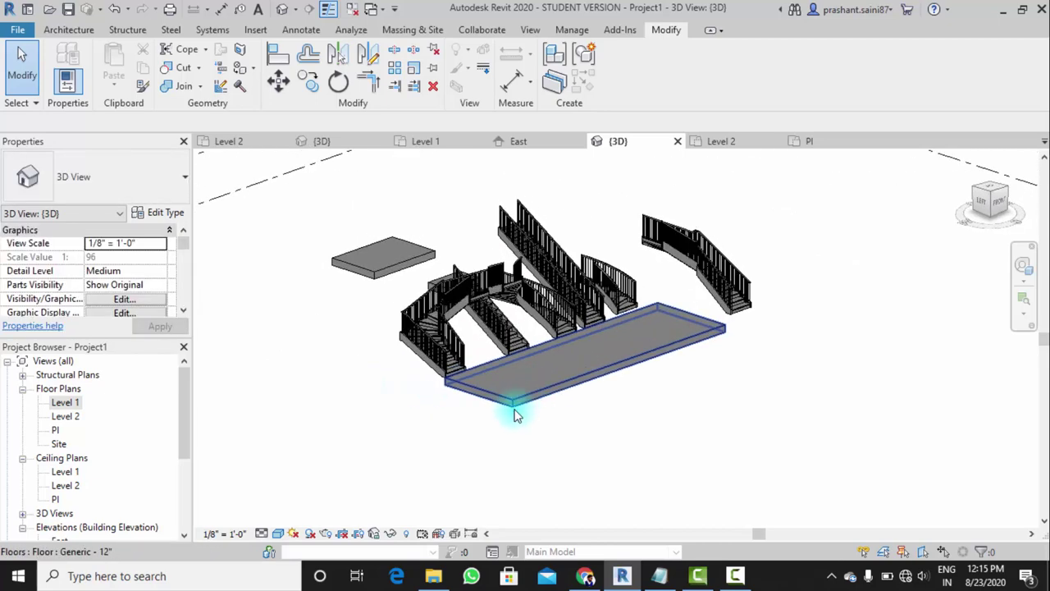
scroll(515, 415, down, 5)
double_click(64, 402)
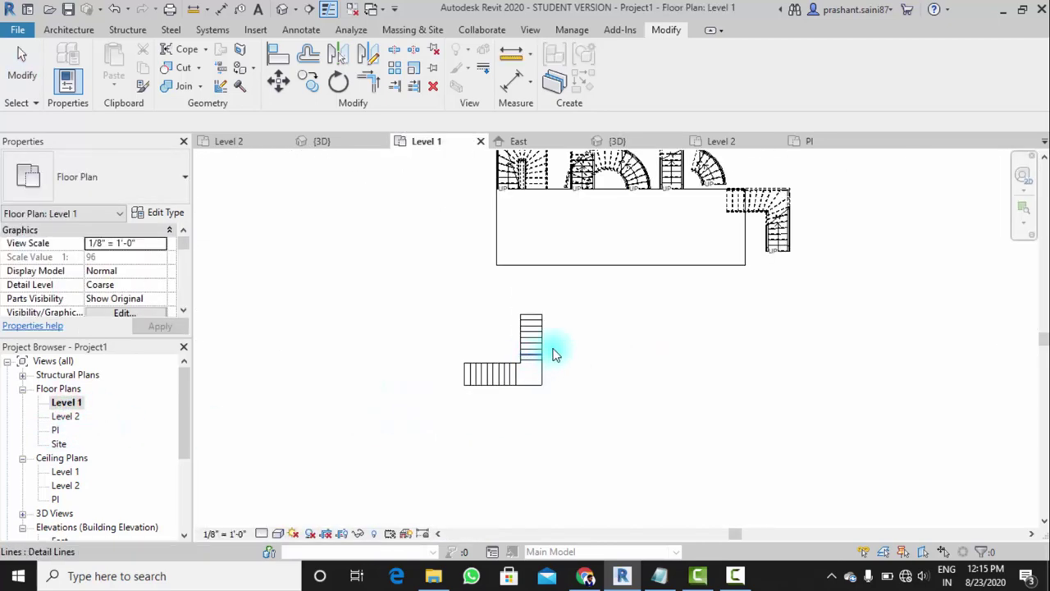
scroll(511, 429, up, 2)
scroll(509, 462, up, 2)
scroll(526, 402, up, 1)
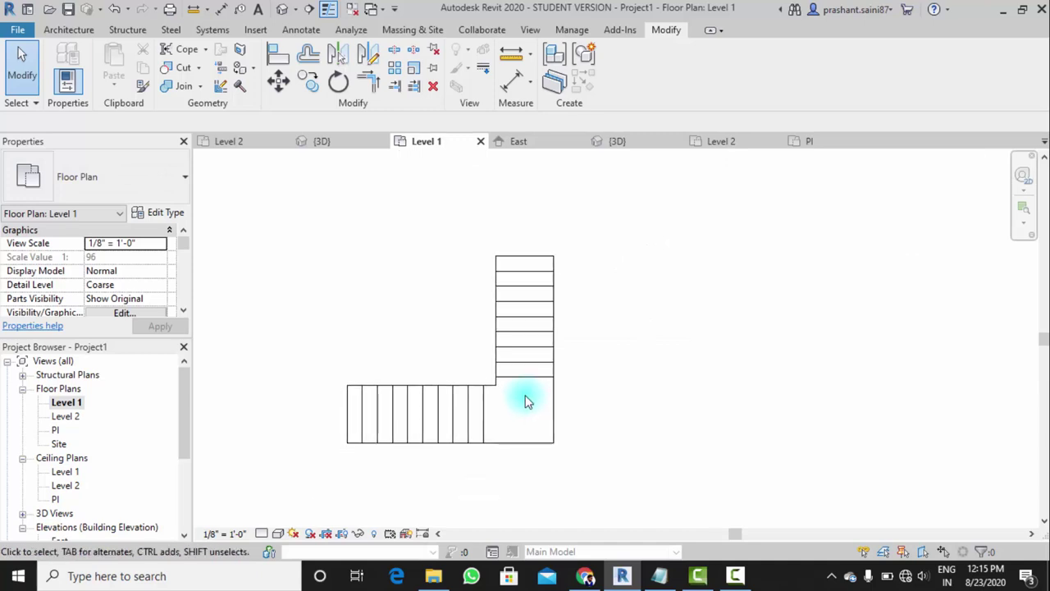
Launch the Stair tool for a new 3' 6" wide stair from Level 1 to Pl
click(70, 33)
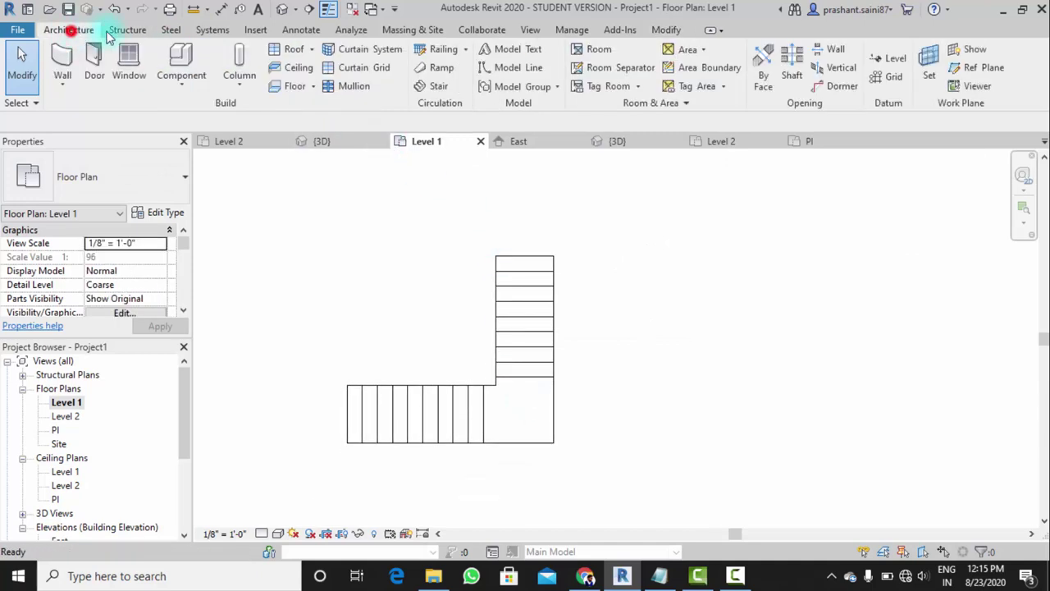
click(432, 88)
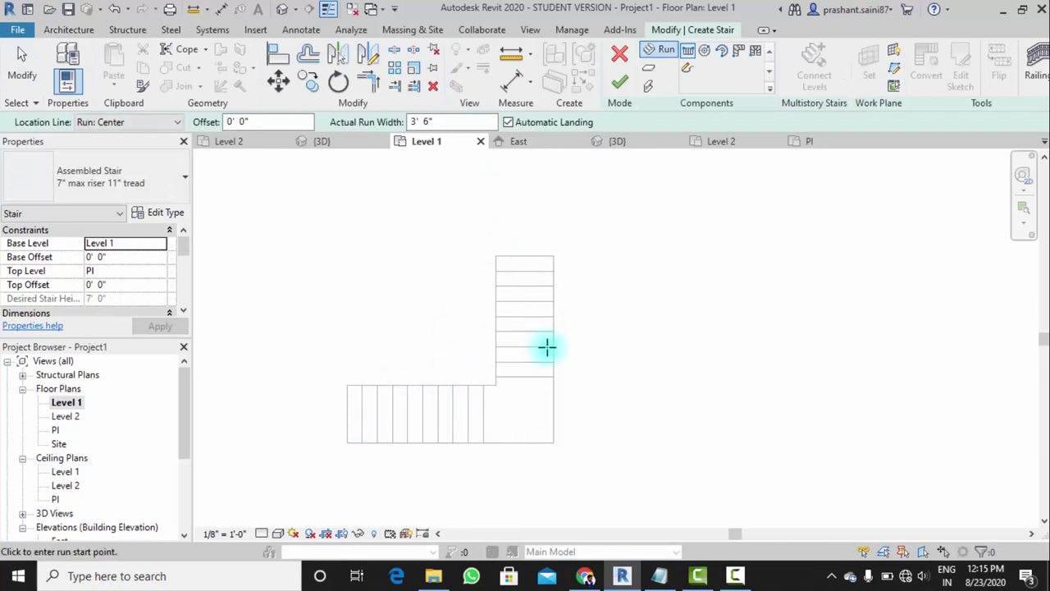
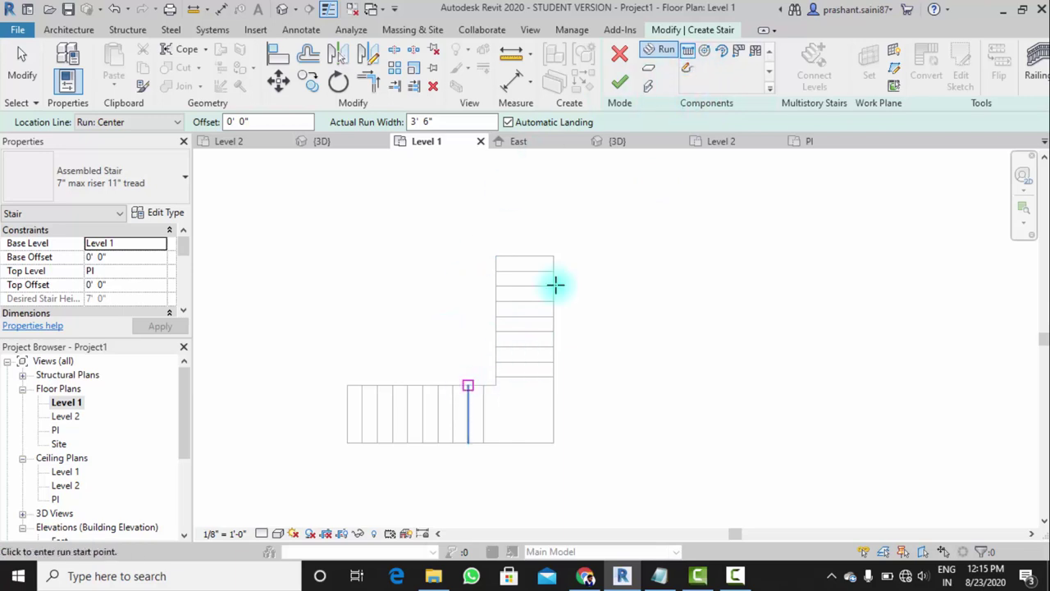
Try to sketch the stair run's boundary by picking the existing outline lines
click(688, 70)
click(677, 50)
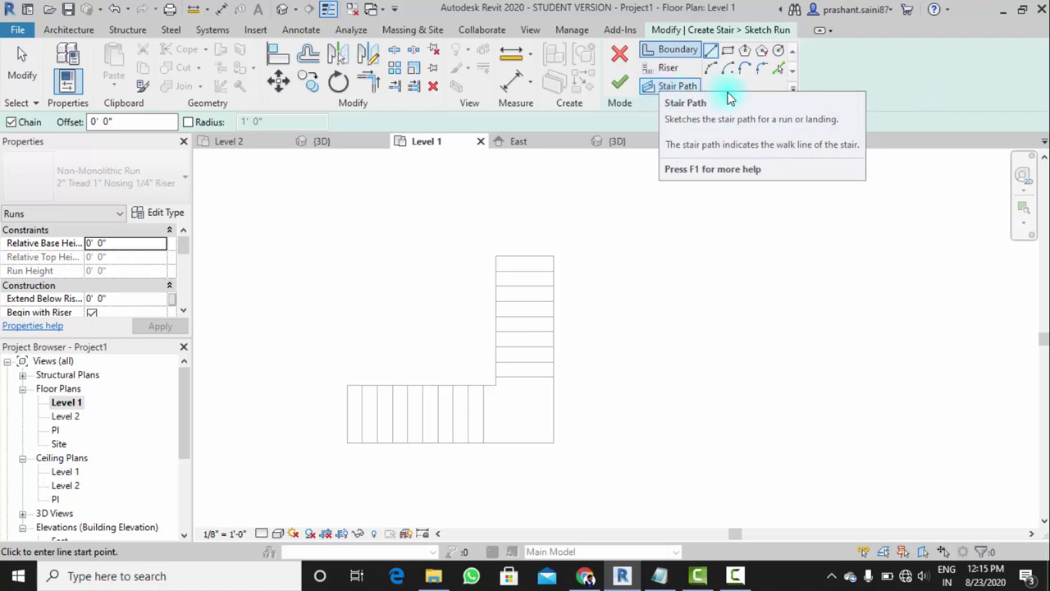
middle_drag(550, 398, 579, 386)
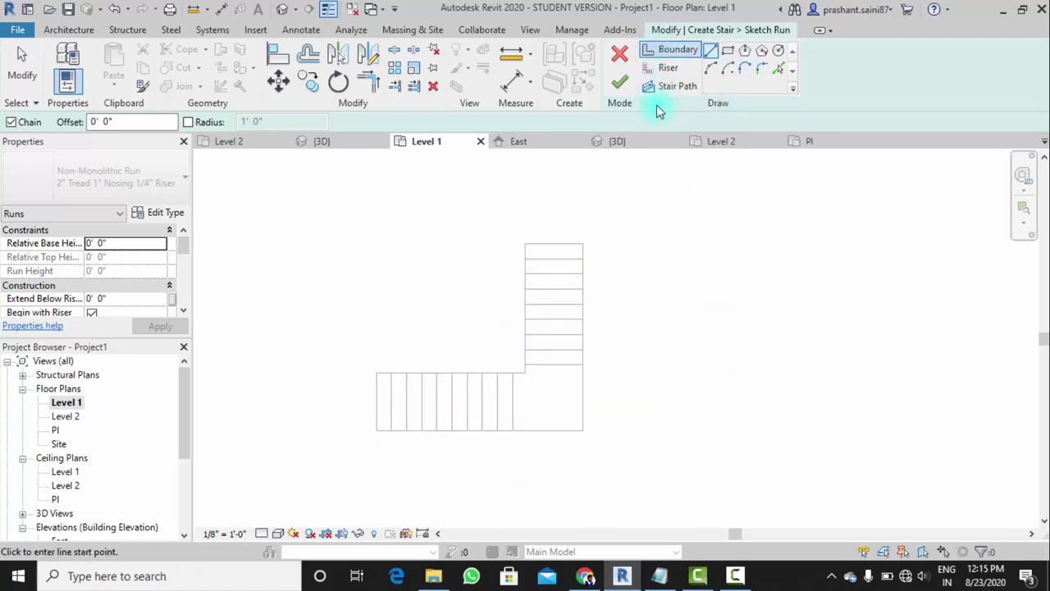
click(677, 50)
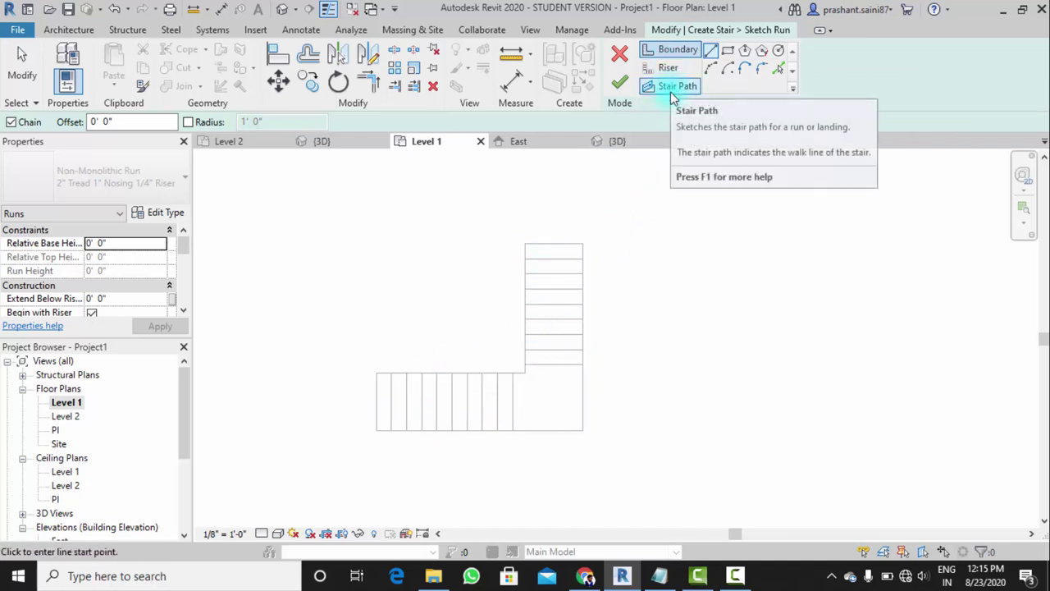
click(690, 54)
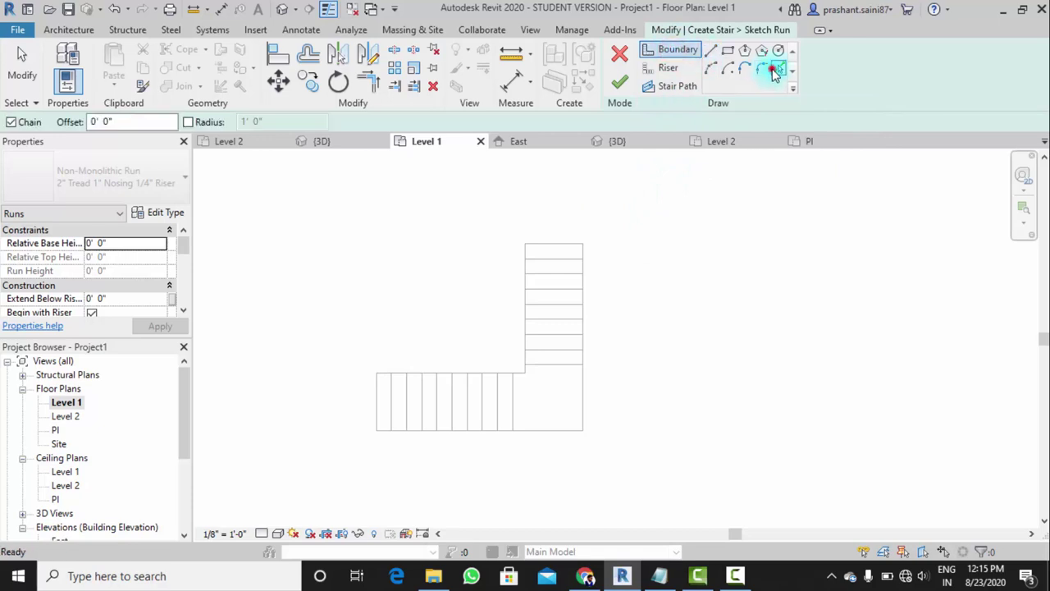
click(777, 70)
scroll(460, 372, up, 3)
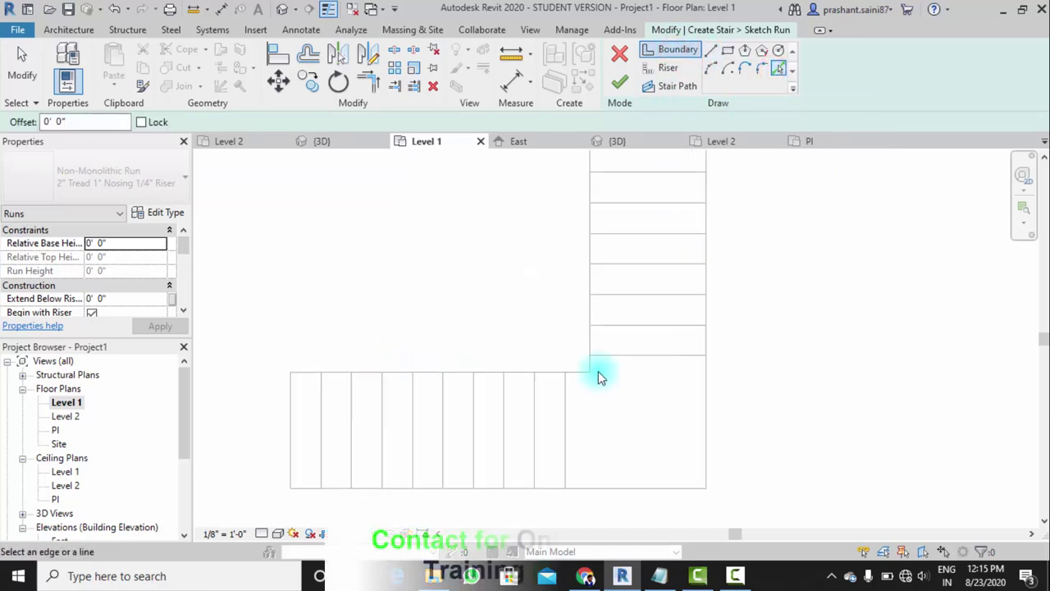
scroll(659, 176, down, 2)
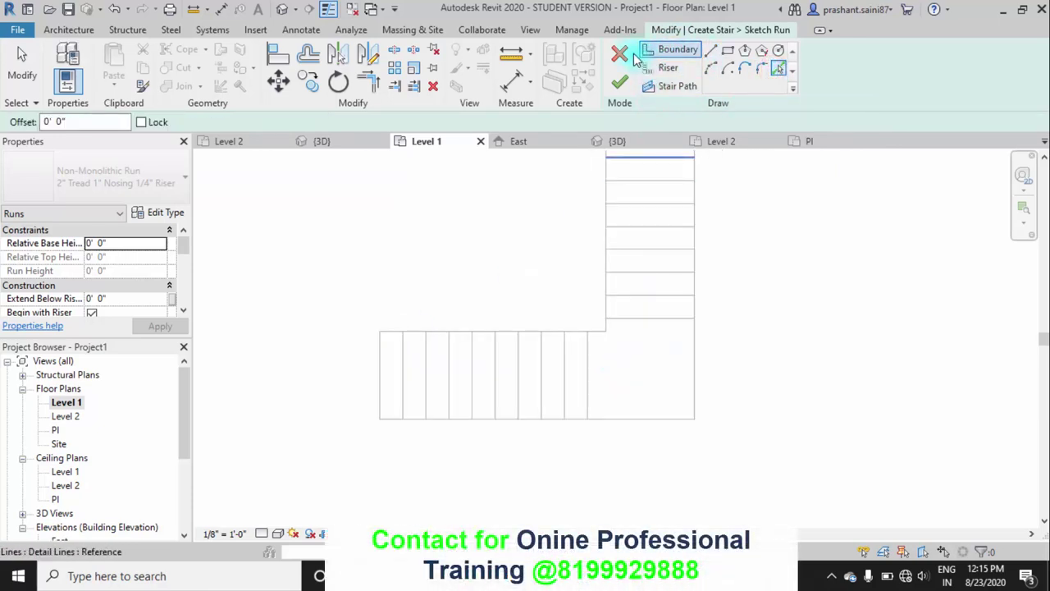
click(619, 82)
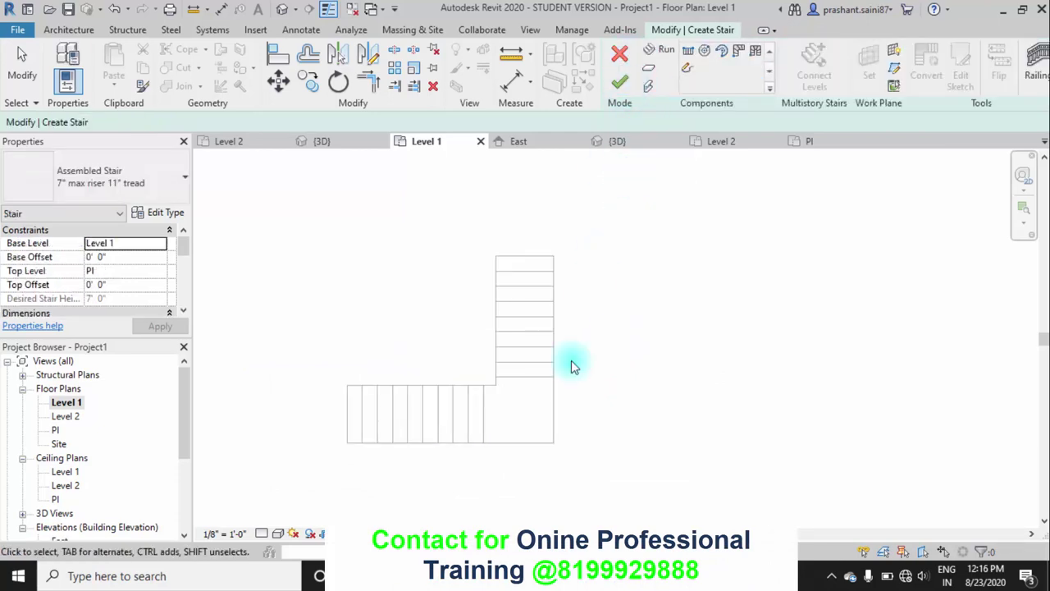
Finish the stair with nothing sketched, confirm deleting the empty stair, and clear the line selection
click(622, 82)
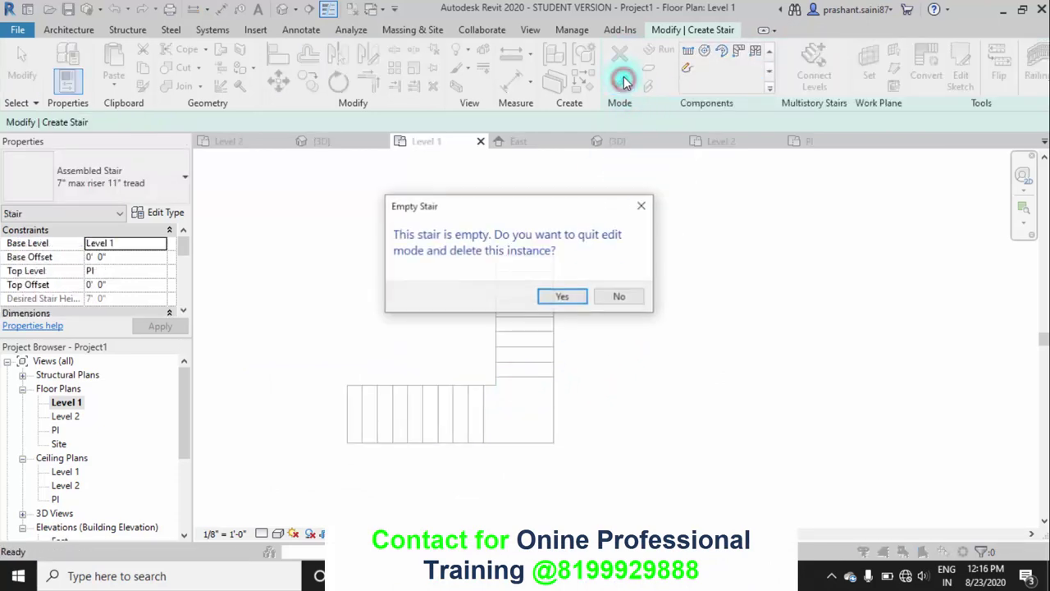
click(612, 295)
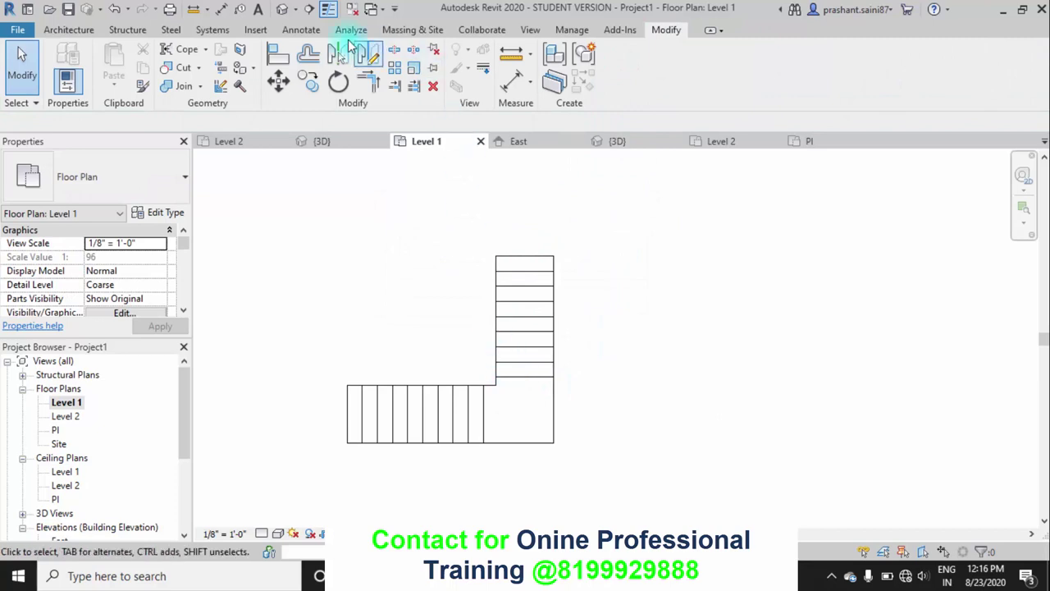
click(530, 442)
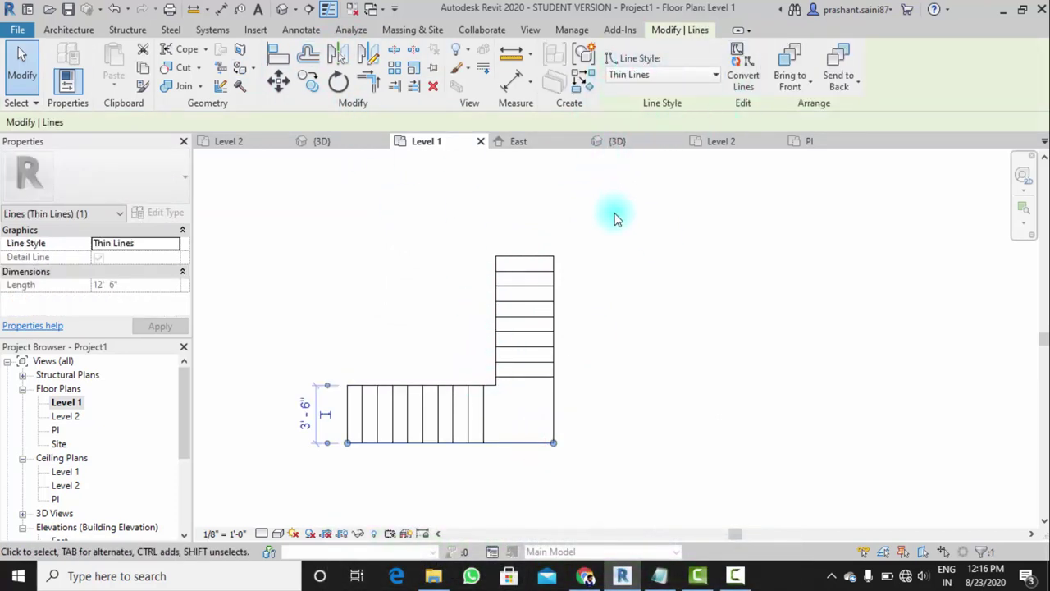
click(617, 218)
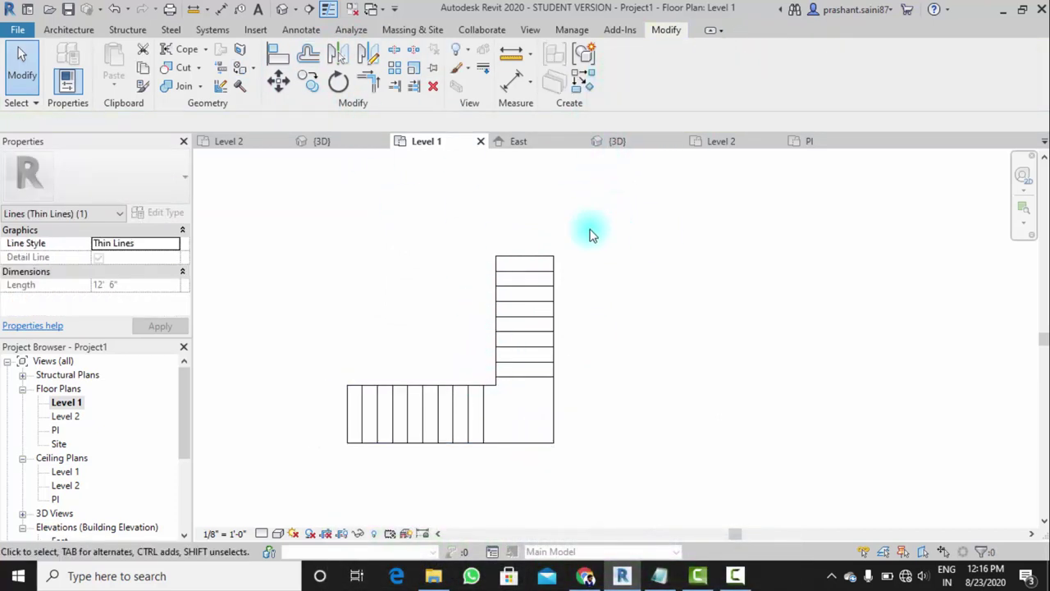
Round the outer corner of the L-shaped outline with a fillet-arc detail line
click(305, 31)
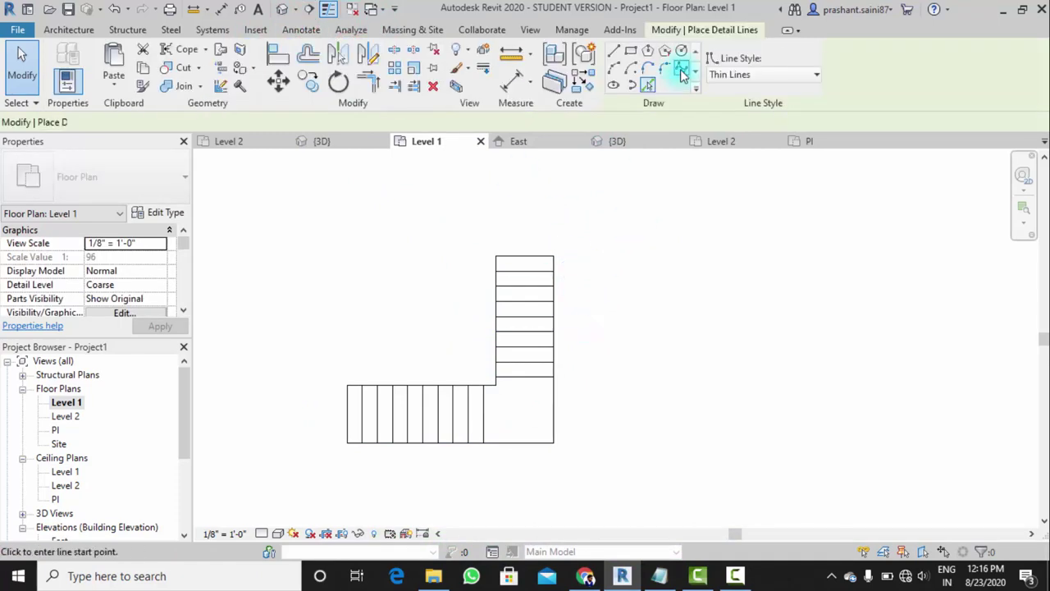
click(664, 68)
scroll(540, 454, up, 3)
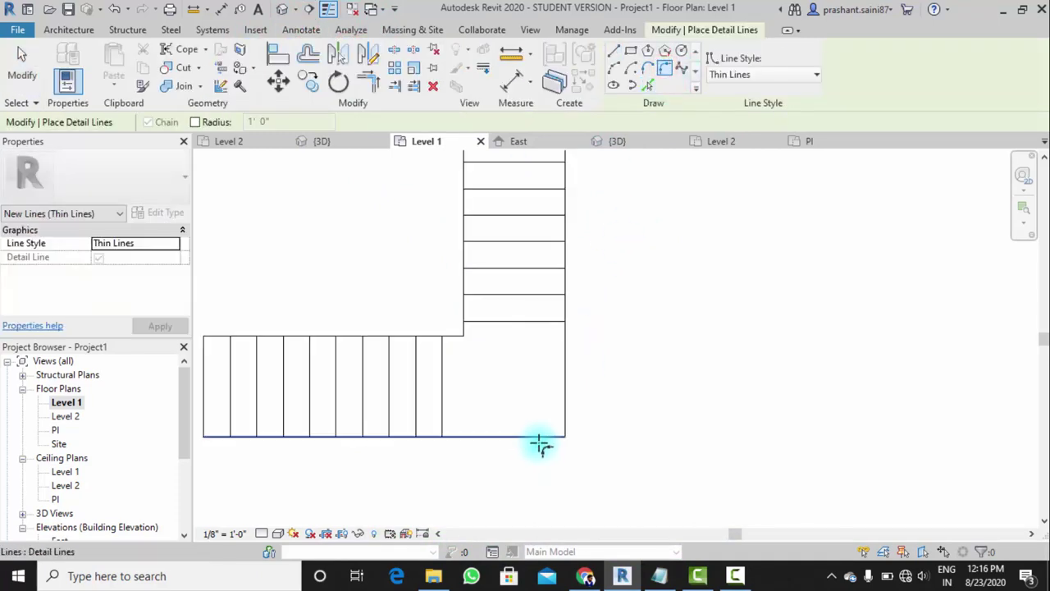
click(540, 437)
click(564, 402)
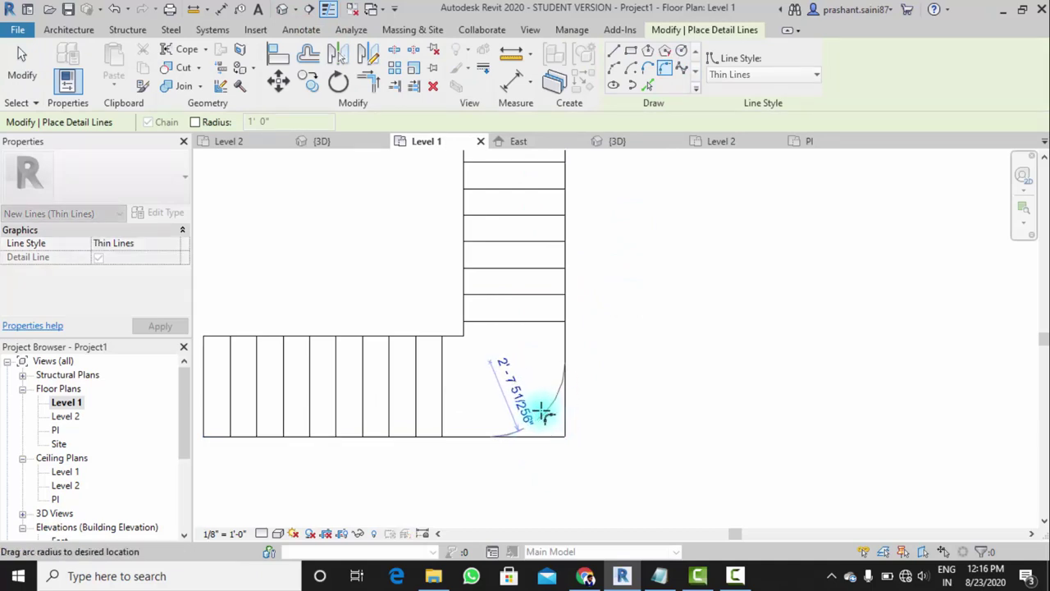
click(563, 422)
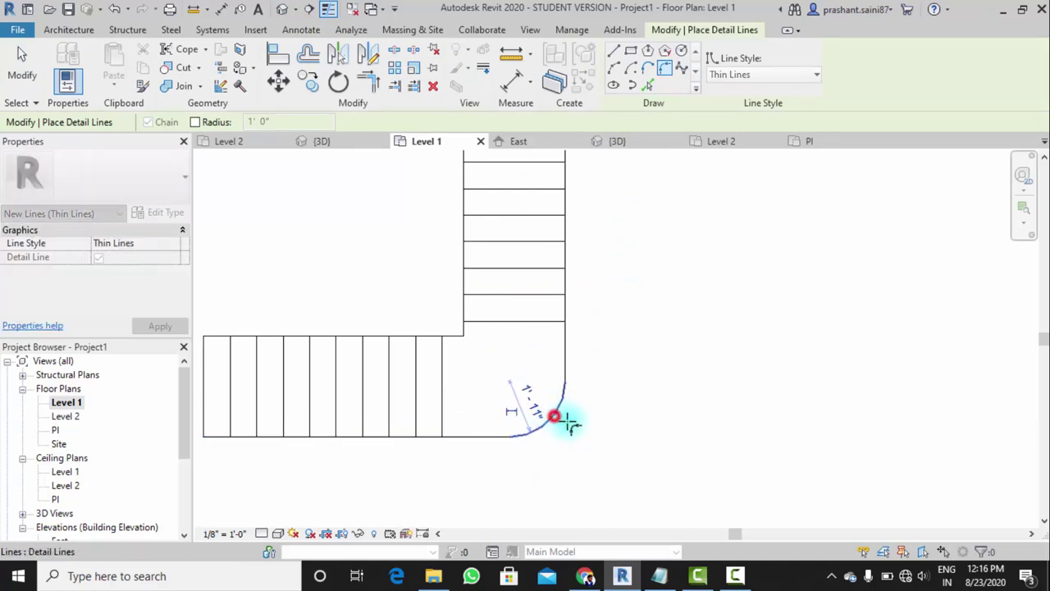
Round the inner corner with a fillet arc, then exit the detail line tool
scroll(462, 336, up, 2)
click(462, 336)
click(462, 334)
scroll(463, 328, up, 2)
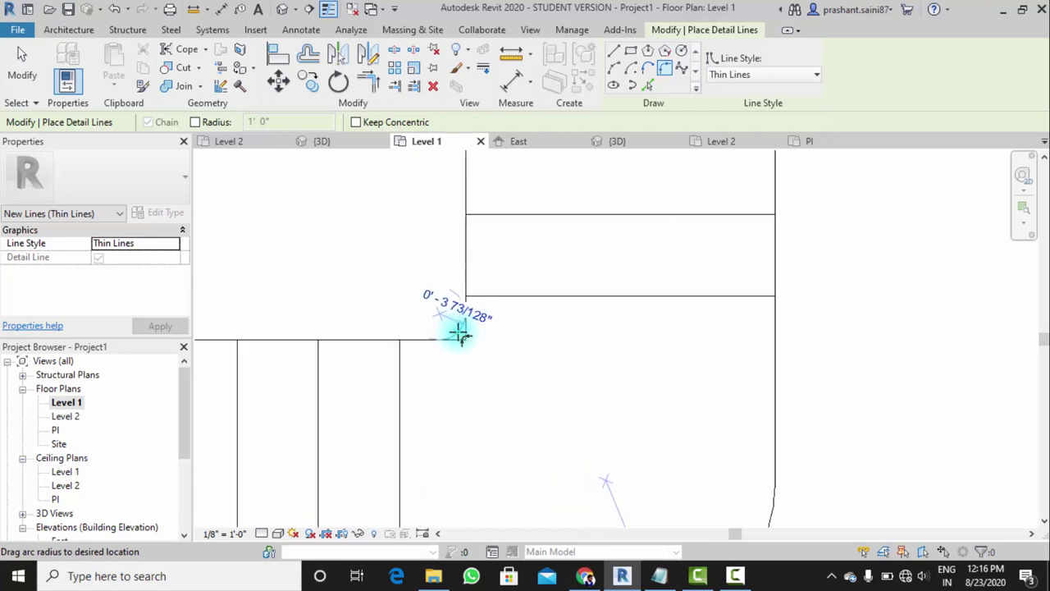
scroll(462, 324, up, 1)
scroll(462, 322, up, 1)
scroll(462, 321, up, 3)
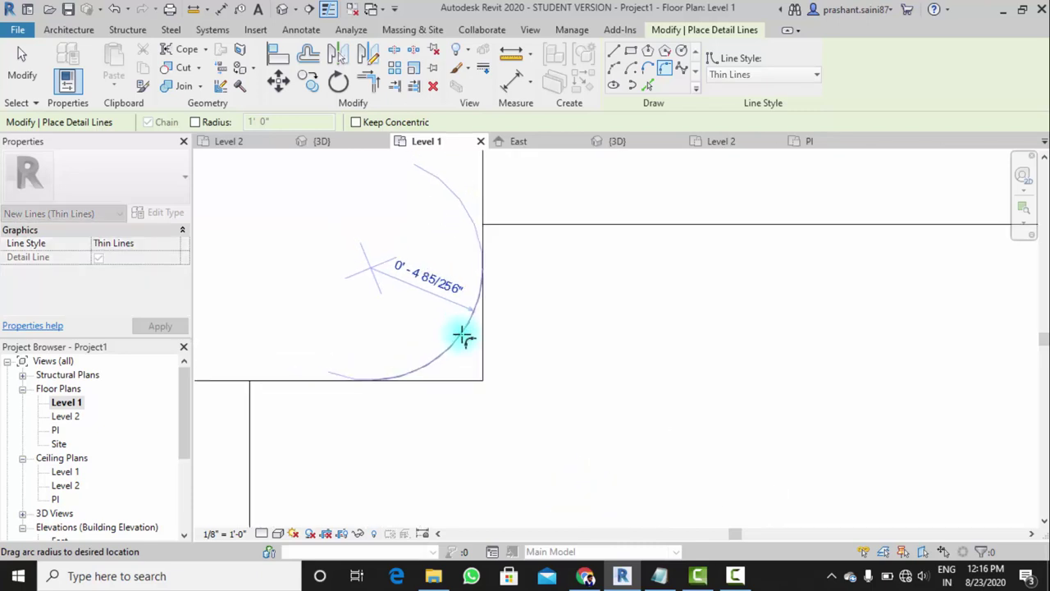
click(457, 322)
scroll(534, 328, down, 2)
scroll(499, 298, down, 2)
key(Escape)
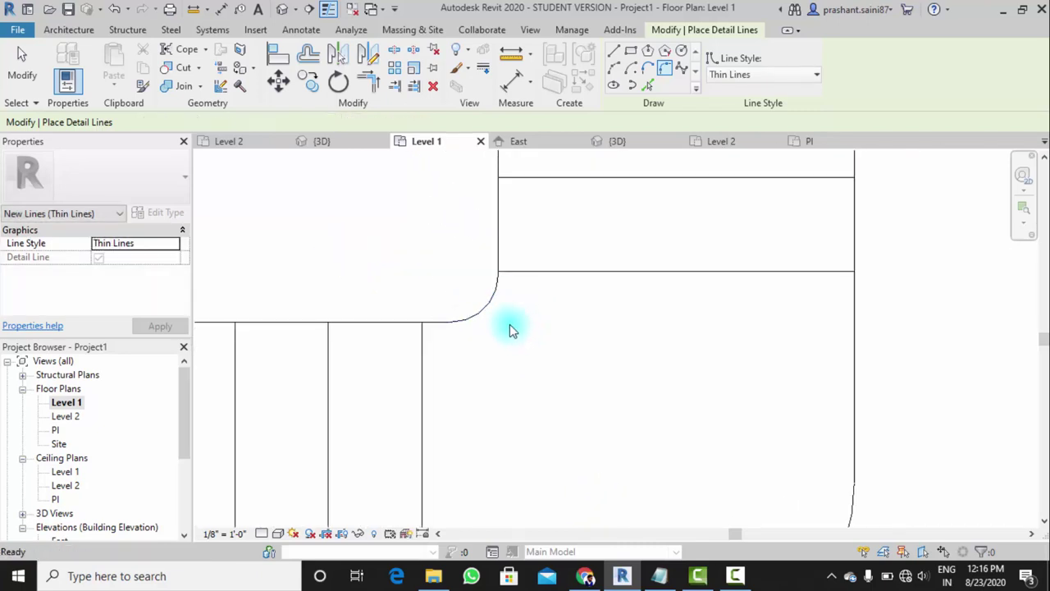
key(Escape)
scroll(537, 359, down, 2)
scroll(615, 433, down, 2)
scroll(574, 390, up, 2)
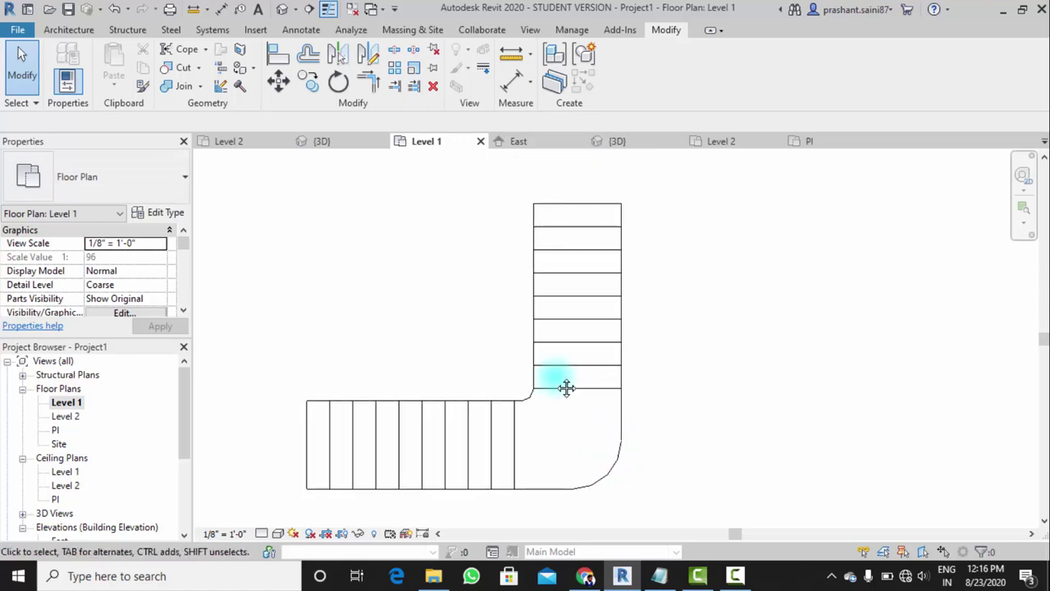
click(74, 33)
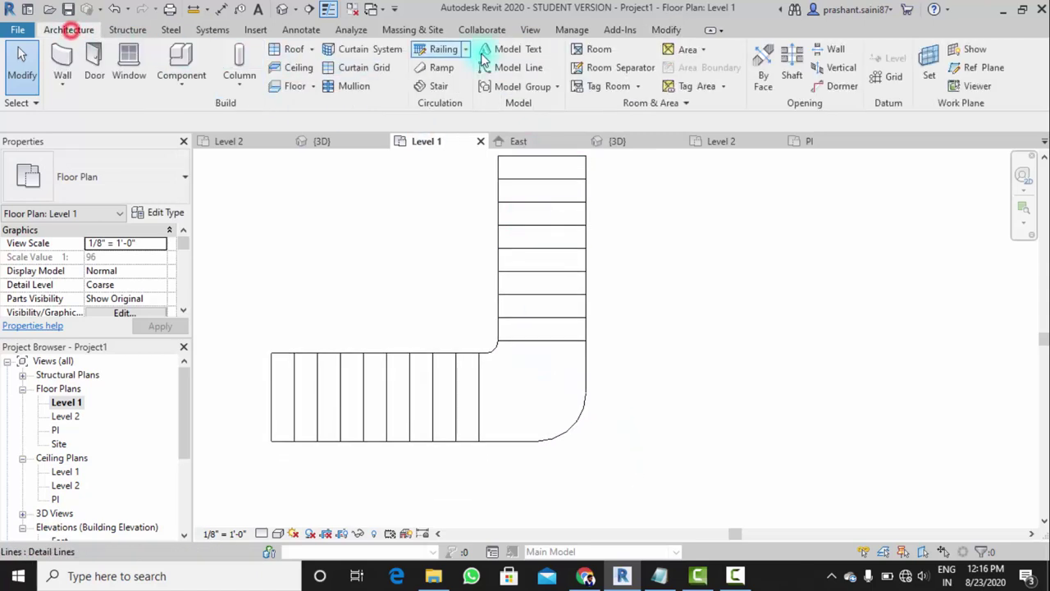
Start a sketched stair run using the inner and outer outline edges and both corner arcs as boundaries
click(444, 88)
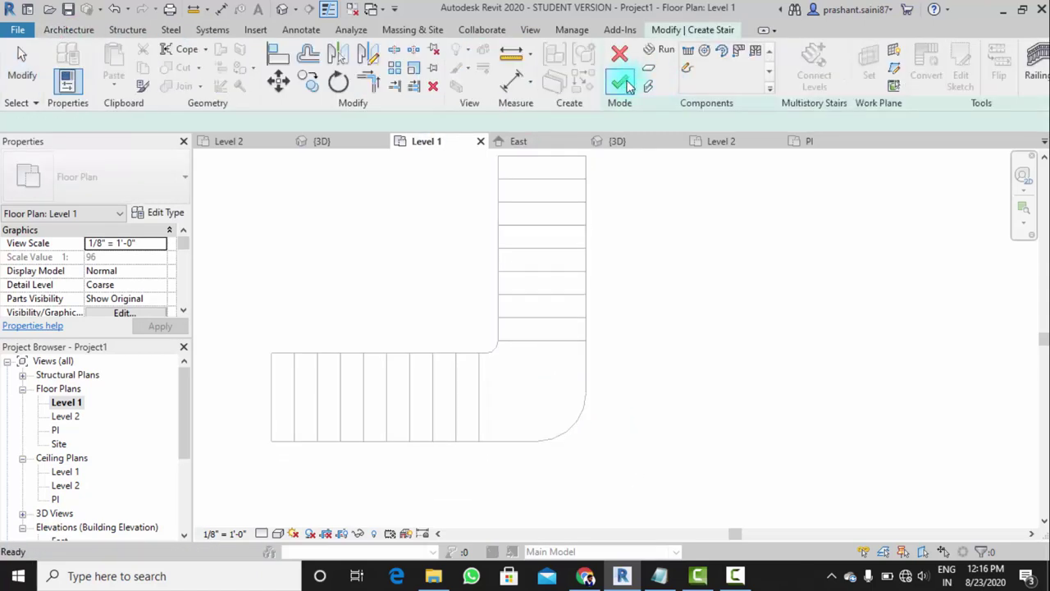
click(687, 70)
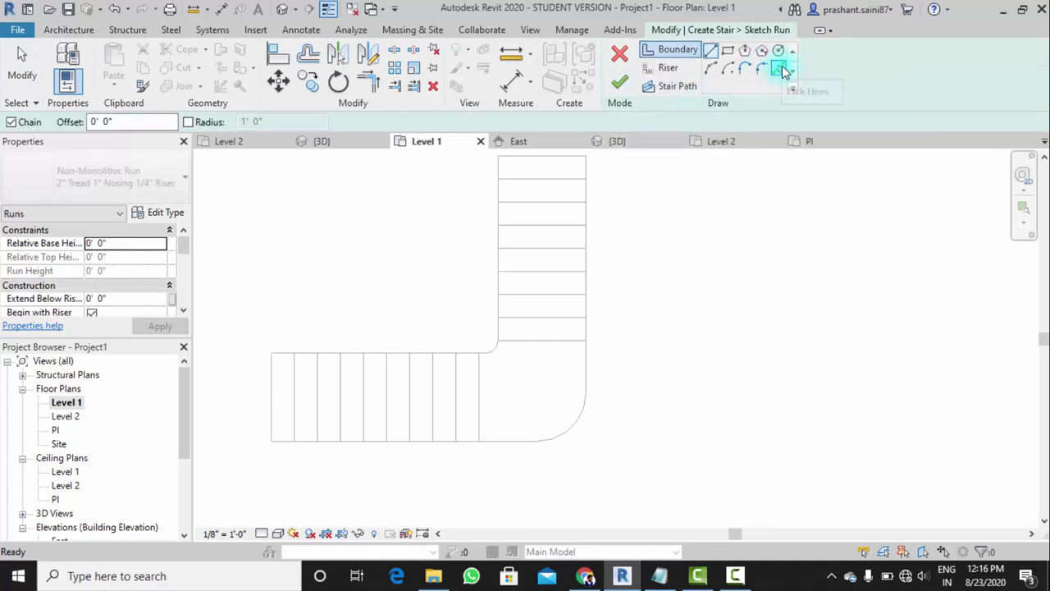
click(782, 70)
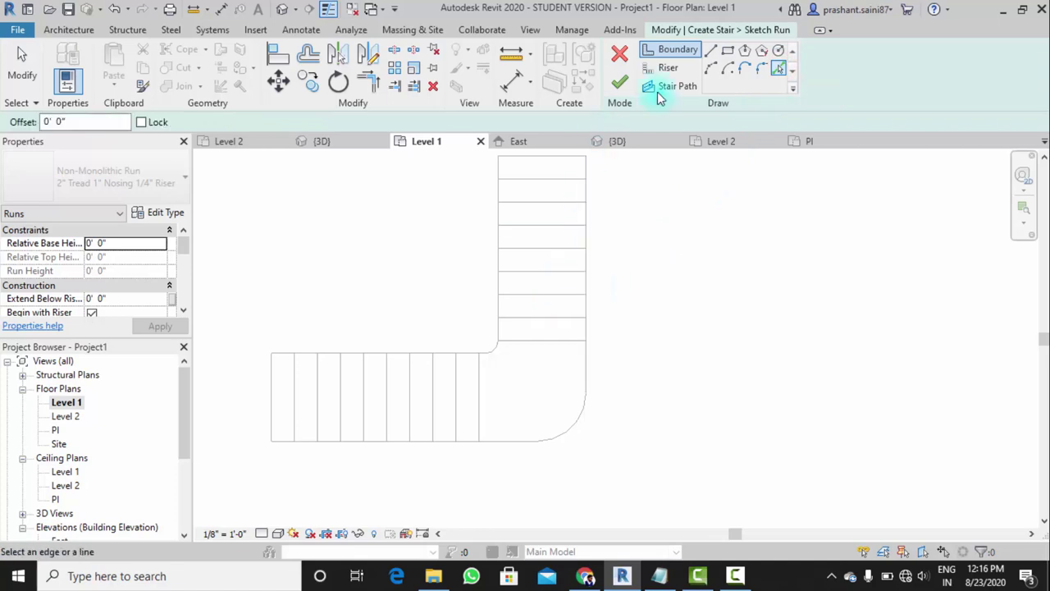
click(334, 337)
click(496, 309)
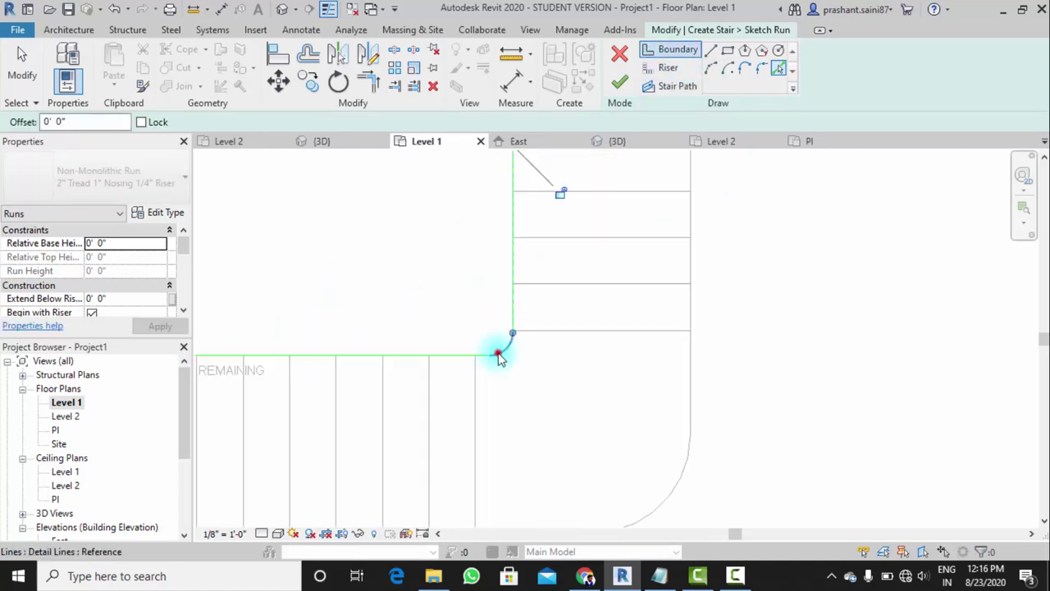
click(499, 351)
click(352, 437)
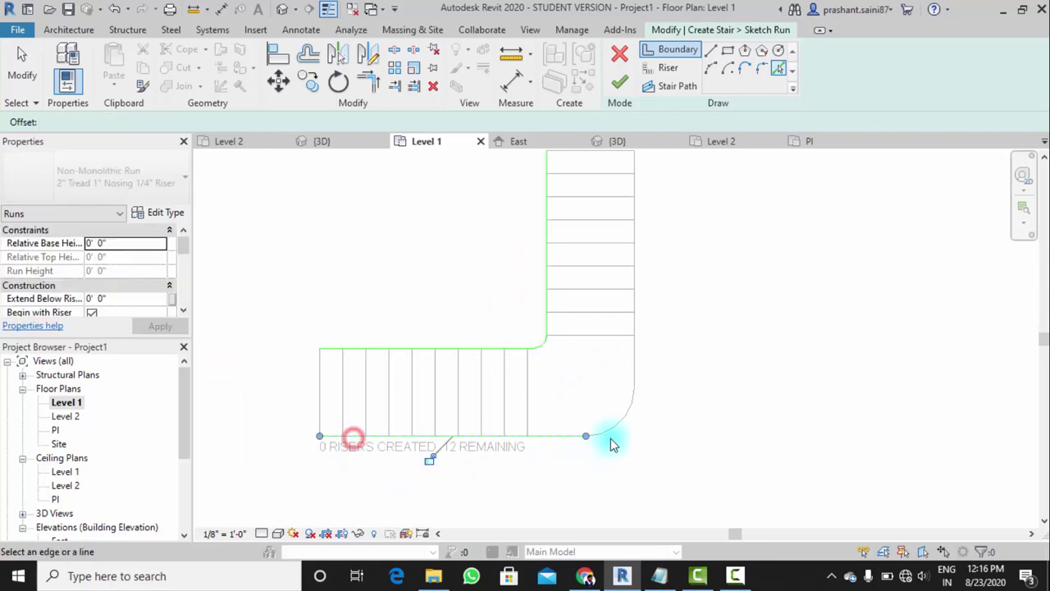
click(609, 430)
click(637, 371)
middle_drag(720, 305, 625, 323)
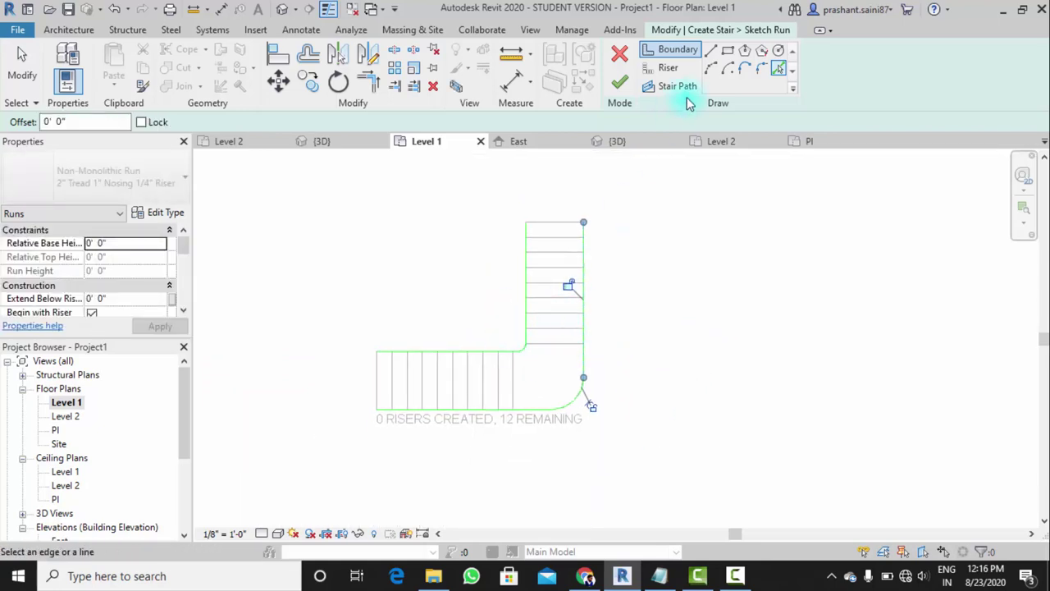
Pick the ten tread lines along the lower run as riser lines
click(669, 69)
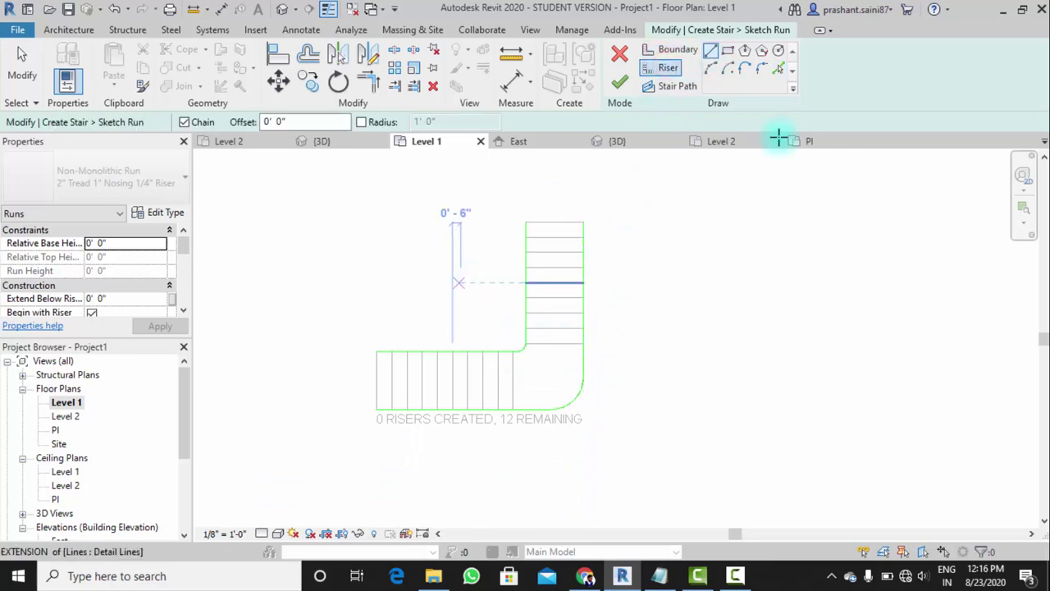
click(779, 70)
click(525, 385)
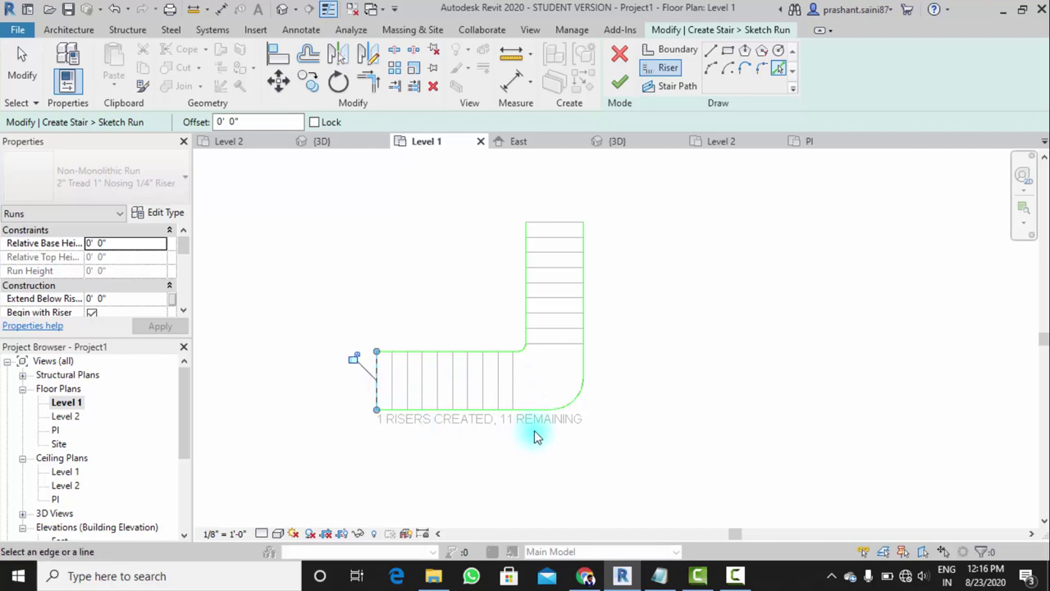
scroll(533, 431, up, 3)
middle_drag(430, 422, 580, 462)
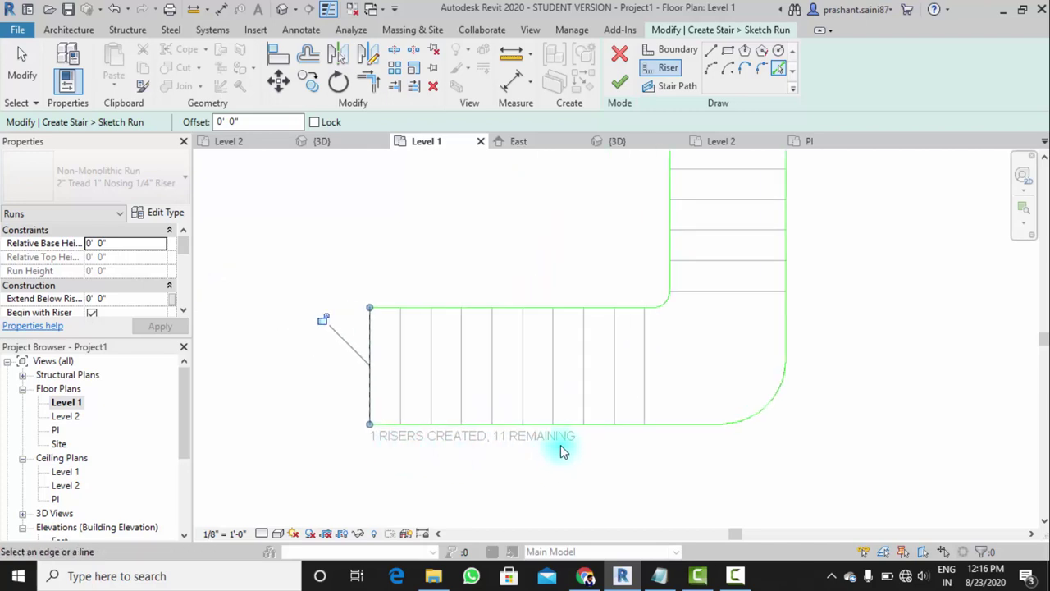
click(401, 386)
click(431, 387)
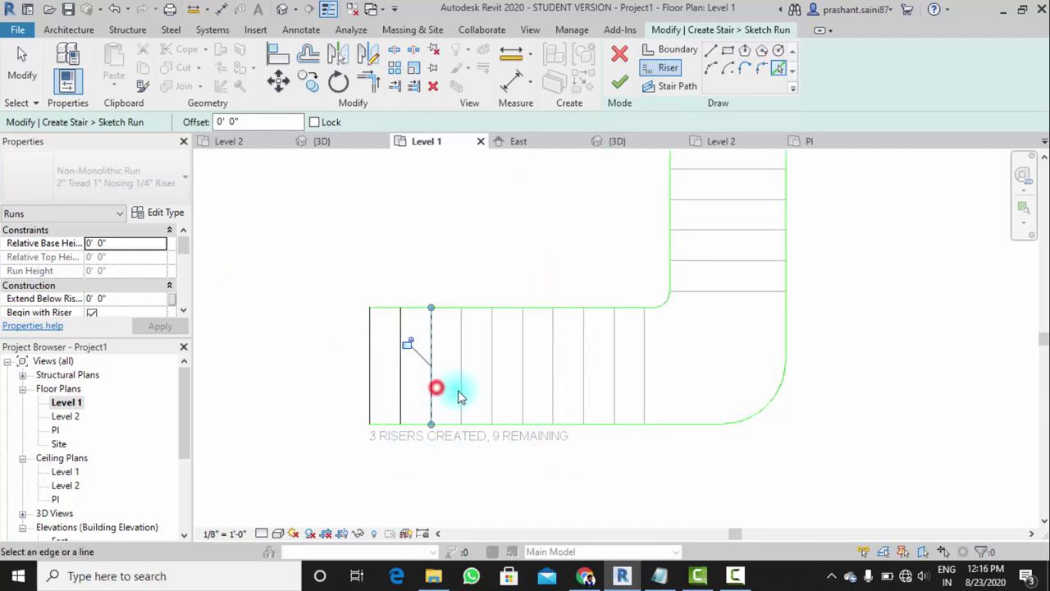
click(461, 387)
click(492, 392)
click(522, 400)
click(553, 394)
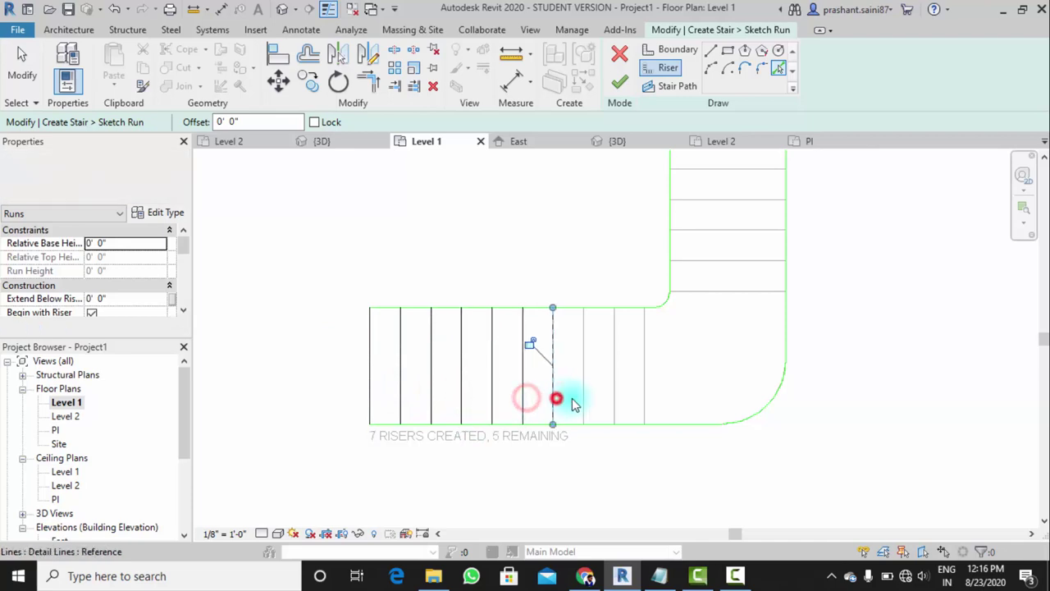
click(583, 397)
click(614, 397)
middle_drag(640, 400, 699, 386)
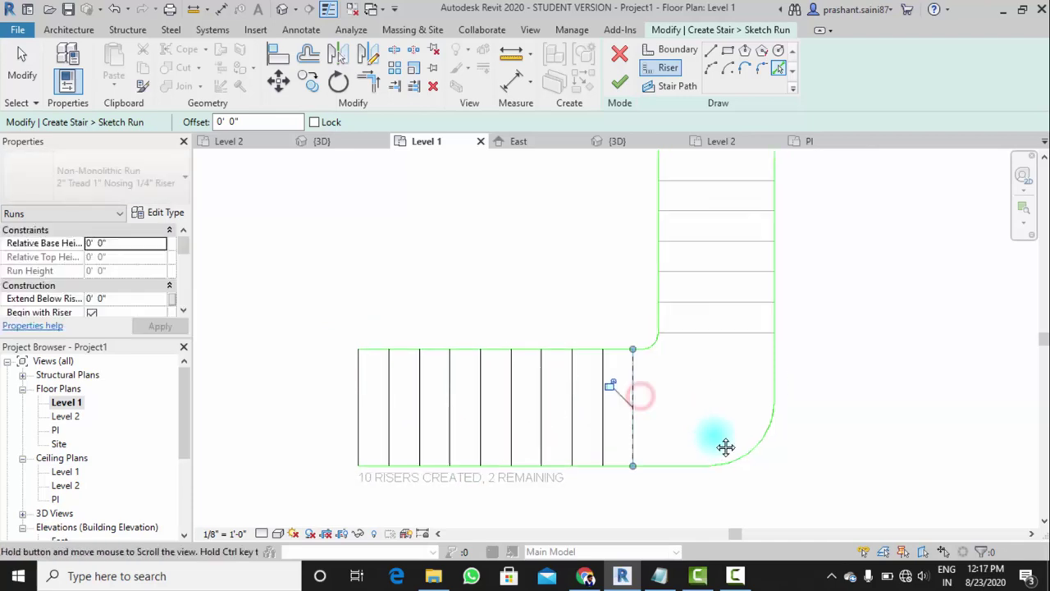
click(708, 361)
Add the upper run's riser line, bringing the sketch to 19 risers created
middle_drag(711, 466, 657, 370)
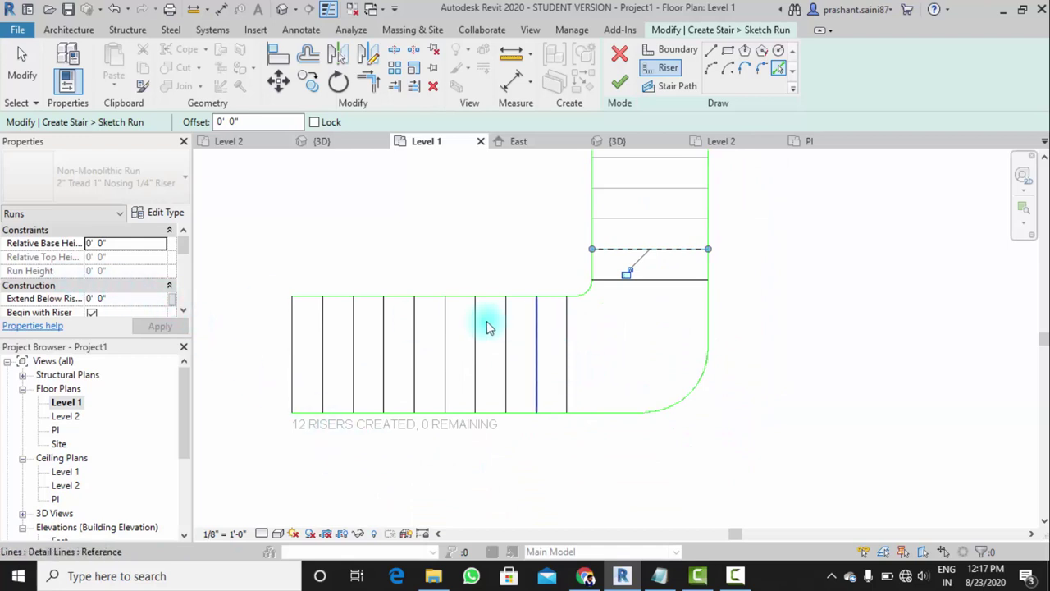
scroll(525, 364, down, 2)
middle_drag(525, 363, 540, 445)
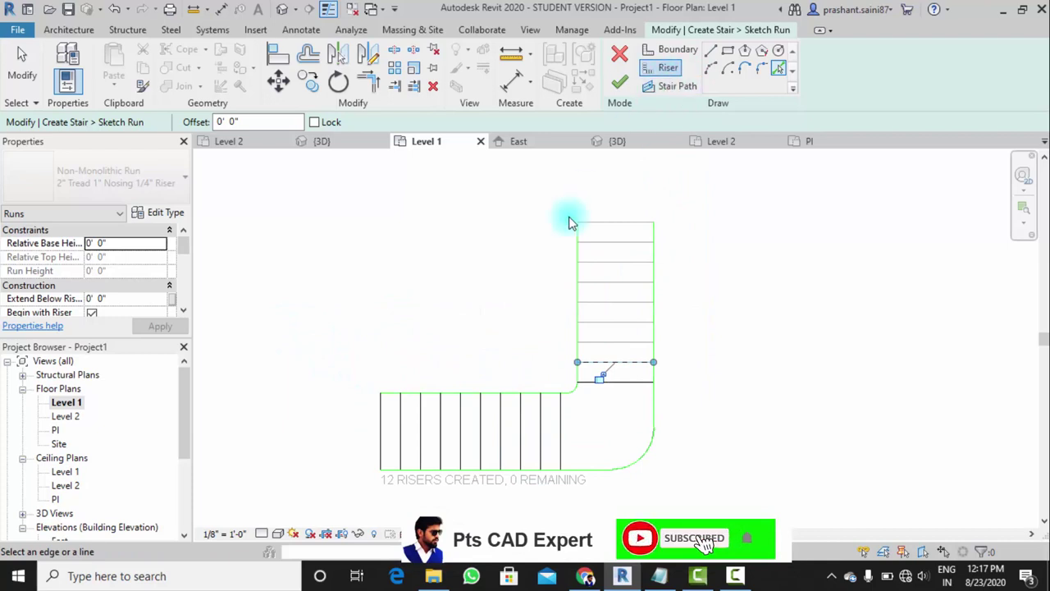
mouse_move(183, 261)
mouse_down()
mouse_move(184, 307)
mouse_move(184, 243)
mouse_up()
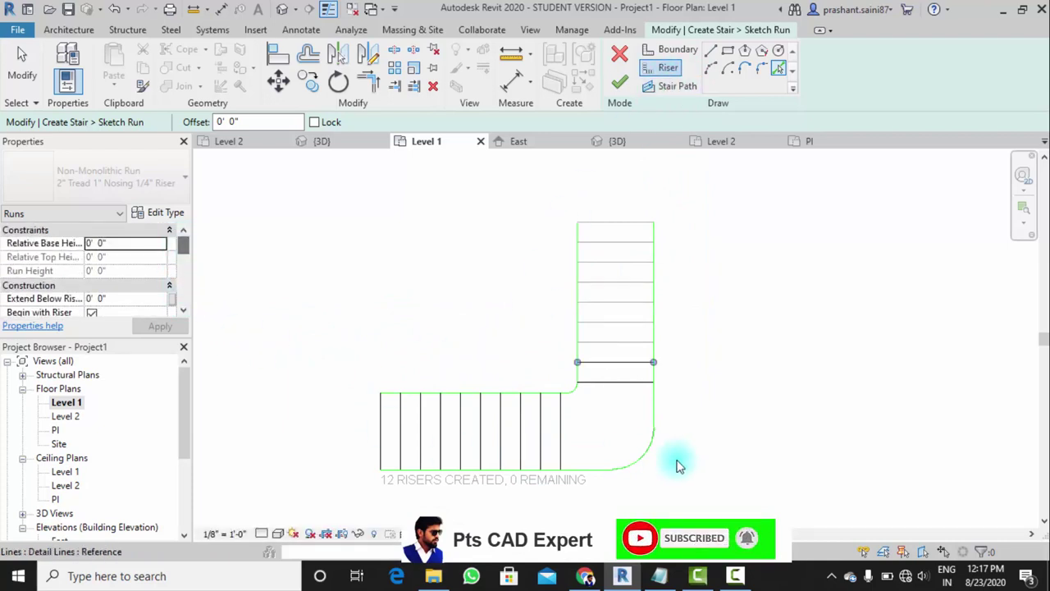
scroll(646, 369, up, 2)
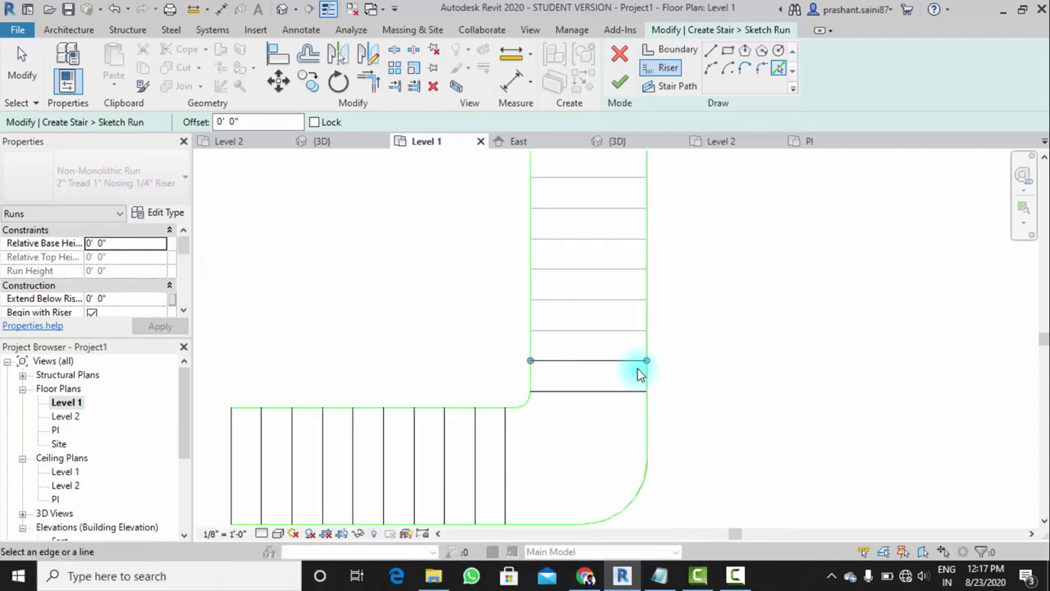
scroll(641, 374, up, 2)
scroll(493, 361, down, 2)
middle_drag(539, 265, 583, 111)
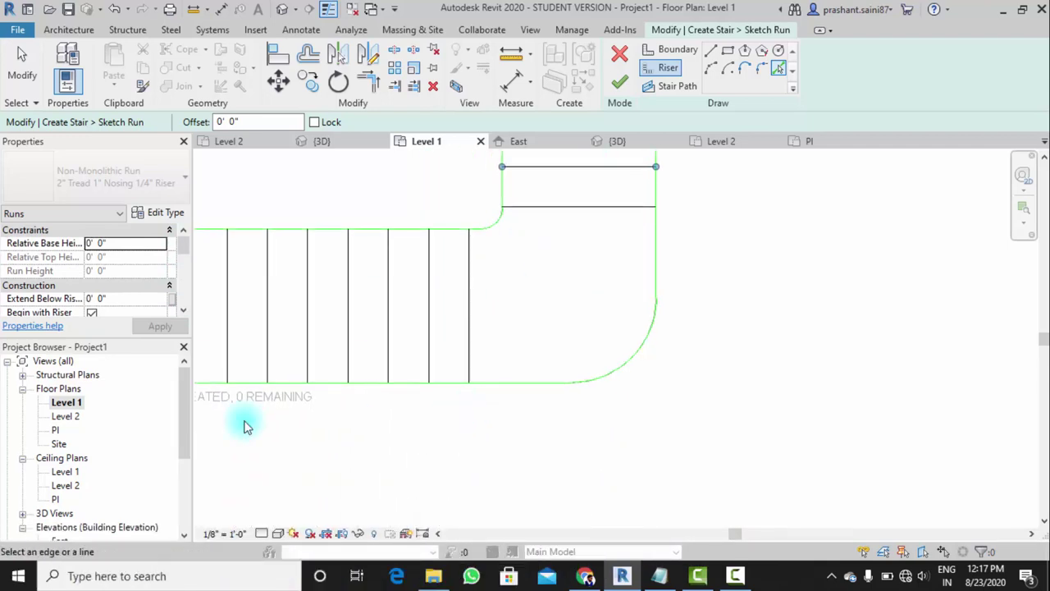
mouse_move(246, 427)
middle_down()
mouse_move(419, 424)
mouse_move(419, 402)
middle_up()
scroll(403, 413, down, 2)
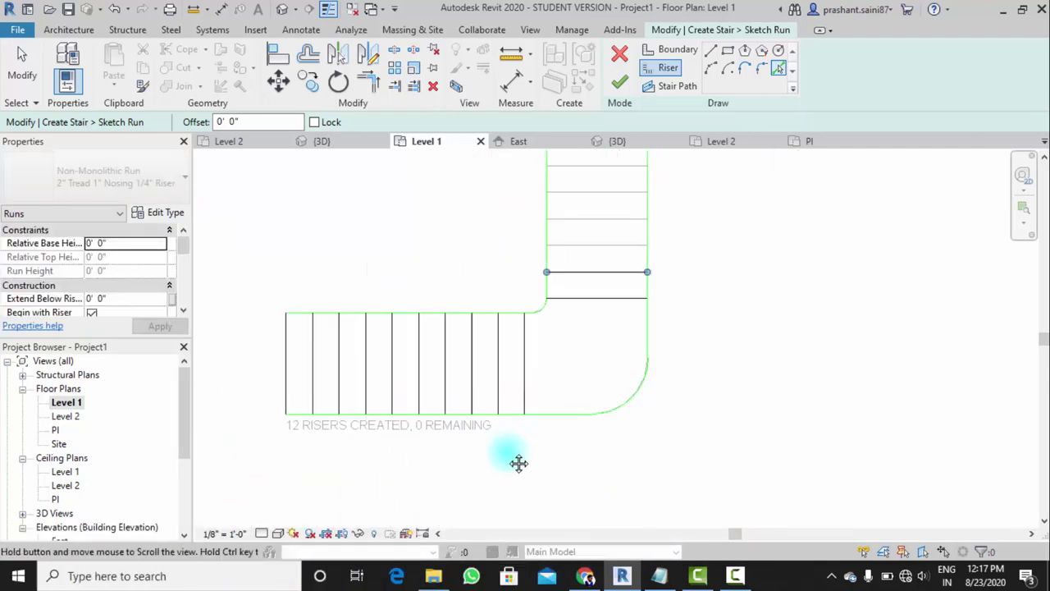
scroll(579, 352, up, 2)
scroll(424, 489, down, 1)
middle_drag(462, 439, 478, 413)
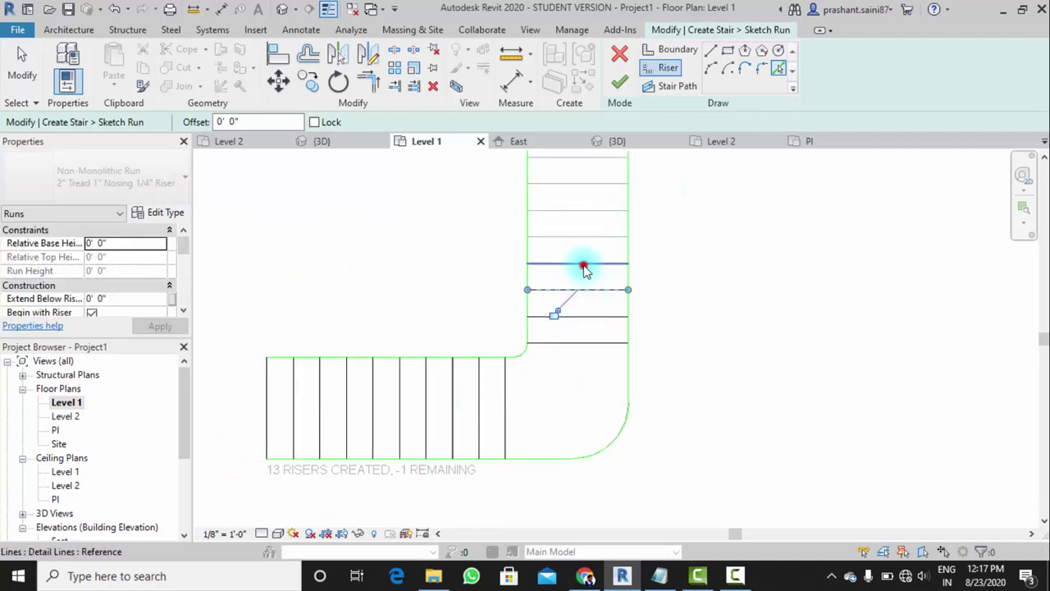
click(589, 185)
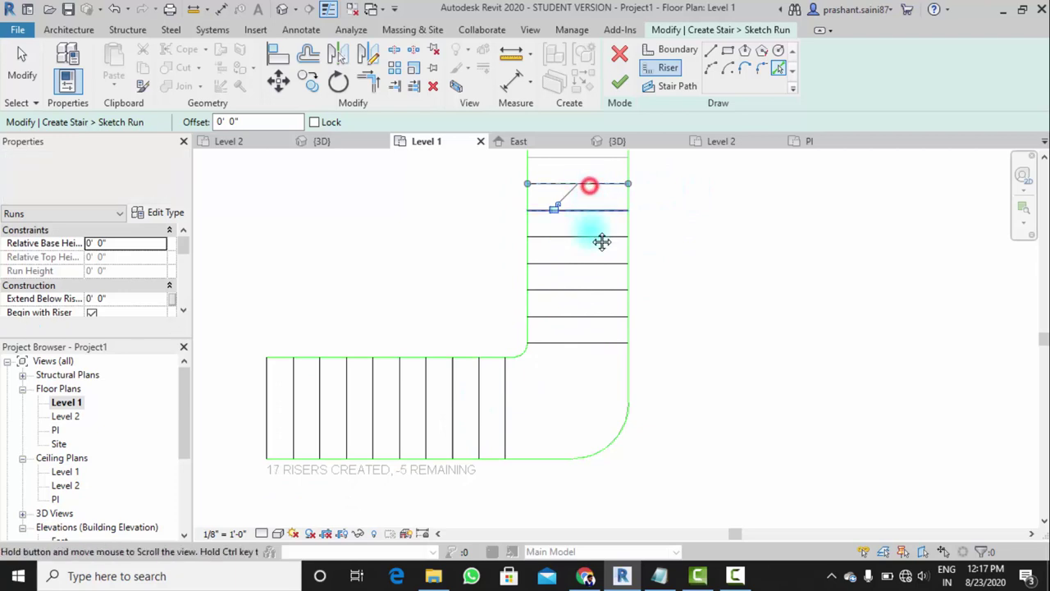
ctrl+scroll(609, 424, up, 1)
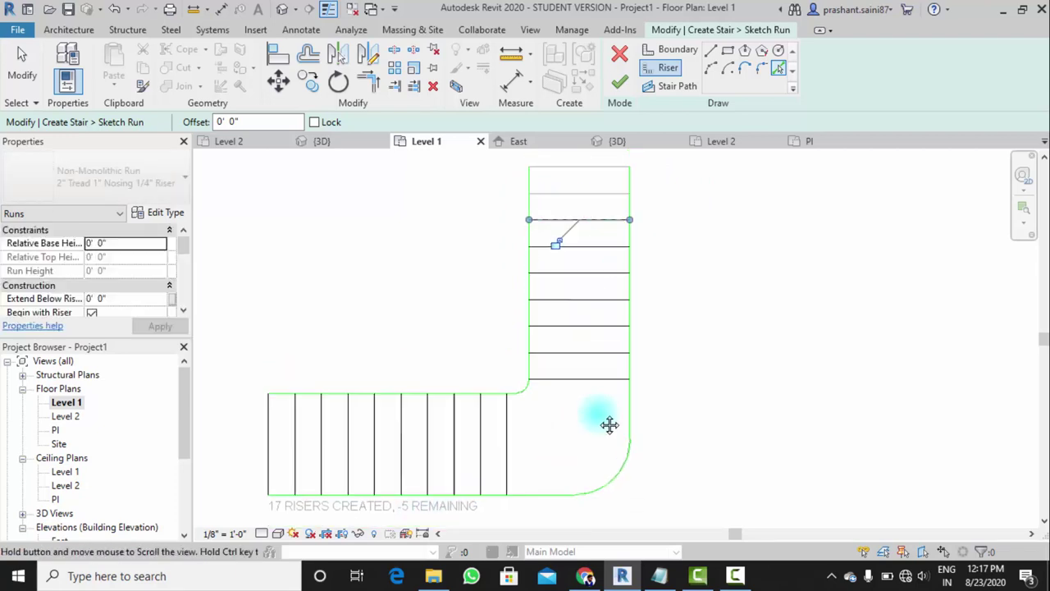
ctrl+scroll(575, 368, up, 4)
scroll(605, 300, down, 3)
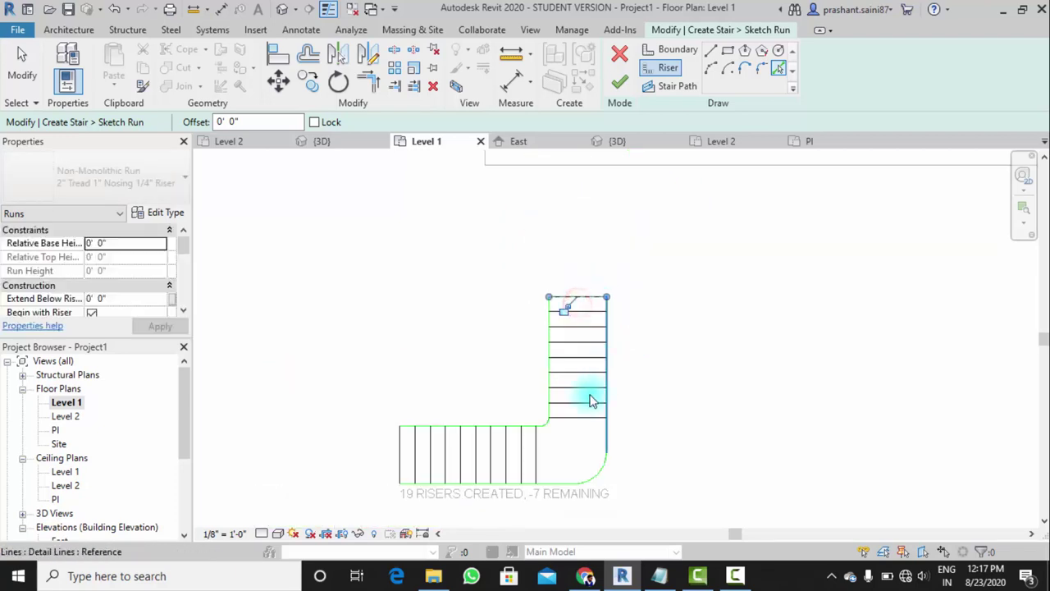
scroll(588, 408, up, 3)
scroll(612, 364, down, 1)
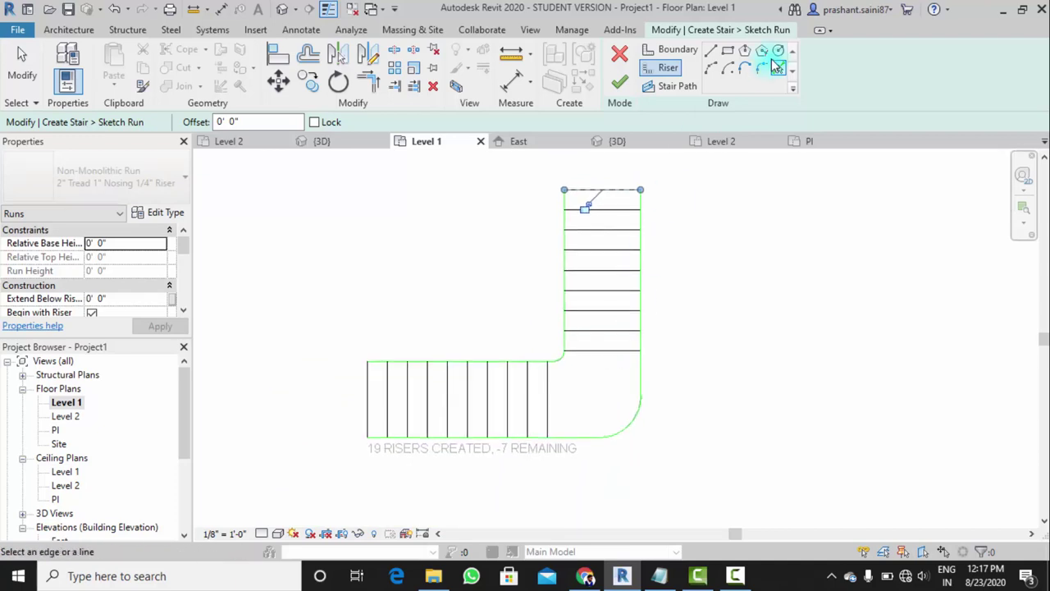
Draw the stair path through the riser midpoints as horizontal and vertical lines joined at a corner
click(670, 87)
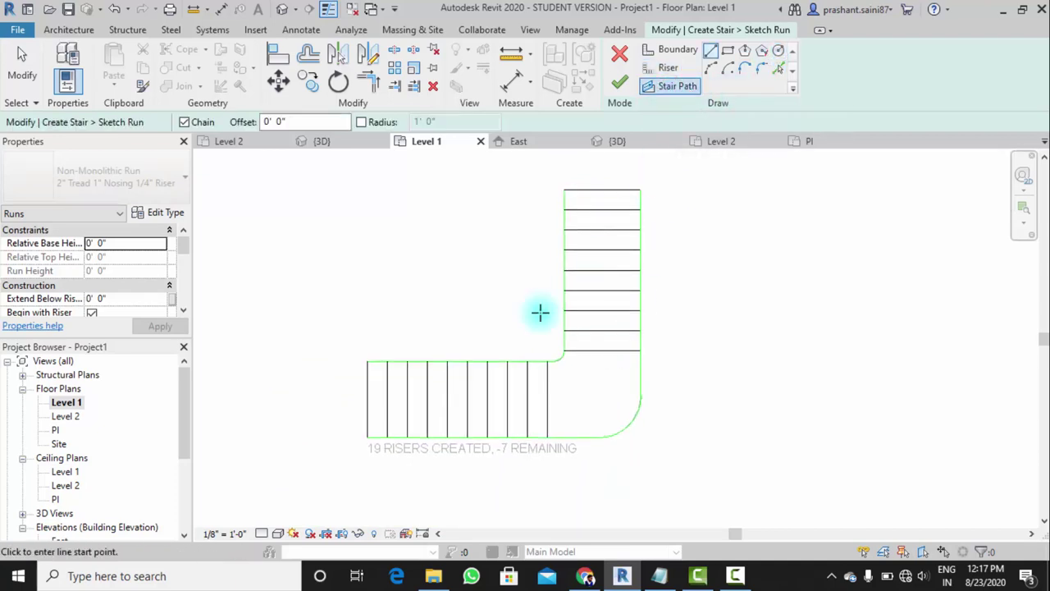
click(365, 403)
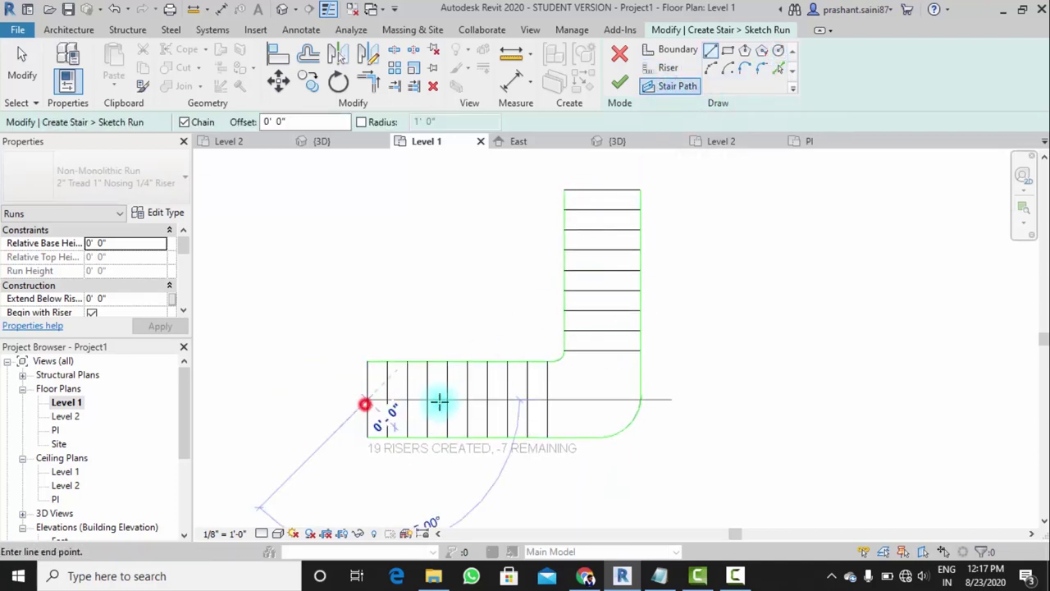
click(544, 401)
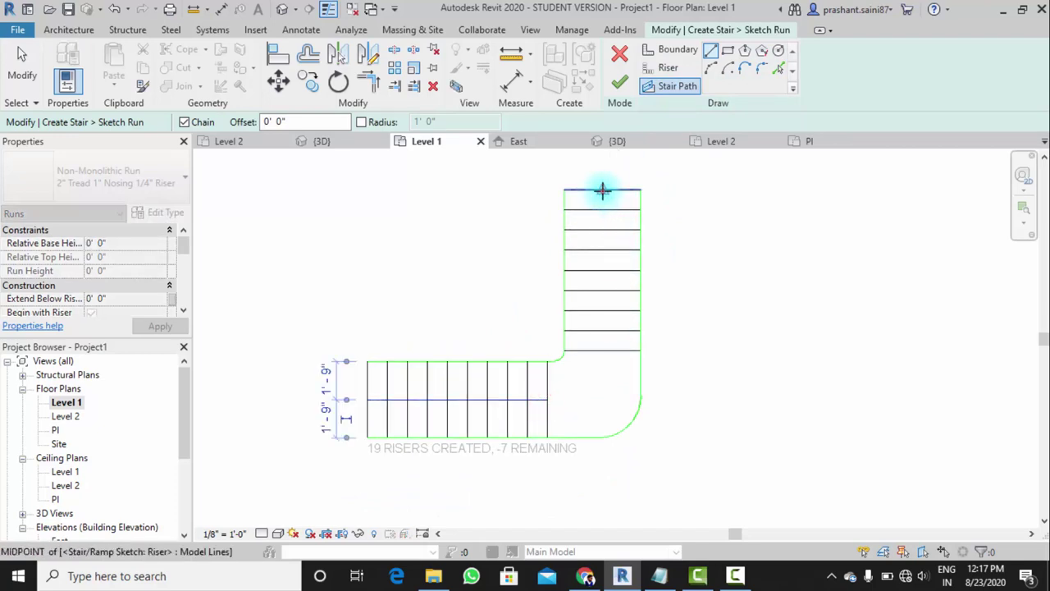
scroll(599, 351, up, 3)
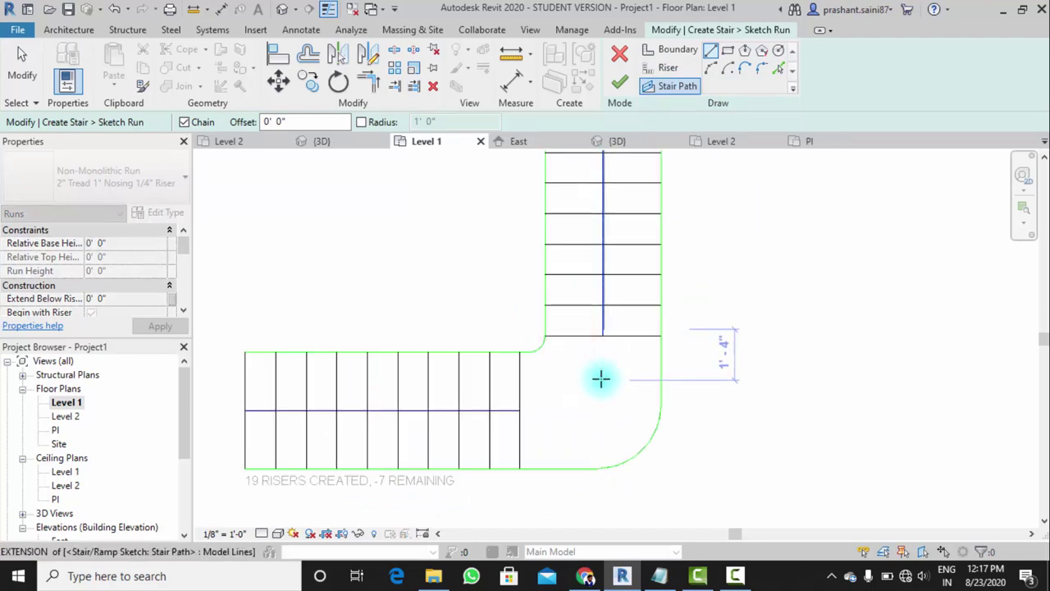
click(608, 350)
click(368, 85)
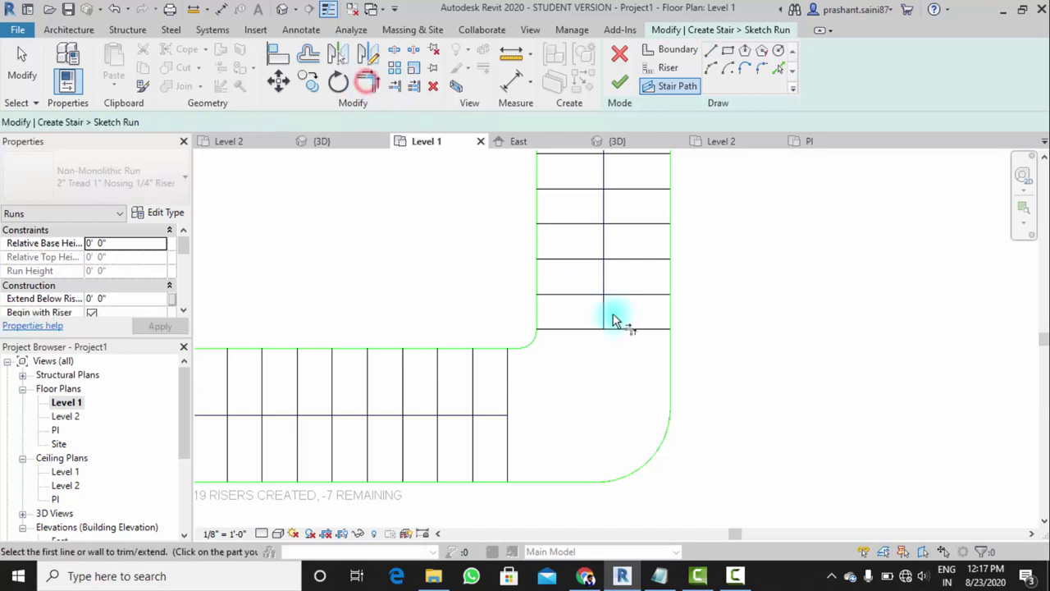
click(605, 310)
click(485, 419)
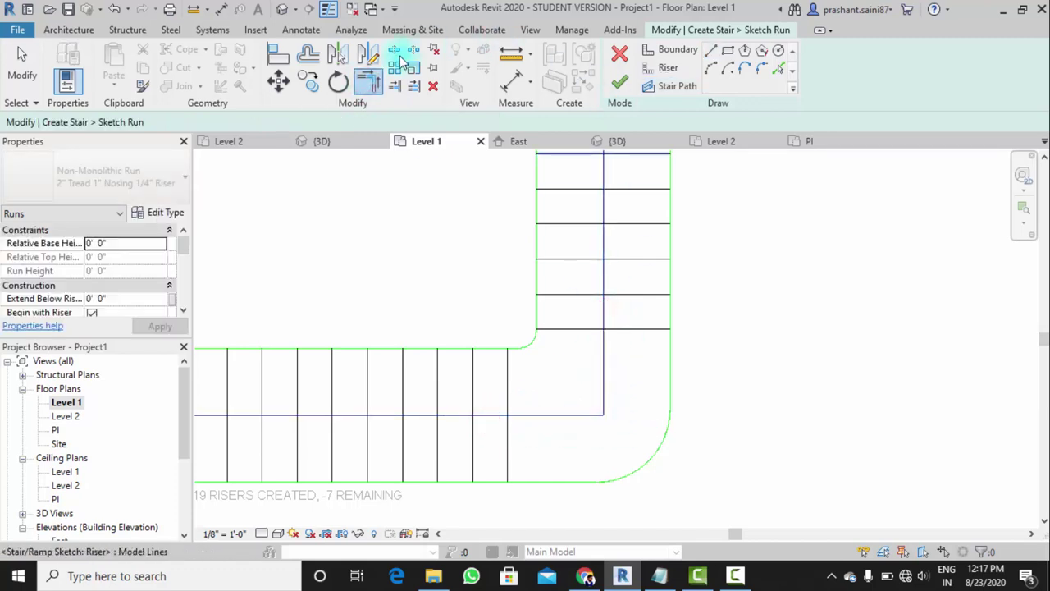
Round the stair path's corner with a fillet arc
click(764, 72)
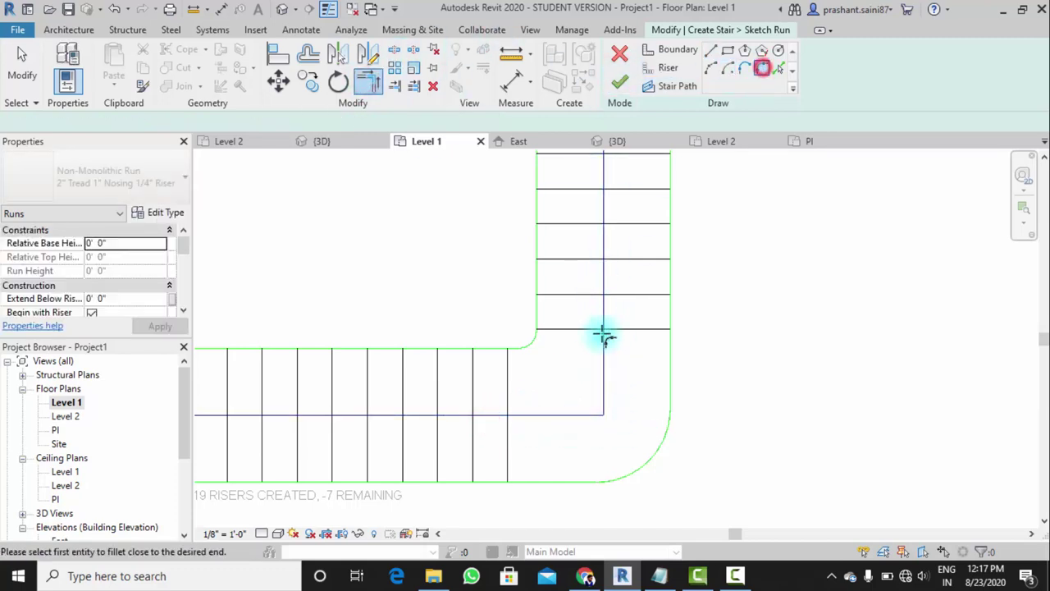
click(606, 380)
click(588, 416)
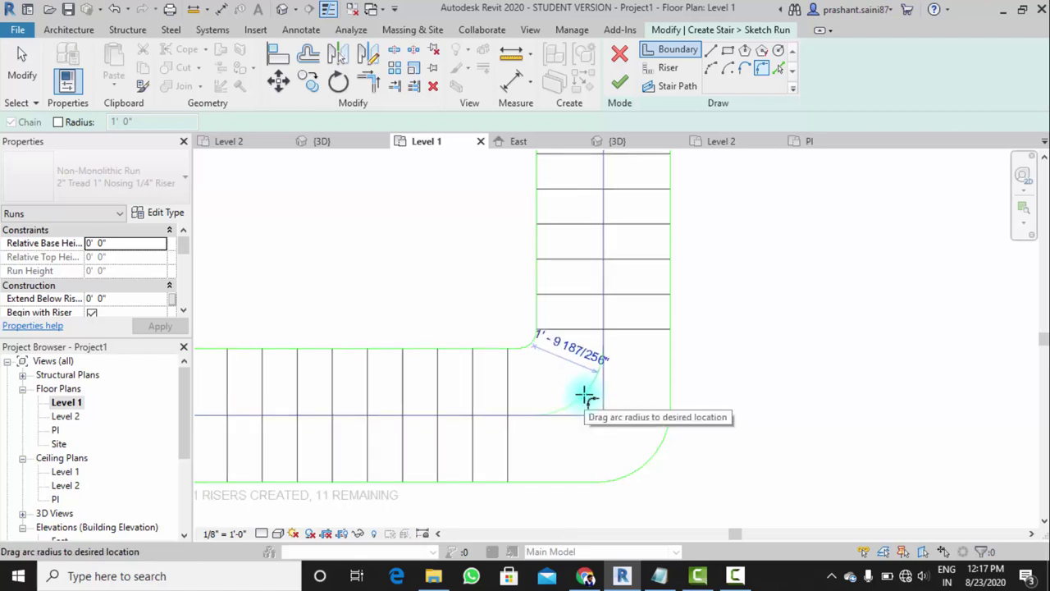
click(586, 397)
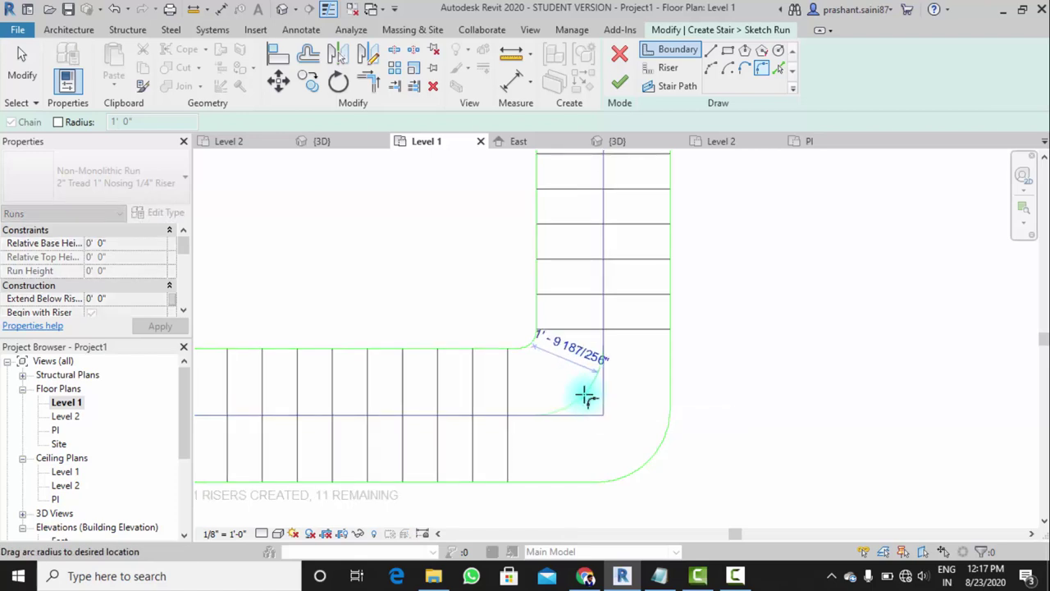
click(672, 94)
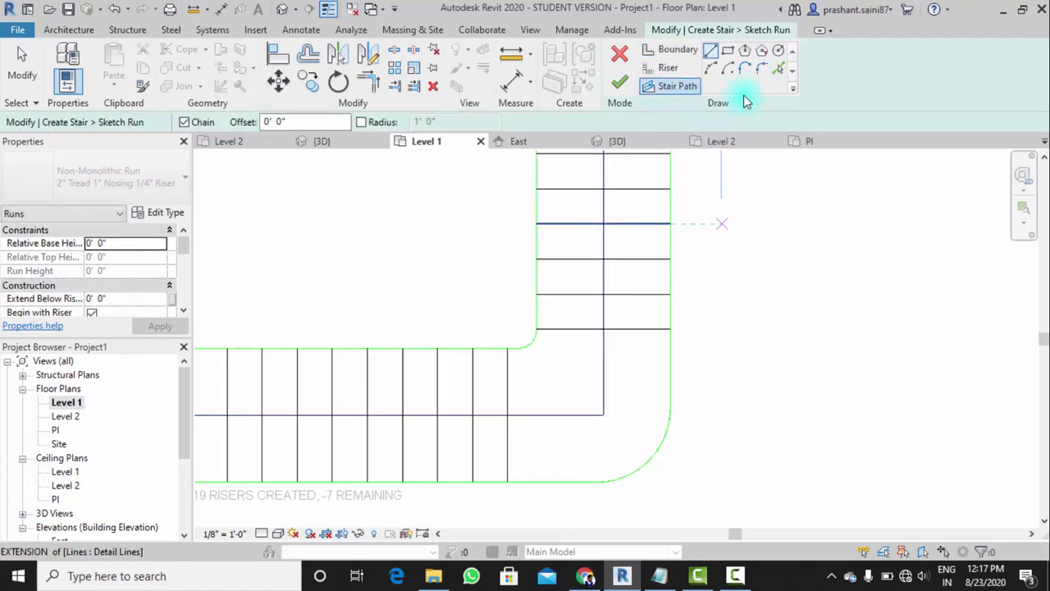
click(605, 391)
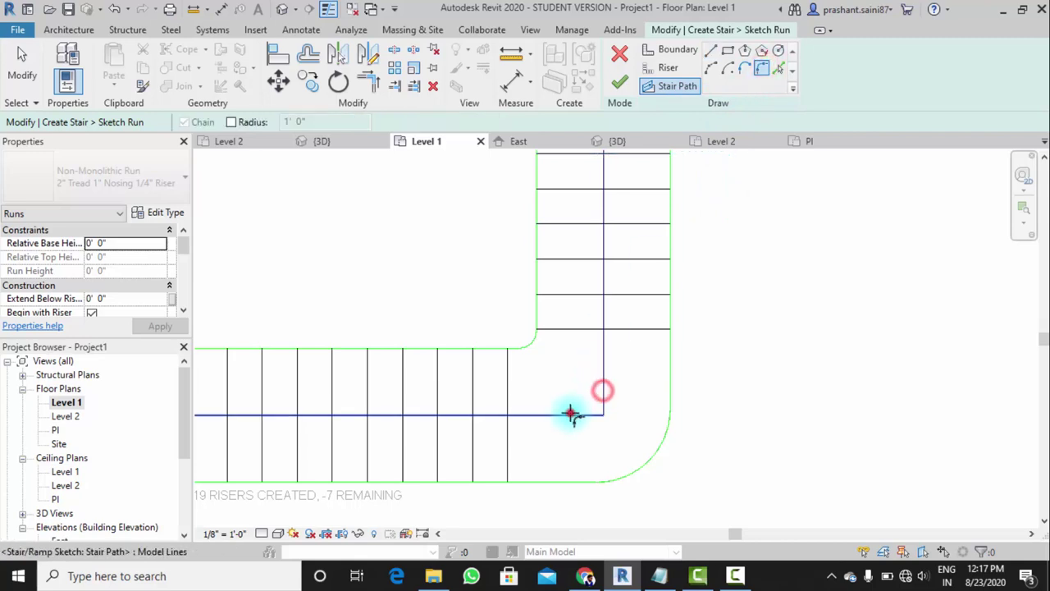
click(570, 415)
click(628, 401)
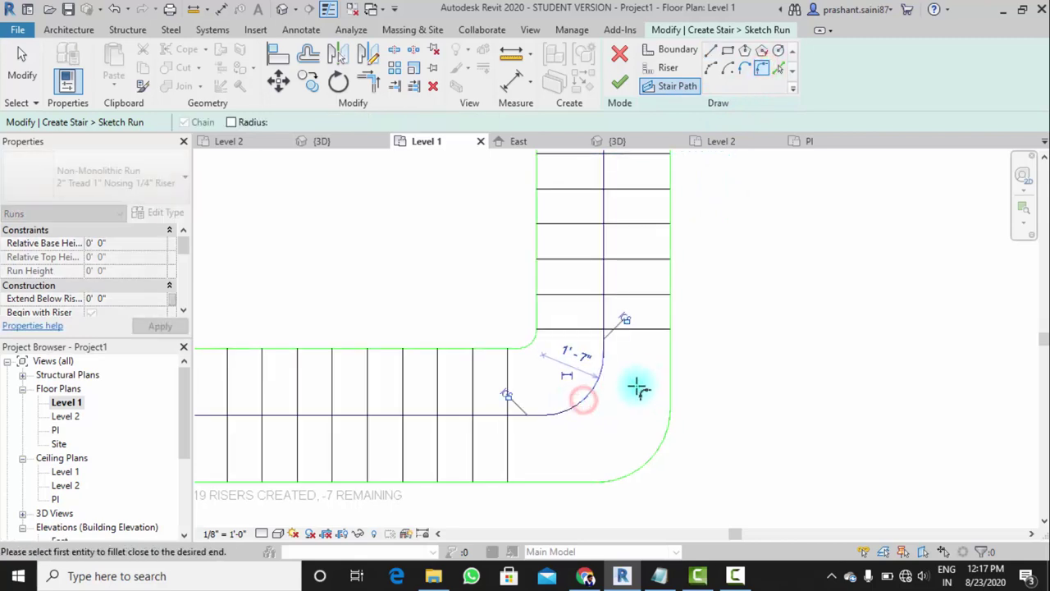
scroll(638, 391, down, 2)
scroll(594, 425, down, 1)
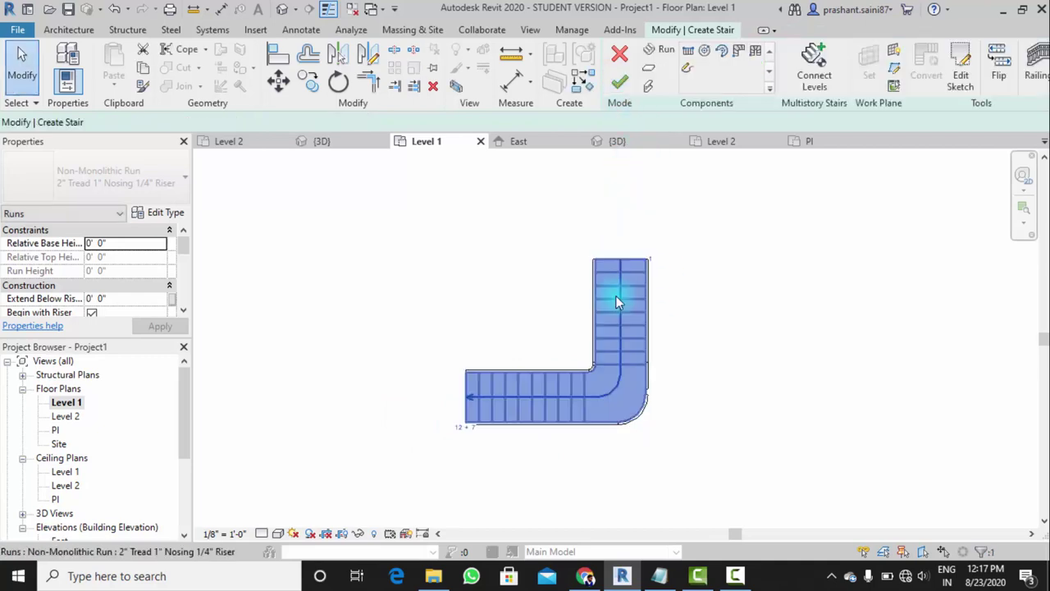
scroll(617, 292, down, 1)
scroll(621, 279, down, 1)
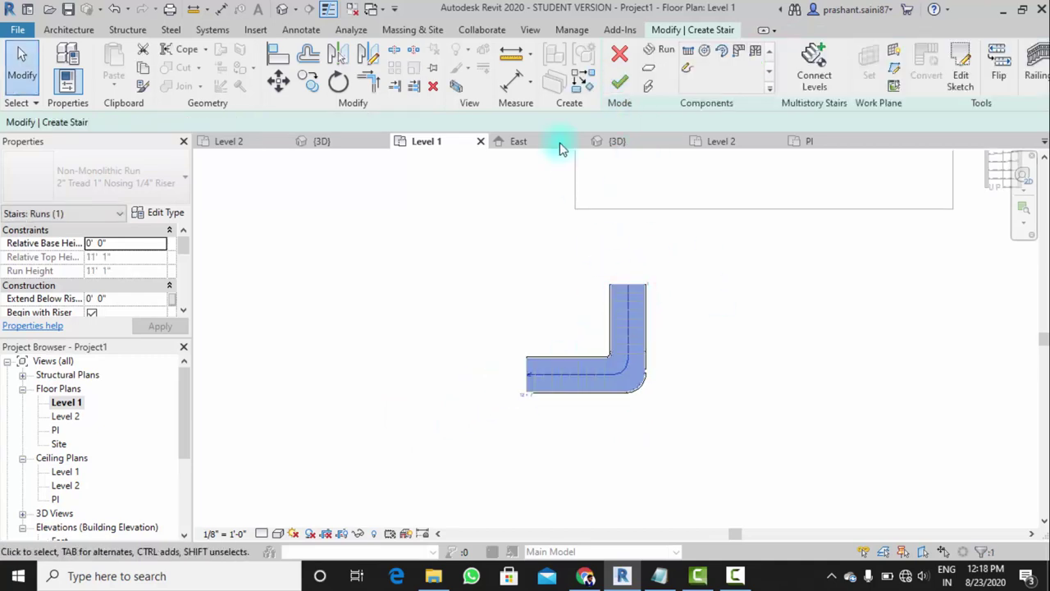
click(283, 10)
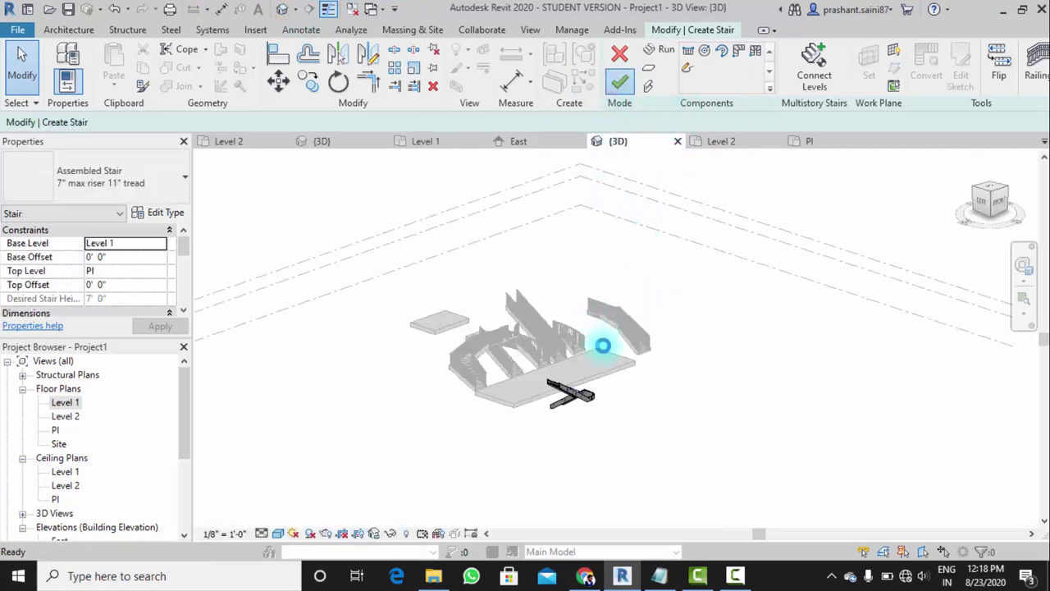
mouse_move(628, 472)
shift+middle_down()
mouse_move(667, 428)
mouse_move(754, 446)
mouse_move(570, 430)
mouse_move(534, 382)
mouse_move(372, 277)
mouse_move(464, 293)
mouse_move(610, 403)
shift+middle_up()
scroll(373, 276, up, 5)
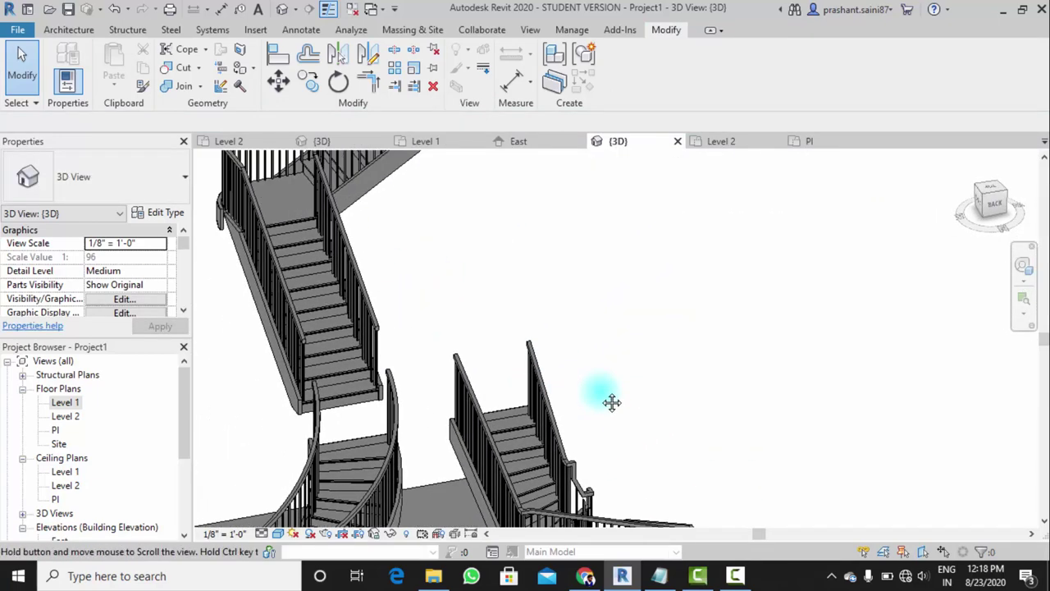
scroll(456, 339, up, 2)
scroll(455, 339, down, 3)
middle_drag(476, 356, 541, 383)
scroll(342, 362, up, 2)
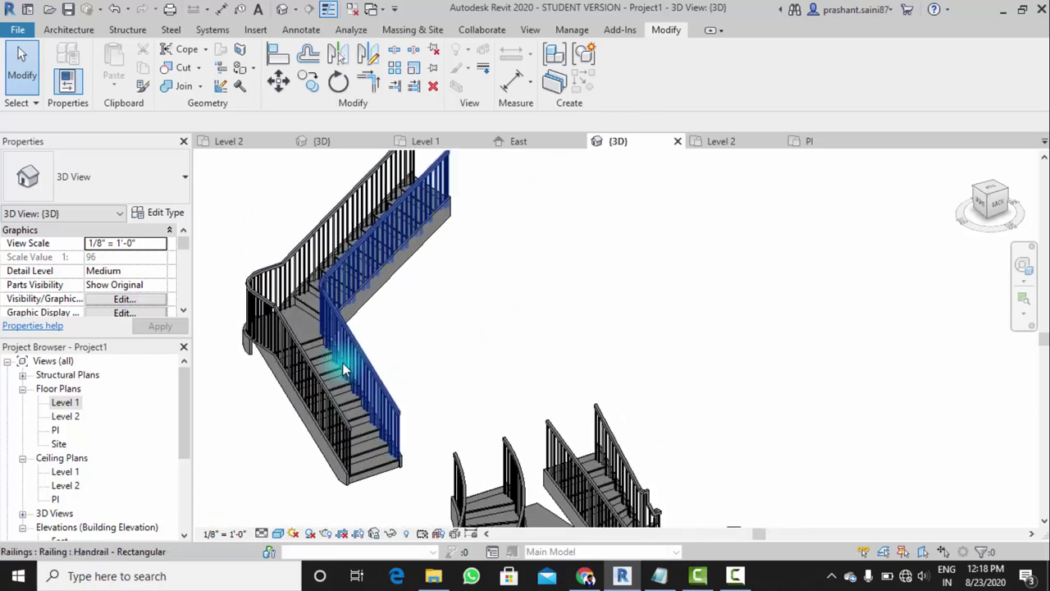
scroll(342, 363, up, 3)
middle_drag(342, 362, 493, 305)
scroll(392, 352, down, 2)
mouse_move(392, 352)
shift+middle_down()
mouse_move(481, 345)
mouse_move(813, 276)
mouse_move(559, 255)
shift+middle_up()
scroll(559, 254, up, 3)
scroll(544, 254, up, 2)
scroll(469, 277, down, 3)
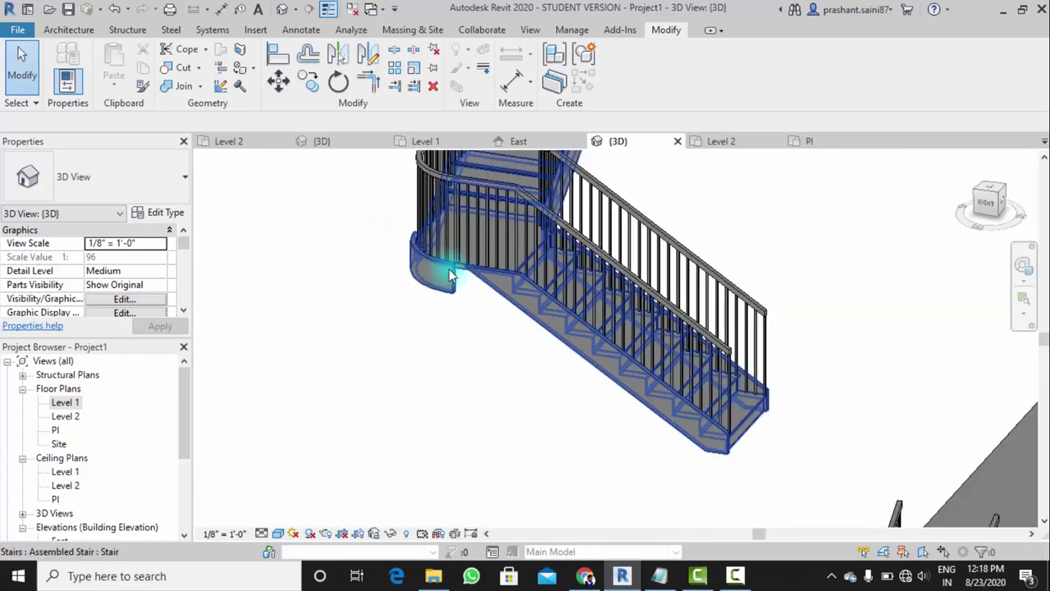
scroll(421, 235, down, 3)
mouse_move(575, 300)
shift+middle_down()
mouse_move(515, 309)
mouse_move(499, 265)
shift+middle_up()
scroll(492, 287, up, 1)
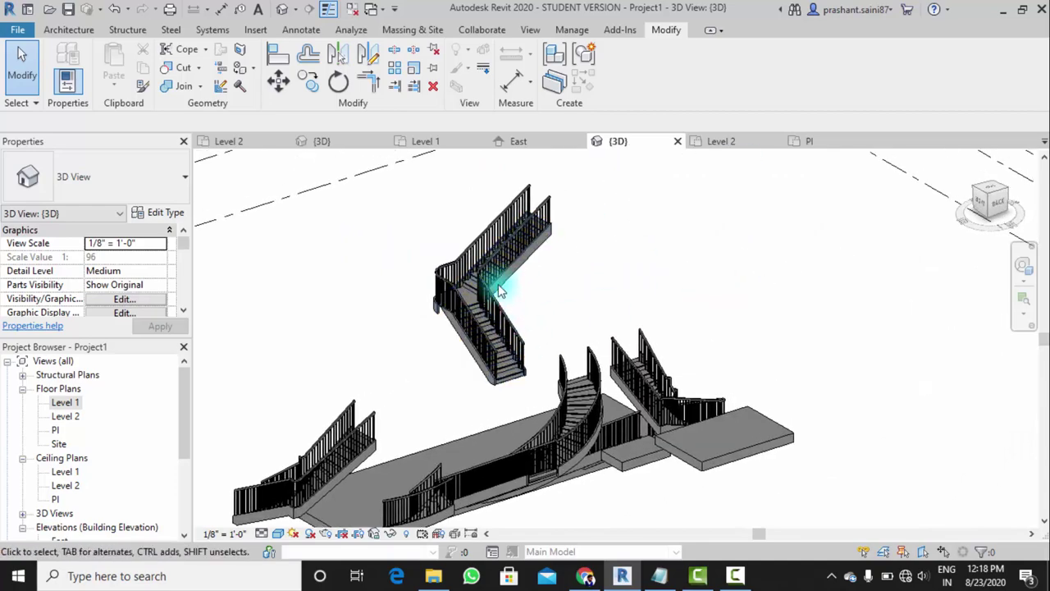
scroll(429, 336, up, 3)
middle_drag(429, 336, 499, 340)
scroll(497, 363, down, 2)
scroll(481, 375, down, 2)
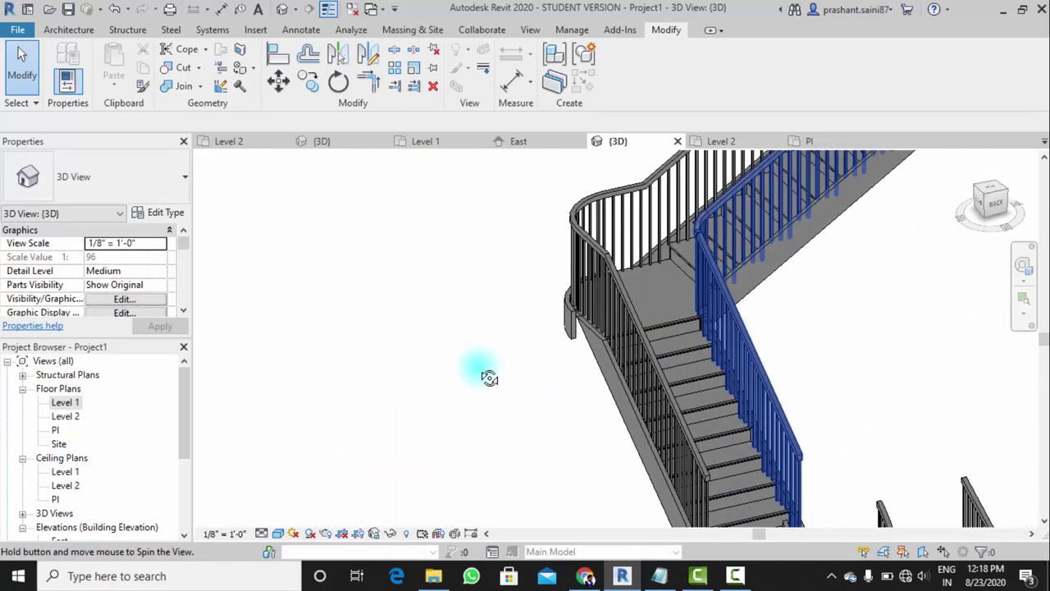
mouse_move(481, 375)
shift+middle_down()
mouse_move(428, 308)
mouse_move(535, 307)
mouse_move(437, 298)
mouse_move(555, 286)
mouse_move(558, 300)
shift+middle_up()
scroll(428, 308, down, 3)
scroll(494, 290, up, 2)
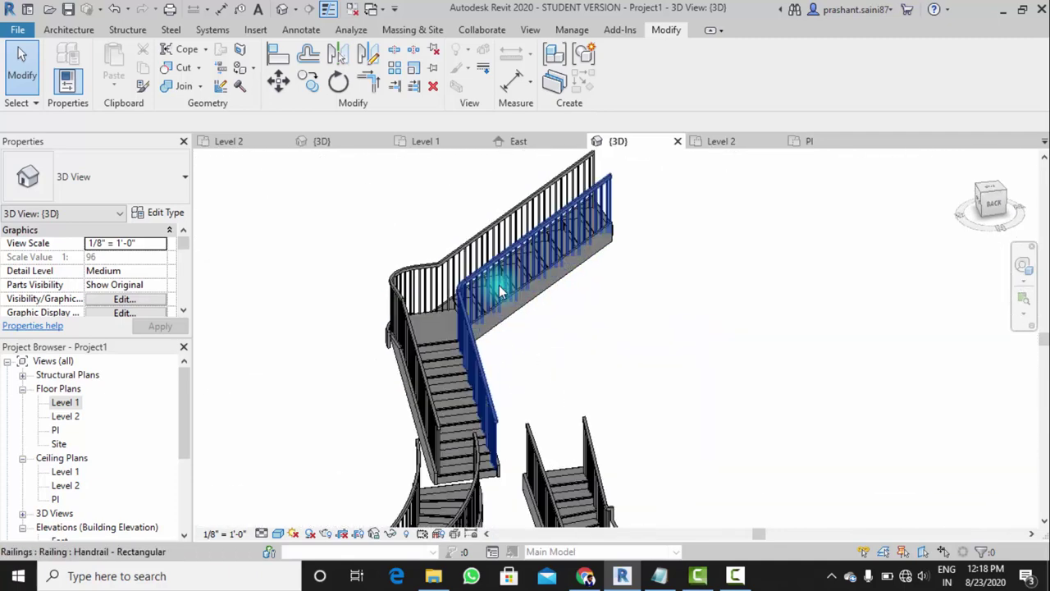
scroll(487, 300, up, 2)
scroll(488, 287, up, 2)
scroll(481, 375, down, 4)
mouse_move(481, 375)
shift+middle_down()
mouse_move(403, 323)
mouse_move(464, 361)
shift+middle_up()
scroll(403, 323, up, 3)
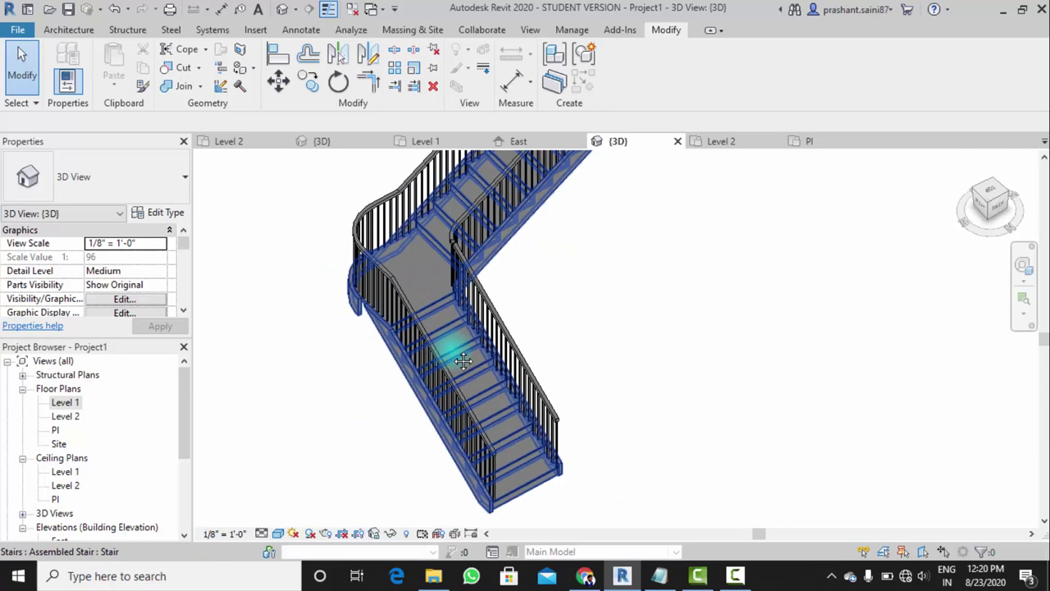
scroll(414, 271, down, 2)
scroll(478, 345, down, 2)
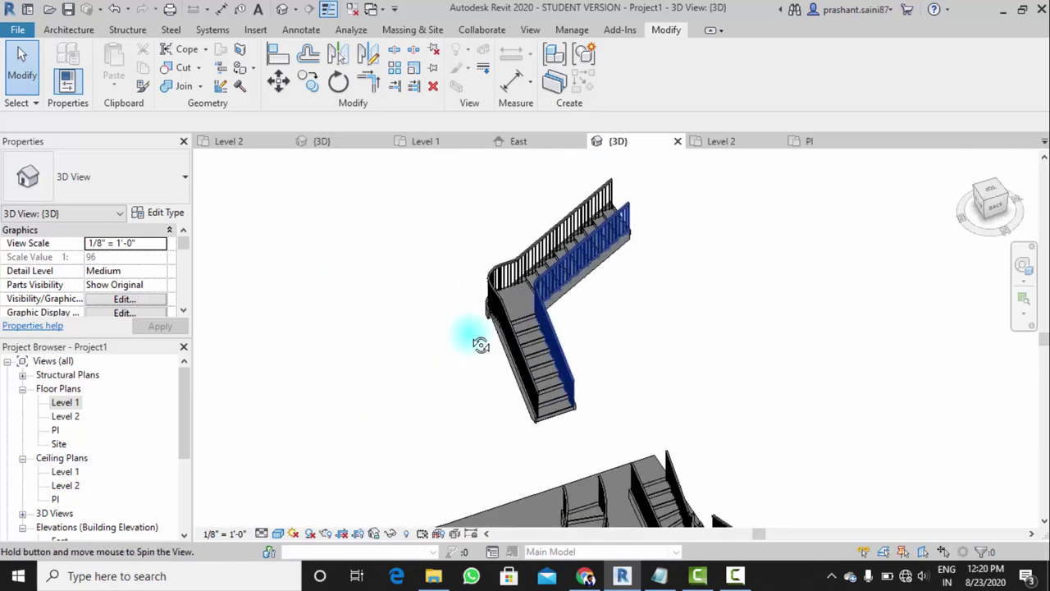
scroll(468, 310, down, 2)
scroll(504, 358, down, 2)
mouse_move(504, 358)
shift+middle_down()
mouse_move(421, 364)
mouse_move(614, 352)
mouse_move(638, 375)
shift+middle_up()
scroll(304, 379, up, 3)
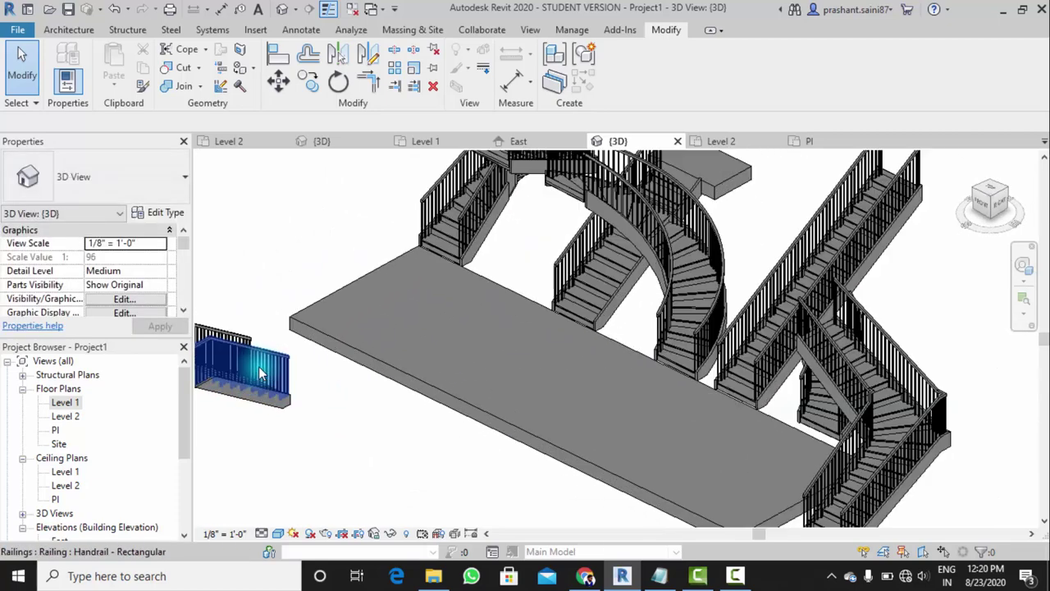
scroll(361, 422, down, 2)
shift+middle_drag(365, 426, 446, 402)
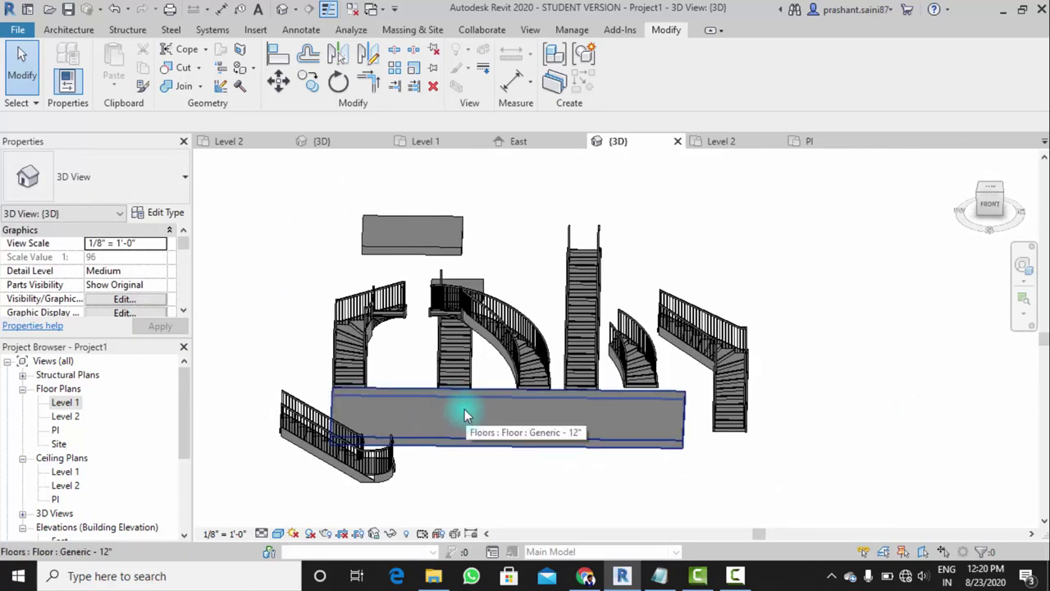
scroll(563, 335, up, 3)
mouse_move(588, 332)
shift+middle_down()
mouse_move(660, 333)
mouse_move(608, 320)
shift+middle_up()
scroll(591, 353, up, 2)
scroll(599, 311, up, 2)
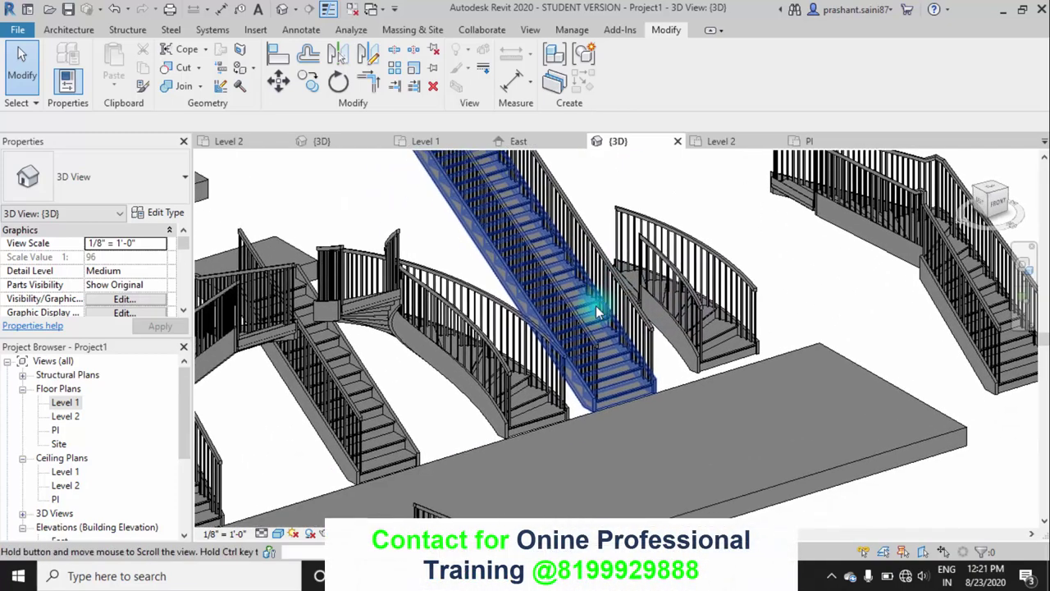
scroll(598, 310, up, 2)
mouse_move(581, 375)
shift+middle_down()
mouse_move(628, 342)
mouse_move(629, 403)
shift+middle_up()
scroll(633, 363, down, 2)
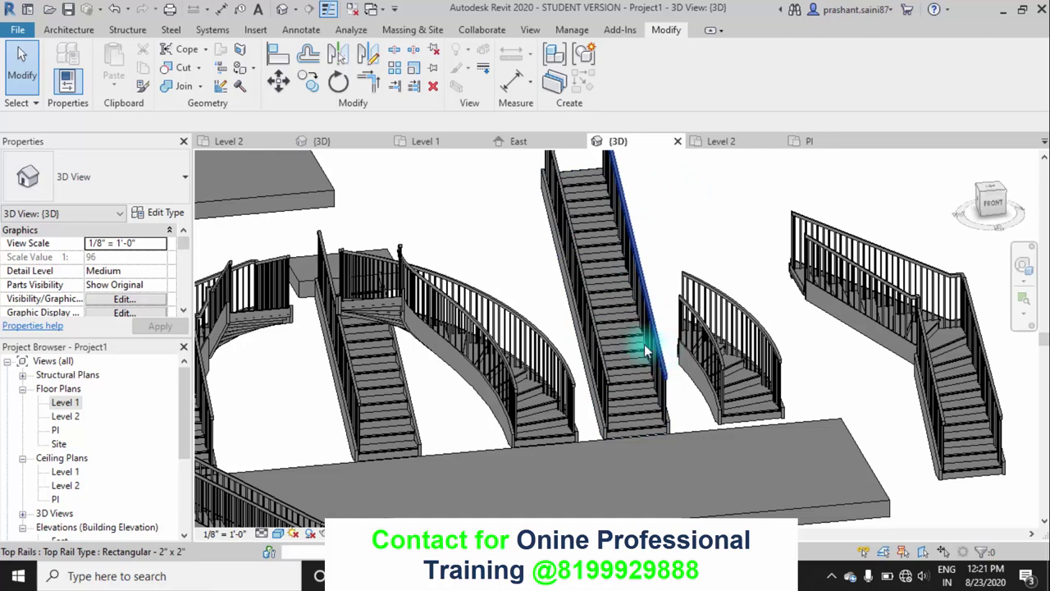
scroll(648, 238, down, 3)
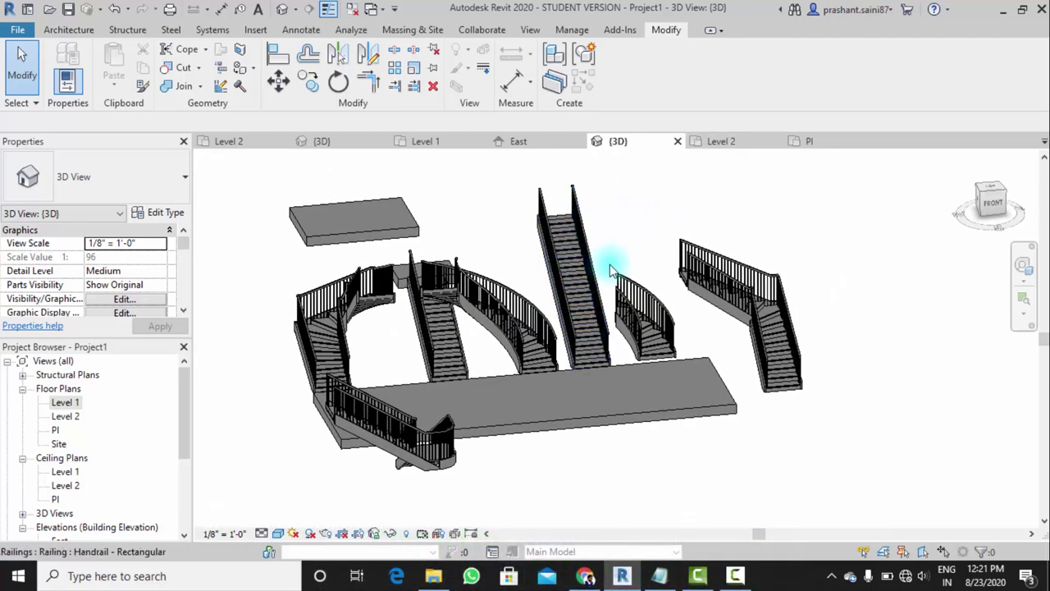
scroll(611, 271, up, 2)
Convert the middle straight stair's run to a custom sketch-based run and open its sketch
click(590, 289)
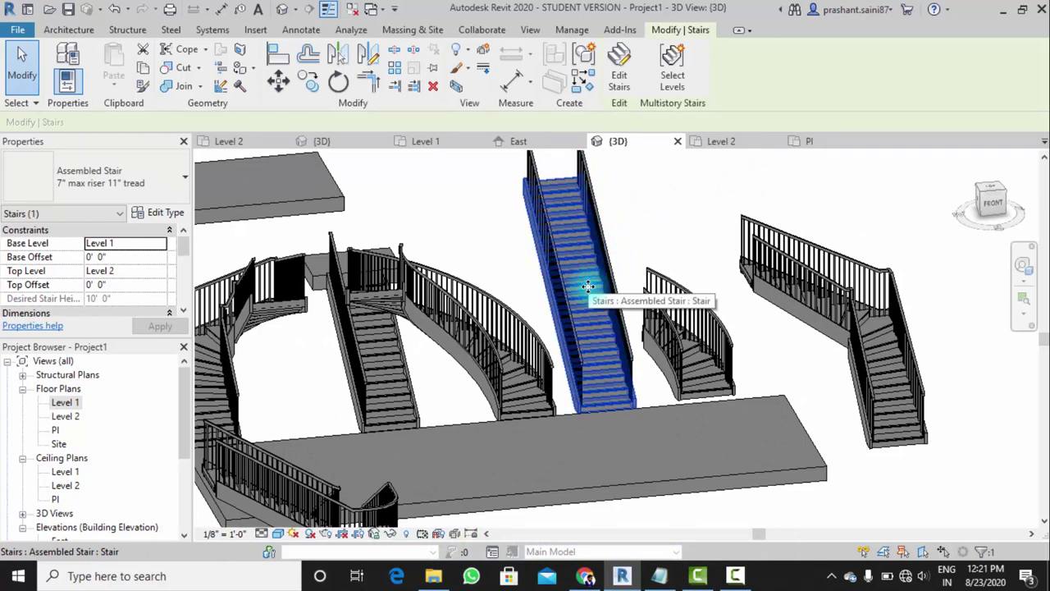
click(621, 77)
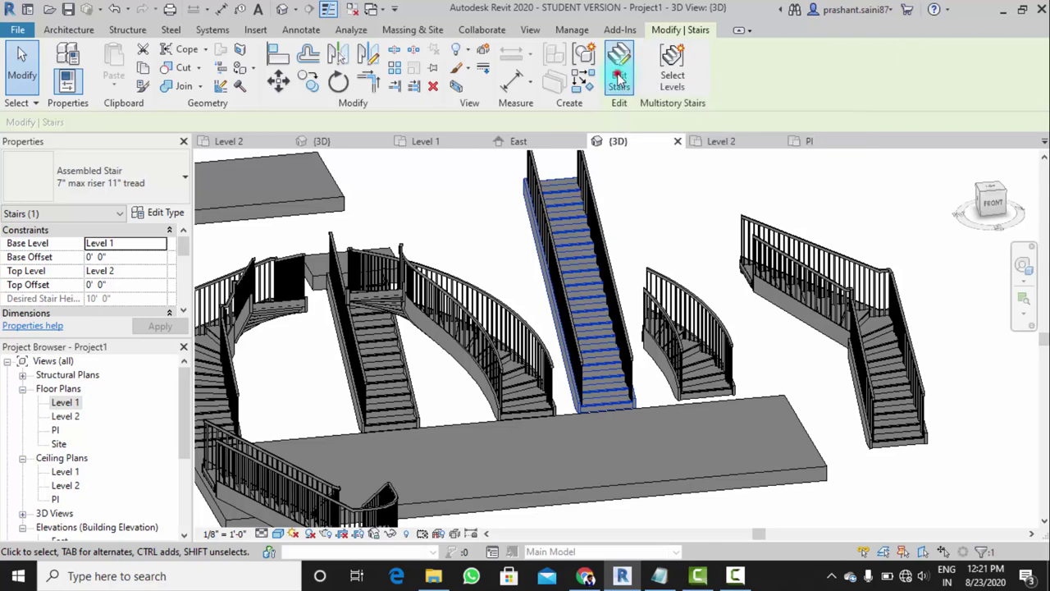
click(565, 236)
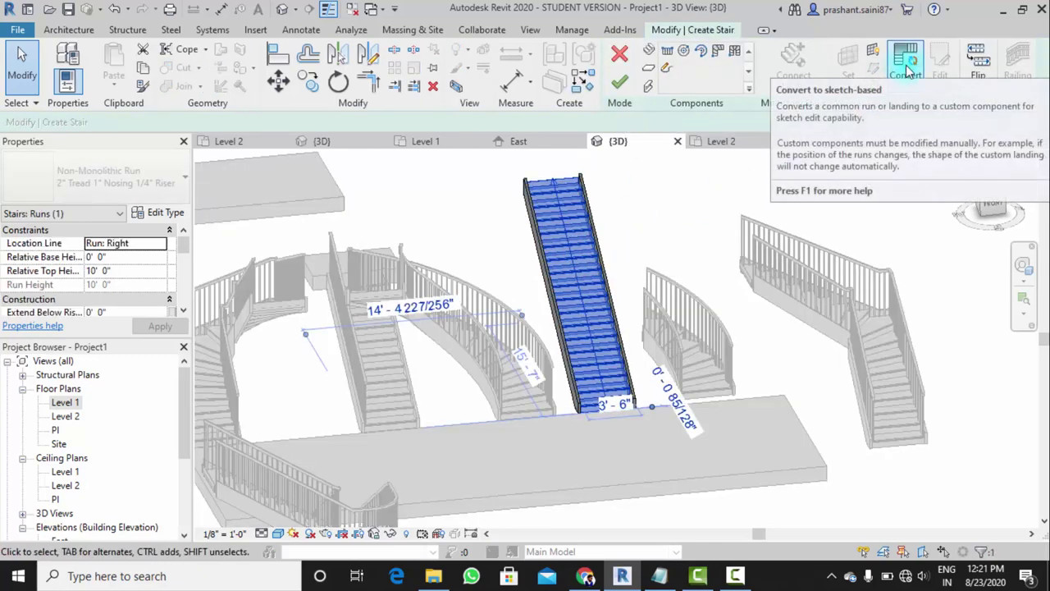
click(907, 72)
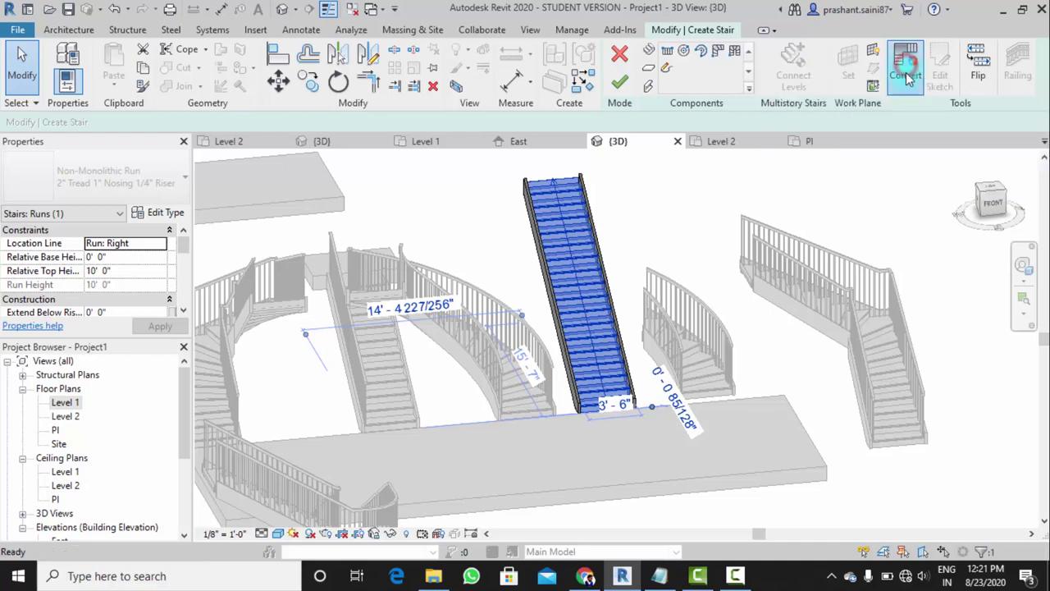
click(620, 314)
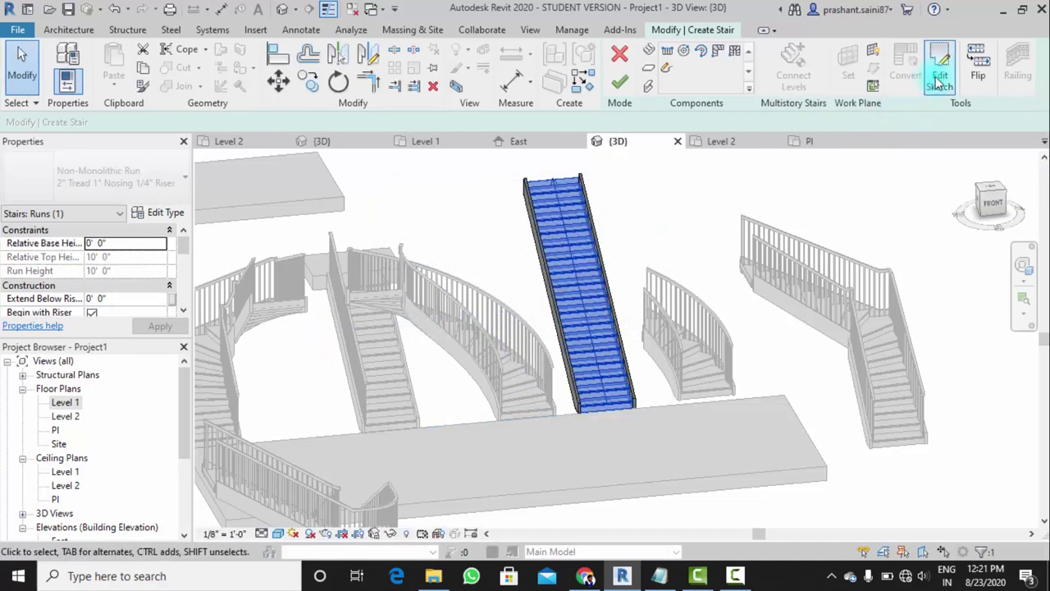
click(927, 87)
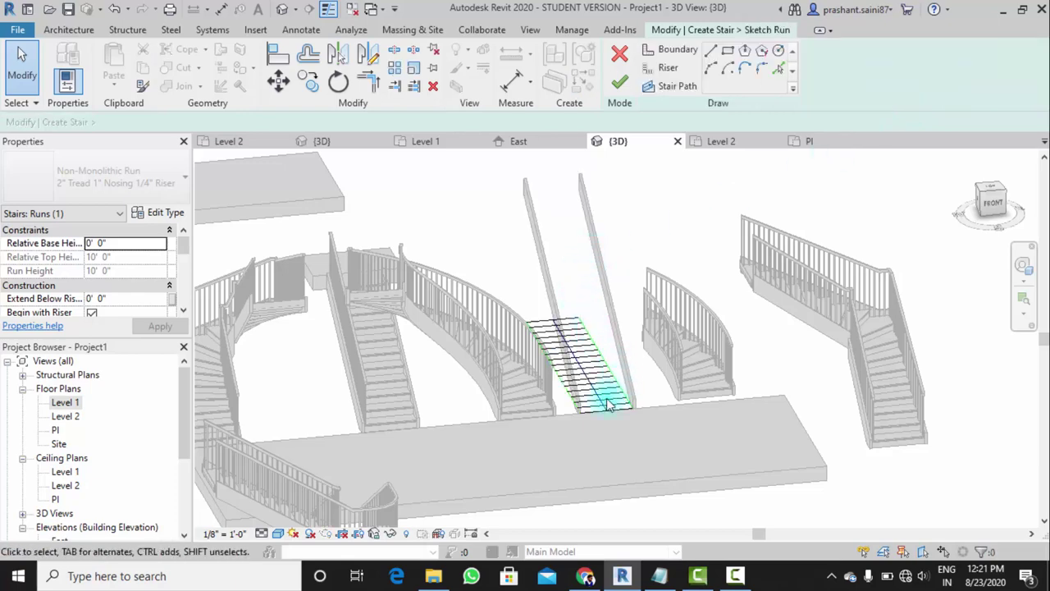
Replace the run's right boundary line with an arc sketched from the bottom corner
mouse_move(598, 333)
shift+middle_down()
mouse_move(548, 427)
mouse_move(616, 429)
shift+middle_up()
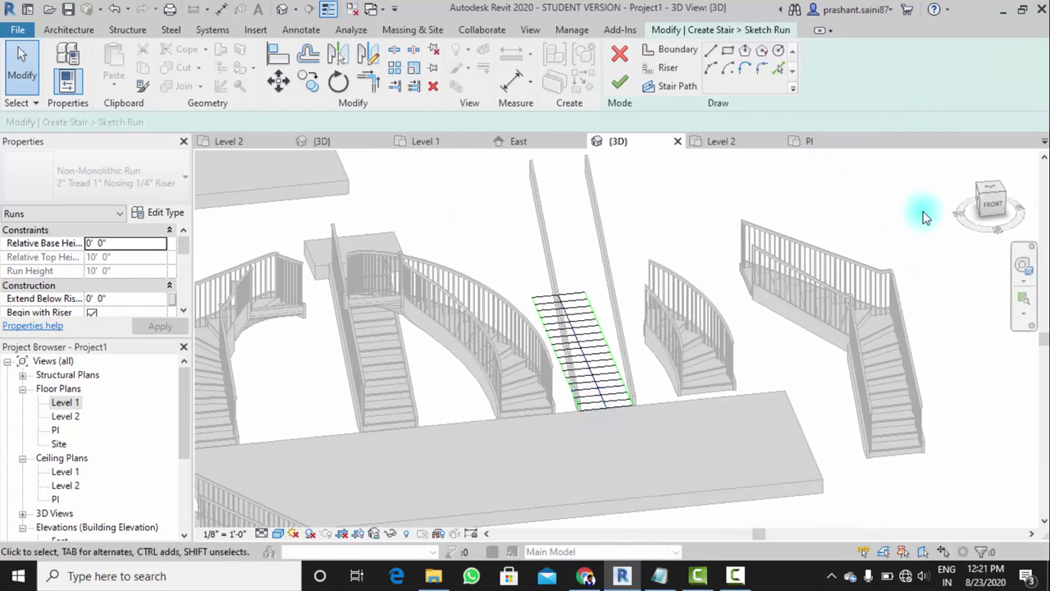
click(993, 189)
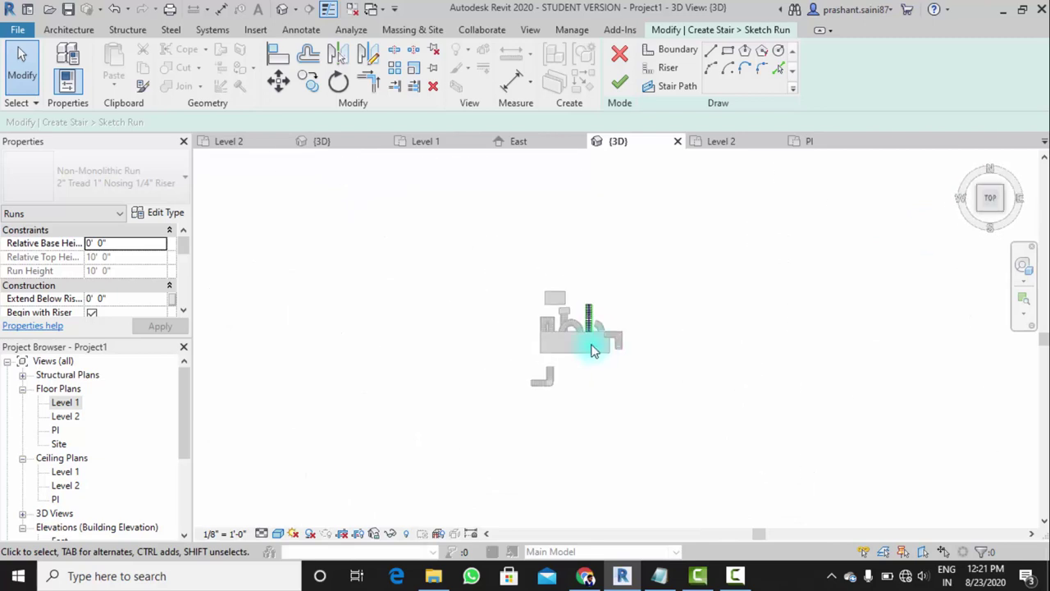
scroll(624, 320, up, 3)
scroll(521, 361, down, 1)
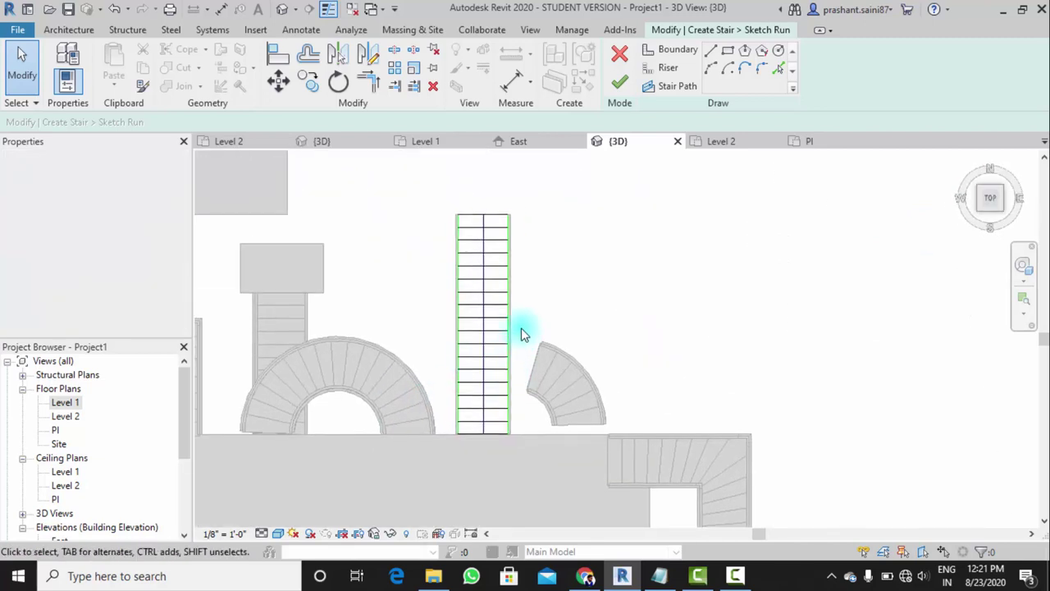
click(509, 326)
key(Escape)
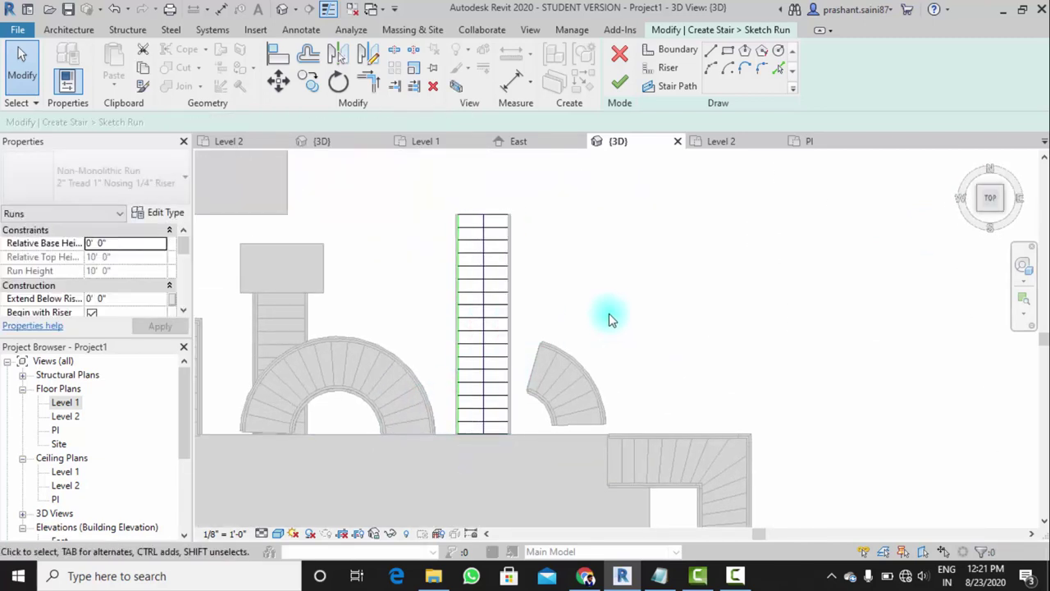
click(674, 51)
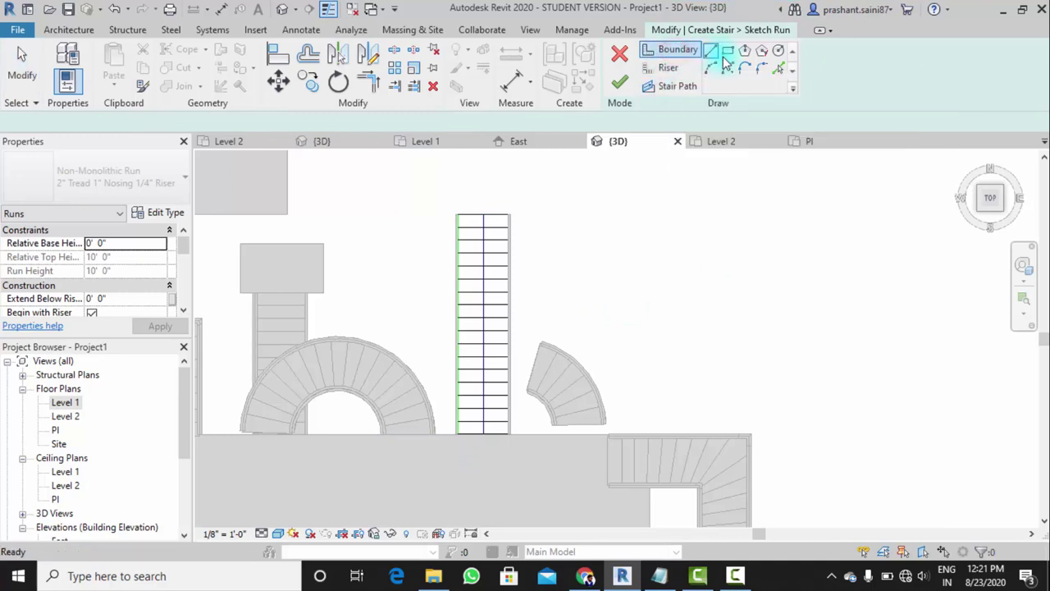
click(711, 68)
click(509, 432)
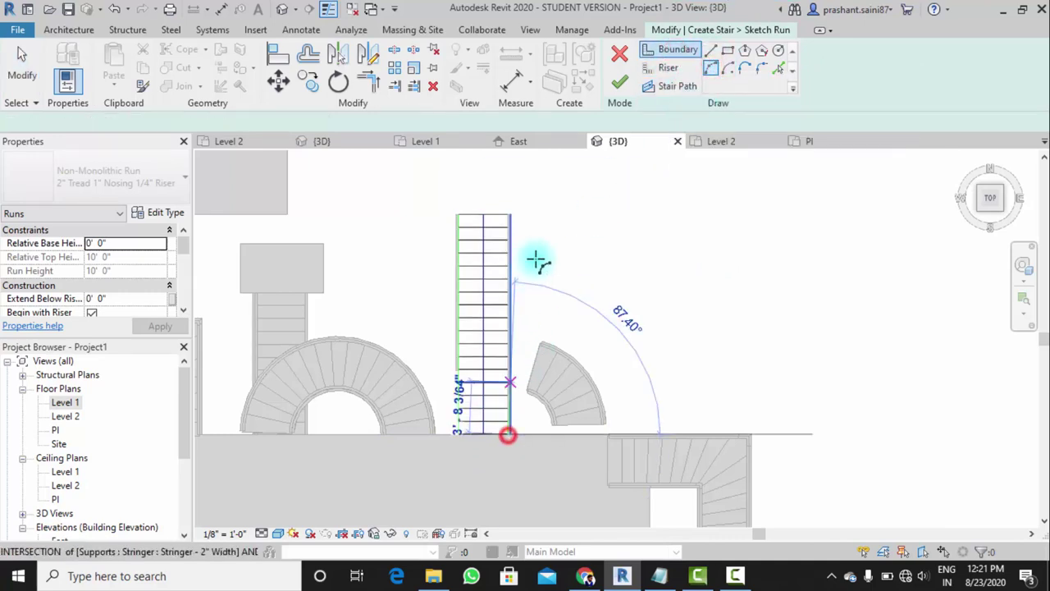
click(556, 215)
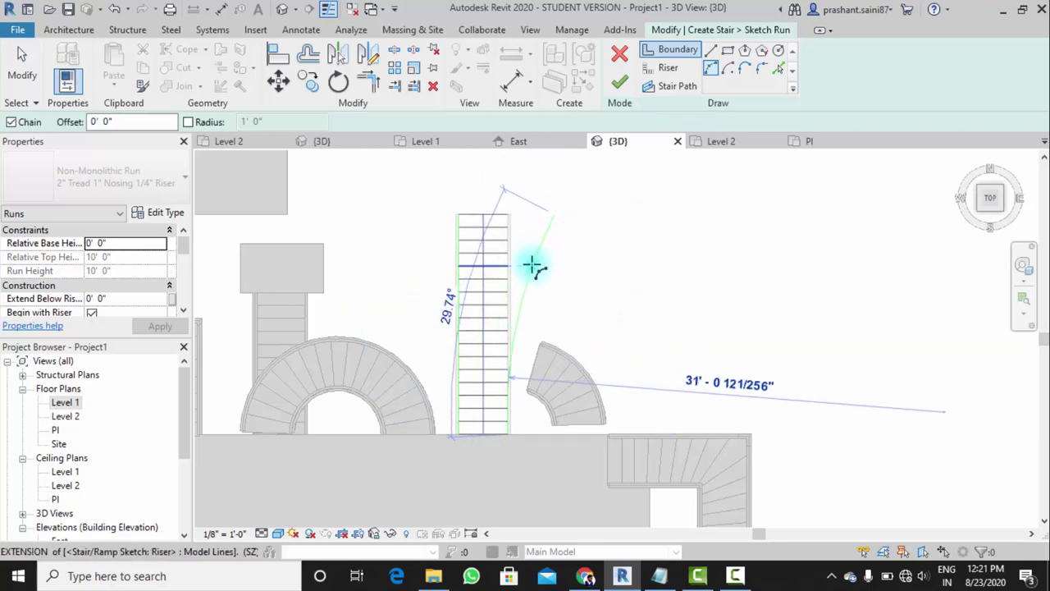
scroll(542, 264, up, 2)
scroll(551, 275, up, 2)
key(Escape)
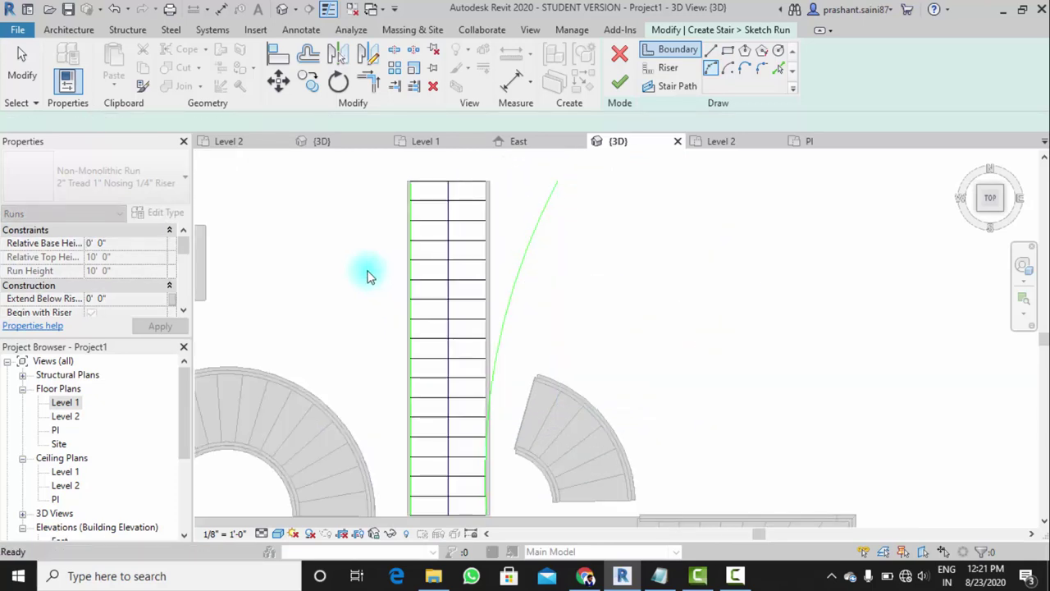
Extend the curved boundary arc to meet the top riser of the run
click(409, 255)
click(668, 289)
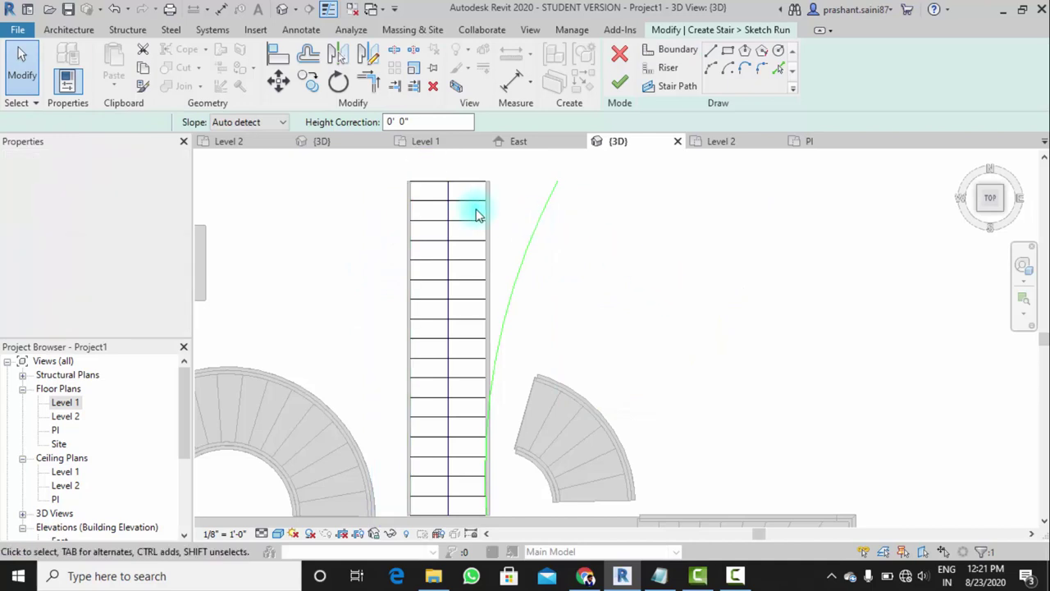
click(530, 252)
scroll(422, 219, down, 2)
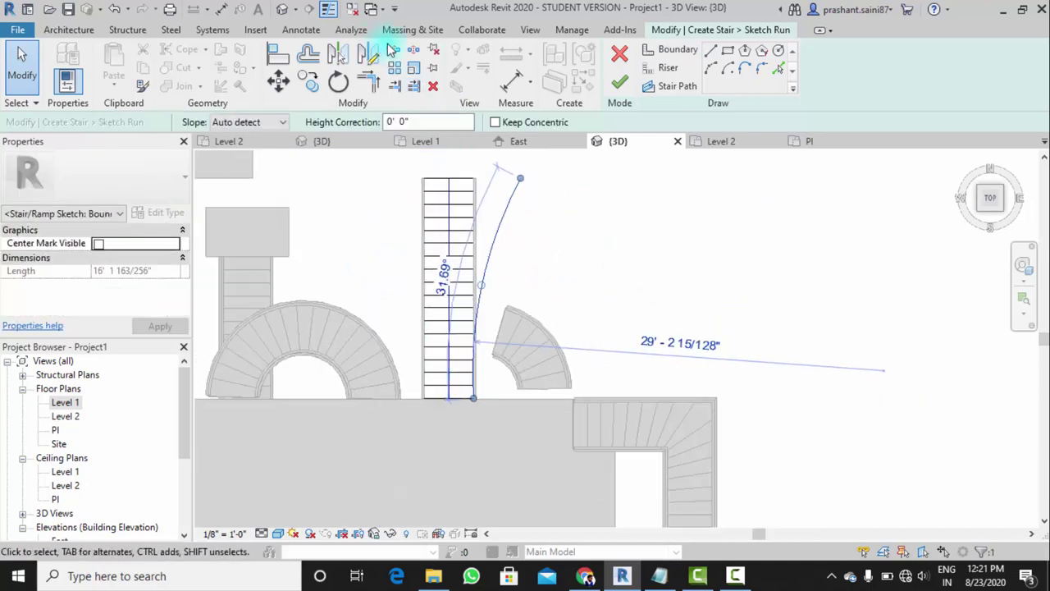
click(369, 56)
click(450, 176)
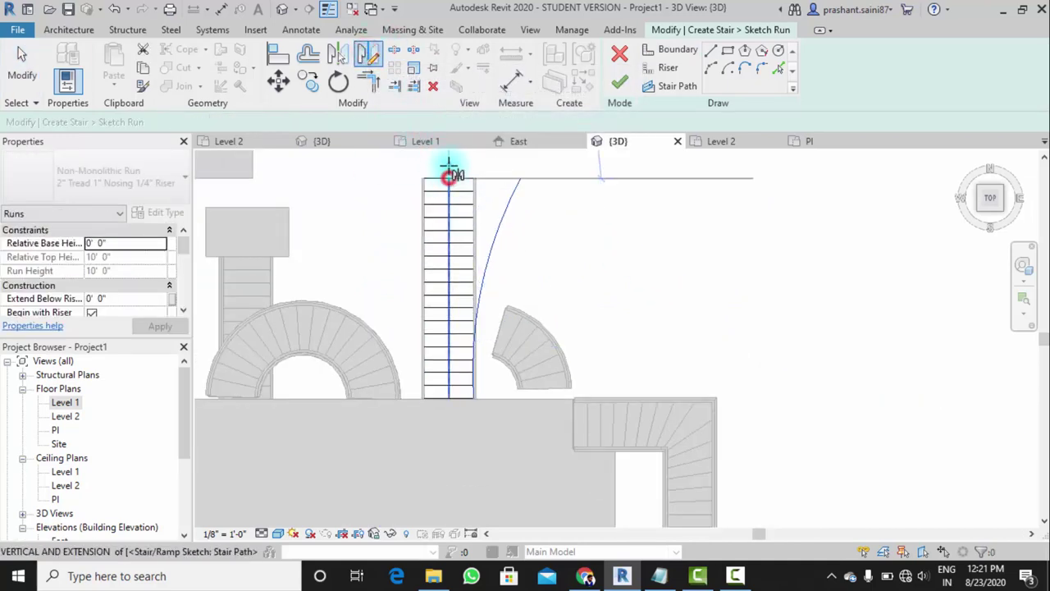
click(476, 263)
key(Escape)
scroll(485, 216, up, 3)
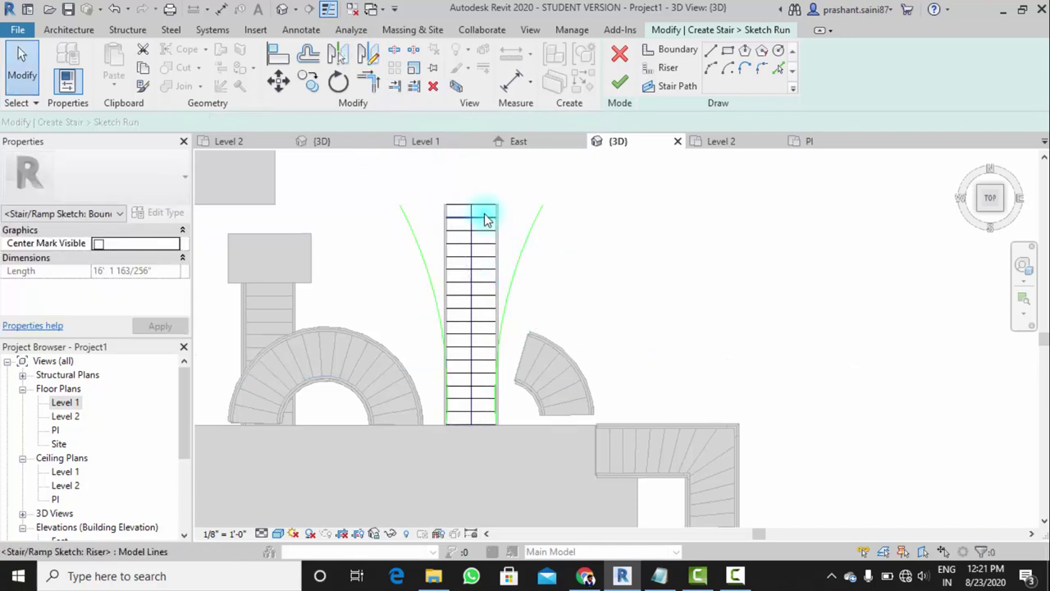
scroll(526, 217, down, 2)
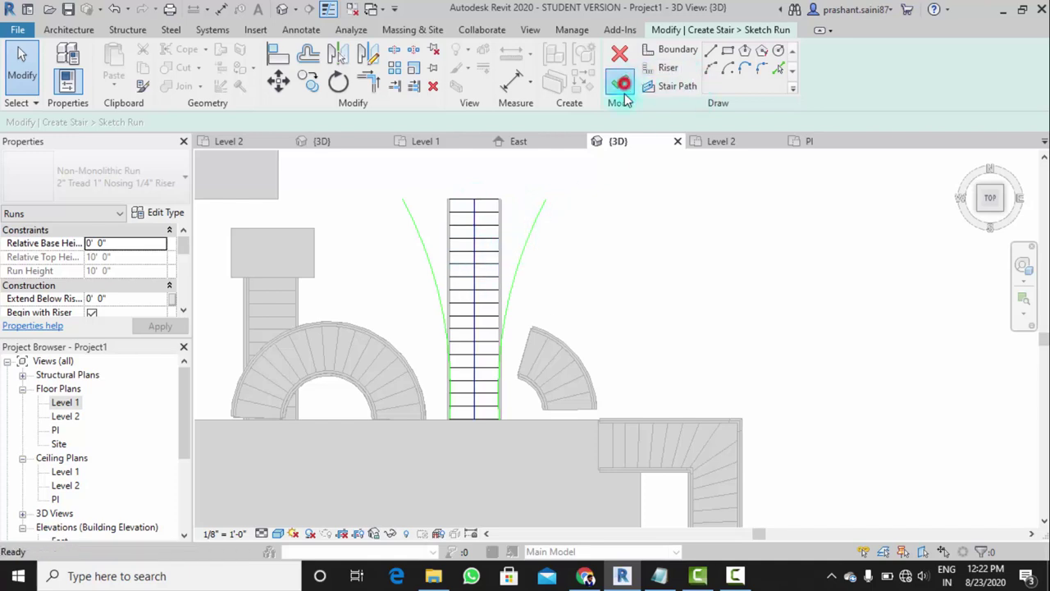
scroll(566, 246, down, 2)
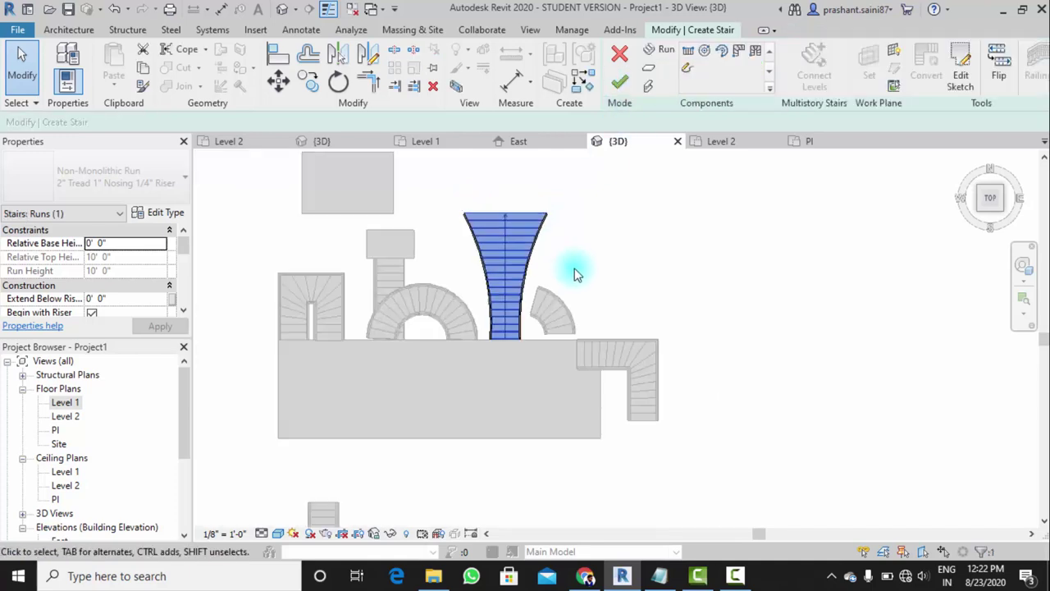
click(610, 272)
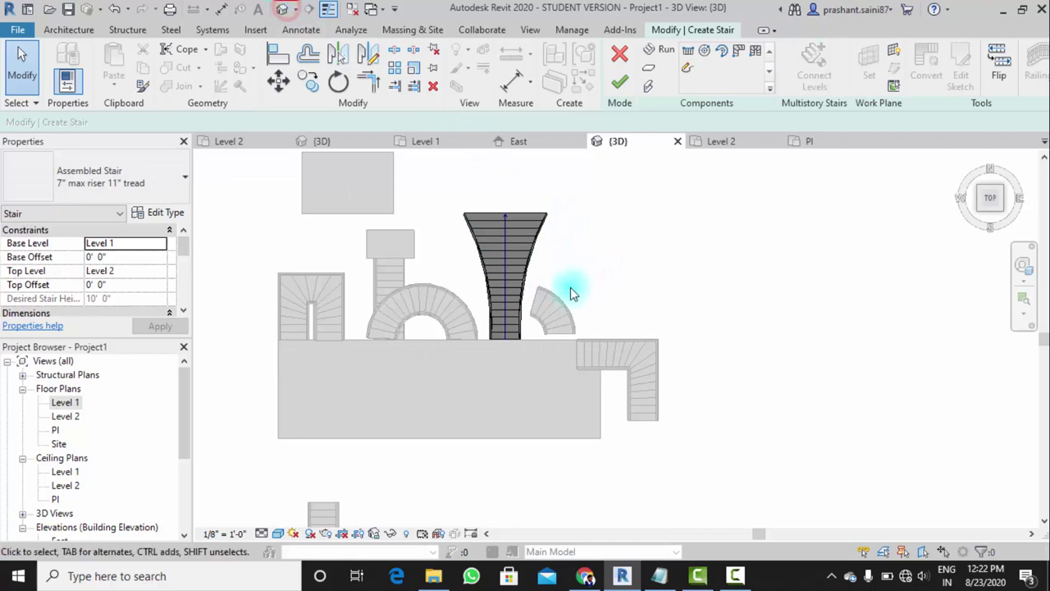
Finish edit mode to create the tapered stair, then orbit to inspect it
shift+middle_drag(556, 300, 616, 100)
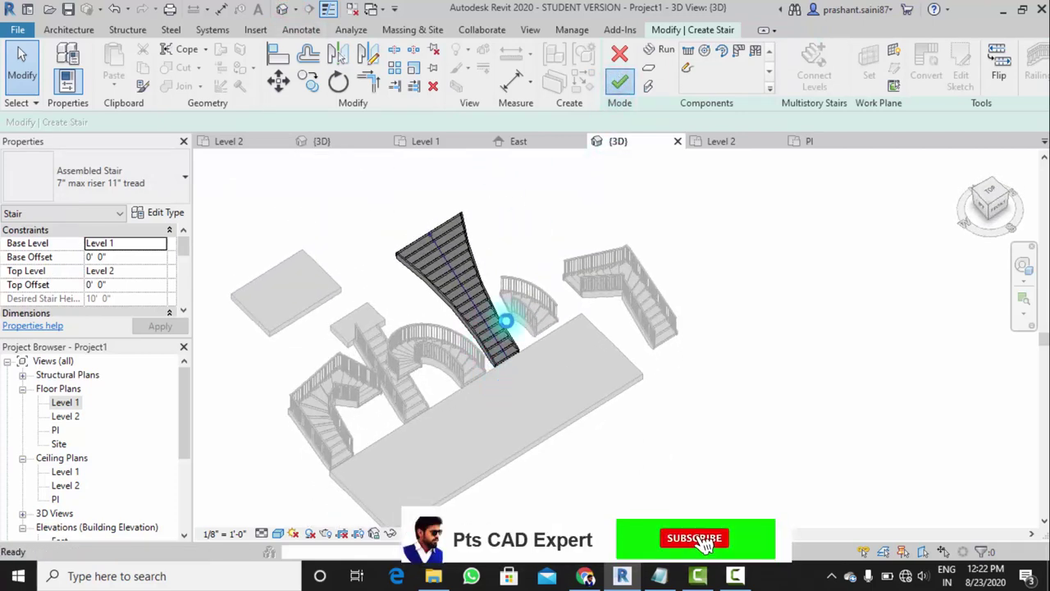
click(494, 367)
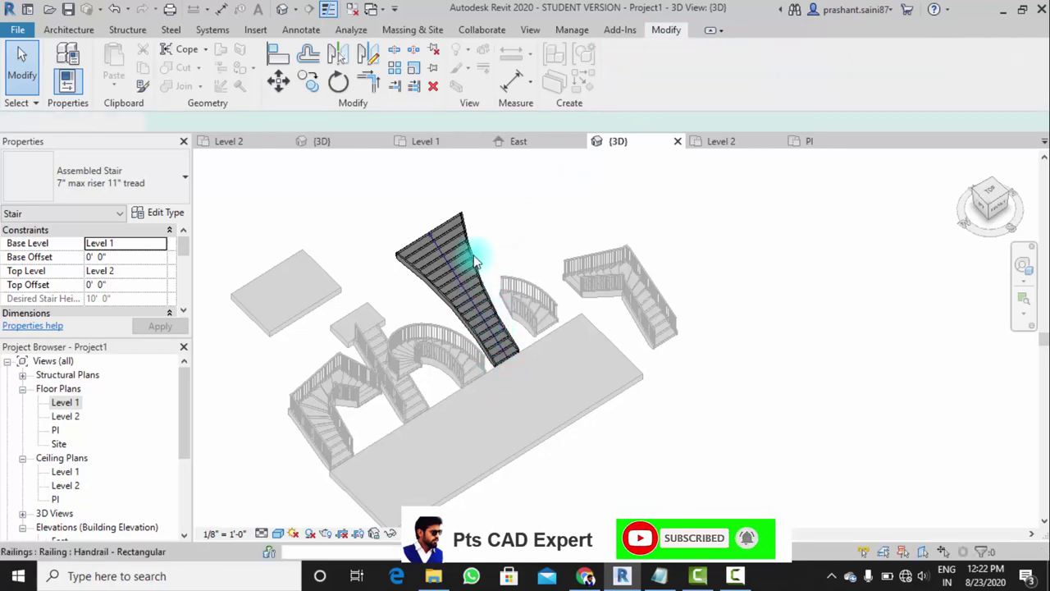
mouse_move(468, 253)
shift+middle_down()
mouse_move(426, 233)
mouse_move(733, 241)
shift+middle_up()
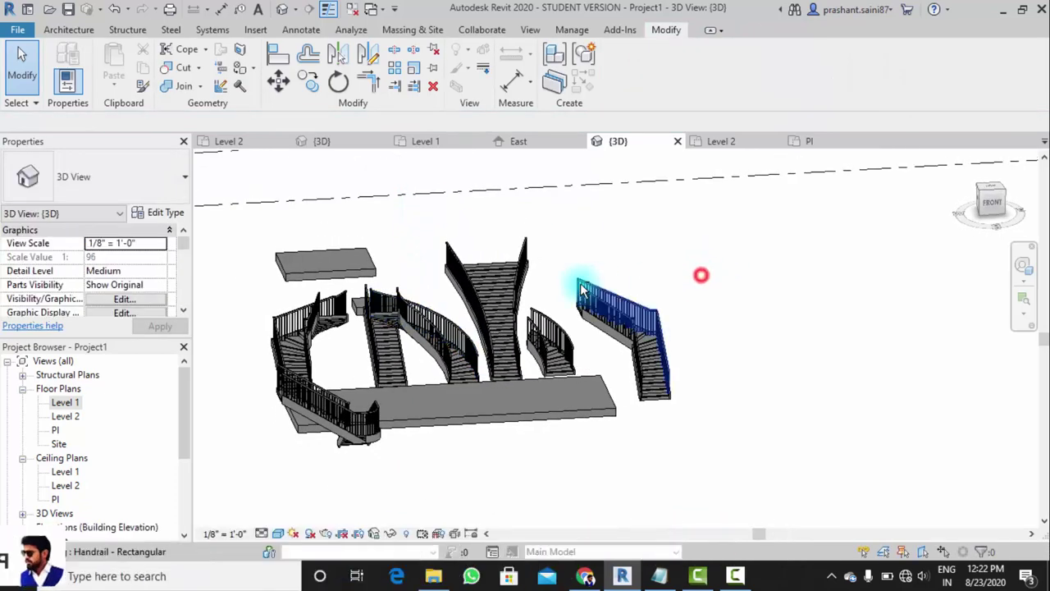
mouse_move(574, 292)
shift+middle_down()
mouse_move(507, 314)
mouse_move(508, 328)
mouse_move(480, 316)
mouse_move(596, 416)
mouse_move(551, 340)
shift+middle_up()
scroll(507, 315, up, 3)
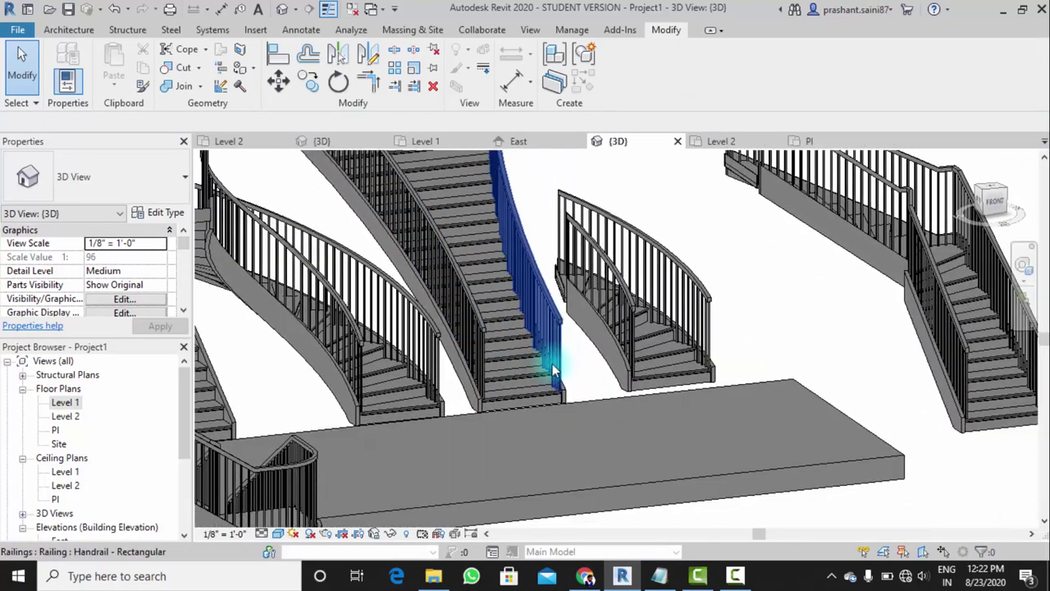
scroll(552, 364, up, 5)
scroll(529, 246, down, 5)
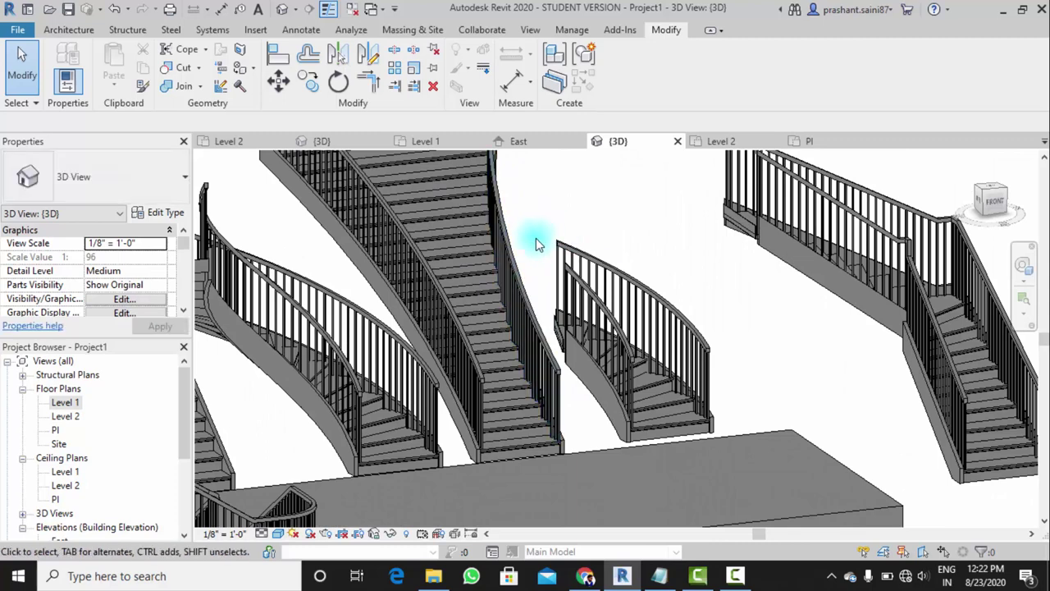
scroll(546, 328, down, 3)
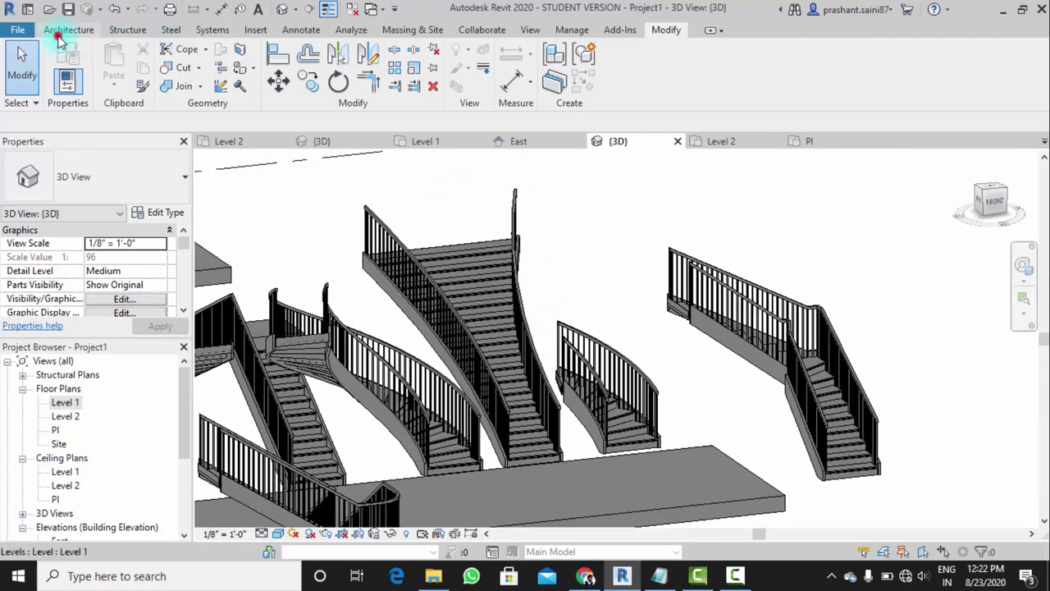
Start and cancel another stair, then select the tapered stair's railing and stair to inspect them
click(58, 37)
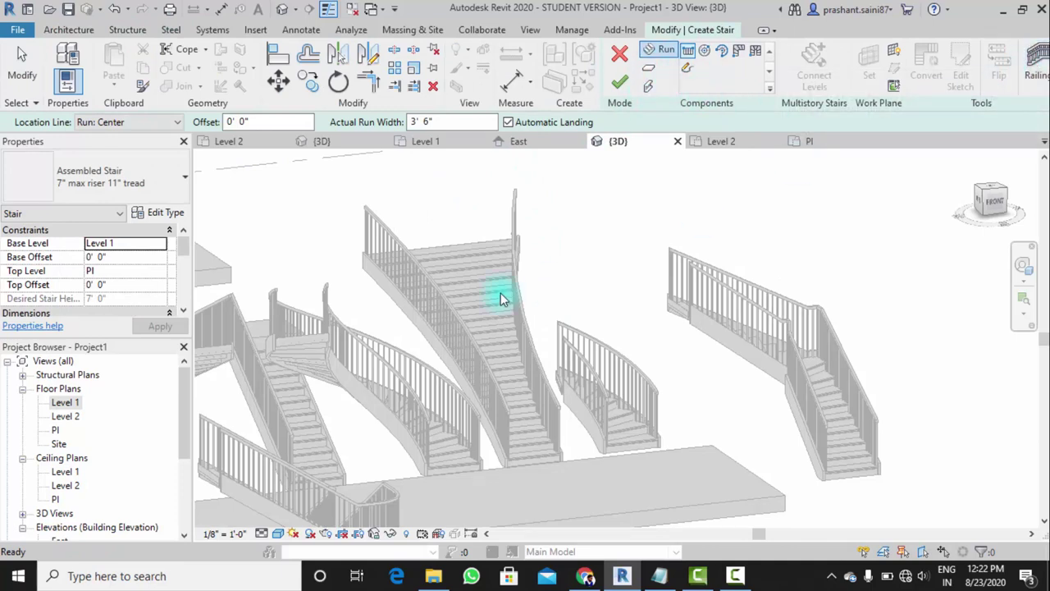
click(620, 54)
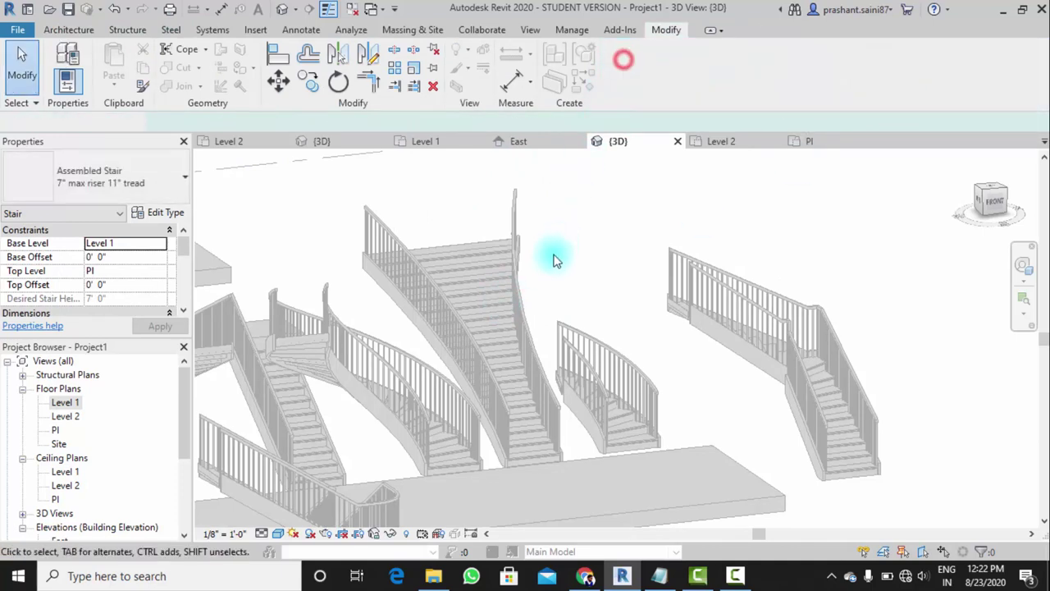
click(525, 292)
mouse_move(525, 293)
shift+middle_down()
mouse_move(575, 287)
mouse_move(609, 298)
shift+middle_up()
click(574, 287)
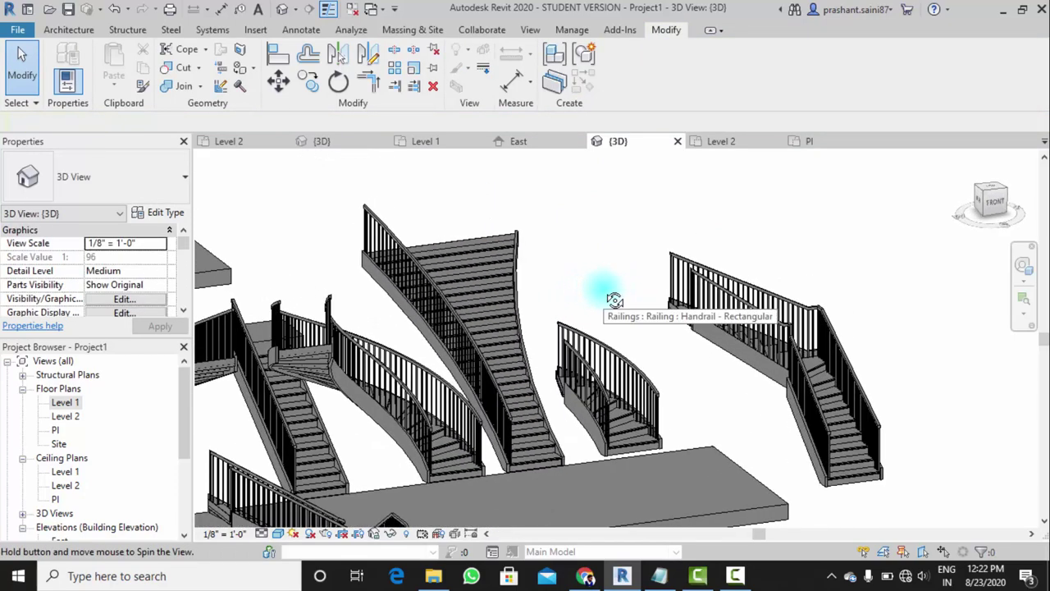
click(510, 286)
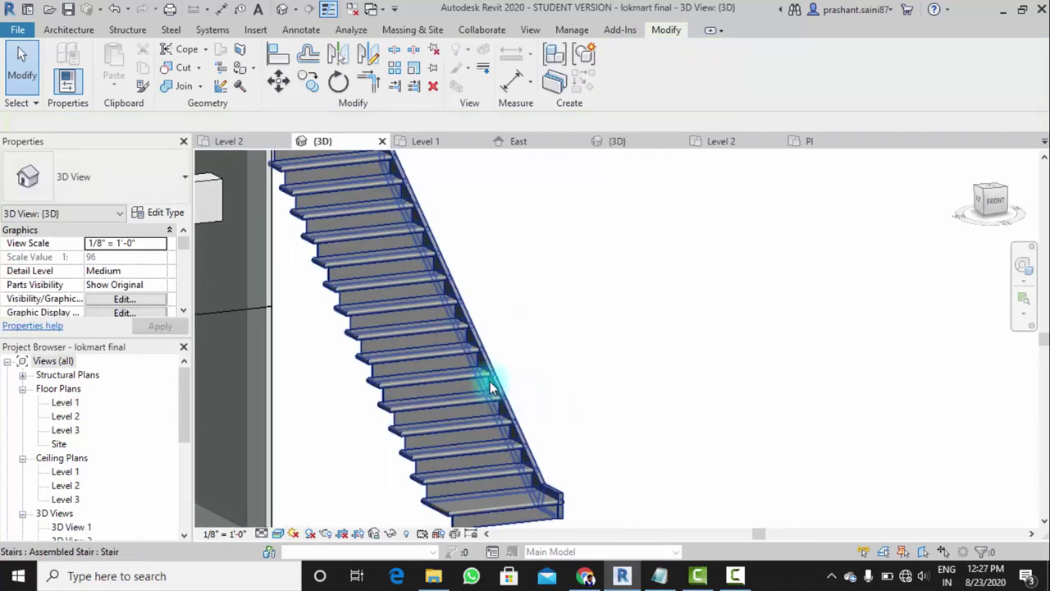
mouse_move(485, 375)
shift+middle_down()
mouse_move(509, 359)
mouse_move(508, 380)
shift+middle_up()
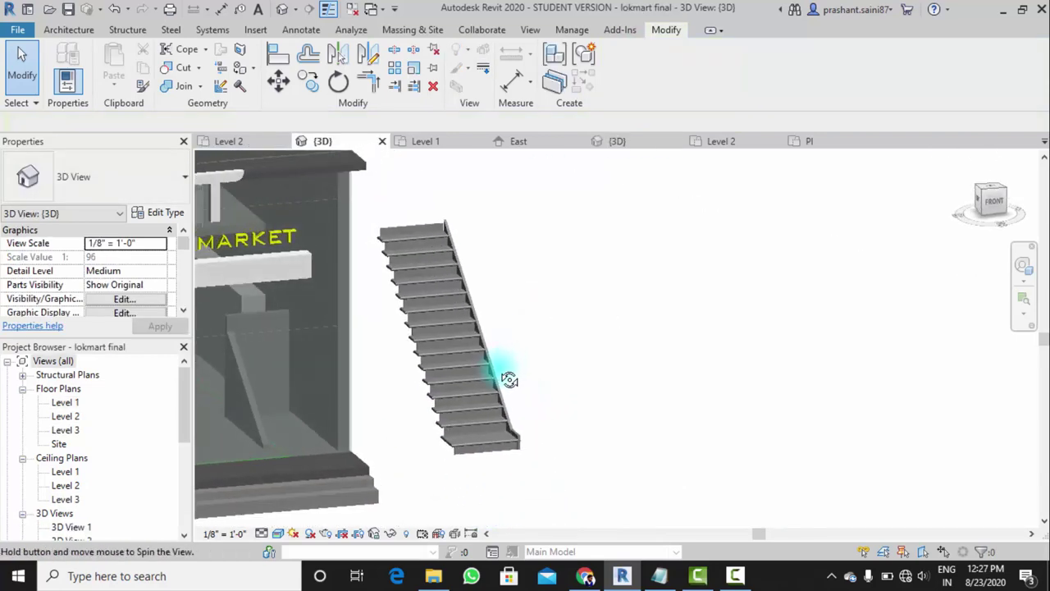
scroll(509, 380, up, 2)
middle_drag(448, 294, 490, 287)
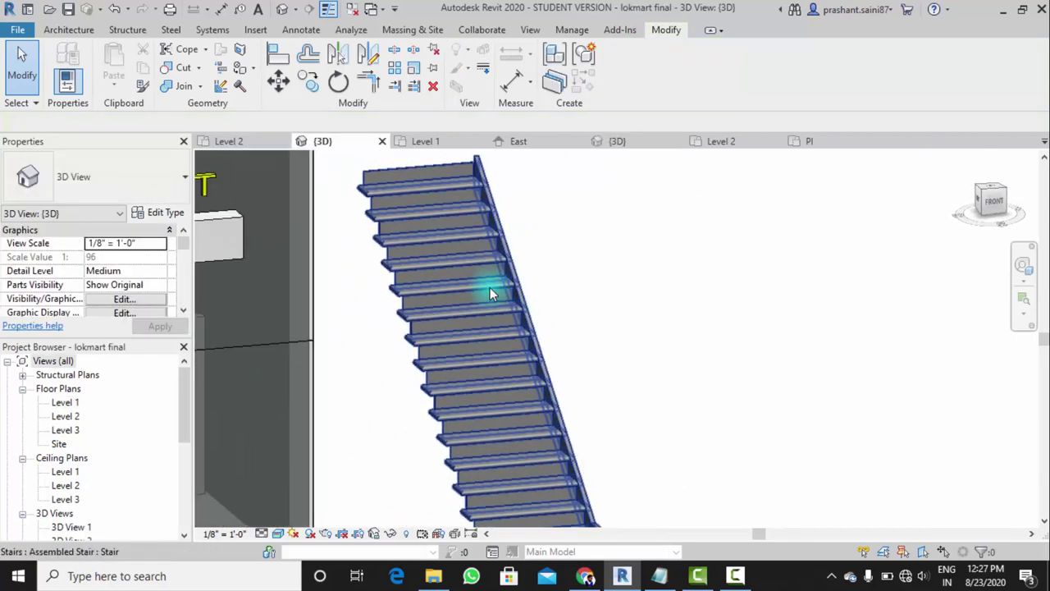
scroll(567, 359, down, 2)
scroll(546, 363, down, 1)
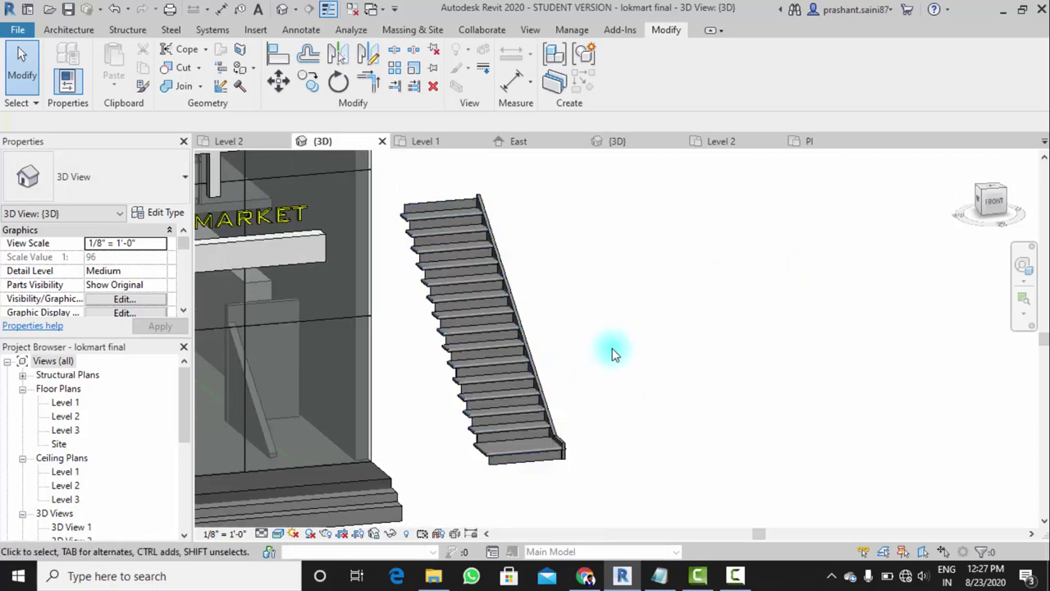
scroll(543, 343, up, 3)
scroll(541, 341, down, 1)
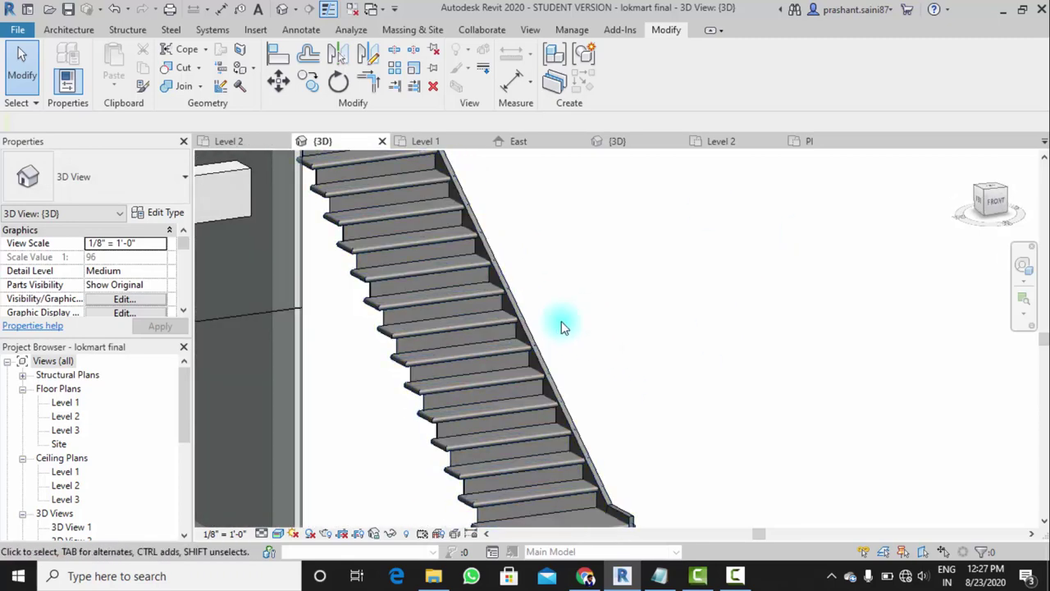
scroll(533, 341, down, 1)
scroll(506, 353, down, 1)
scroll(525, 373, up, 1)
scroll(500, 344, up, 2)
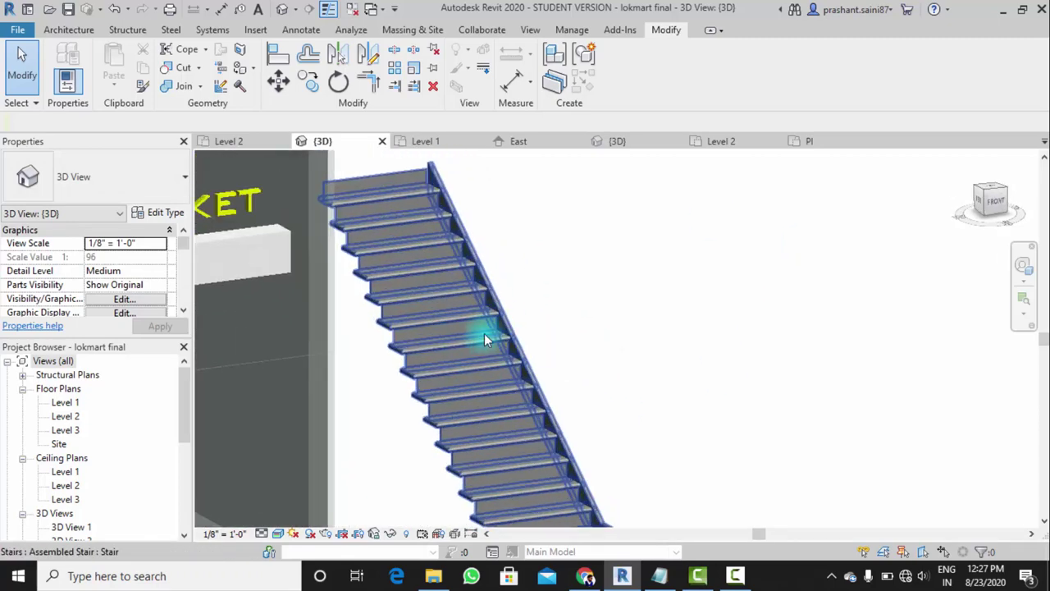
scroll(427, 401, up, 1)
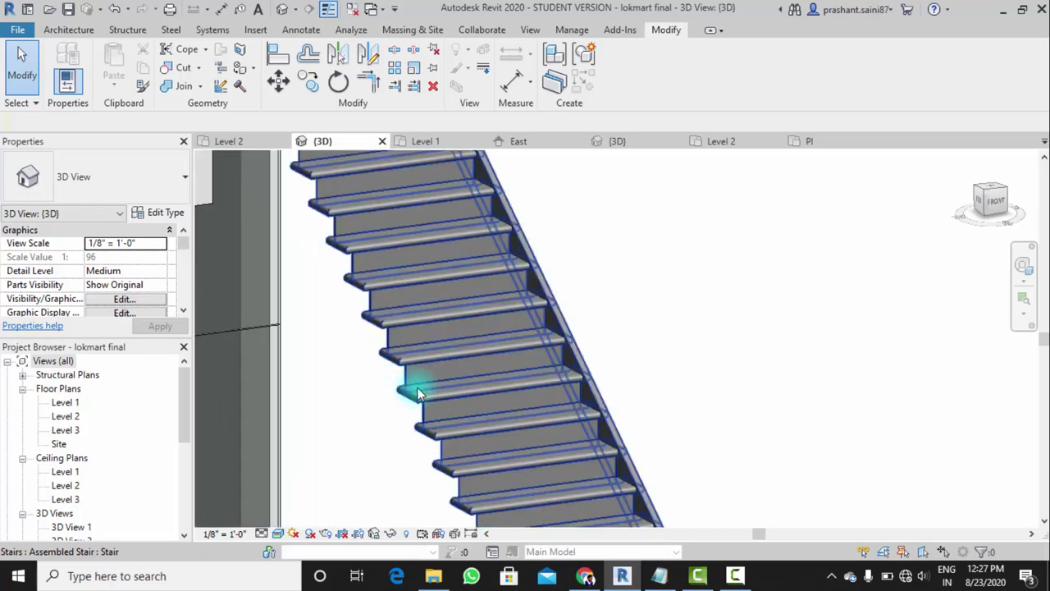
scroll(533, 361, down, 2)
scroll(533, 345, up, 2)
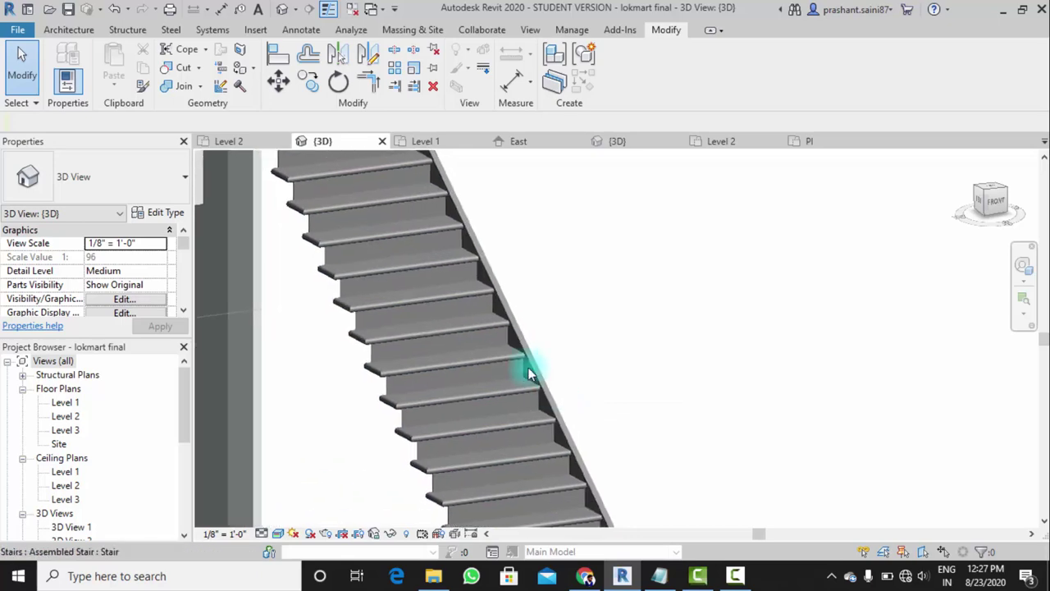
click(70, 30)
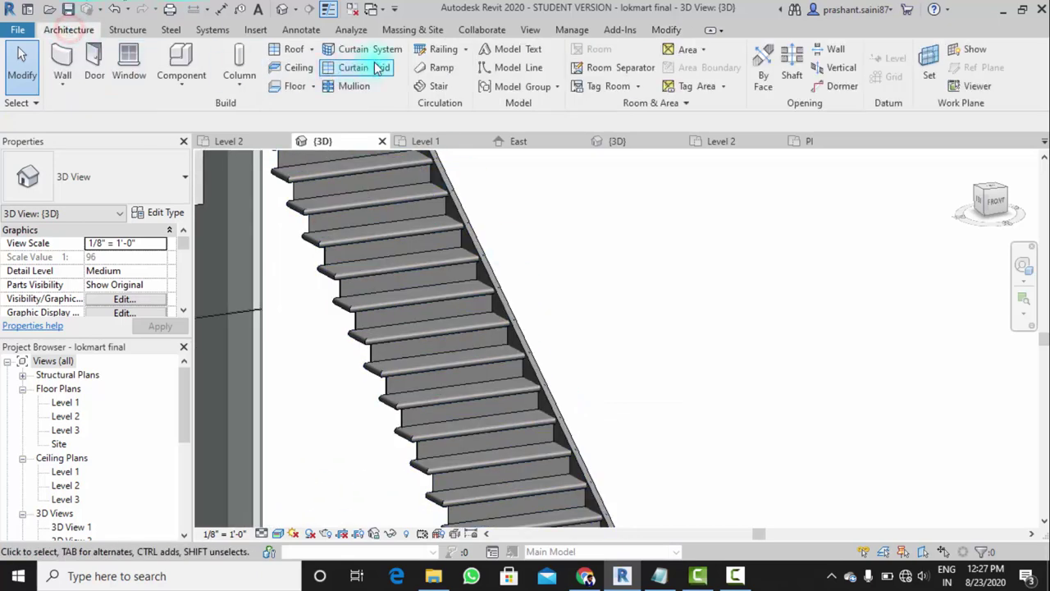
click(465, 49)
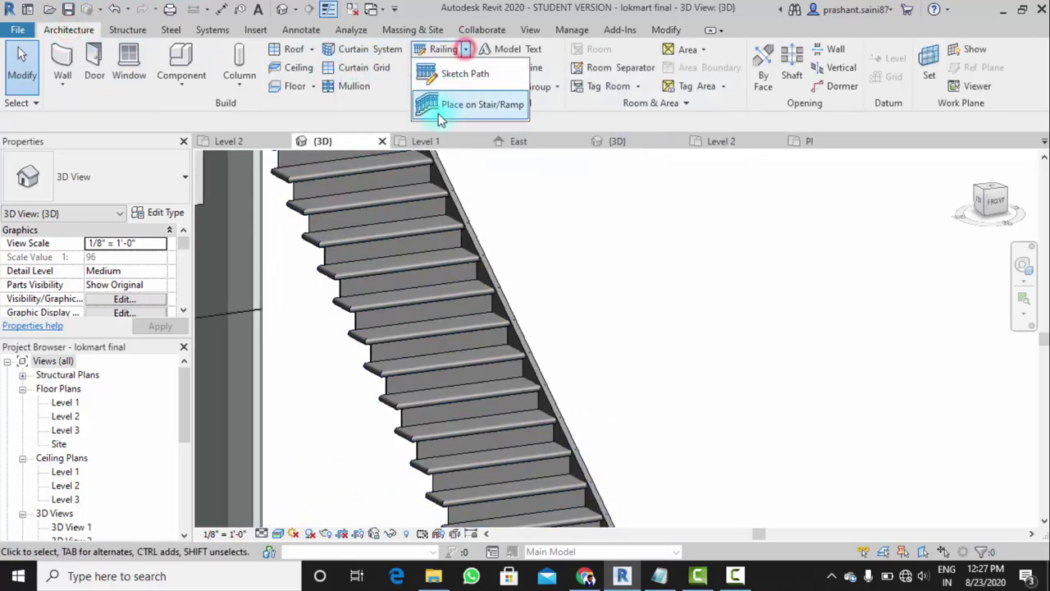
click(484, 110)
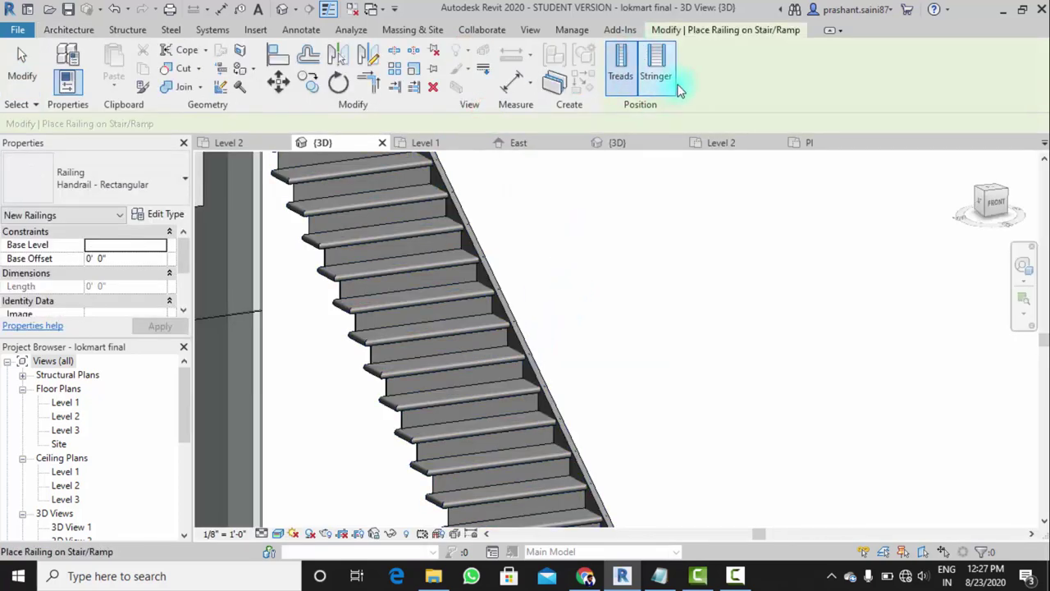
click(533, 374)
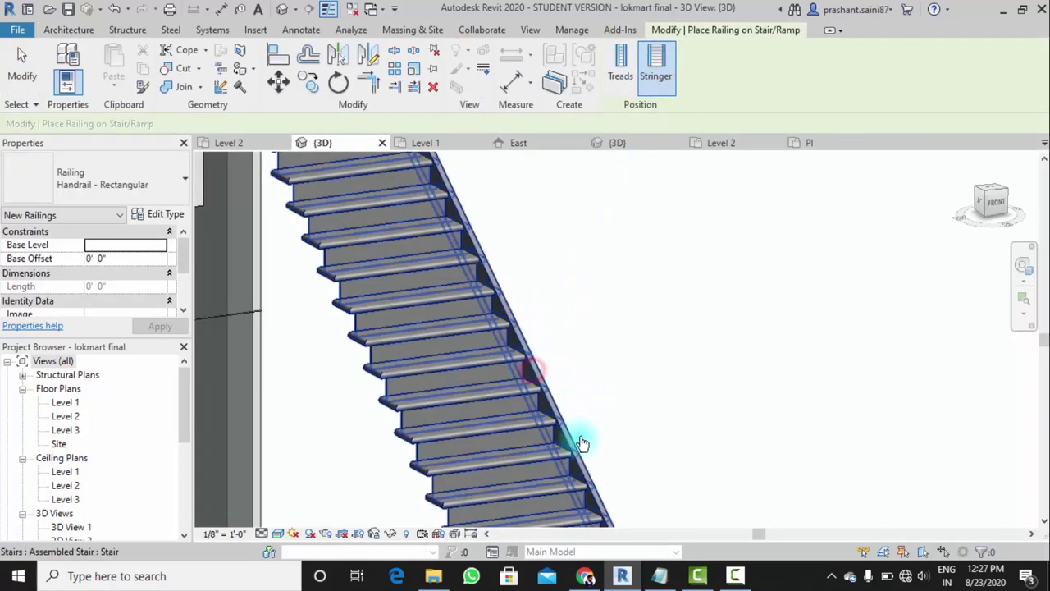
scroll(577, 412, up, 5)
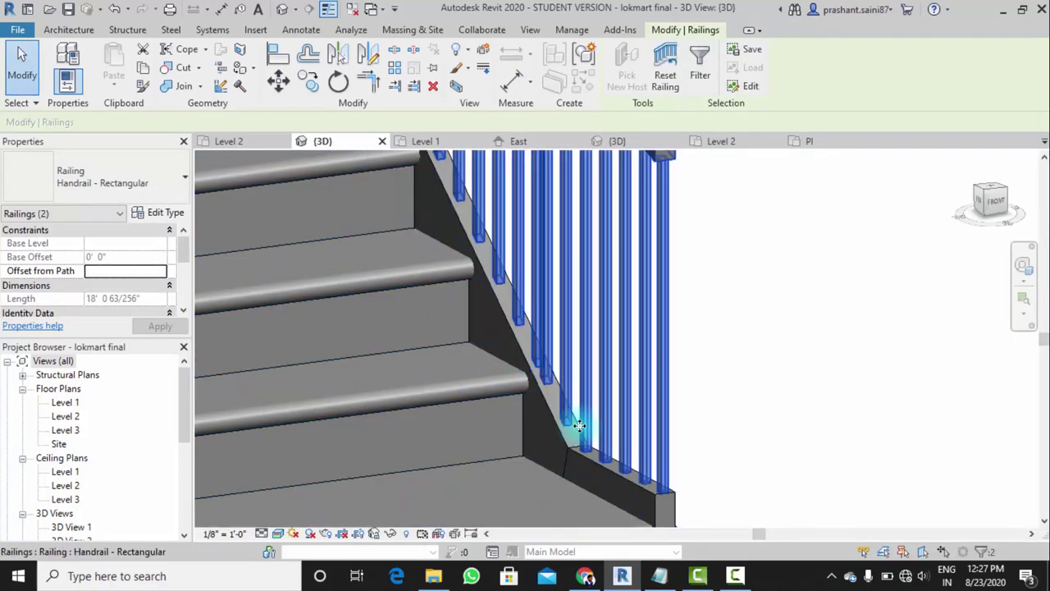
scroll(558, 411, down, 4)
key(Escape)
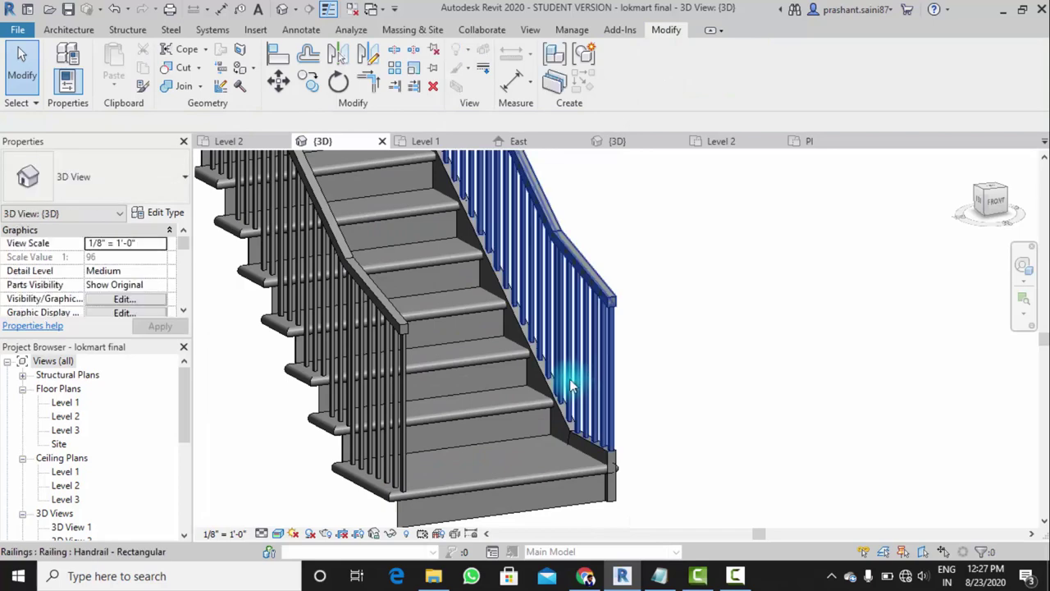
scroll(525, 373, up, 3)
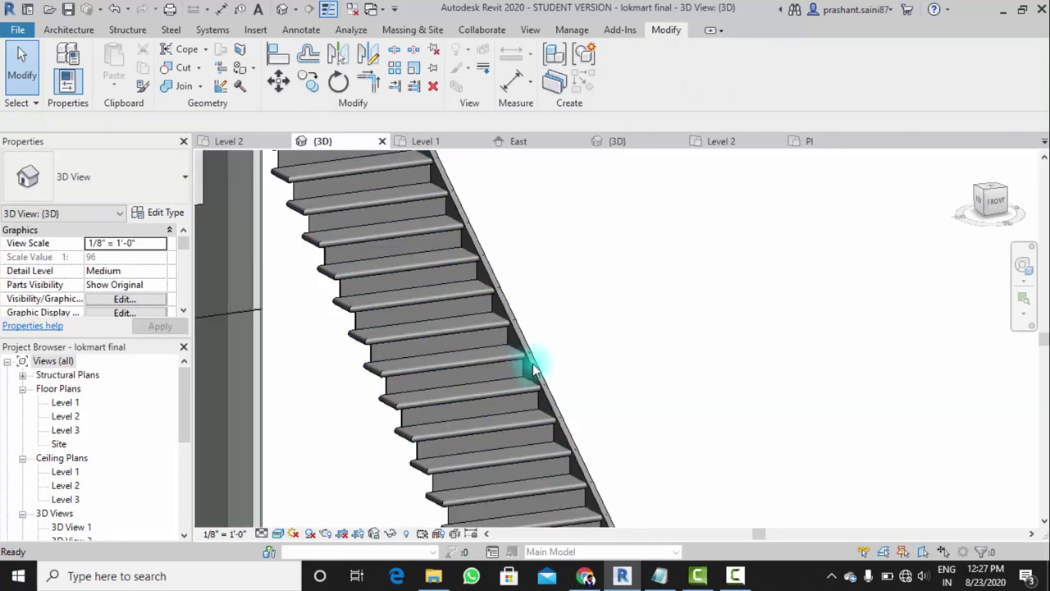
Place railings on the straight stair with Railing > Place on Stair/Ramp, and check both sides
click(68, 29)
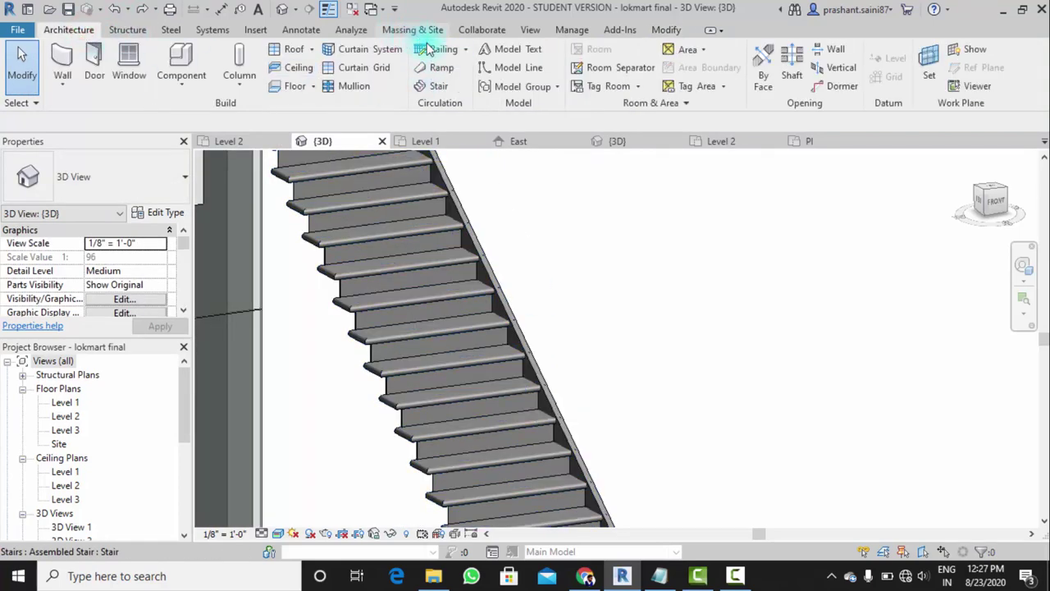
click(466, 49)
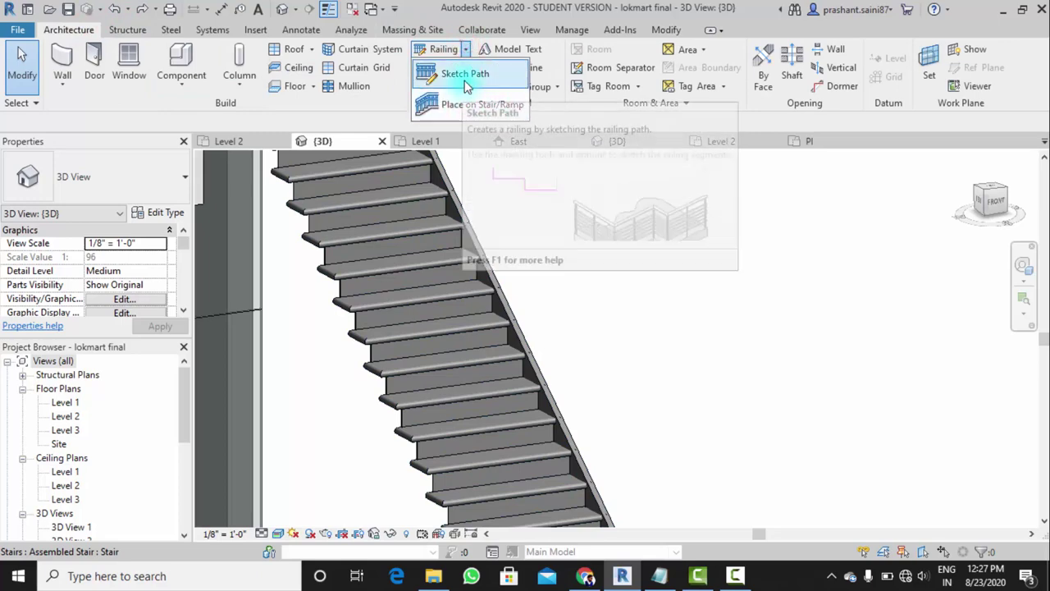
click(460, 107)
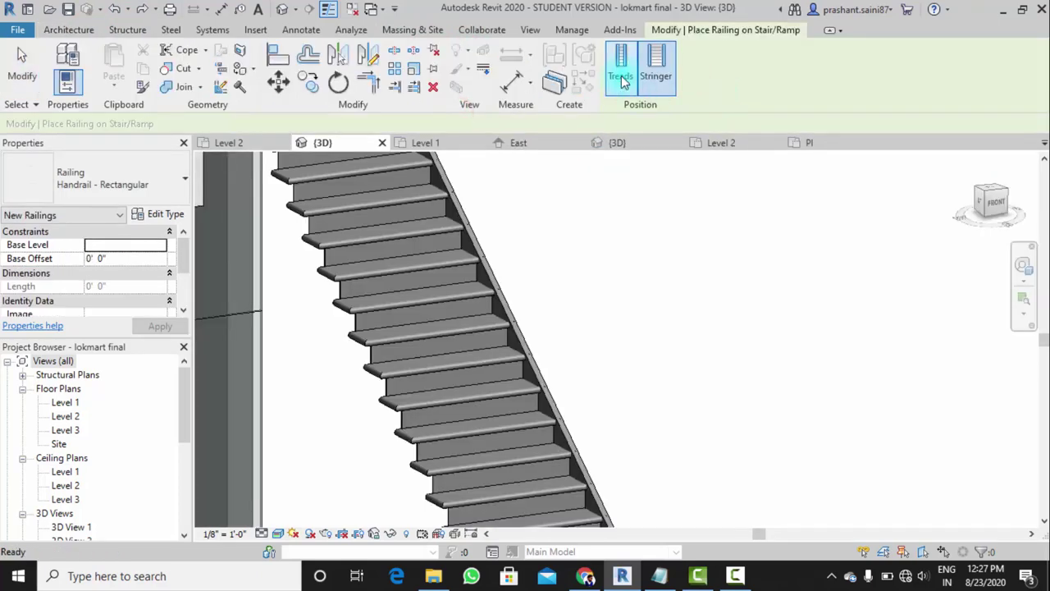
click(517, 329)
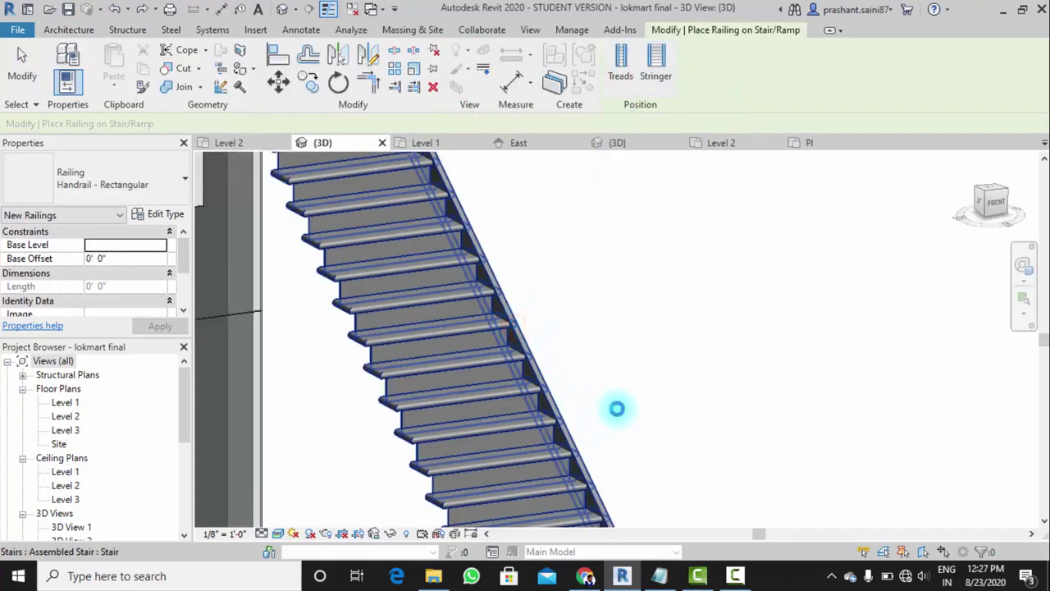
shift+middle_drag(588, 429, 599, 249)
scroll(540, 399, up, 5)
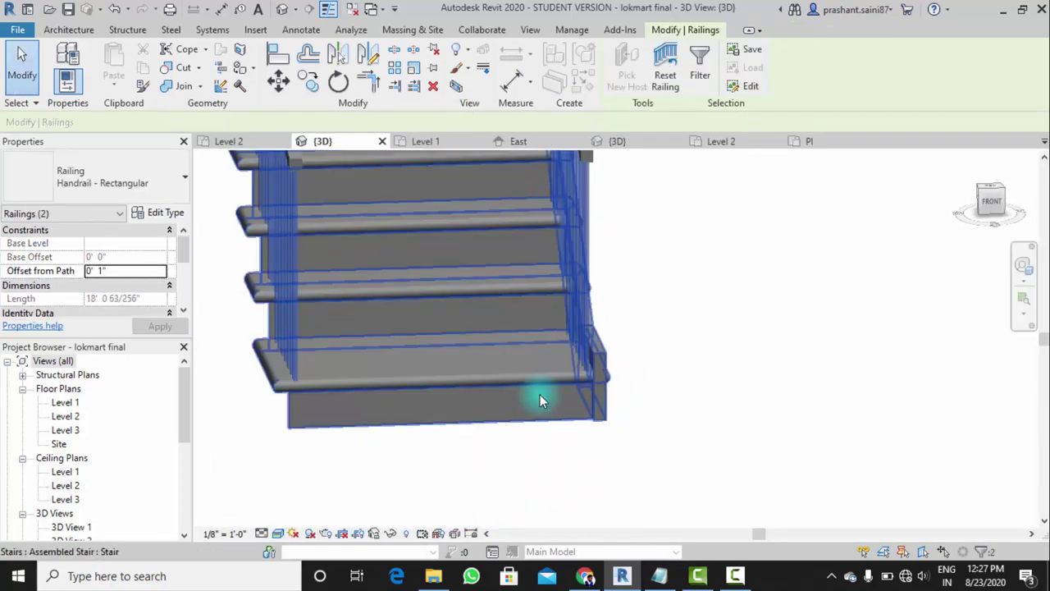
scroll(575, 377, up, 2)
scroll(599, 363, down, 5)
mouse_move(598, 363)
shift+middle_down()
mouse_move(633, 374)
mouse_move(588, 429)
shift+middle_up()
click(633, 453)
scroll(563, 393, up, 3)
scroll(572, 390, up, 3)
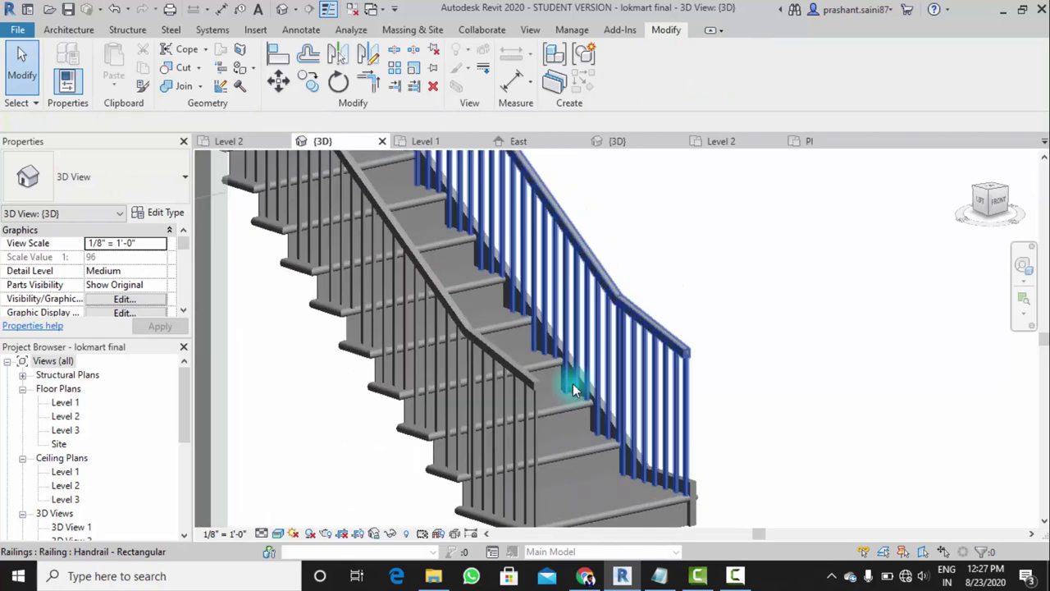
scroll(573, 384, down, 2)
scroll(606, 333, down, 2)
mouse_move(605, 333)
shift+middle_down()
mouse_move(593, 311)
mouse_move(560, 346)
shift+middle_up()
scroll(554, 329, up, 3)
scroll(525, 308, down, 1)
Change the first stair railing to Glass Panel - Bottom Fill
click(523, 292)
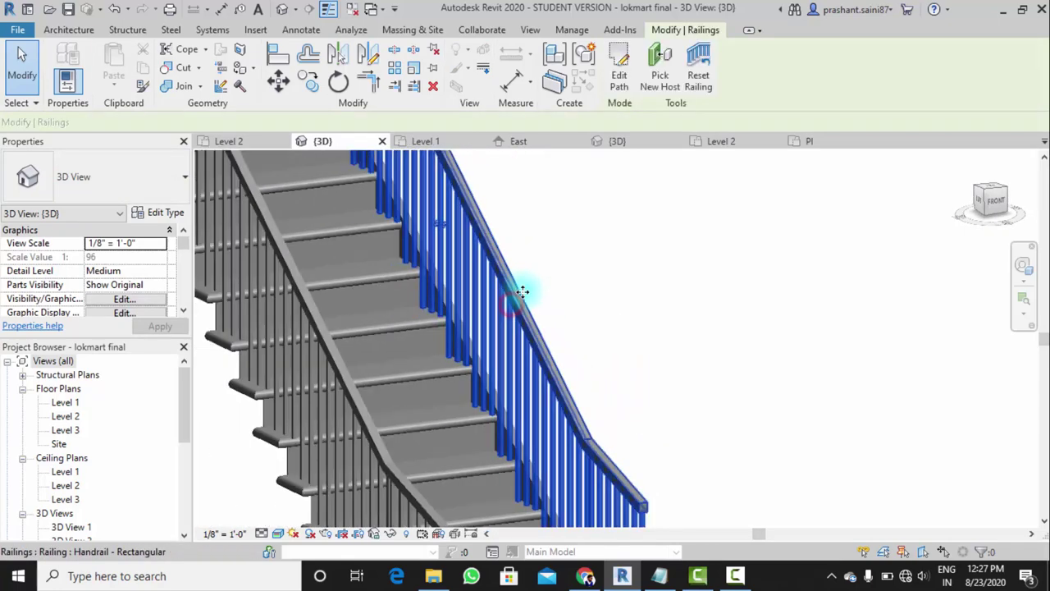
scroll(523, 292, down, 2)
click(148, 182)
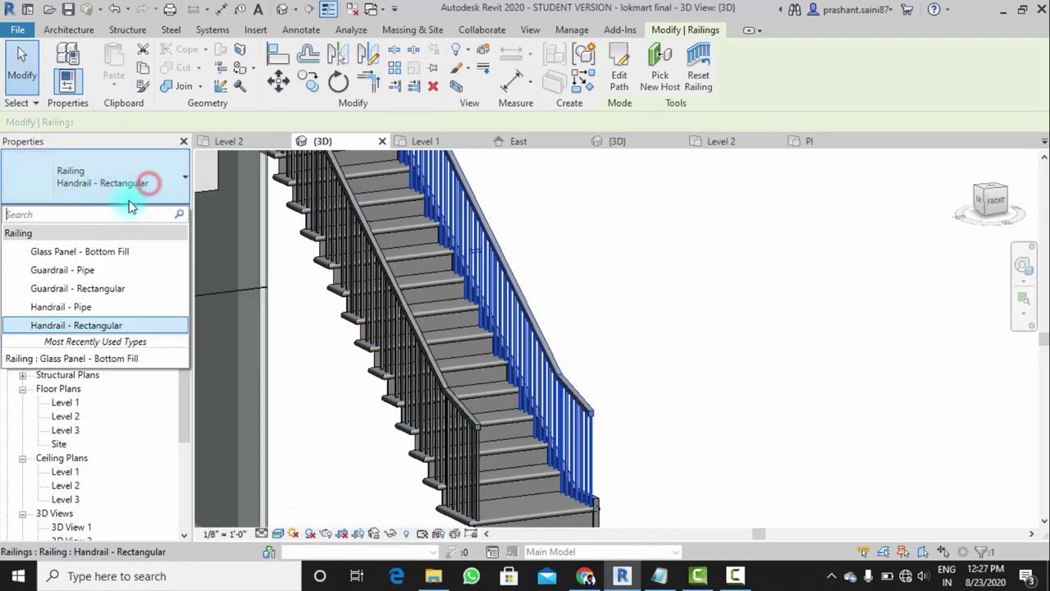
click(104, 254)
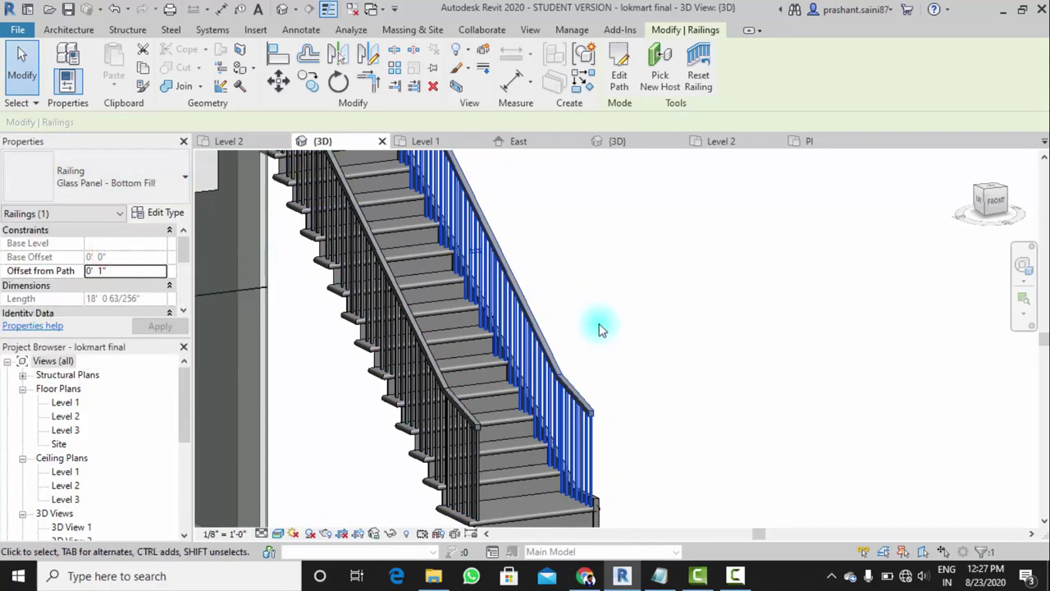
shift+middle_drag(599, 328, 663, 314)
click(697, 290)
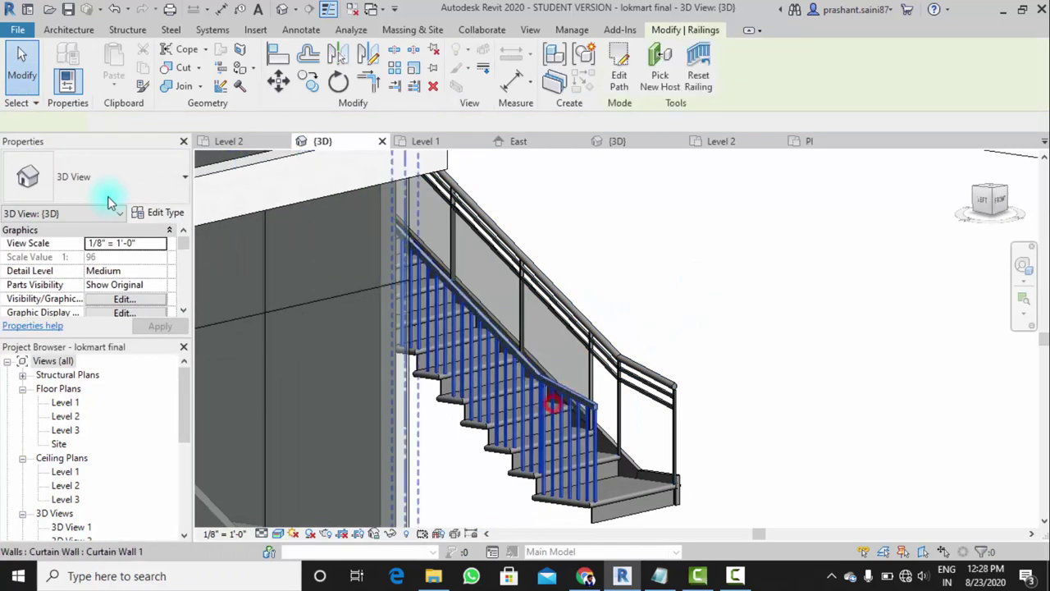
Switch the remaining picket railing to glass panels as well
click(95, 178)
click(69, 252)
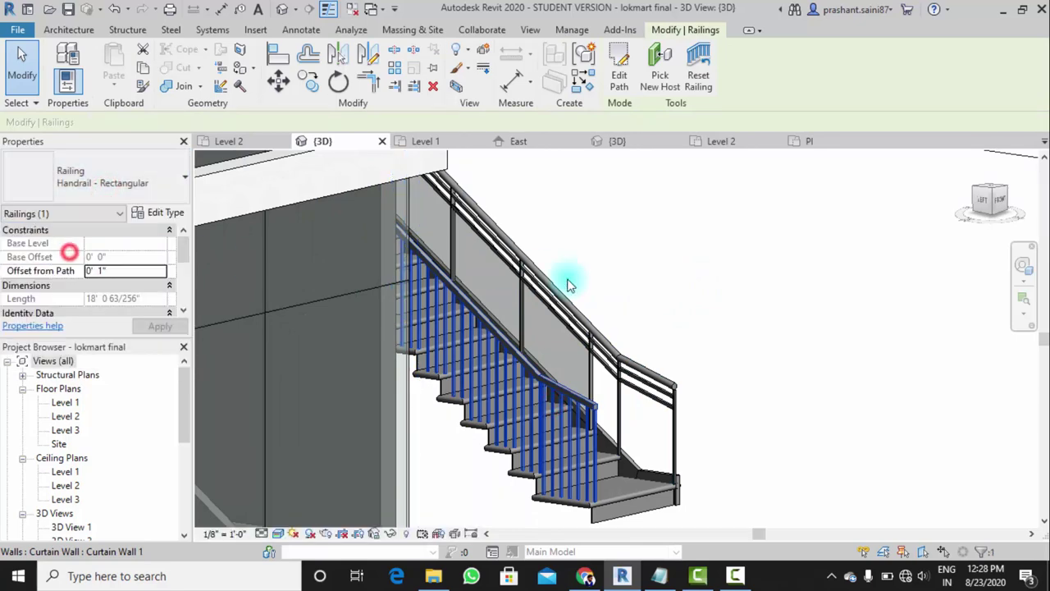
click(638, 282)
mouse_move(649, 298)
shift+middle_down()
mouse_move(492, 270)
mouse_move(414, 278)
mouse_move(434, 311)
mouse_move(638, 347)
mouse_move(680, 321)
mouse_move(668, 271)
mouse_move(640, 287)
mouse_move(657, 312)
mouse_move(671, 310)
shift+middle_up()
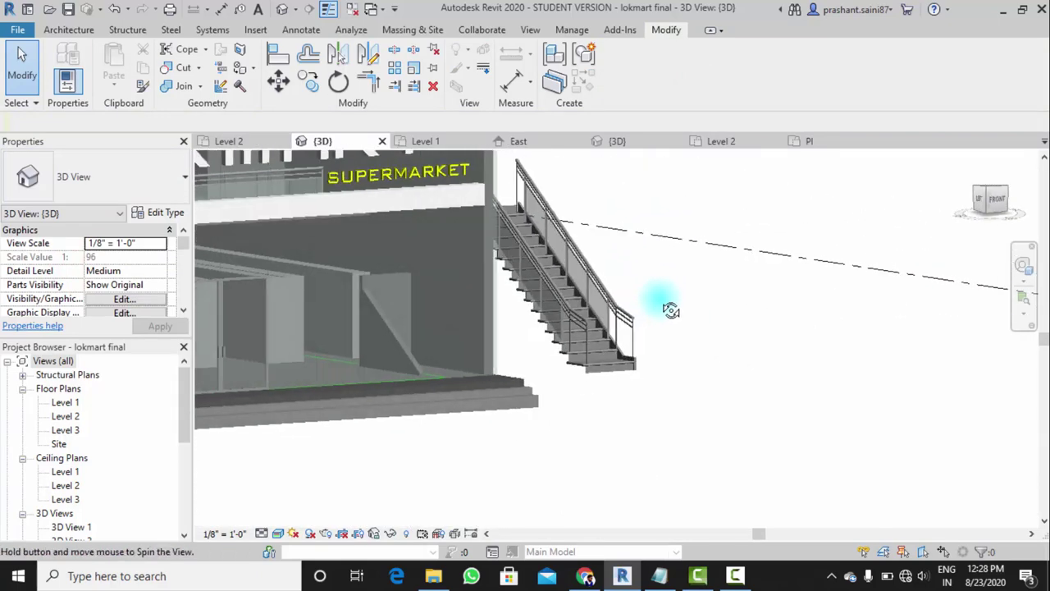
scroll(610, 234, up, 2)
scroll(598, 276, up, 3)
mouse_move(605, 309)
shift+middle_down()
mouse_move(607, 325)
mouse_move(556, 305)
shift+middle_up()
Try the railing as Guardrail - Pipe, then as Guardrail - Rectangular
click(532, 309)
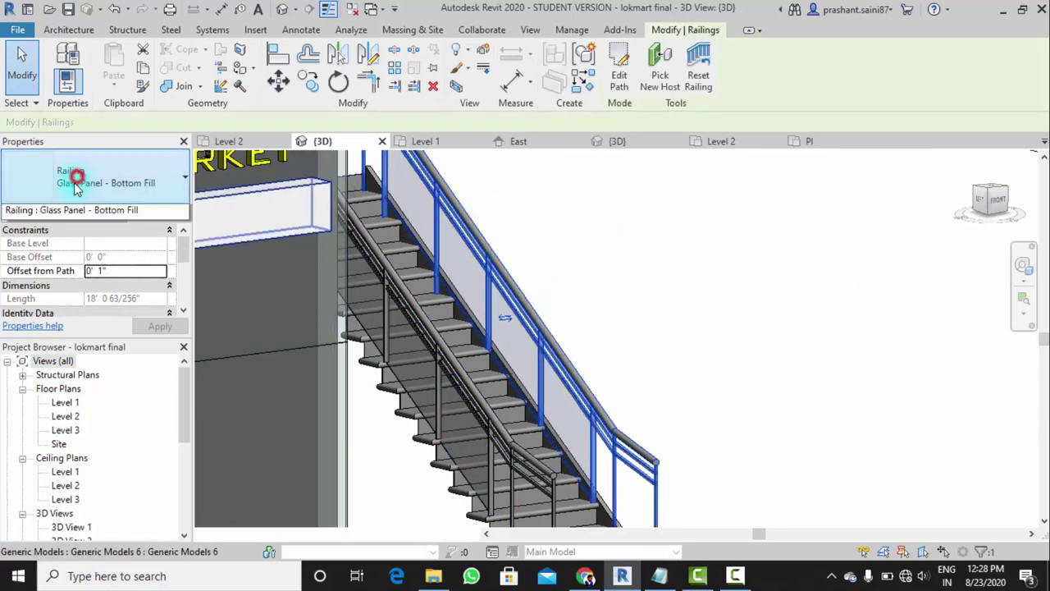
click(74, 179)
click(87, 271)
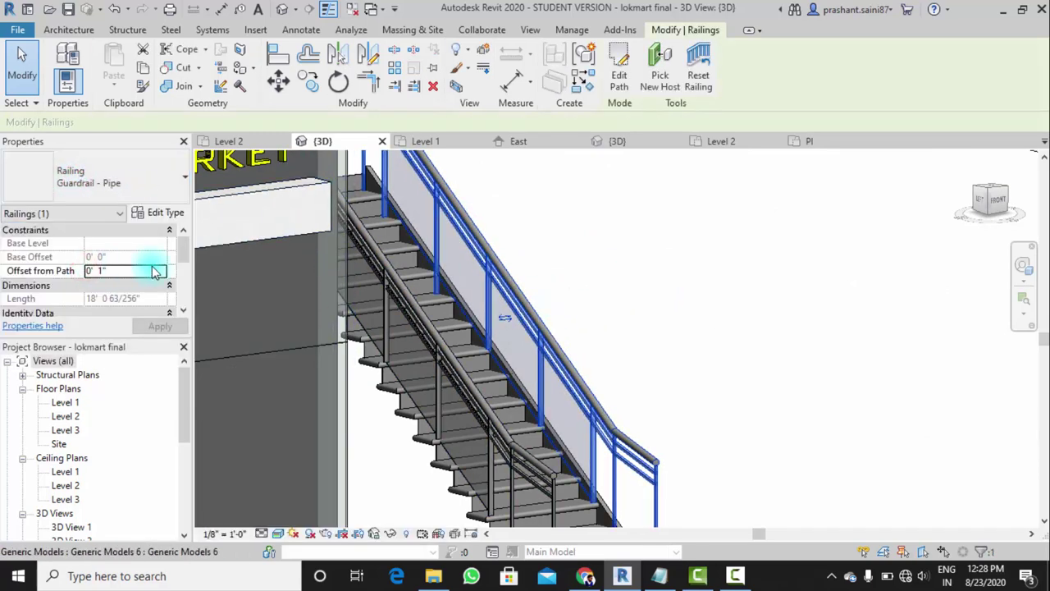
click(707, 319)
click(587, 383)
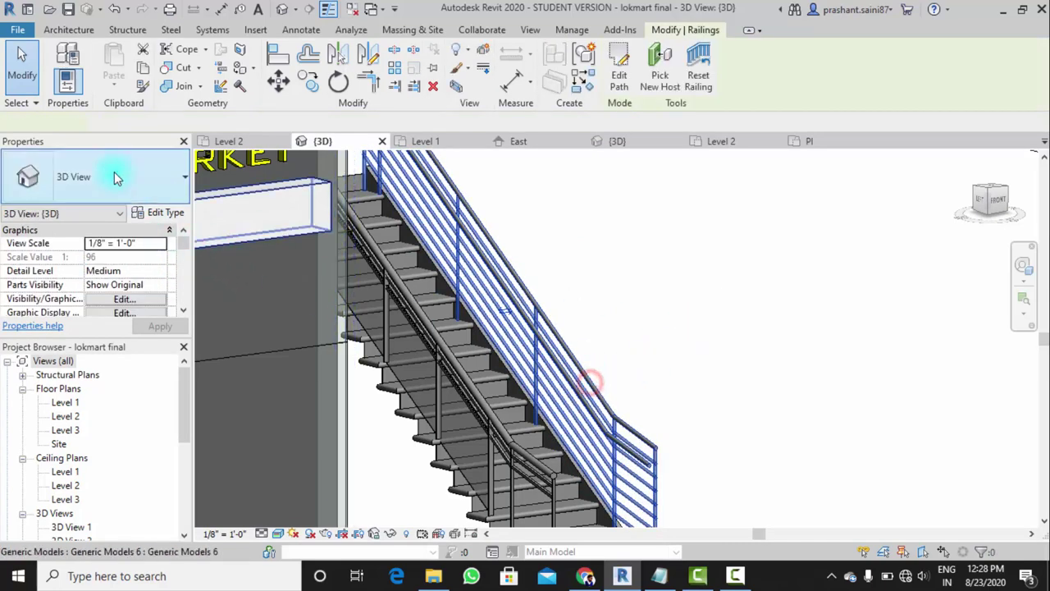
click(117, 179)
click(96, 293)
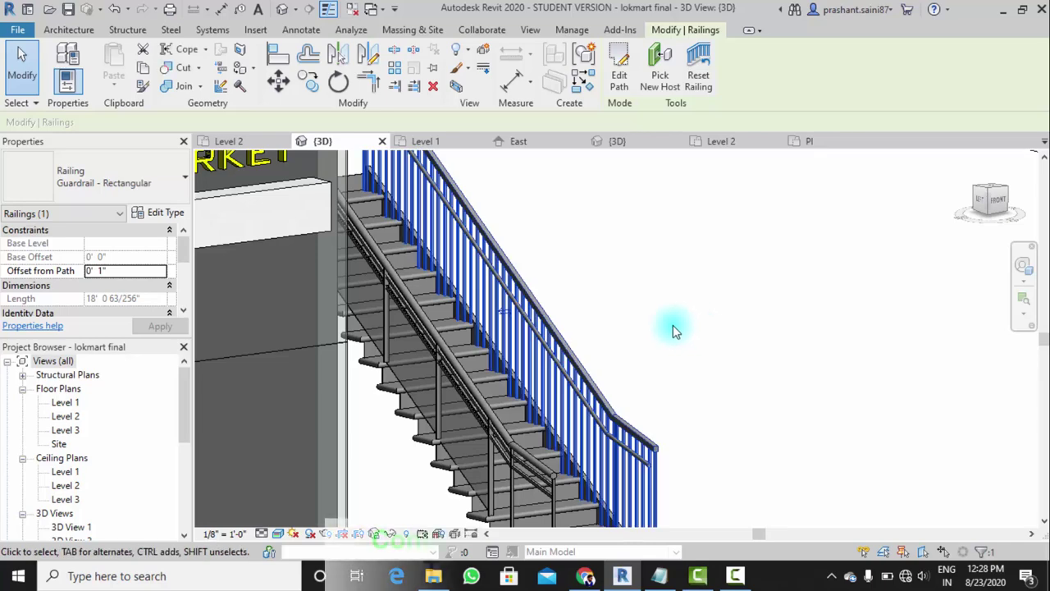
Set the railing back to Glass Panel - Bottom Fill and review it around the supermarket
click(104, 188)
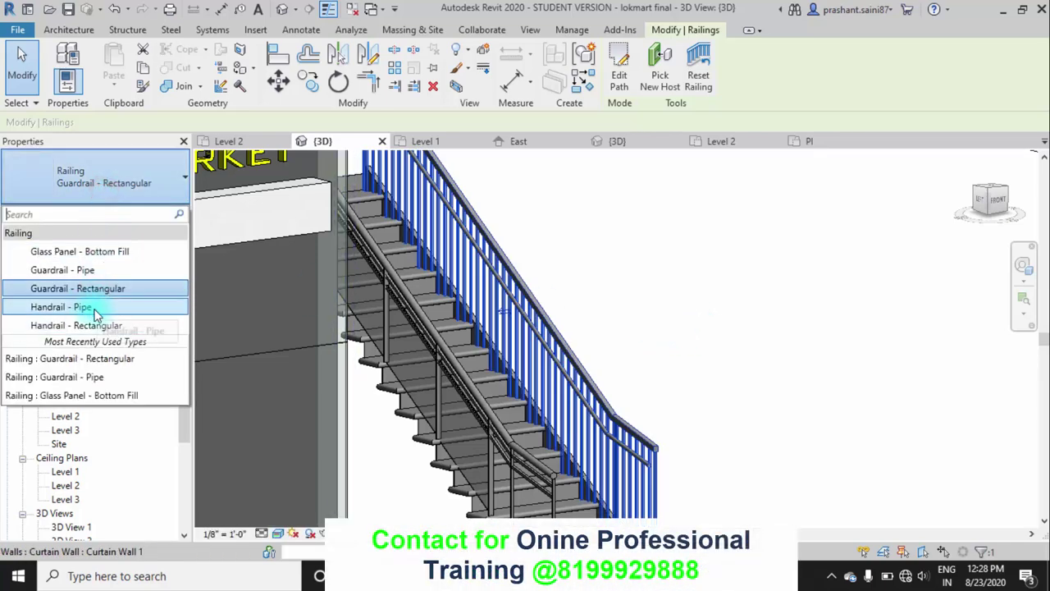
click(103, 251)
click(680, 295)
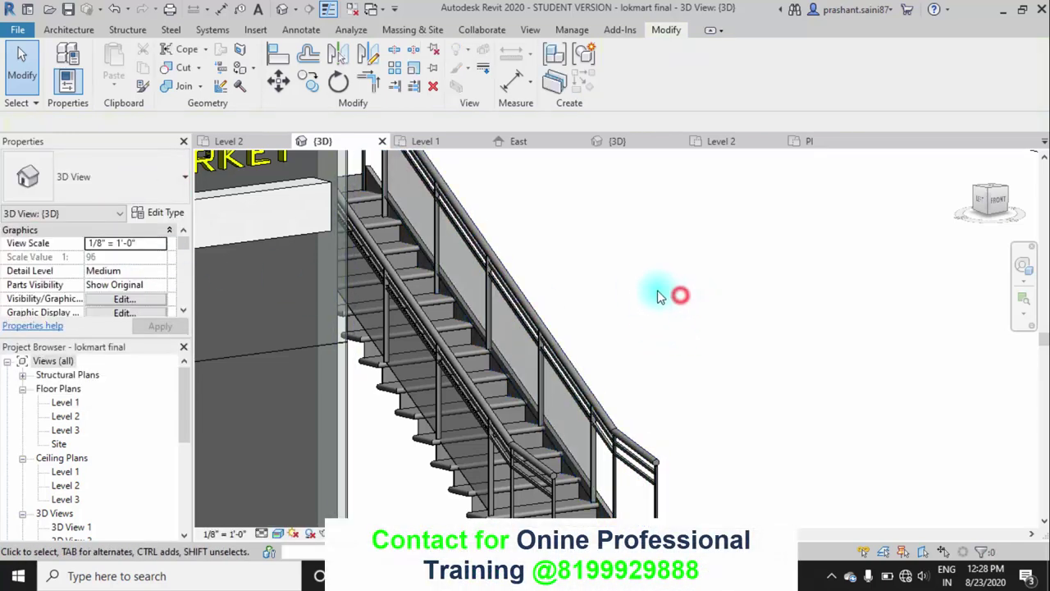
scroll(661, 297, down, 4)
mouse_move(734, 364)
shift+middle_down()
mouse_move(586, 328)
mouse_move(755, 387)
mouse_move(741, 371)
shift+middle_up()
scroll(648, 325, up, 1)
scroll(628, 312, up, 1)
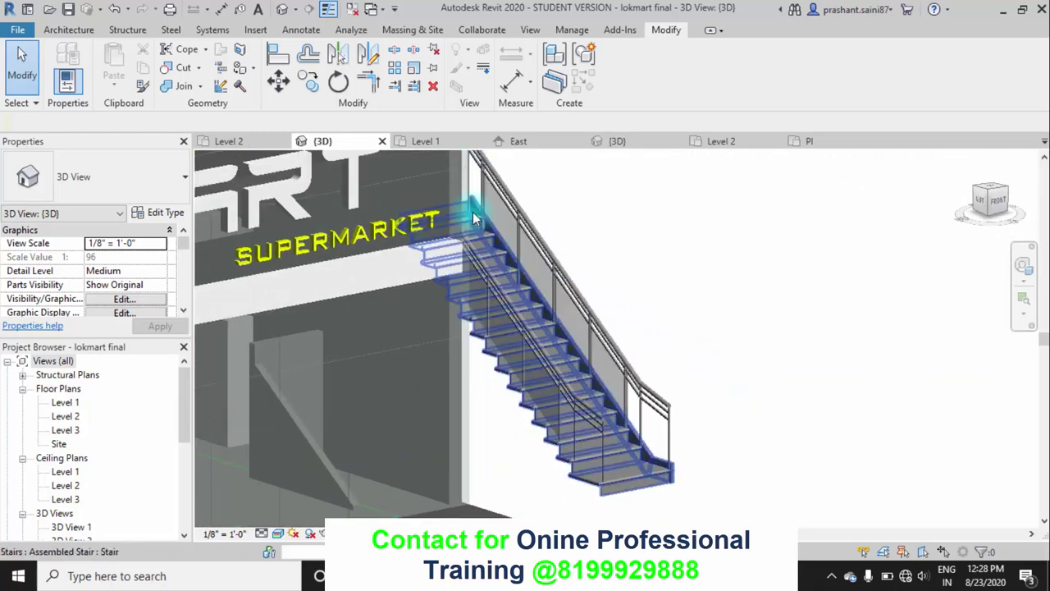
Open the Pl floor plan, then Project1's {3D} view
click(792, 140)
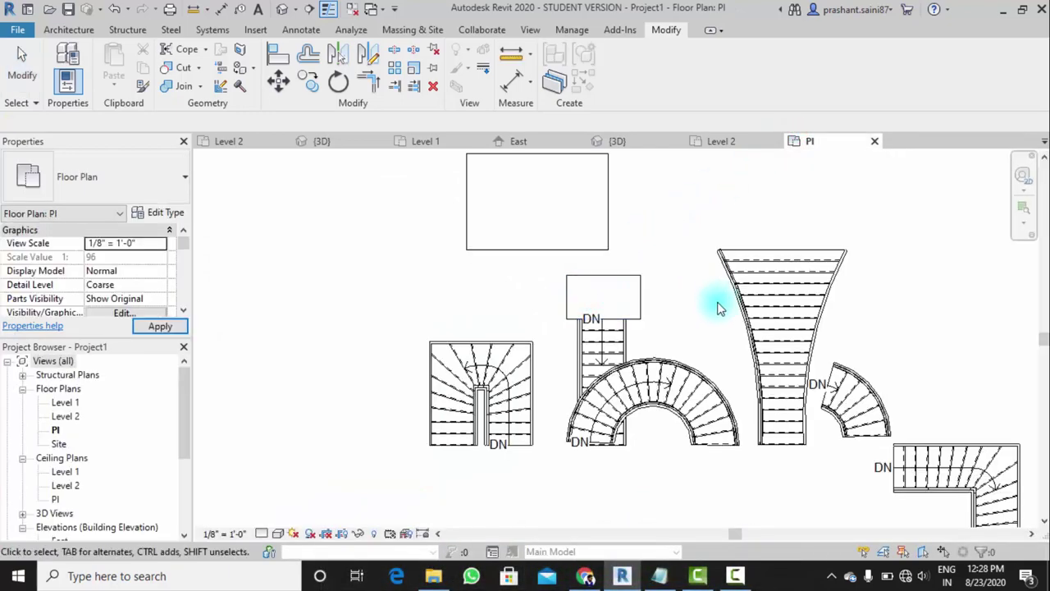
scroll(681, 302, down, 2)
click(283, 10)
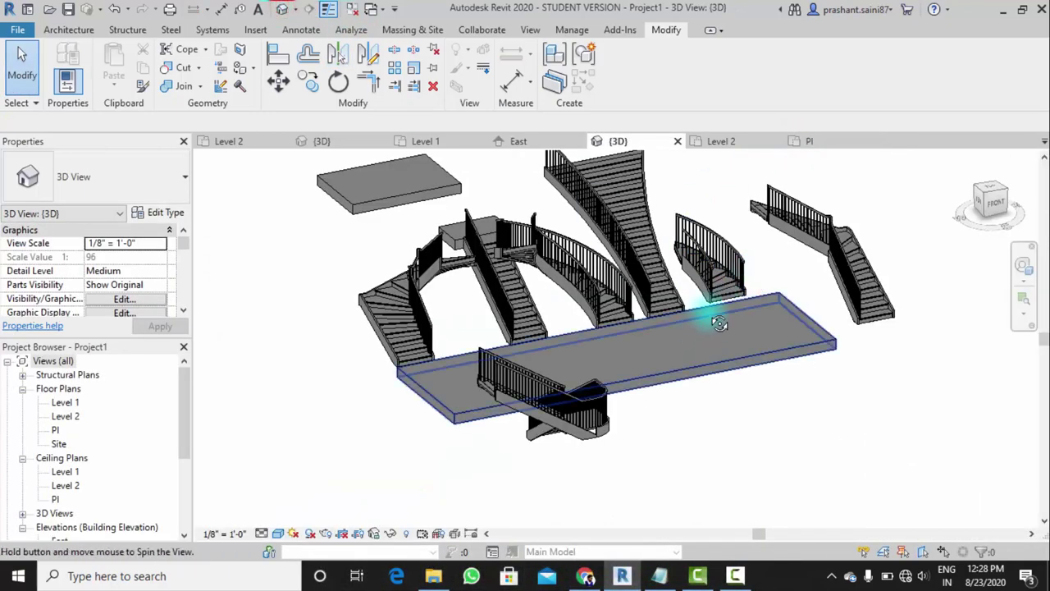
mouse_move(720, 317)
shift+middle_down()
mouse_move(703, 293)
mouse_move(617, 291)
shift+middle_up()
scroll(617, 292, up, 3)
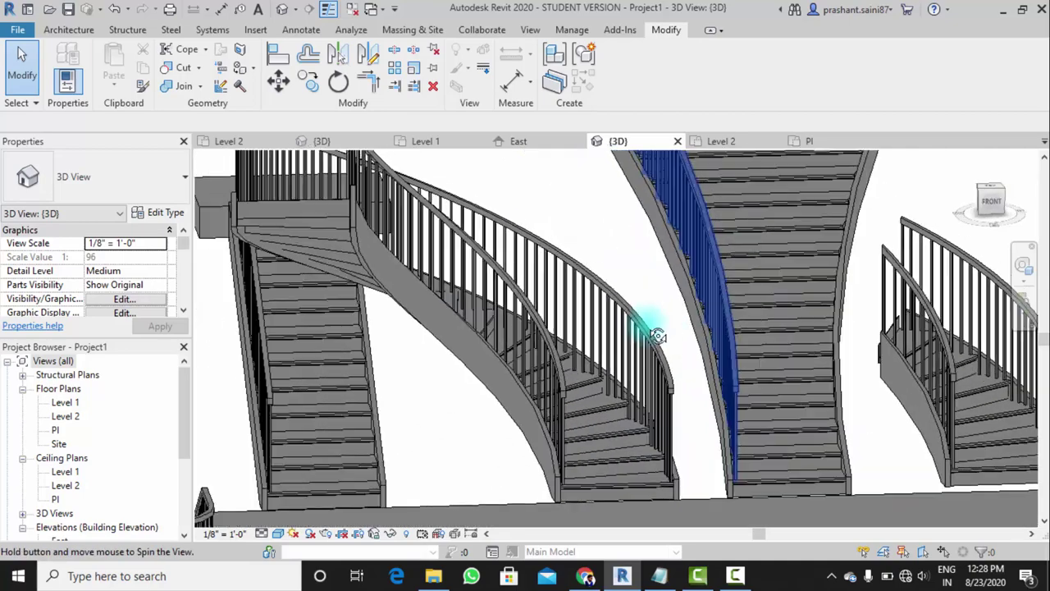
Orbit below and around the tapered, curved and L-shaped stairs to frame them all
mouse_move(696, 277)
shift+middle_down()
mouse_move(799, 398)
mouse_move(615, 363)
mouse_move(525, 465)
shift+middle_up()
scroll(816, 402, down, 2)
scroll(534, 467, up, 3)
scroll(538, 466, up, 2)
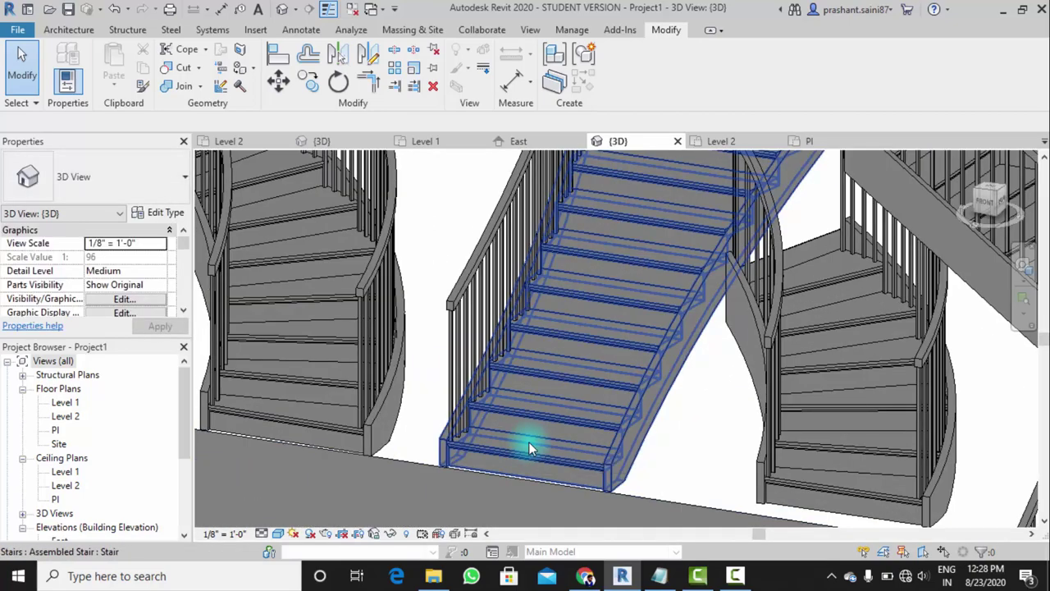
scroll(522, 476, up, 2)
scroll(523, 459, up, 1)
scroll(523, 421, down, 3)
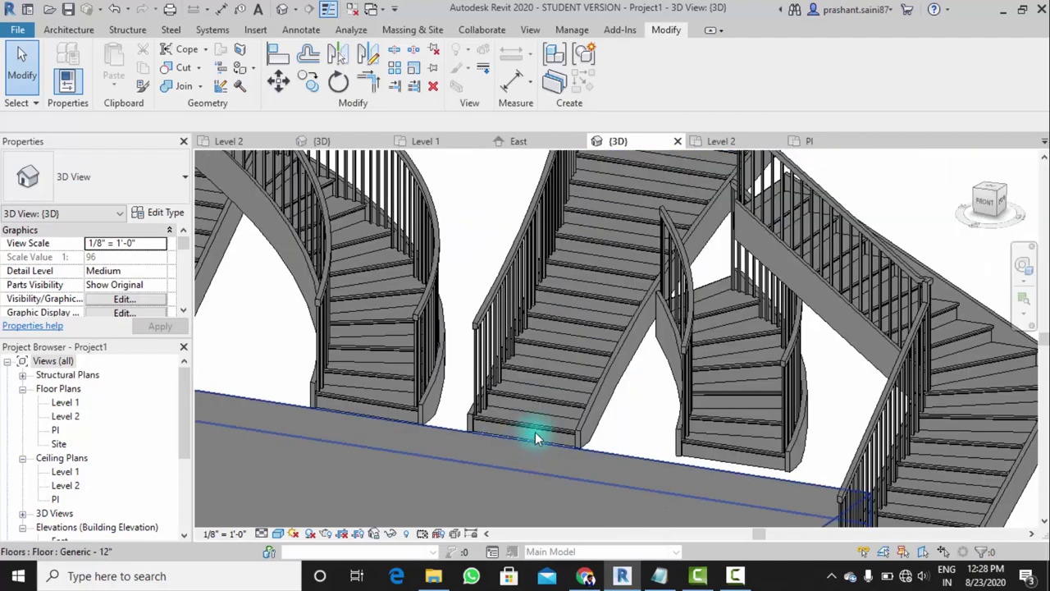
mouse_move(537, 434)
shift+middle_down()
mouse_move(557, 417)
mouse_move(505, 374)
shift+middle_up()
scroll(517, 402, down, 3)
shift+middle_drag(528, 430, 520, 263)
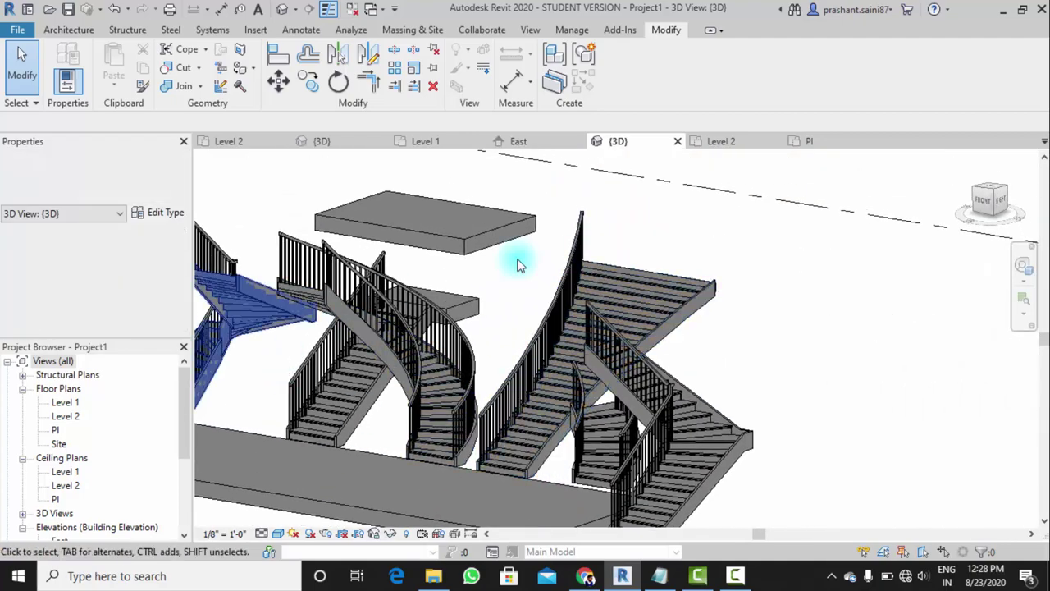
scroll(404, 367, down, 3)
mouse_move(403, 417)
shift+middle_down()
mouse_move(433, 399)
mouse_move(409, 424)
shift+middle_up()
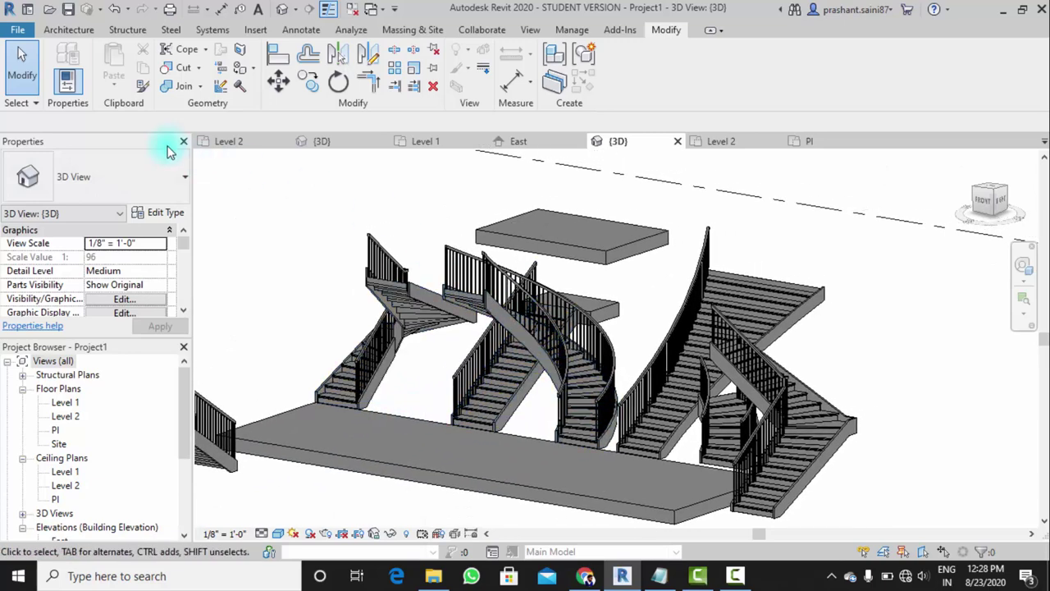
Sketch a straight 12-riser Precast Stair run in open space beside the existing stairs
click(69, 29)
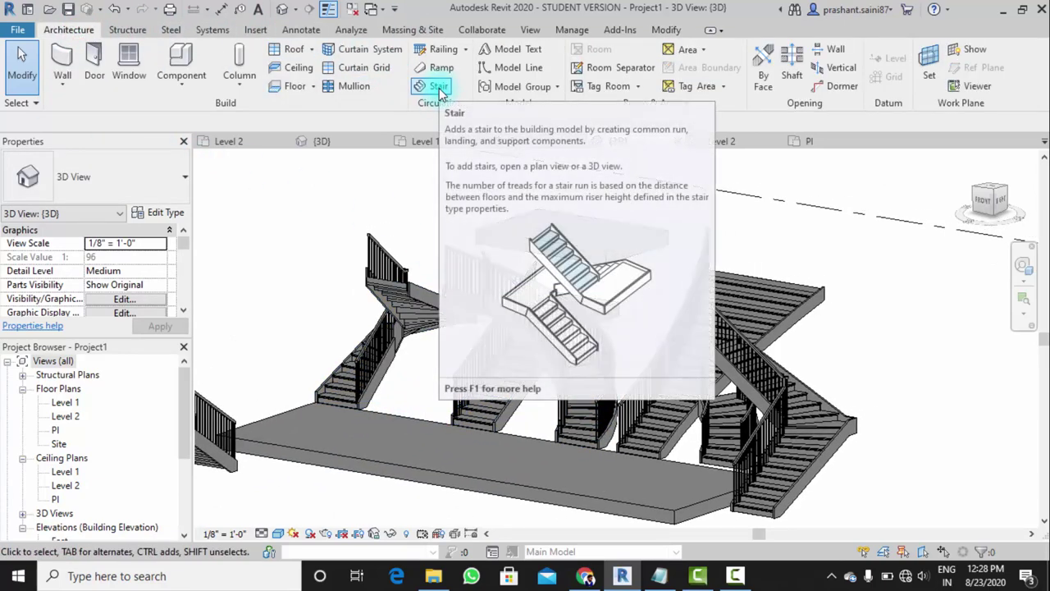
click(434, 87)
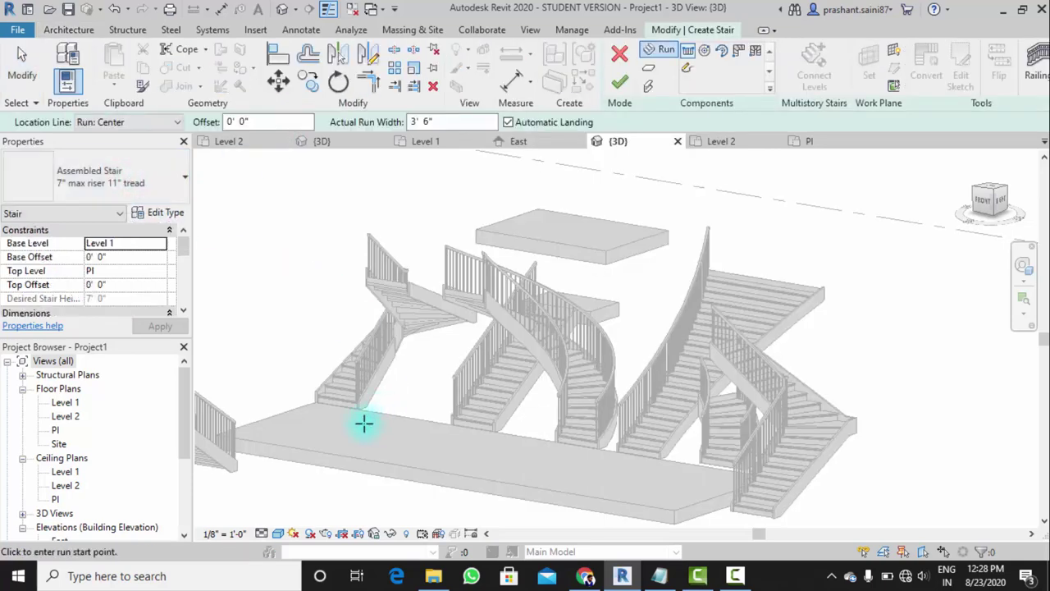
click(141, 156)
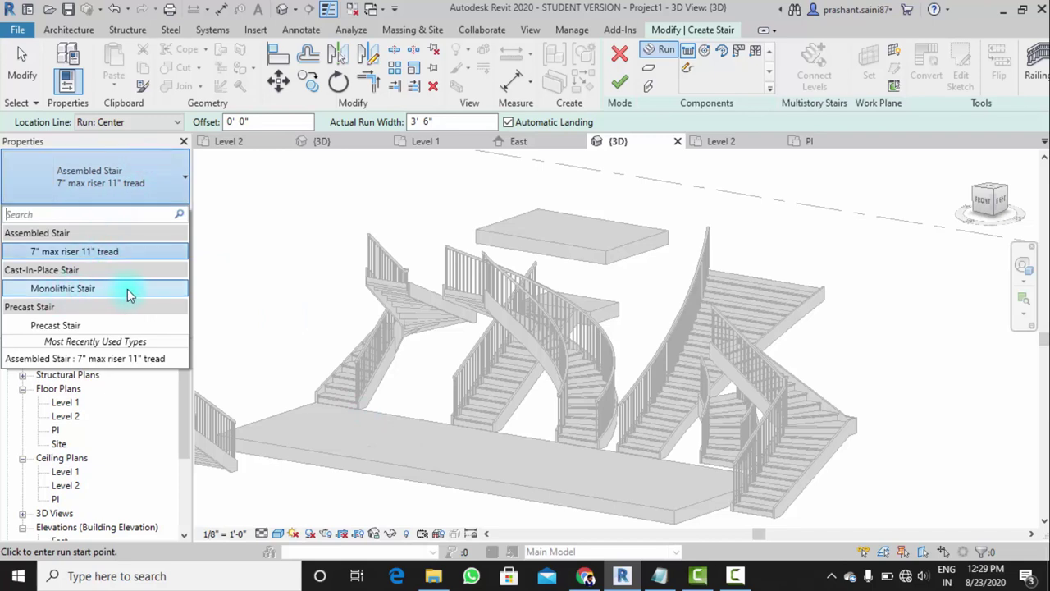
click(83, 326)
scroll(708, 418, down, 3)
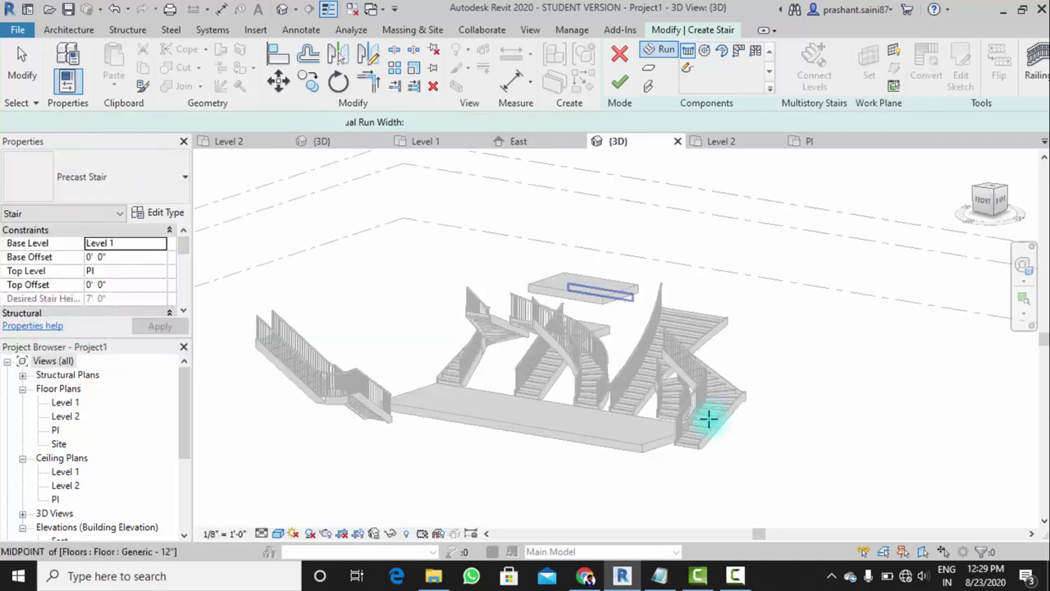
middle_drag(708, 418, 427, 358)
click(436, 384)
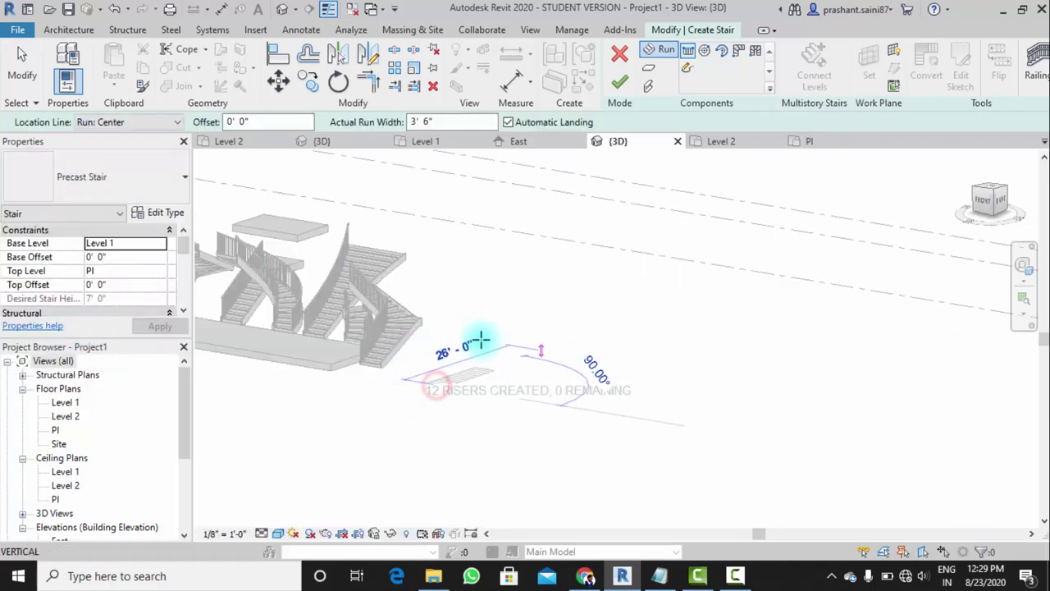
click(482, 343)
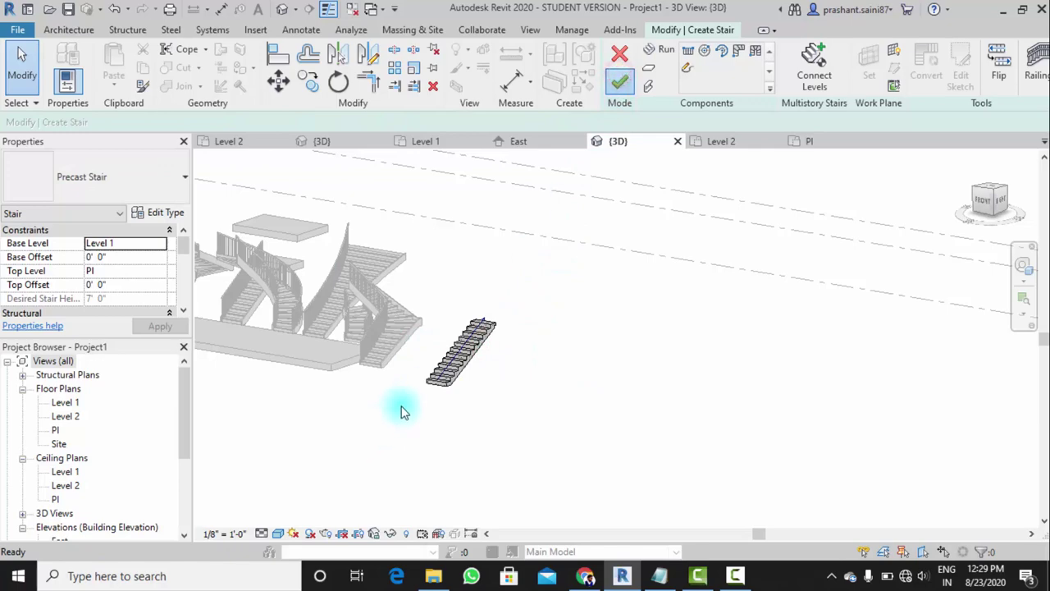
scroll(403, 402, up, 5)
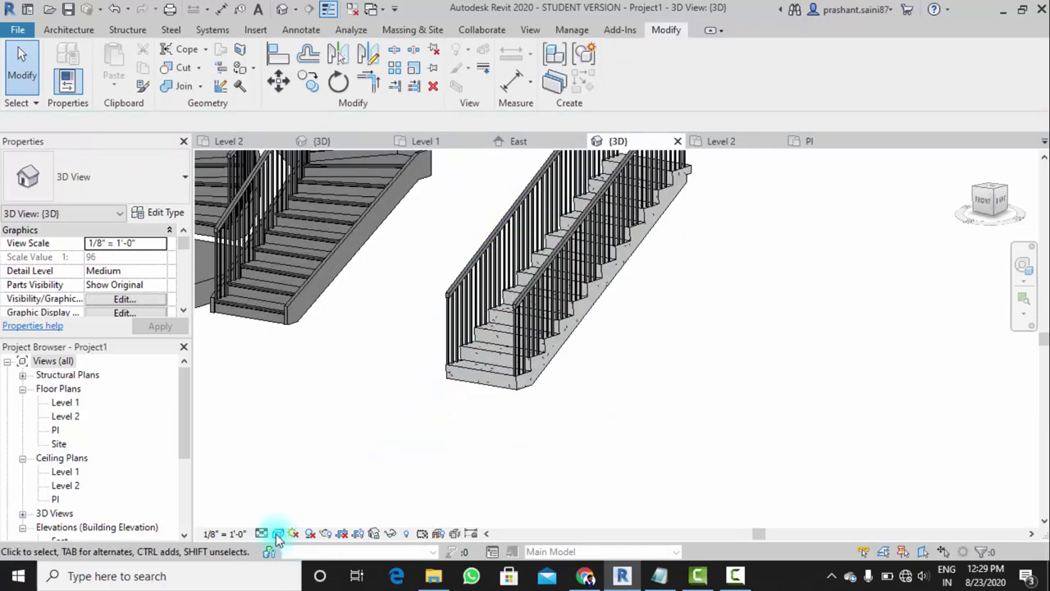
click(278, 537)
click(304, 511)
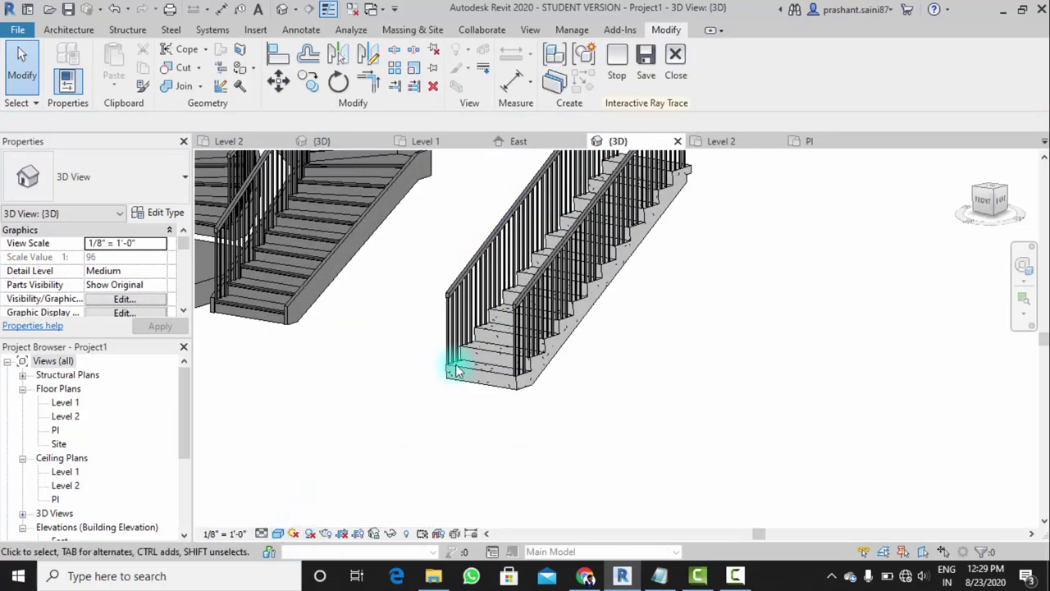
click(279, 534)
click(304, 501)
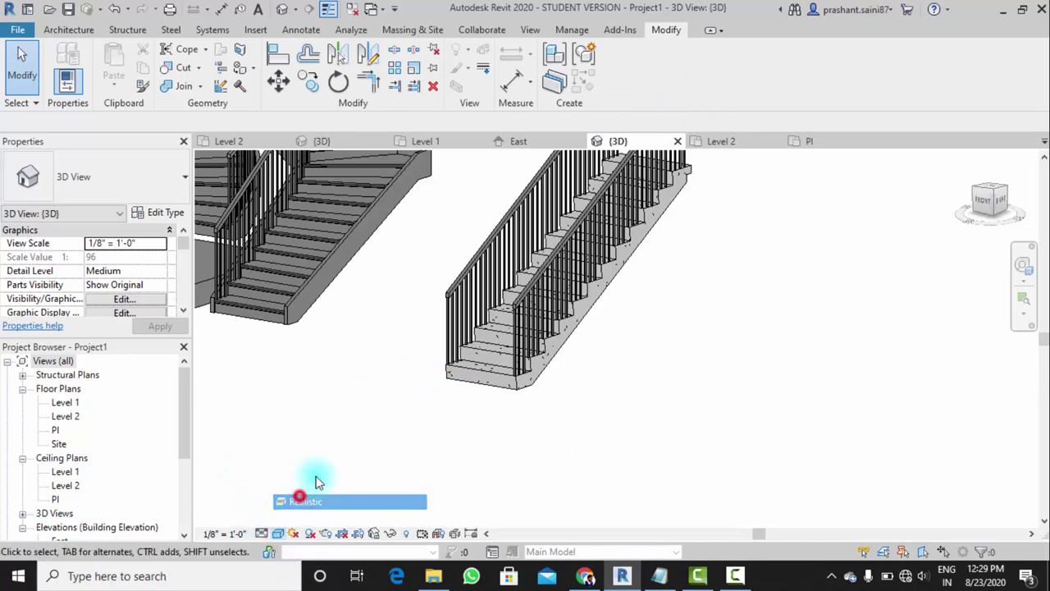
scroll(468, 422, up, 4)
scroll(466, 422, up, 2)
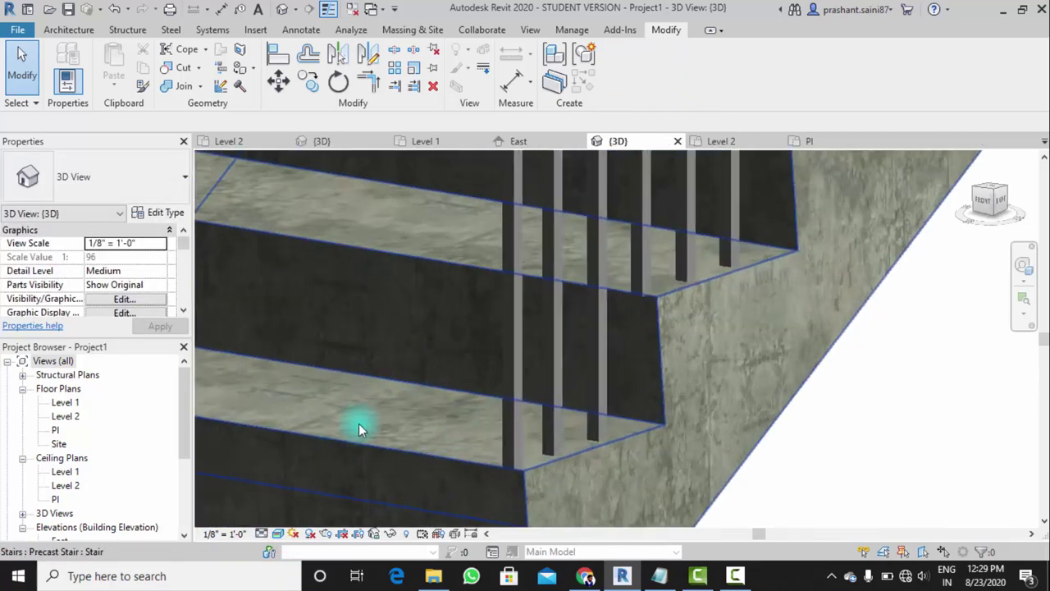
scroll(363, 425, down, 4)
scroll(489, 394, down, 2)
scroll(487, 404, down, 4)
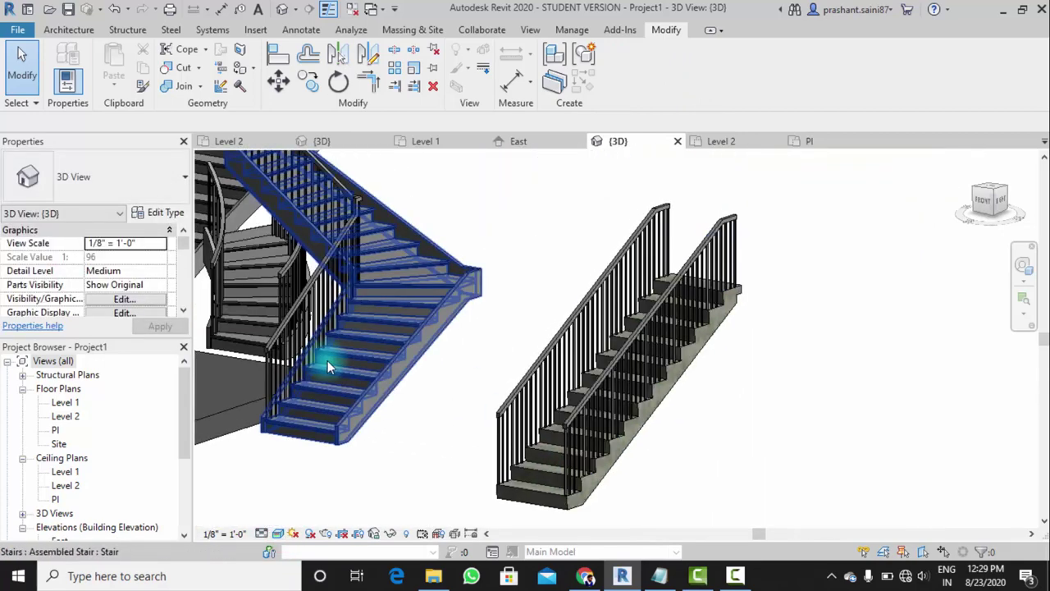
scroll(327, 360, up, 5)
scroll(545, 300, up, 2)
scroll(534, 317, down, 3)
scroll(507, 361, down, 3)
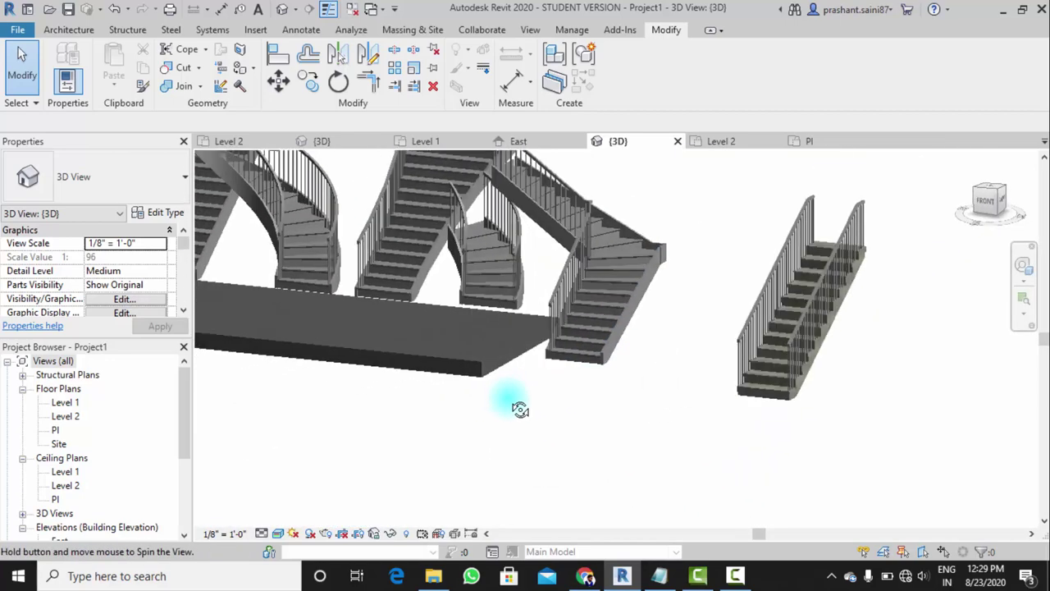
scroll(520, 408, down, 1)
scroll(499, 434, down, 1)
scroll(704, 424, up, 3)
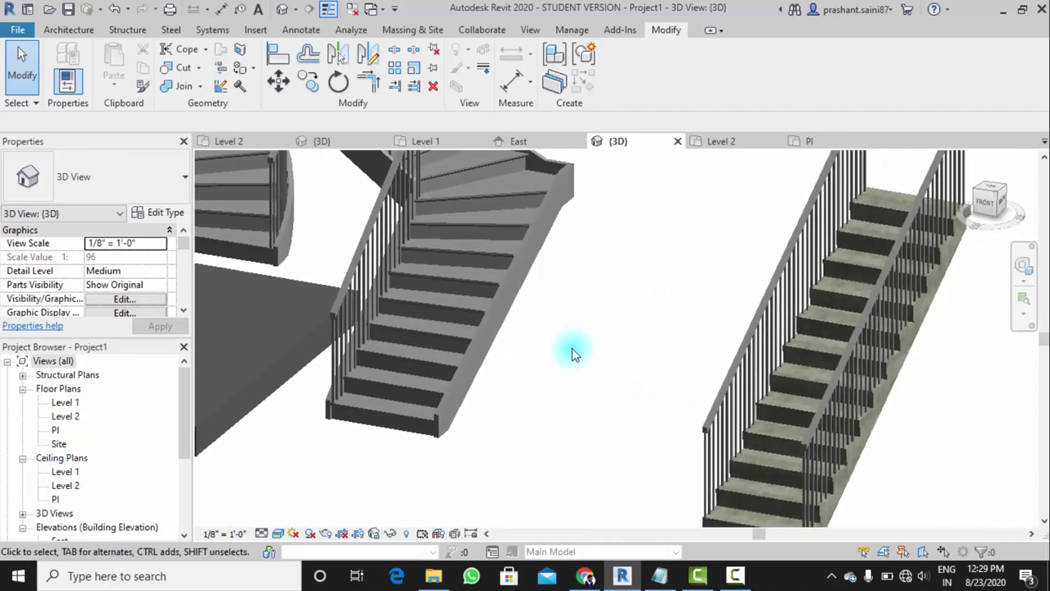
scroll(569, 352, down, 4)
scroll(550, 382, down, 2)
mouse_move(464, 381)
shift+middle_down()
mouse_move(435, 356)
mouse_move(481, 395)
shift+middle_up()
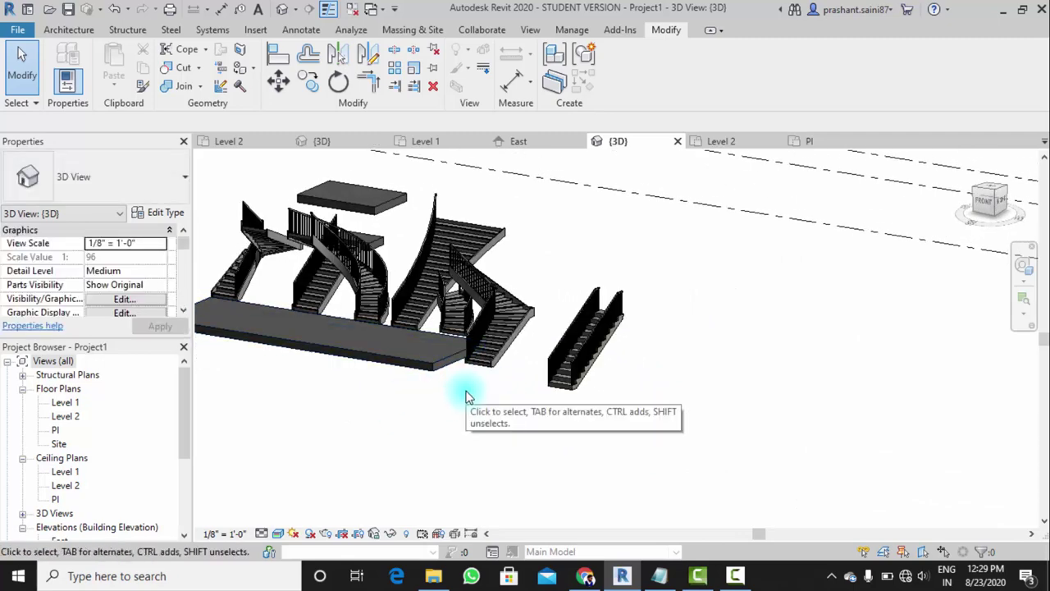
mouse_move(439, 398)
shift+middle_down()
mouse_move(528, 329)
mouse_move(539, 399)
mouse_move(528, 418)
shift+middle_up()
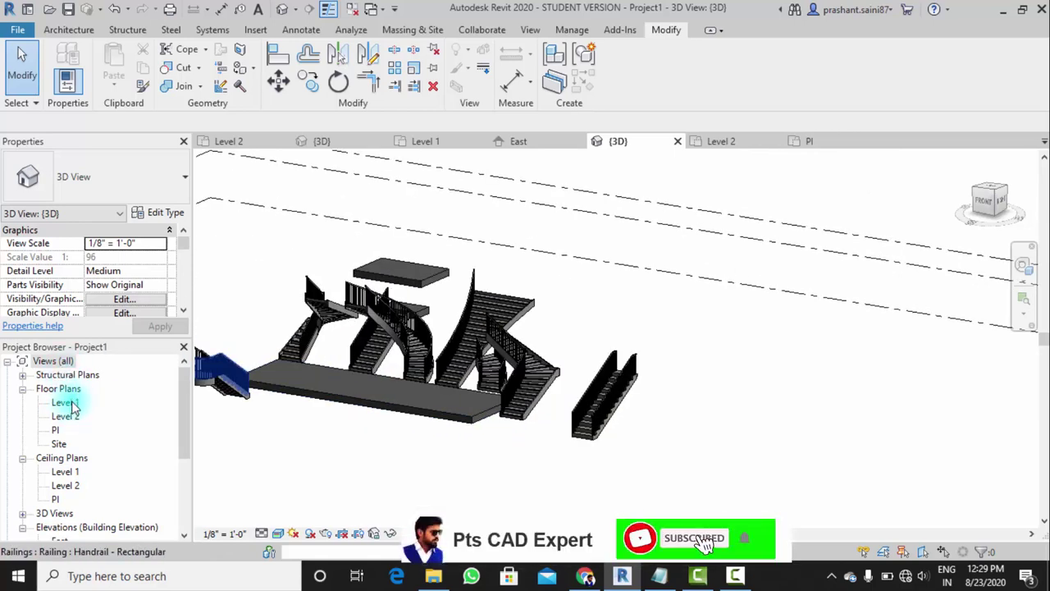
scroll(82, 505, down, 1)
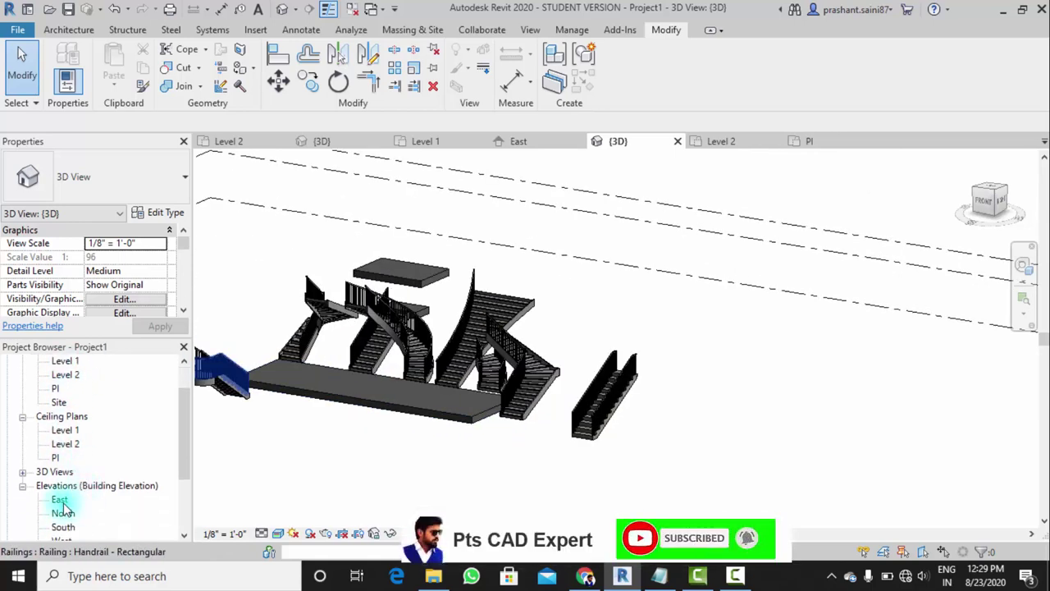
In the East elevation, delete the Pl level and confirm the warning
double_click(60, 500)
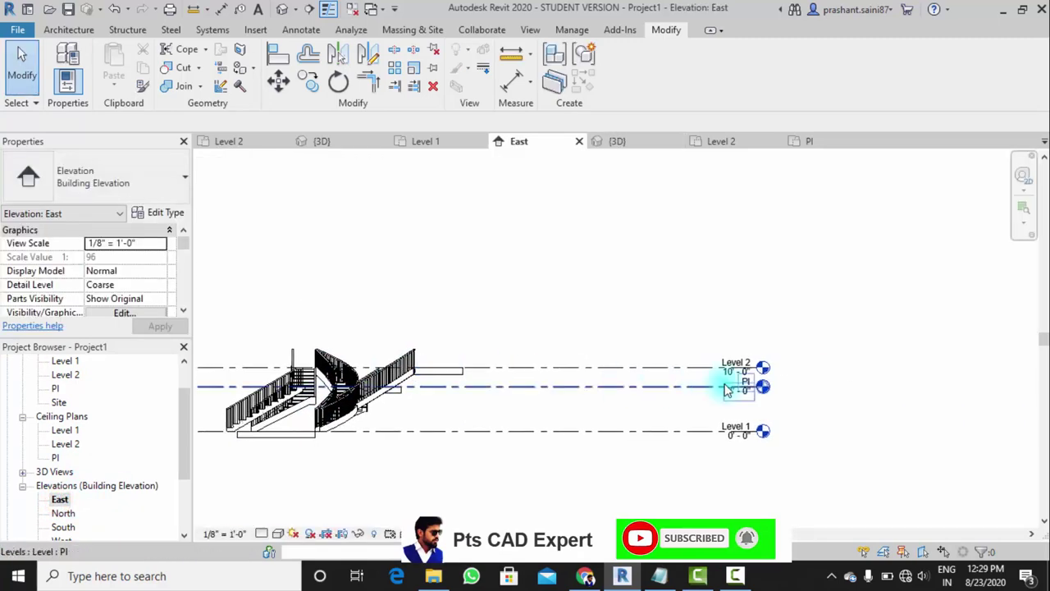
scroll(725, 390, up, 2)
click(691, 392)
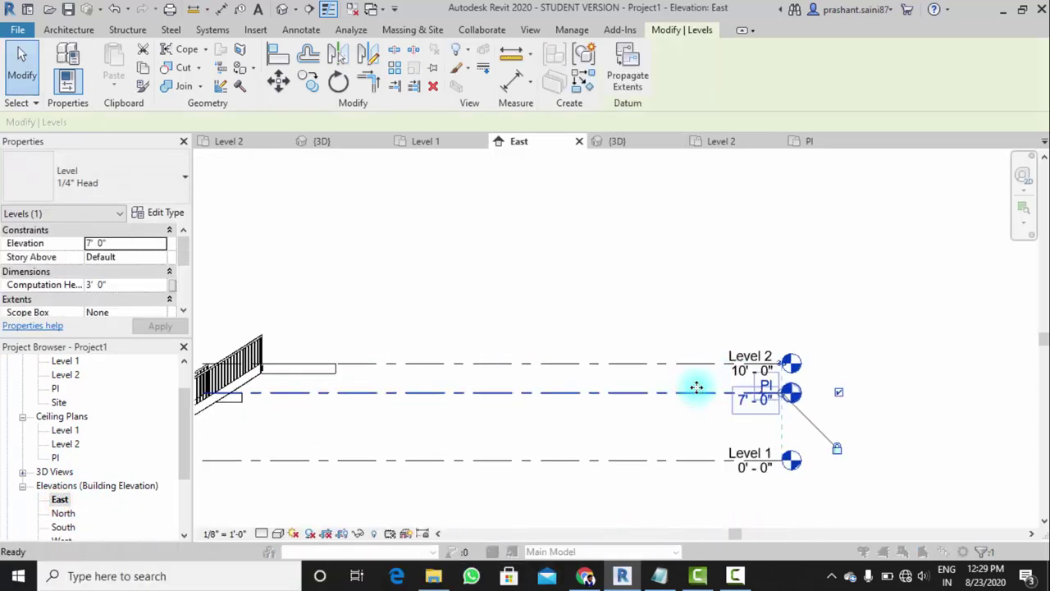
key(Delete)
click(603, 341)
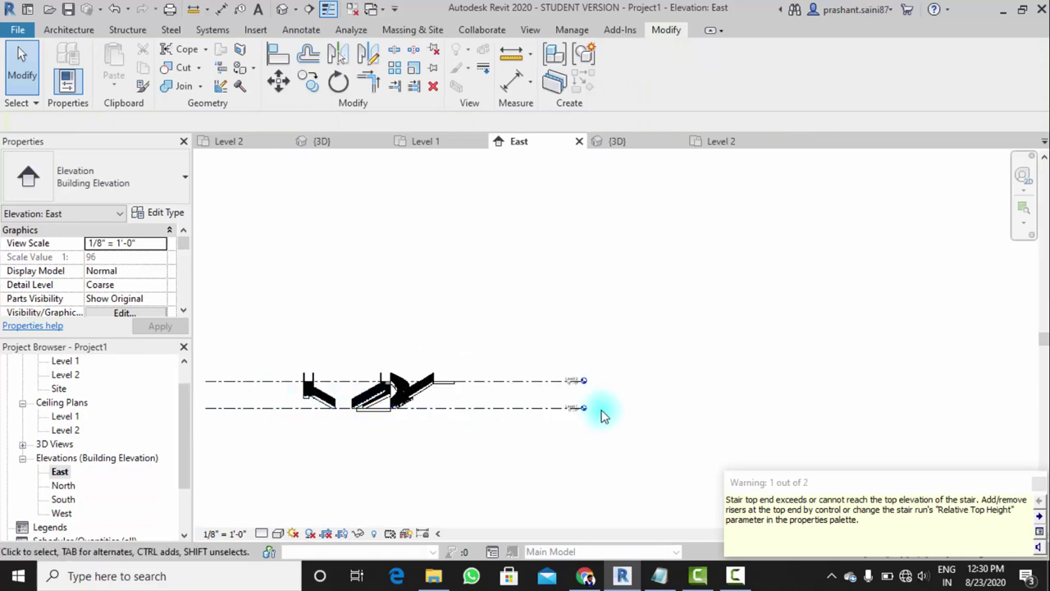
scroll(566, 394, up, 4)
scroll(506, 403, up, 2)
middle_drag(503, 403, 608, 367)
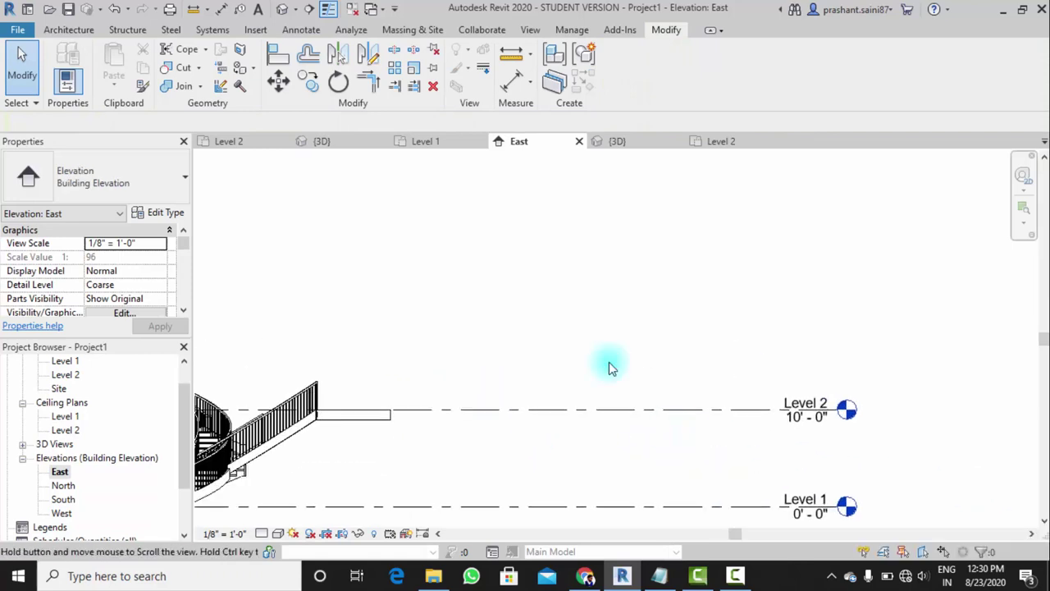
scroll(497, 270, down, 2)
click(68, 31)
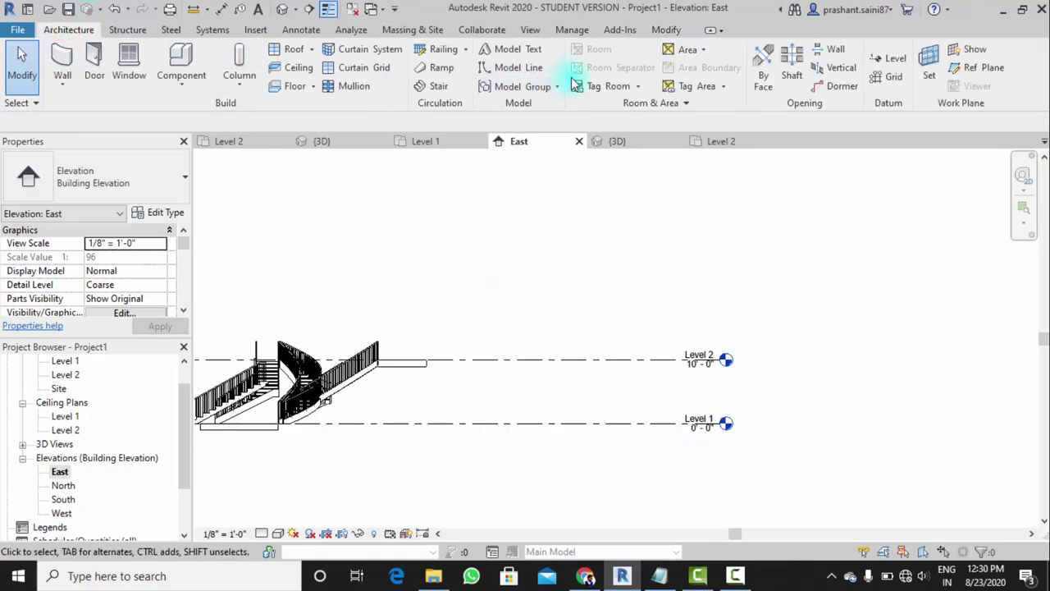
Draw level lines at 10' intervals up to Level 8 at 60', then open Level 1's plan
click(889, 59)
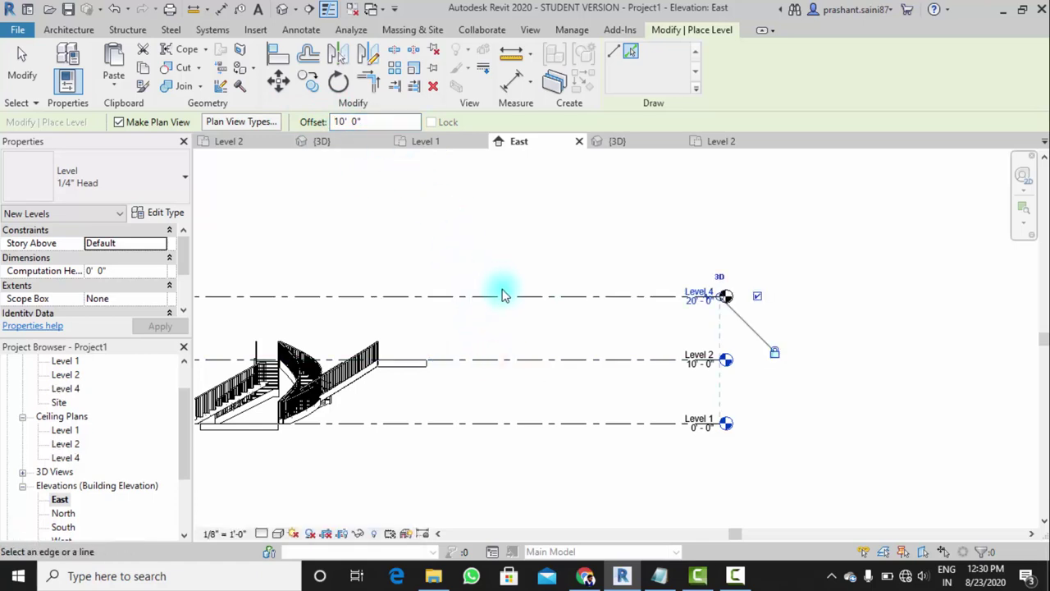
middle_drag(510, 226, 513, 307)
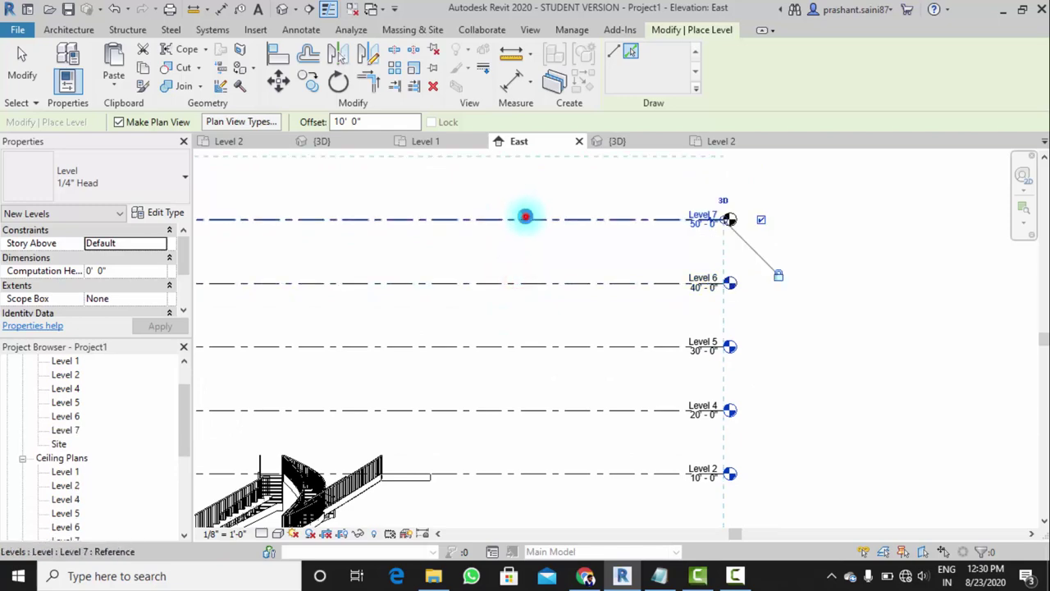
scroll(542, 262, down, 2)
key(Escape)
key(Escape)
scroll(550, 328, up, 1)
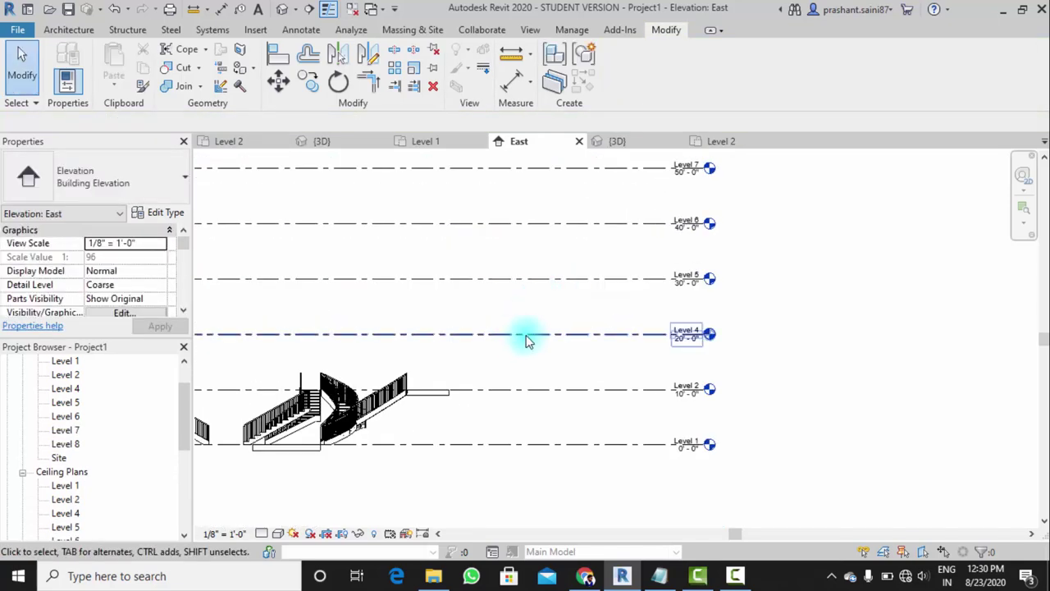
scroll(574, 394, down, 1)
scroll(621, 415, up, 1)
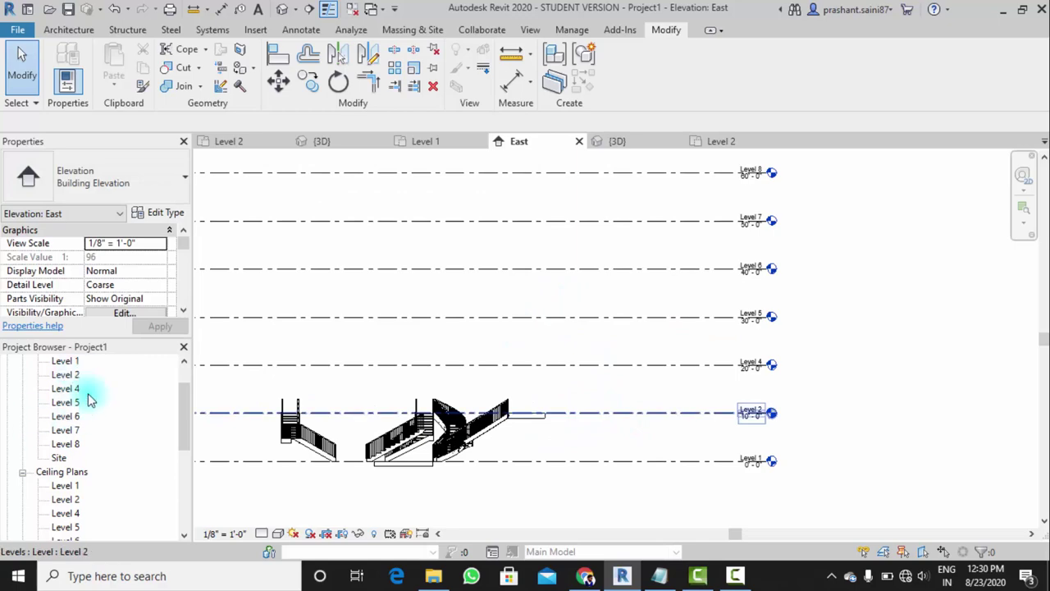
scroll(90, 400, up, 1)
double_click(63, 403)
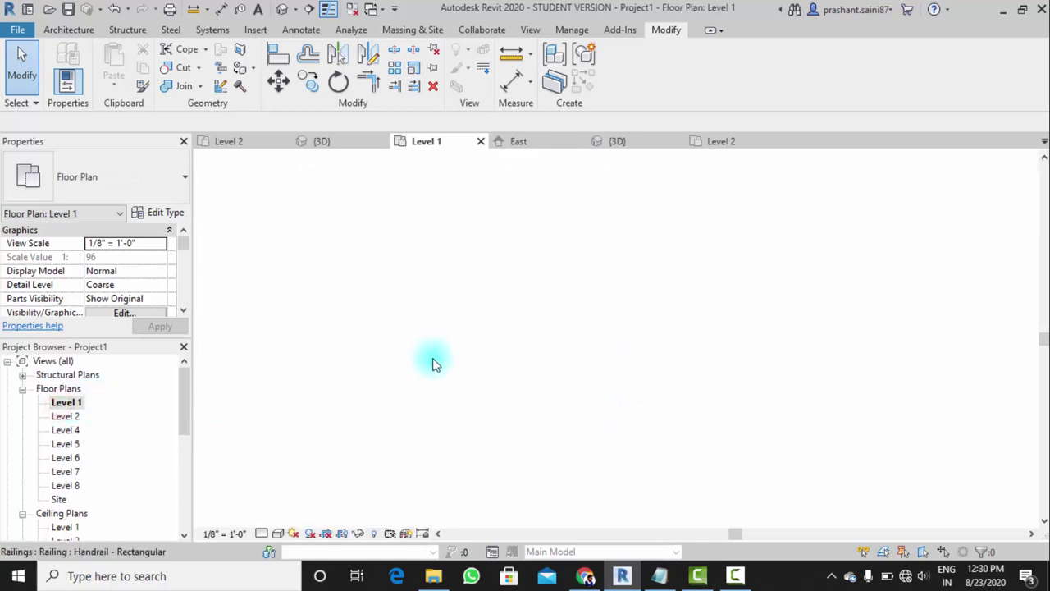
Draw a 26'-6" by 22'-0" Generic - 12" architectural floor rectangle on Level 1 beside the stairs
scroll(447, 366, down, 3)
middle_drag(342, 399, 632, 333)
scroll(482, 348, down, 1)
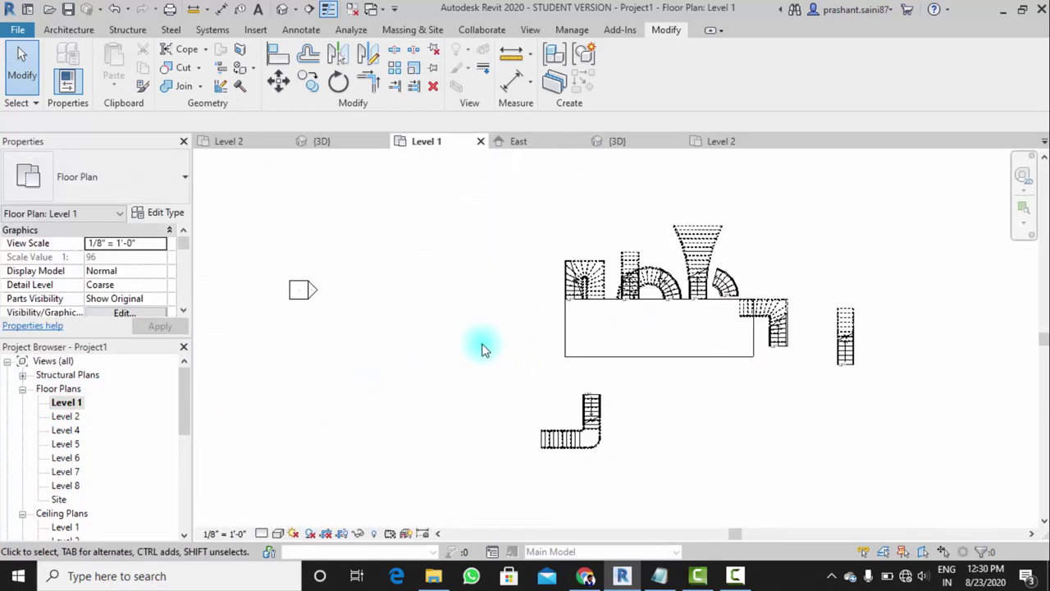
key(z)
key(f)
click(72, 33)
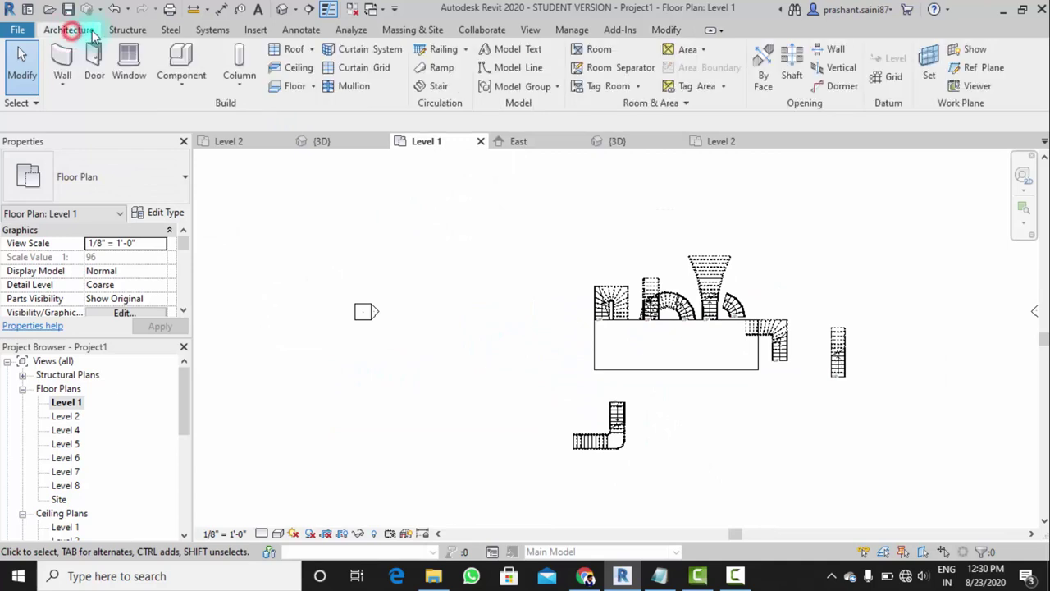
click(314, 87)
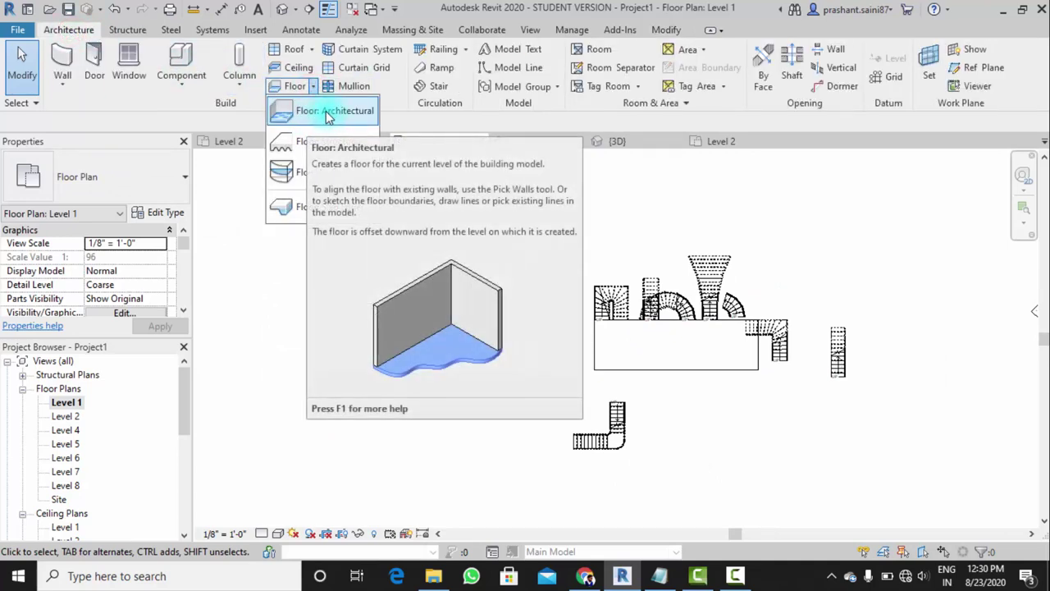
click(332, 109)
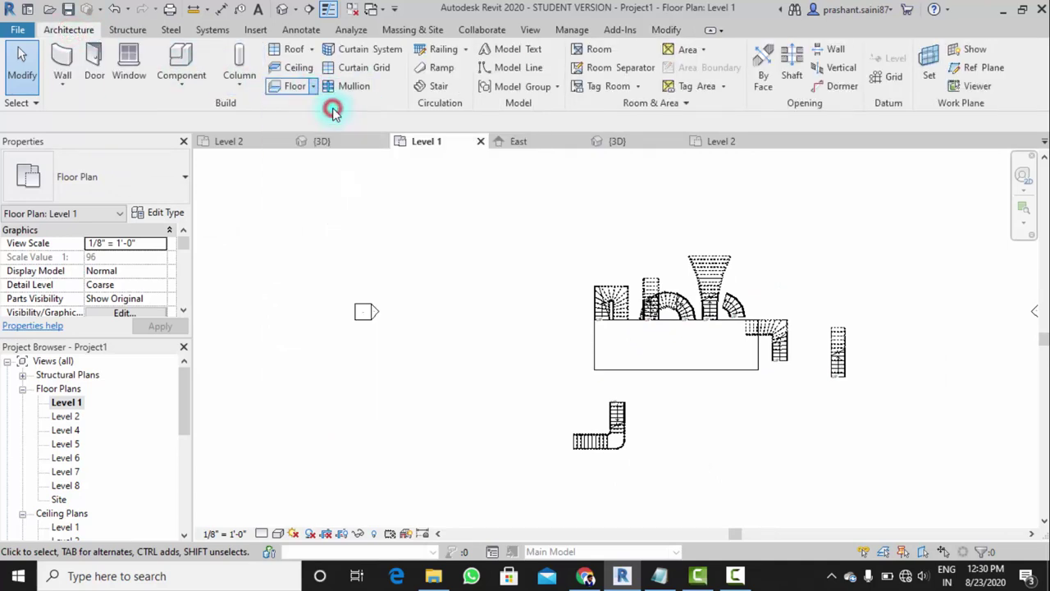
click(535, 297)
click(426, 387)
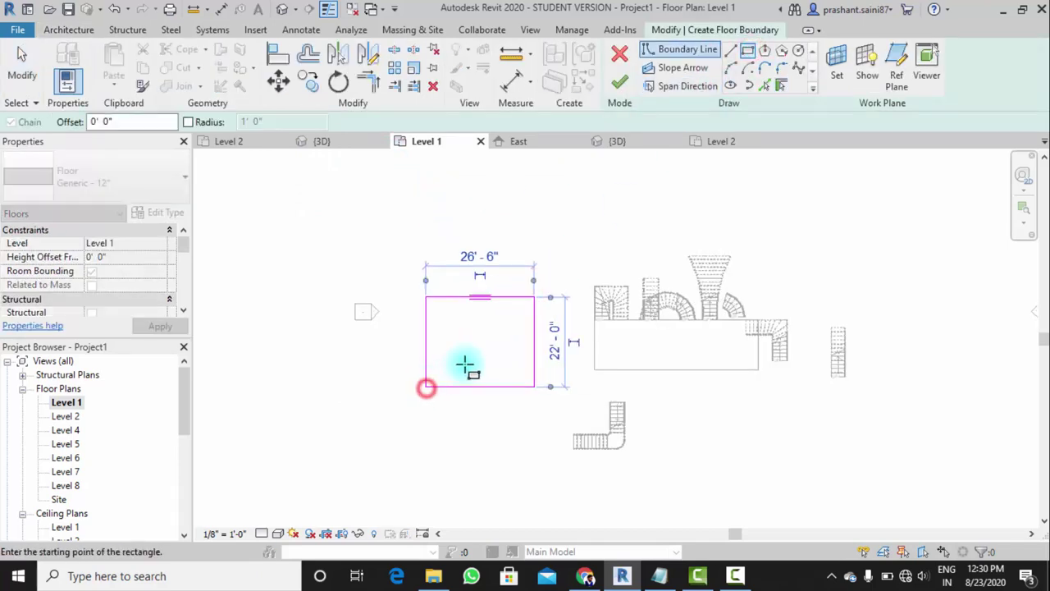
click(619, 83)
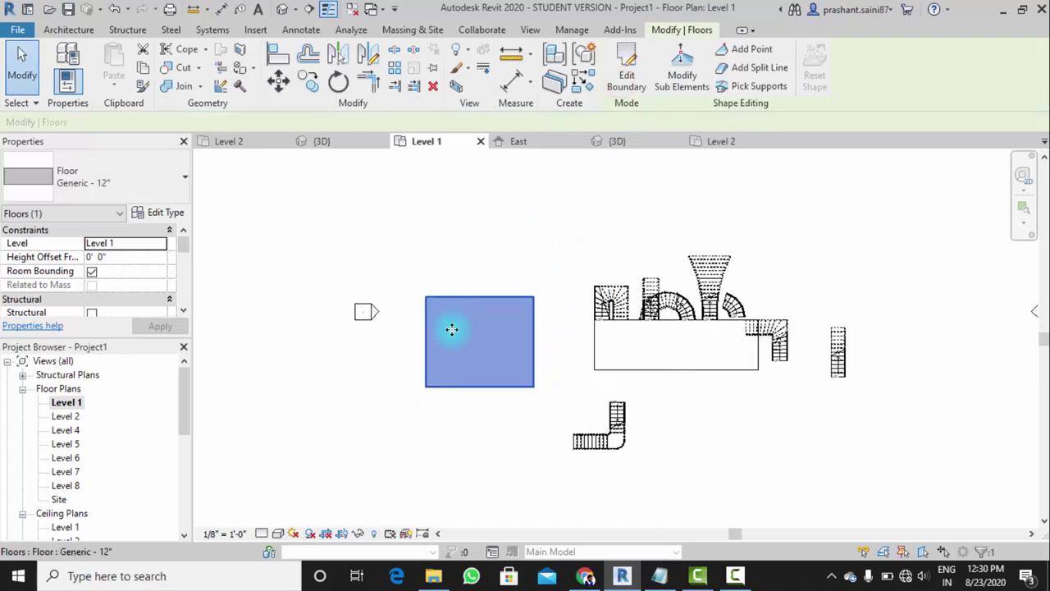
Open the East elevation view
scroll(467, 349, up, 2)
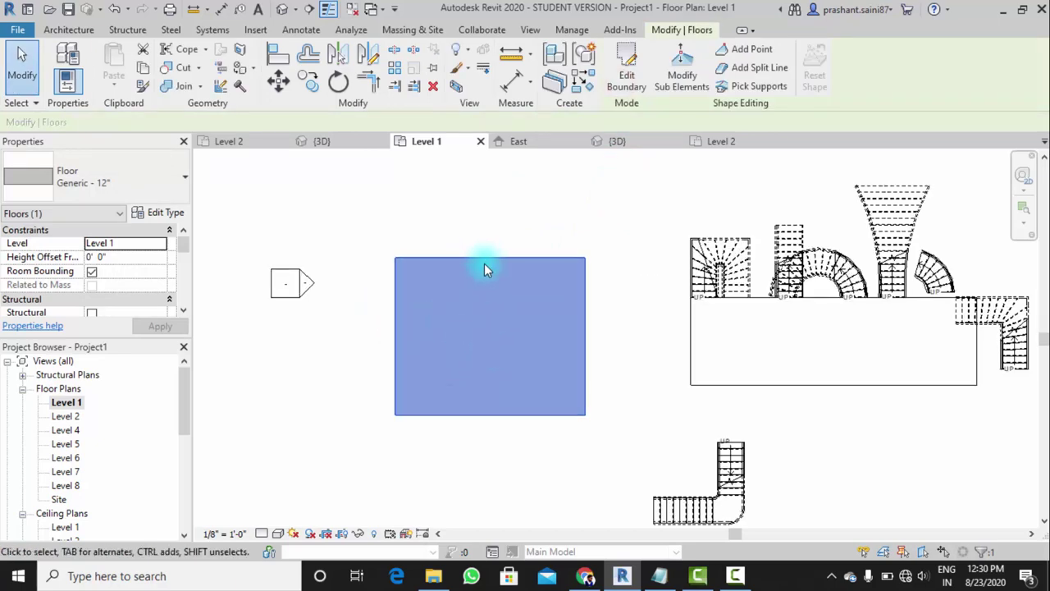
middle_drag(473, 249, 446, 307)
scroll(446, 307, down, 1)
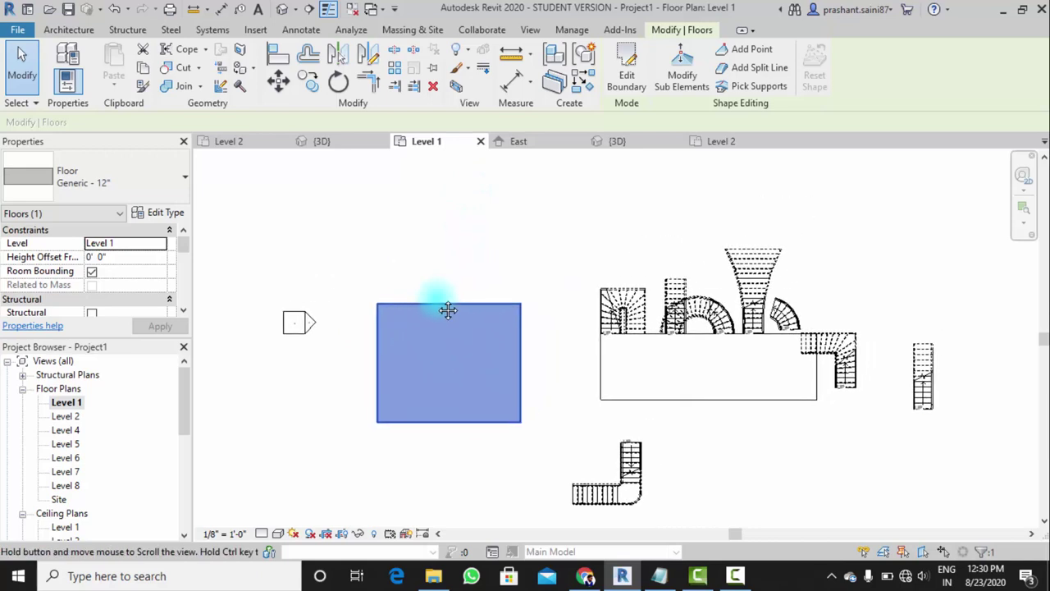
scroll(435, 290, up, 2)
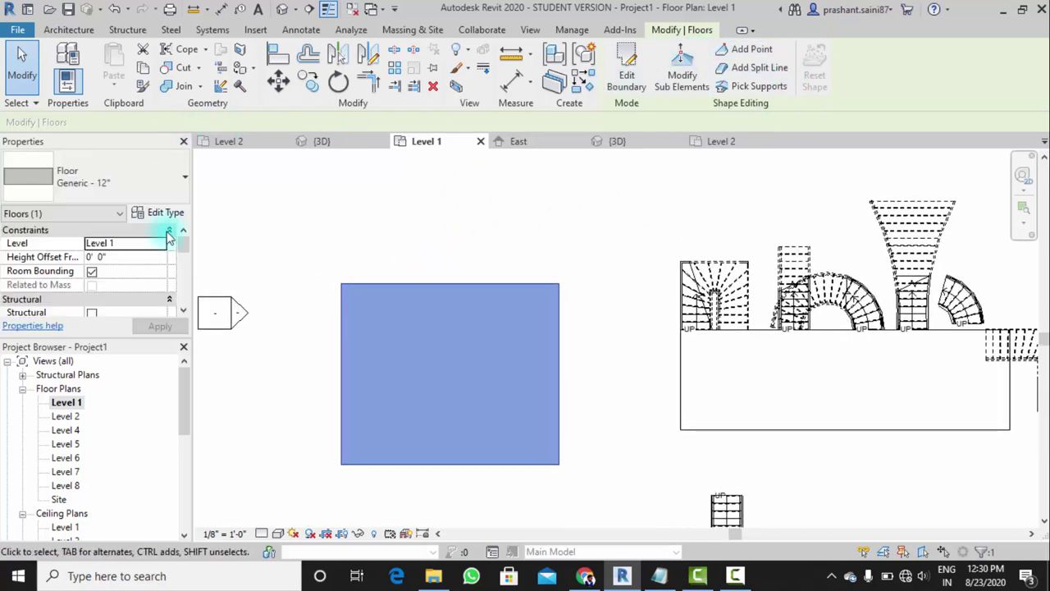
scroll(91, 476, down, 1)
scroll(77, 484, down, 2)
scroll(73, 517, down, 1)
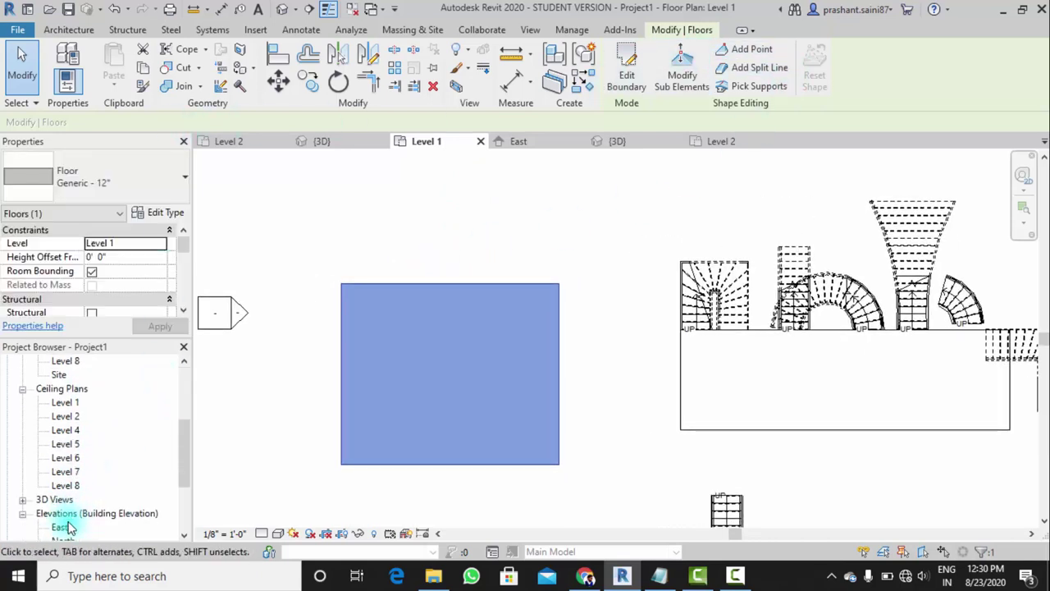
scroll(64, 509, down, 1)
double_click(59, 487)
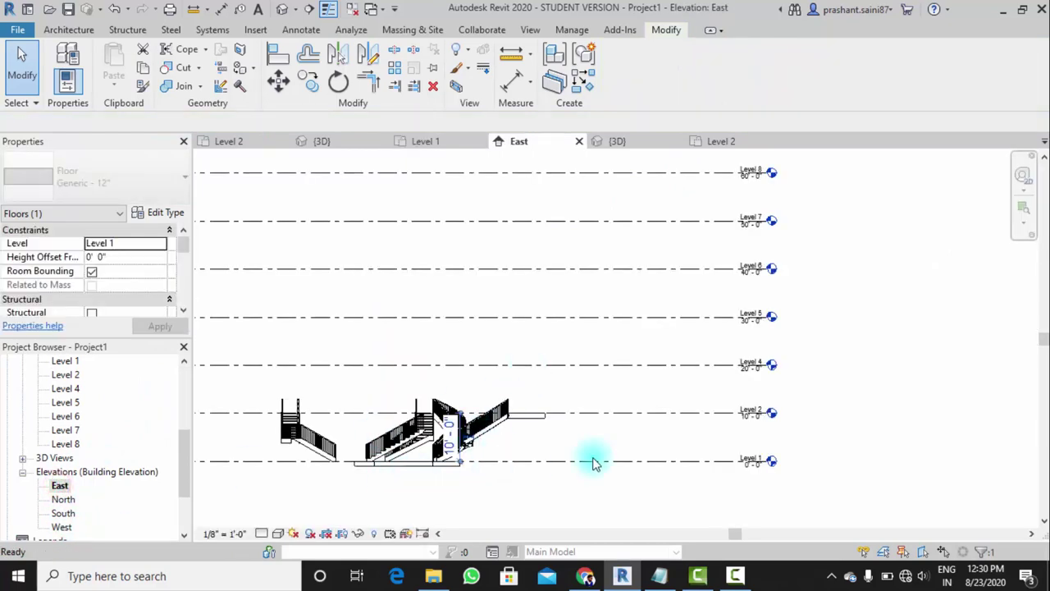
Change the Generic - 12" floor type's structure layer thickness to 0' 7"
scroll(500, 472, down, 2)
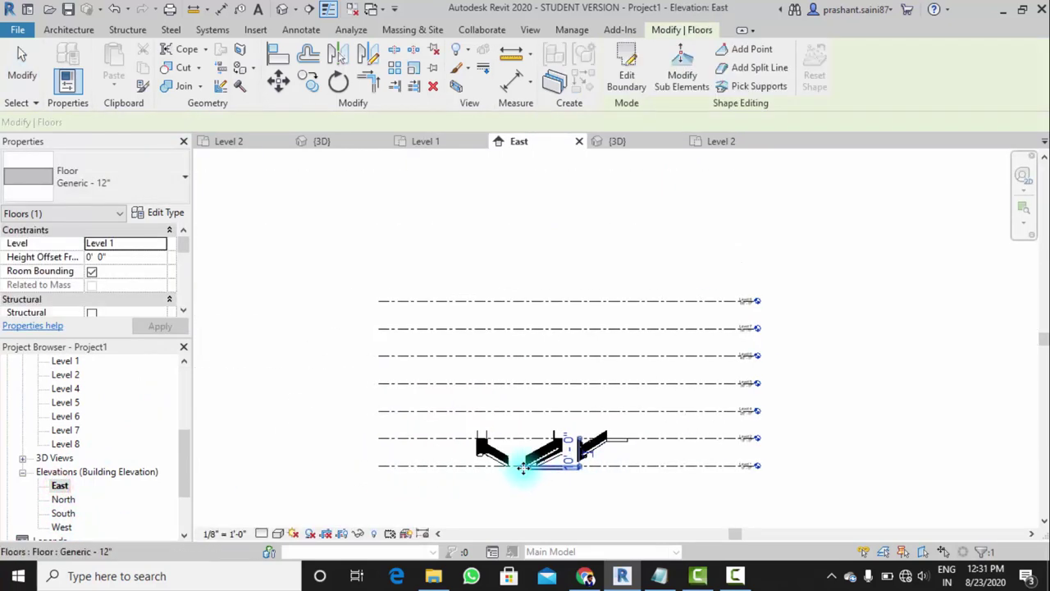
scroll(523, 468, up, 2)
scroll(738, 491, up, 1)
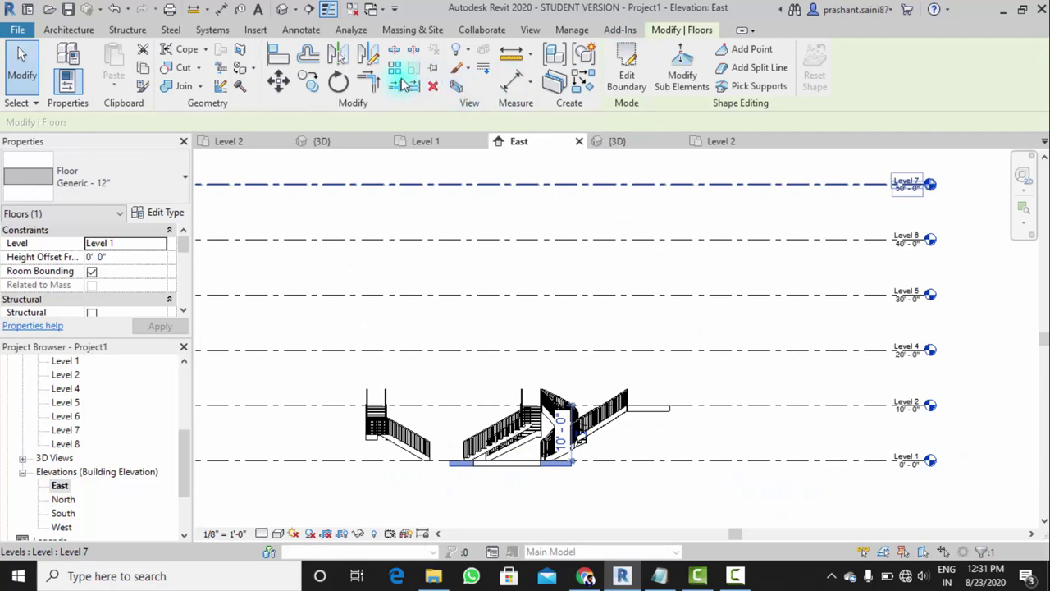
click(161, 216)
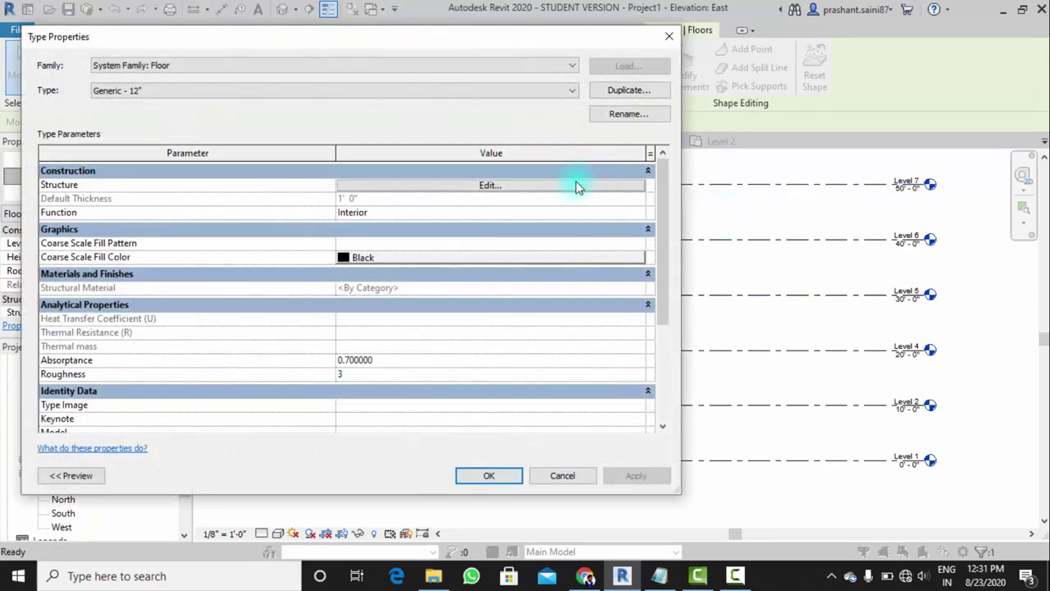
click(575, 183)
click(367, 181)
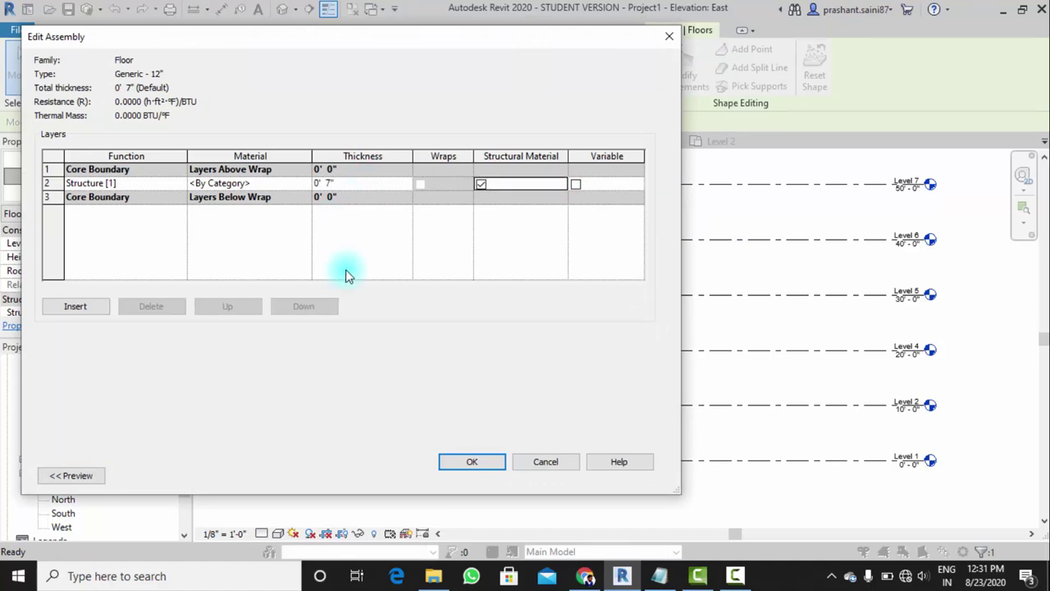
click(500, 460)
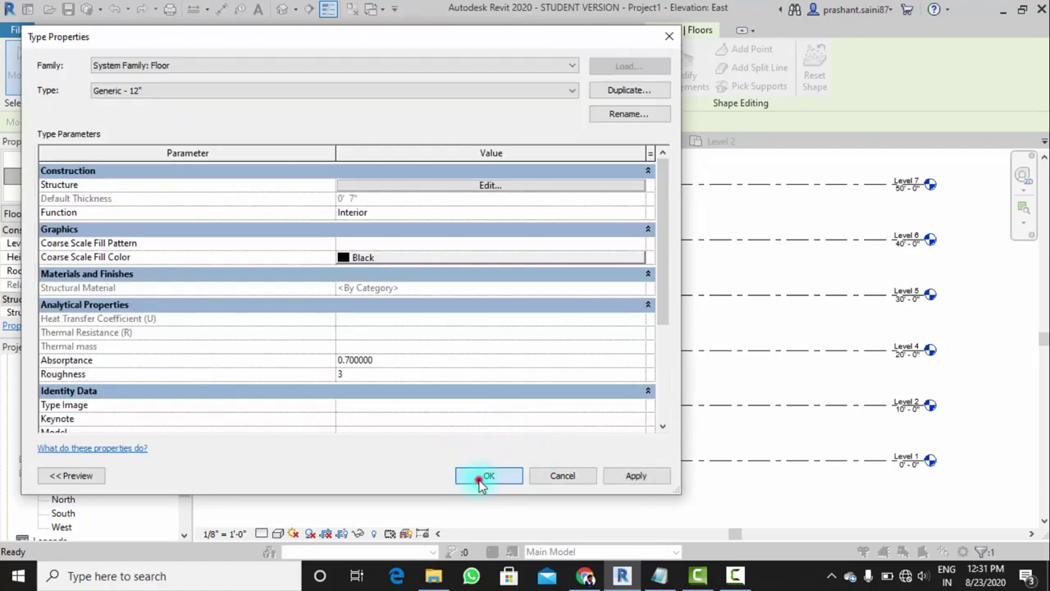
Apply the type change, then array the floor into 7 grouped copies spaced Level 1 to Level 2
click(481, 481)
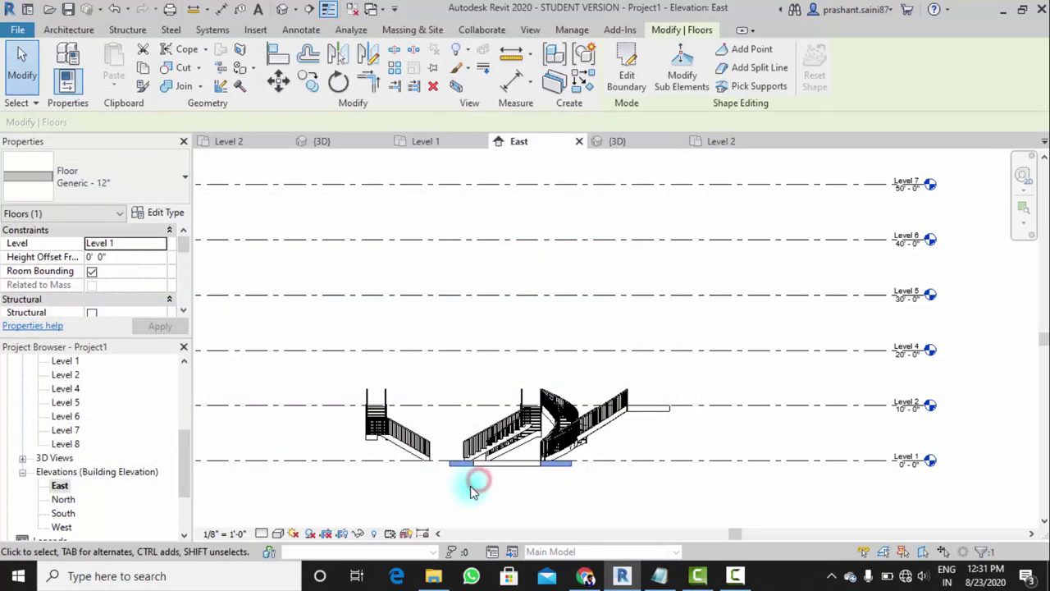
click(394, 68)
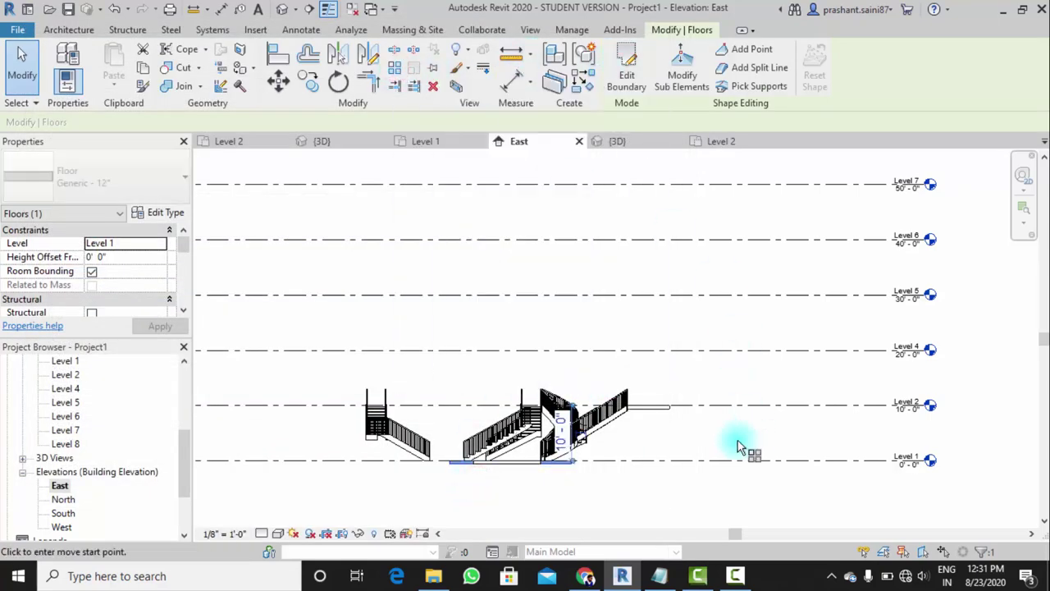
click(678, 462)
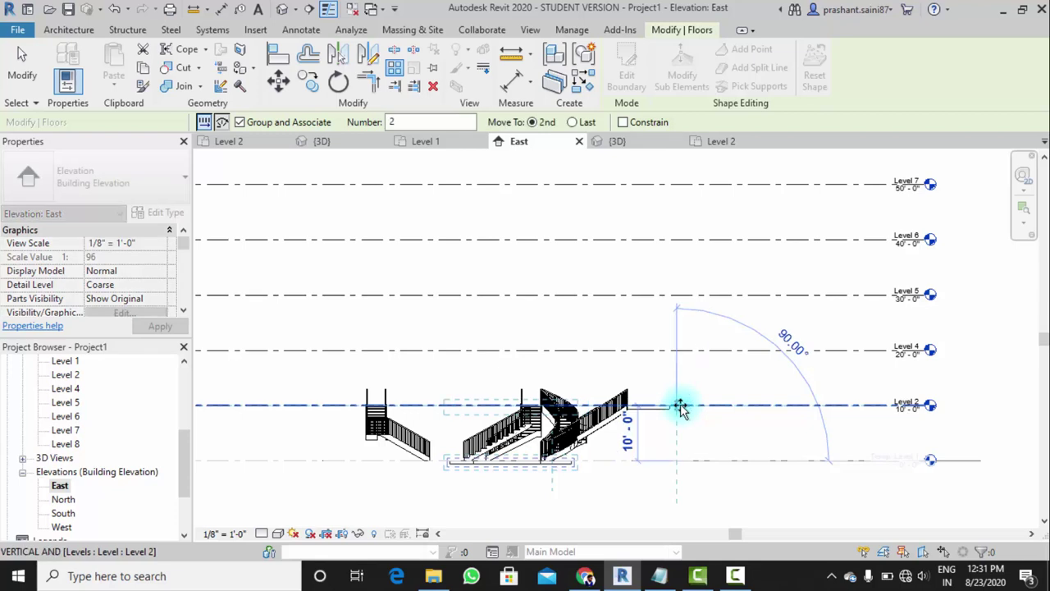
click(680, 405)
text(7)
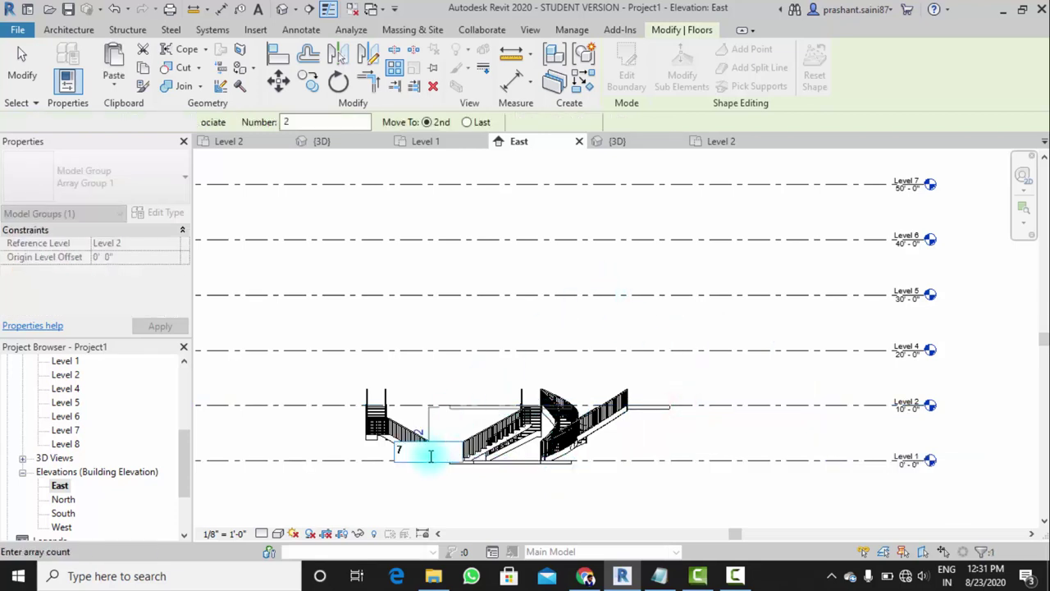
key(Return)
Check the seven stacked floors in the default 3D view, then open the Level 1 plan
scroll(484, 290, down, 2)
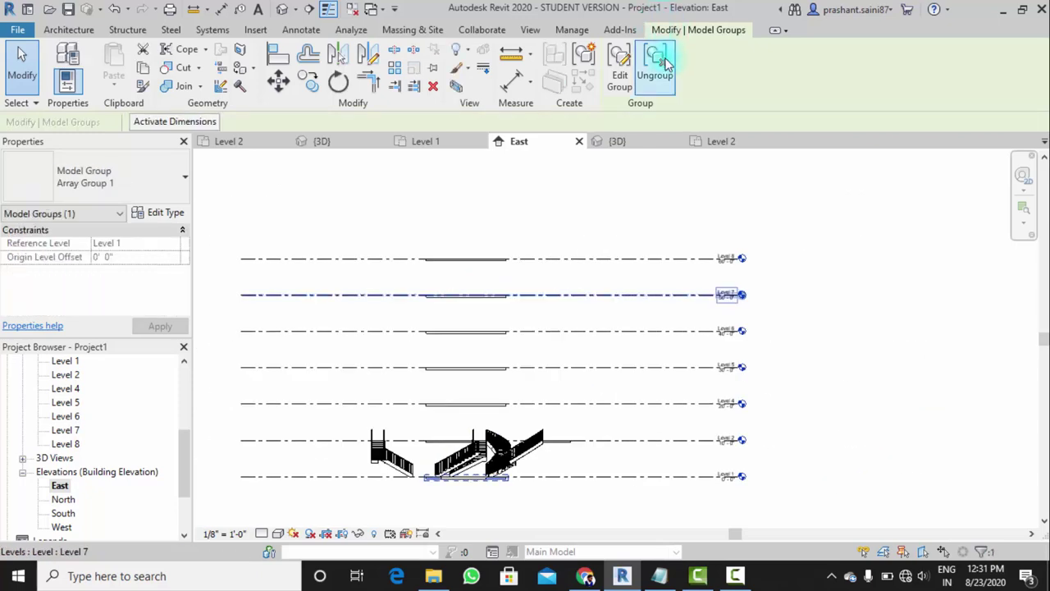
click(820, 335)
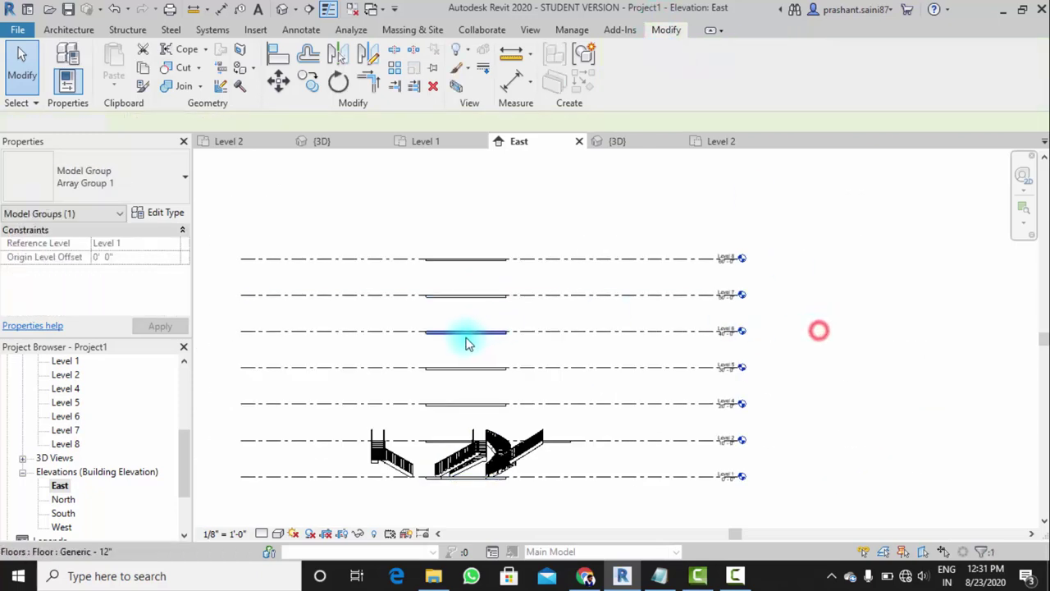
click(280, 9)
scroll(500, 317, down, 3)
mouse_move(399, 375)
middle_down()
mouse_move(456, 376)
mouse_move(593, 335)
mouse_move(621, 352)
mouse_move(530, 462)
middle_up()
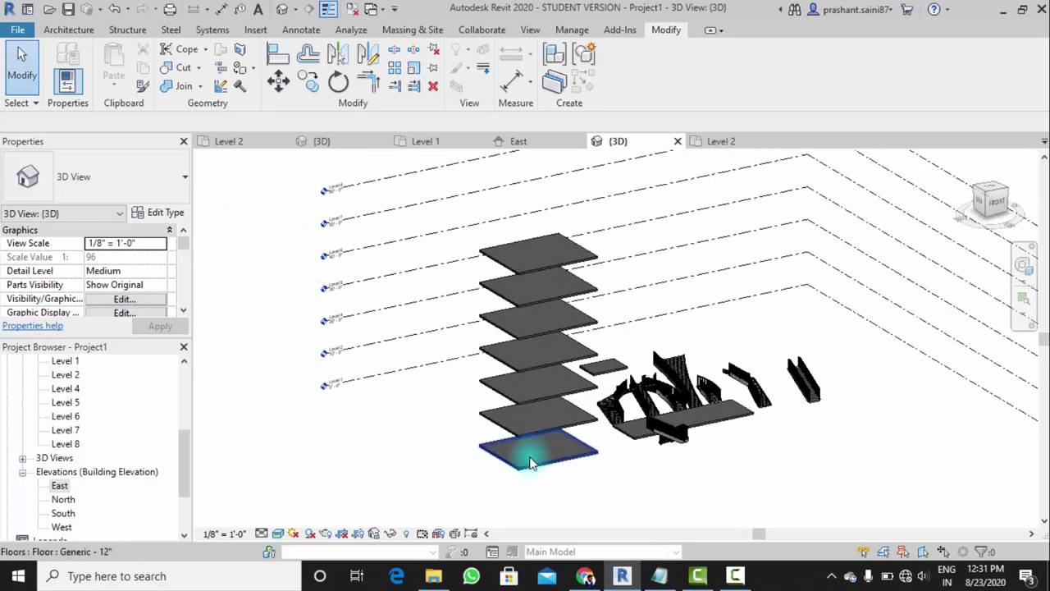
scroll(529, 462, up, 5)
scroll(525, 432, down, 1)
scroll(525, 432, down, 2)
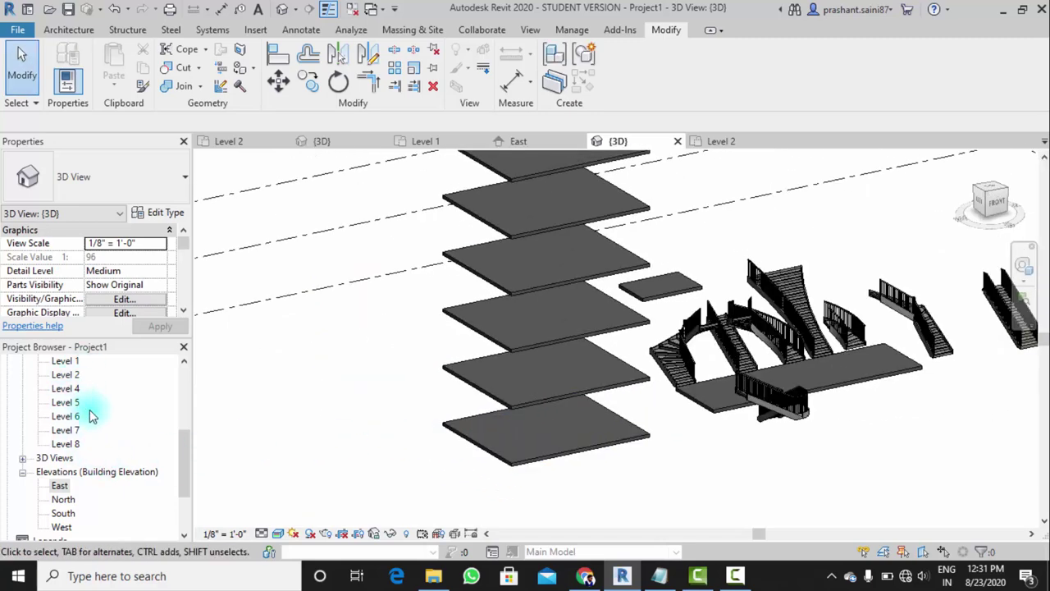
scroll(90, 416, up, 2)
scroll(102, 426, up, 2)
scroll(82, 403, up, 2)
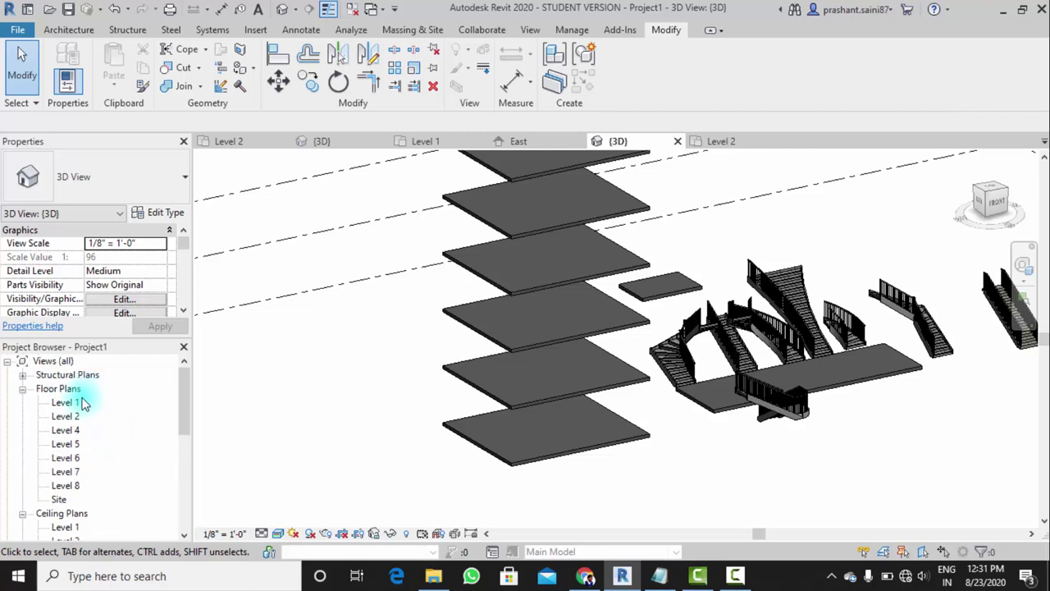
double_click(66, 402)
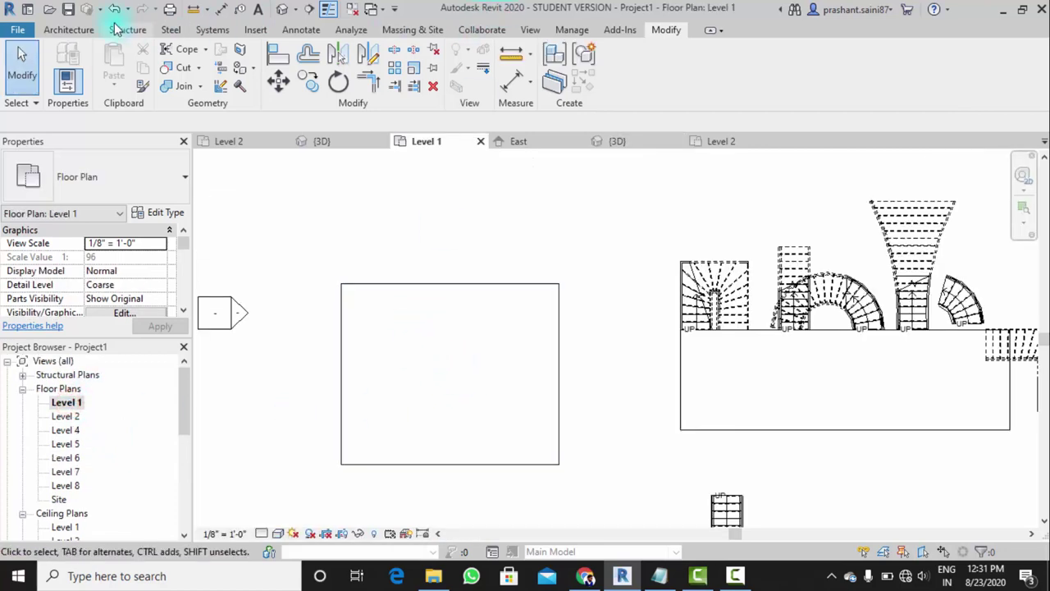
Place a U-shape winder stair from Level 1 to Level 2 inside the floor
click(70, 31)
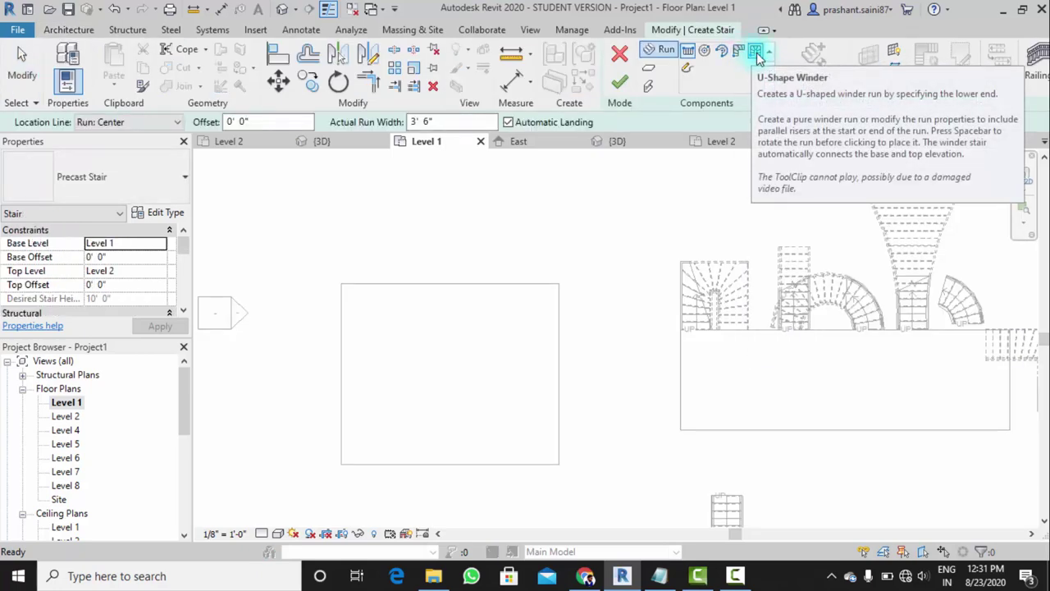
click(756, 53)
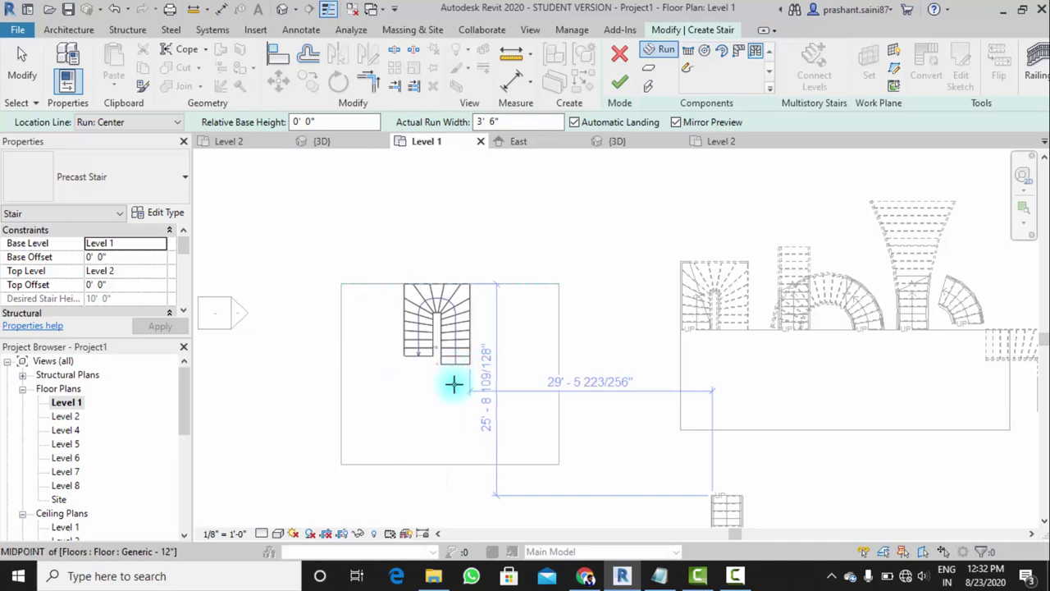
click(457, 394)
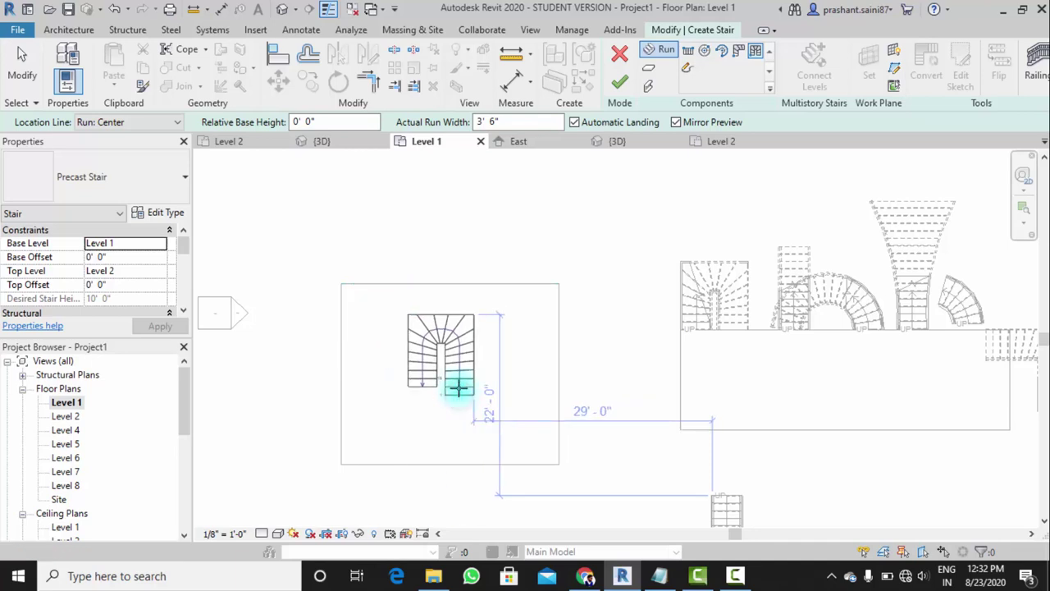
scroll(451, 352, up, 3)
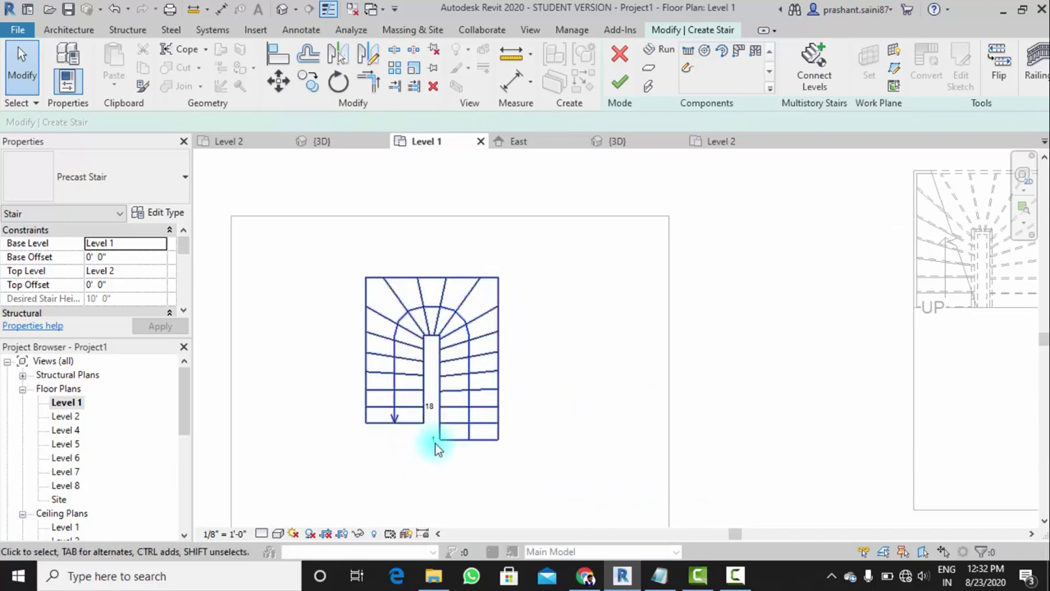
click(738, 328)
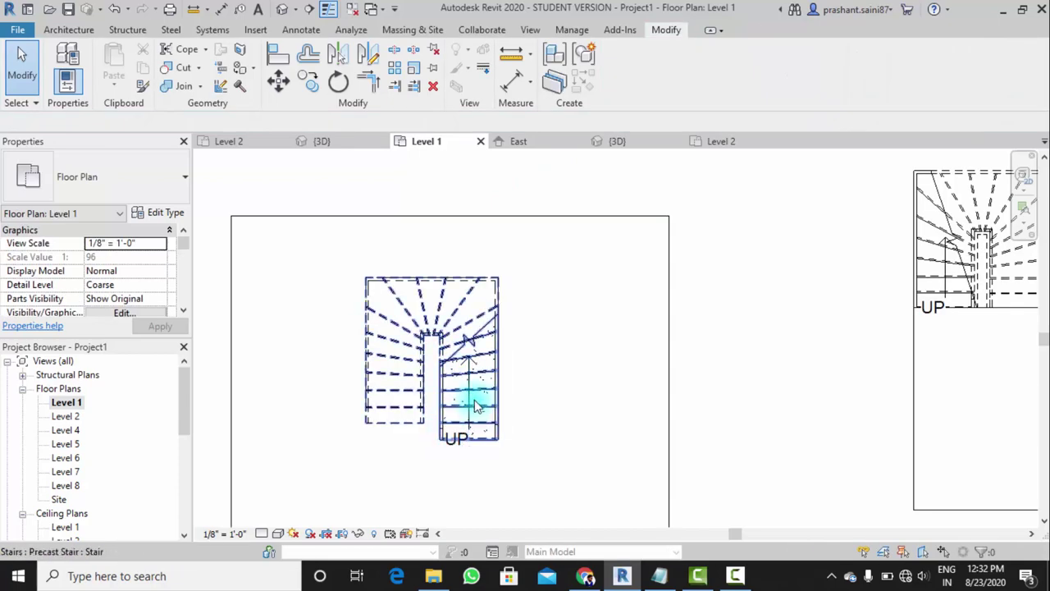
Select the new stair and flip its up direction
click(562, 418)
click(487, 415)
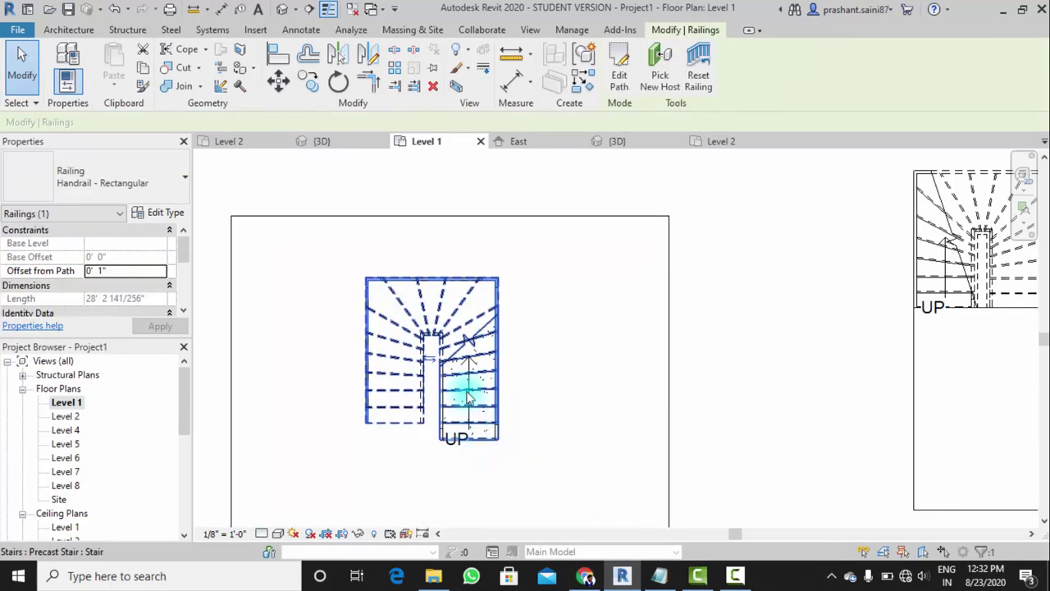
click(457, 361)
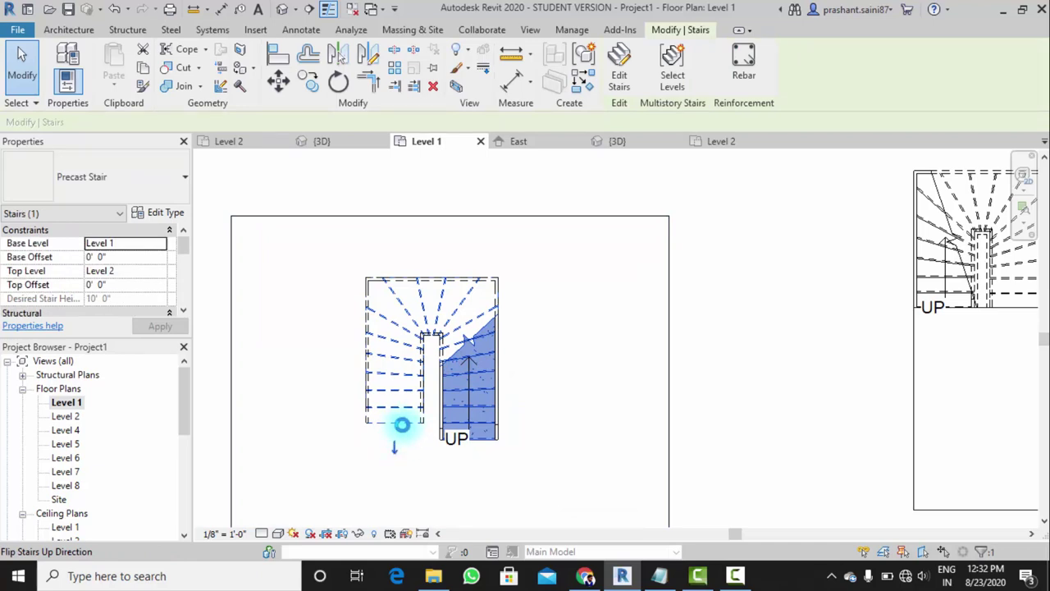
click(402, 424)
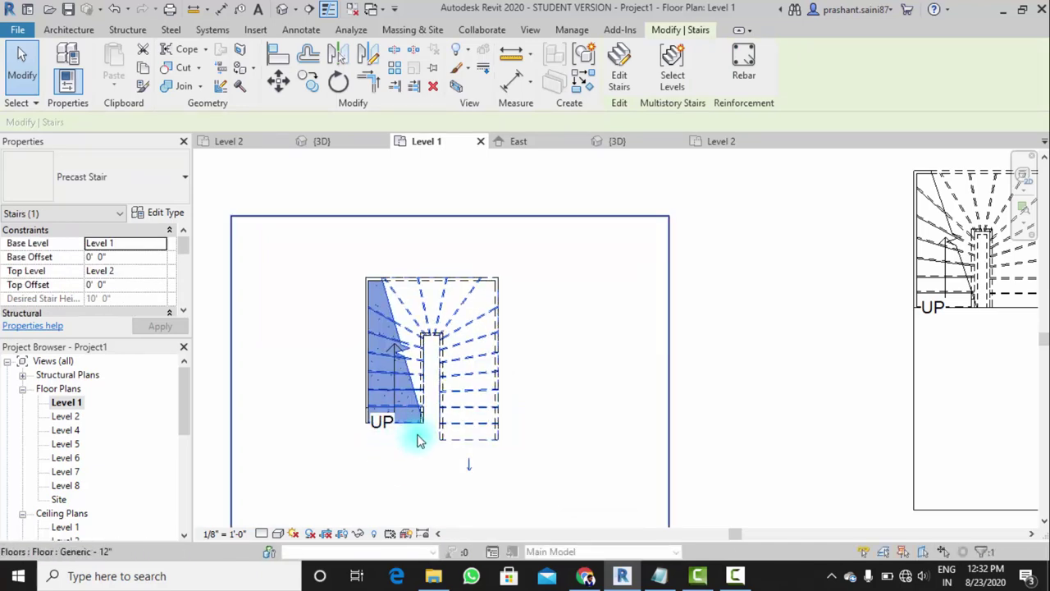
click(779, 253)
scroll(555, 235, down, 2)
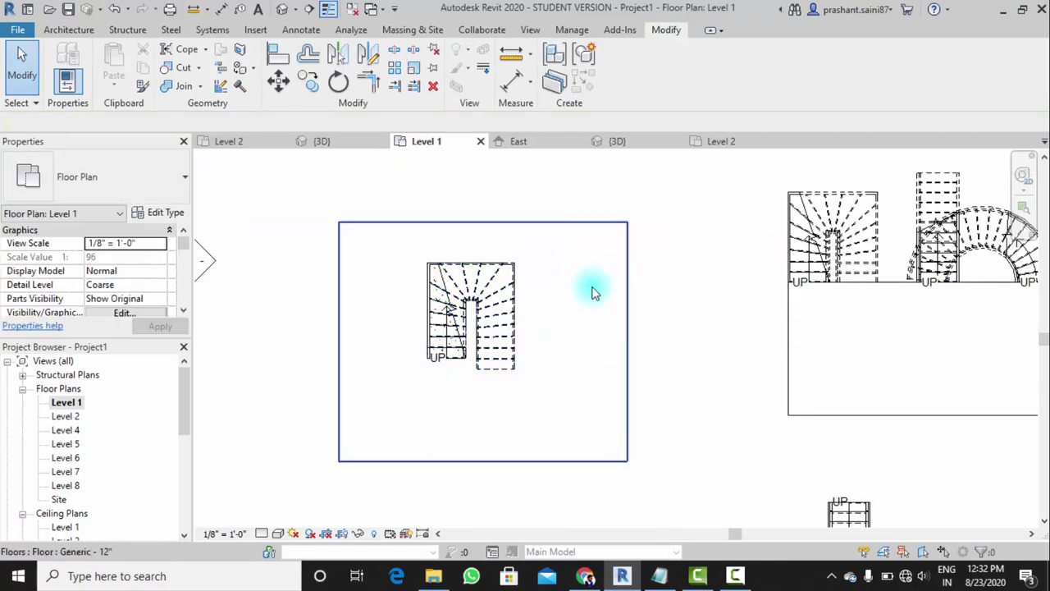
Edit the Level 1 floor boundary and draw the opening's left and top edges around the stair
click(624, 348)
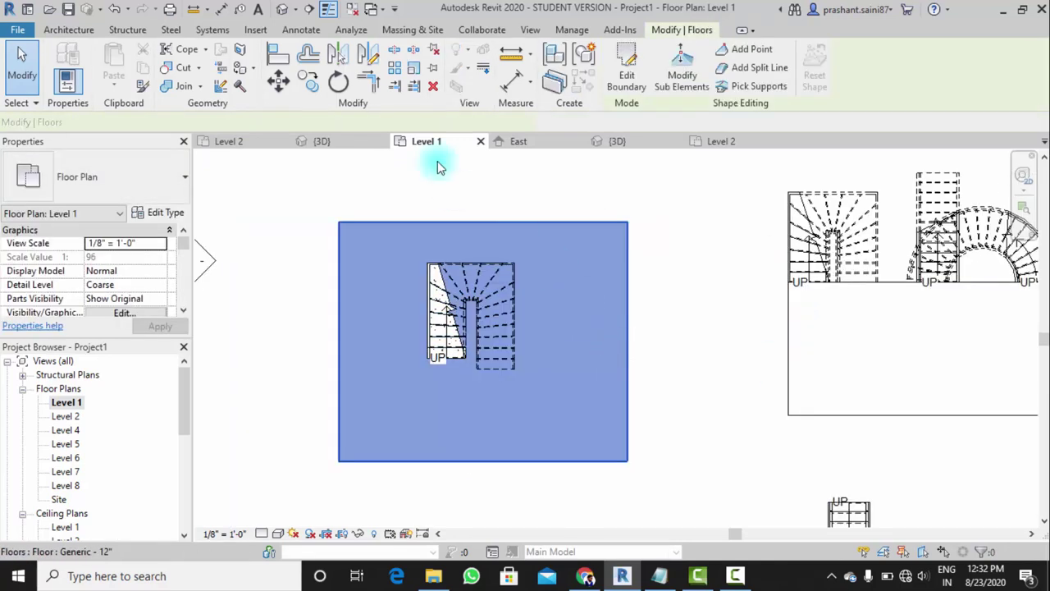
click(627, 70)
scroll(457, 280, up, 2)
scroll(469, 293, up, 2)
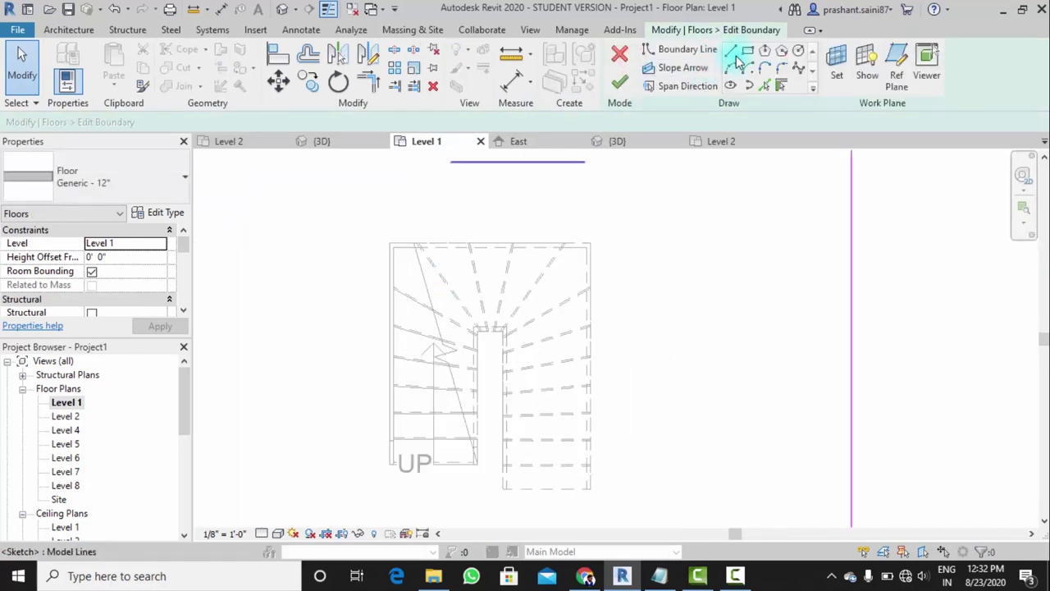
click(731, 50)
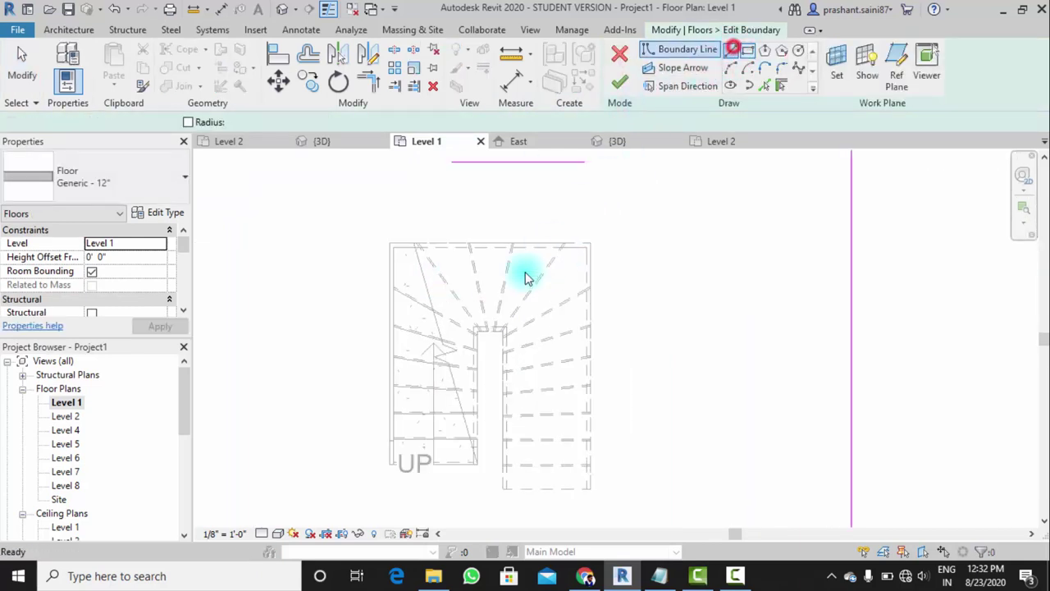
click(389, 466)
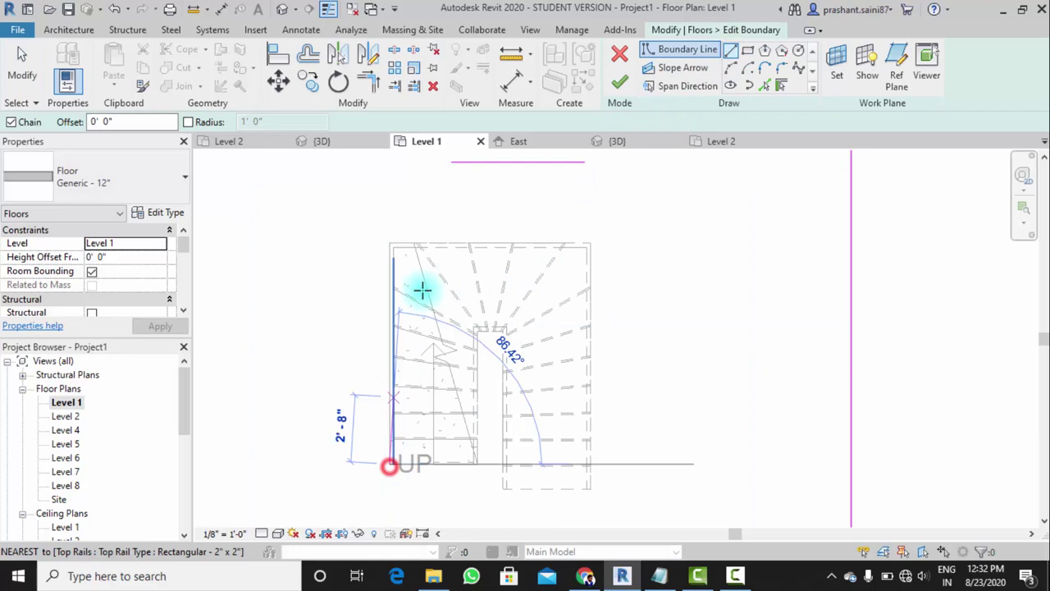
click(389, 240)
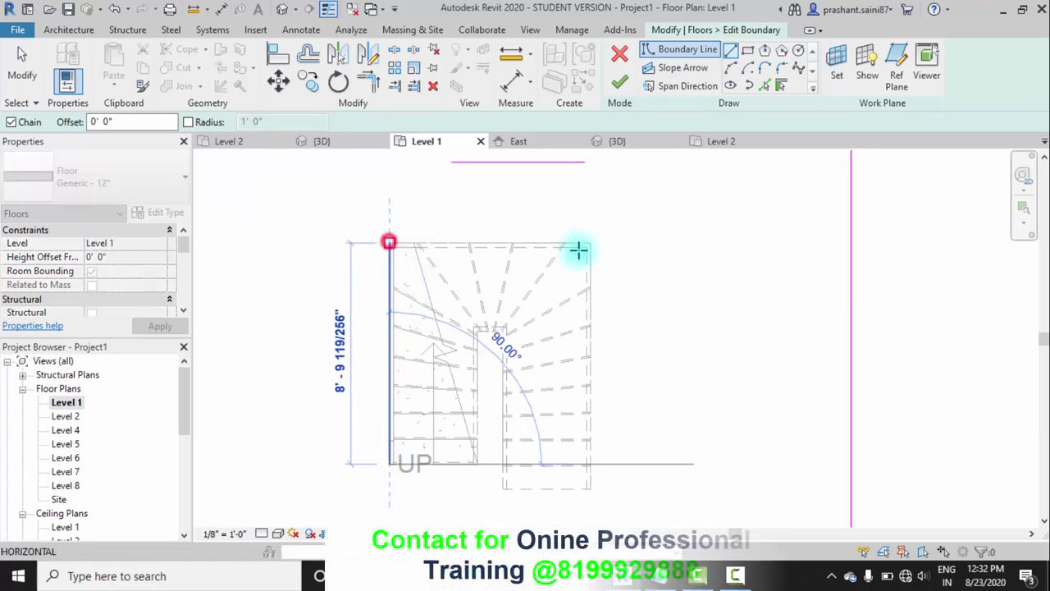
click(588, 241)
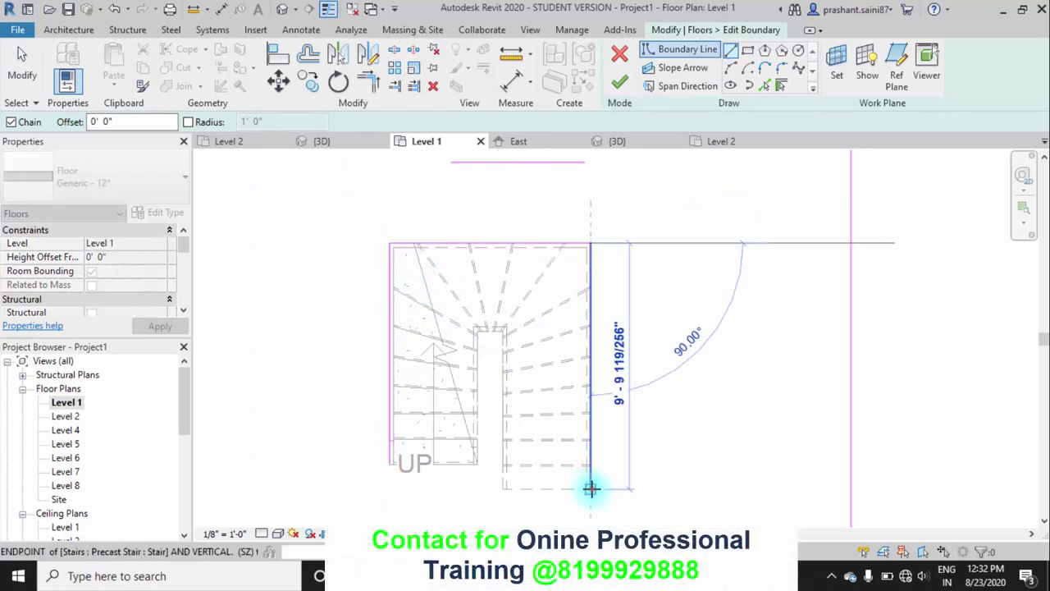
Close the U-shaped opening outline around the stair's central gap and finish the floor edit
click(590, 489)
click(502, 489)
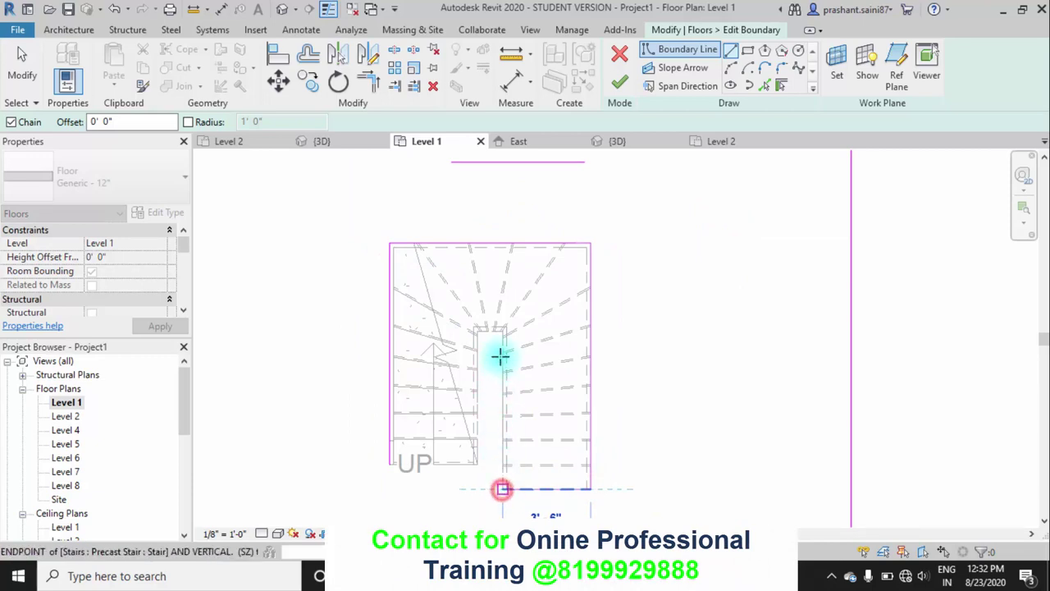
click(500, 332)
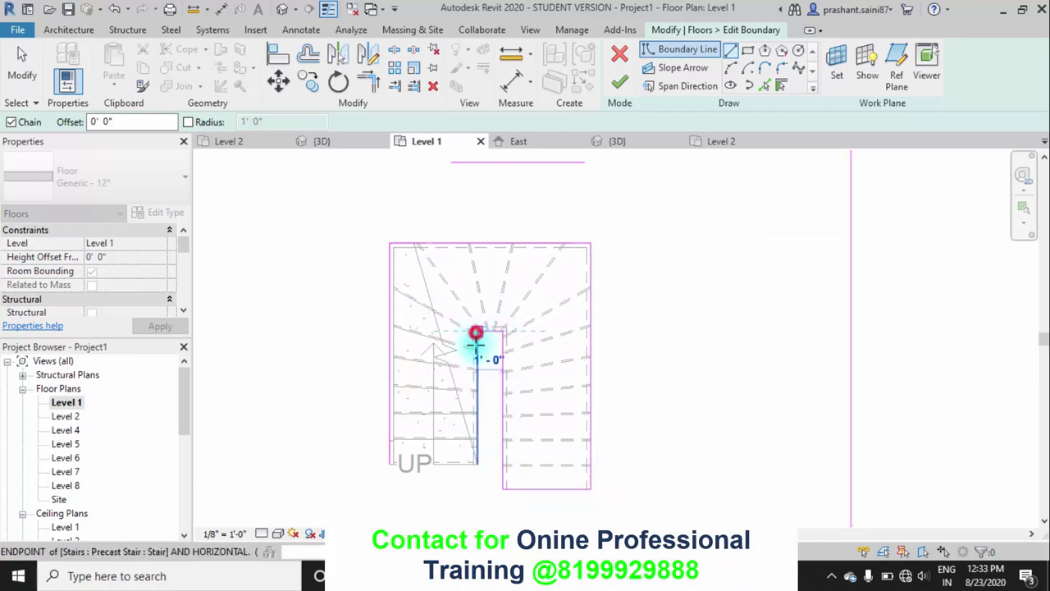
click(478, 464)
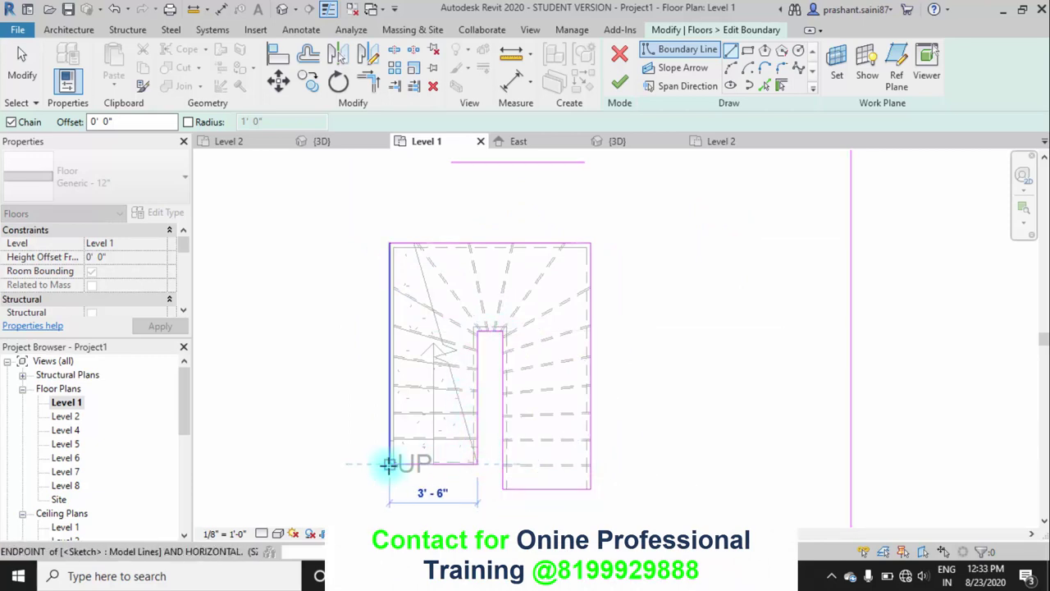
click(619, 82)
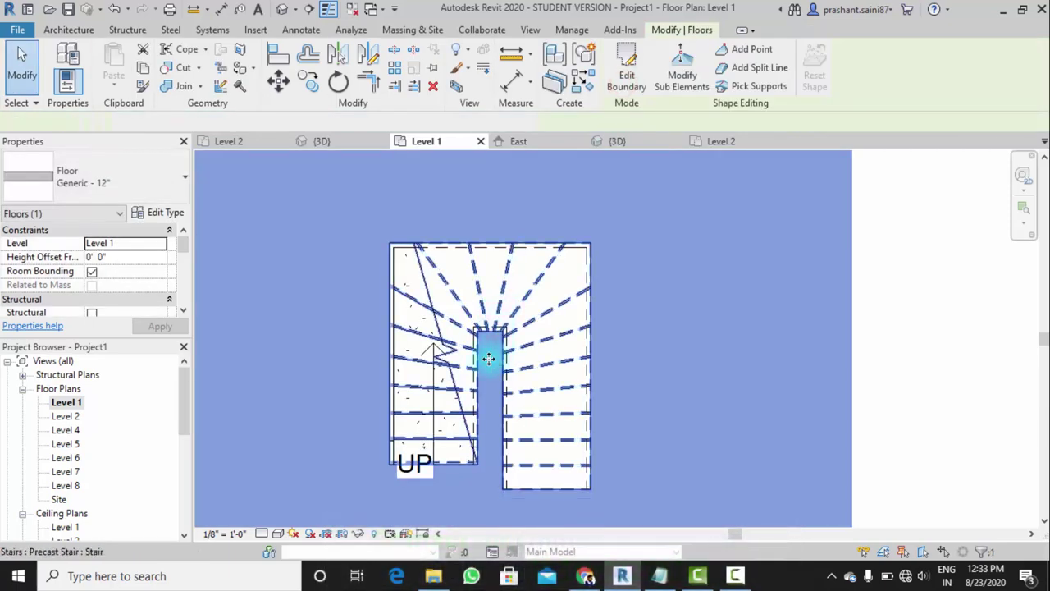
scroll(564, 307, down, 2)
scroll(525, 336, down, 2)
scroll(488, 435, up, 1)
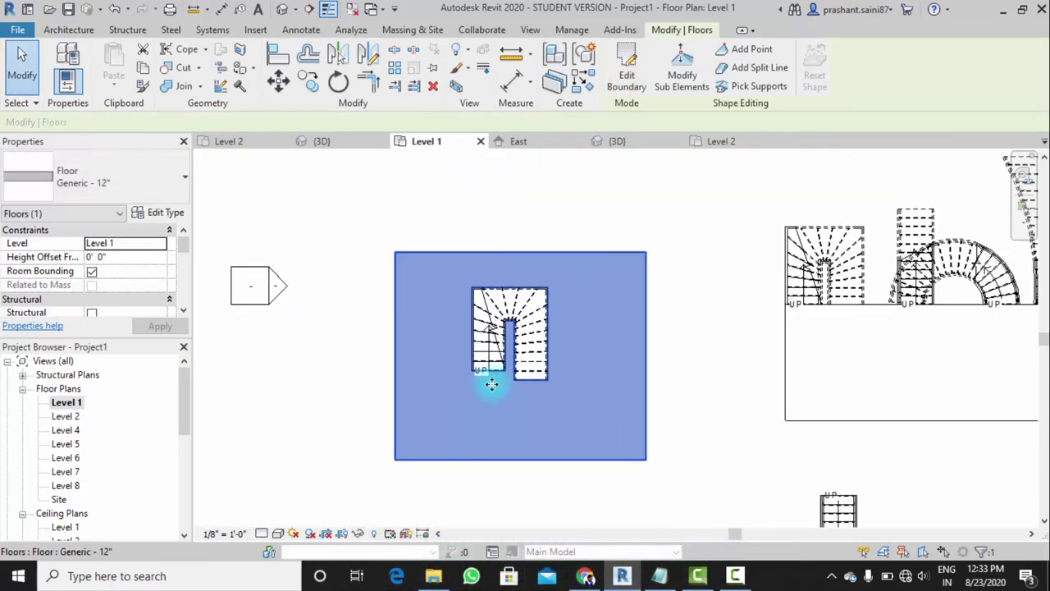
scroll(508, 393, up, 1)
Open the East elevation and pan to show the upper levels
scroll(531, 366, down, 2)
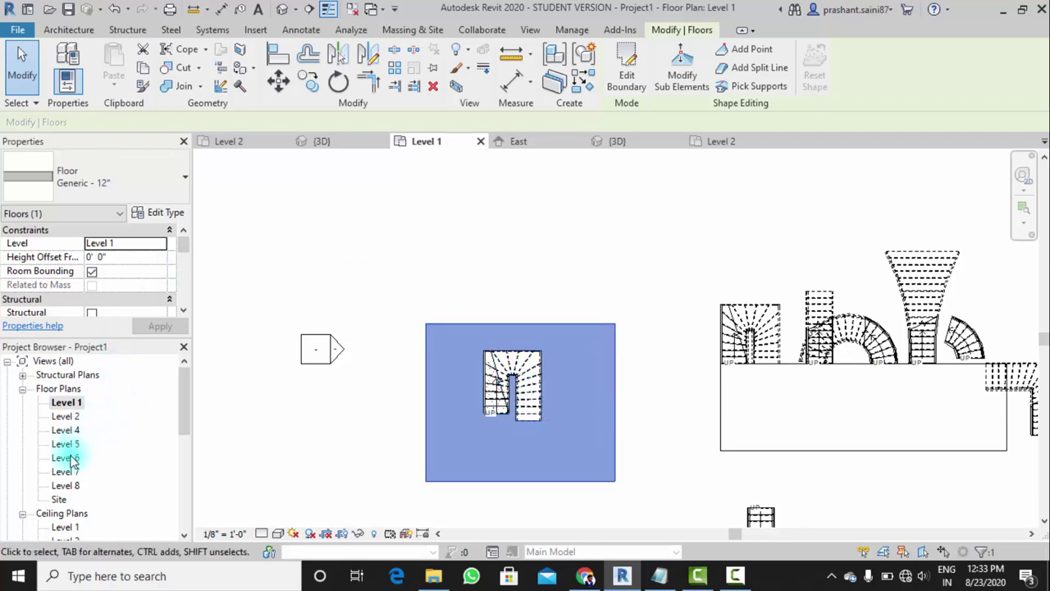
scroll(80, 492, down, 2)
scroll(80, 496, down, 2)
scroll(80, 501, down, 1)
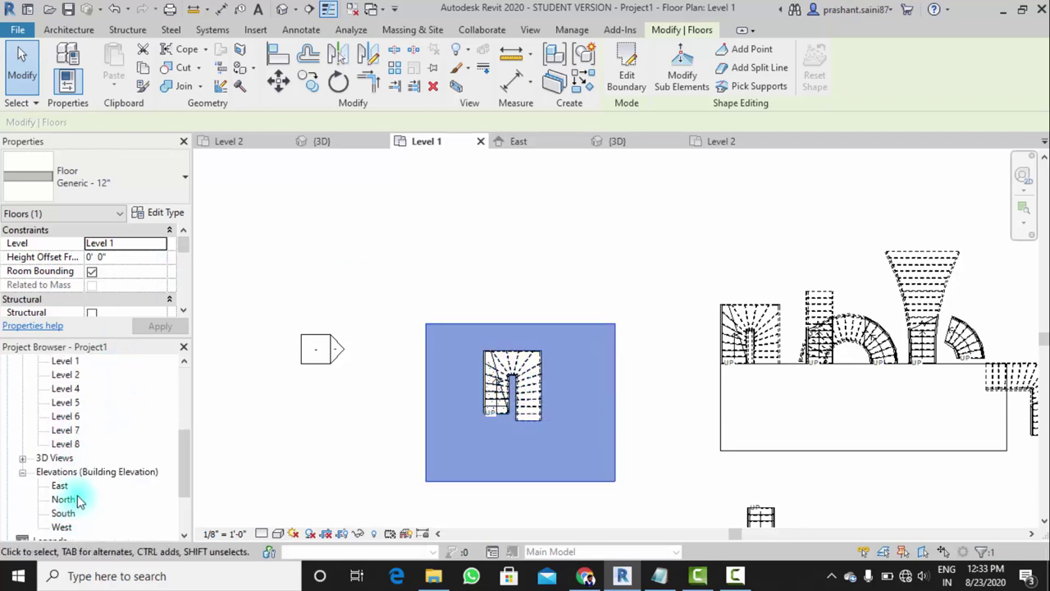
double_click(60, 486)
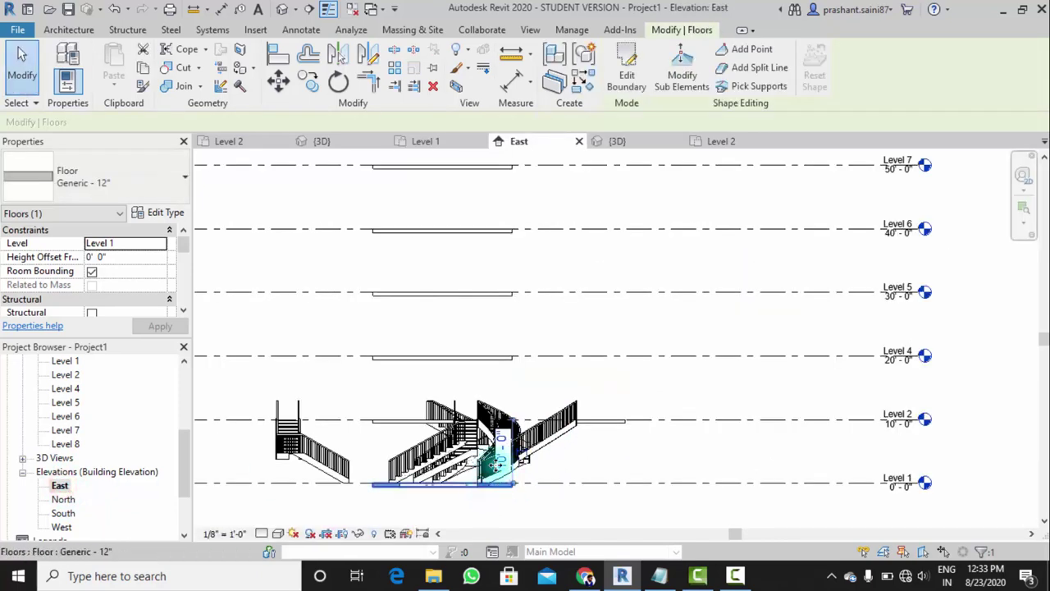
middle_drag(431, 389, 539, 429)
scroll(539, 429, down, 2)
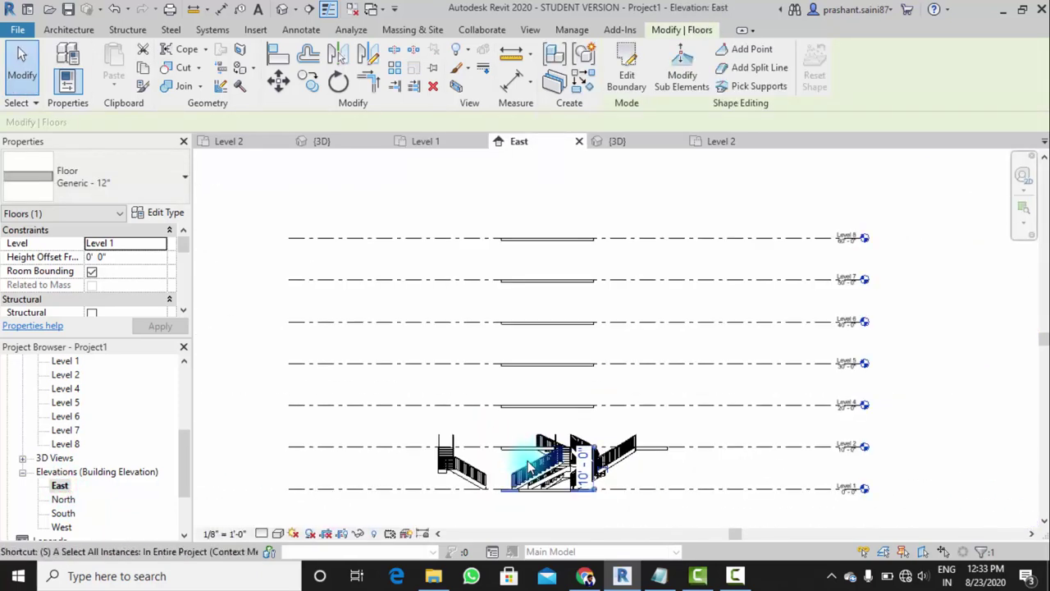
Select all floor instances and delete the six upper copies
key(a)
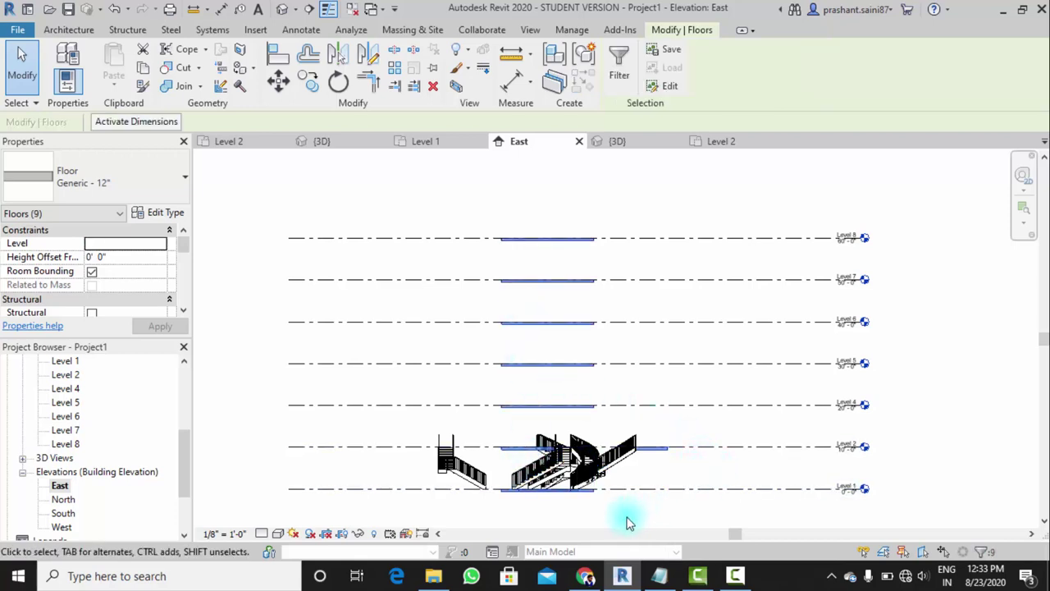
drag(615, 503, 525, 471)
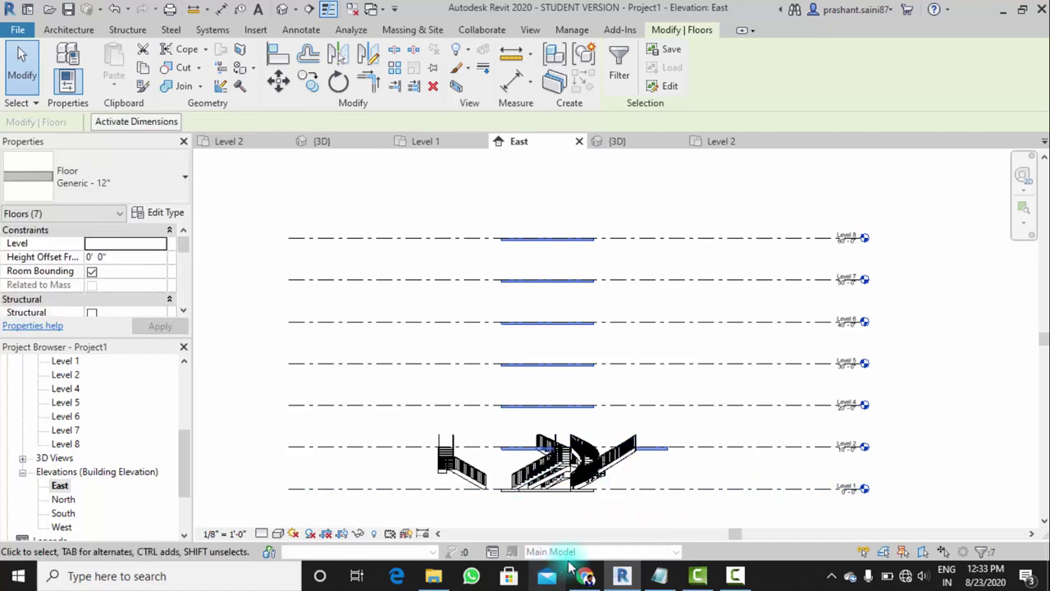
click(757, 387)
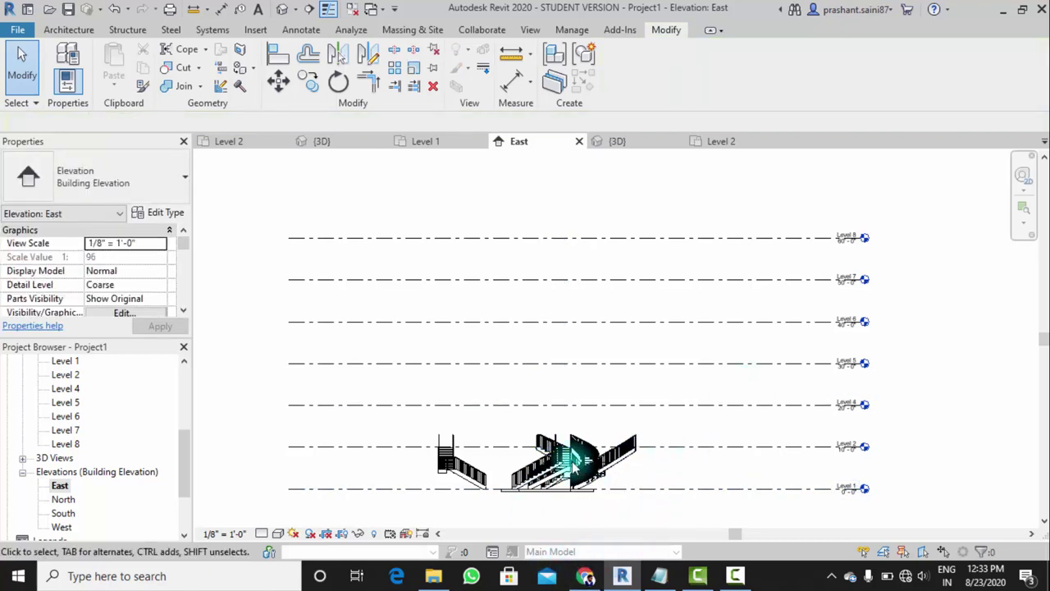
scroll(558, 504, up, 3)
scroll(573, 502, up, 3)
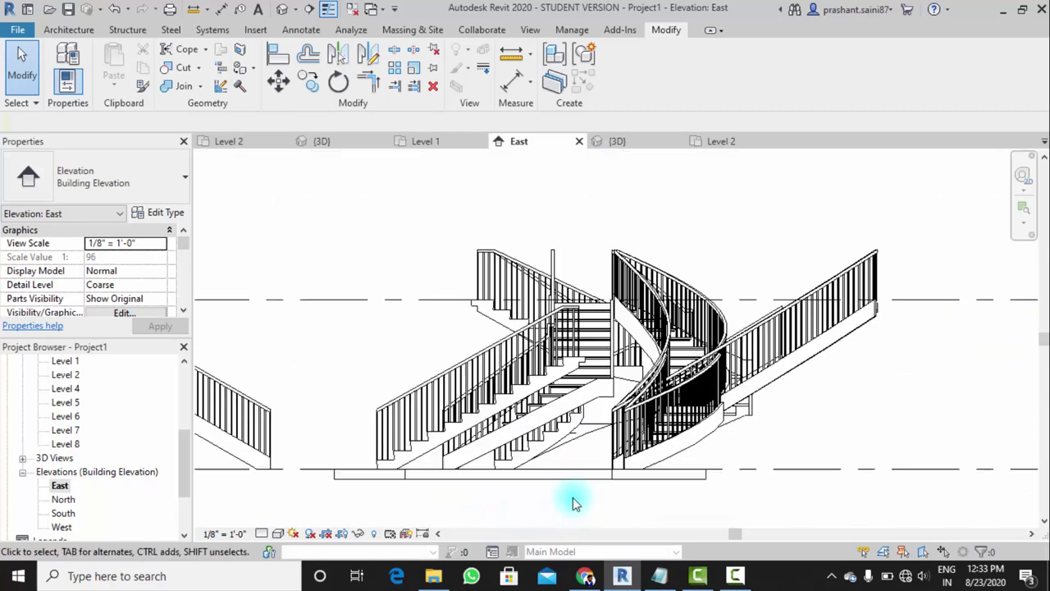
click(643, 476)
scroll(534, 499, down, 2)
scroll(635, 514, down, 3)
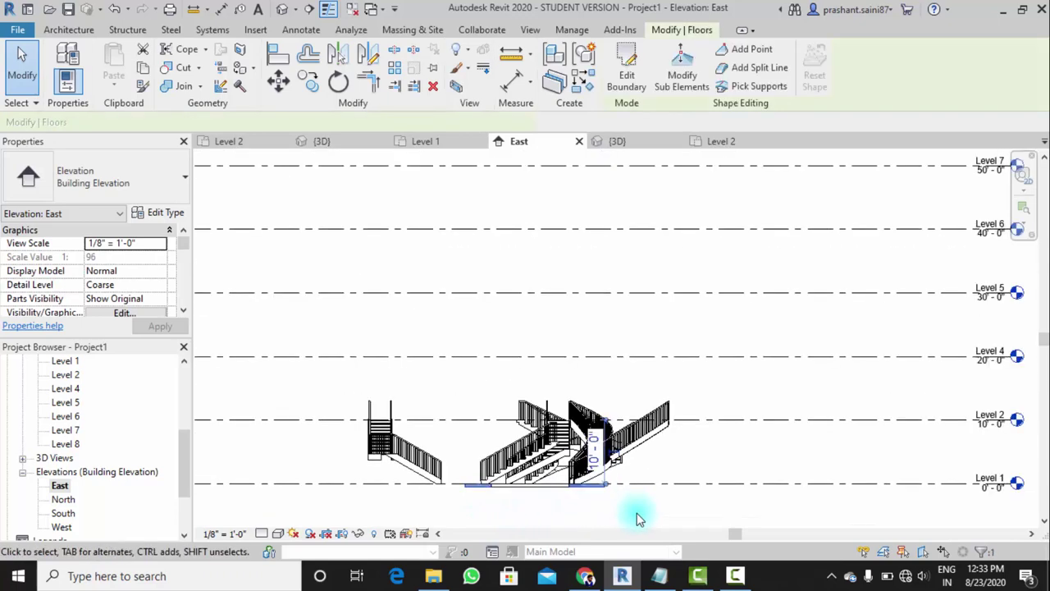
Confirm in 3D that only the Level 1 floor with its opening remains, then reopen East elevation
click(282, 8)
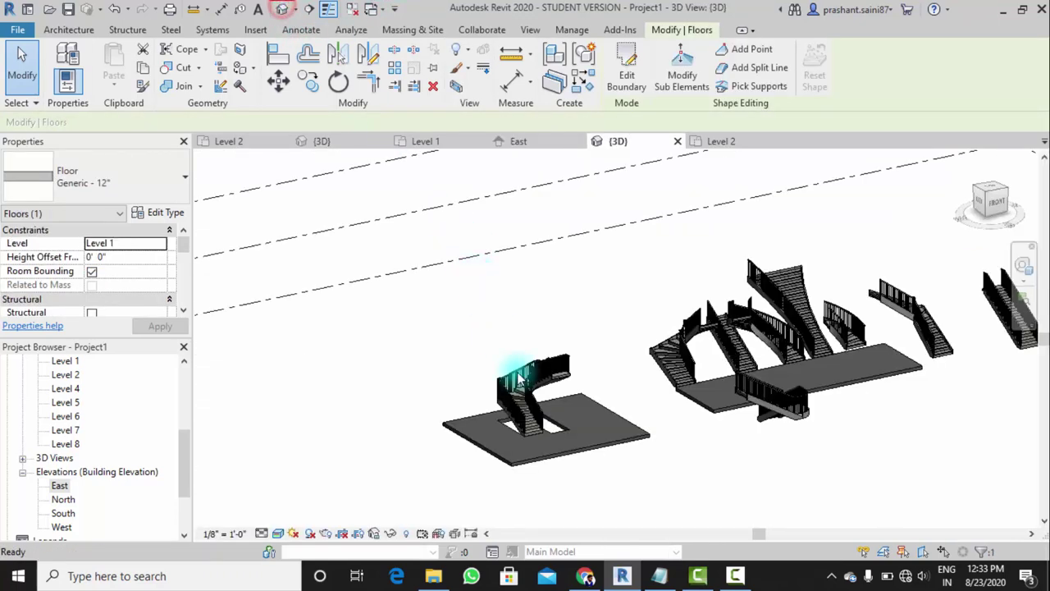
scroll(621, 422, up, 3)
click(550, 467)
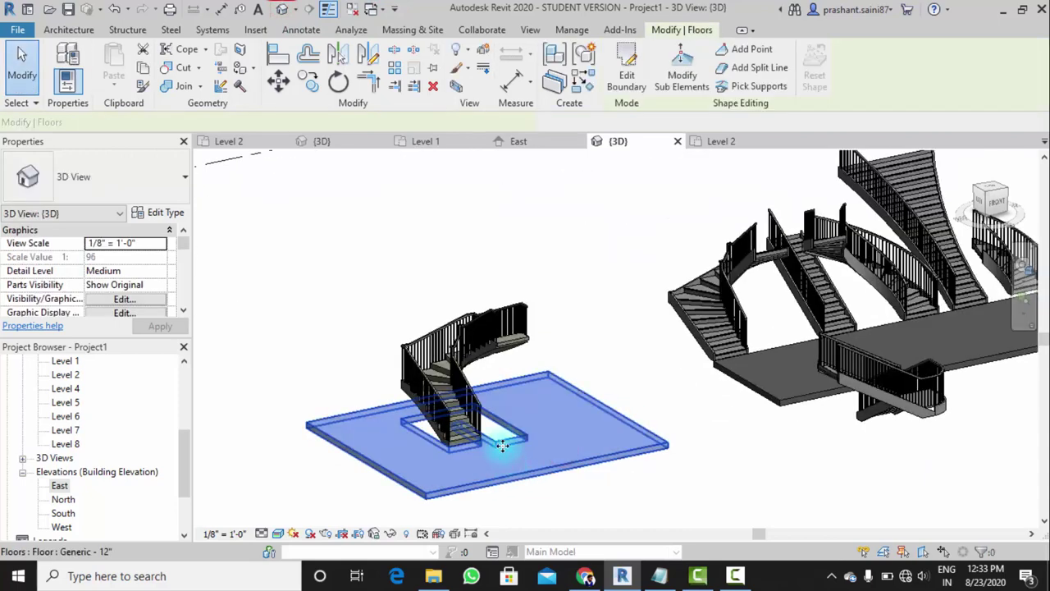
scroll(498, 435, up, 2)
scroll(492, 418, down, 3)
double_click(60, 485)
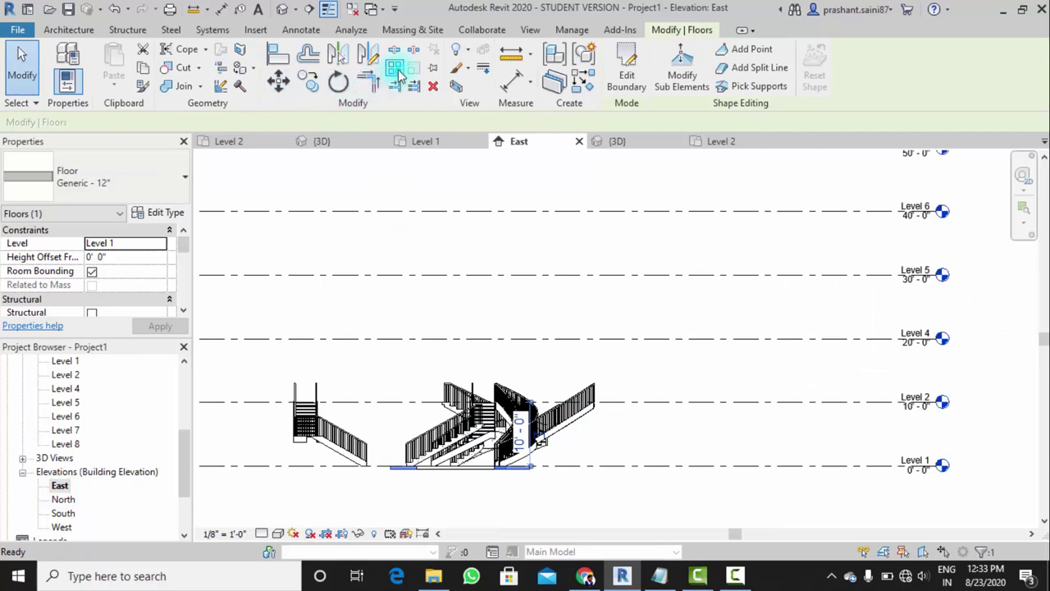
Array the Level 1 floor into 7 slabs spaced from Level 1 to Level 2
click(663, 465)
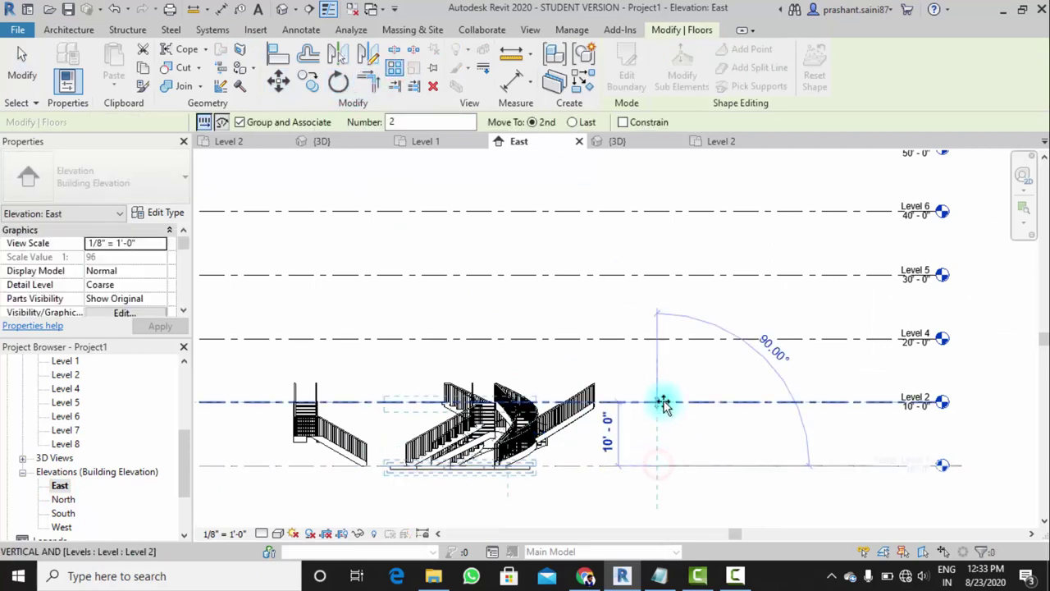
click(663, 402)
click(348, 439)
text(7)
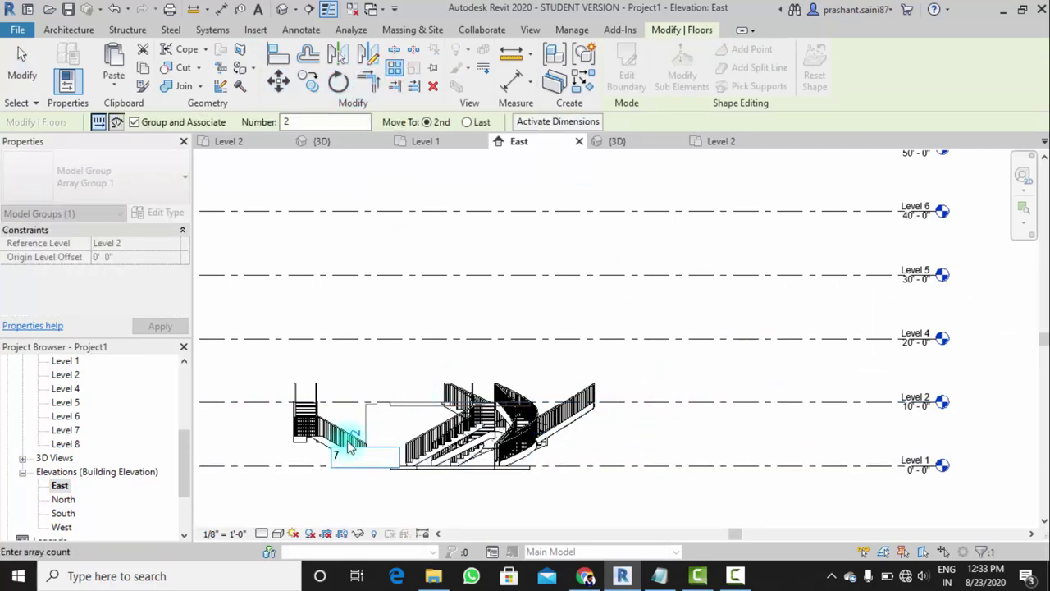
key(Return)
Orbit the 3D view to inspect the stacked slabs and their stair openings
click(282, 9)
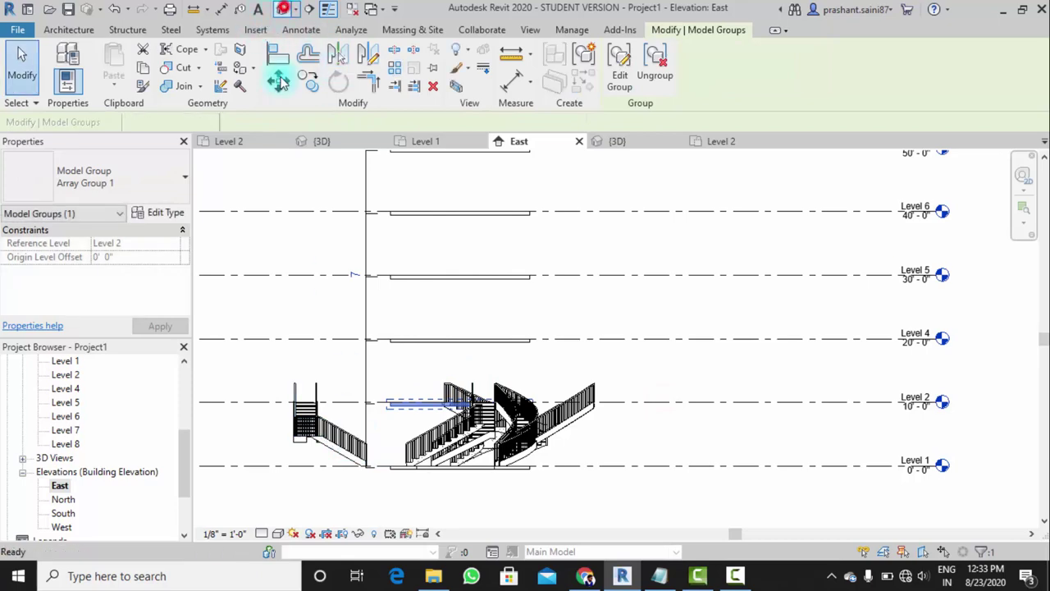
scroll(484, 328, down, 5)
key(Escape)
shift+middle_drag(481, 429, 503, 373)
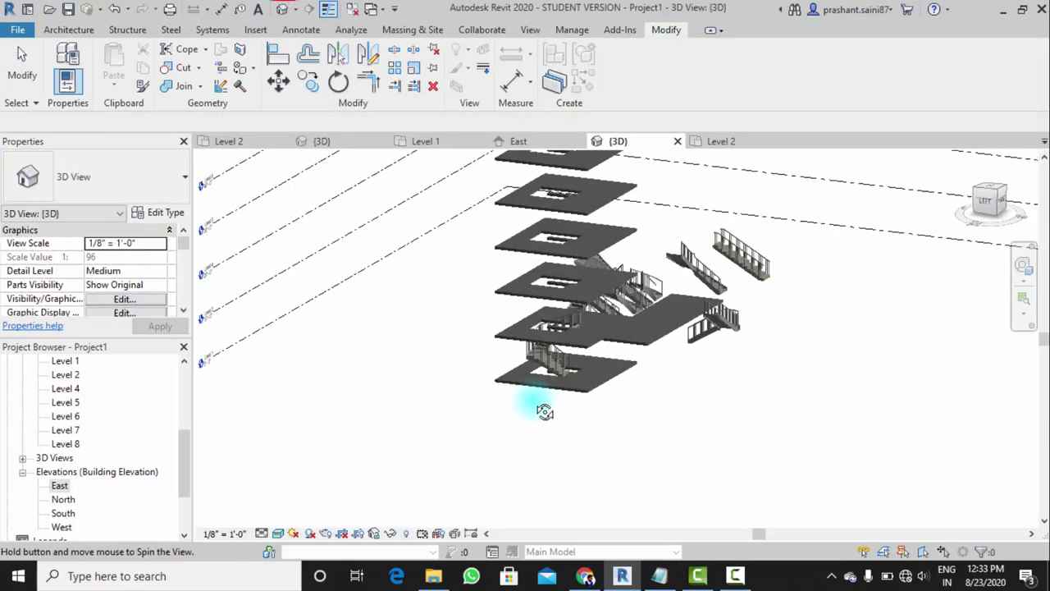
scroll(503, 374, up, 3)
scroll(525, 386, up, 2)
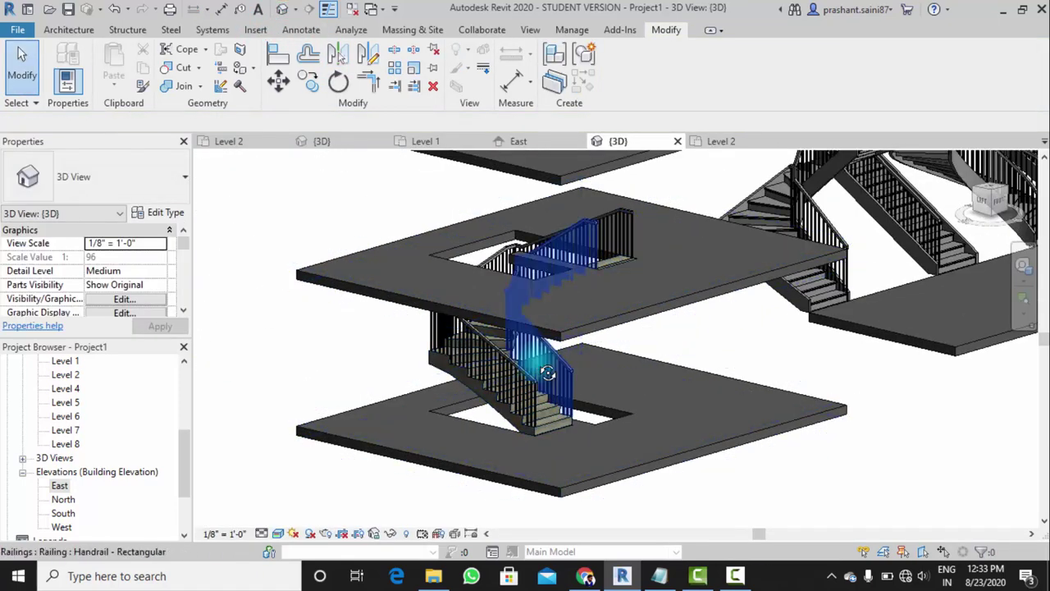
mouse_move(539, 370)
shift+middle_down()
mouse_move(736, 396)
mouse_move(471, 375)
mouse_move(553, 398)
mouse_move(755, 383)
shift+middle_up()
scroll(621, 281, up, 3)
scroll(574, 305, up, 2)
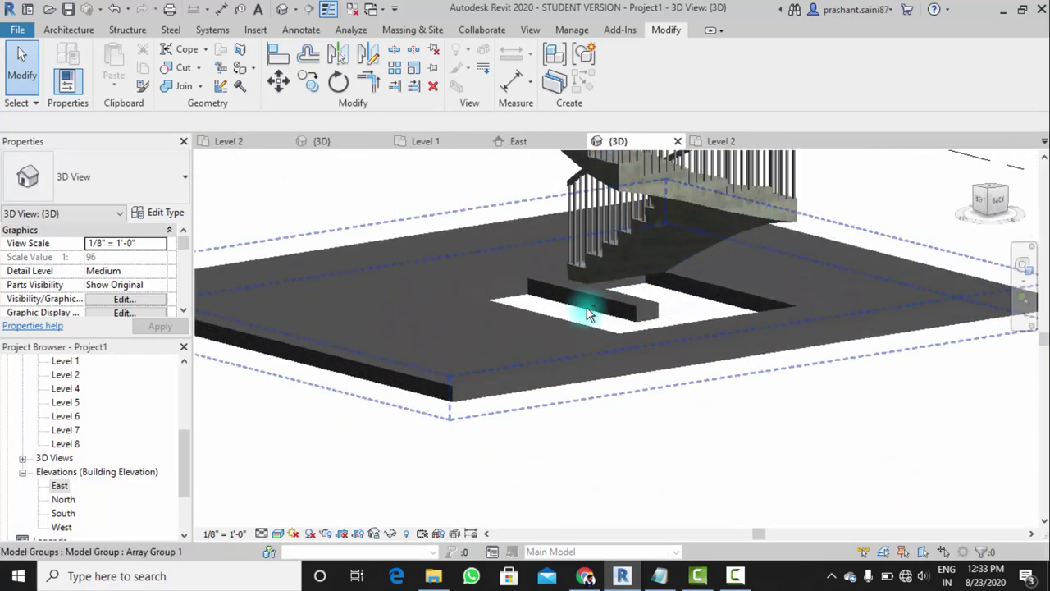
shift+middle_drag(574, 305, 634, 322)
scroll(633, 323, down, 3)
mouse_move(567, 328)
shift+middle_down()
mouse_move(493, 293)
mouse_move(605, 312)
mouse_move(299, 318)
mouse_move(434, 347)
mouse_move(479, 370)
shift+middle_up()
scroll(418, 348, up, 3)
scroll(402, 339, up, 2)
scroll(478, 372, down, 3)
scroll(481, 357, up, 2)
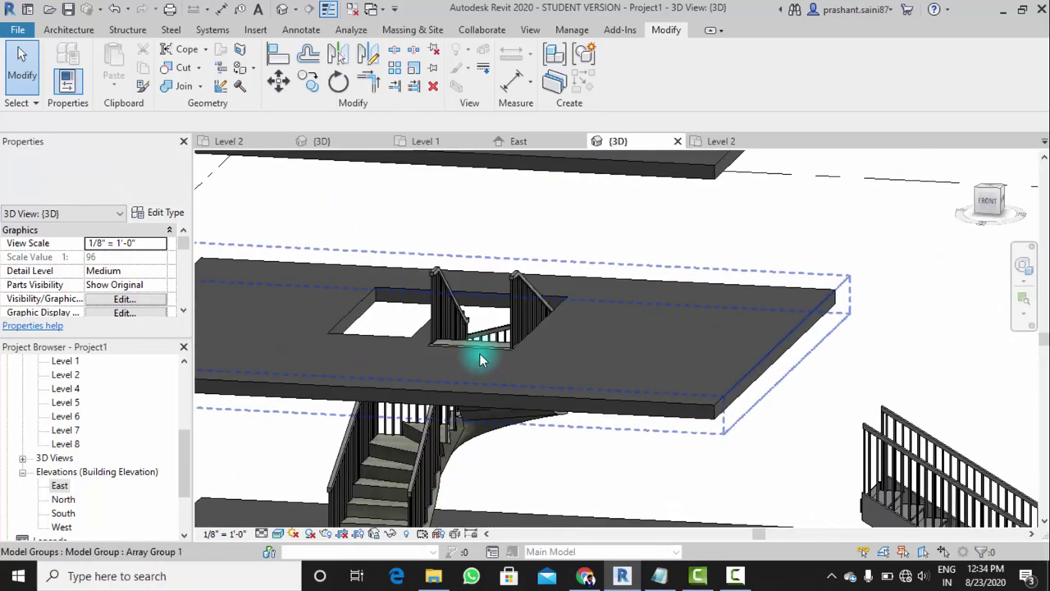
scroll(490, 331, up, 2)
scroll(490, 332, down, 3)
scroll(472, 334, down, 3)
Orbit around and select the U-shaped stair between the two lowest slabs
shift+middle_drag(469, 398, 504, 387)
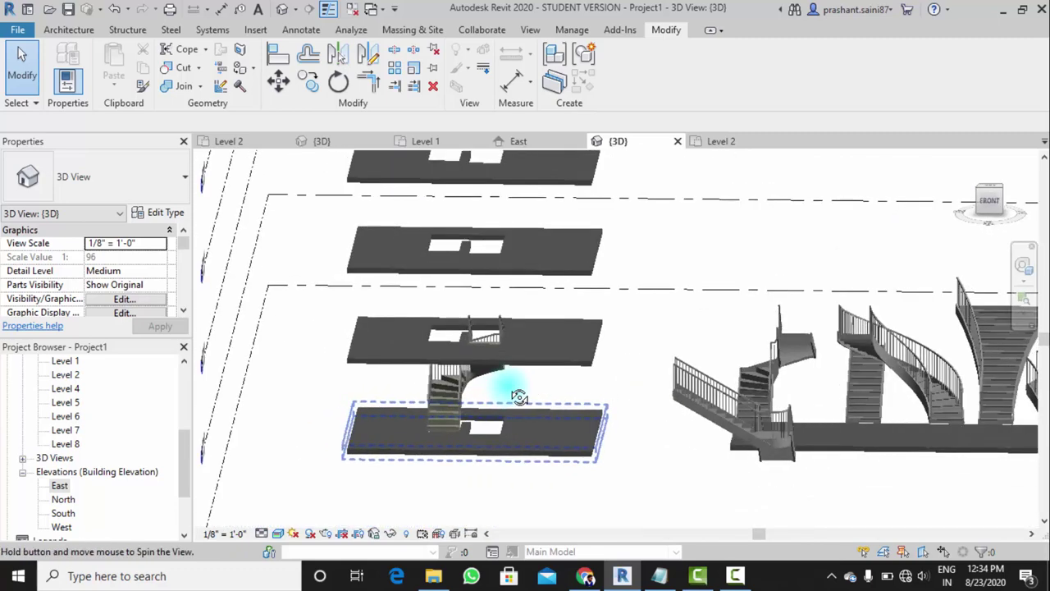
scroll(523, 364, up, 2)
click(524, 364)
scroll(524, 363, down, 4)
key(Escape)
shift+middle_drag(468, 300, 493, 305)
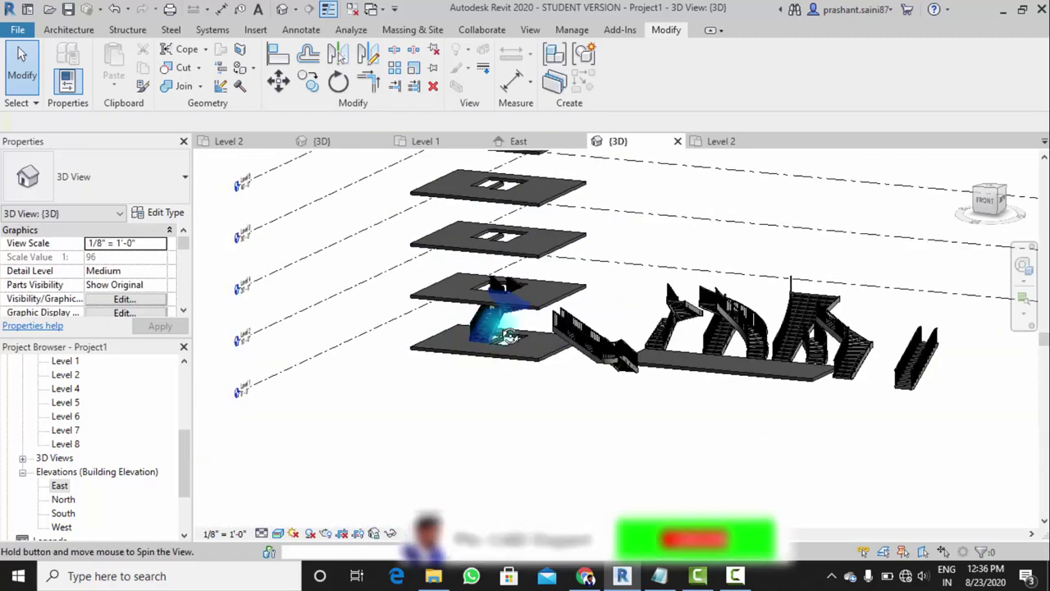
shift+middle_drag(458, 246, 467, 359)
scroll(531, 328, up, 4)
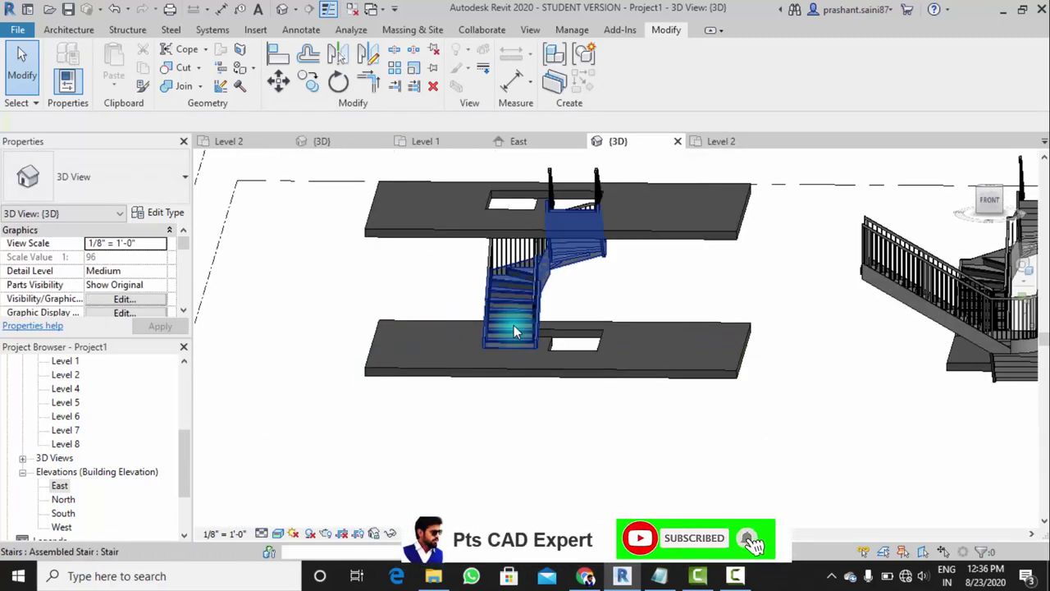
click(512, 328)
In the East elevation, start arraying the winder stair, then cancel the array
double_click(59, 485)
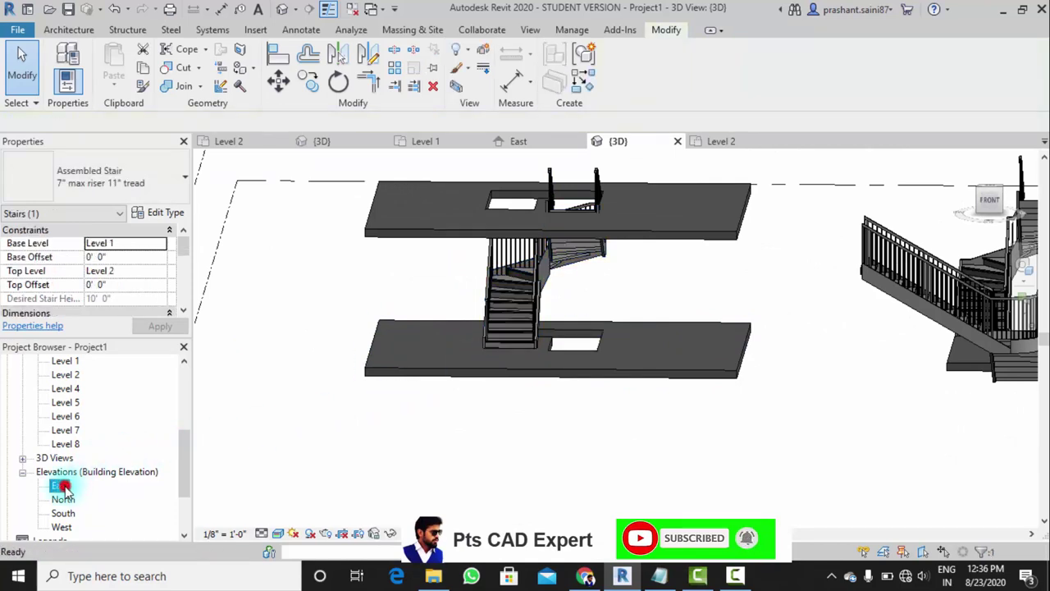
click(517, 415)
scroll(512, 423, up, 3)
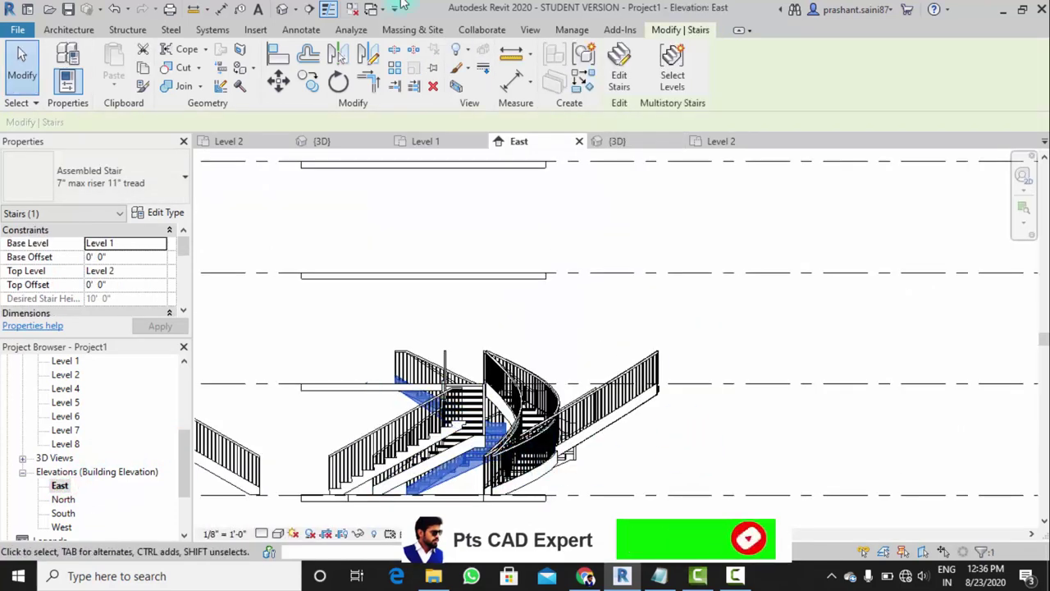
click(394, 69)
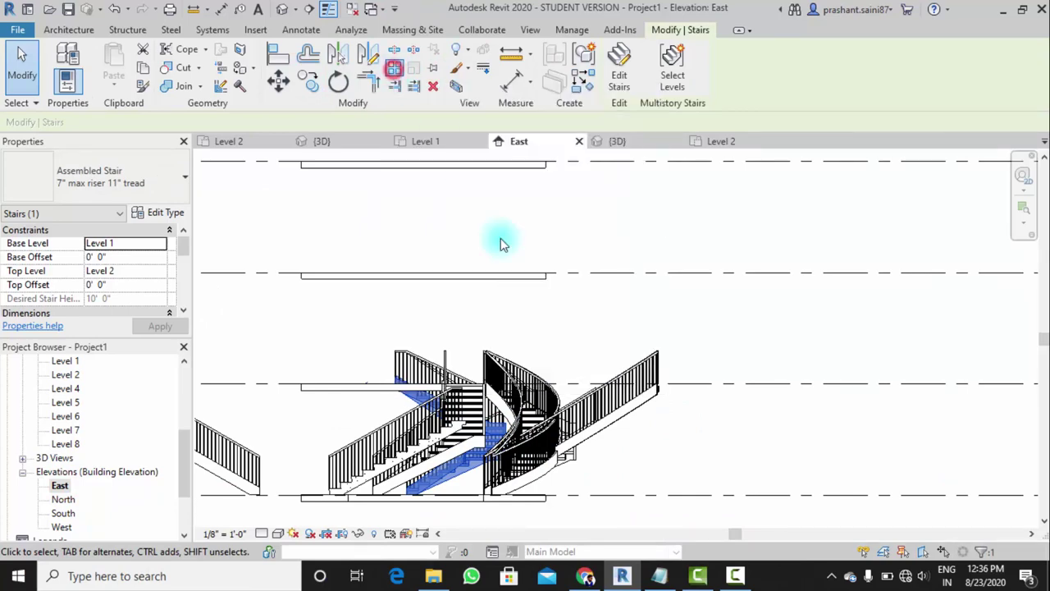
click(704, 495)
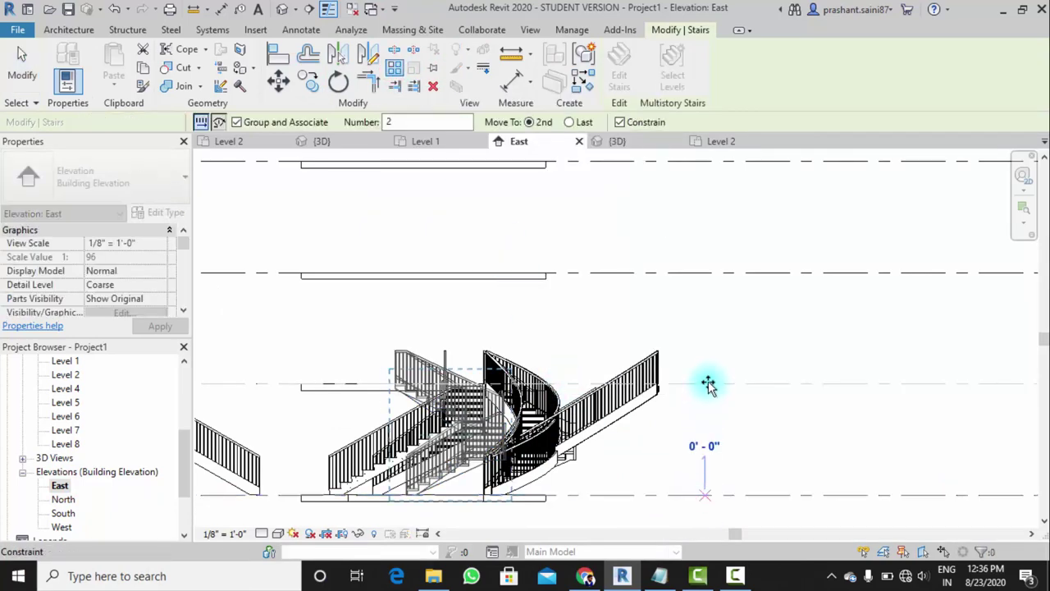
scroll(660, 357, down, 2)
scroll(648, 388, up, 3)
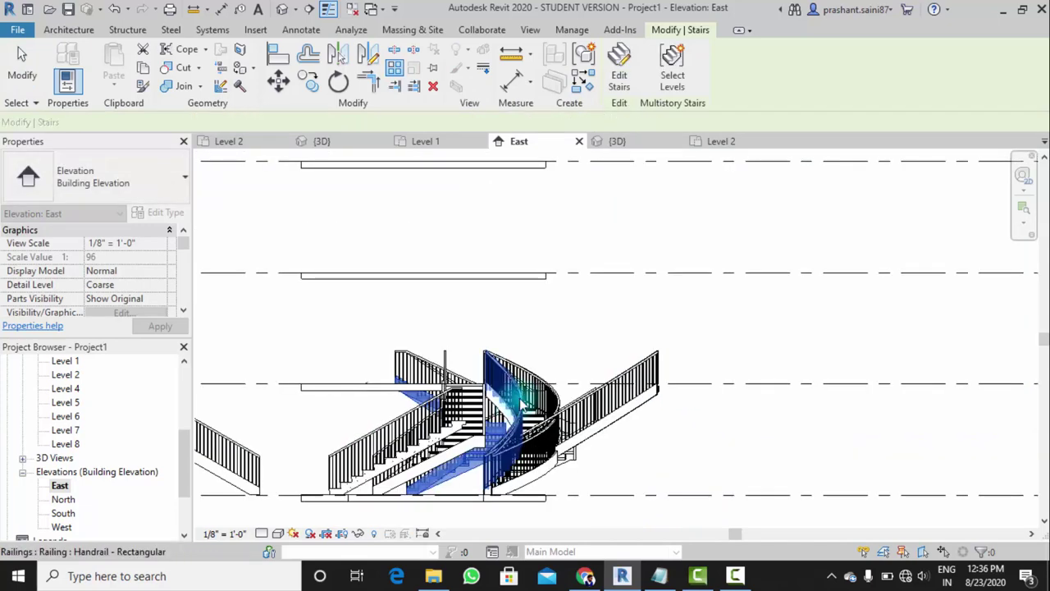
scroll(575, 385, up, 2)
key(Escape)
scroll(460, 391, down, 2)
Copy the stair to the clipboard and choose Paste Aligned to Selected Levels
click(459, 391)
middle_drag(288, 252, 282, 277)
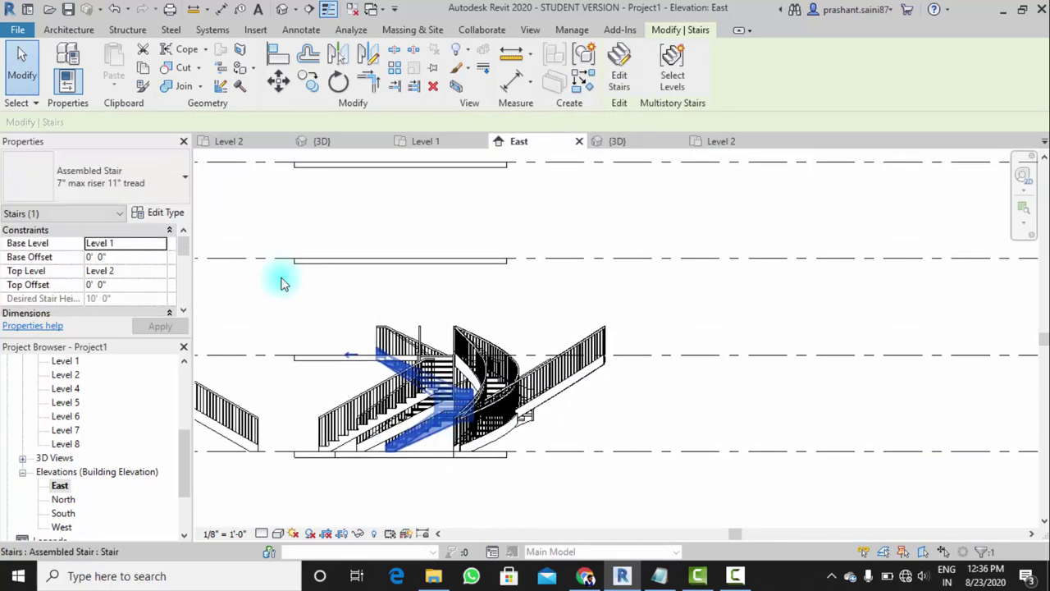
click(142, 69)
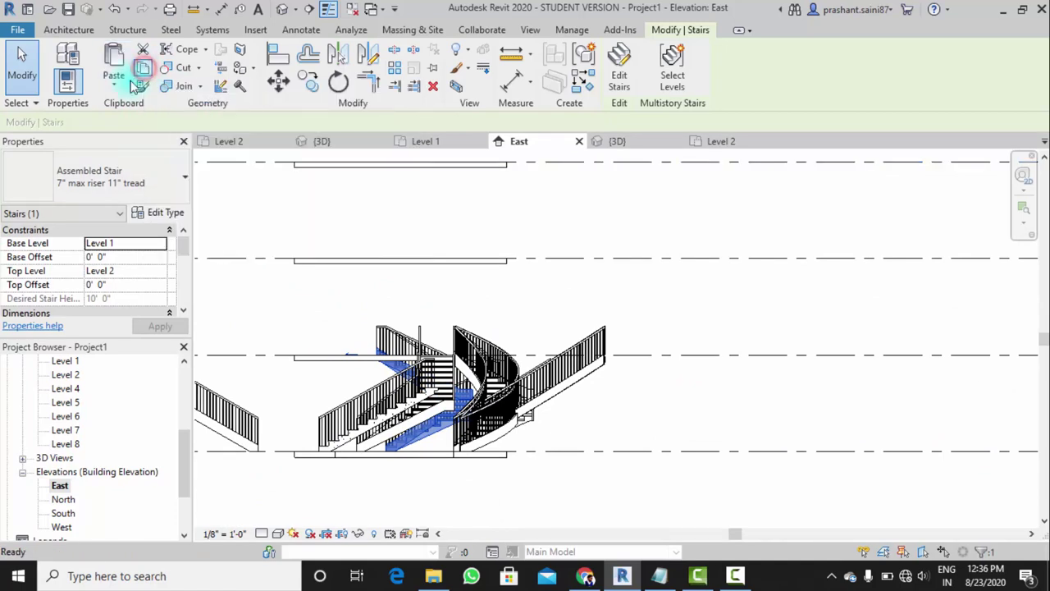
click(115, 89)
click(178, 140)
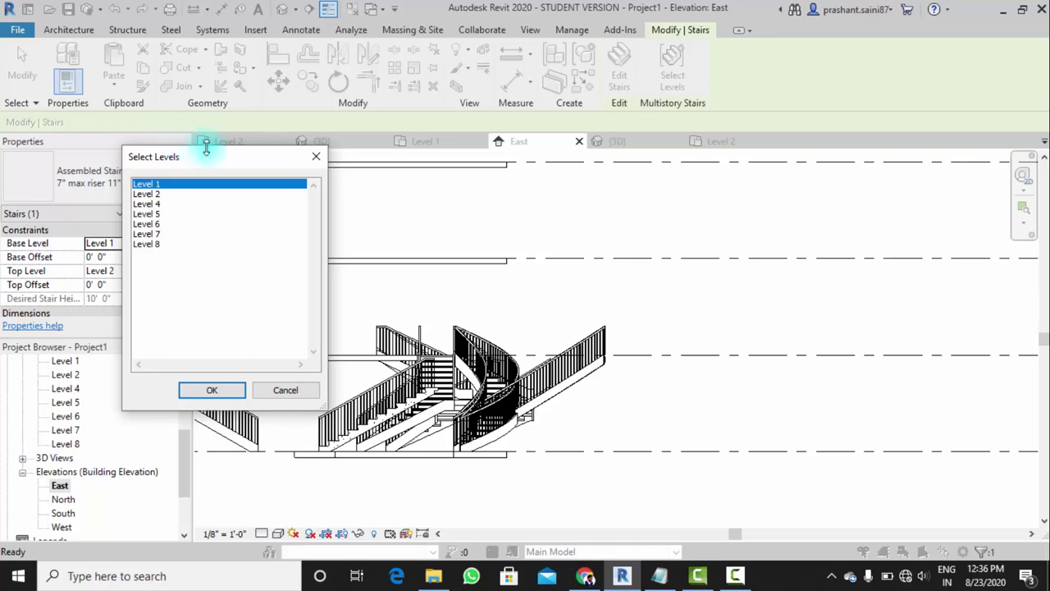
Paste the copied stair onto Levels 2 through 8 and bring the copies into view
drag(149, 193, 155, 254)
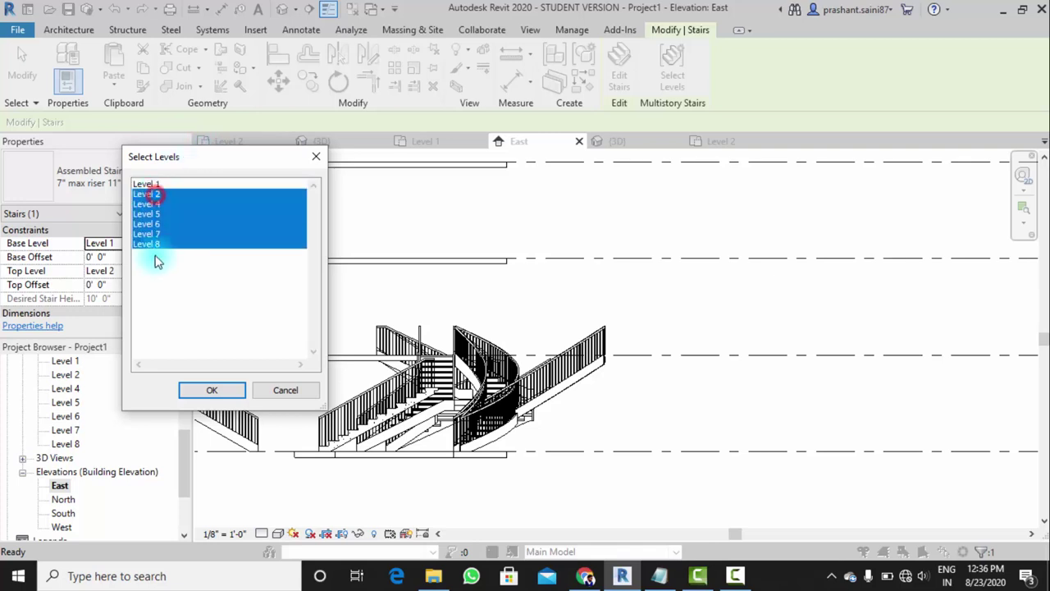
click(206, 391)
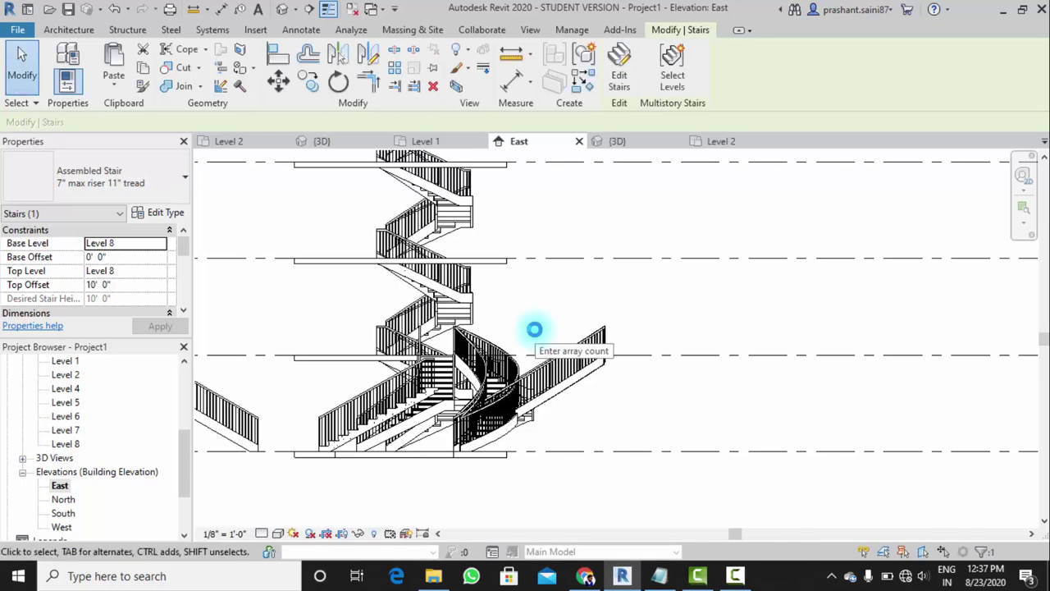
scroll(492, 344, down, 2)
middle_drag(472, 246, 476, 291)
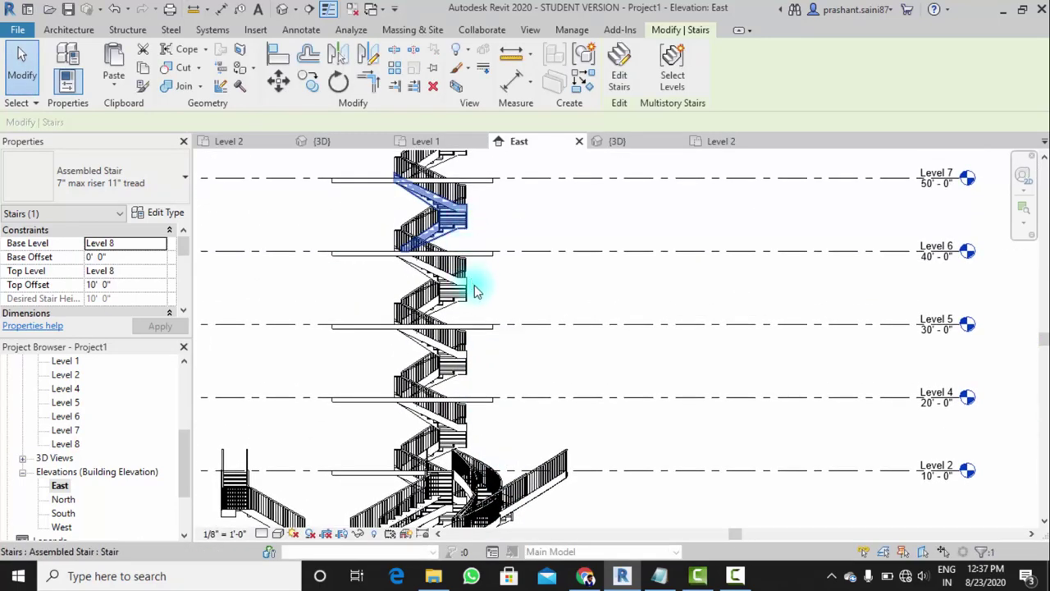
Switch to the default 3D view and orbit around the stair tower
scroll(475, 292, down, 3)
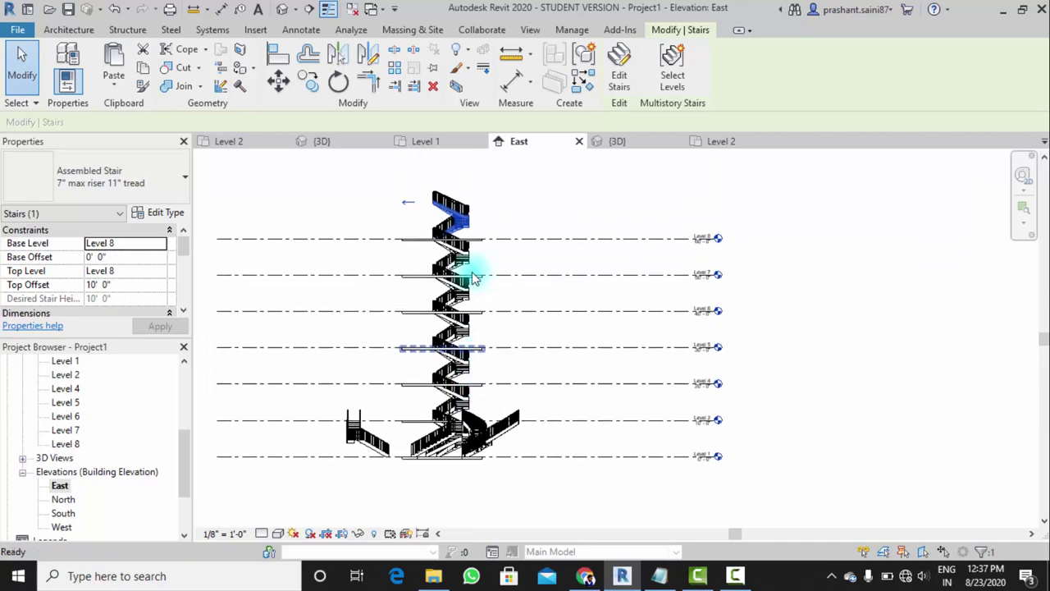
click(287, 10)
mouse_move(513, 363)
shift+middle_down()
mouse_move(556, 385)
mouse_move(574, 281)
mouse_move(527, 387)
shift+middle_up()
scroll(492, 305, up, 2)
scroll(509, 291, up, 3)
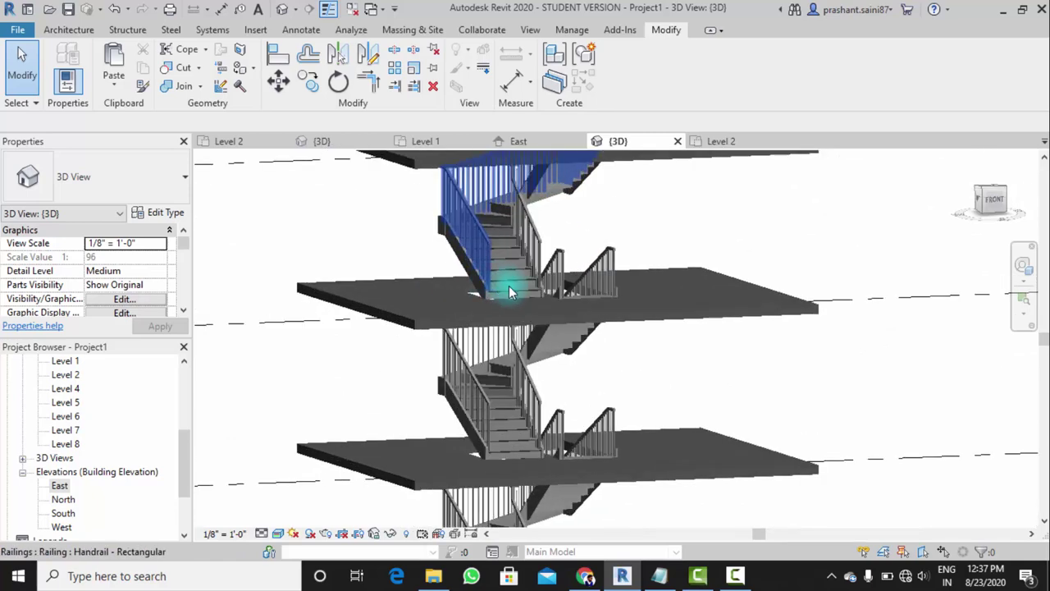
mouse_move(509, 291)
middle_down()
mouse_move(546, 481)
mouse_move(512, 304)
mouse_move(520, 481)
mouse_move(531, 341)
mouse_move(516, 431)
mouse_move(493, 227)
mouse_move(520, 416)
mouse_move(521, 216)
mouse_move(504, 234)
middle_up()
scroll(492, 363, up, 2)
scroll(528, 322, up, 2)
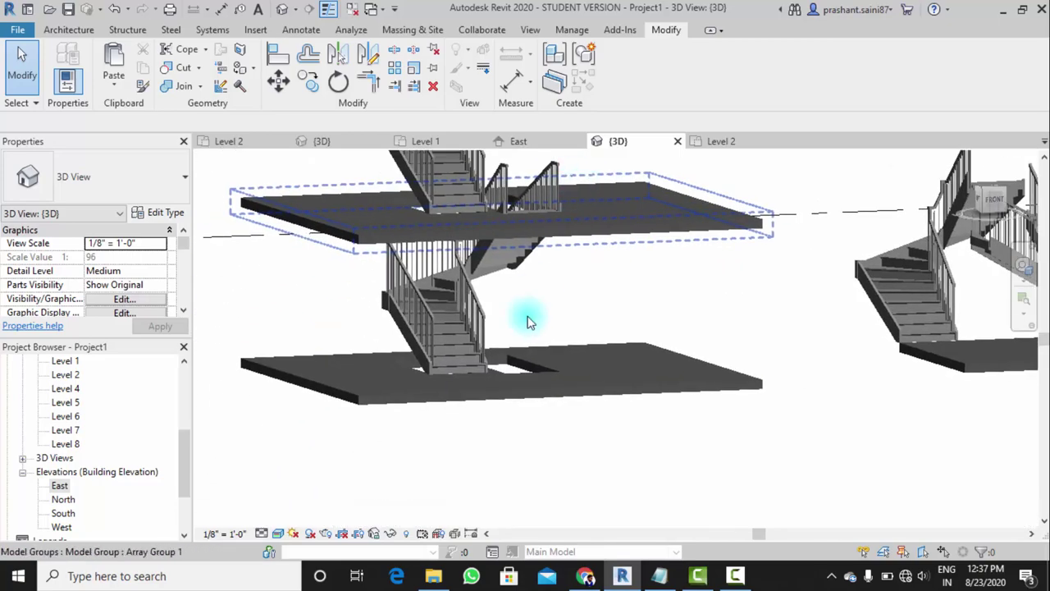
scroll(529, 321, up, 2)
scroll(521, 321, down, 2)
scroll(520, 304, down, 2)
mouse_move(520, 304)
middle_down()
mouse_move(534, 481)
mouse_move(484, 358)
mouse_move(430, 383)
mouse_move(432, 403)
mouse_move(520, 398)
mouse_move(566, 434)
mouse_move(491, 366)
mouse_move(429, 375)
mouse_move(495, 363)
mouse_move(471, 358)
mouse_move(488, 424)
middle_up()
scroll(492, 357, down, 2)
scroll(522, 361, up, 2)
scroll(471, 358, down, 2)
scroll(485, 370, up, 2)
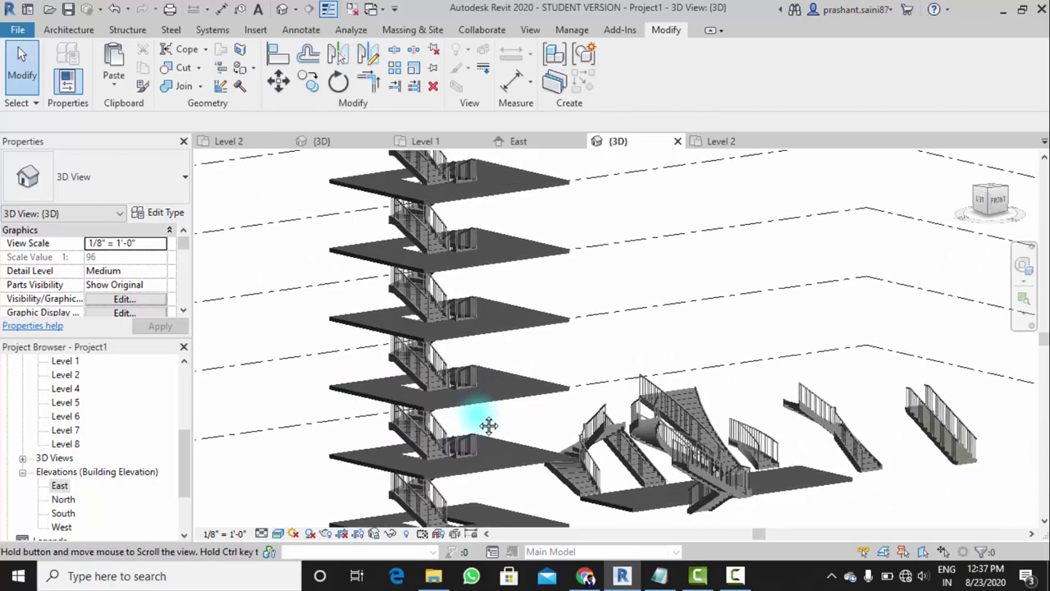
scroll(454, 376, up, 2)
mouse_move(455, 376)
middle_down()
mouse_move(457, 339)
mouse_move(480, 340)
mouse_move(402, 339)
mouse_move(481, 356)
mouse_move(469, 438)
mouse_move(443, 395)
middle_up()
scroll(455, 355, down, 2)
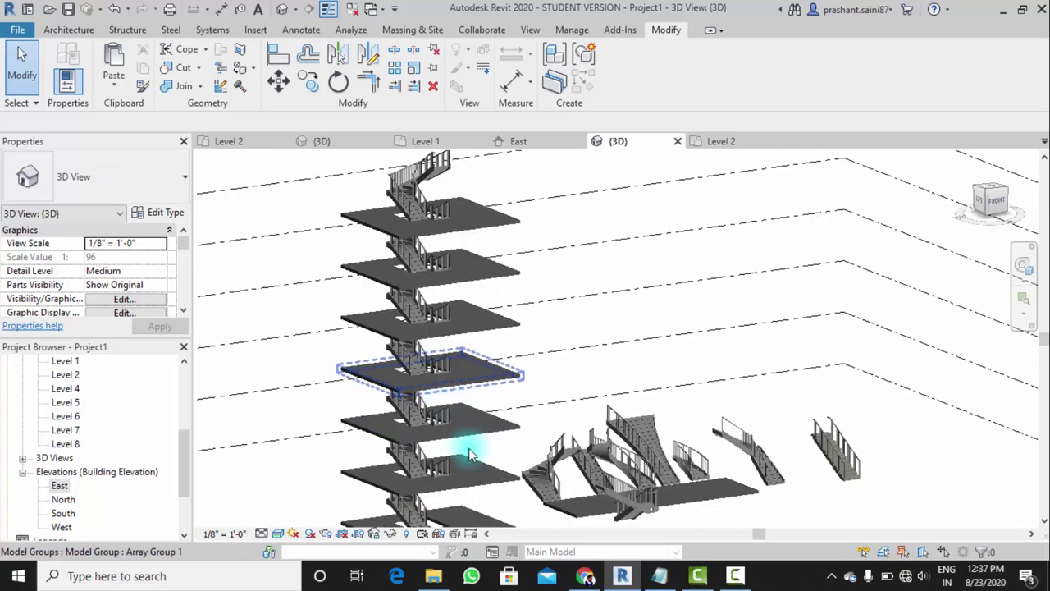
scroll(470, 454, down, 2)
mouse_move(468, 446)
shift+middle_down()
mouse_move(394, 439)
mouse_move(464, 456)
mouse_move(457, 437)
shift+middle_up()
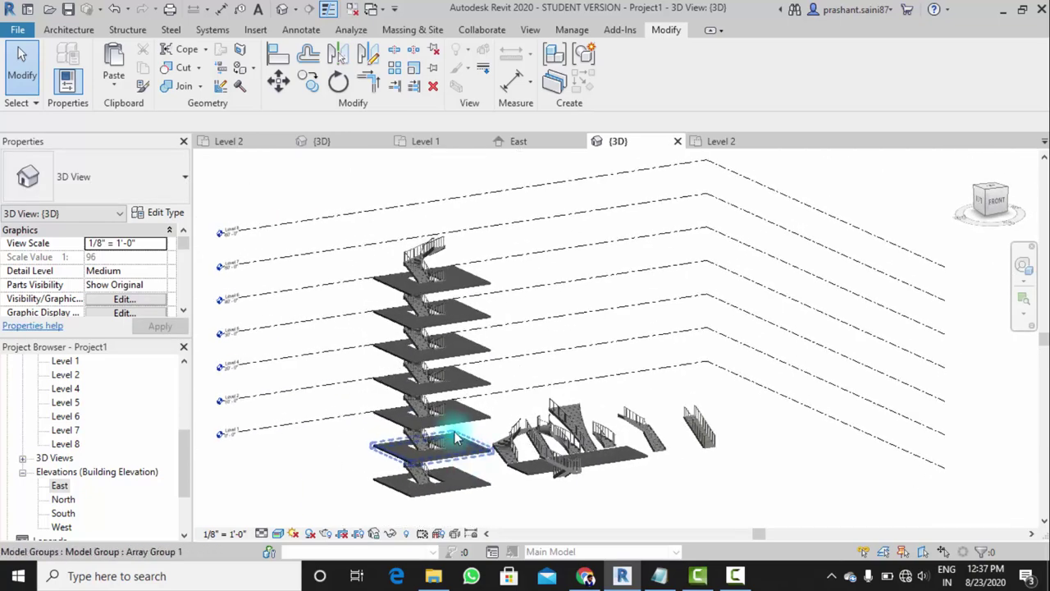
scroll(457, 437, up, 2)
scroll(445, 429, up, 1)
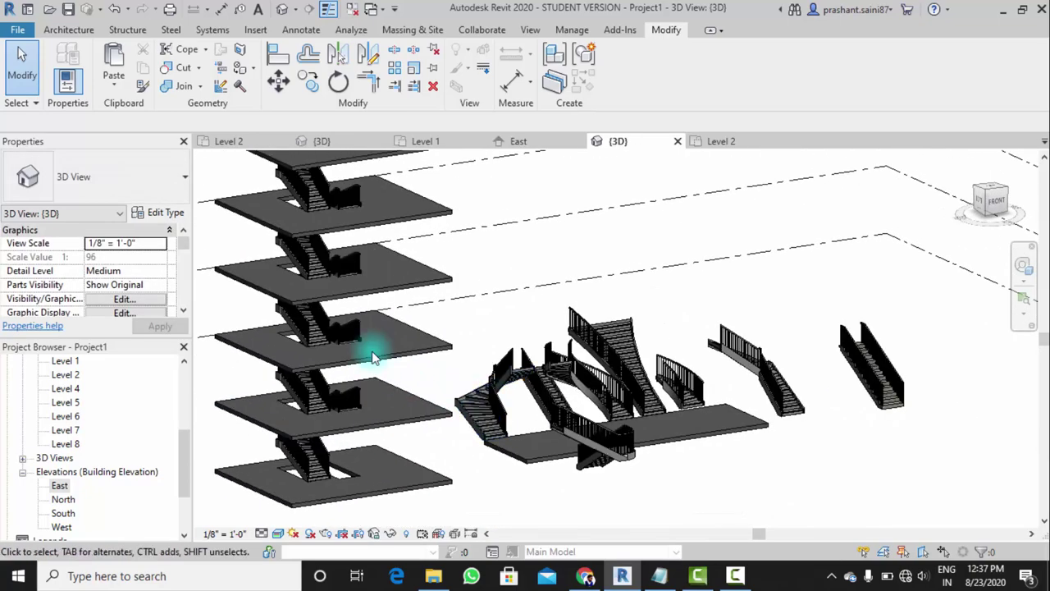
middle_drag(406, 403, 303, 427)
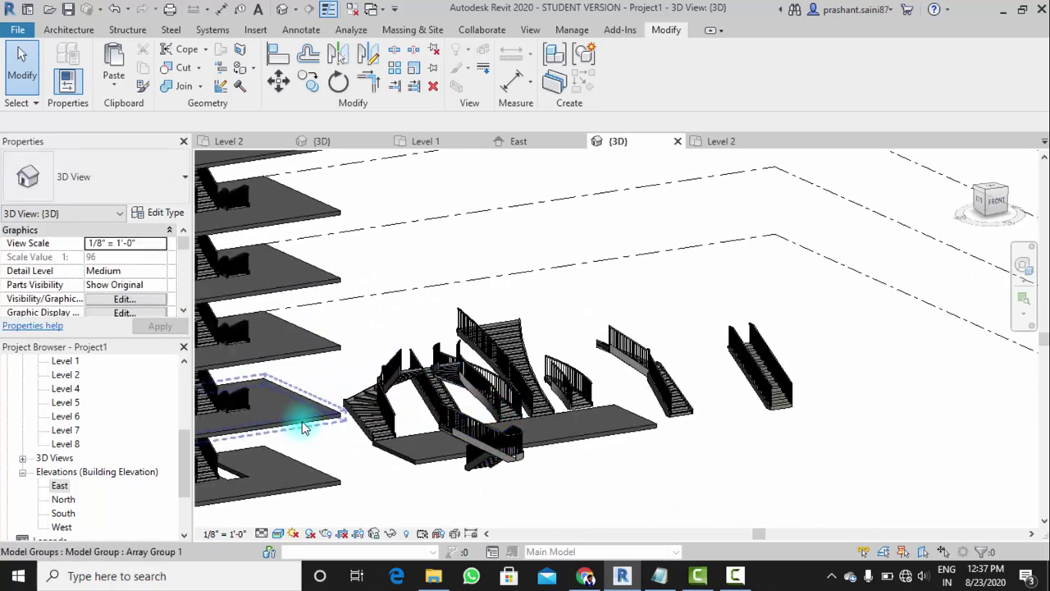
mouse_move(629, 398)
shift+middle_down()
mouse_move(699, 387)
mouse_move(820, 427)
mouse_move(504, 421)
mouse_move(605, 429)
shift+middle_up()
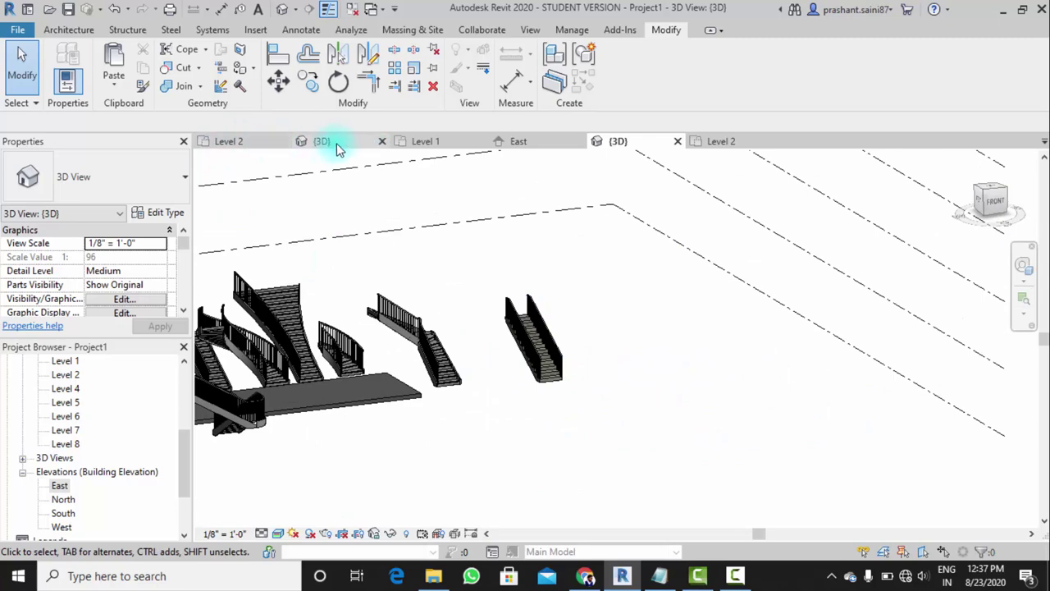
Deselect the stair and zoom in on the sample stairs, selecting then clearing the railing
scroll(563, 358, up, 2)
scroll(499, 359, up, 3)
scroll(535, 374, up, 2)
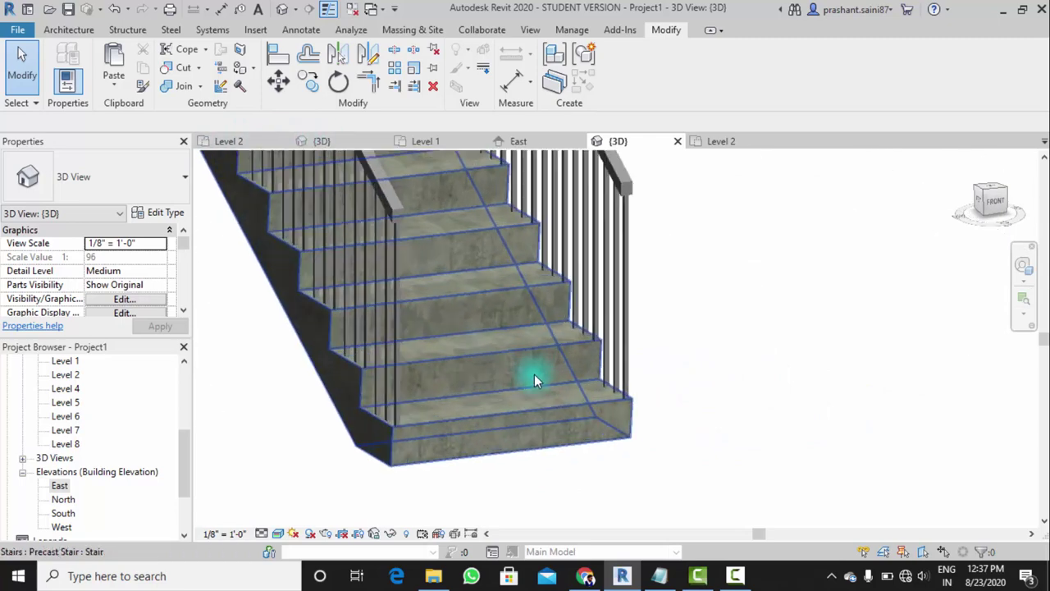
scroll(535, 374, up, 2)
scroll(455, 434, up, 2)
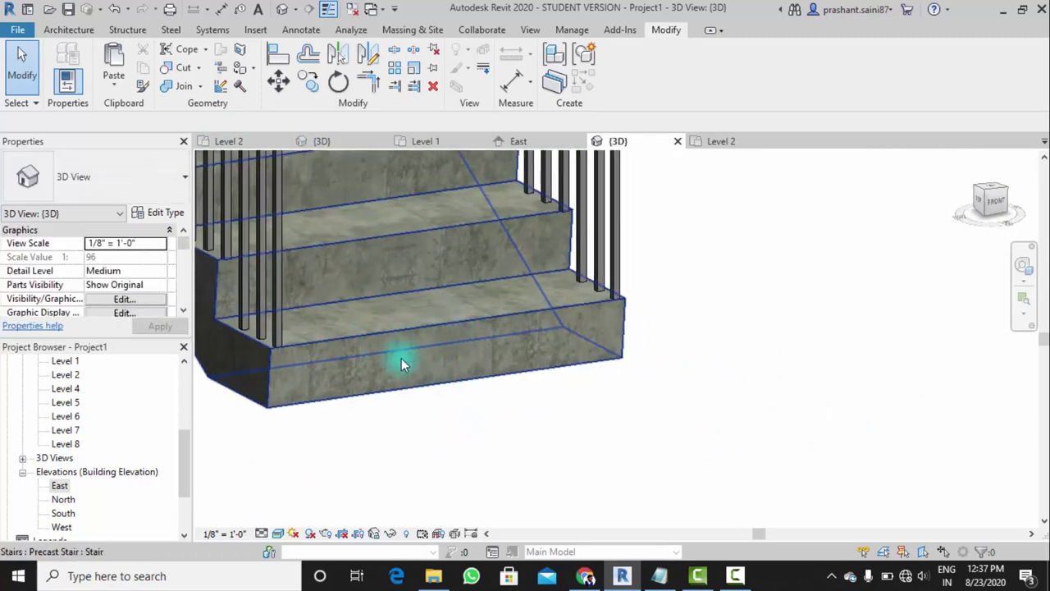
scroll(632, 369, down, 3)
scroll(812, 329, up, 2)
scroll(441, 295, up, 3)
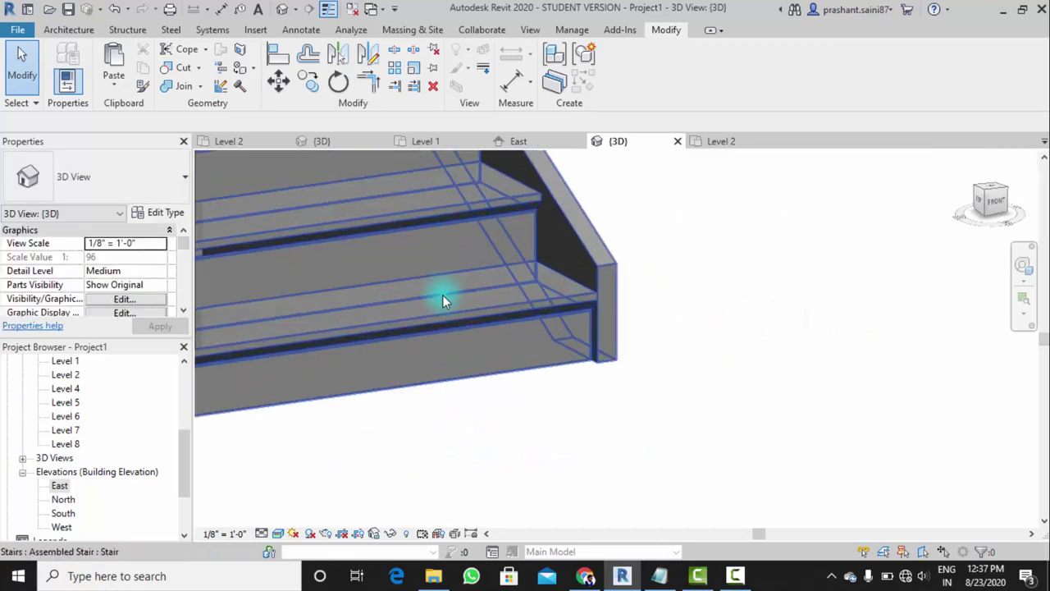
scroll(442, 301, up, 2)
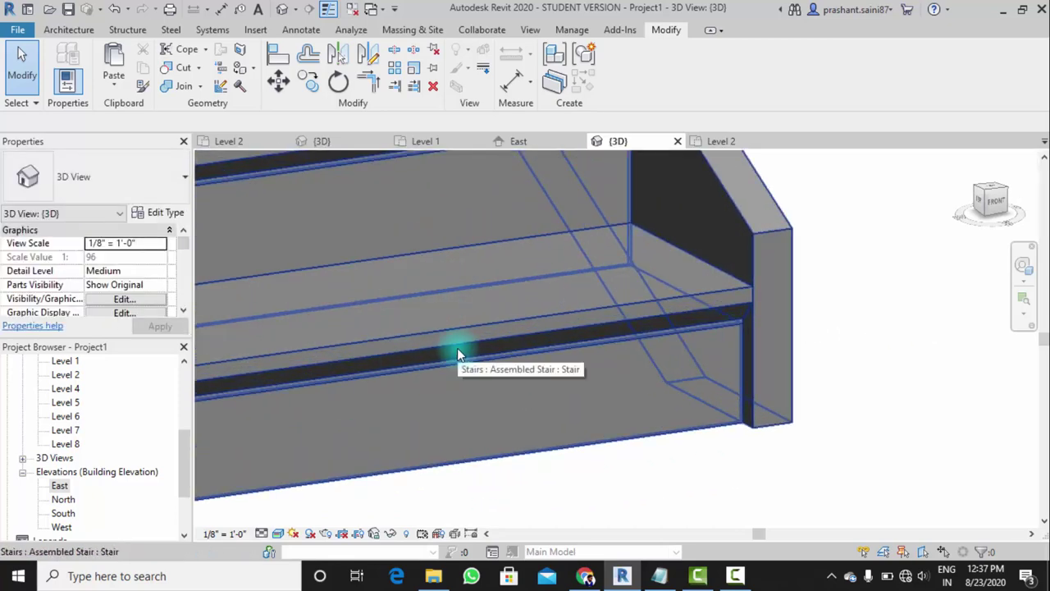
scroll(459, 369, down, 3)
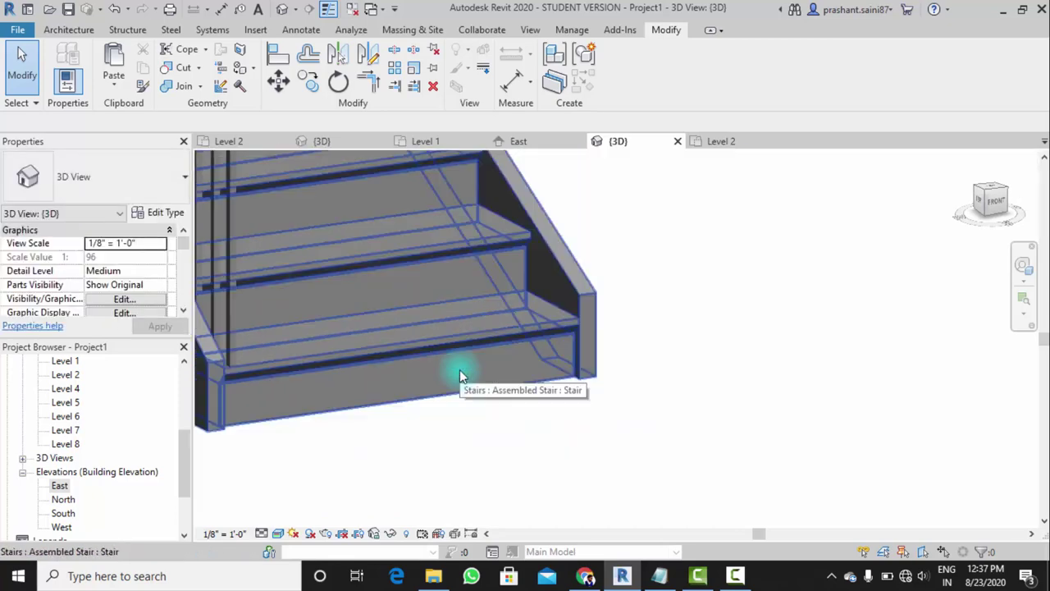
scroll(474, 394, down, 2)
scroll(475, 395, up, 2)
scroll(509, 381, up, 2)
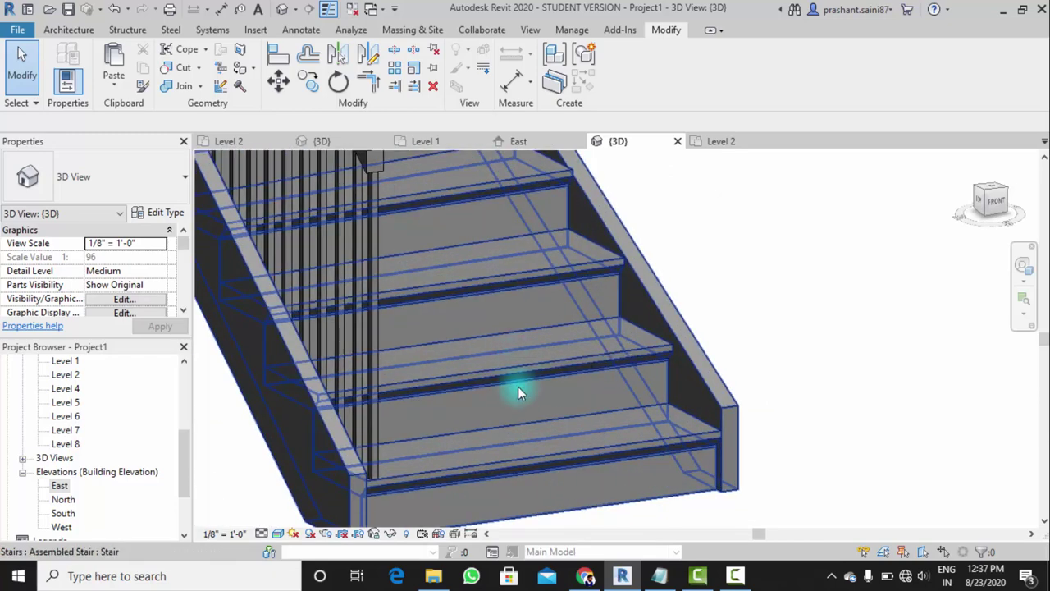
scroll(591, 394, down, 2)
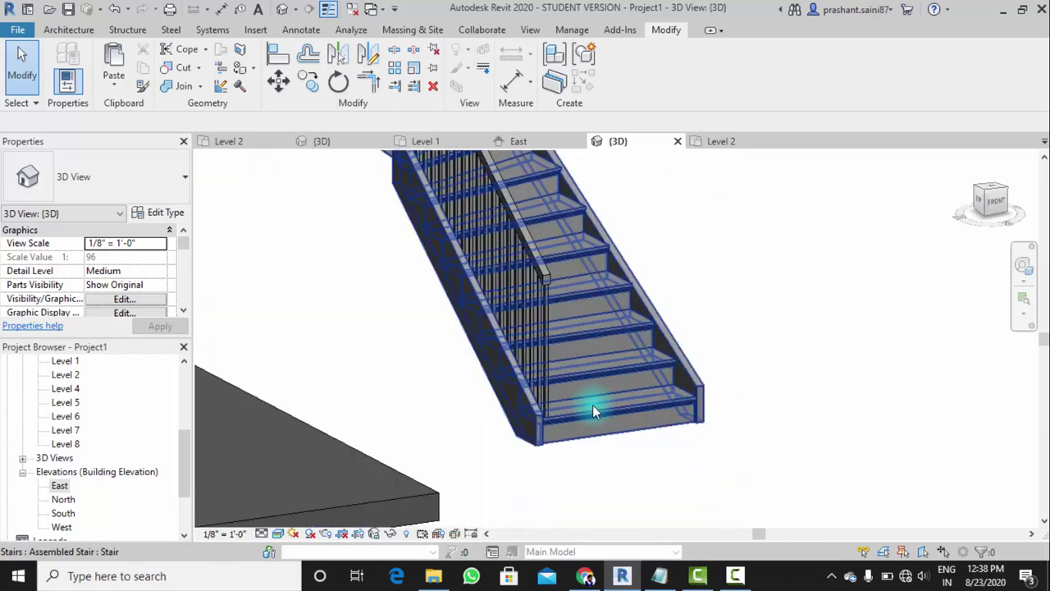
scroll(512, 431, up, 1)
scroll(525, 452, down, 3)
click(690, 460)
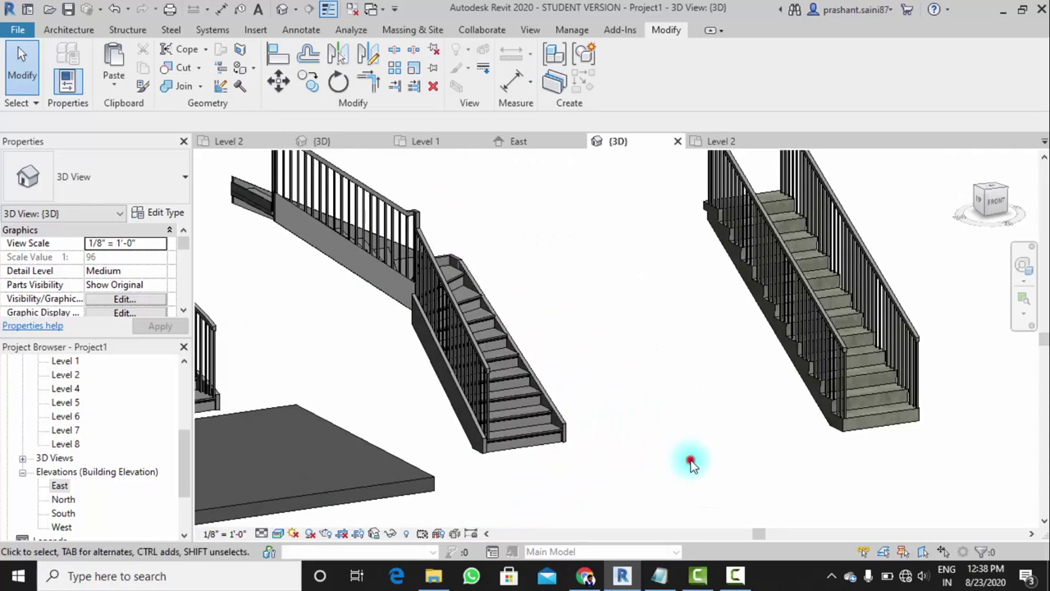
mouse_move(690, 460)
middle_down()
mouse_move(583, 484)
mouse_move(984, 410)
middle_up()
scroll(511, 468, up, 2)
scroll(501, 439, up, 2)
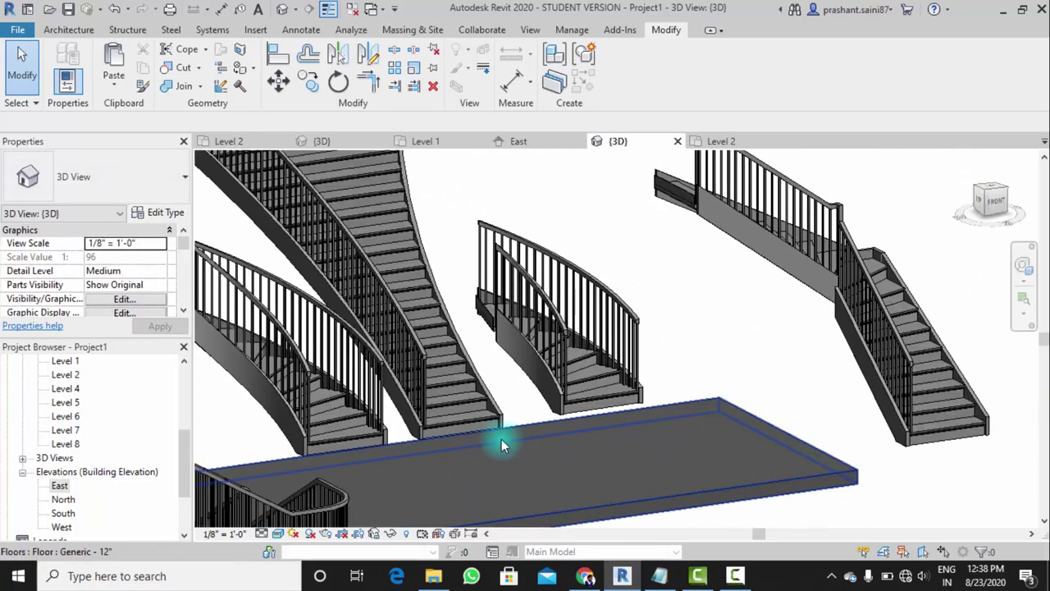
scroll(478, 414, up, 2)
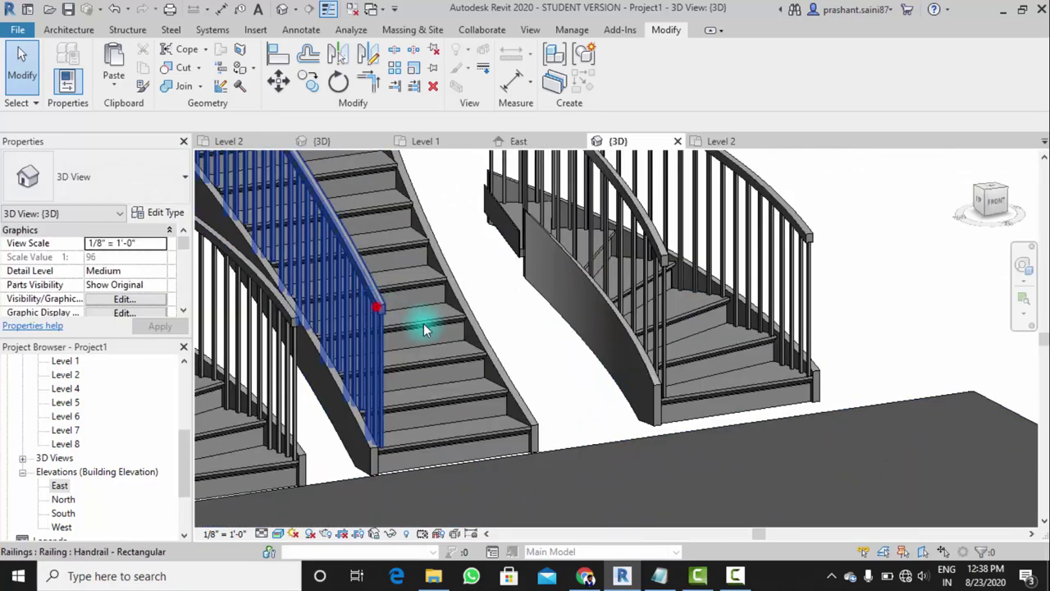
click(423, 323)
key(Escape)
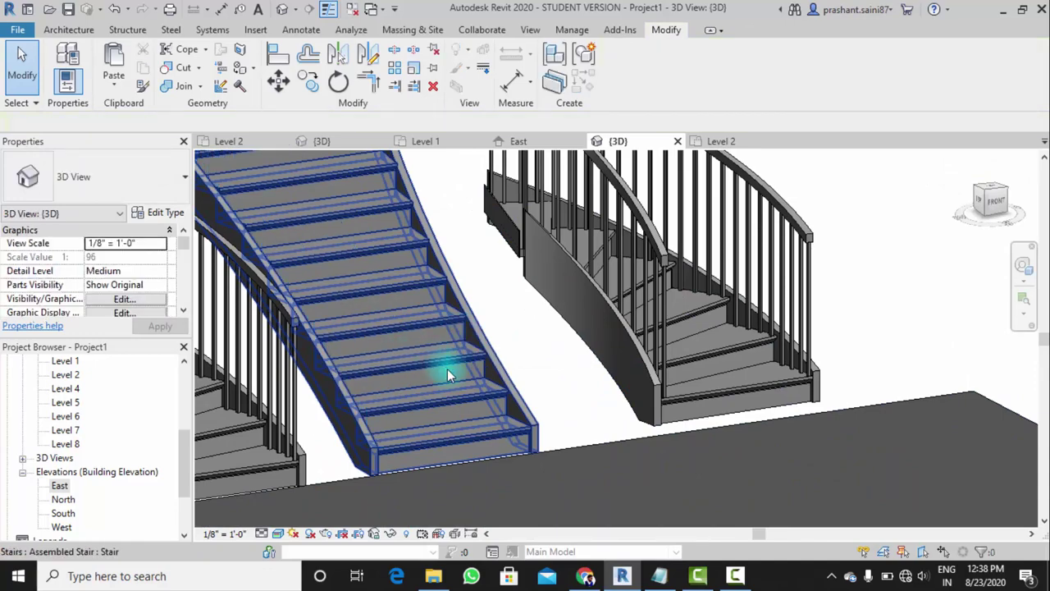
Select the Assembled Stair with 7" max riser and 11" tread
scroll(448, 368, down, 2)
middle_drag(447, 368, 488, 474)
scroll(484, 320, up, 3)
scroll(493, 317, down, 2)
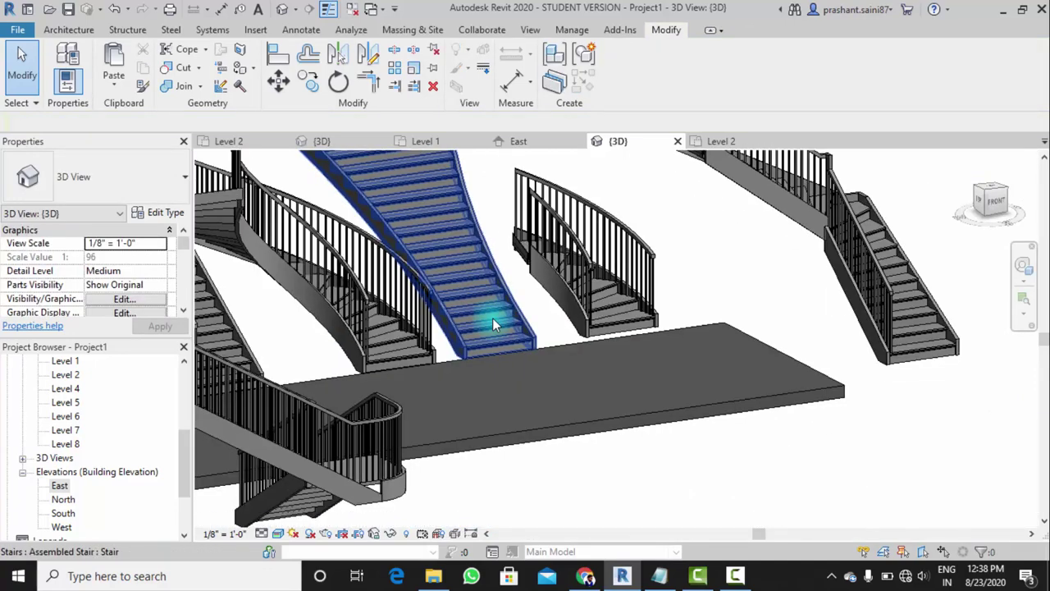
scroll(490, 380, up, 2)
scroll(497, 380, up, 2)
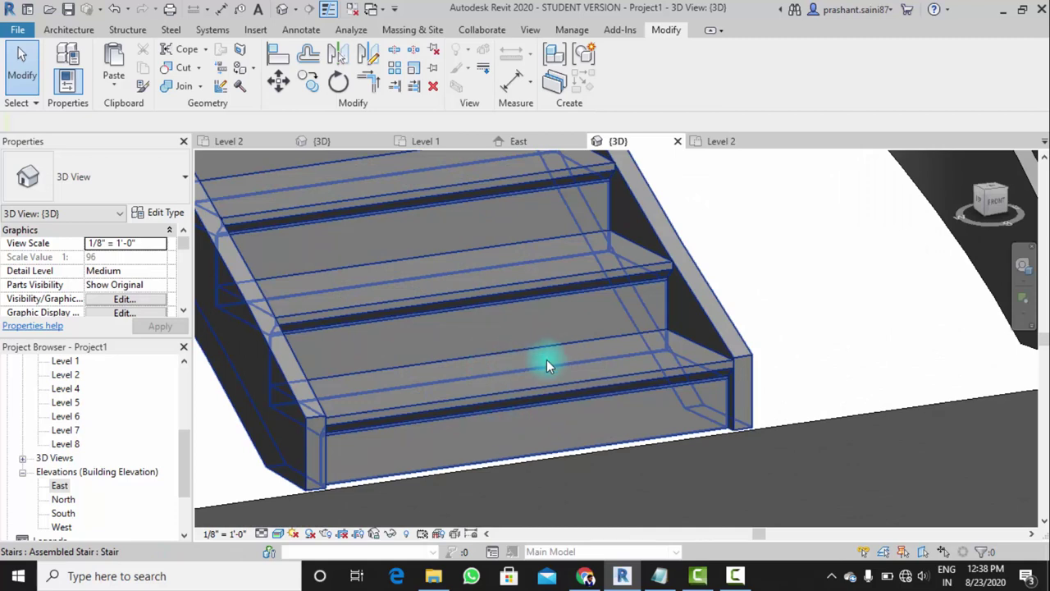
click(513, 389)
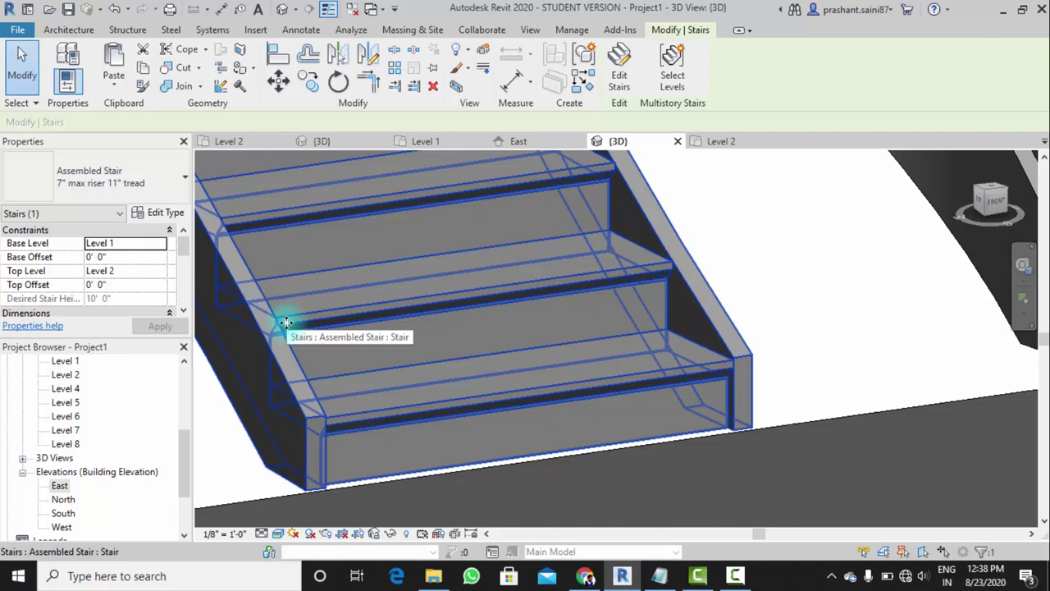
Show the Type Properties of the 7" max riser 11" tread type and scroll its parameters
click(162, 212)
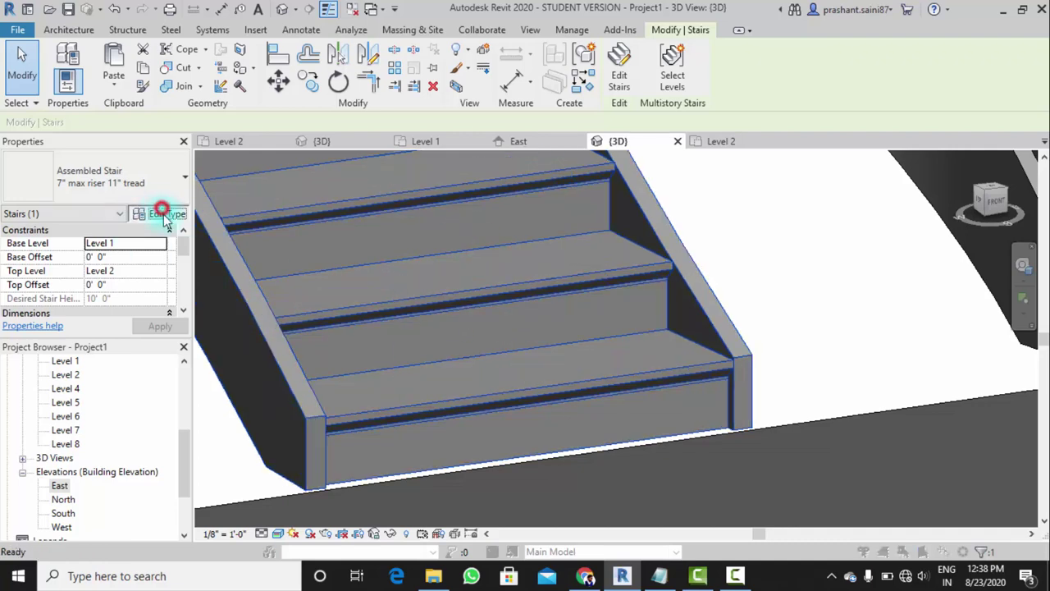
drag(462, 47, 643, 52)
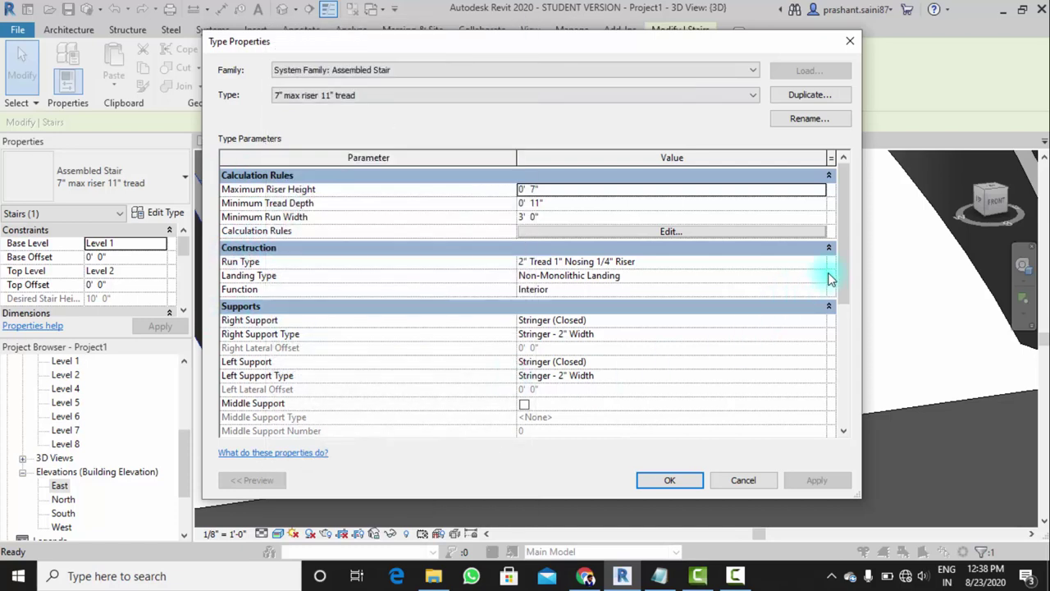
drag(843, 279, 845, 378)
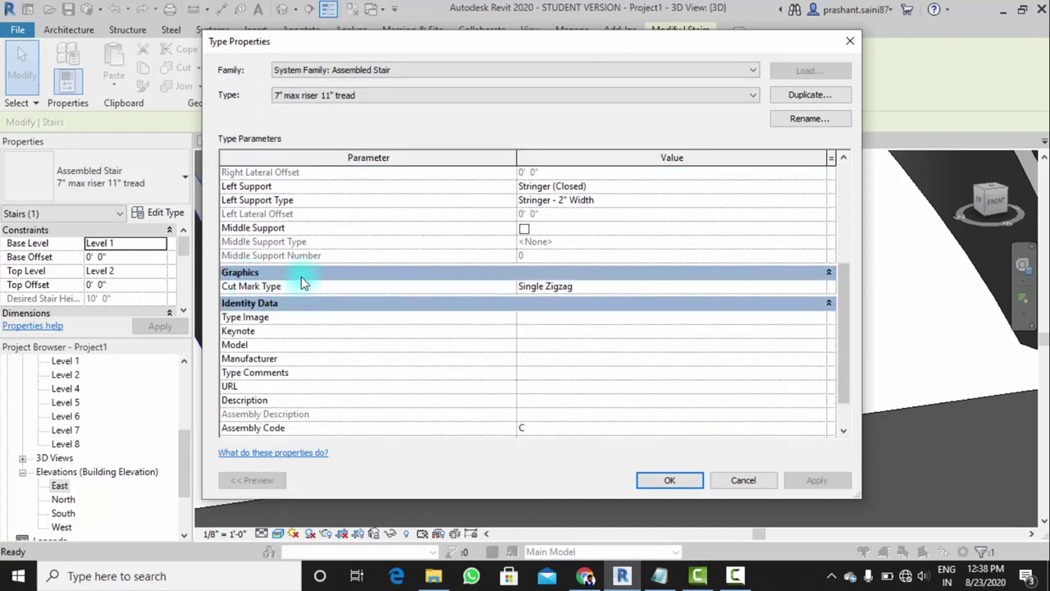
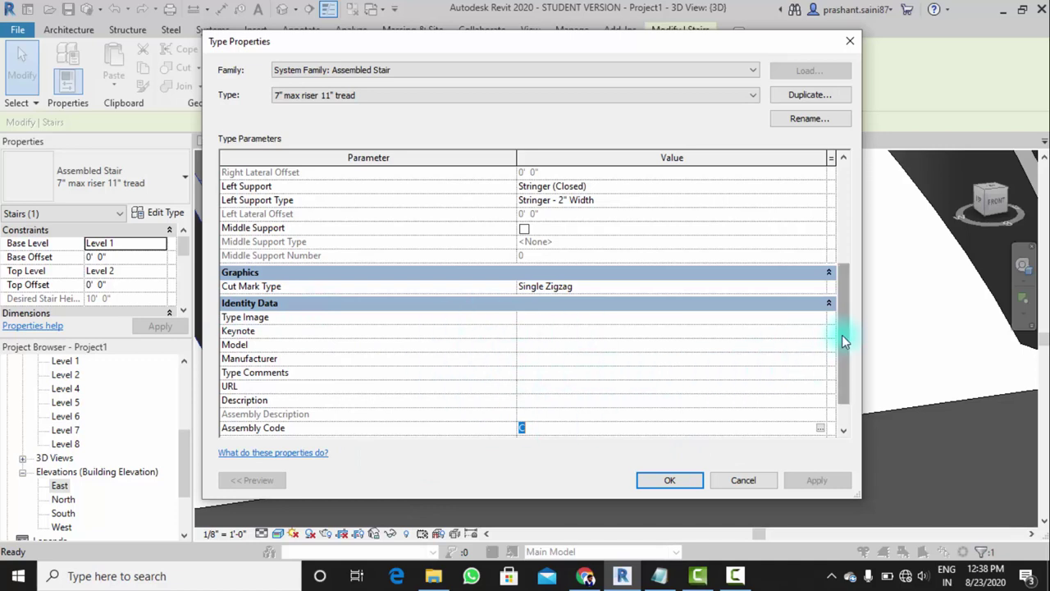
Check the 0' 7" maximum riser and 0' 11" minimum tread limits, then open the Stair Calculator
drag(842, 339, 823, 246)
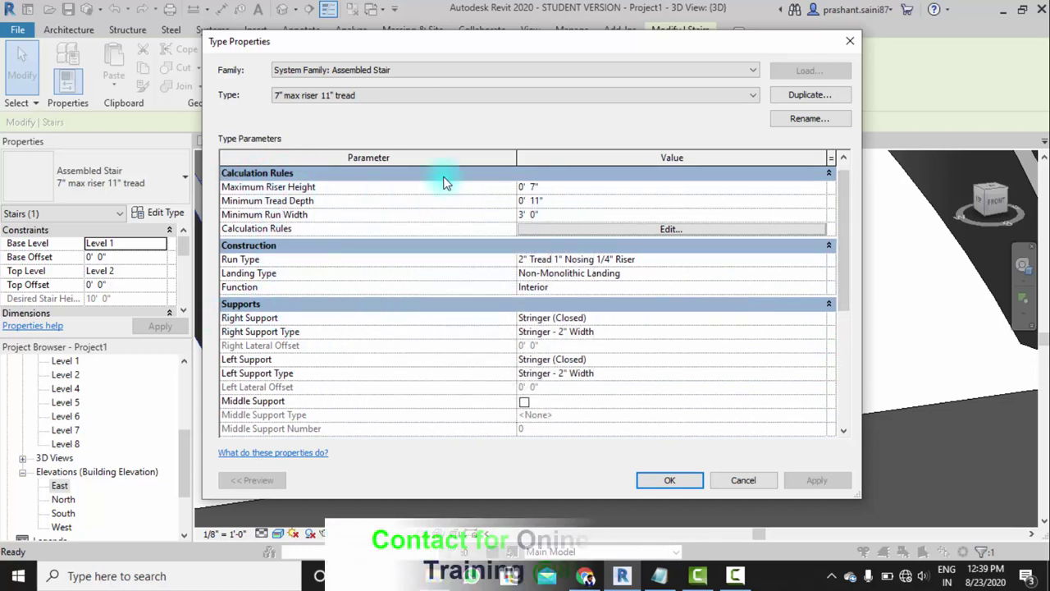
click(529, 187)
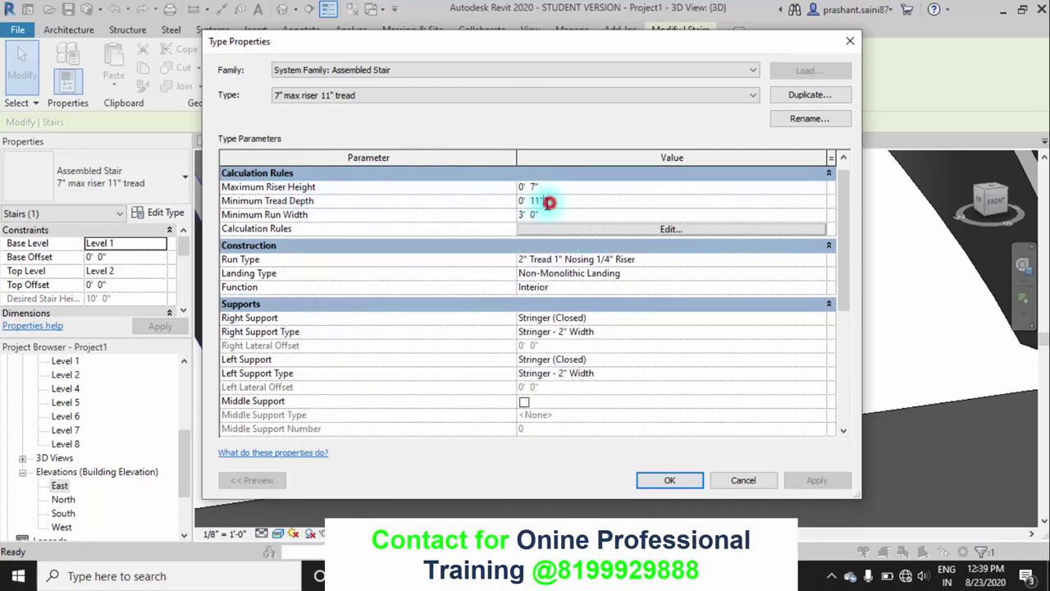
click(546, 201)
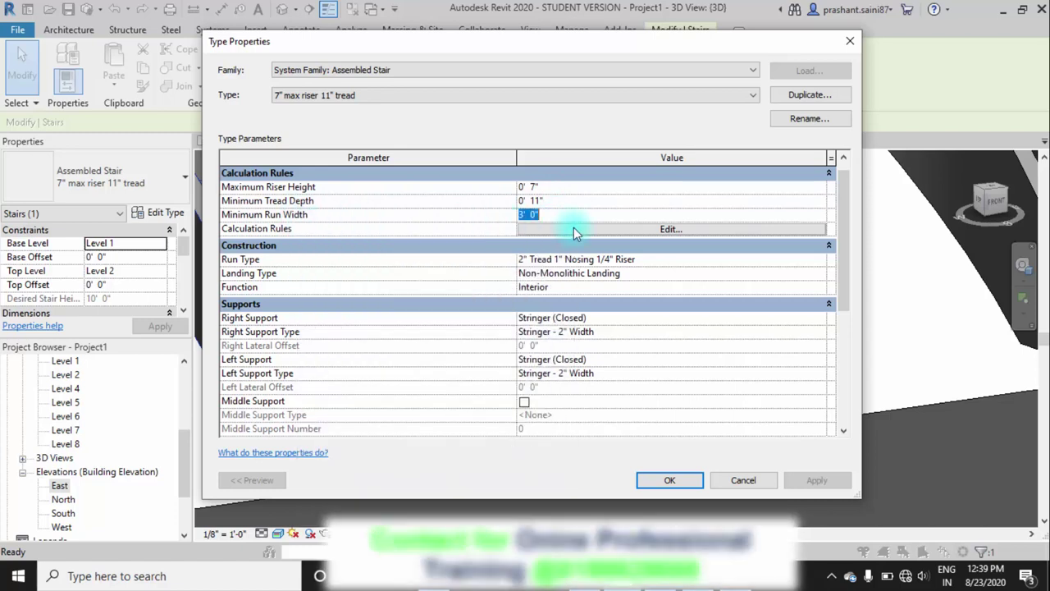
double_click(558, 201)
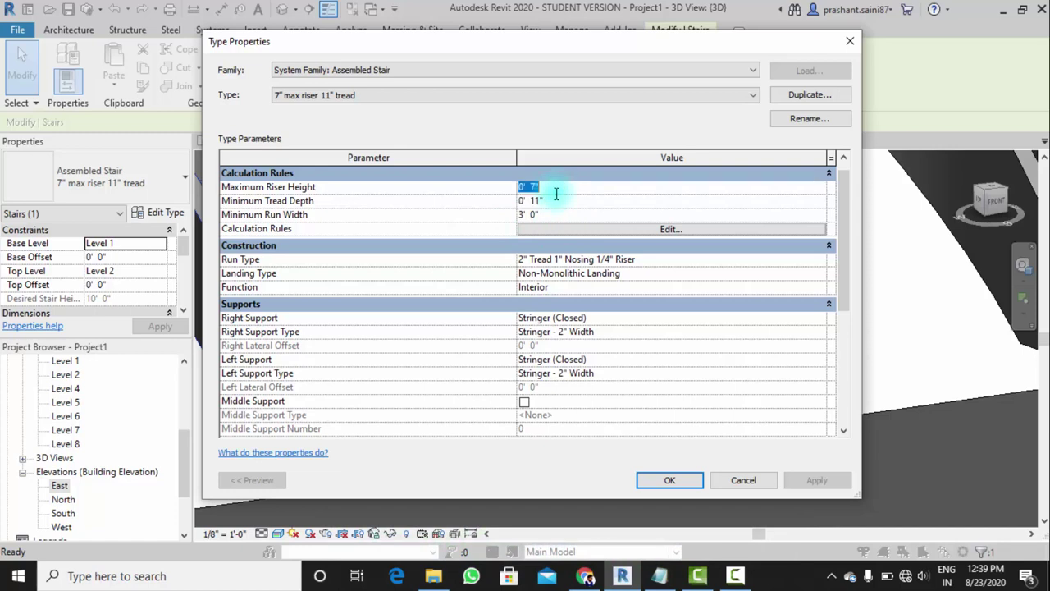
click(606, 231)
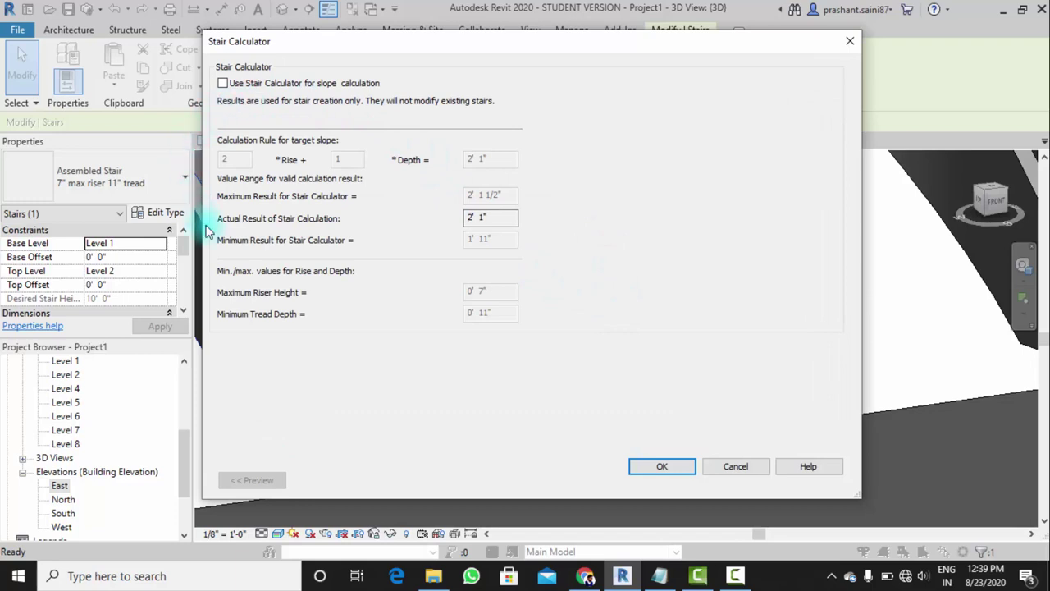
Enable the slope rule 2 × Rise + 1 × Depth = 2' 1" and accept the calculator settings
click(223, 83)
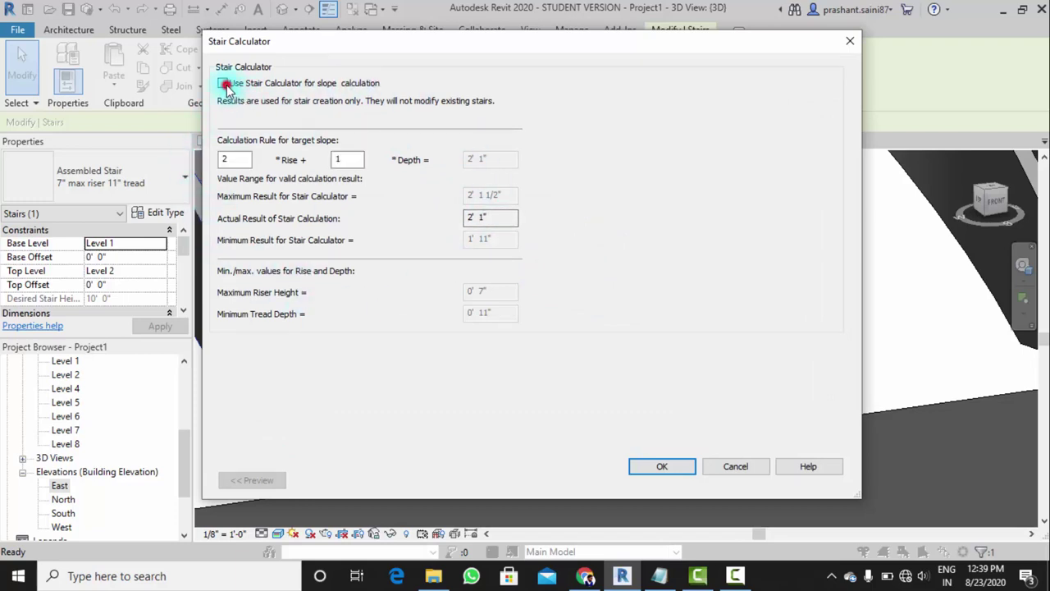
double_click(464, 160)
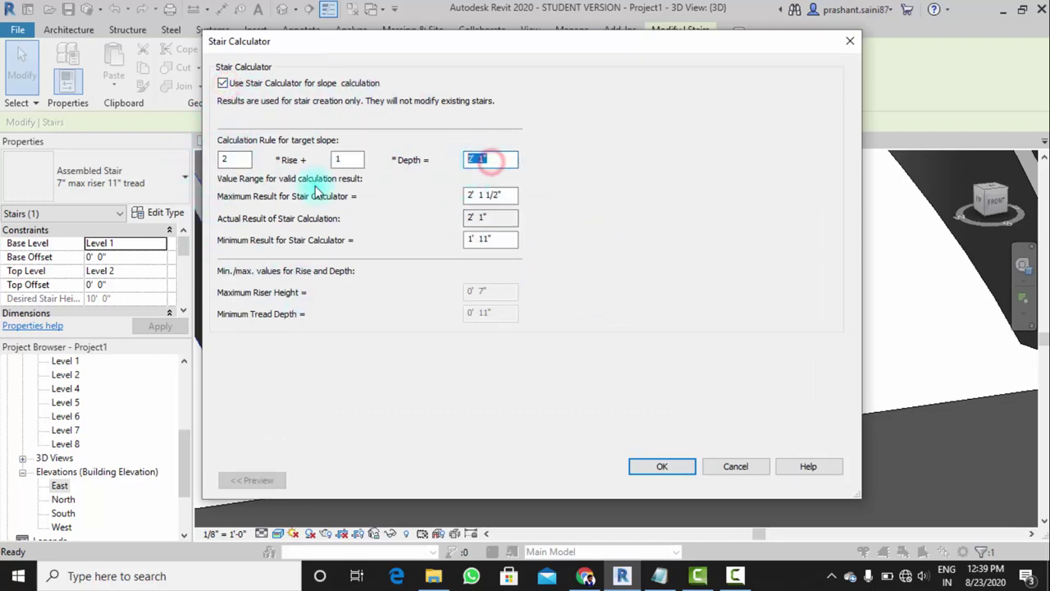
double_click(233, 159)
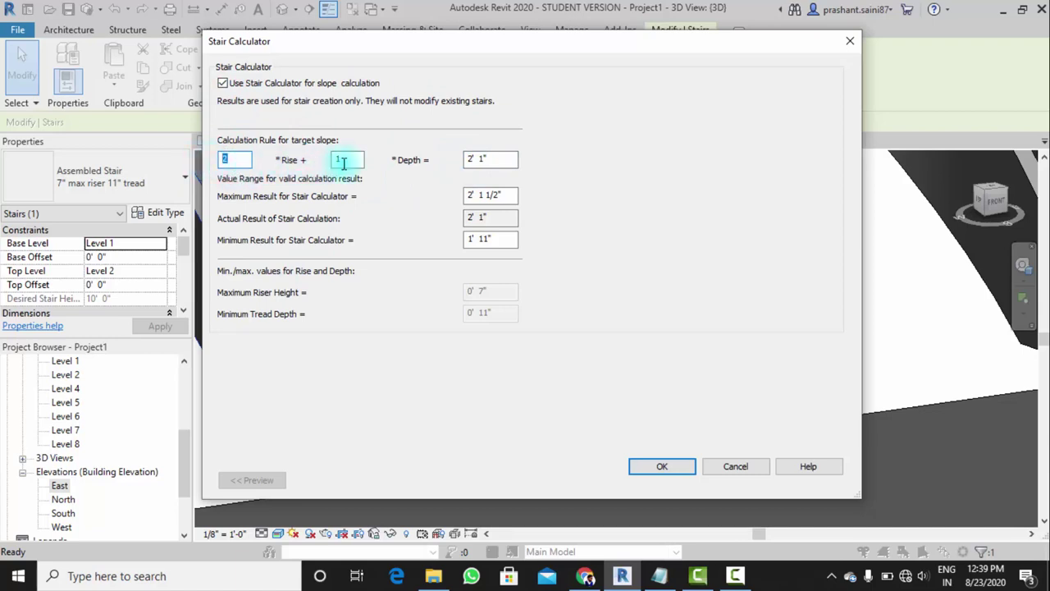
click(493, 158)
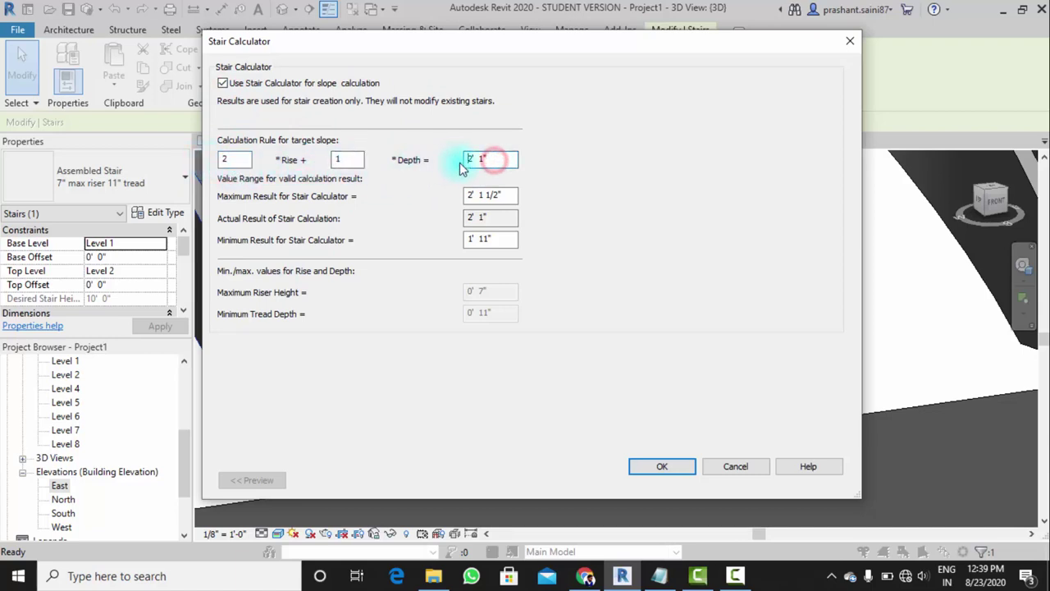
double_click(493, 159)
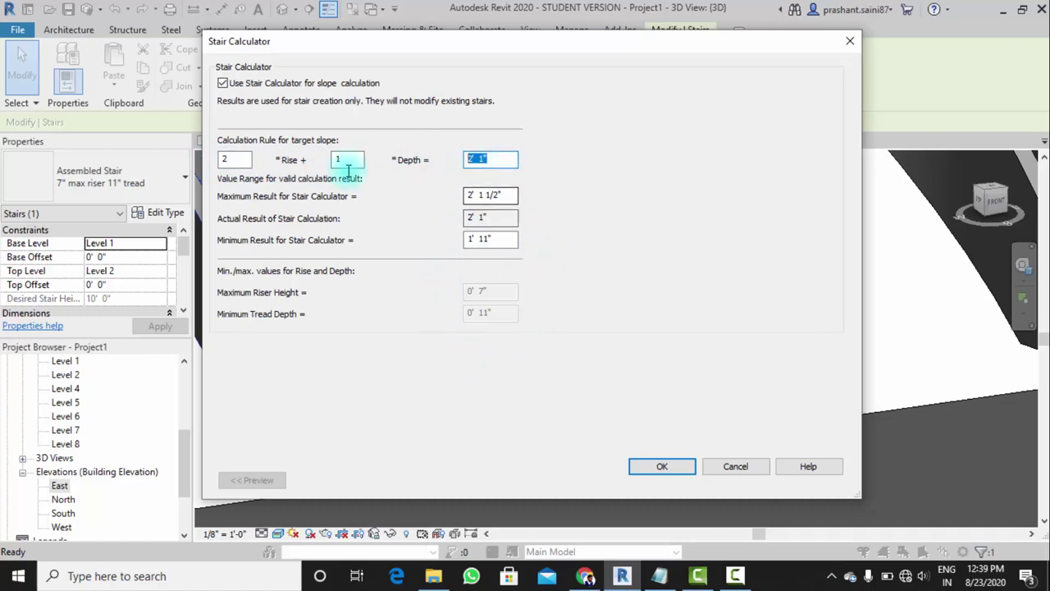
click(662, 467)
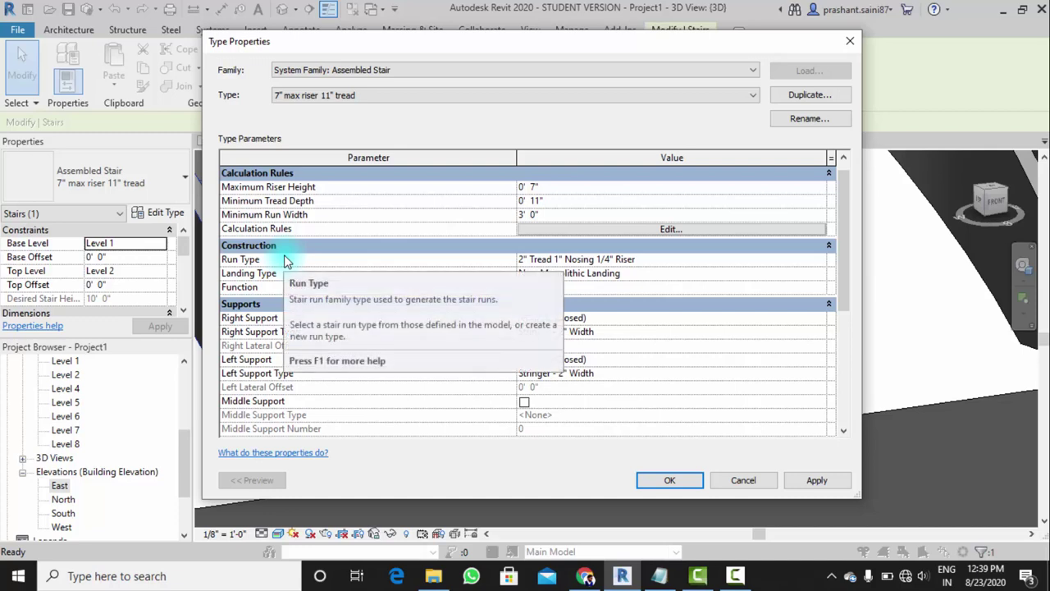
Open the 2" Tread 1" Nosing 1/4" Riser run type properties and browse its Tread Material
click(652, 260)
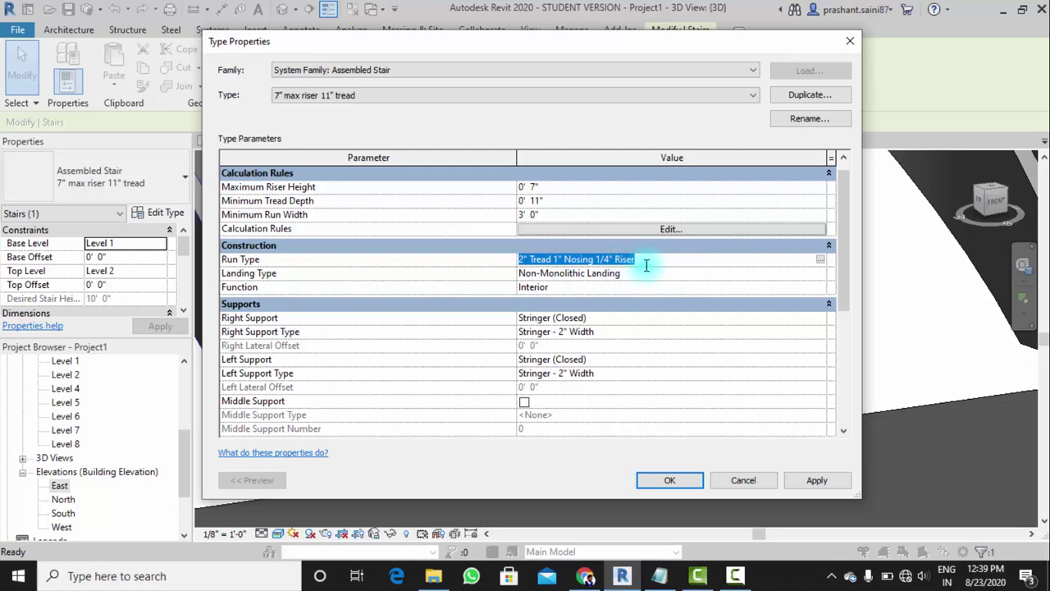
click(822, 260)
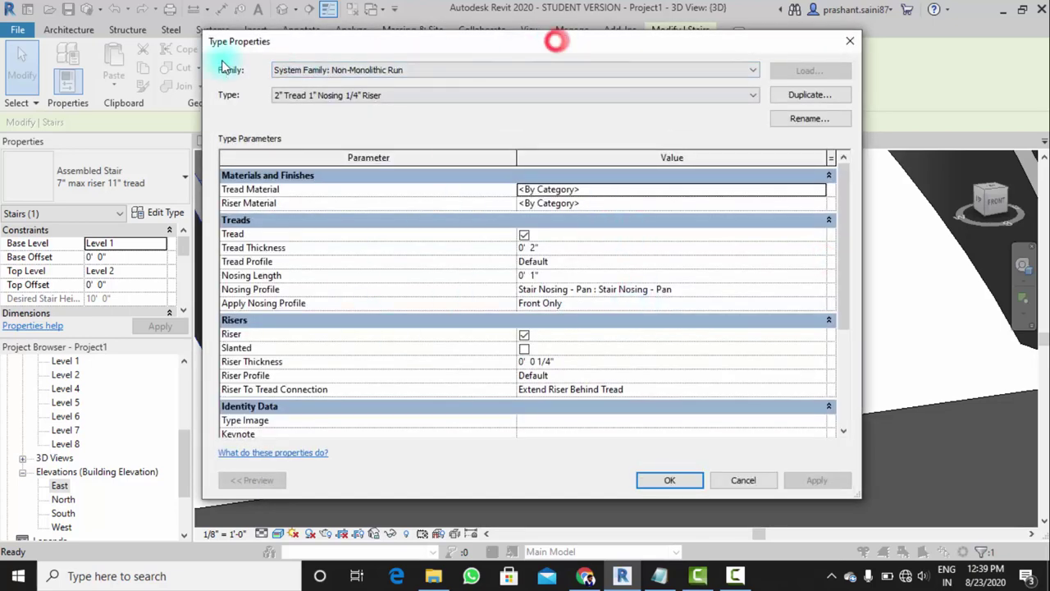
drag(424, 47, 599, 31)
mouse_move(517, 29)
mouse_down()
mouse_move(323, 28)
mouse_move(351, 79)
mouse_up()
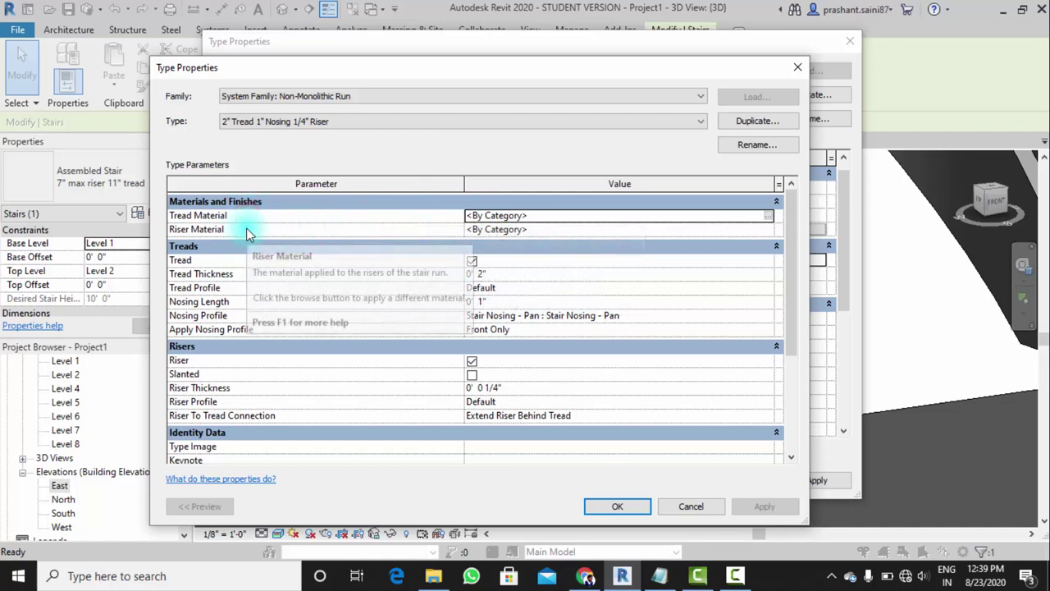
click(671, 218)
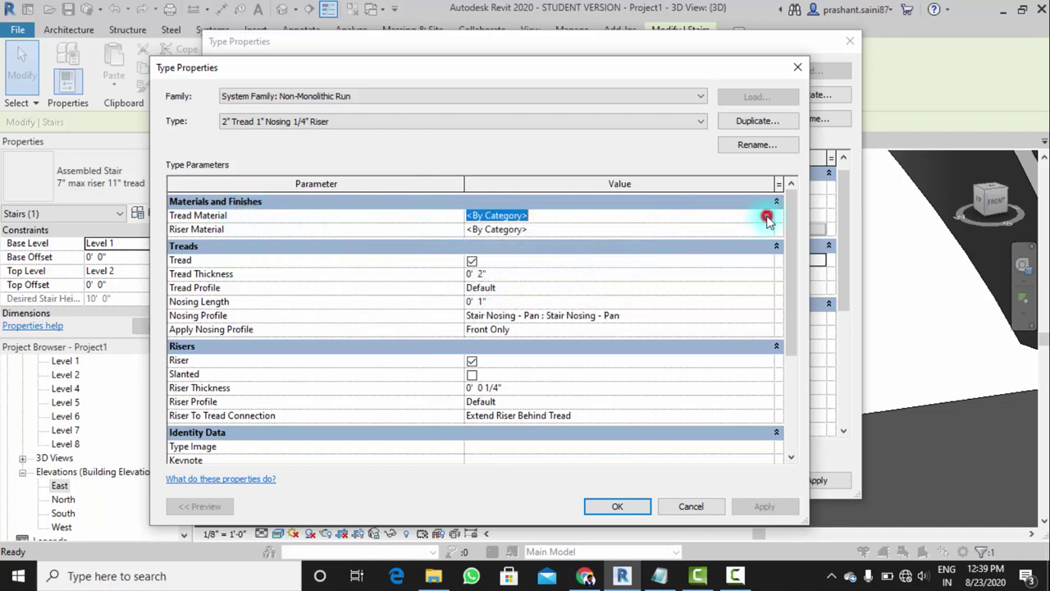
click(542, 218)
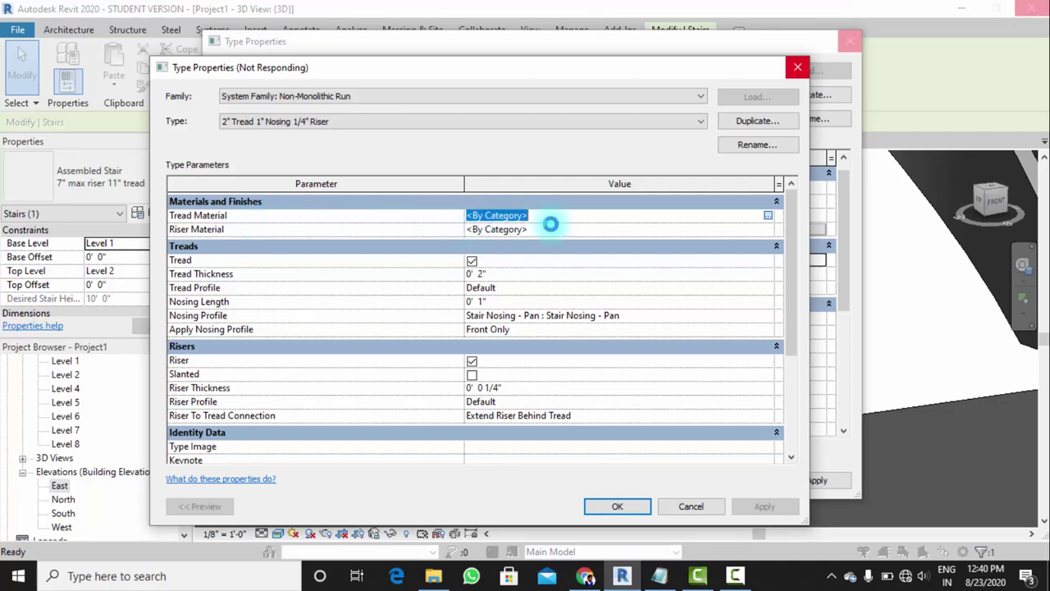
Set the run type's Tread Material to Cherry
click(768, 215)
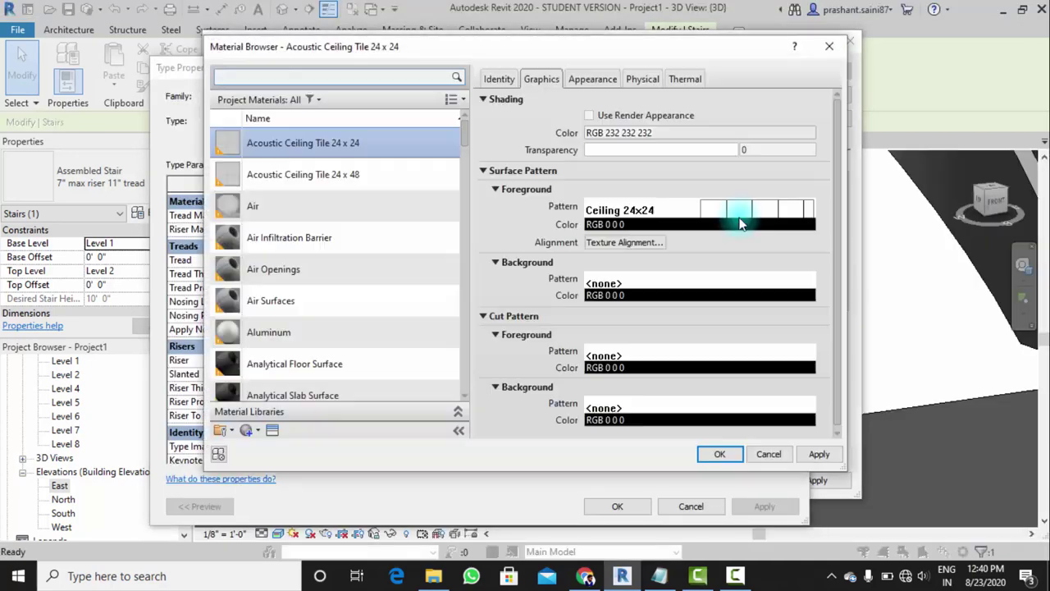
scroll(320, 266, down, 3)
scroll(321, 282, down, 5)
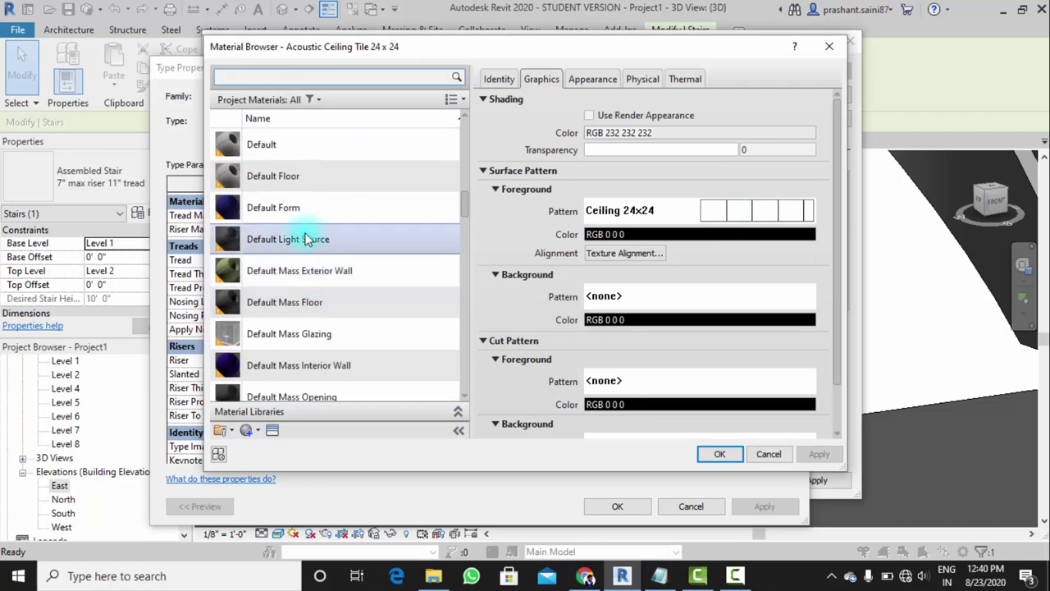
scroll(341, 296, up, 3)
click(289, 194)
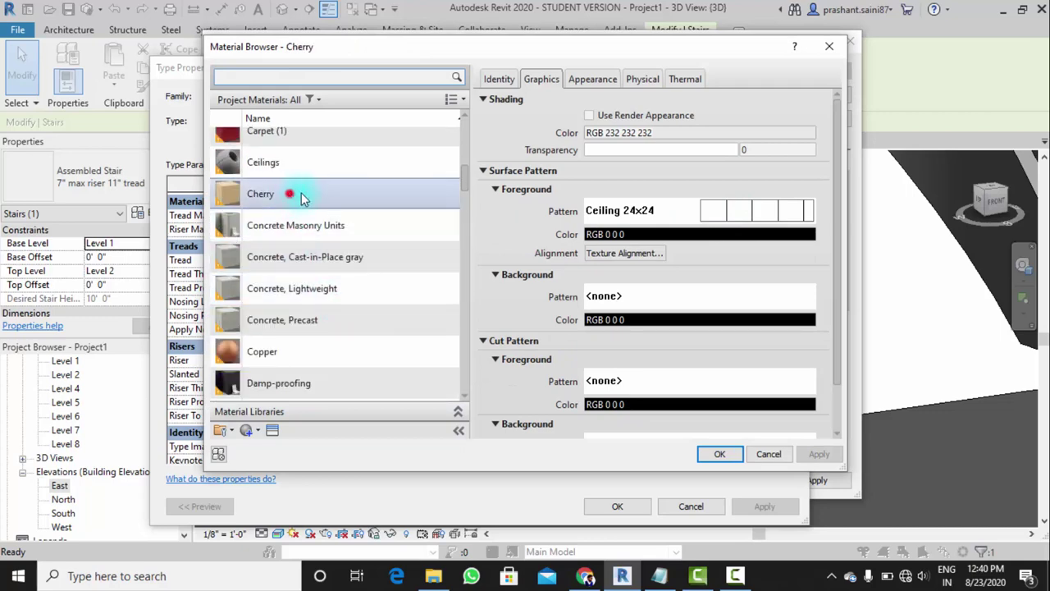
click(719, 454)
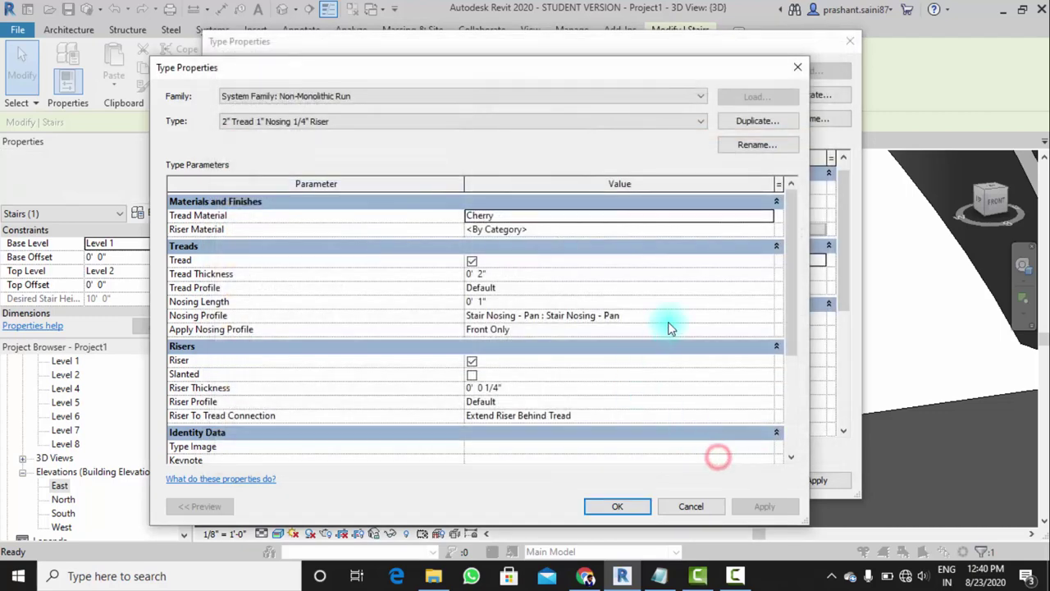
Set the run type's Riser Material to Concrete, Lightweight
click(548, 233)
click(768, 229)
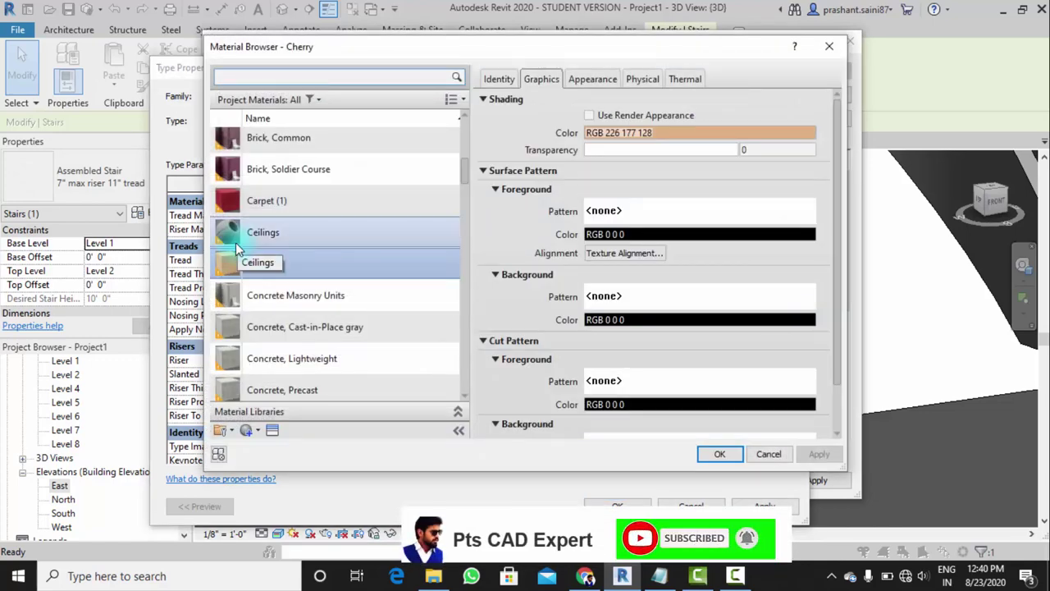
scroll(320, 322, down, 1)
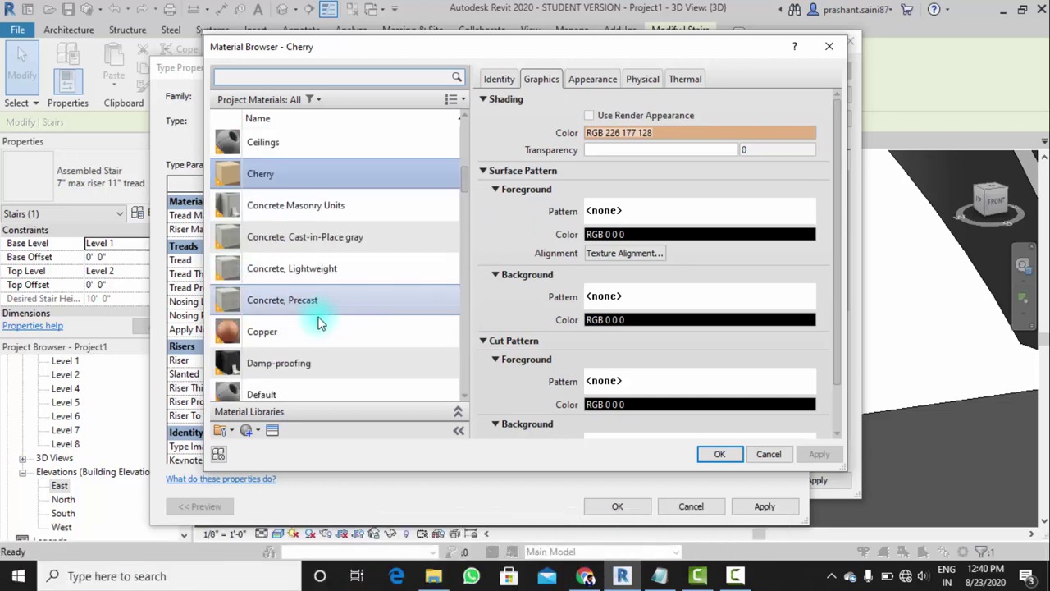
scroll(304, 279, down, 1)
scroll(328, 271, down, 3)
scroll(316, 299, down, 1)
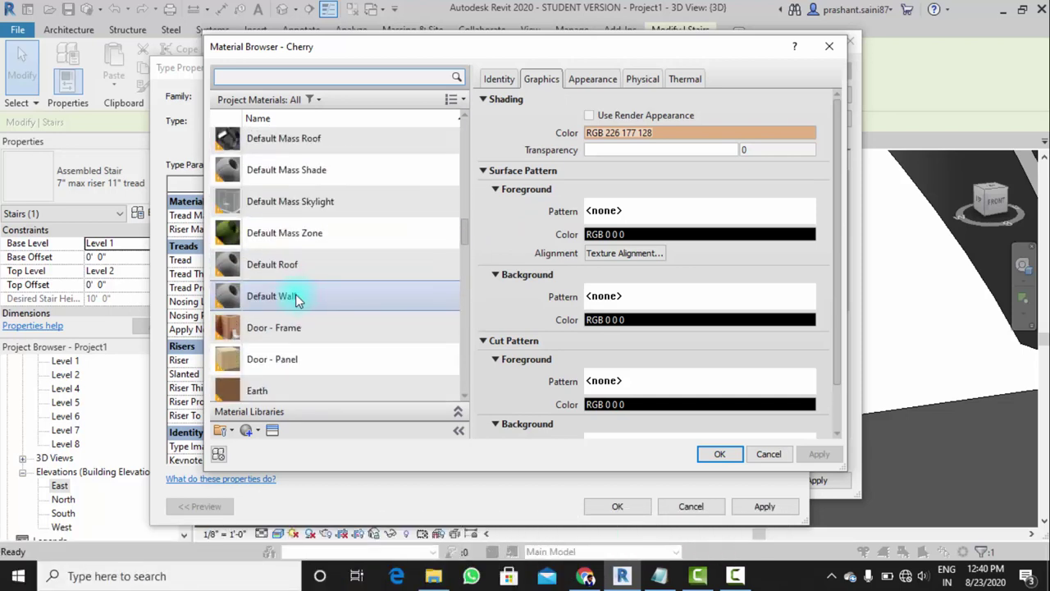
scroll(293, 337, down, 3)
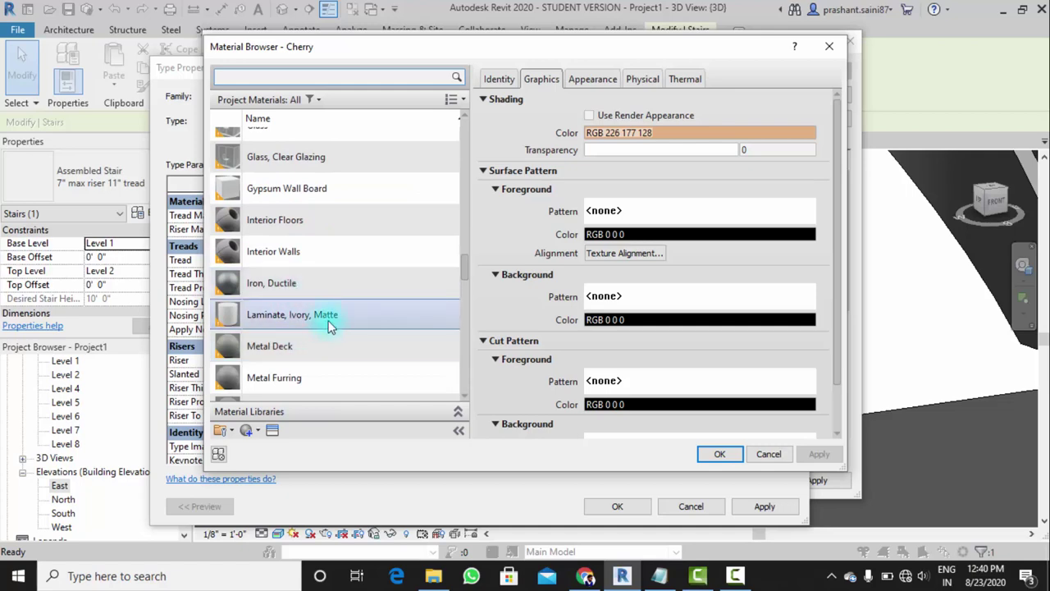
scroll(328, 320, up, 5)
scroll(332, 315, up, 2)
click(281, 187)
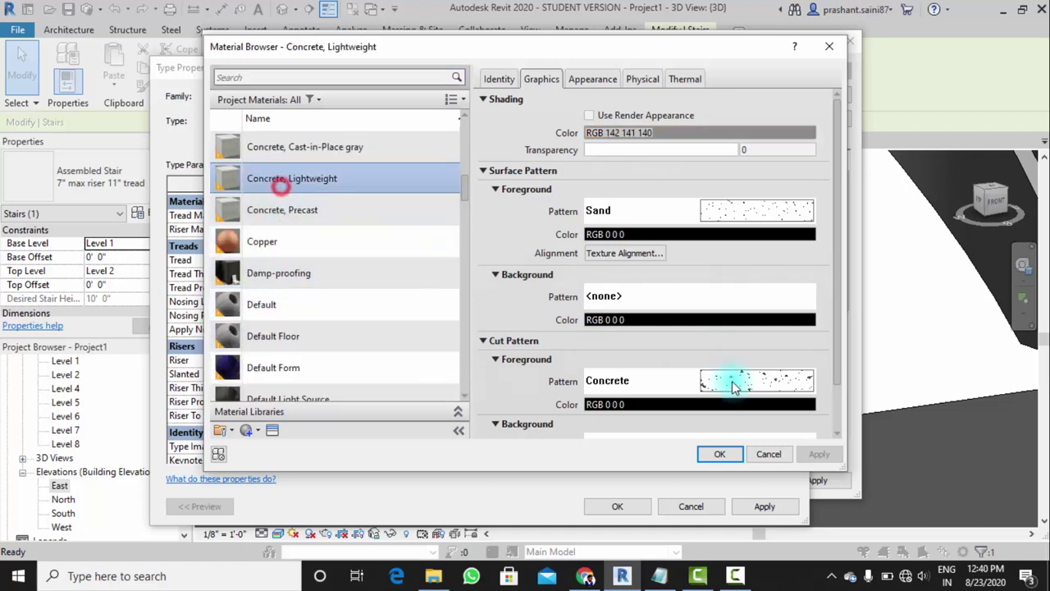
click(720, 459)
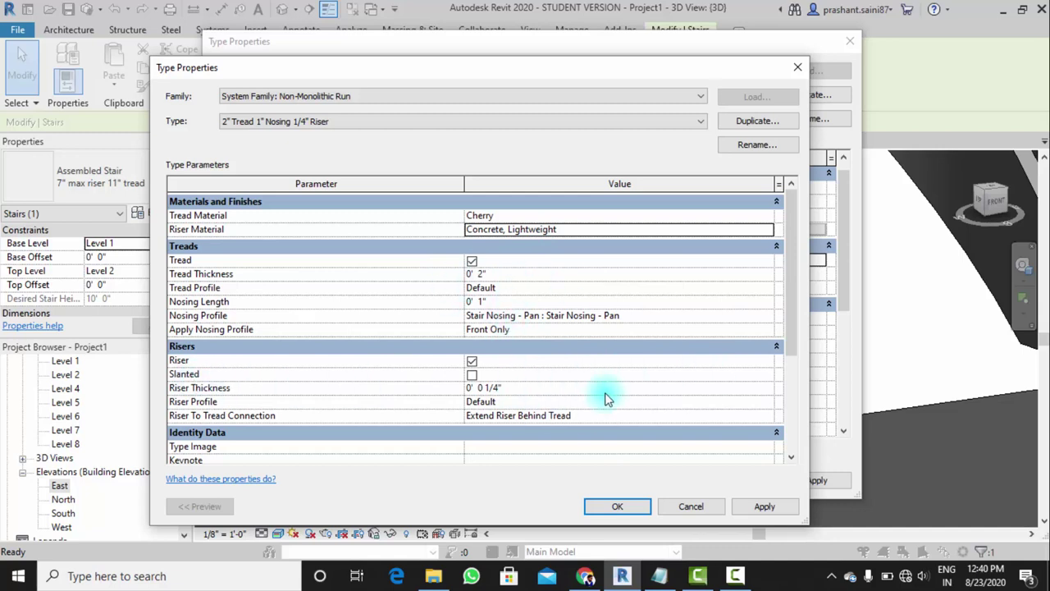
scroll(564, 416, down, 4)
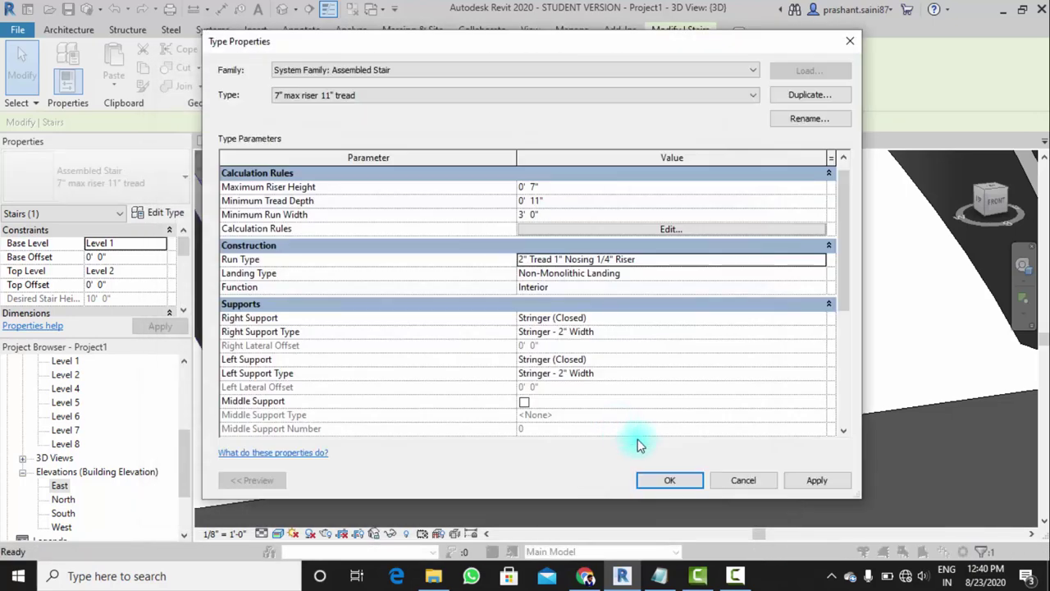
click(673, 482)
scroll(738, 344, down, 3)
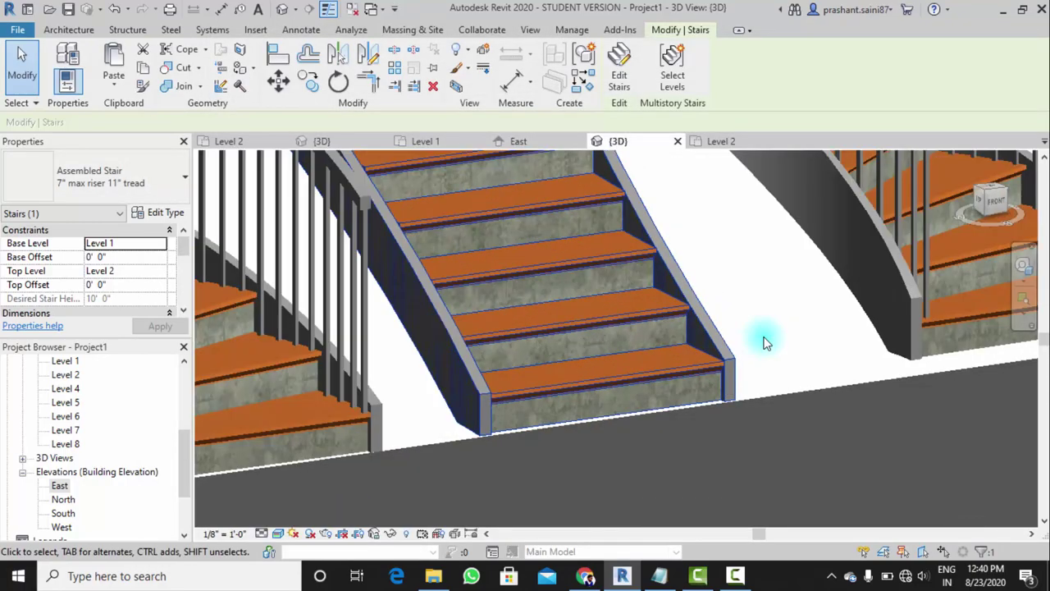
scroll(759, 332, down, 1)
scroll(743, 337, down, 2)
scroll(742, 410, down, 2)
mouse_move(741, 420)
shift+middle_down()
mouse_move(629, 391)
mouse_move(680, 415)
mouse_move(766, 382)
mouse_move(457, 441)
mouse_move(481, 410)
mouse_move(438, 262)
shift+middle_up()
scroll(681, 414, up, 3)
scroll(657, 391, up, 2)
scroll(438, 259, up, 3)
scroll(528, 409, down, 2)
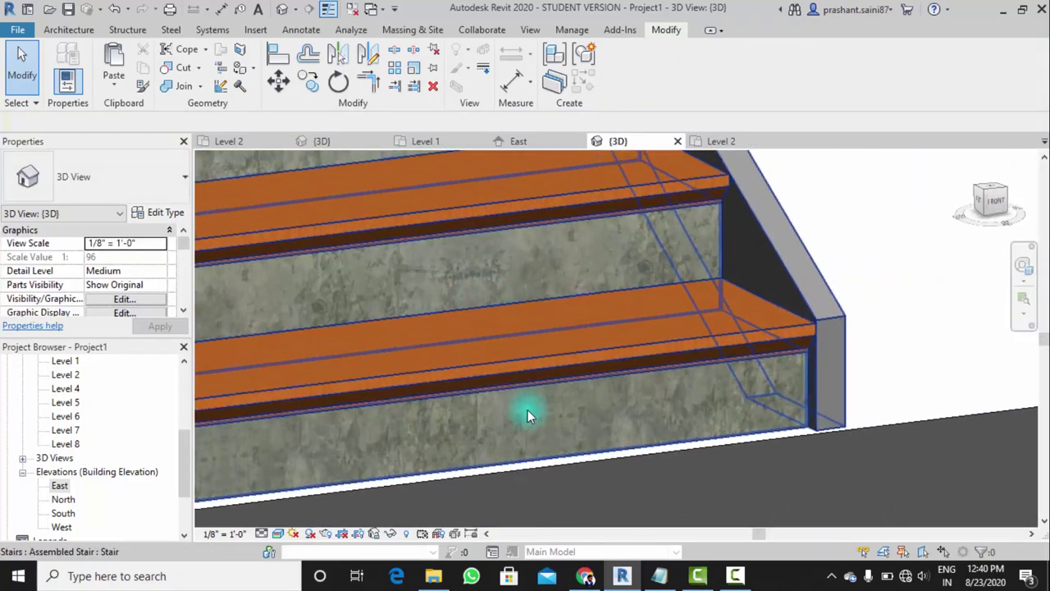
scroll(490, 347, up, 3)
scroll(515, 331, down, 2)
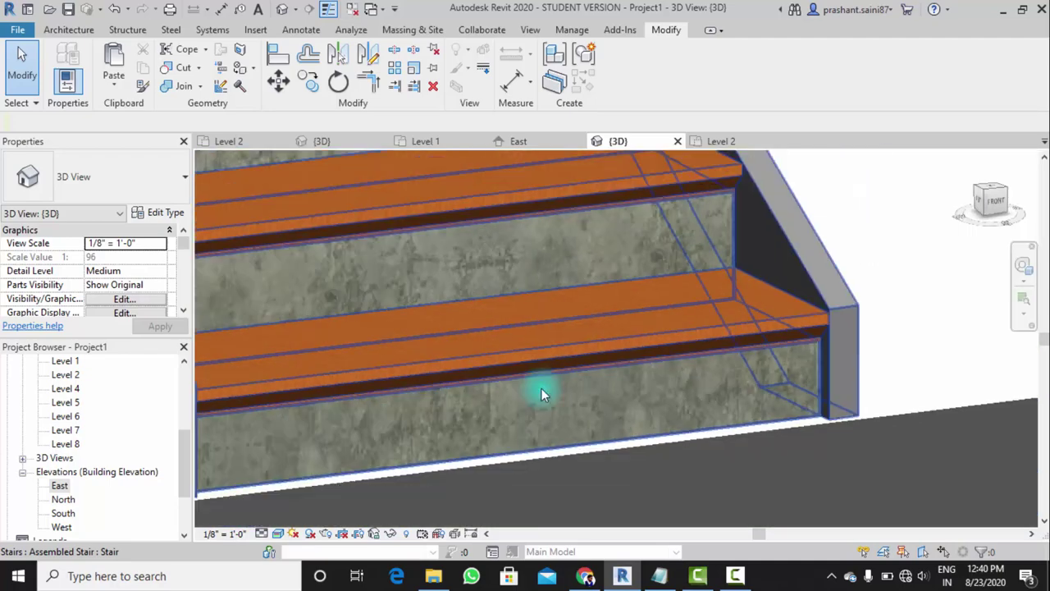
scroll(548, 393, up, 2)
middle_drag(510, 419, 610, 462)
scroll(533, 328, up, 1)
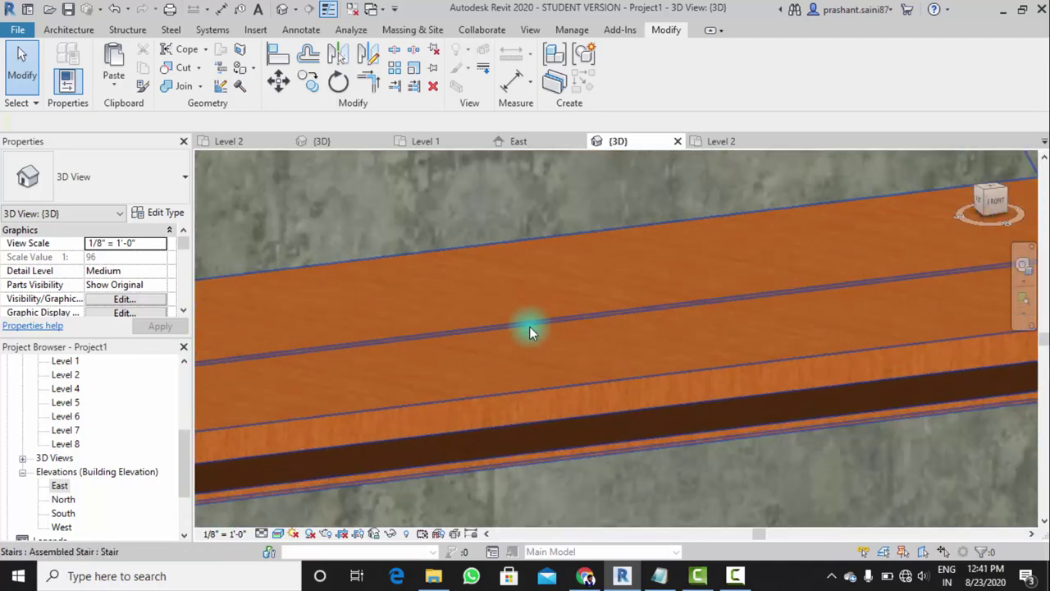
scroll(582, 363, down, 1)
scroll(519, 343, down, 2)
scroll(520, 338, up, 2)
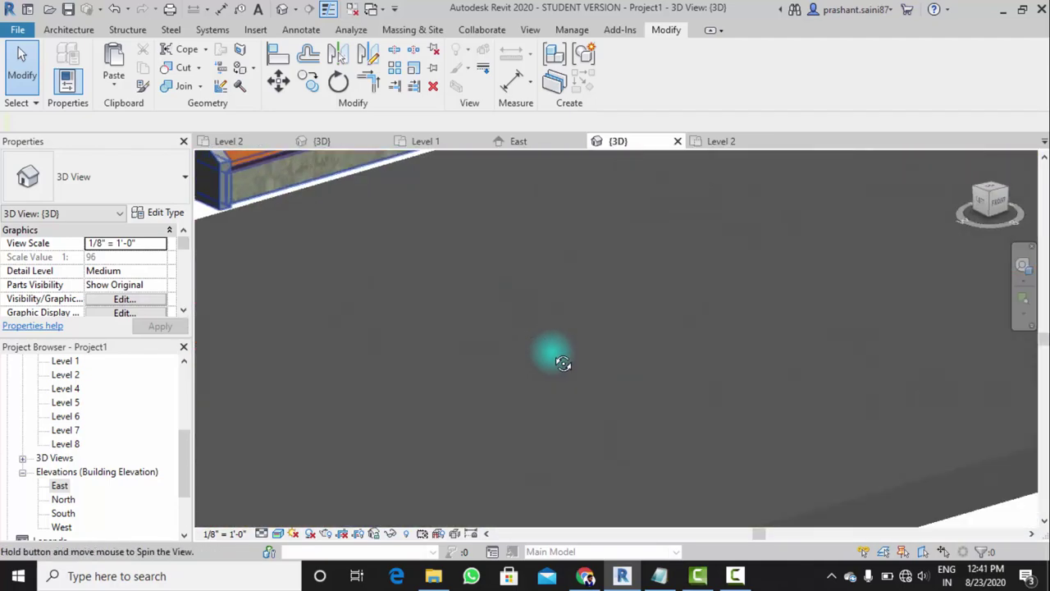
middle_drag(553, 352, 649, 504)
scroll(464, 298, up, 2)
scroll(505, 329, up, 1)
scroll(558, 378, down, 1)
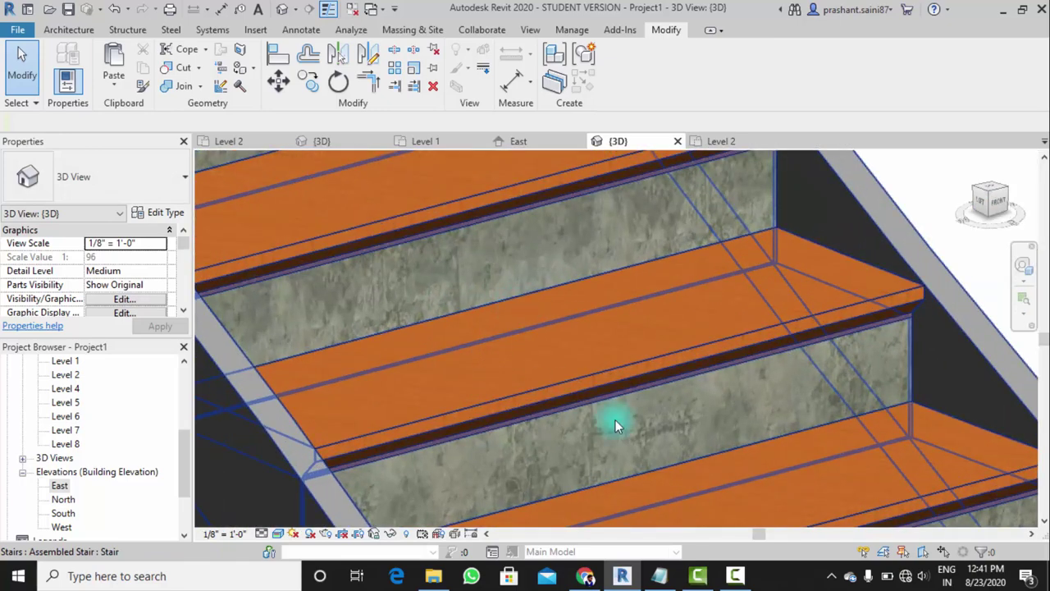
scroll(657, 377, down, 2)
middle_drag(731, 417, 891, 370)
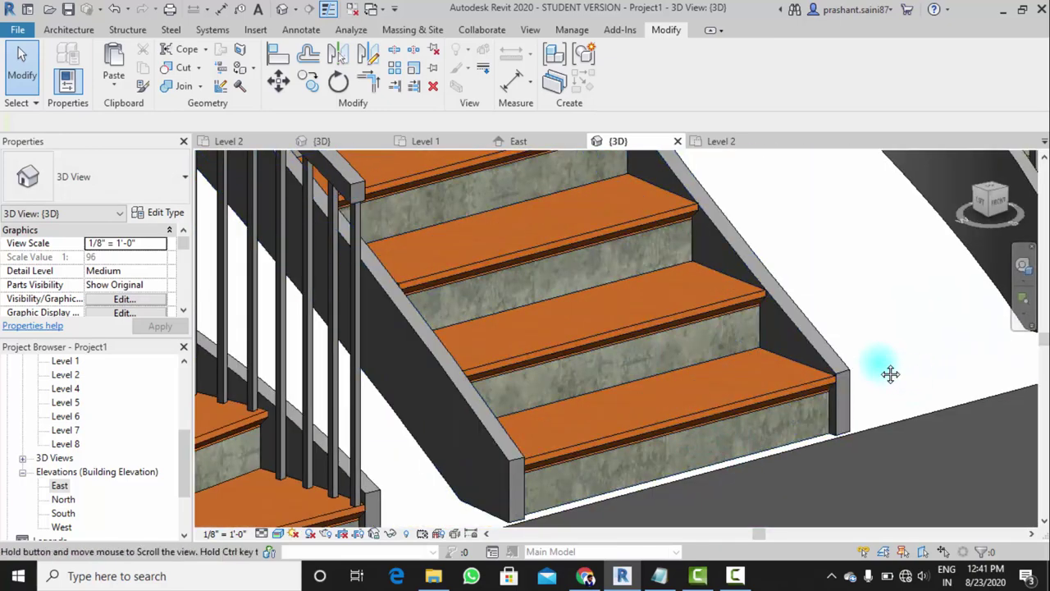
scroll(729, 325, up, 2)
scroll(730, 324, up, 2)
mouse_move(708, 320)
middle_down()
mouse_move(820, 337)
mouse_move(752, 388)
mouse_move(442, 318)
mouse_move(529, 346)
middle_up()
scroll(797, 323, down, 2)
scroll(529, 346, up, 2)
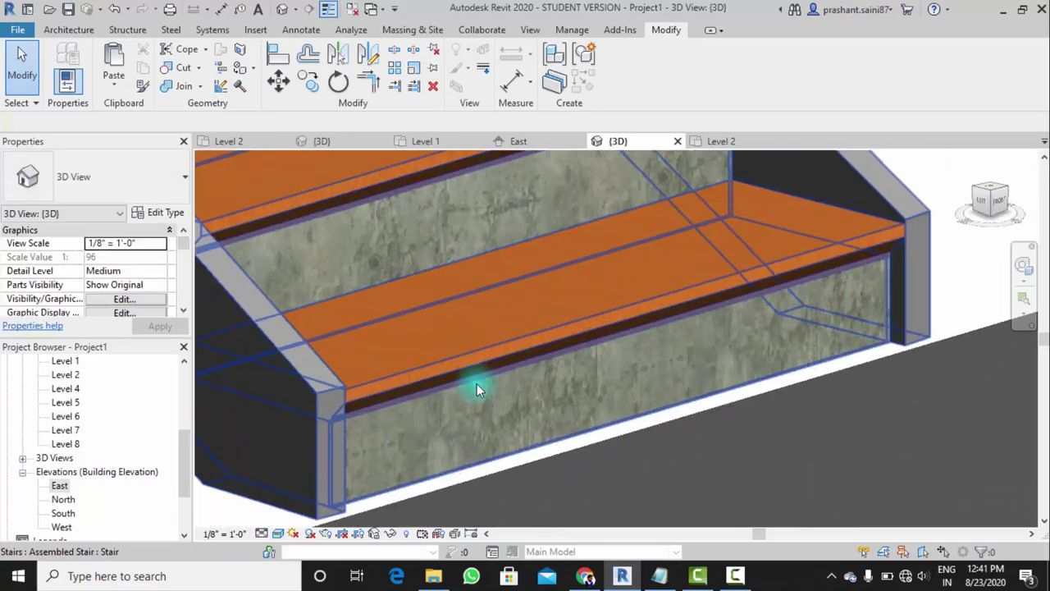
scroll(477, 384, up, 2)
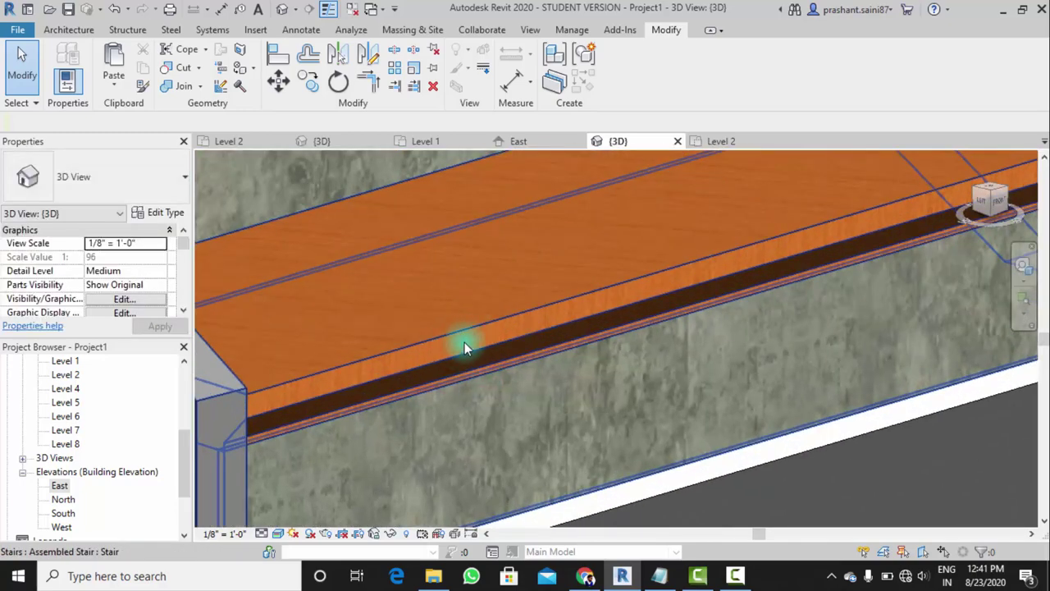
scroll(462, 343, down, 2)
mouse_move(447, 226)
middle_down()
mouse_move(480, 383)
mouse_move(517, 338)
middle_up()
scroll(503, 354, down, 2)
scroll(503, 354, up, 4)
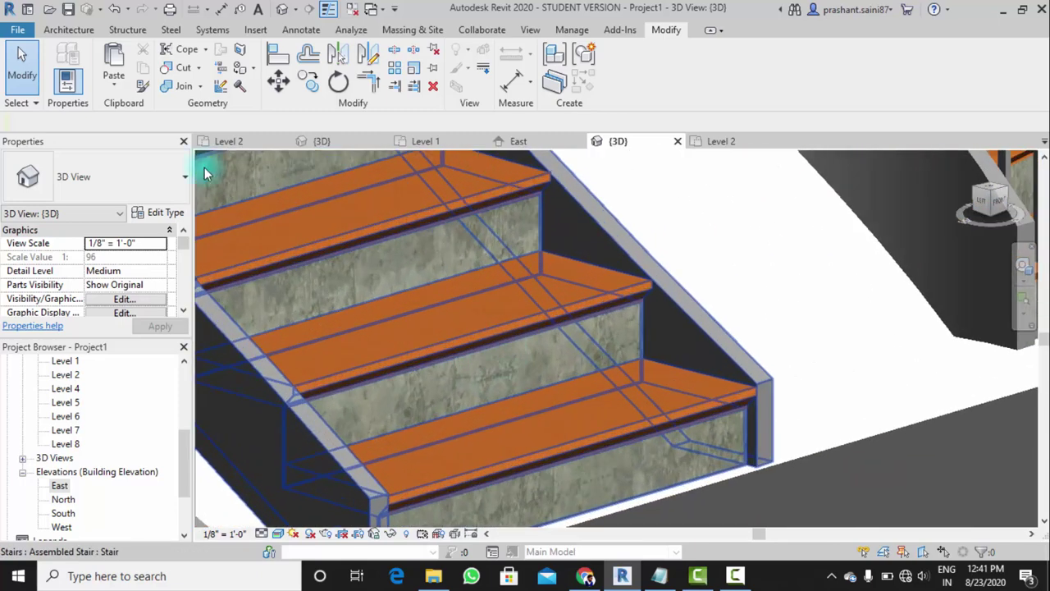
click(249, 143)
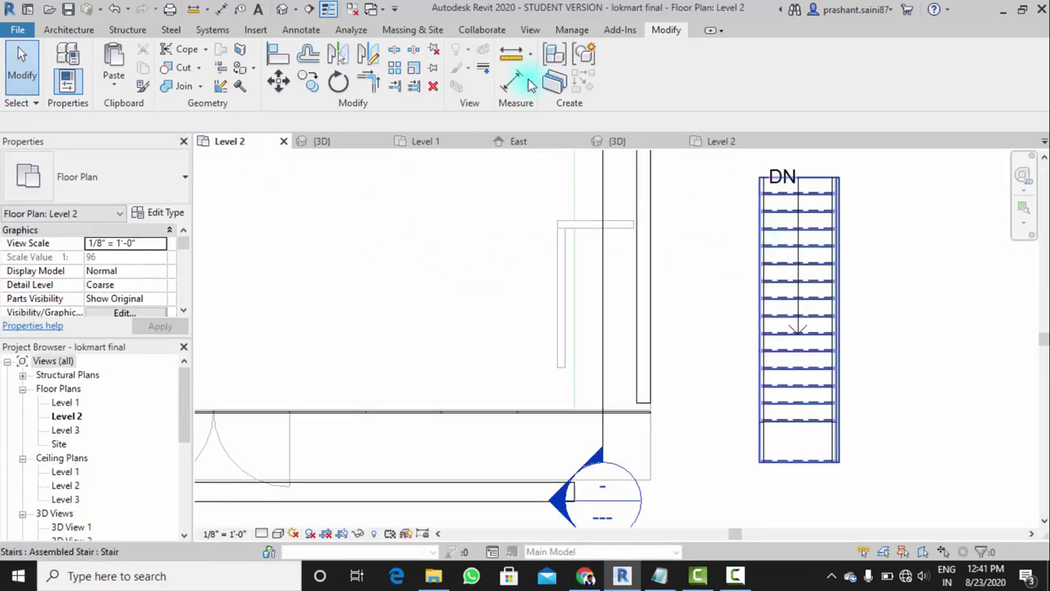
key(ctrl+Tab)
scroll(645, 487, up, 3)
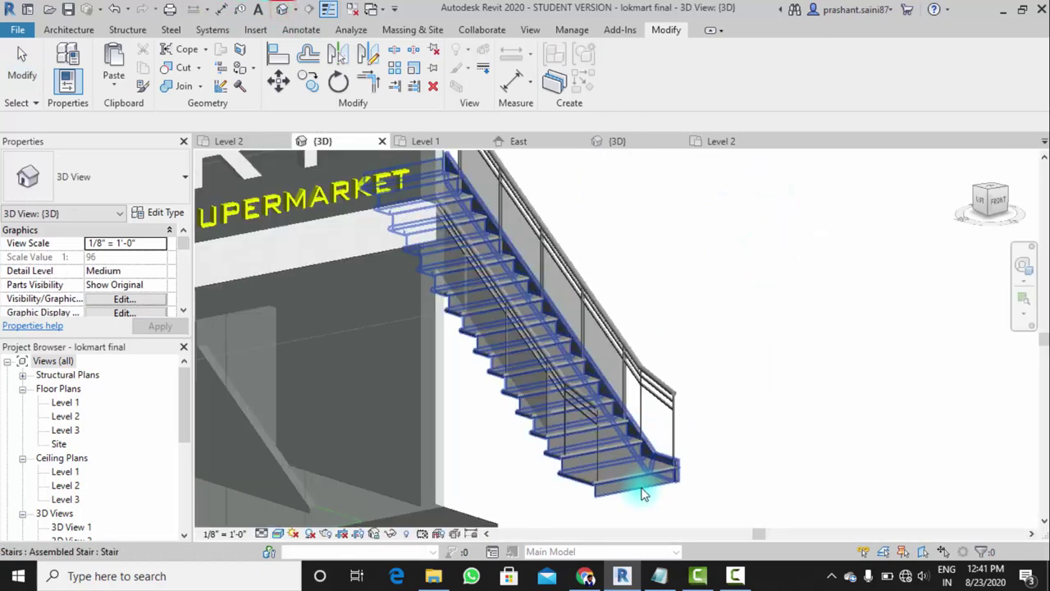
scroll(638, 469, up, 3)
scroll(638, 469, up, 2)
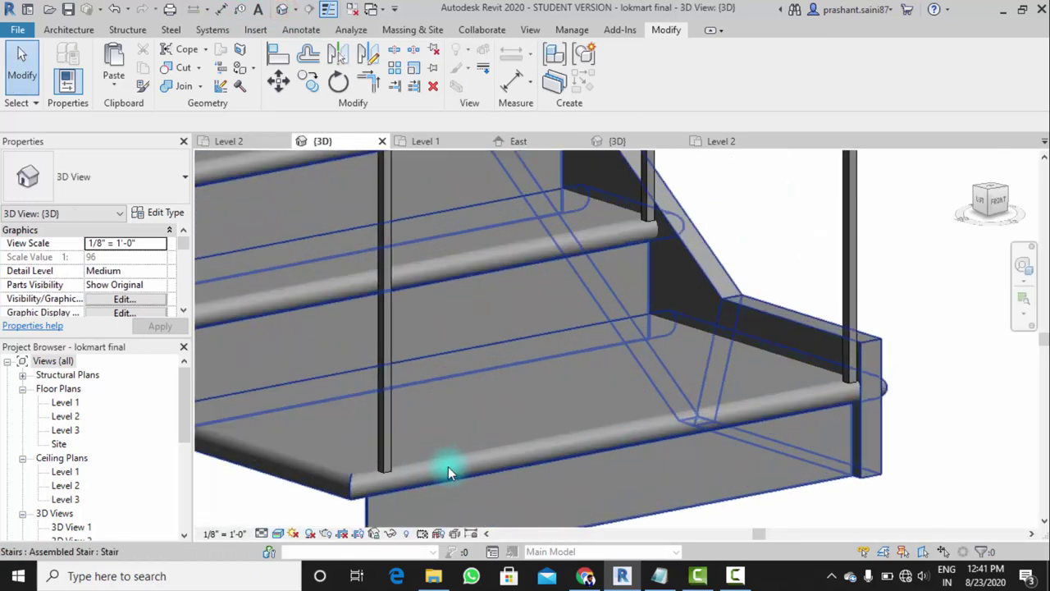
click(720, 141)
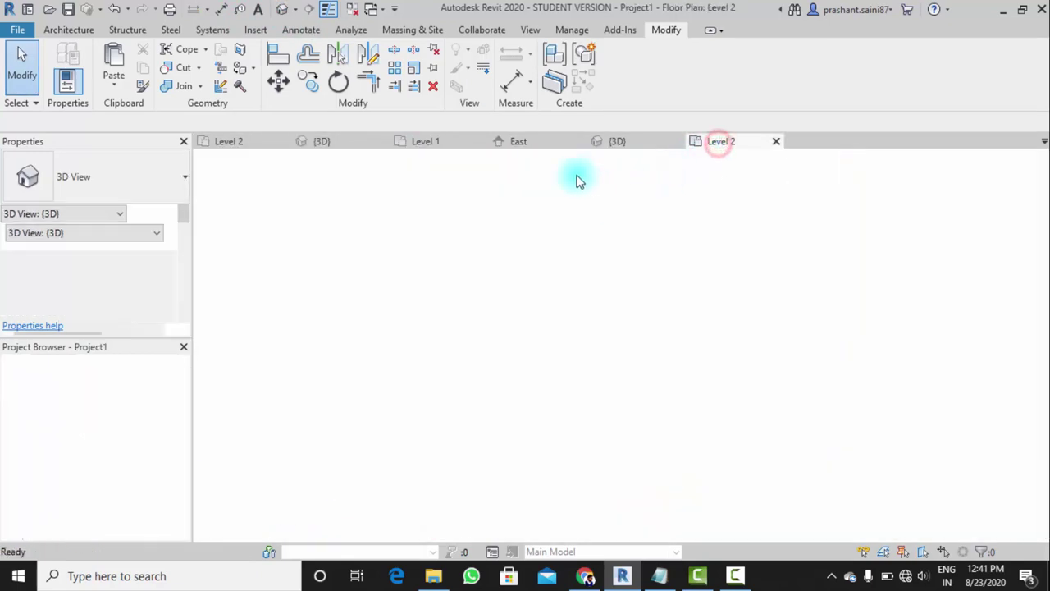
click(620, 142)
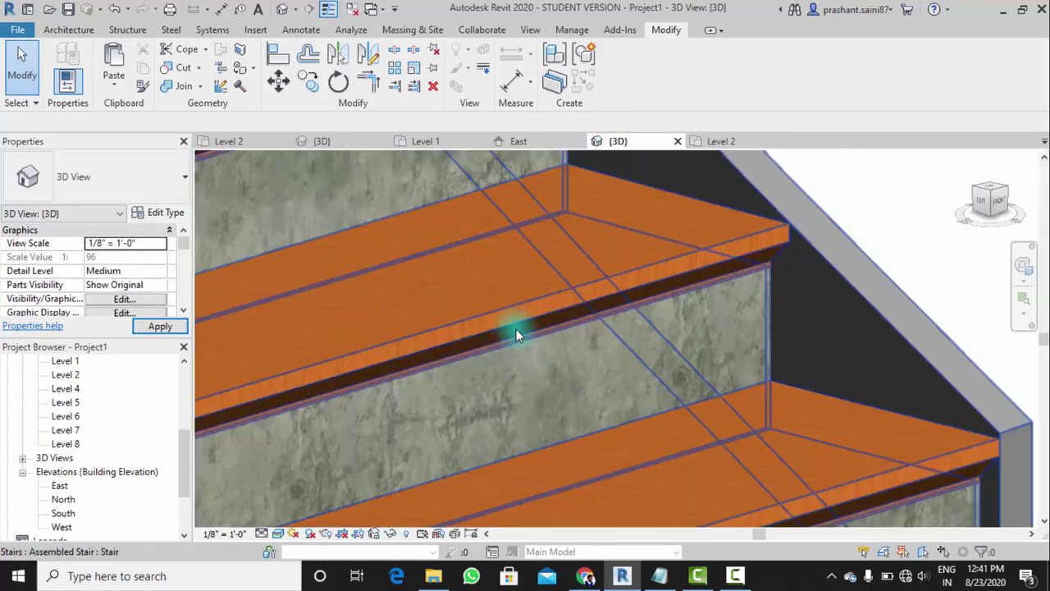
scroll(476, 332, down, 2)
scroll(479, 325, down, 3)
scroll(477, 326, down, 3)
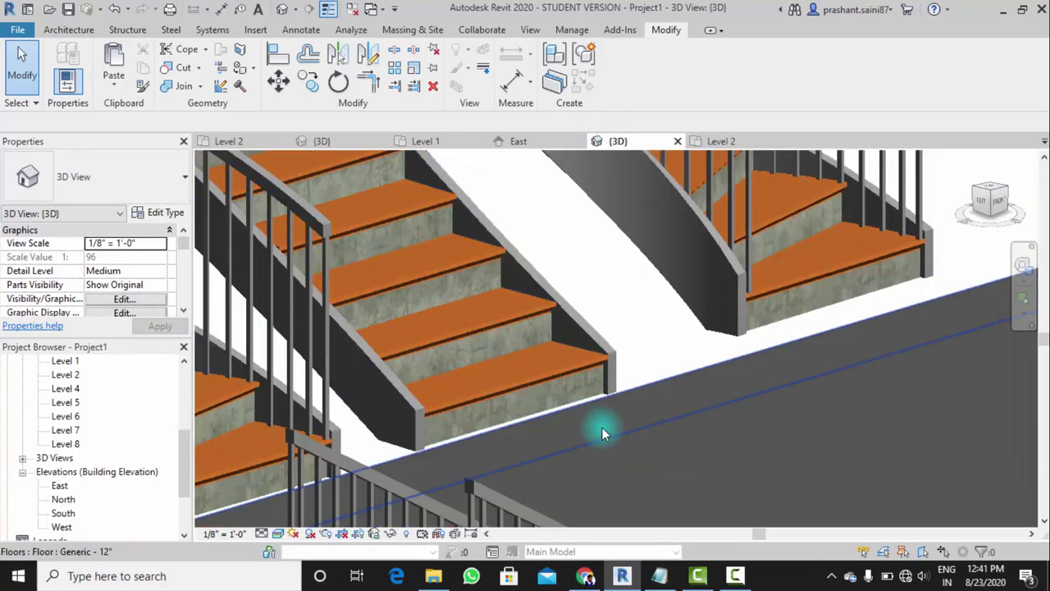
scroll(448, 411, up, 2)
scroll(448, 414, up, 2)
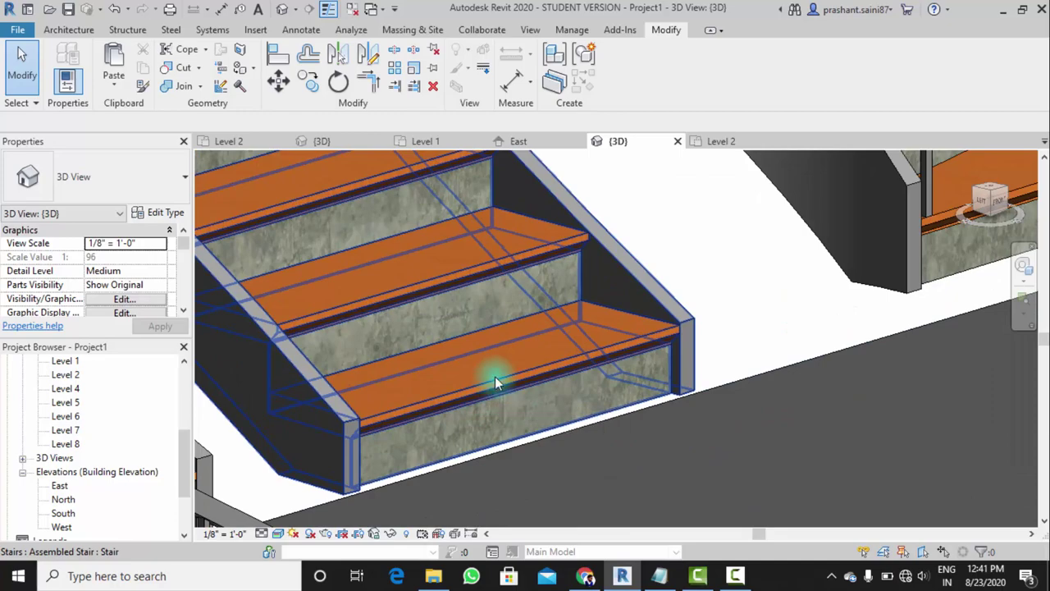
scroll(490, 402, down, 3)
mouse_move(487, 391)
middle_down()
mouse_move(579, 391)
mouse_move(592, 440)
mouse_move(591, 398)
mouse_move(574, 386)
middle_up()
Create a new family from the English_I Profile-Stair Nosing.rft template
scroll(592, 440, down, 2)
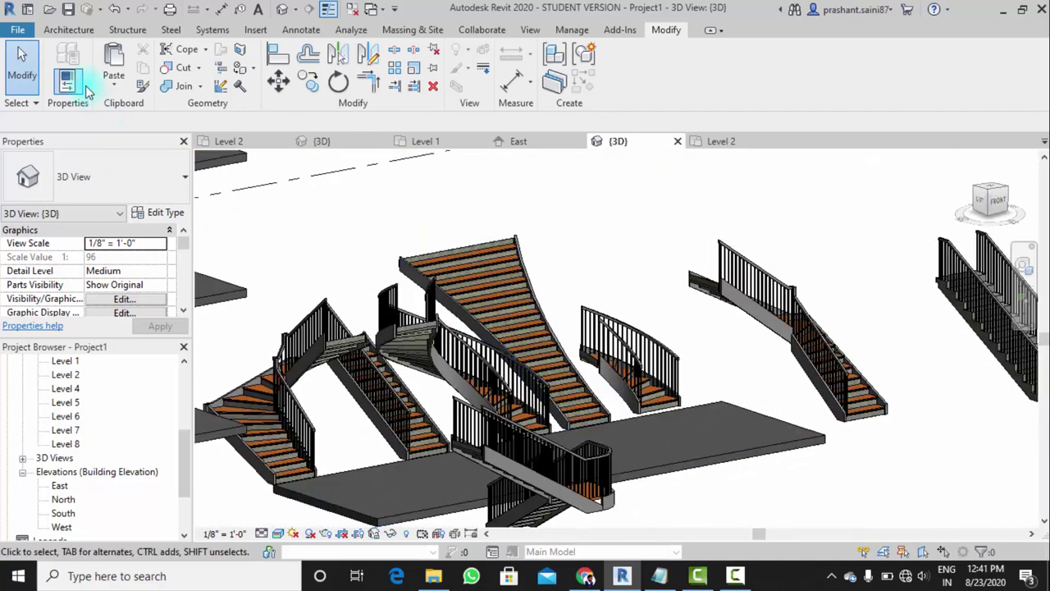
click(18, 31)
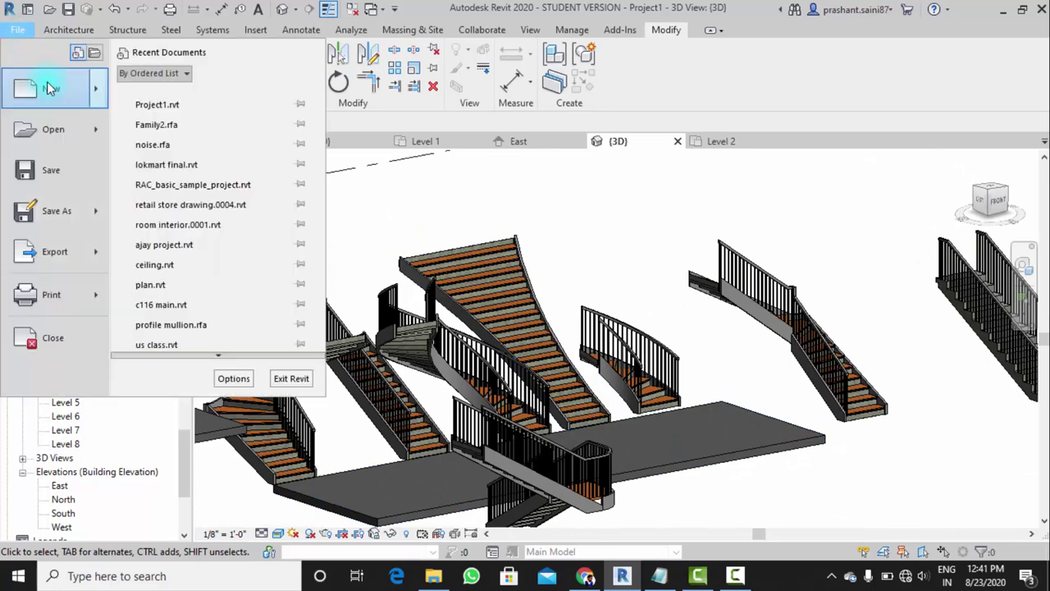
click(97, 93)
click(230, 139)
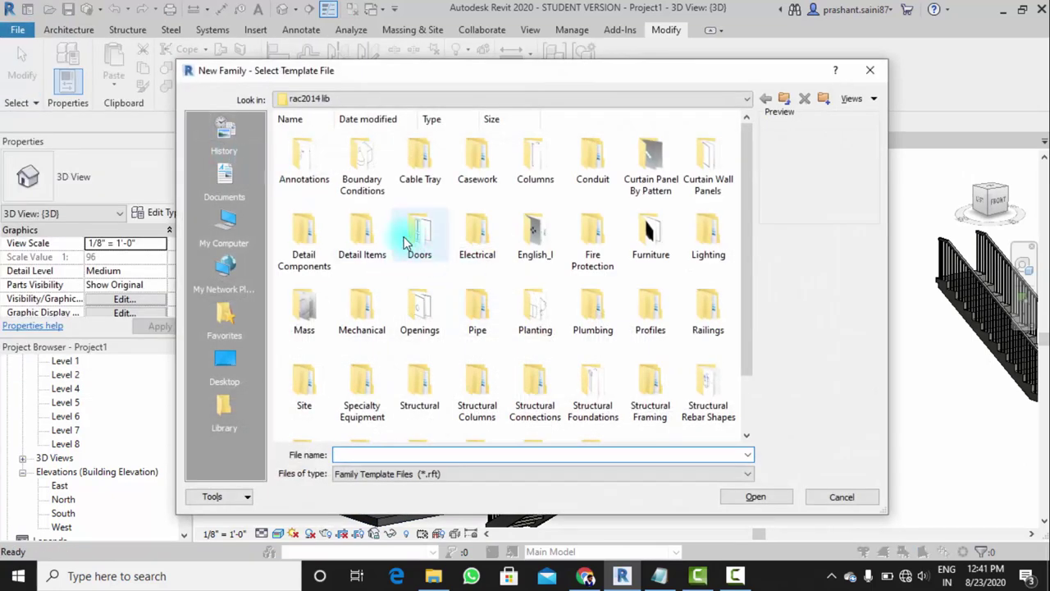
double_click(535, 233)
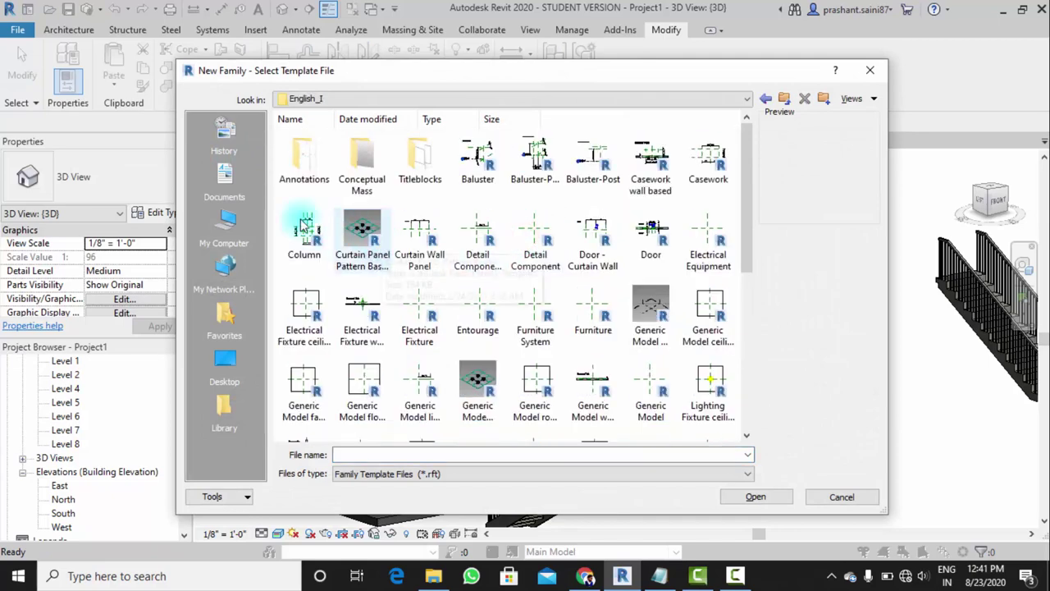
scroll(454, 366, down, 5)
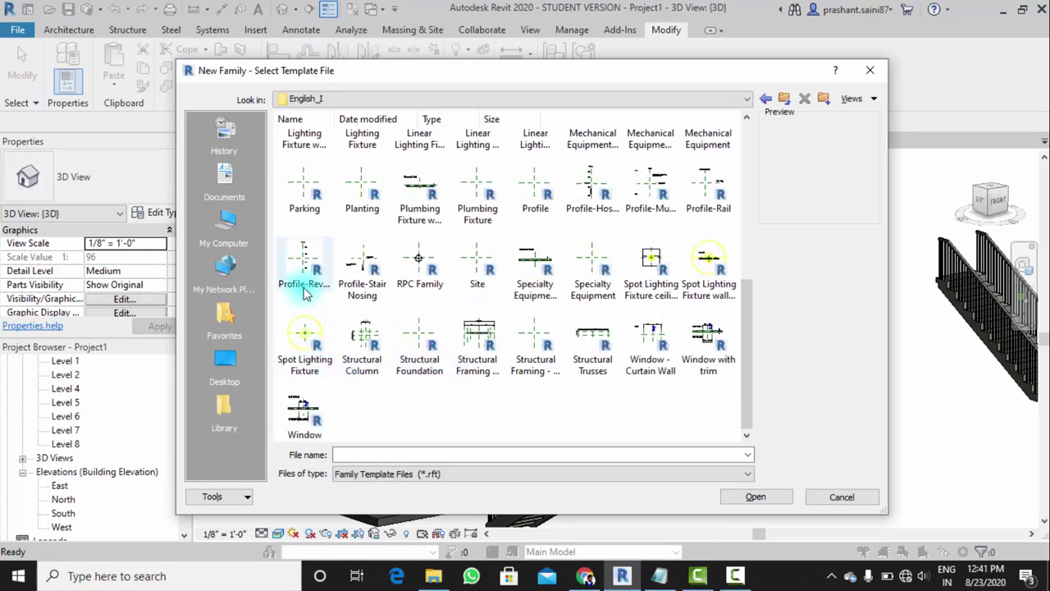
click(365, 284)
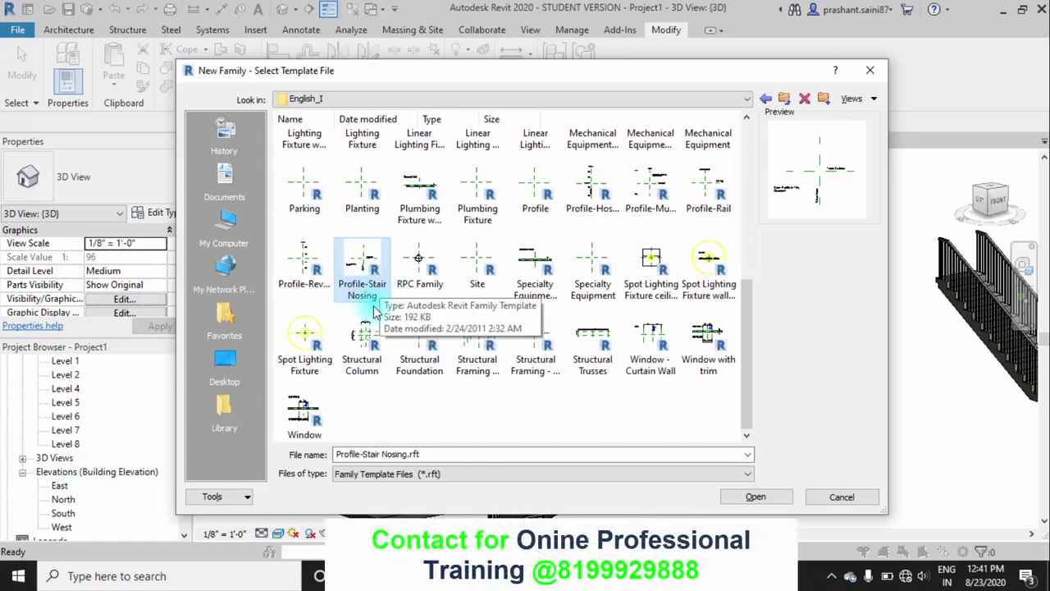
click(751, 502)
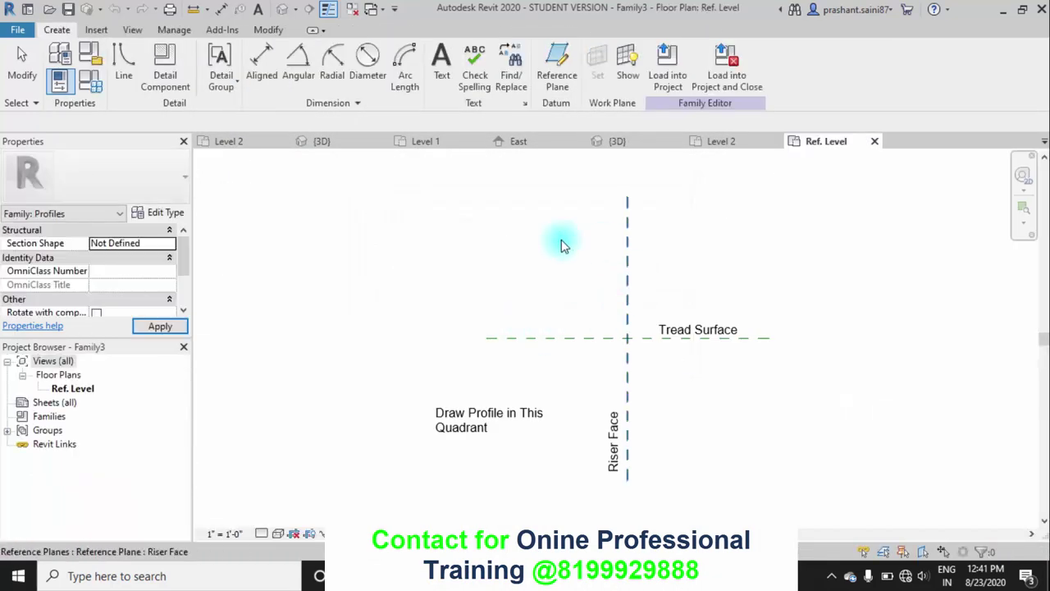
Draw a vertical profile line down from the reference-plane intersection
scroll(503, 332, up, 2)
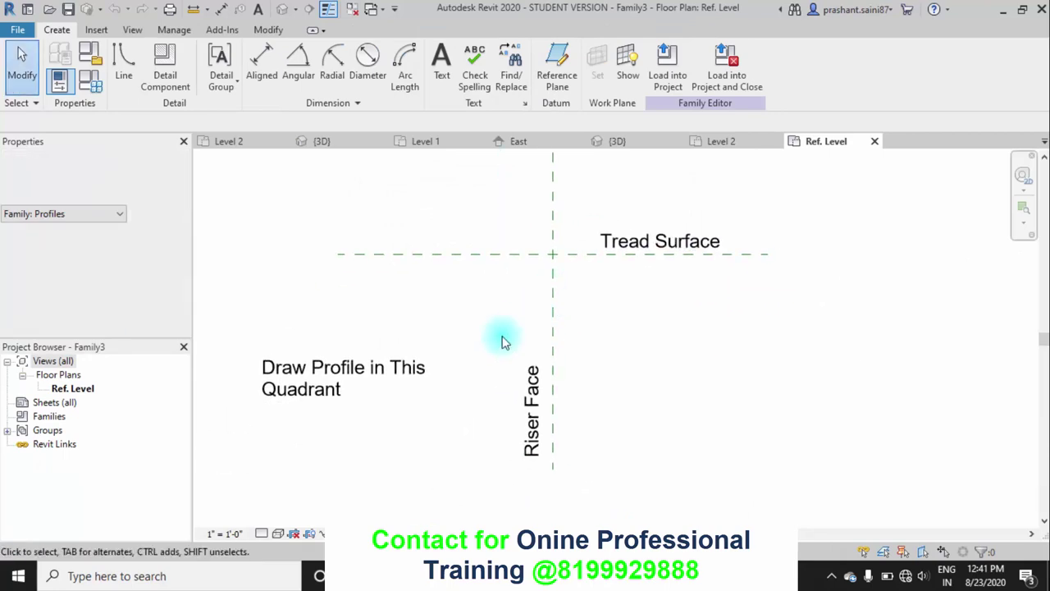
middle_drag(459, 328, 469, 354)
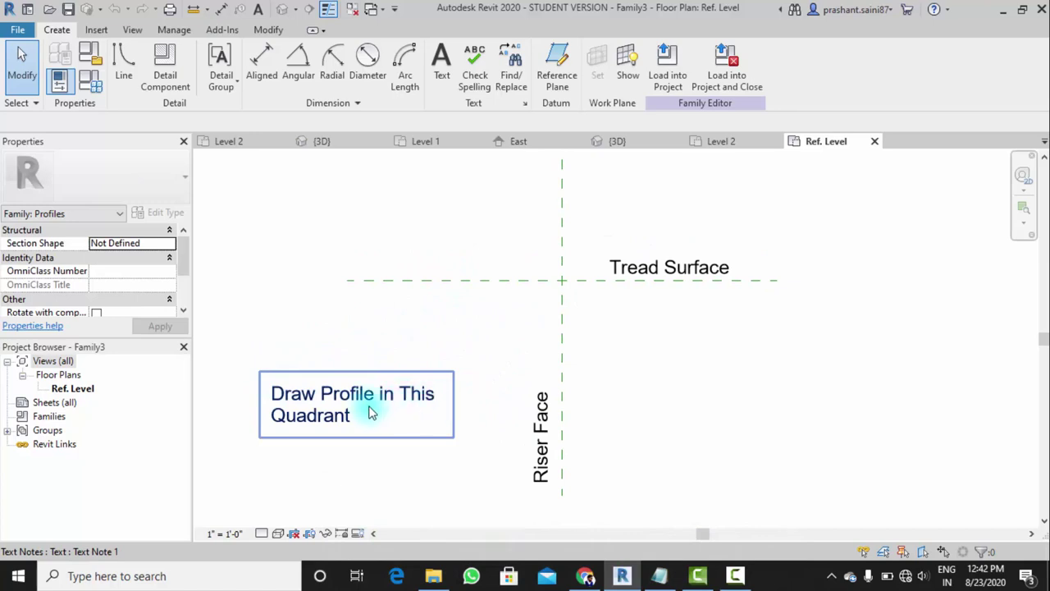
middle_drag(491, 377, 422, 406)
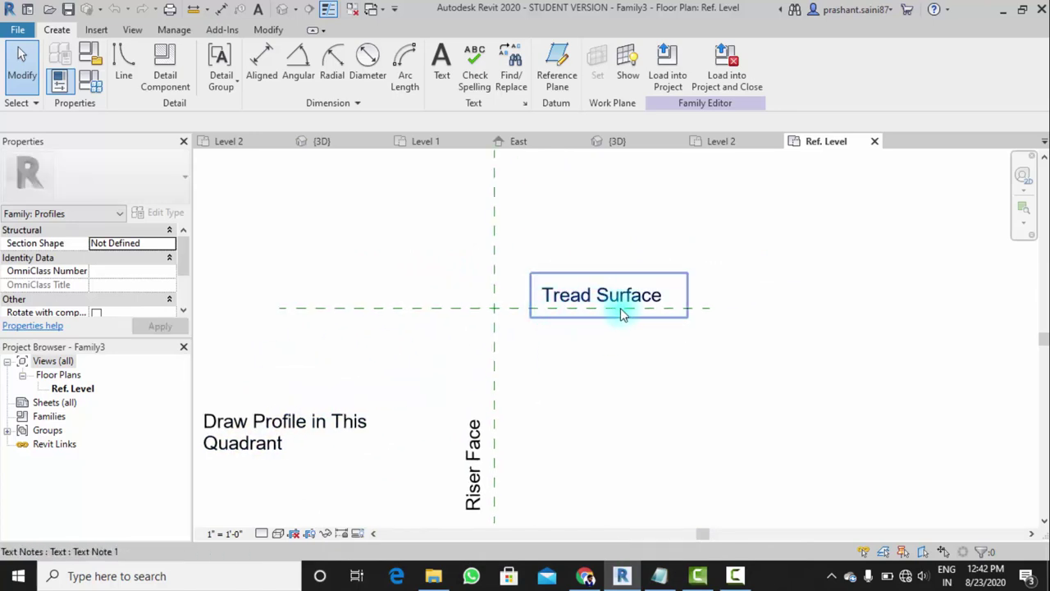
scroll(497, 310, up, 3)
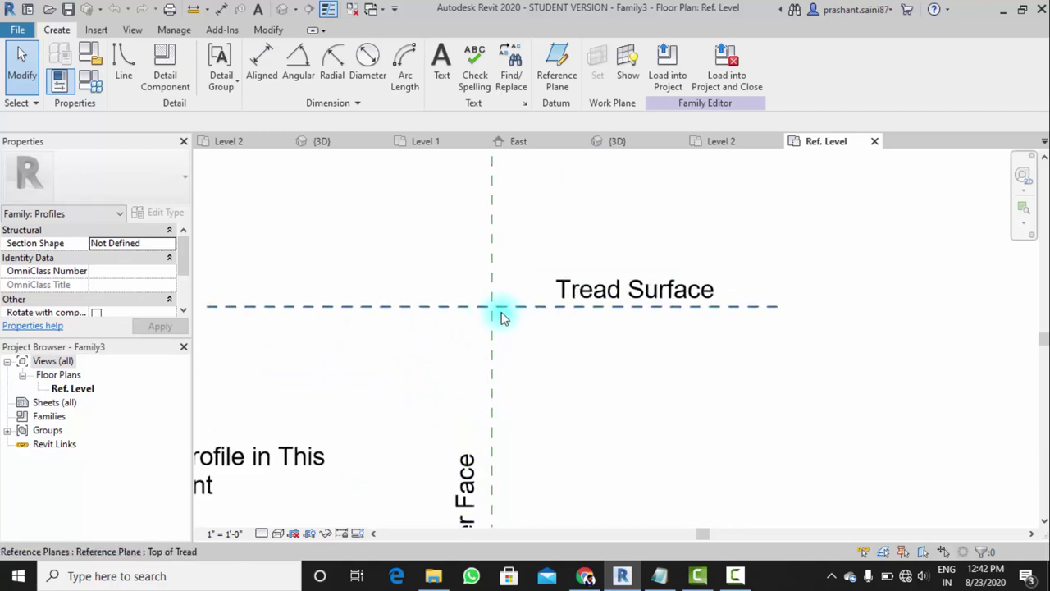
scroll(452, 314, up, 2)
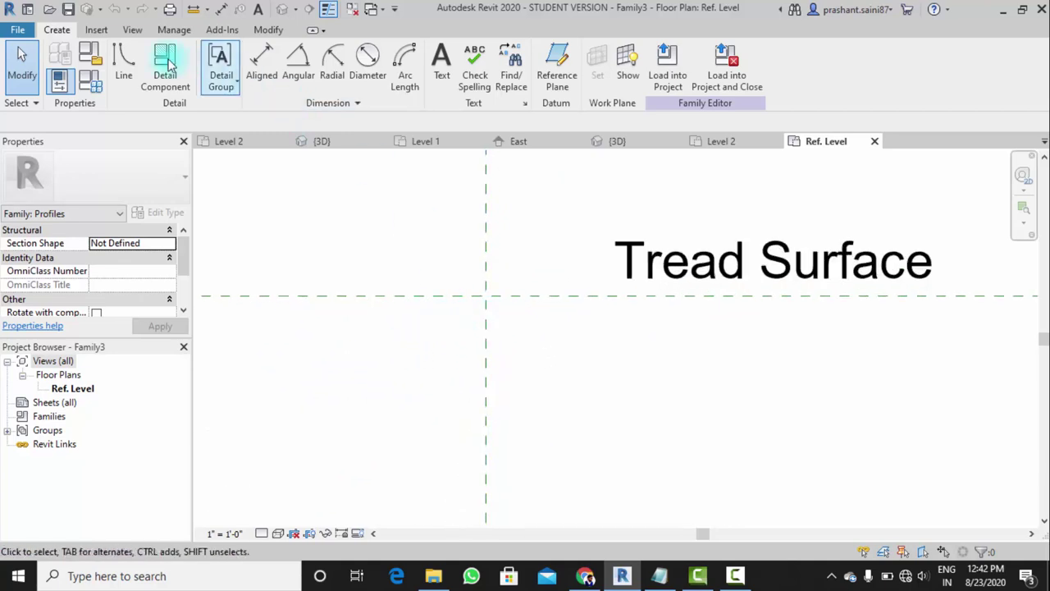
click(123, 64)
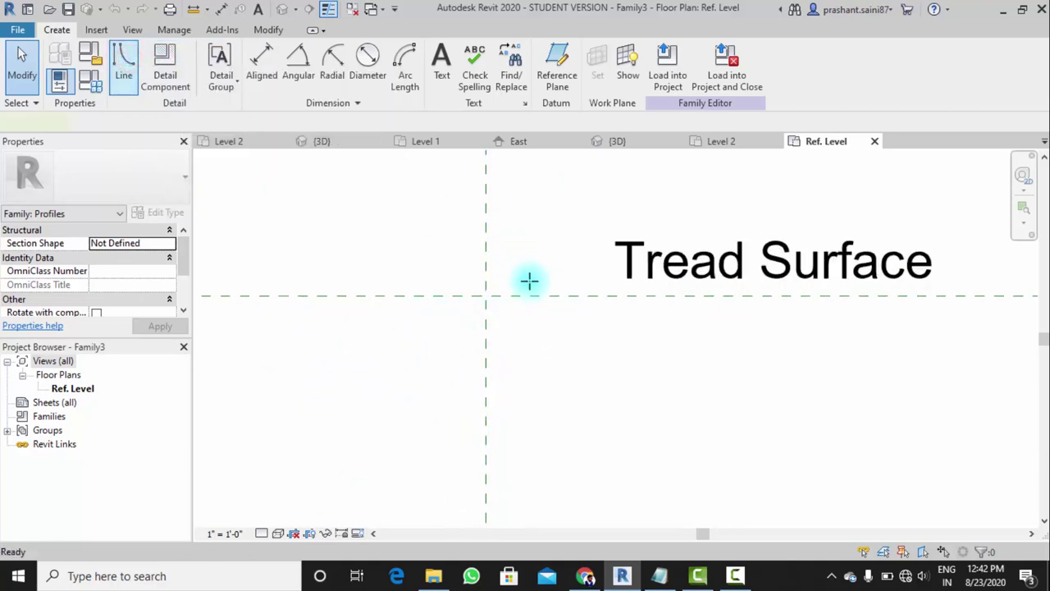
click(485, 295)
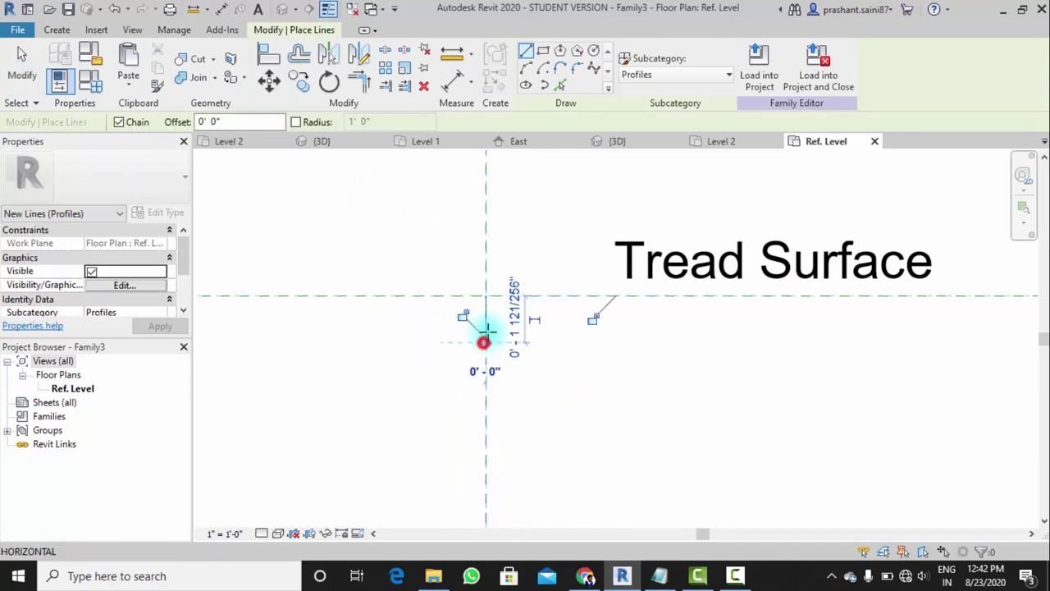
click(485, 342)
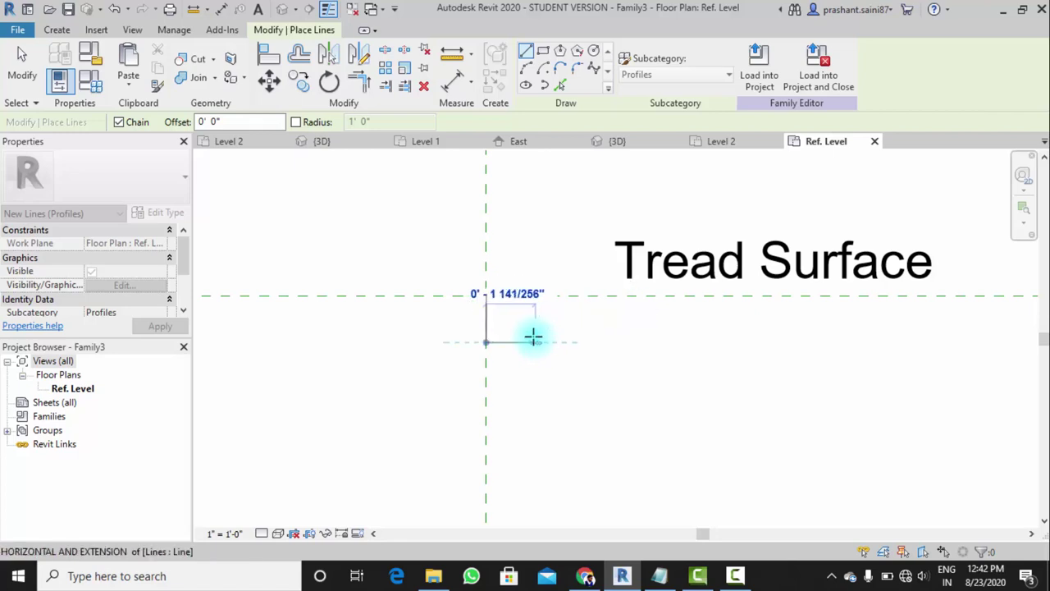
key(Escape)
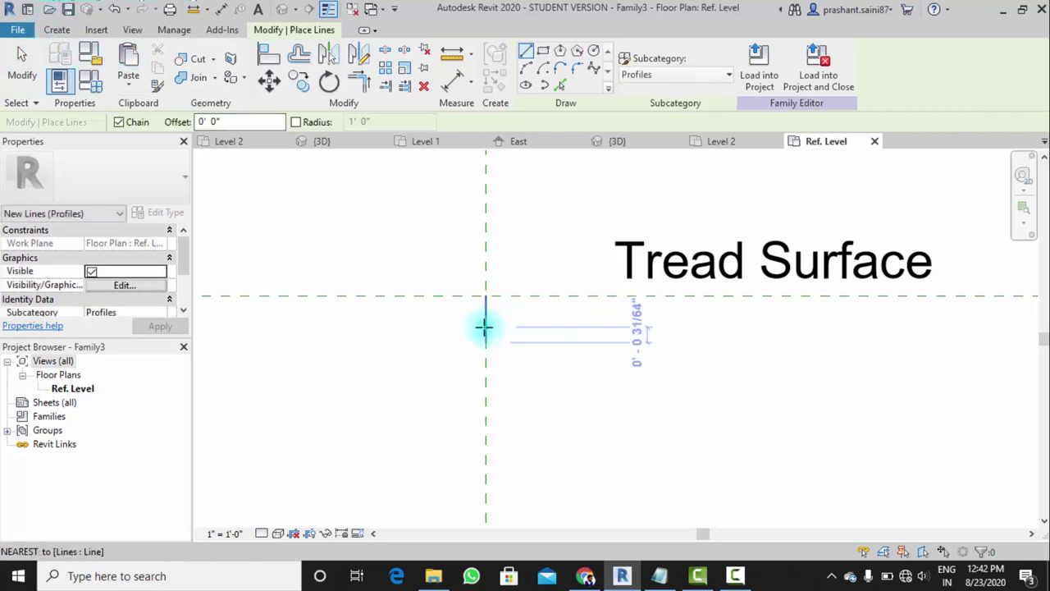
key(Escape)
click(485, 325)
click(397, 211)
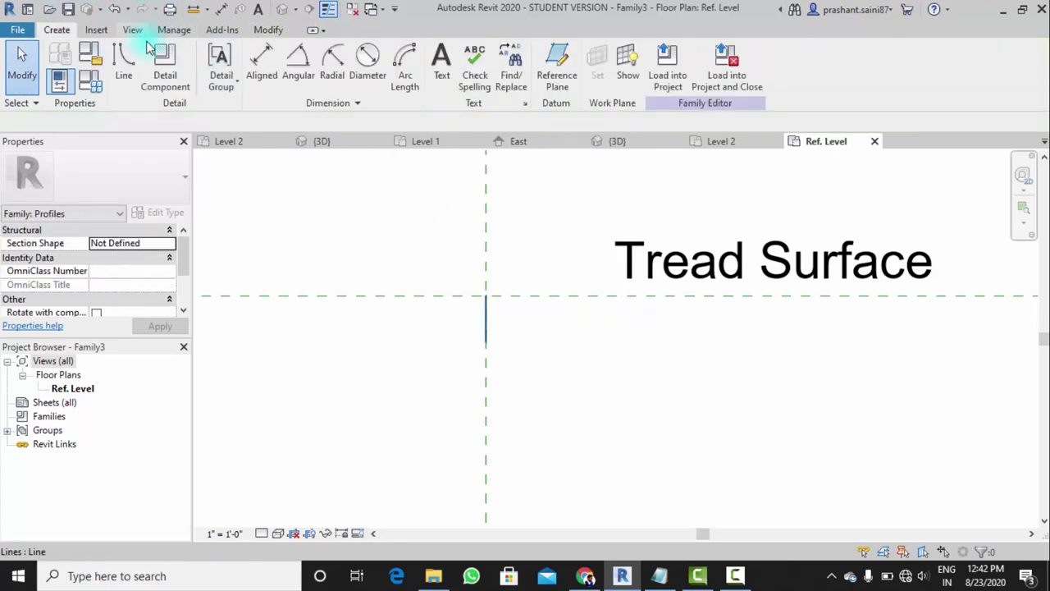
Draw the top and bottom nosing edges and set their spacing to 2 inches
click(485, 295)
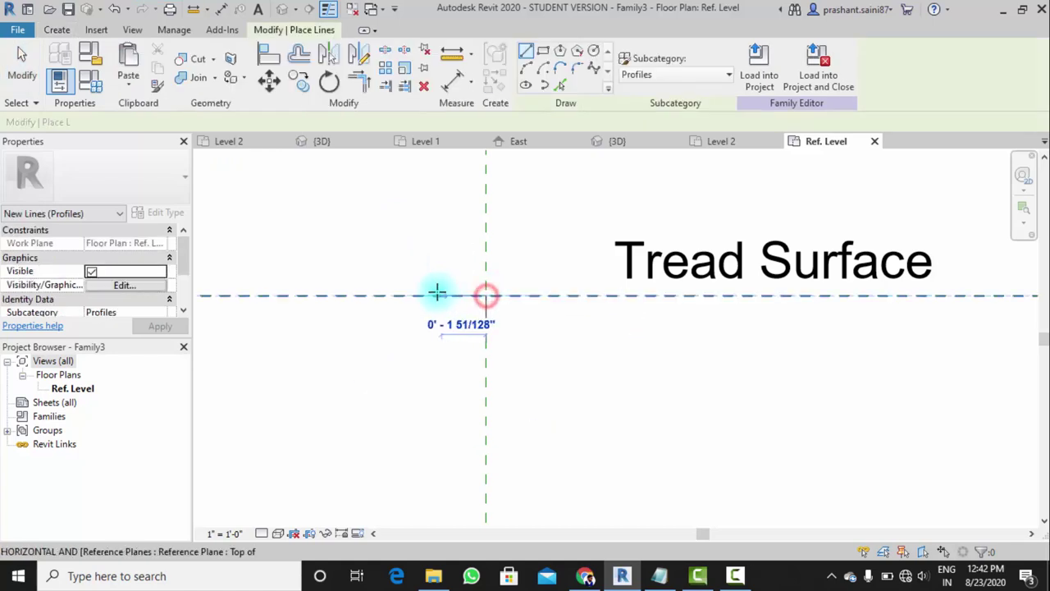
click(436, 294)
click(485, 343)
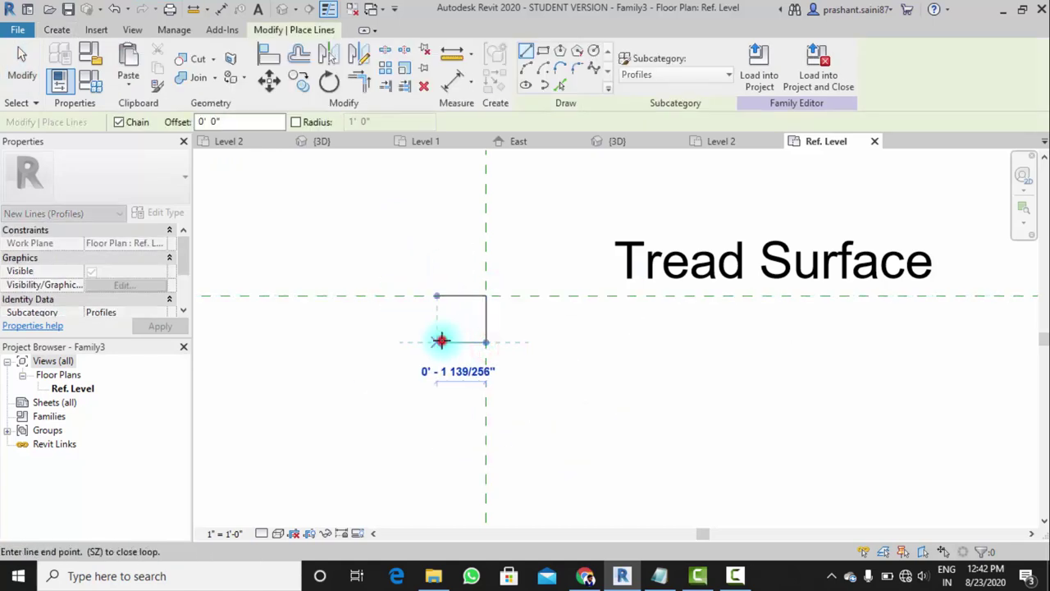
click(437, 343)
key(Escape)
key(Escape)
click(470, 341)
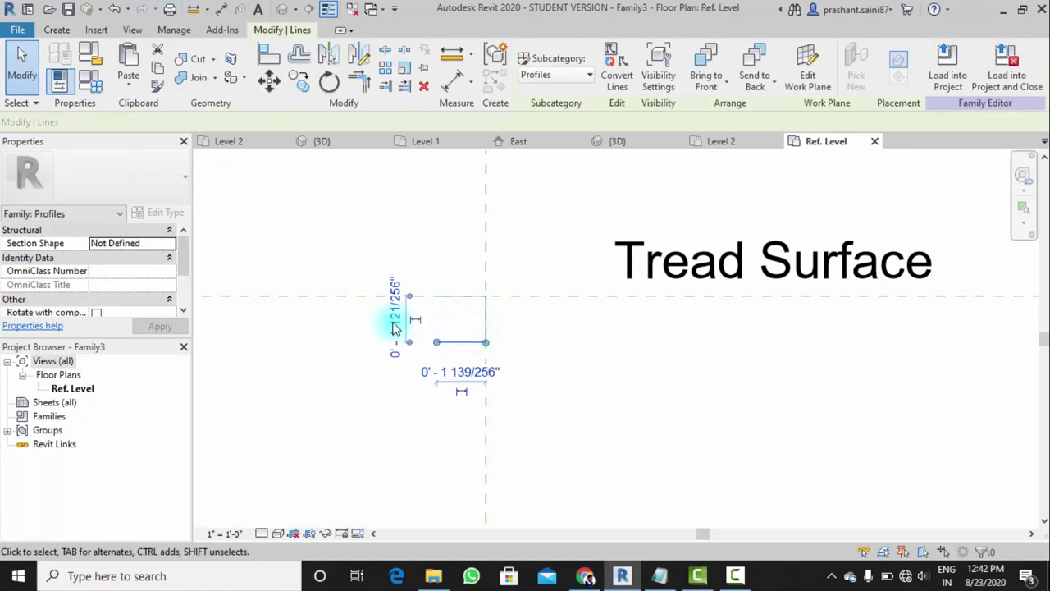
click(394, 322)
key(Return)
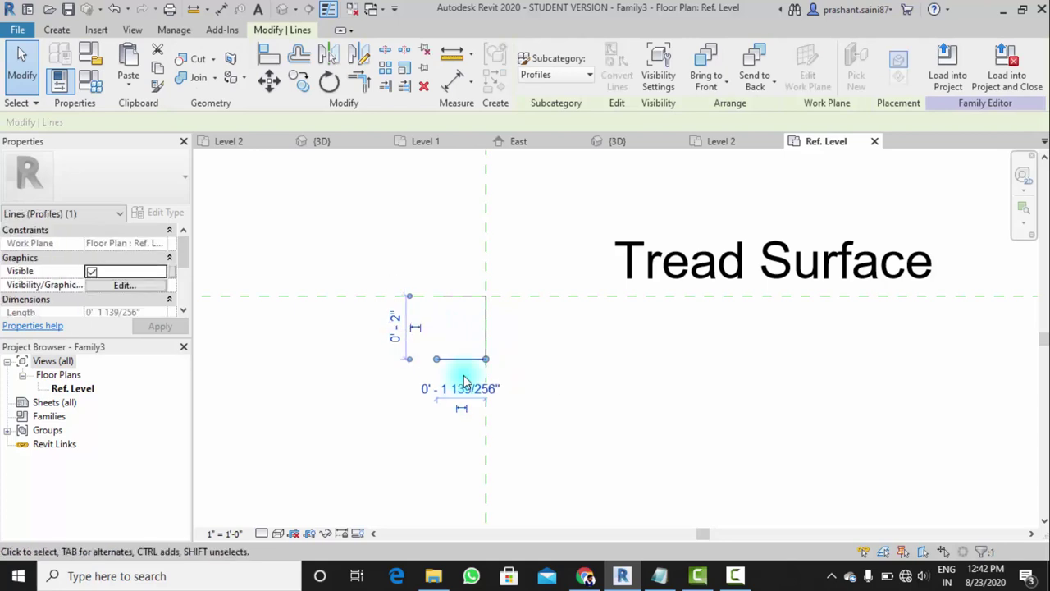
click(500, 333)
Draw a trial vertical line between the top and bottom edges, then delete it
scroll(501, 333, up, 2)
scroll(502, 345, up, 2)
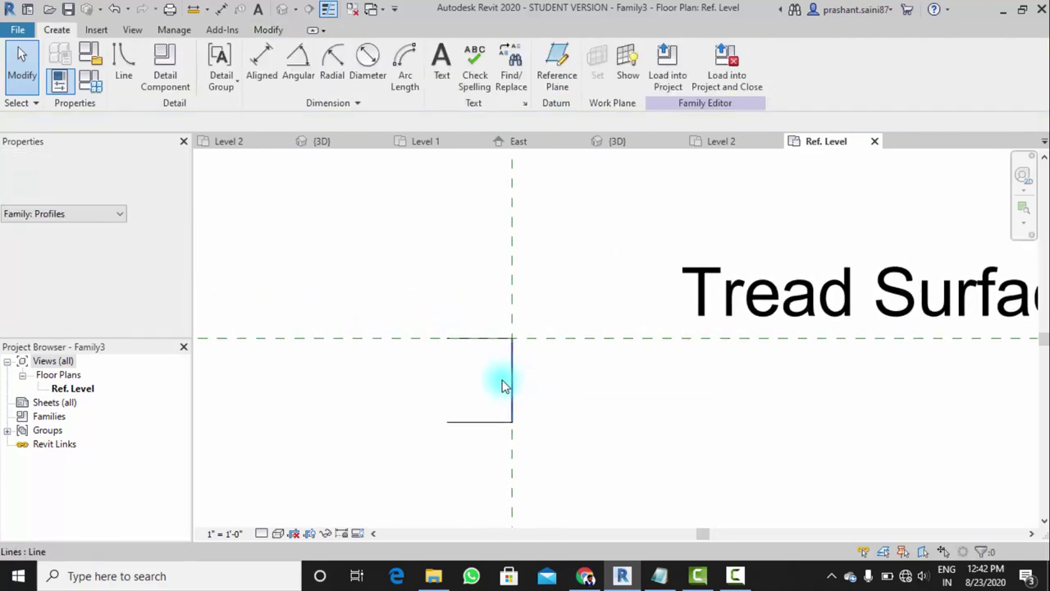
click(124, 61)
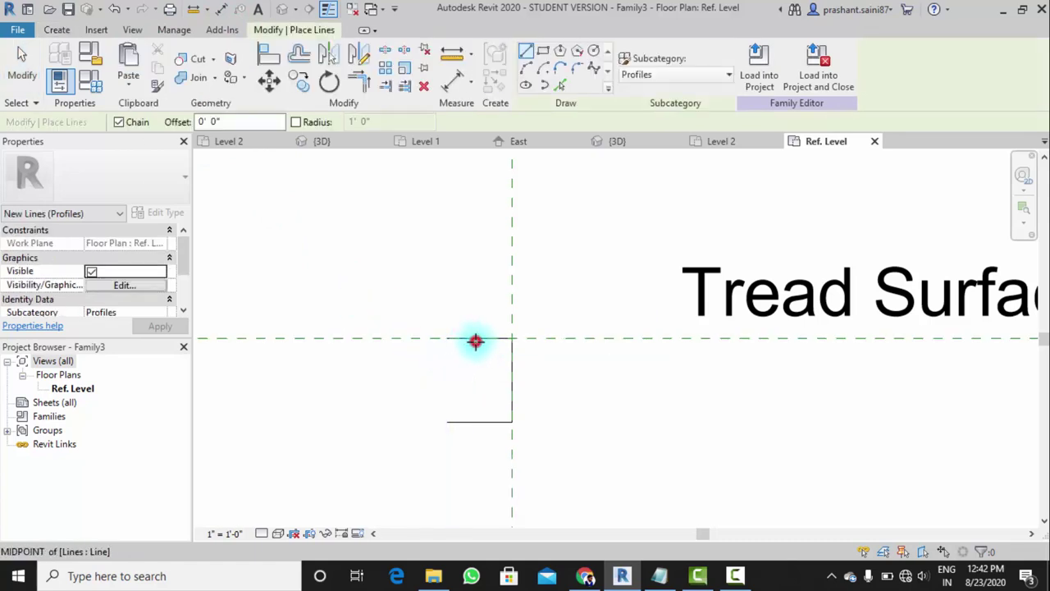
click(476, 341)
click(479, 423)
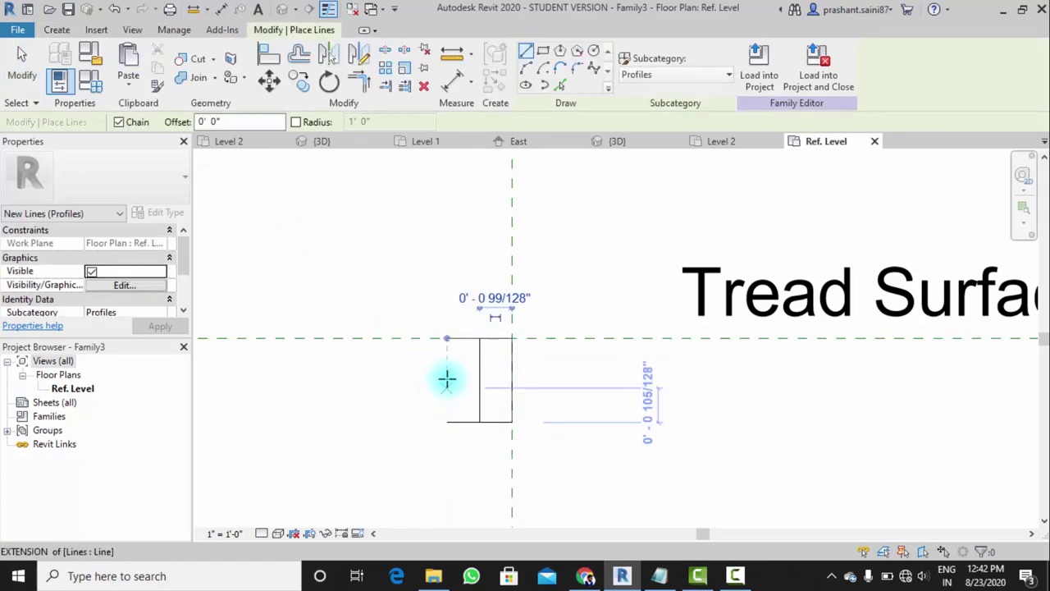
key(Escape)
key(Escape)
click(482, 383)
key(Delete)
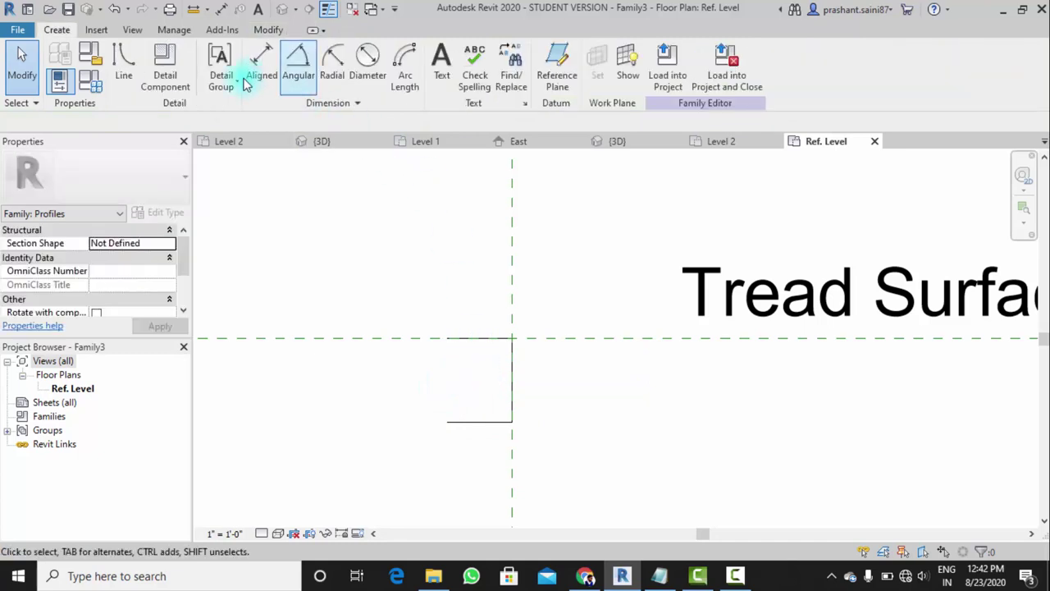
Draw a Start-End-Radius arc between the top and bottom edges to form the rounded side
click(124, 69)
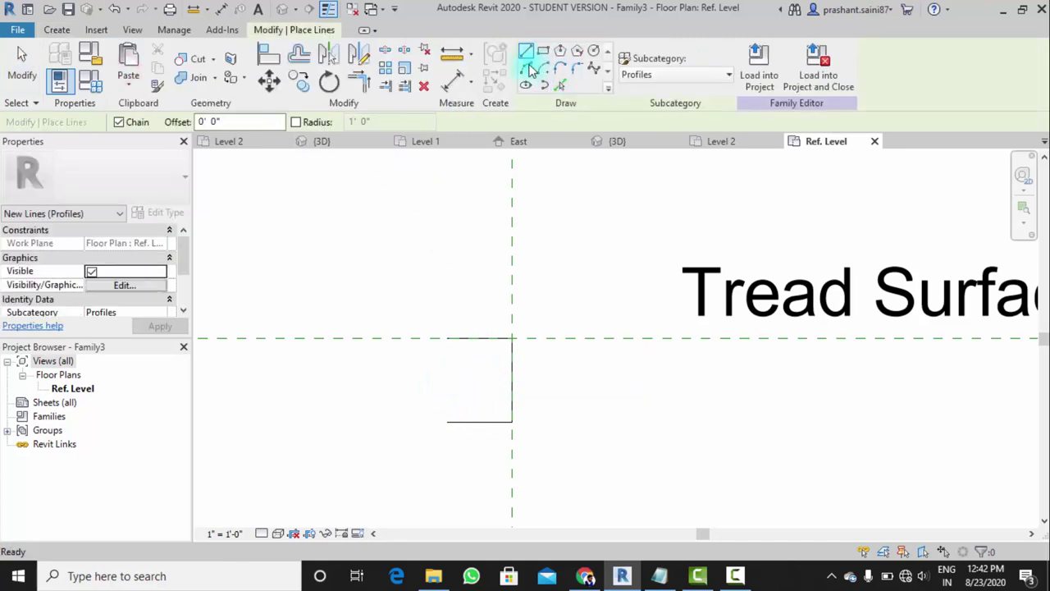
click(526, 68)
click(479, 342)
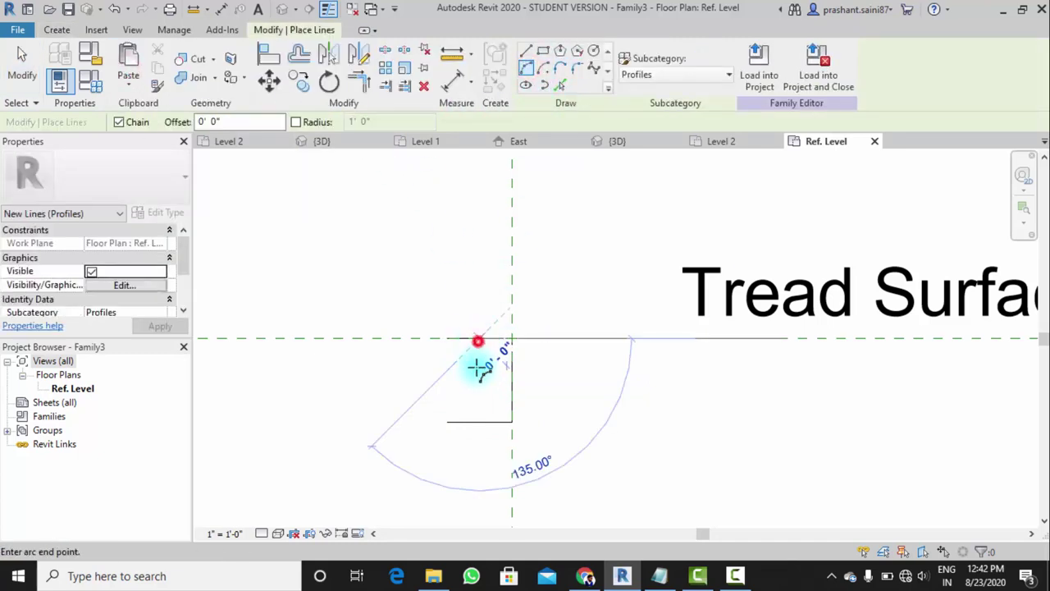
click(478, 421)
click(443, 400)
scroll(492, 345, up, 3)
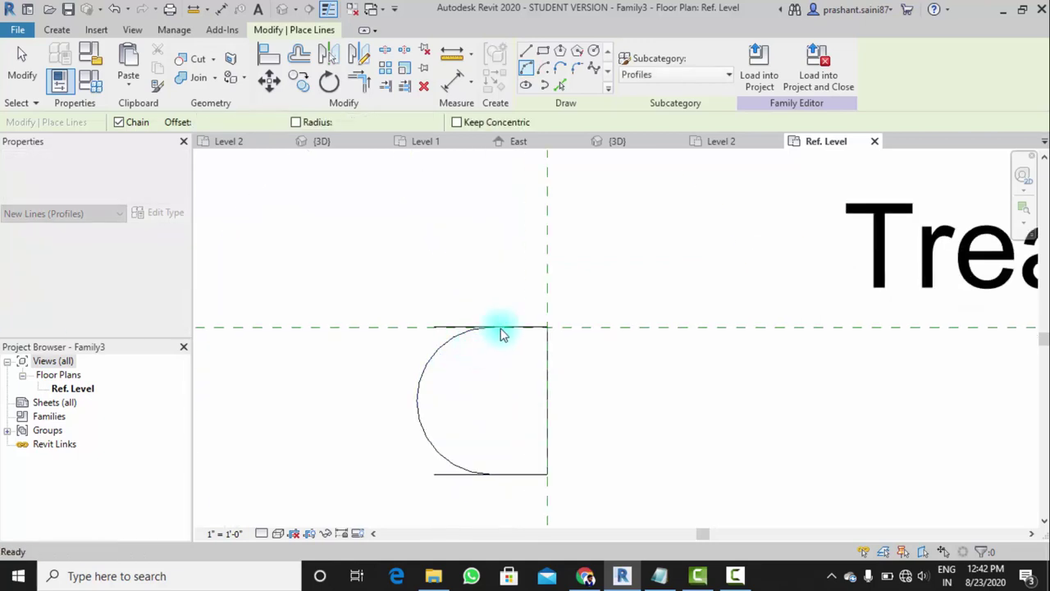
key(Escape)
key(Escape)
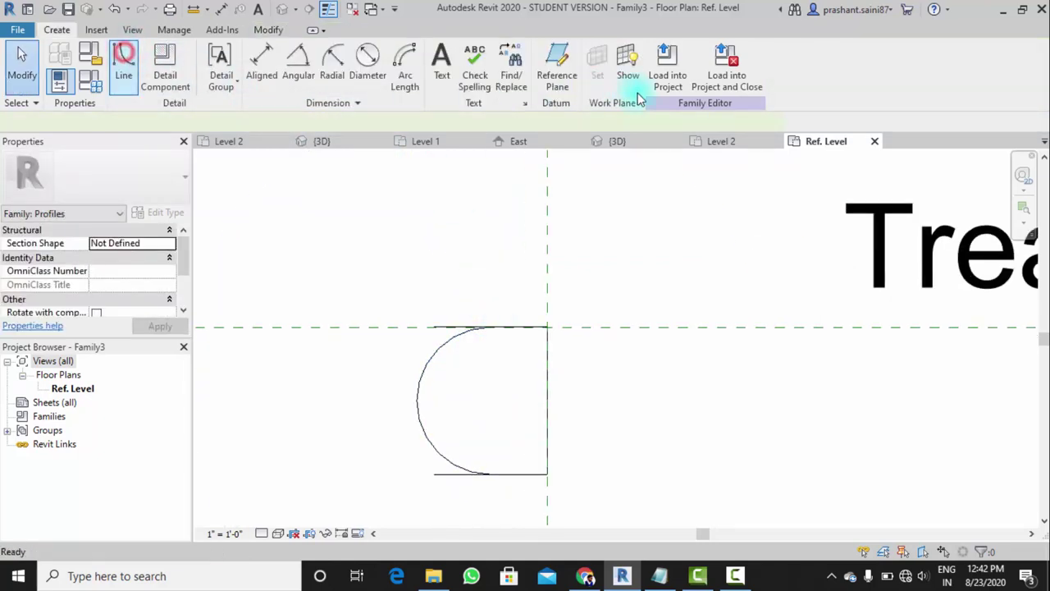
Join the arc to the bottom edge with Trim/Extend to Corner
click(359, 84)
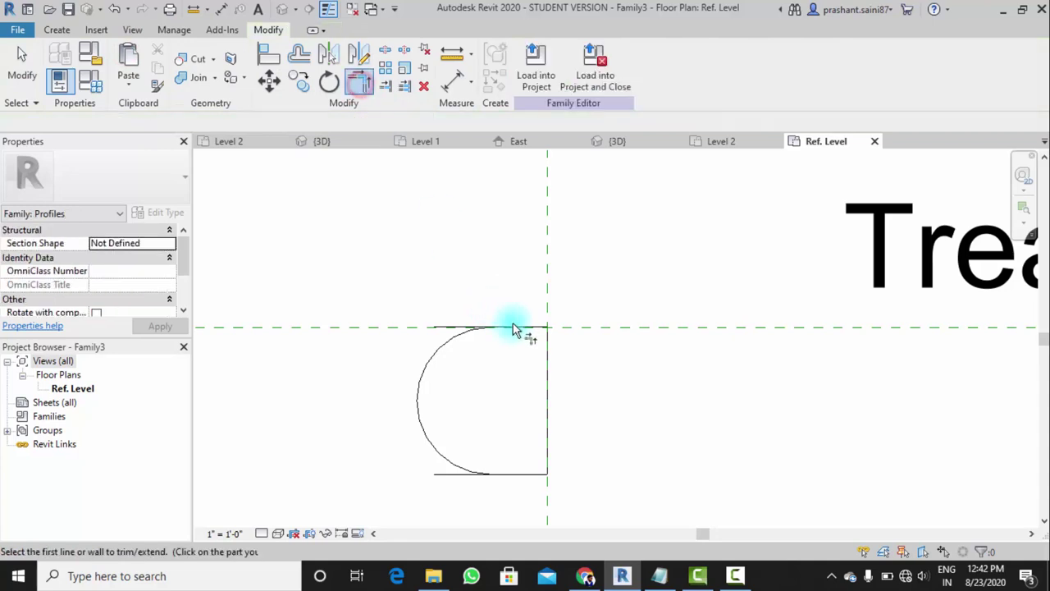
click(448, 450)
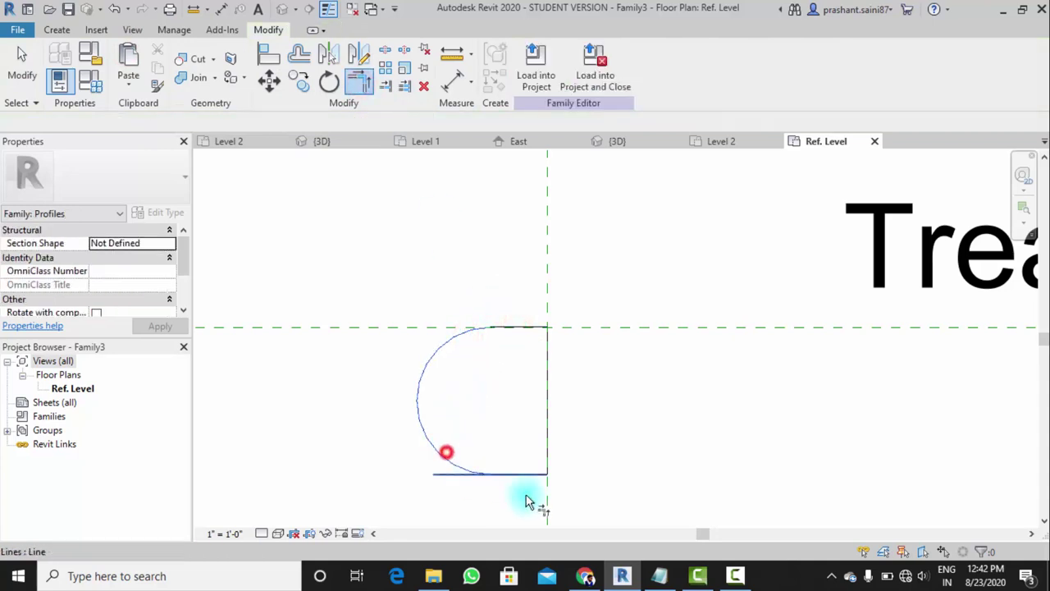
scroll(500, 423, down, 2)
scroll(481, 369, down, 3)
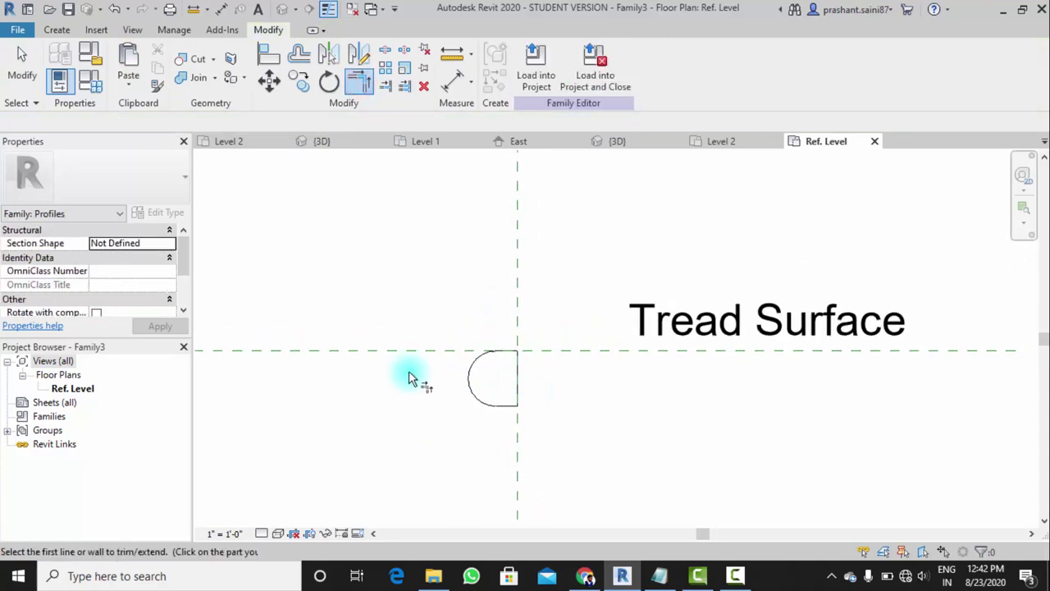
scroll(508, 376, down, 2)
scroll(497, 402, down, 2)
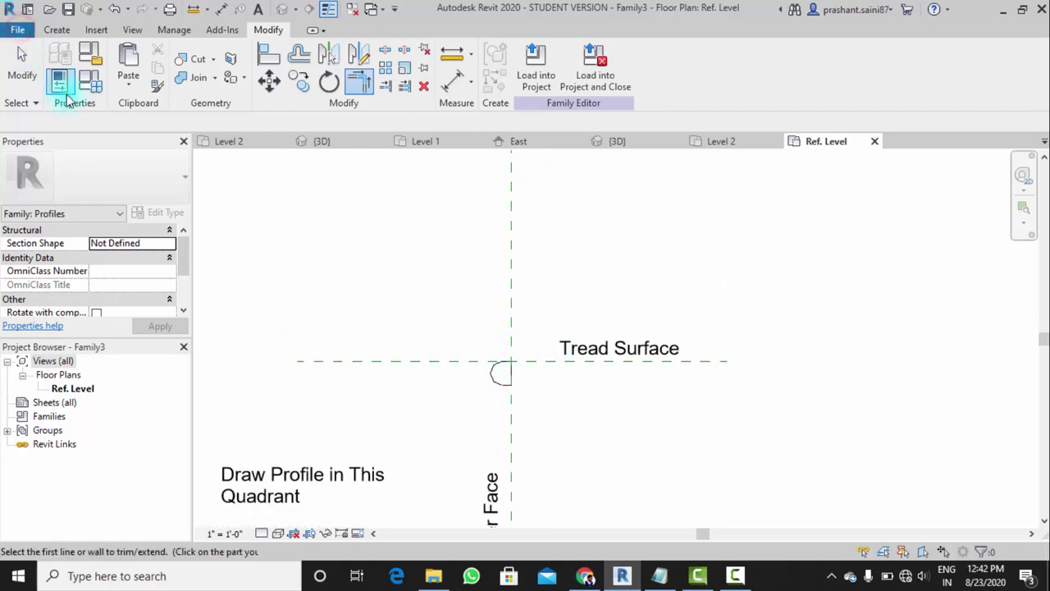
click(17, 30)
Save the profile family as 'Noise profile'
click(54, 167)
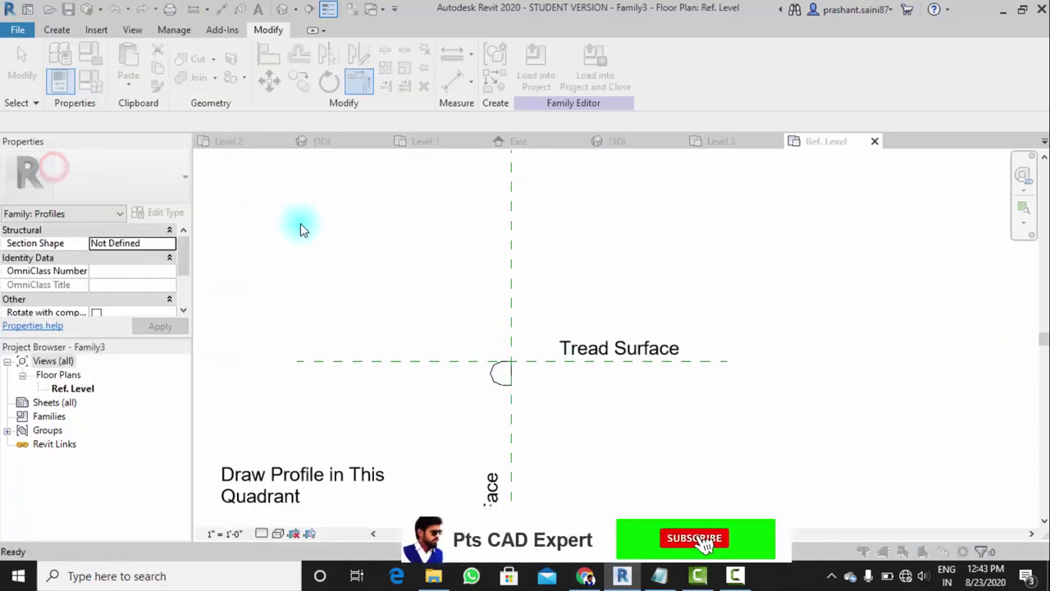
text(Noise profile)
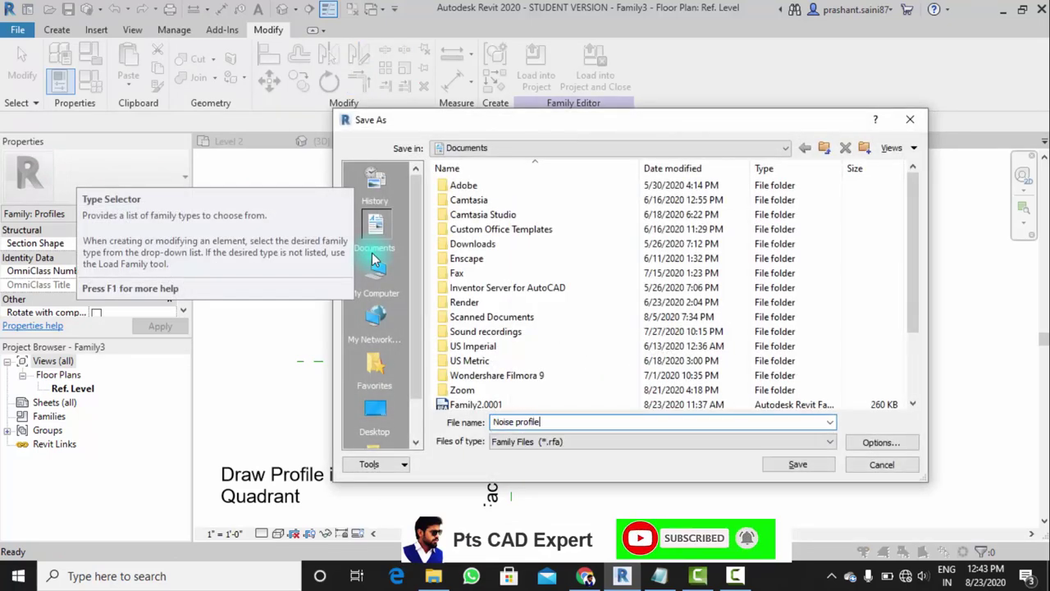
key(Return)
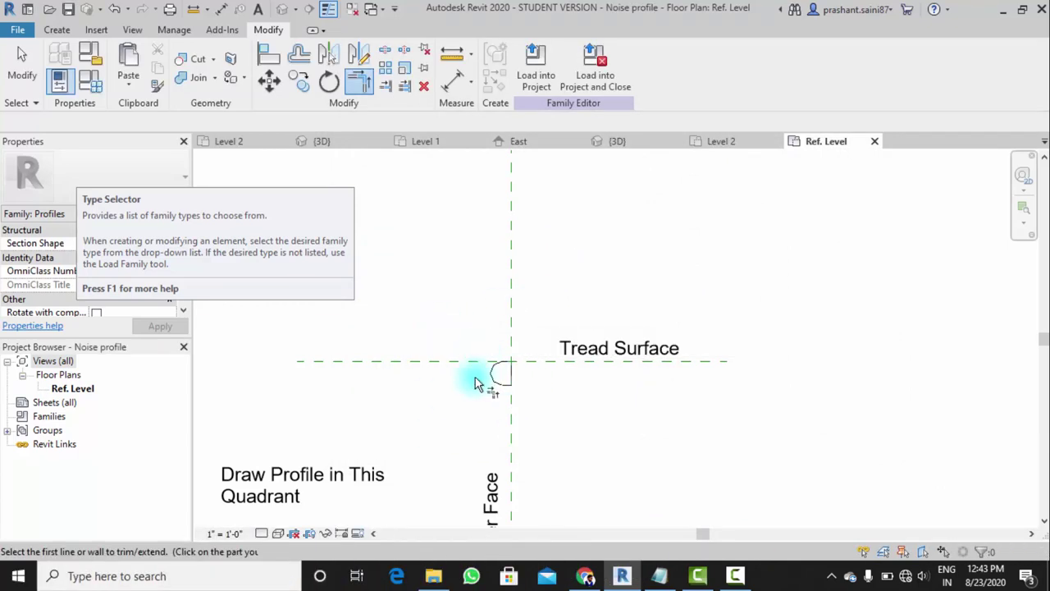
Load the profile into Project1.rvt only
click(535, 66)
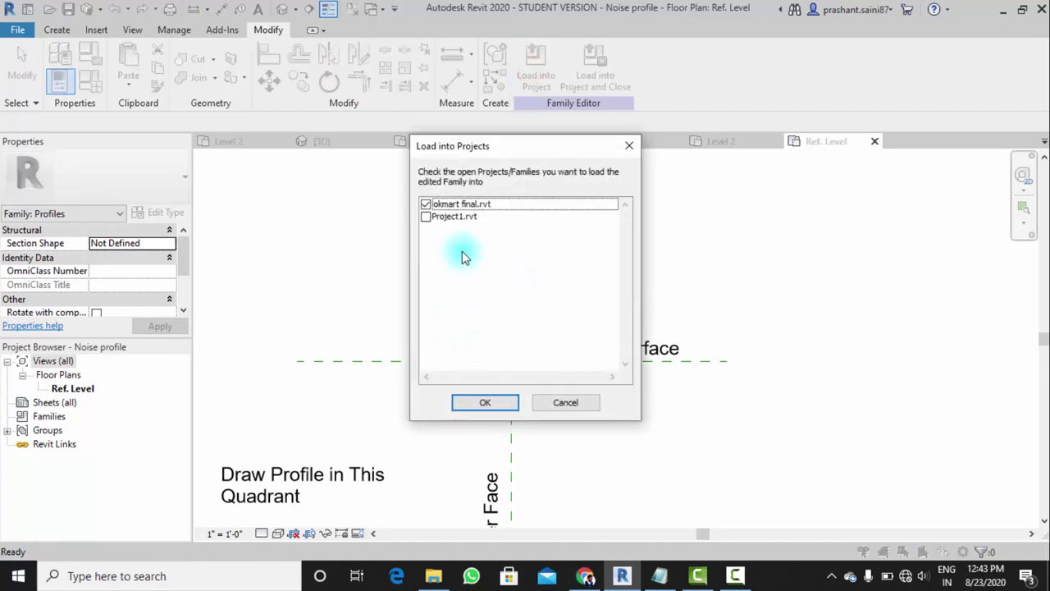
click(426, 217)
click(426, 205)
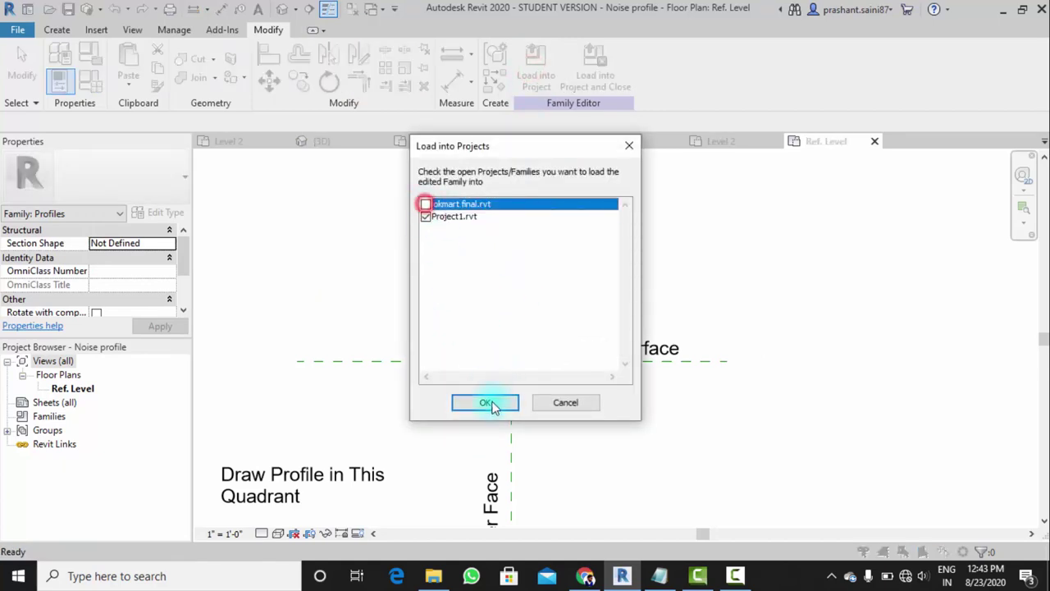
click(488, 402)
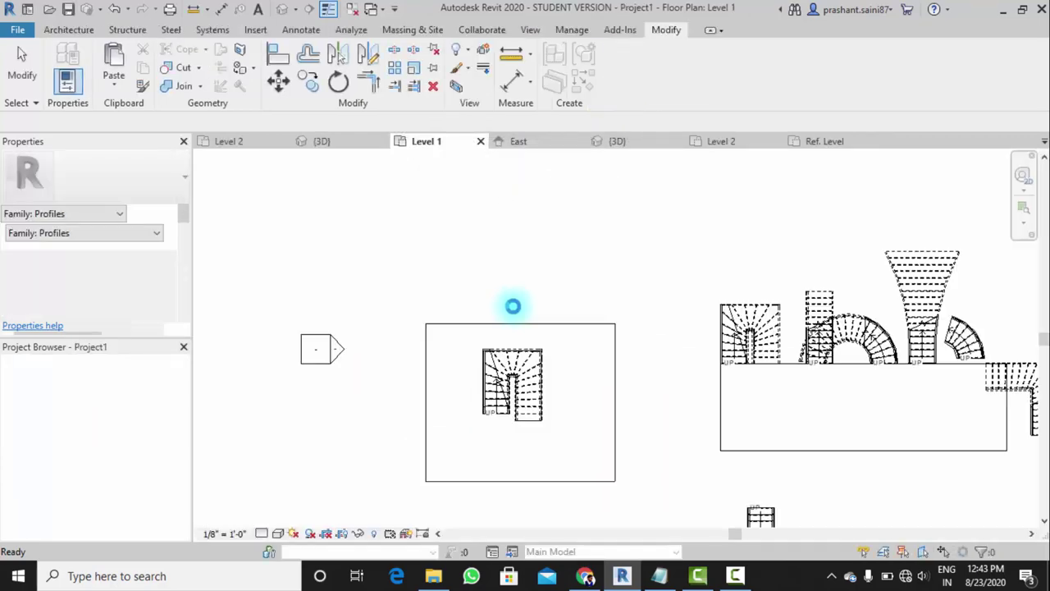
In the 3D view, set the stair run type's Nosing Profile to Noise profile
click(283, 17)
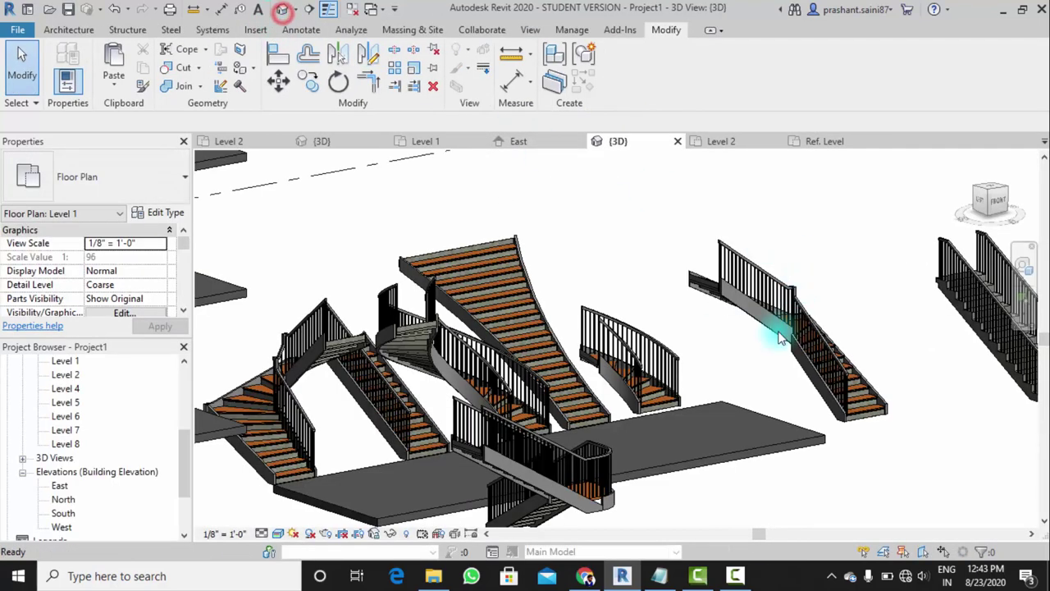
scroll(515, 451, up, 3)
scroll(503, 453, up, 3)
scroll(502, 454, up, 2)
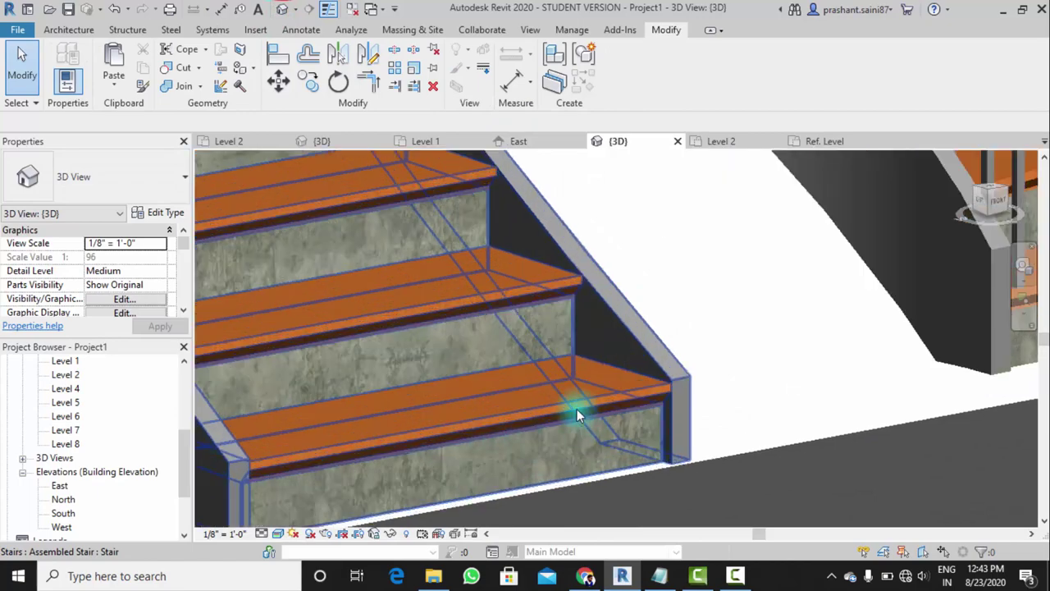
click(499, 412)
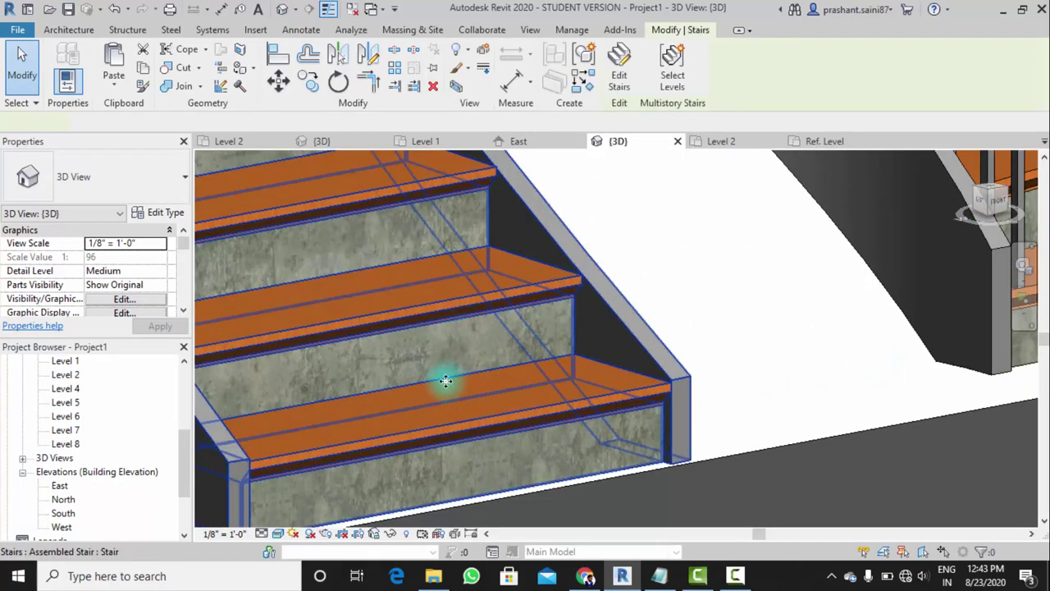
click(155, 214)
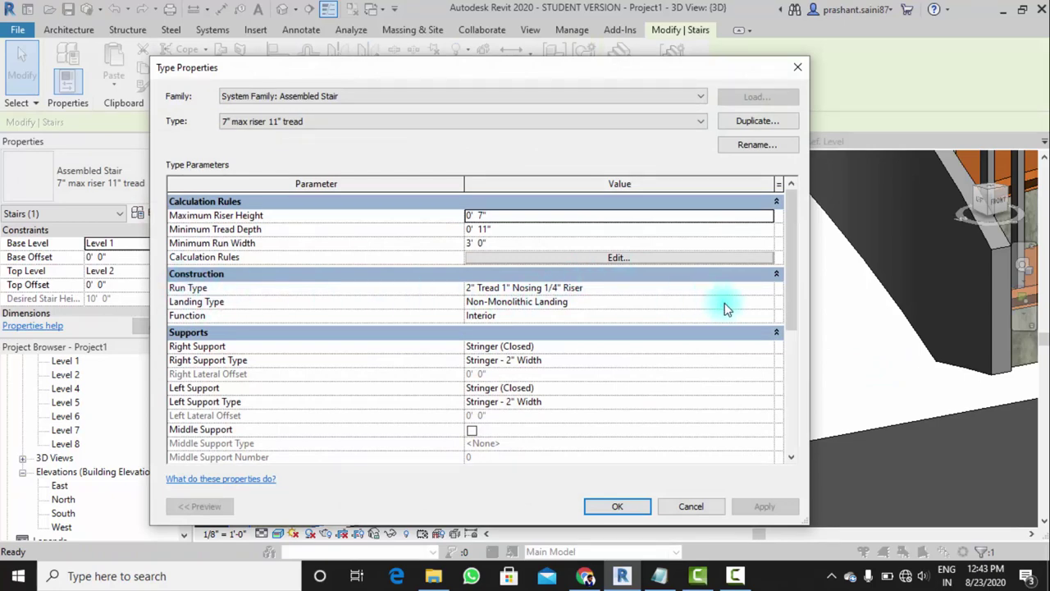
click(720, 287)
click(769, 288)
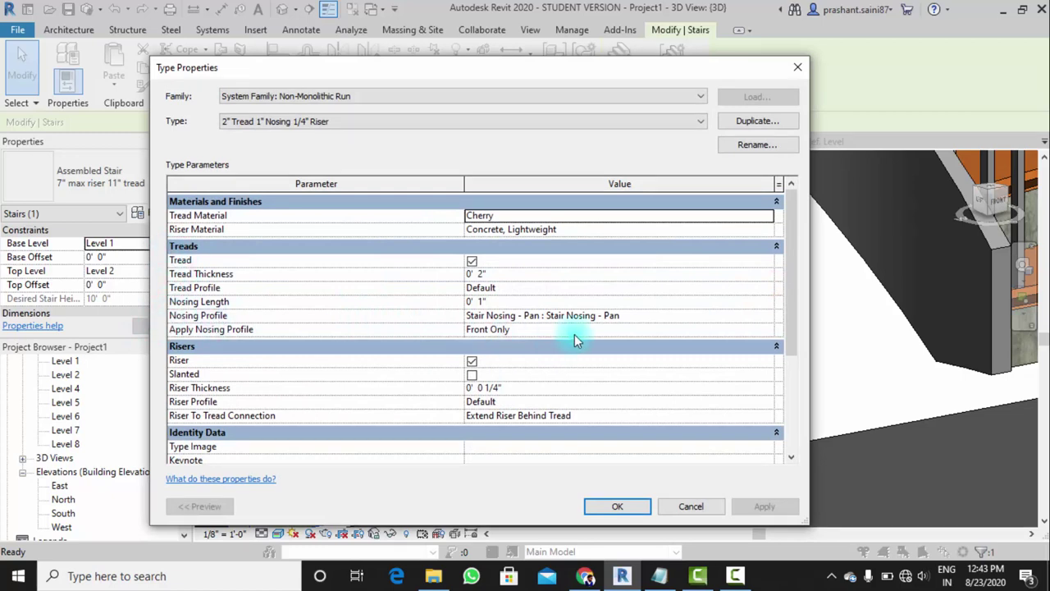
click(651, 317)
click(764, 318)
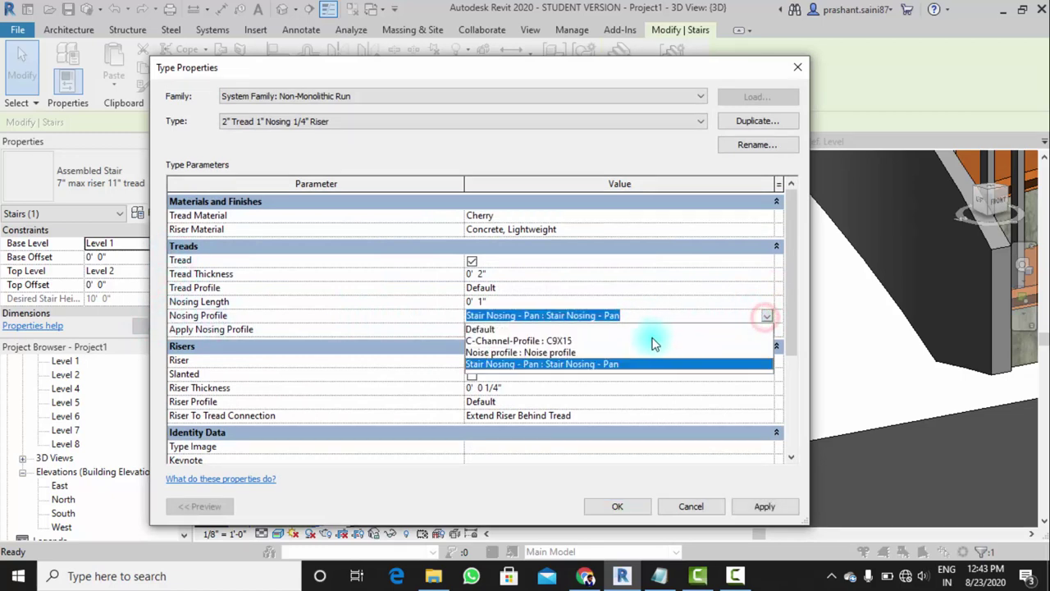
click(487, 353)
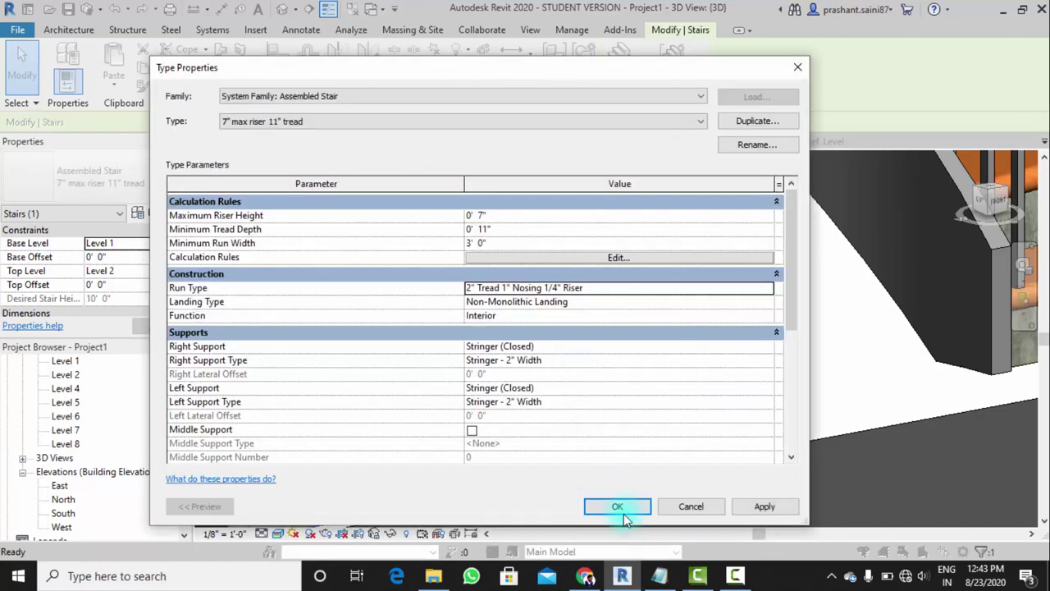
click(620, 506)
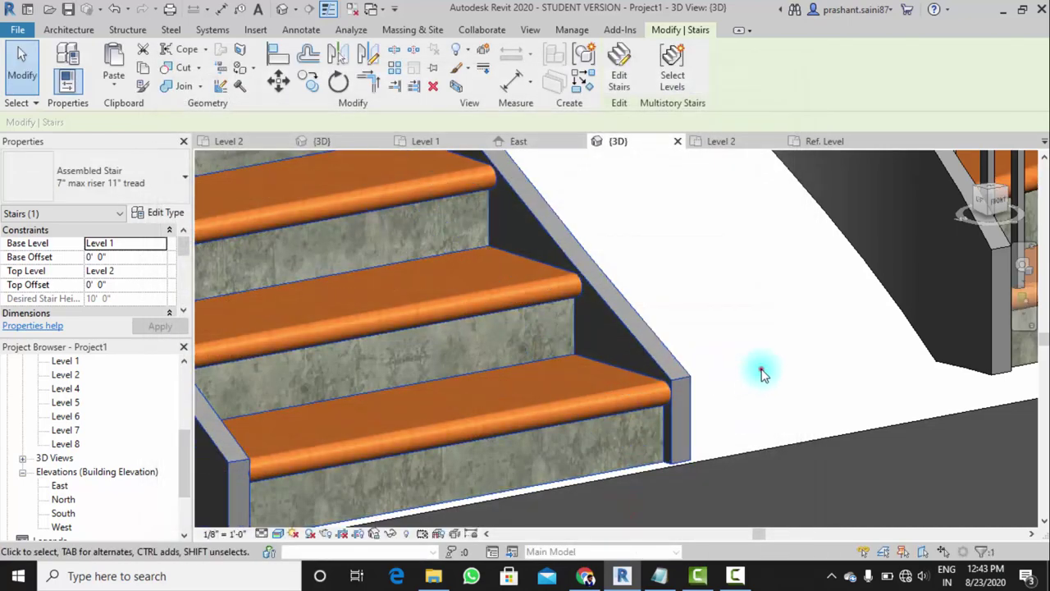
Orbit the 3D view around both stairs and select the assembled stair
scroll(750, 375, down, 3)
key(Escape)
scroll(642, 431, up, 4)
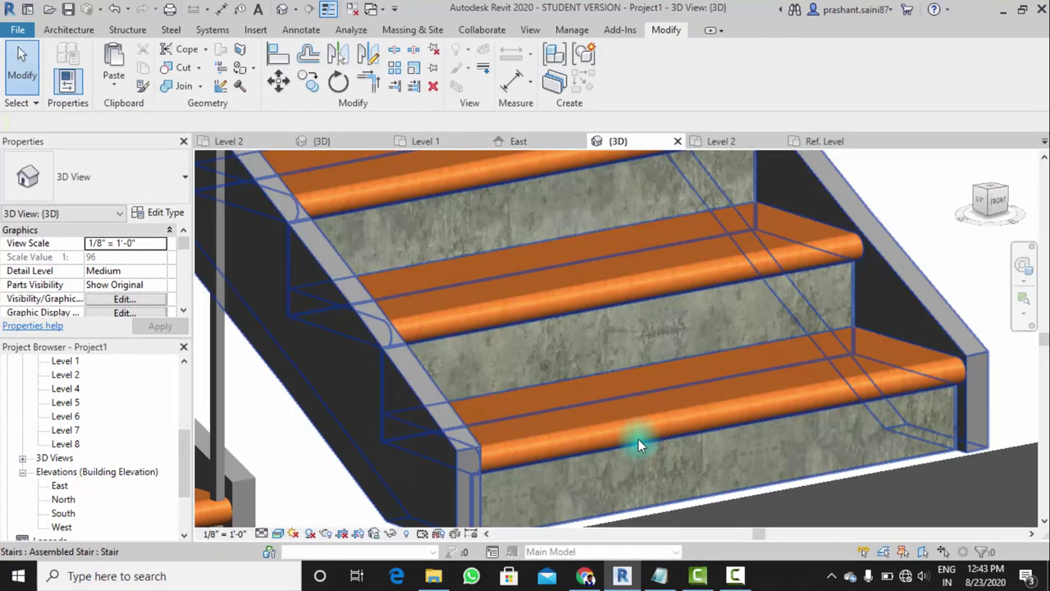
scroll(638, 439, down, 2)
scroll(575, 389, down, 3)
mouse_move(579, 421)
shift+middle_down()
mouse_move(544, 424)
mouse_move(594, 408)
mouse_move(534, 403)
mouse_move(363, 457)
mouse_move(352, 434)
mouse_move(599, 402)
mouse_move(539, 422)
mouse_move(840, 427)
shift+middle_up()
scroll(599, 402, down, 3)
scroll(670, 349, up, 2)
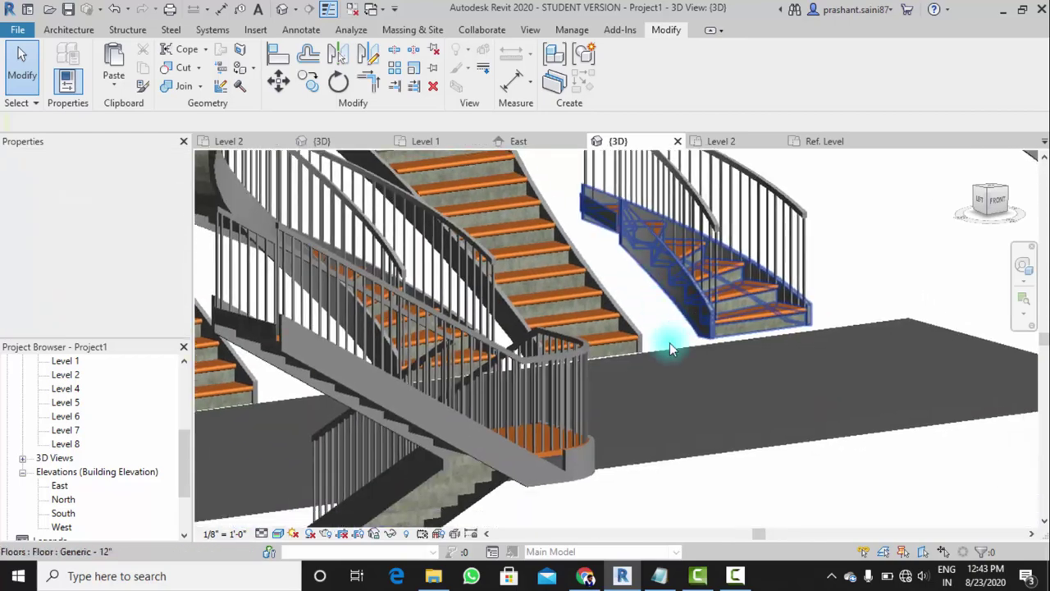
mouse_move(670, 348)
shift+middle_down()
mouse_move(645, 370)
mouse_move(628, 305)
shift+middle_up()
scroll(628, 305, up, 2)
scroll(612, 380, up, 2)
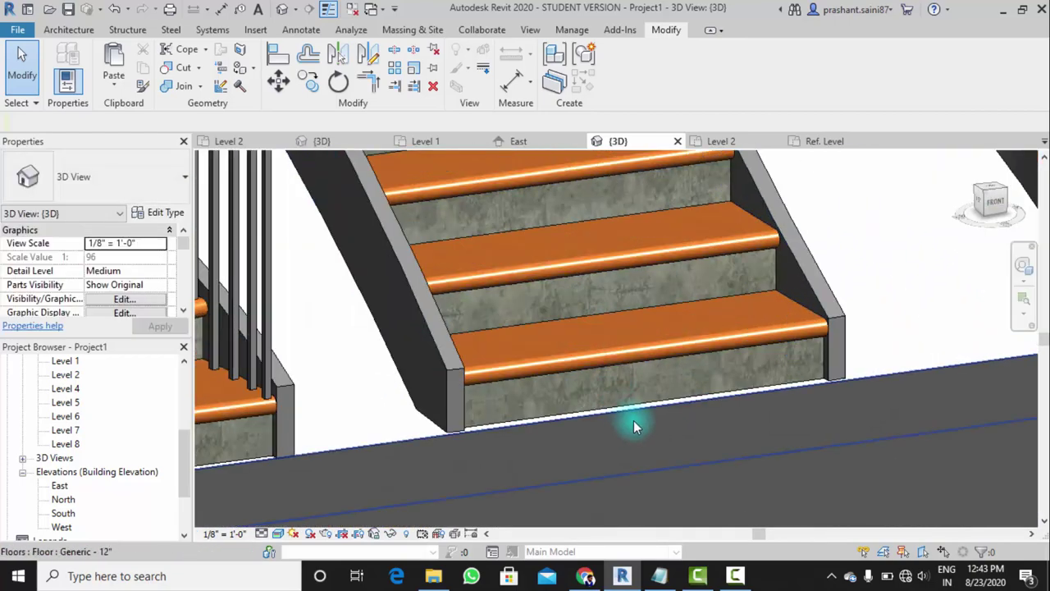
middle_drag(598, 411, 638, 419)
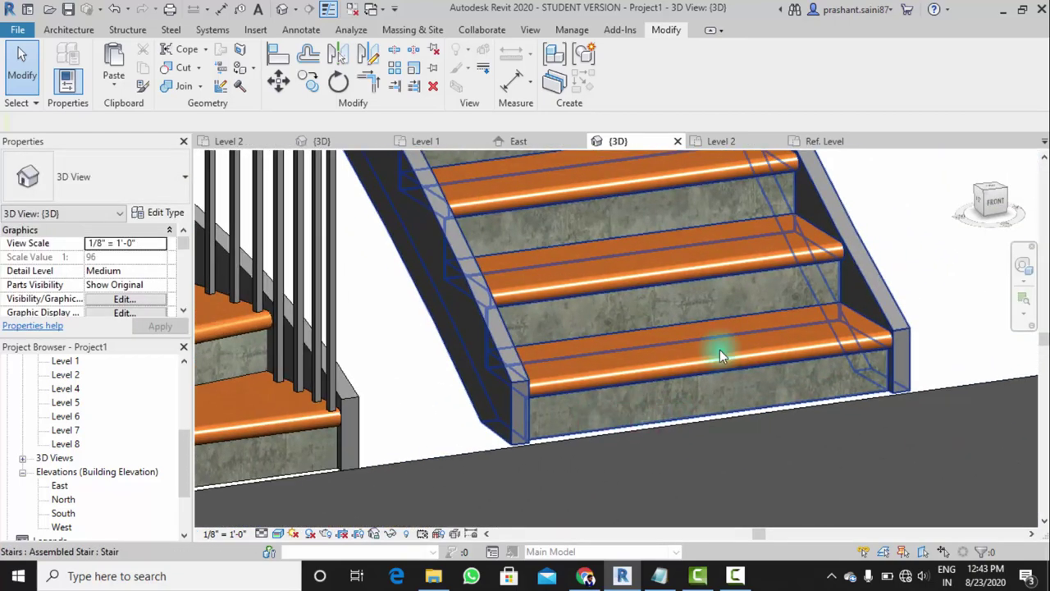
scroll(503, 366, down, 2)
scroll(503, 367, down, 1)
scroll(509, 360, up, 3)
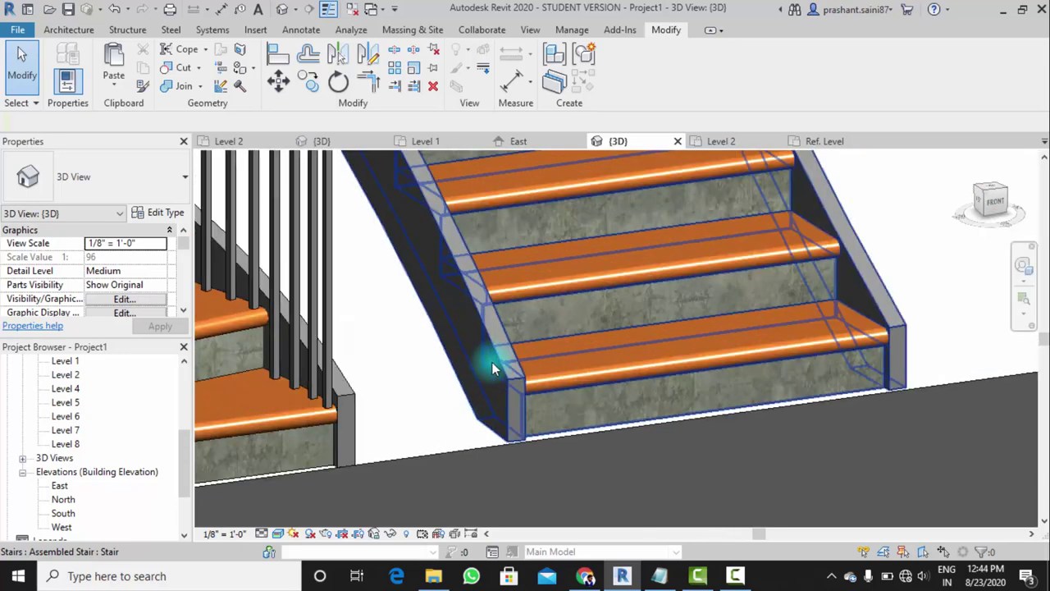
click(493, 364)
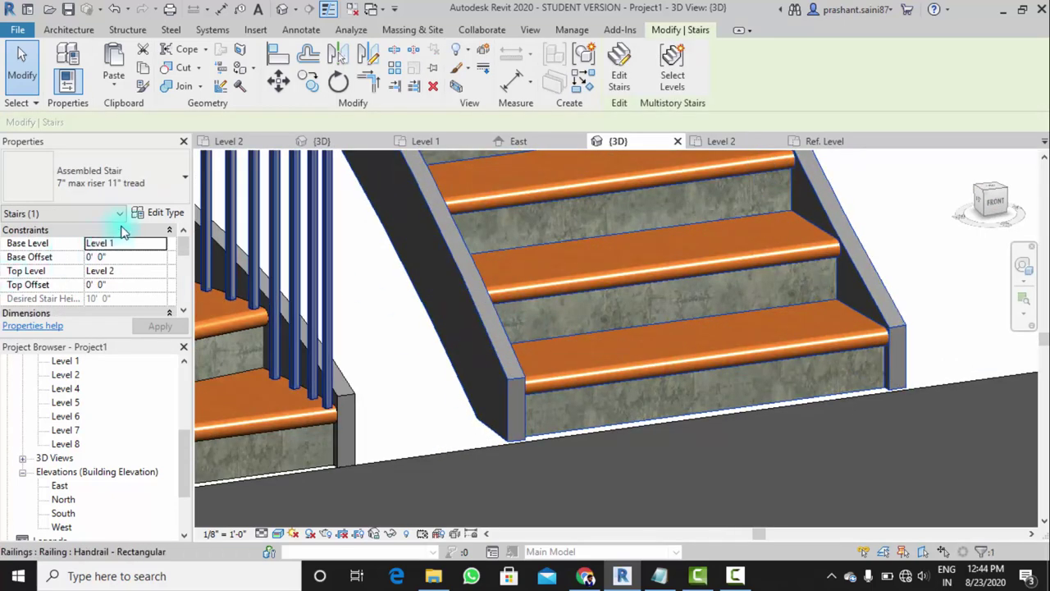
Set the assembled stair type's Left Support to None and confirm
click(152, 214)
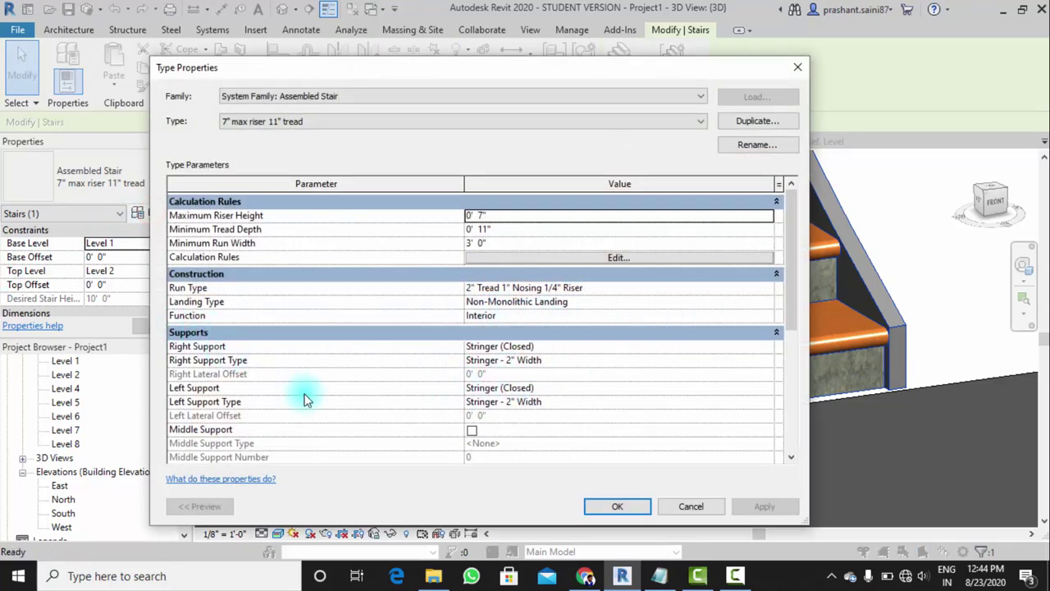
click(626, 388)
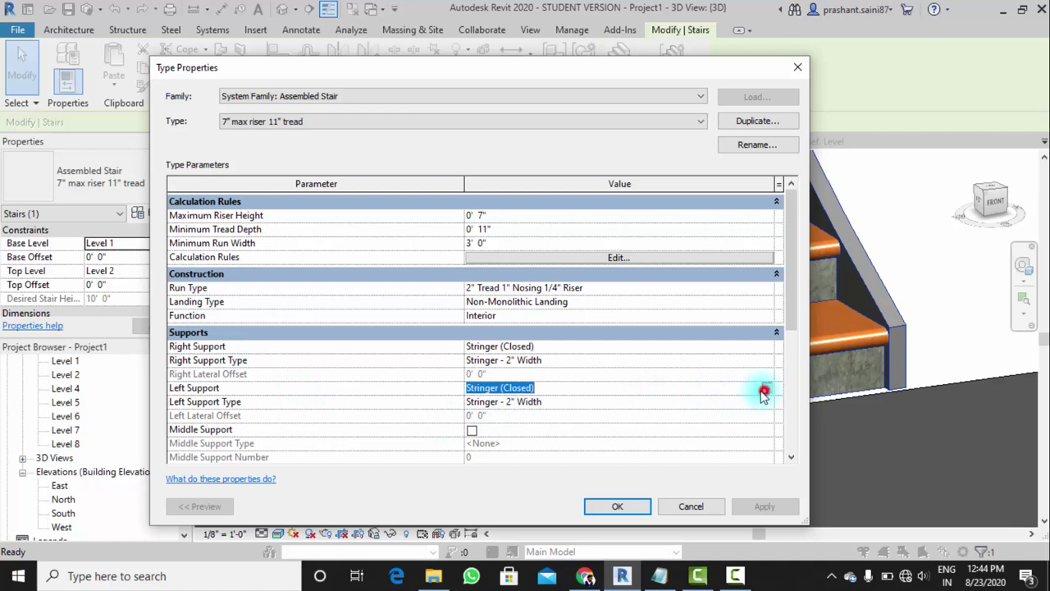
click(765, 388)
click(476, 401)
click(764, 506)
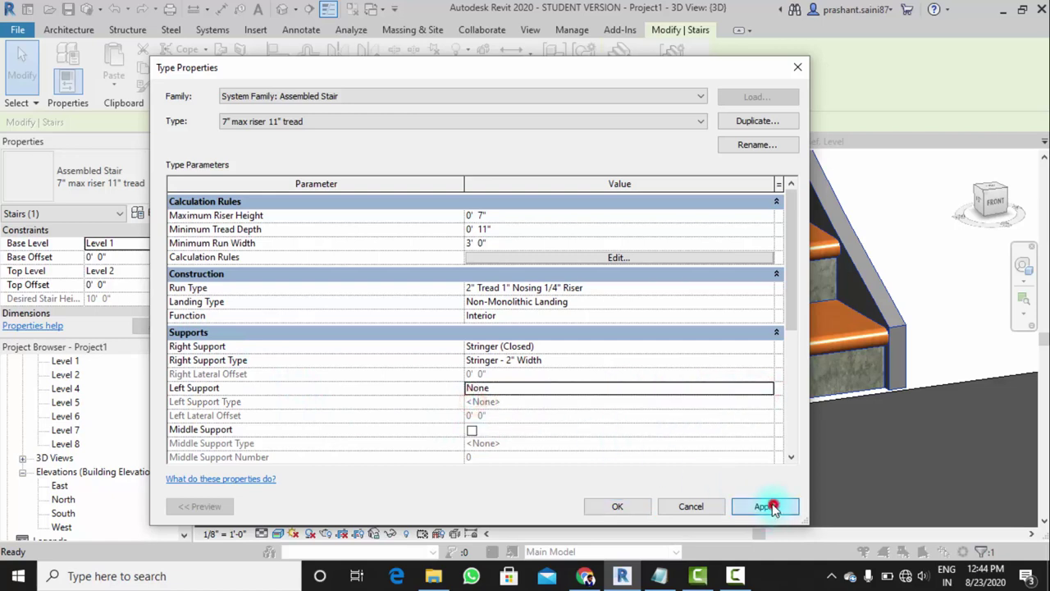
click(597, 73)
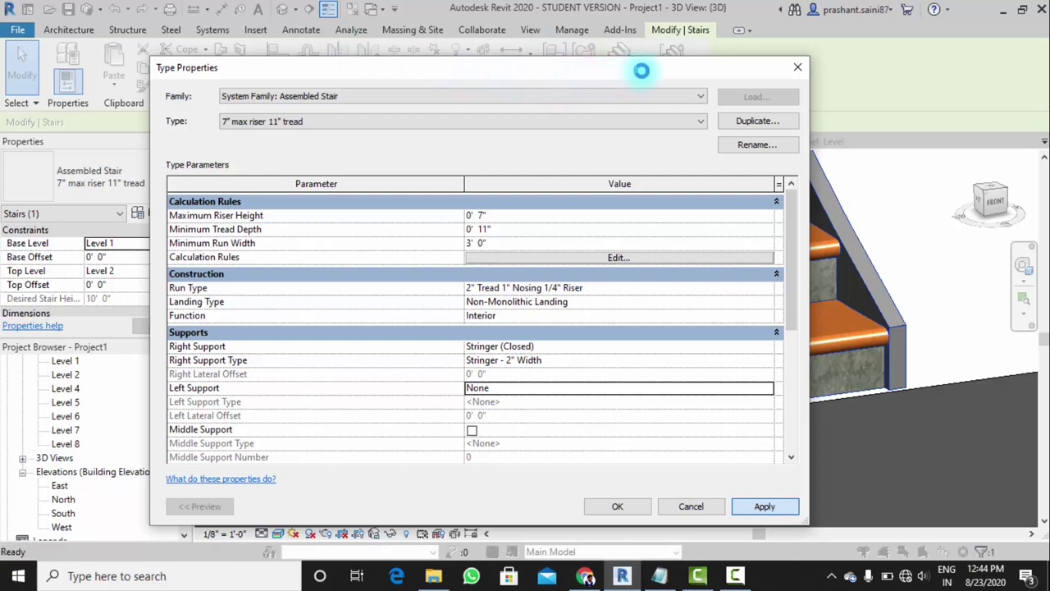
drag(652, 70, 401, 48)
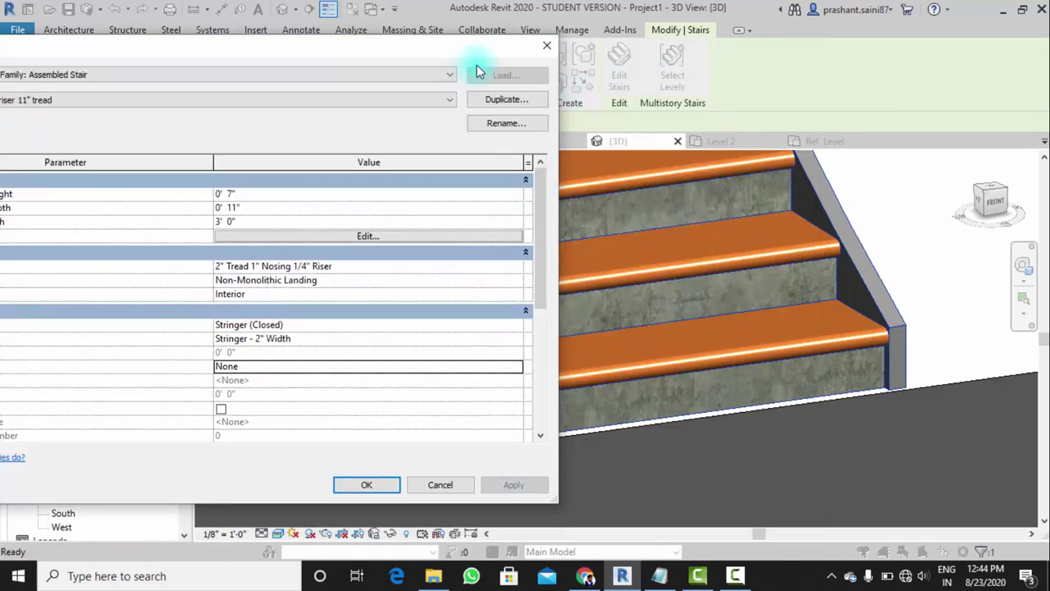
drag(479, 71, 246, 57)
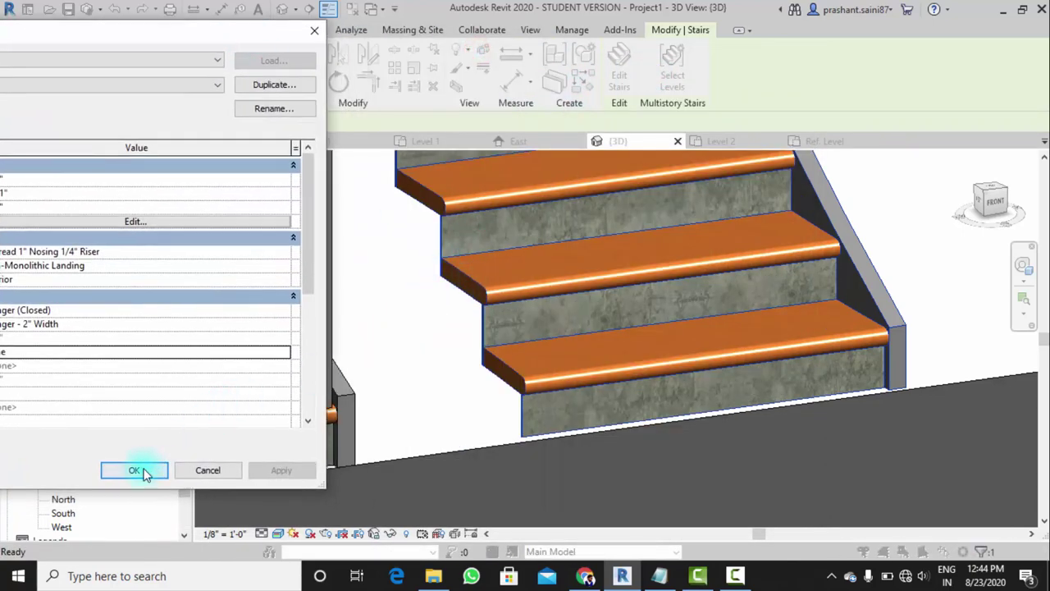
click(135, 470)
scroll(410, 380, down, 2)
scroll(446, 429, down, 2)
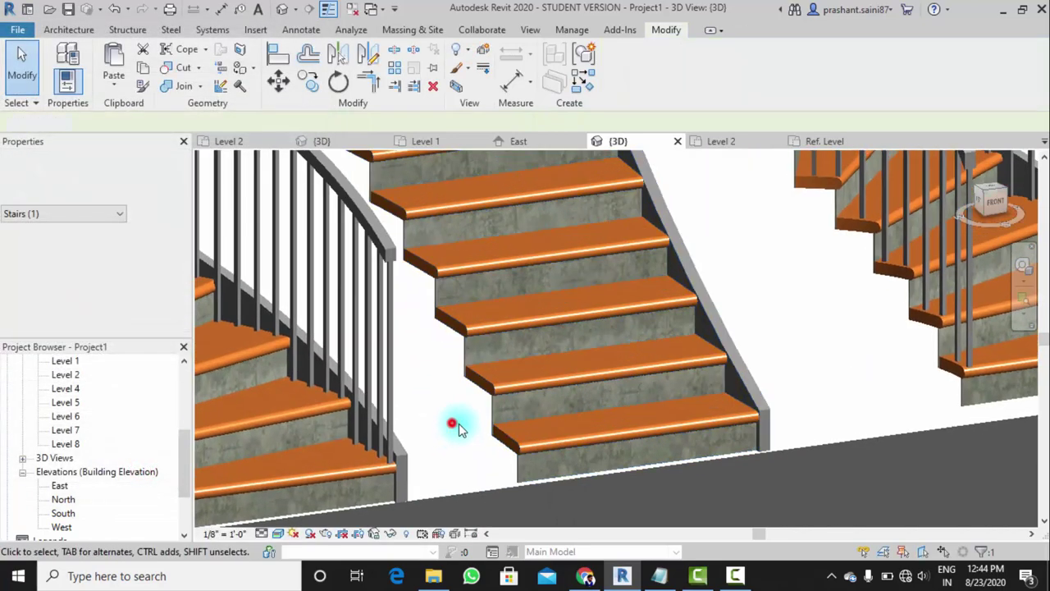
click(452, 424)
scroll(498, 393, up, 3)
scroll(456, 418, up, 2)
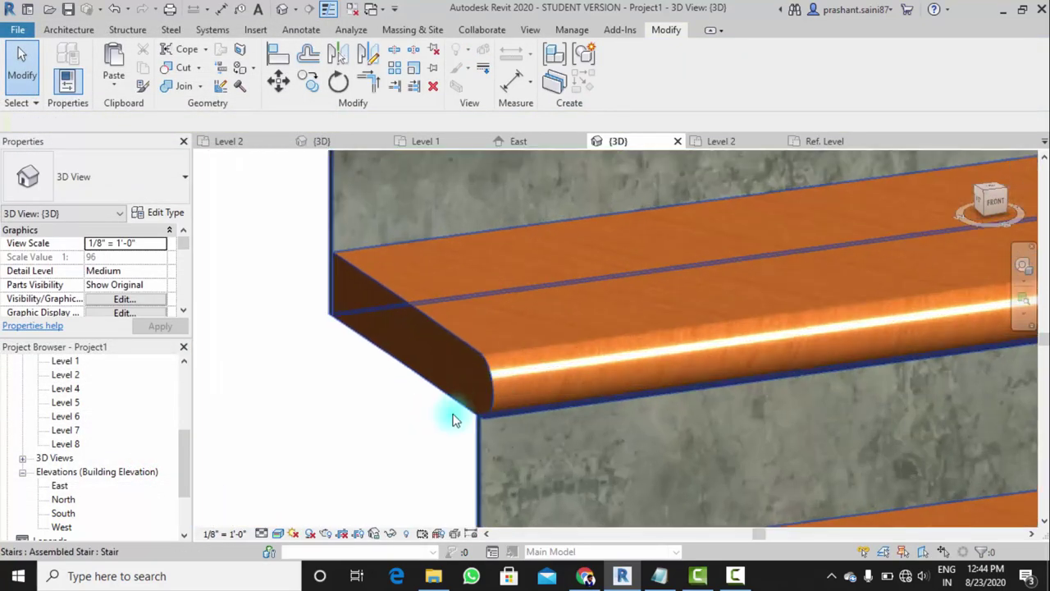
scroll(547, 381, up, 2)
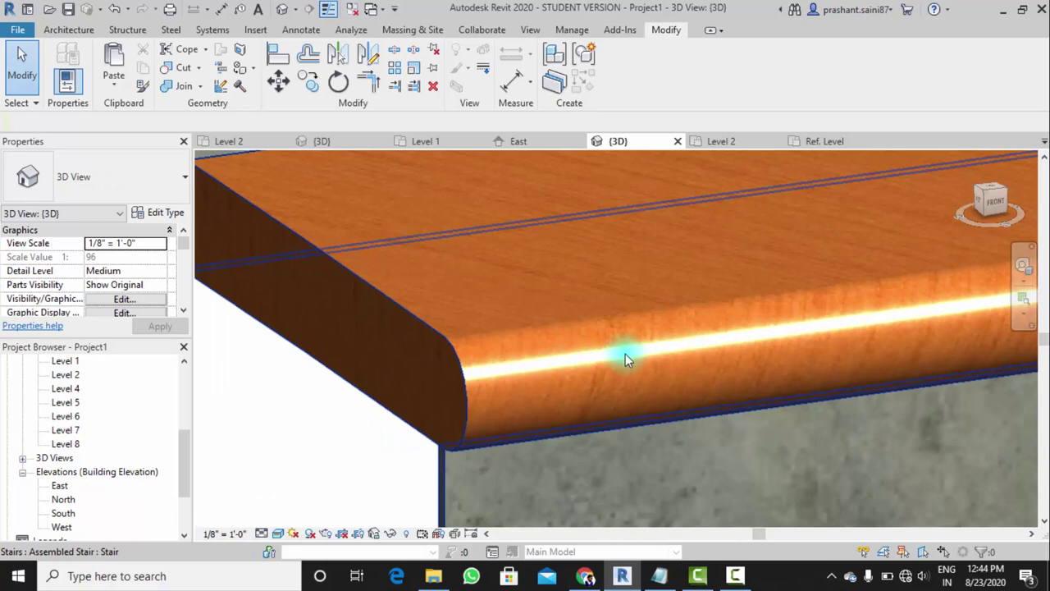
scroll(574, 365, down, 2)
scroll(525, 389, down, 2)
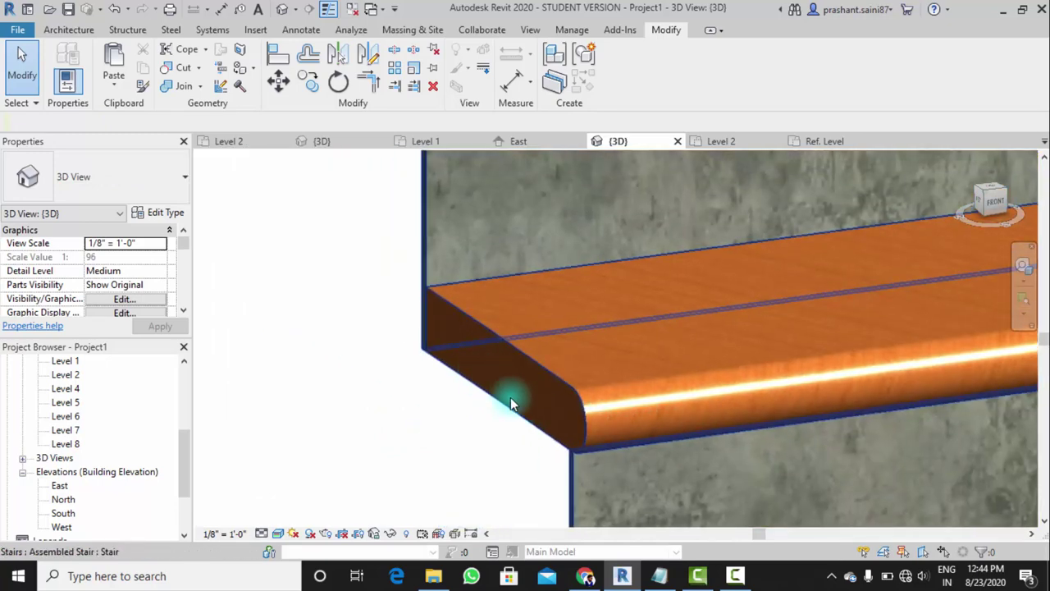
scroll(508, 377, down, 3)
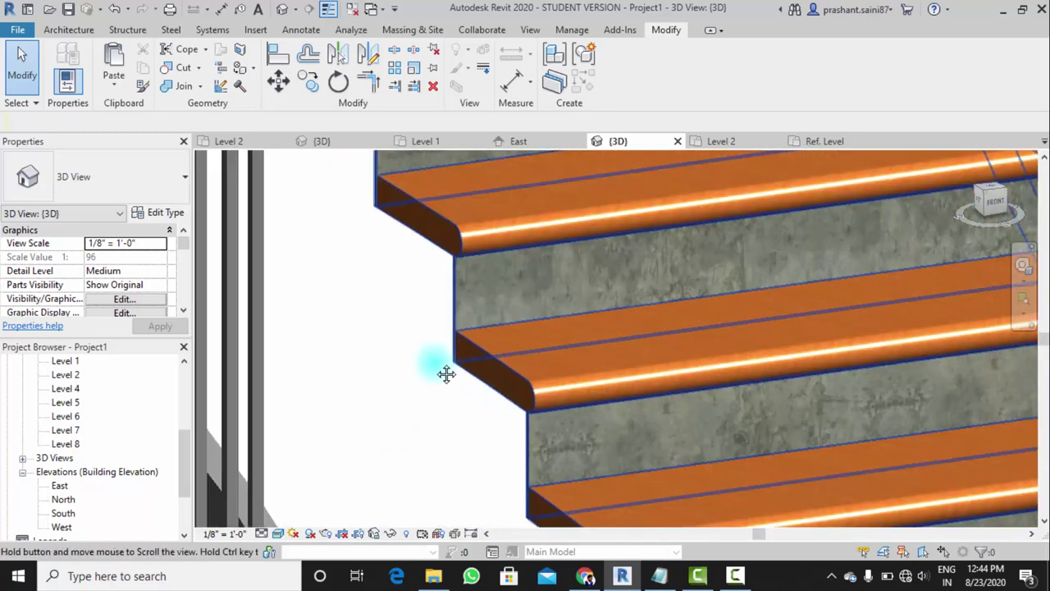
scroll(492, 373, up, 2)
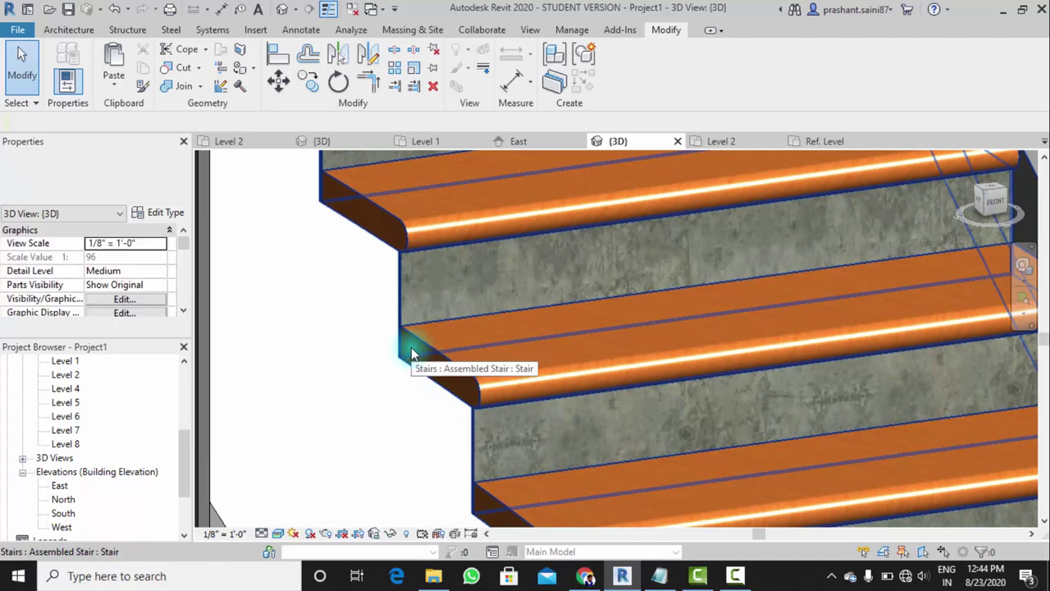
click(488, 385)
Set the run type's Apply Nosing Profile to Front, Left and Right, and apply
click(159, 214)
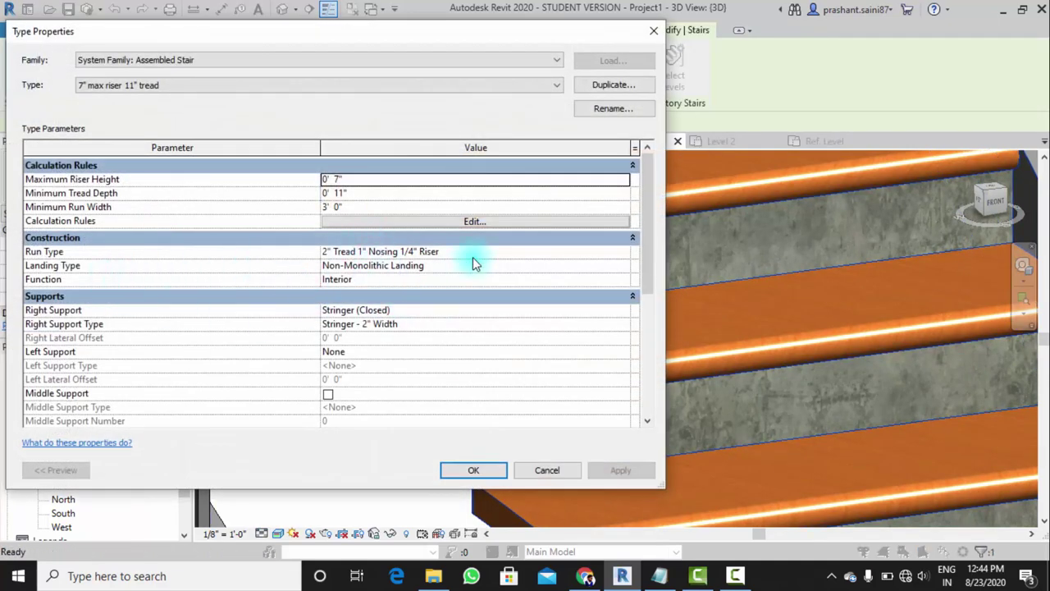
click(580, 253)
click(626, 252)
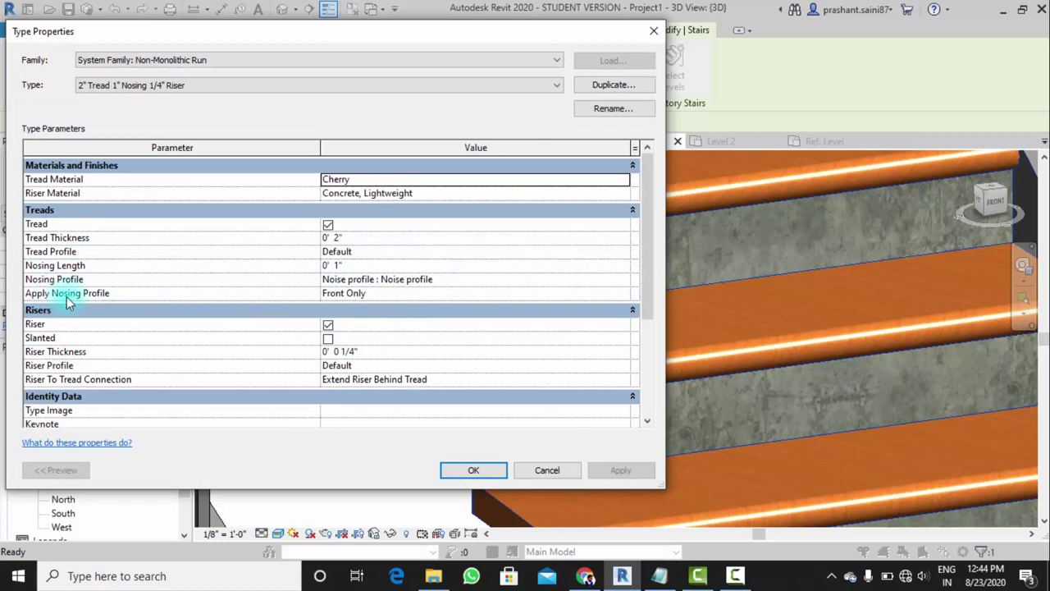
click(434, 293)
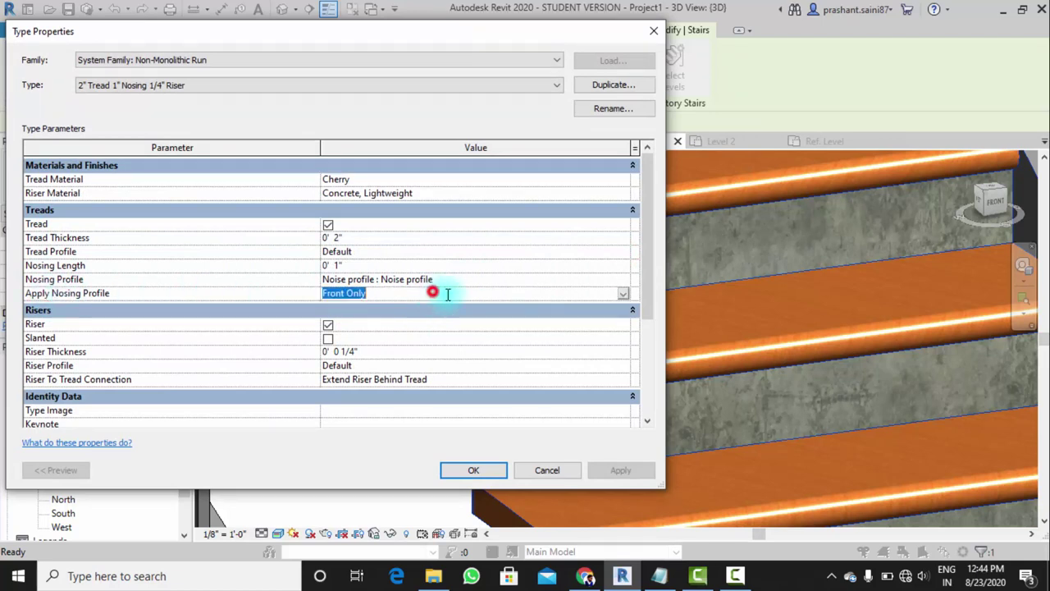
click(625, 293)
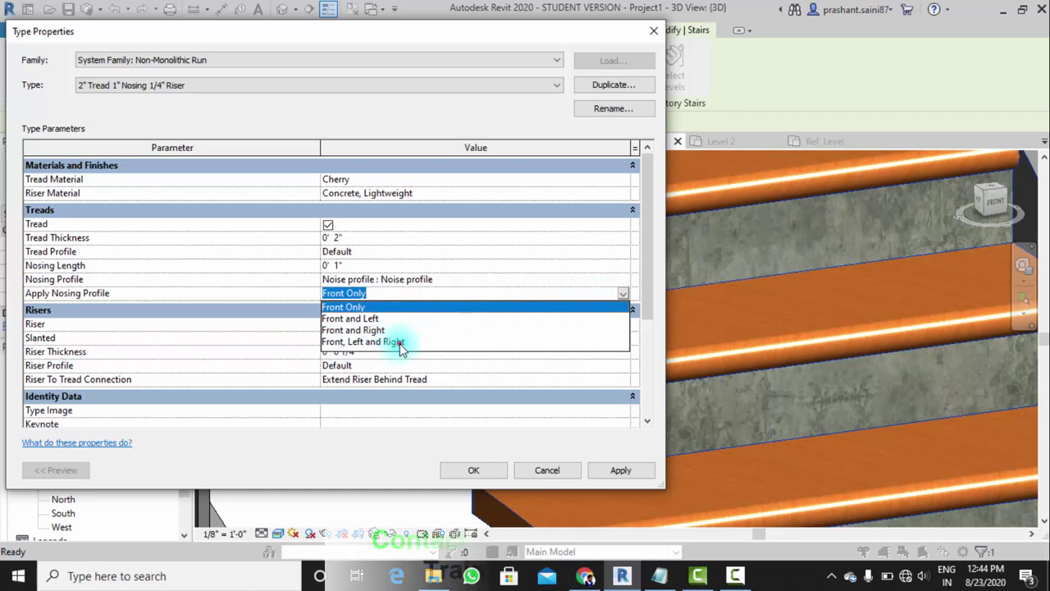
click(400, 343)
click(617, 471)
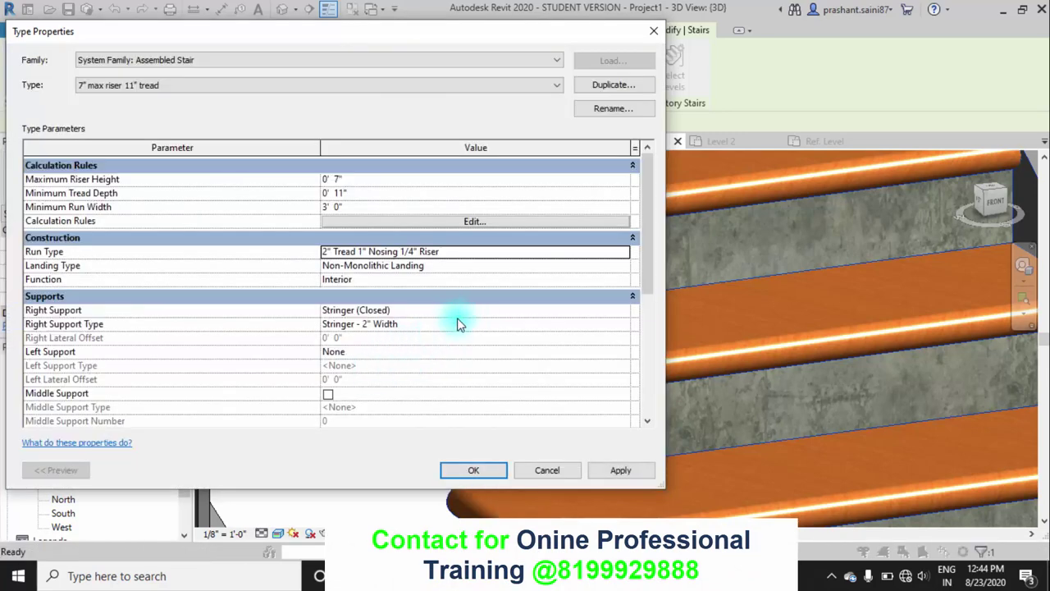
Set the stair type's Right Support to None and confirm
click(475, 310)
click(630, 313)
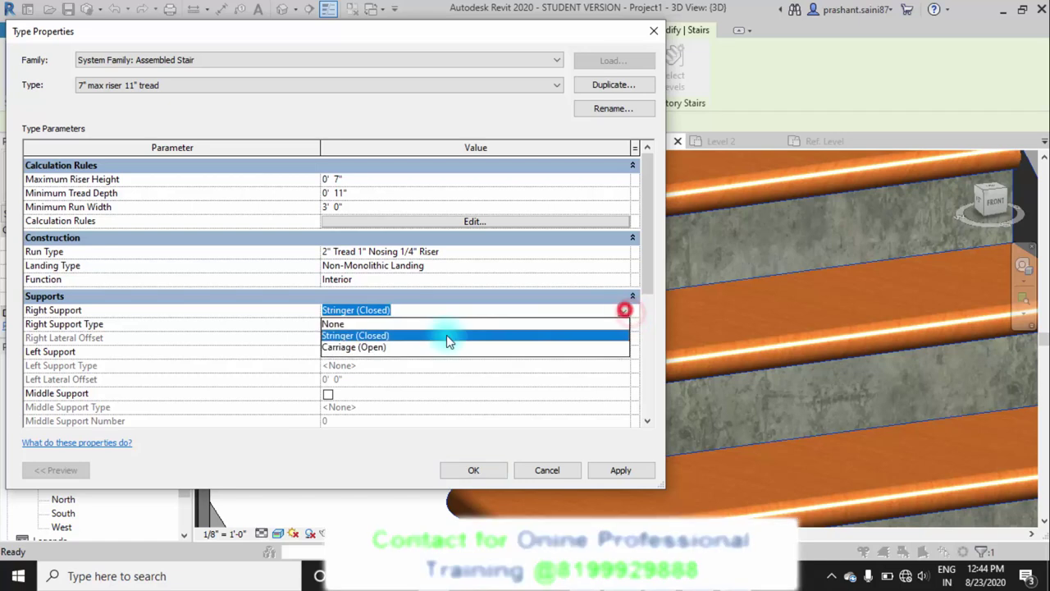
click(338, 322)
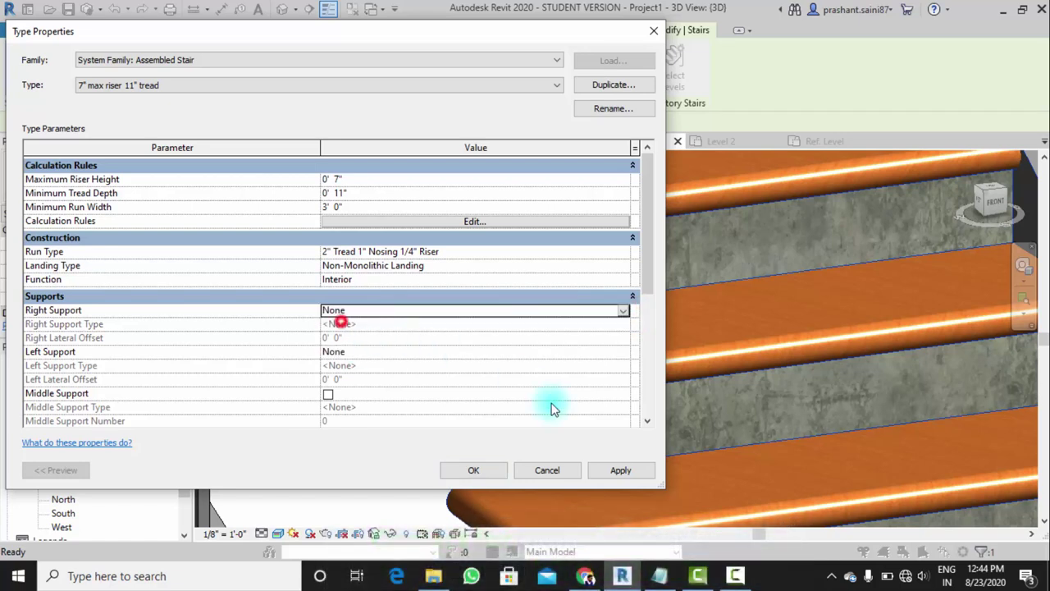
click(472, 468)
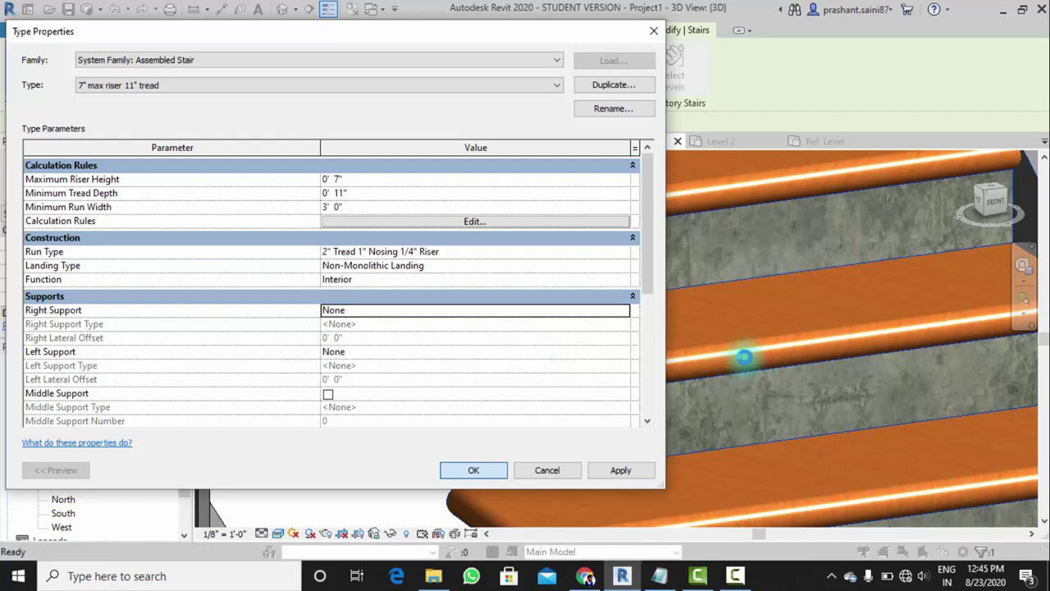
Orbit and zoom the 3D view around the stairs with nothing selected
scroll(417, 387, down, 2)
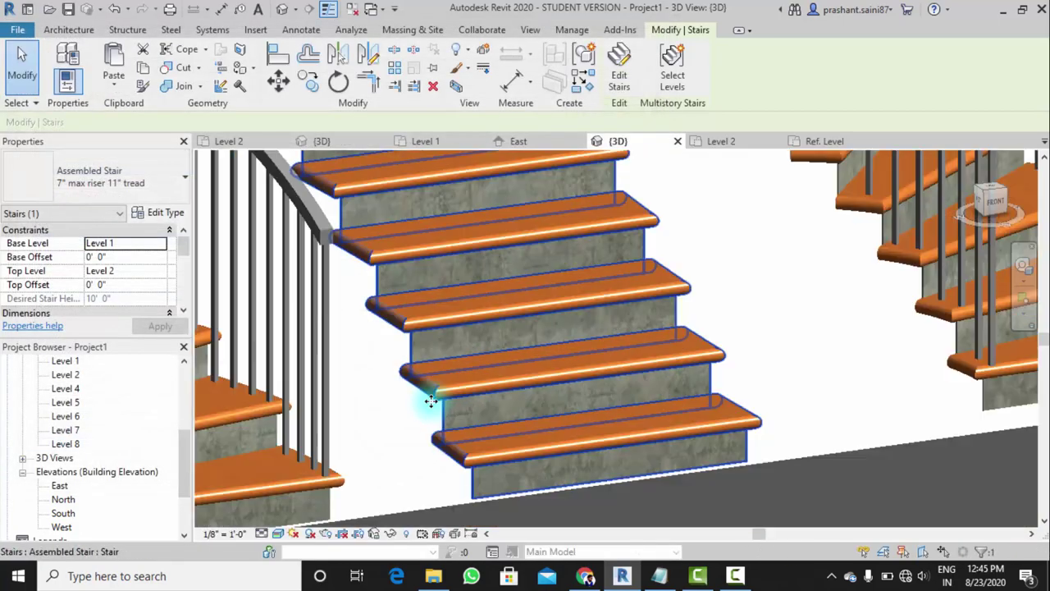
scroll(589, 426, down, 2)
shift+middle_drag(589, 425, 434, 418)
click(375, 420)
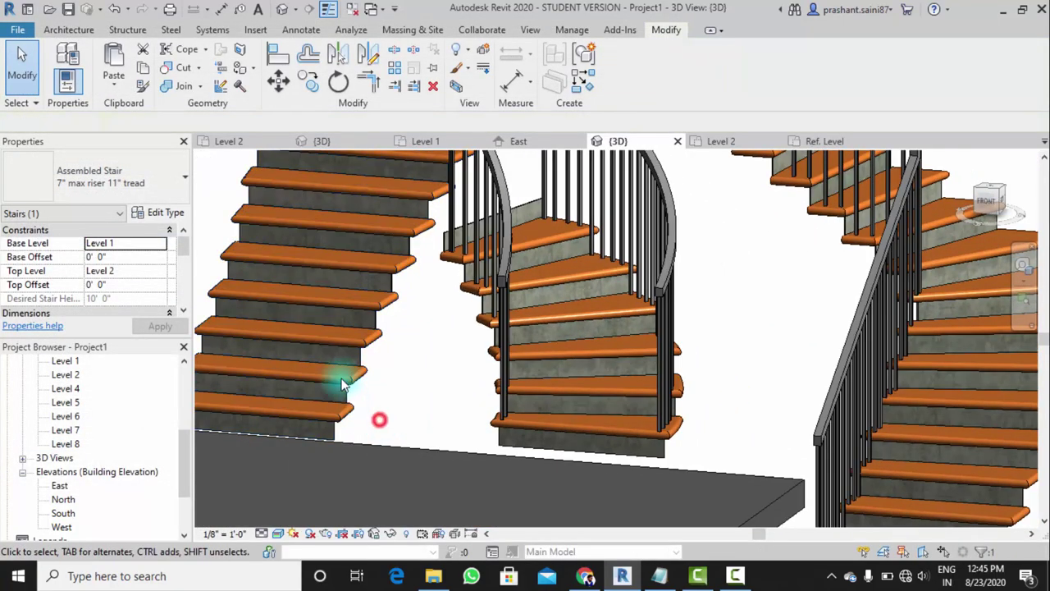
scroll(351, 372, up, 3)
scroll(369, 394, up, 2)
scroll(525, 399, down, 5)
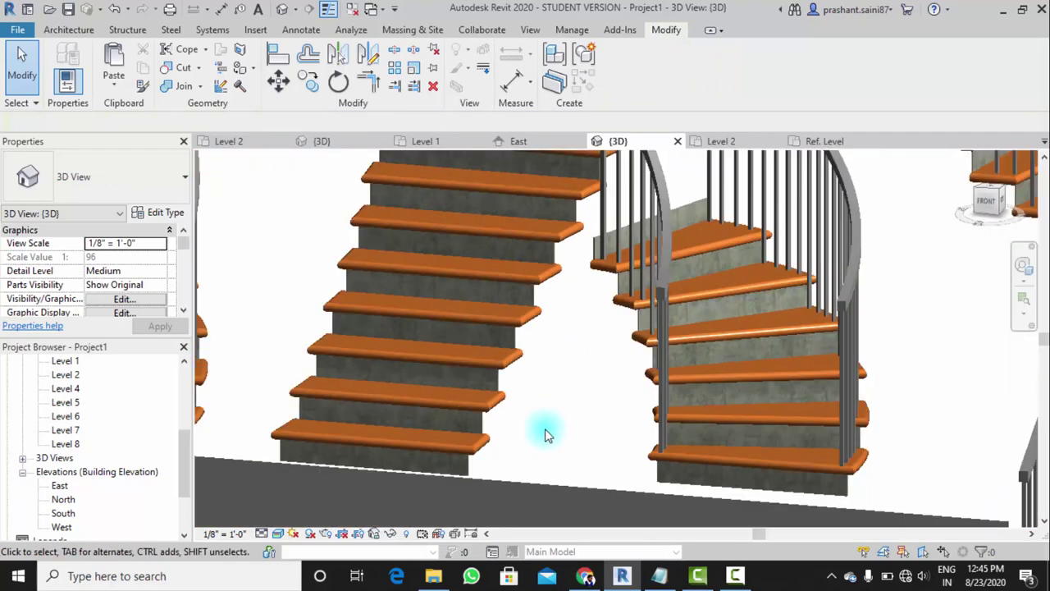
scroll(538, 435, down, 2)
scroll(591, 418, down, 3)
Orbit to face the centre stair, select it, and view the stair group from above
mouse_move(663, 399)
shift+middle_down()
mouse_move(779, 410)
mouse_move(532, 343)
shift+middle_up()
scroll(532, 343, up, 3)
scroll(545, 327, up, 2)
scroll(548, 325, up, 2)
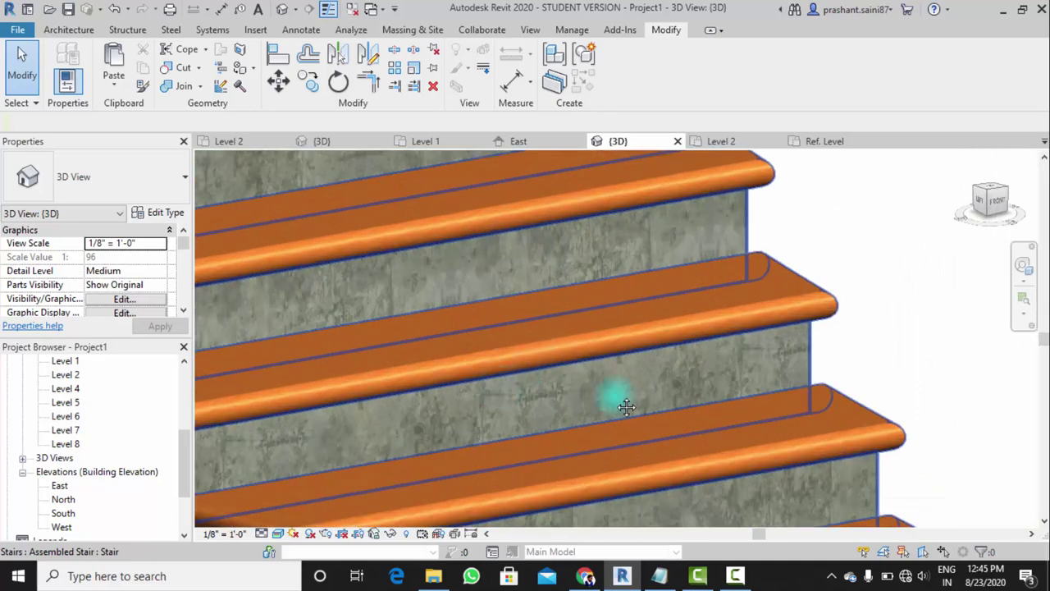
scroll(516, 404, up, 1)
scroll(474, 406, down, 3)
scroll(692, 438, down, 2)
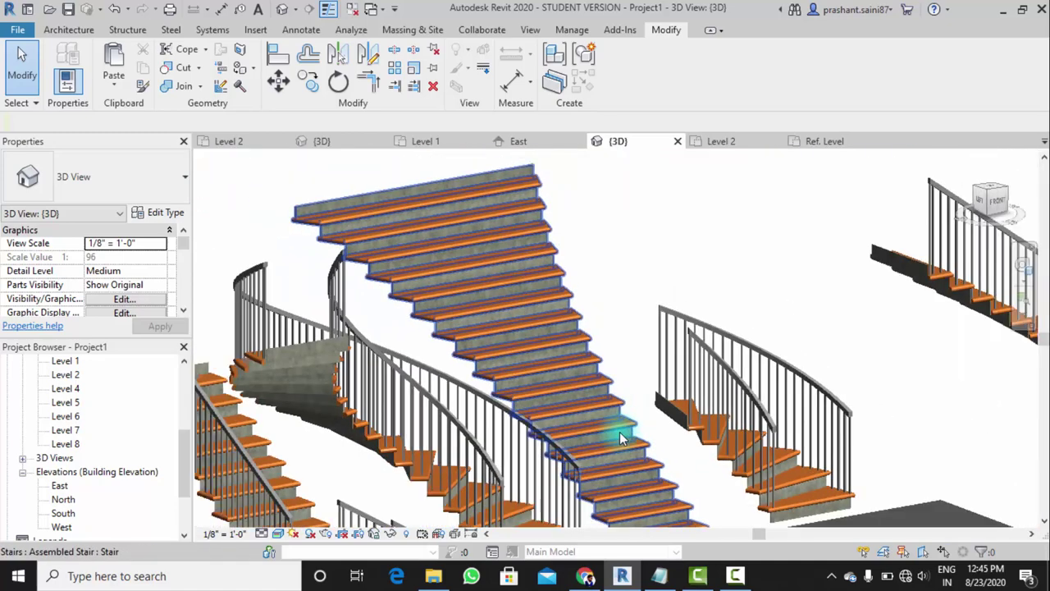
shift+middle_drag(620, 432, 574, 426)
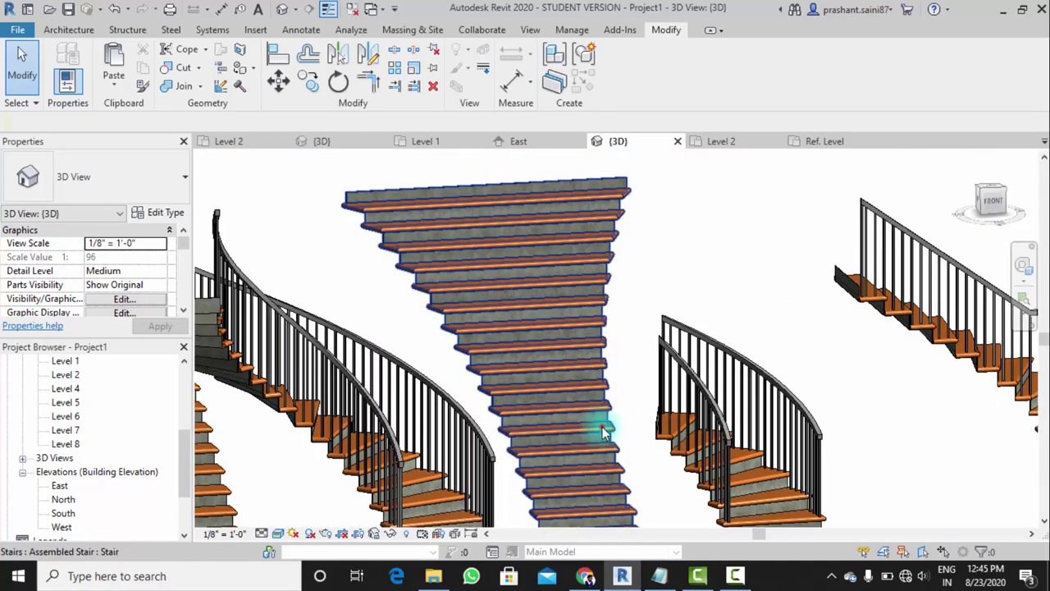
click(602, 427)
shift+middle_drag(549, 369, 515, 399)
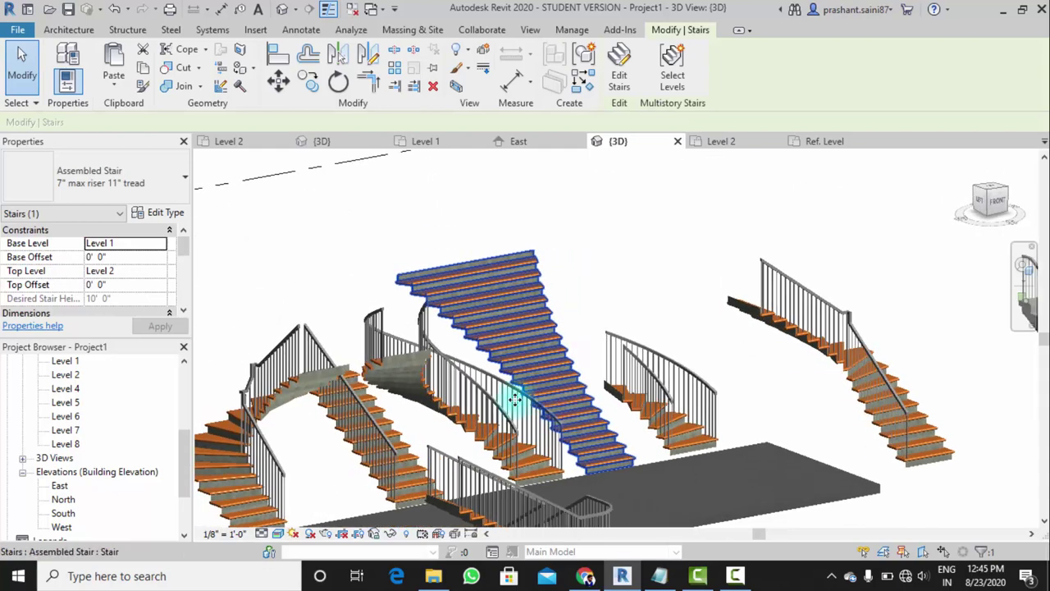
Uncheck Riser in the 2" Tread 1" Nosing 1/4" Riser run type, apply, and close both dialogs
click(164, 212)
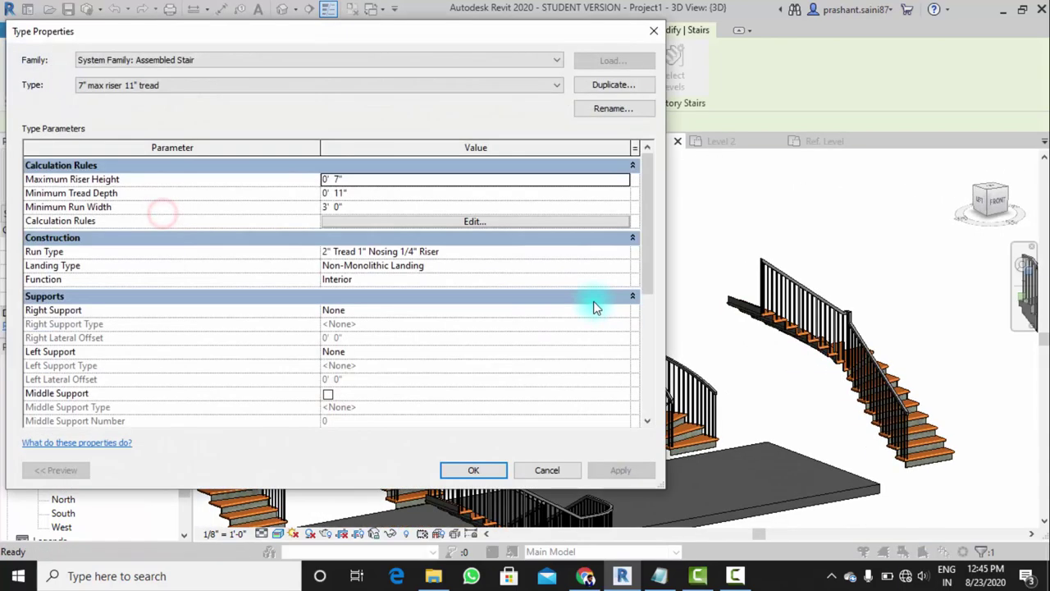
click(491, 255)
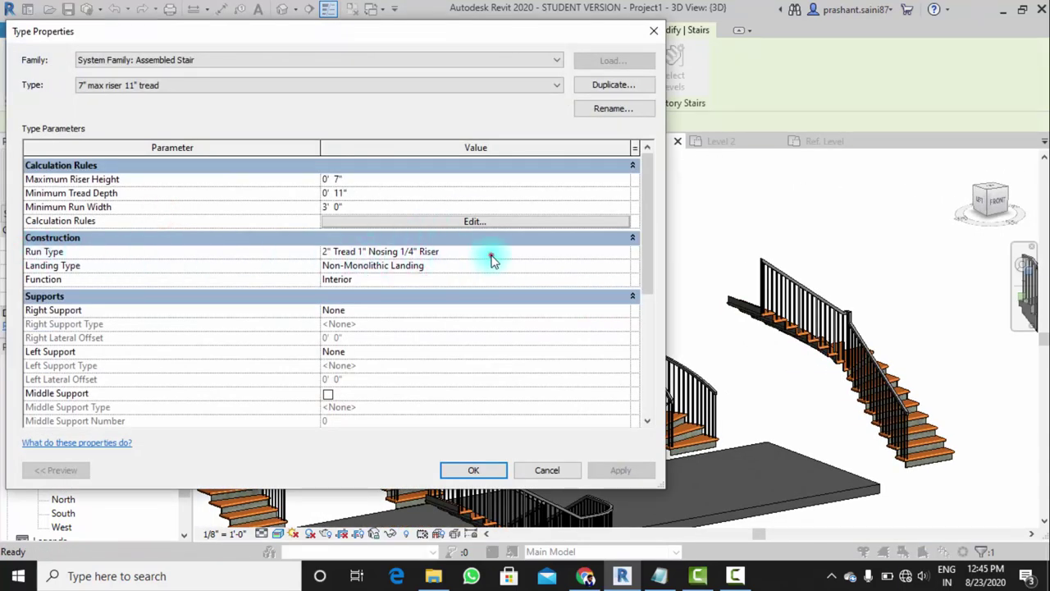
click(624, 254)
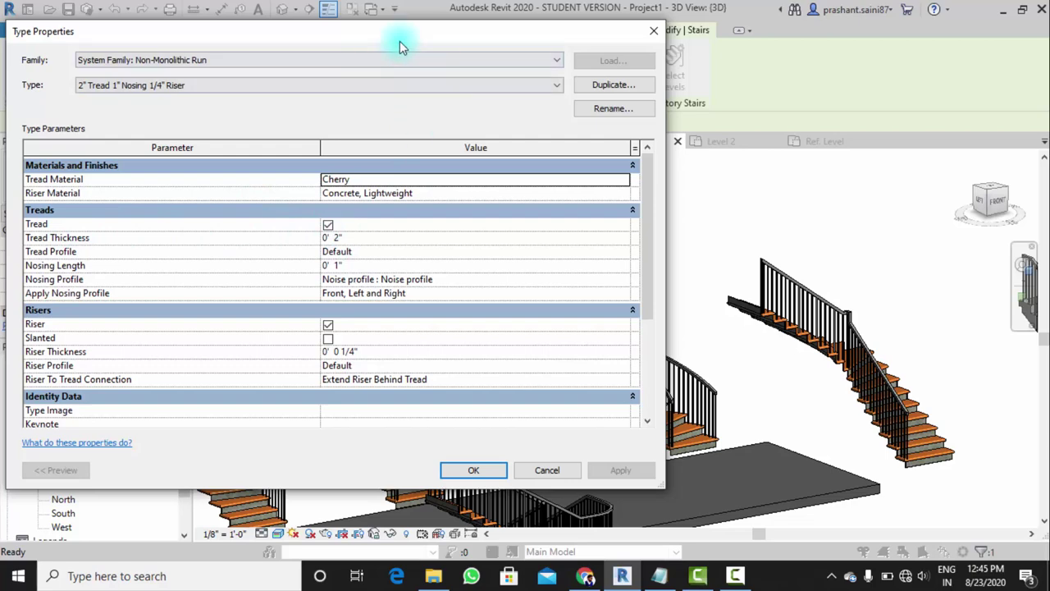
mouse_move(399, 41)
mouse_down()
mouse_move(936, 275)
mouse_move(344, 320)
mouse_move(242, 160)
mouse_up()
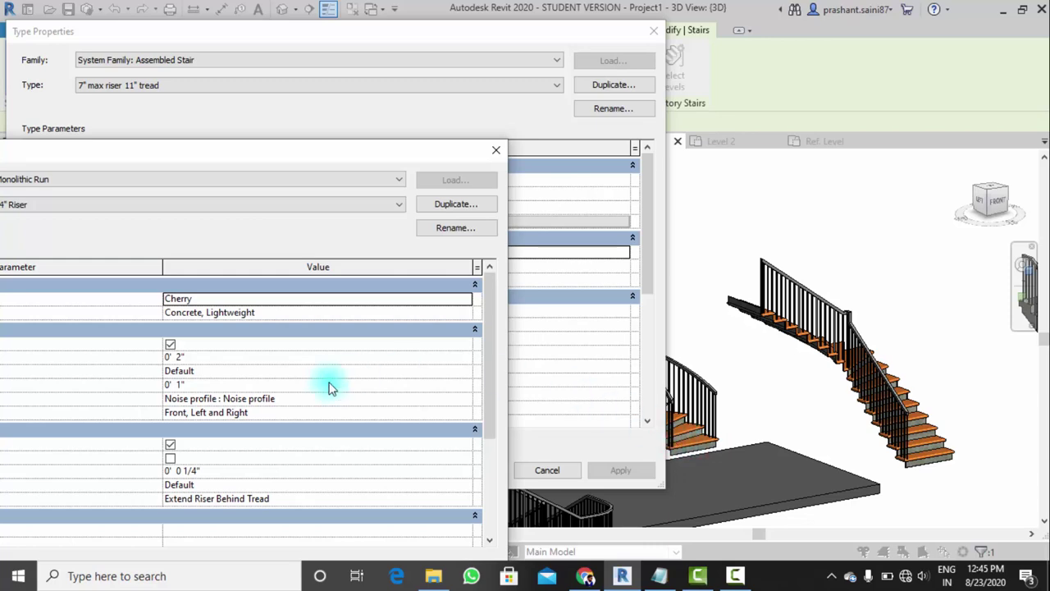
mouse_move(226, 170)
mouse_down()
mouse_move(328, 135)
mouse_move(432, 57)
mouse_move(450, 61)
mouse_up()
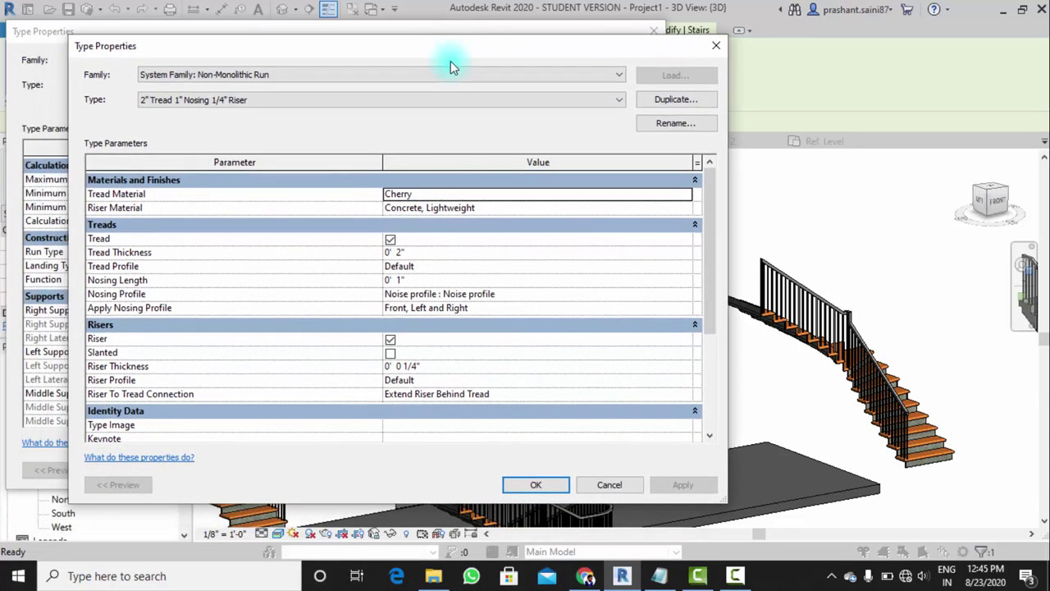
click(391, 340)
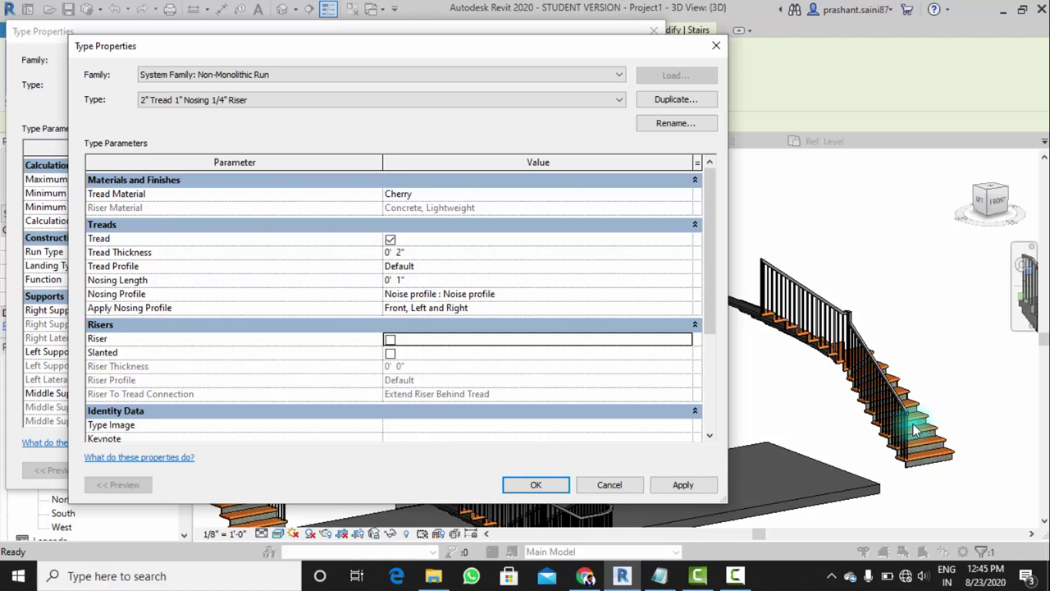
click(682, 484)
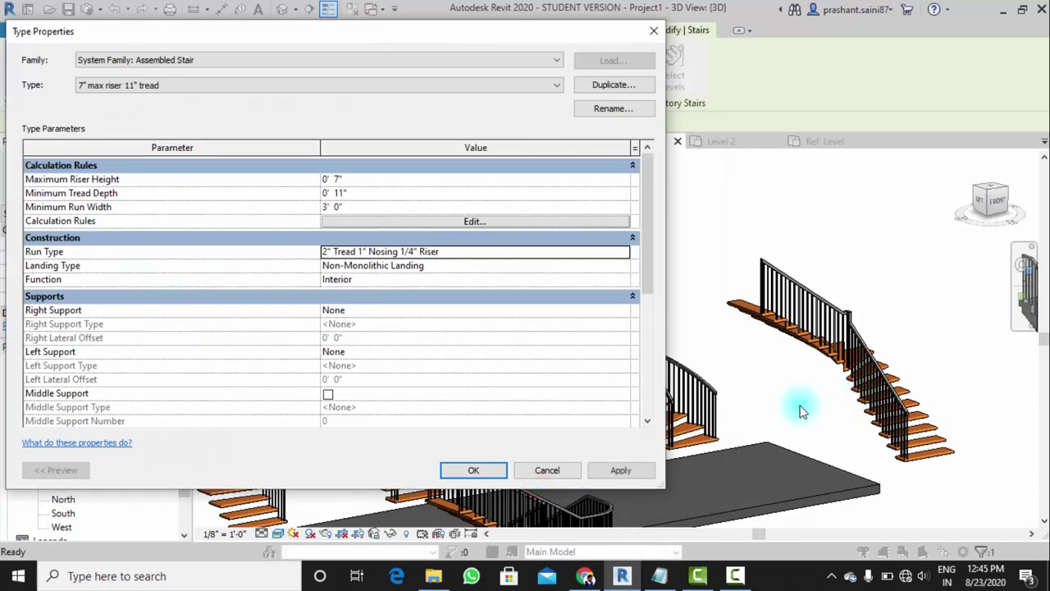
click(501, 467)
click(622, 276)
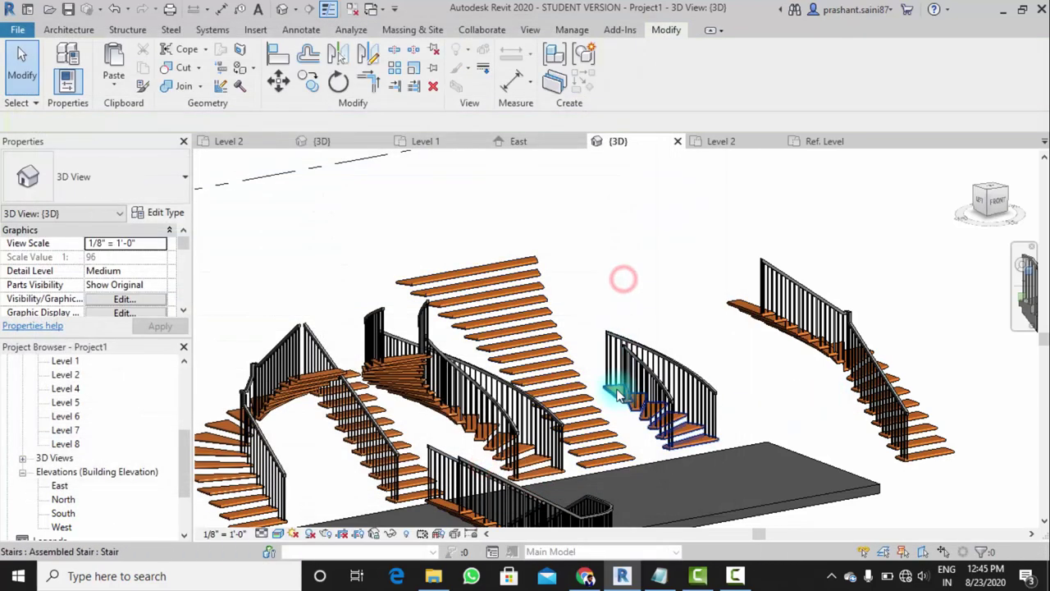
mouse_move(621, 282)
shift+middle_down()
mouse_move(656, 422)
mouse_move(557, 438)
mouse_move(667, 450)
mouse_move(460, 380)
mouse_move(480, 234)
mouse_move(481, 286)
shift+middle_up()
scroll(557, 438, up, 3)
scroll(558, 444, up, 3)
scroll(499, 352, down, 3)
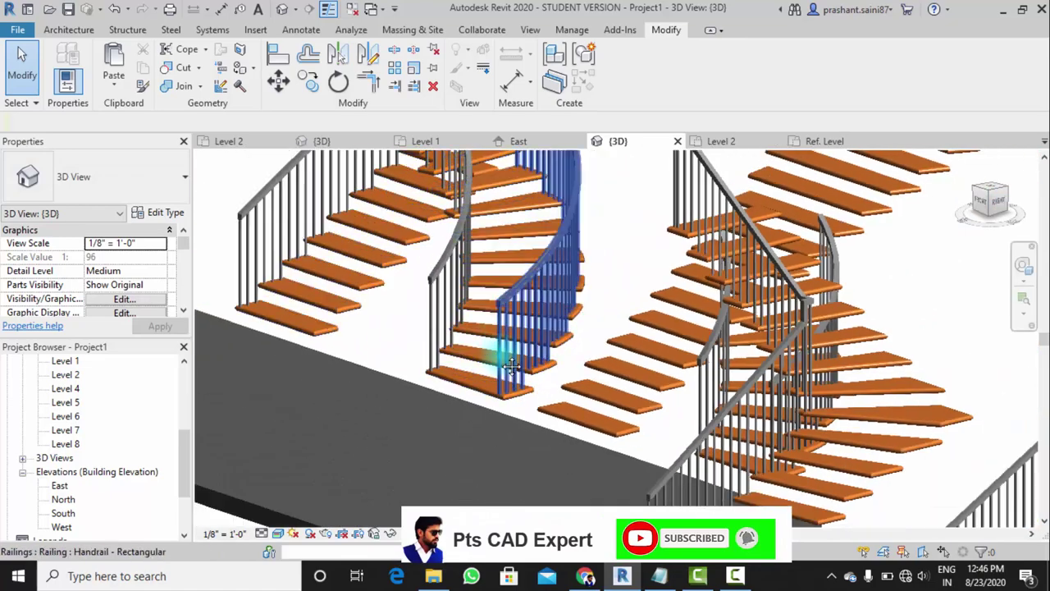
scroll(528, 430, up, 2)
shift+middle_drag(528, 429, 492, 417)
scroll(462, 356, down, 2)
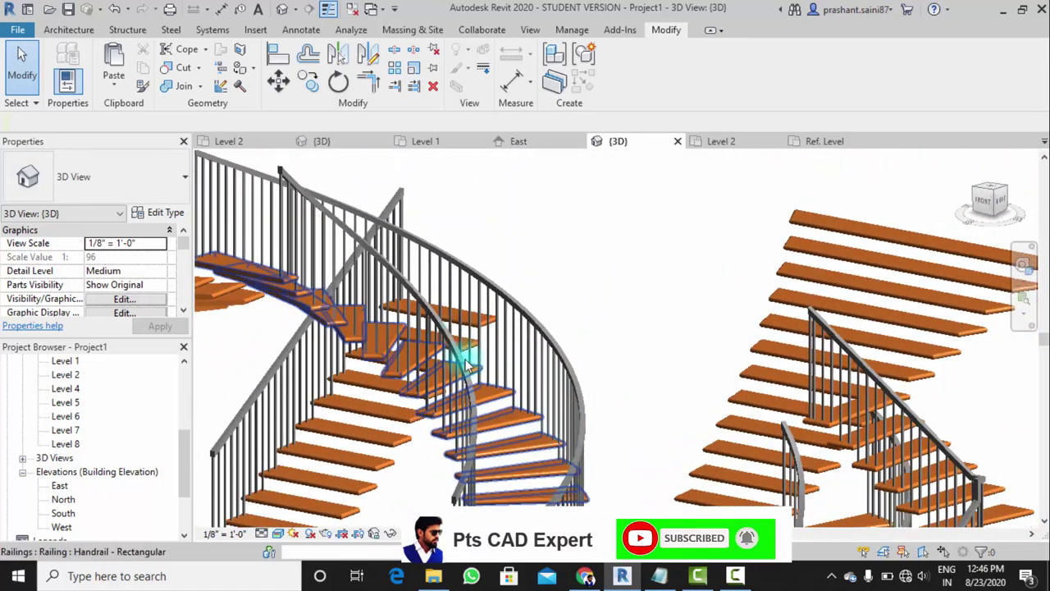
scroll(410, 403, down, 3)
mouse_move(410, 403)
shift+middle_down()
mouse_move(492, 398)
mouse_move(399, 375)
mouse_move(598, 270)
mouse_move(470, 285)
mouse_move(481, 347)
shift+middle_up()
scroll(469, 284, up, 3)
scroll(481, 347, down, 2)
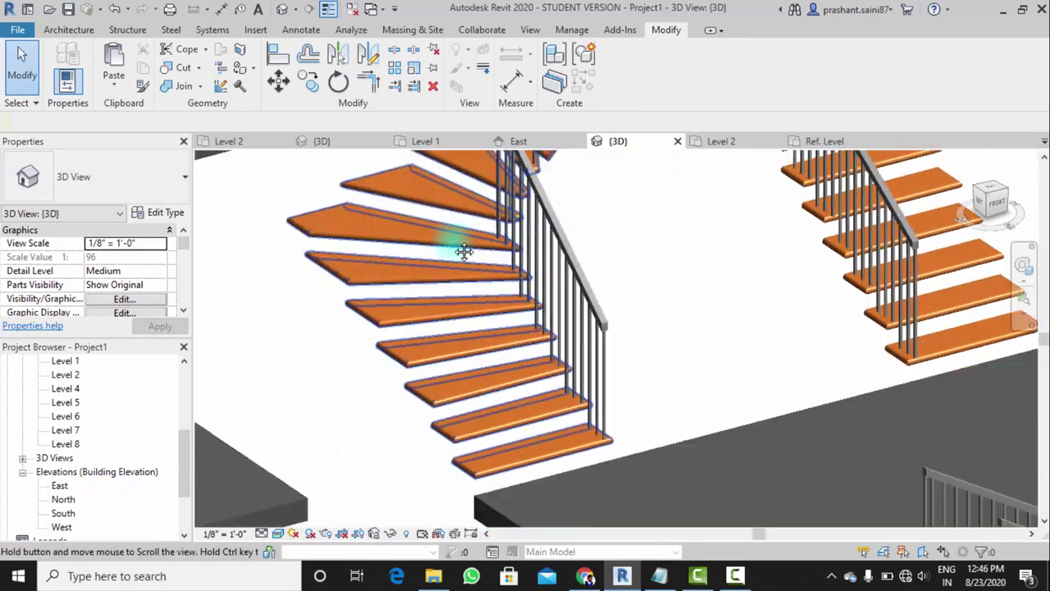
scroll(462, 242, down, 2)
mouse_move(462, 299)
shift+middle_down()
mouse_move(520, 265)
mouse_move(444, 413)
mouse_move(703, 382)
mouse_move(575, 328)
mouse_move(598, 335)
mouse_move(572, 375)
mouse_move(579, 344)
mouse_move(591, 368)
mouse_move(616, 365)
shift+middle_up()
scroll(642, 322, up, 3)
Re-check Riser in the curved stair's 2" Tread 1" Nosing 1/4" Riser run type
click(616, 365)
click(456, 295)
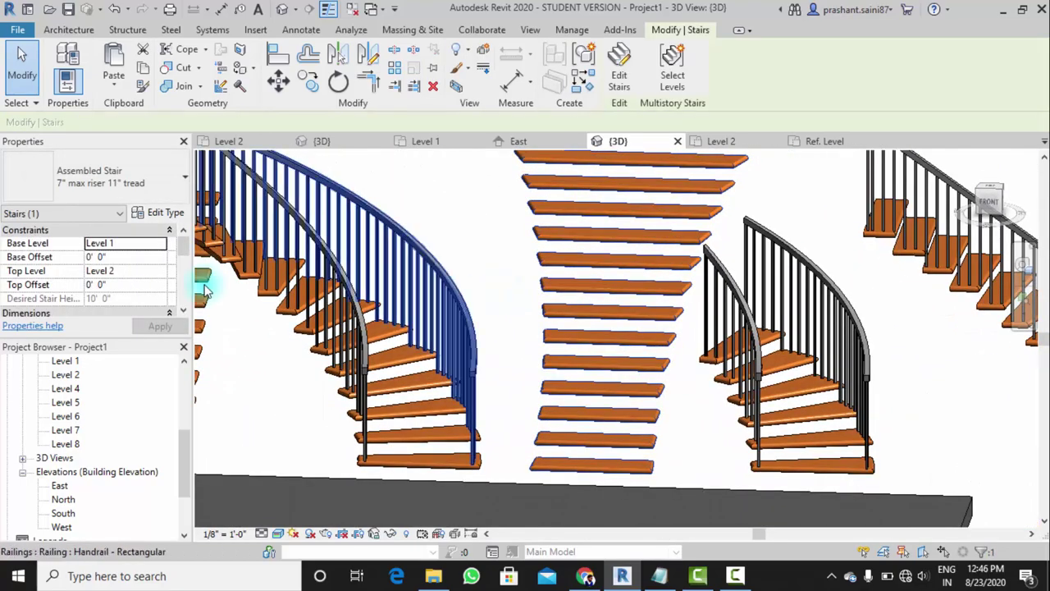
click(175, 213)
click(638, 267)
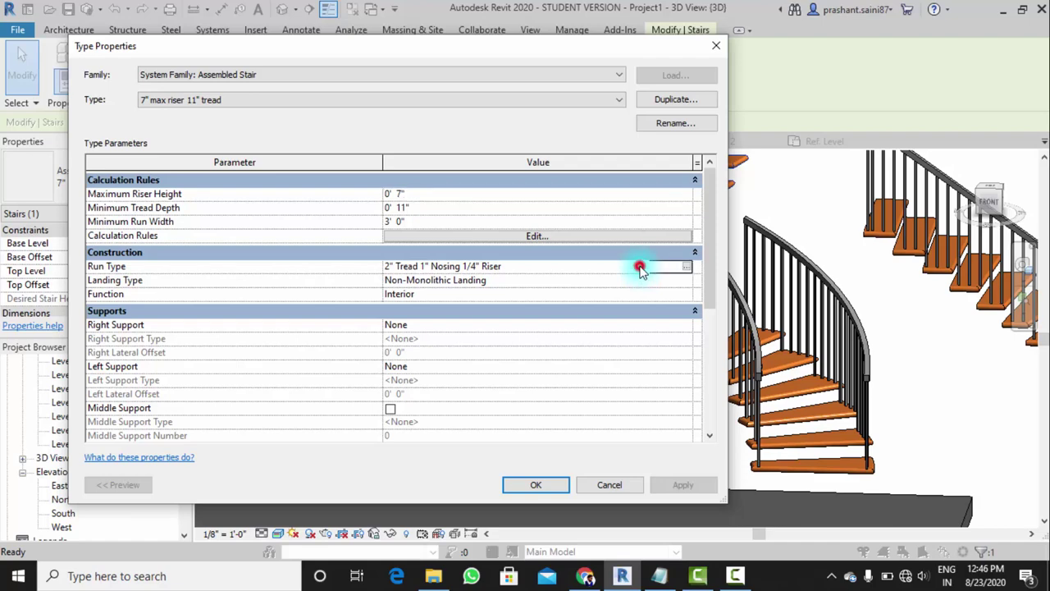
click(686, 267)
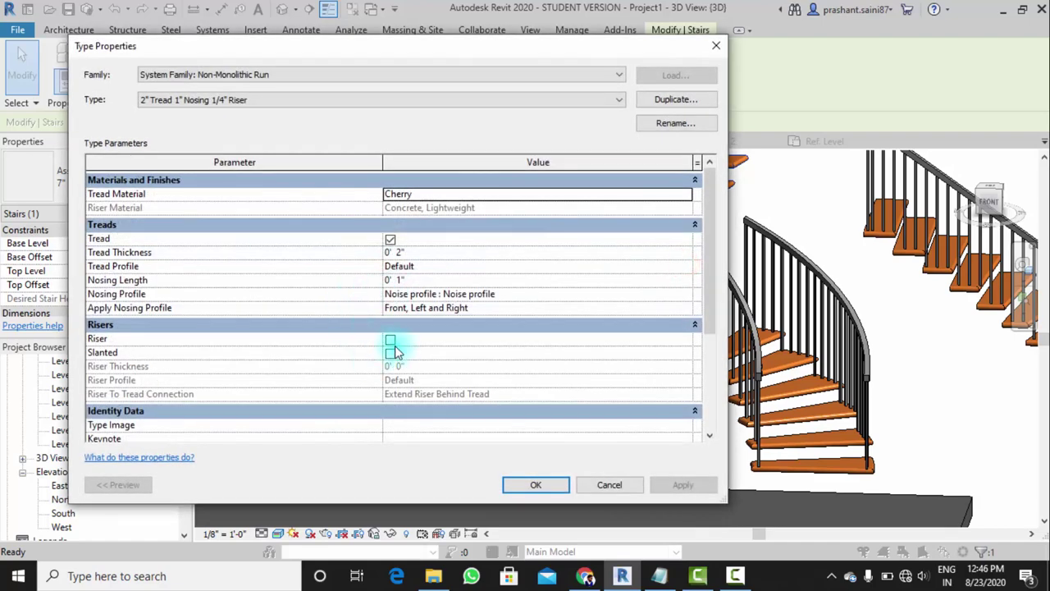
click(390, 343)
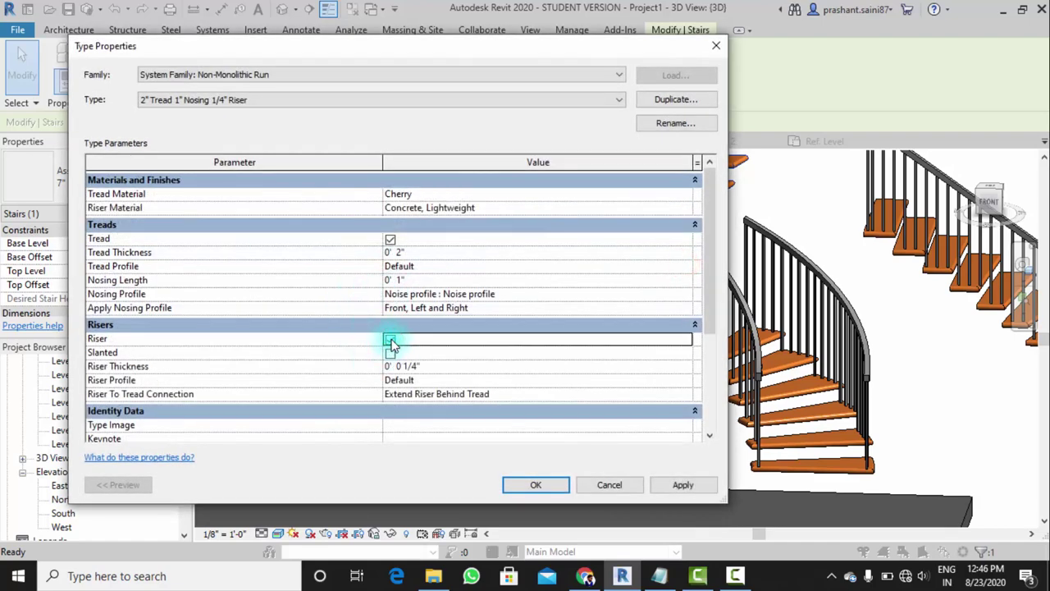
click(419, 381)
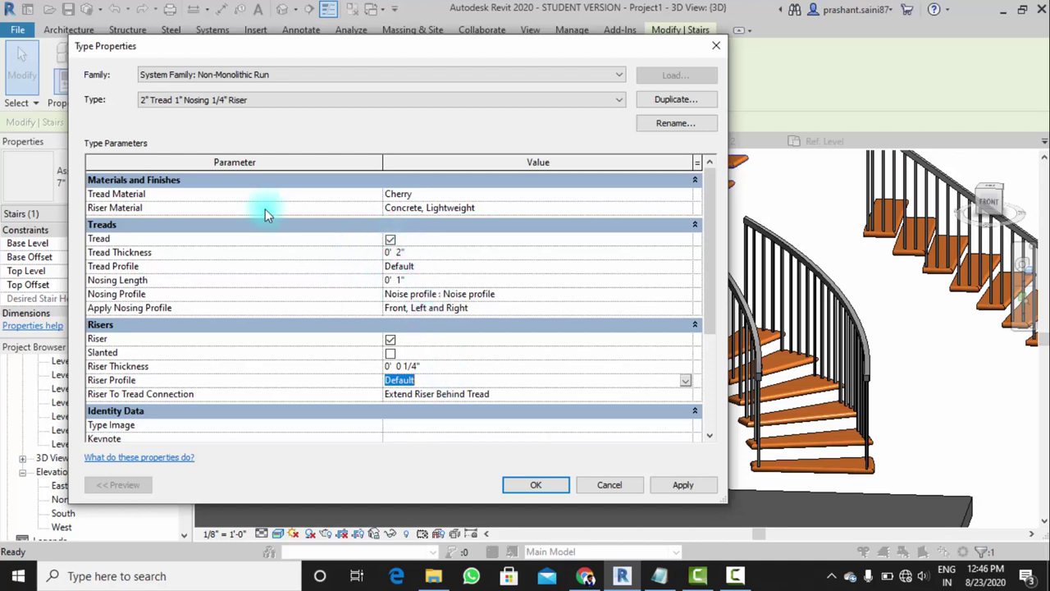
click(541, 484)
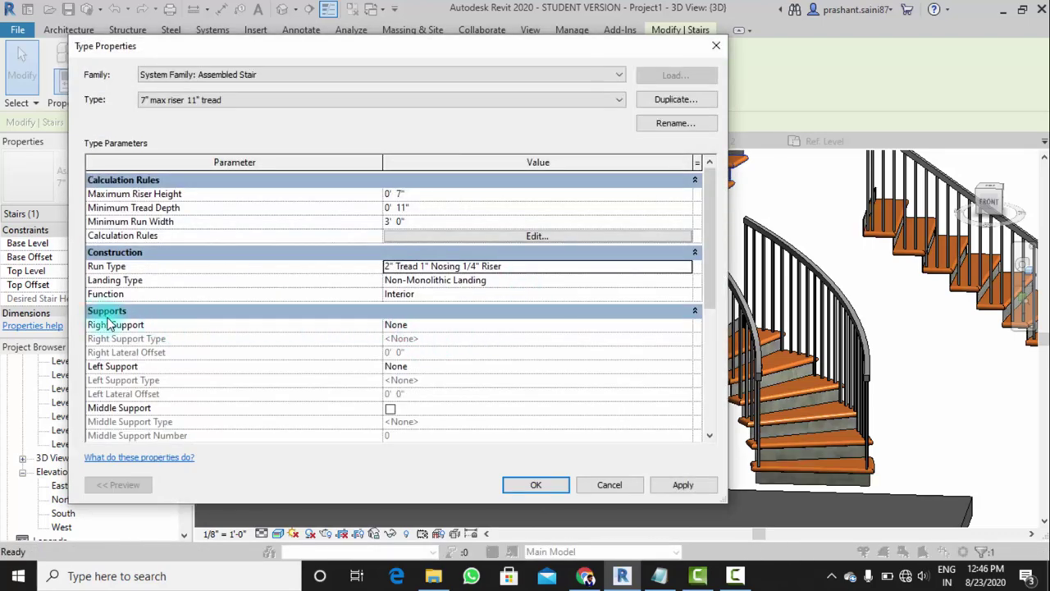
Set both Right Support and Left Support to Stringer (Closed) and apply
drag(488, 45, 326, 23)
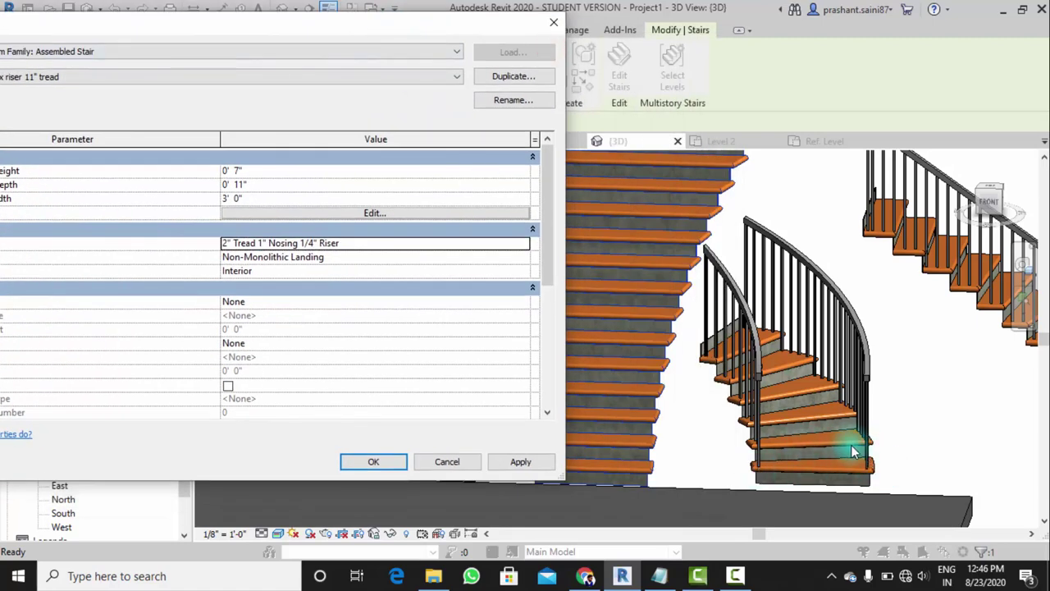
drag(396, 33, 537, 28)
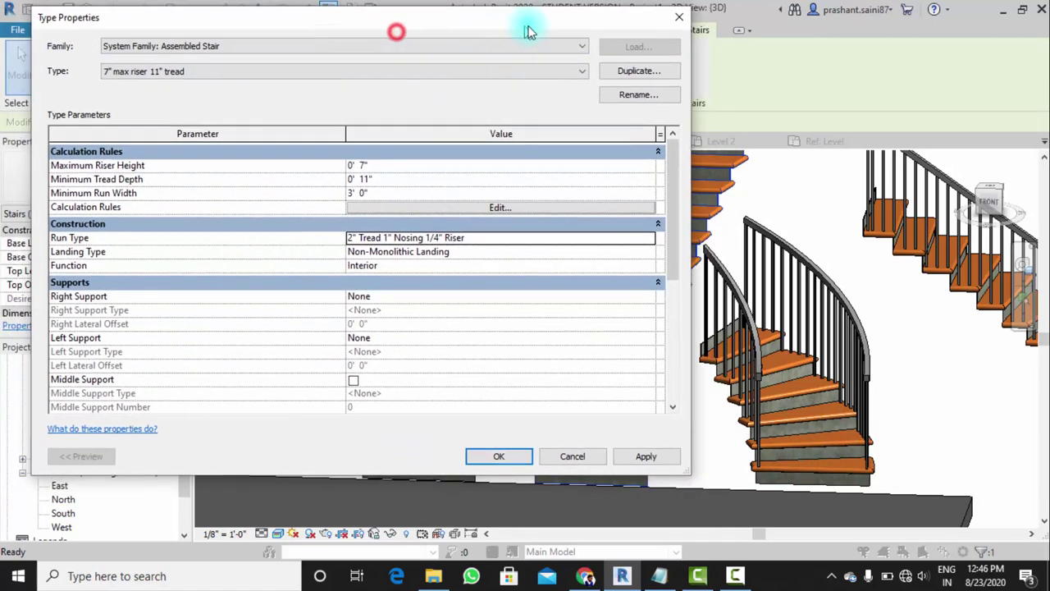
click(433, 295)
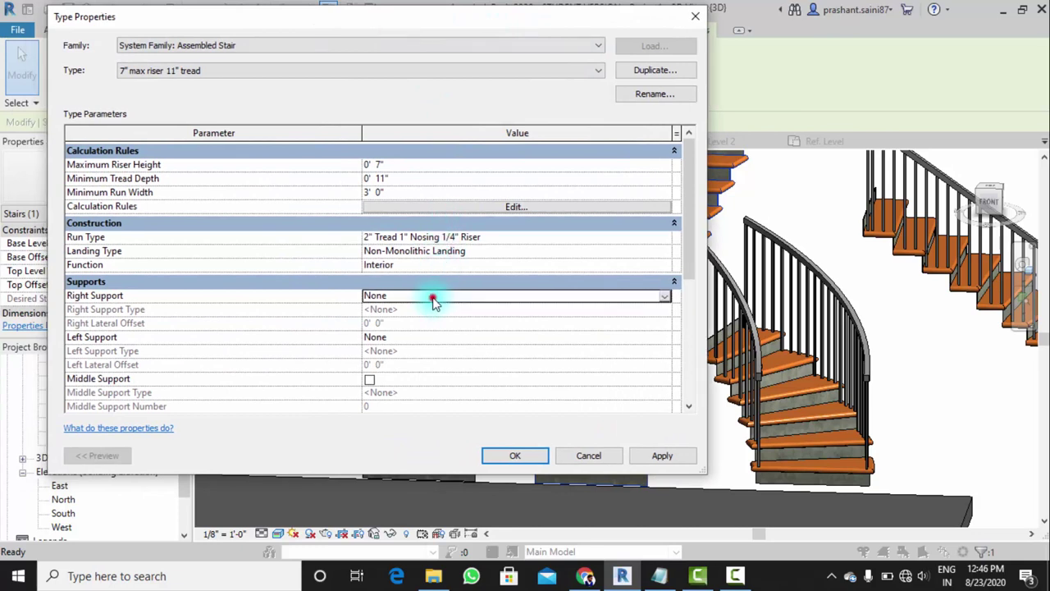
click(663, 296)
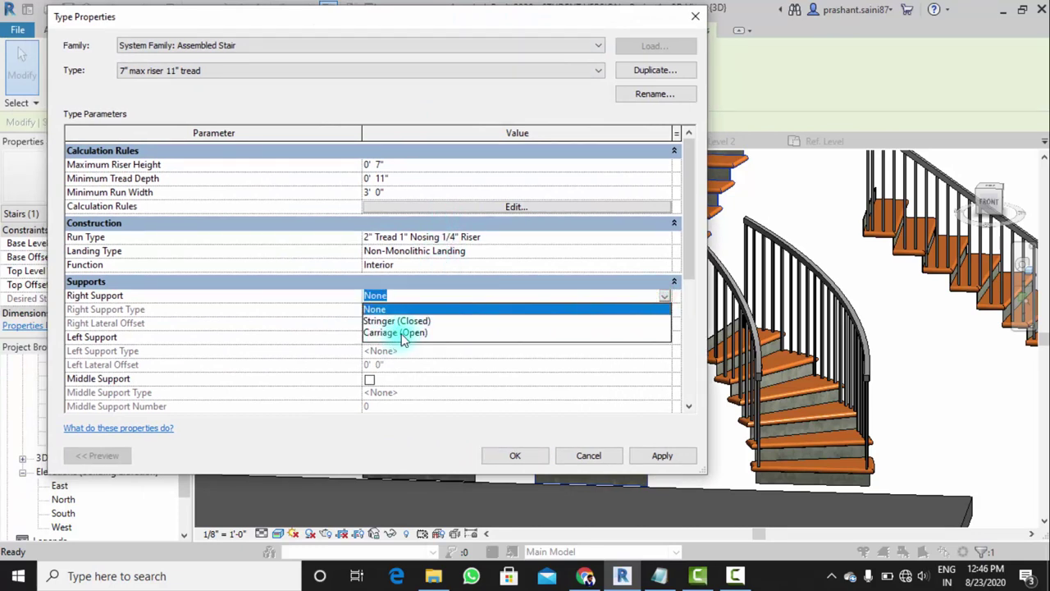
click(392, 322)
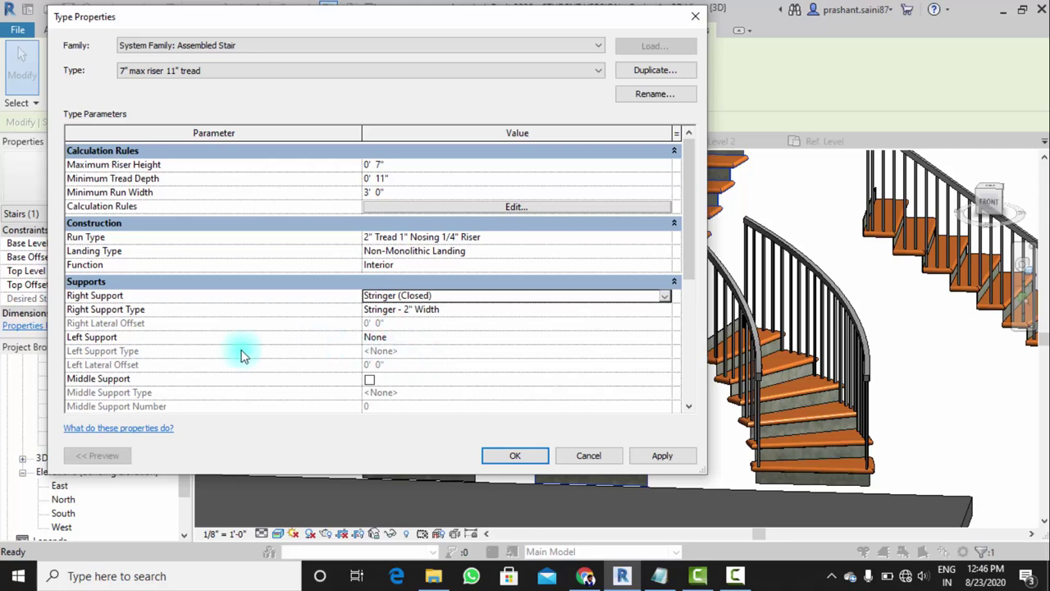
click(484, 339)
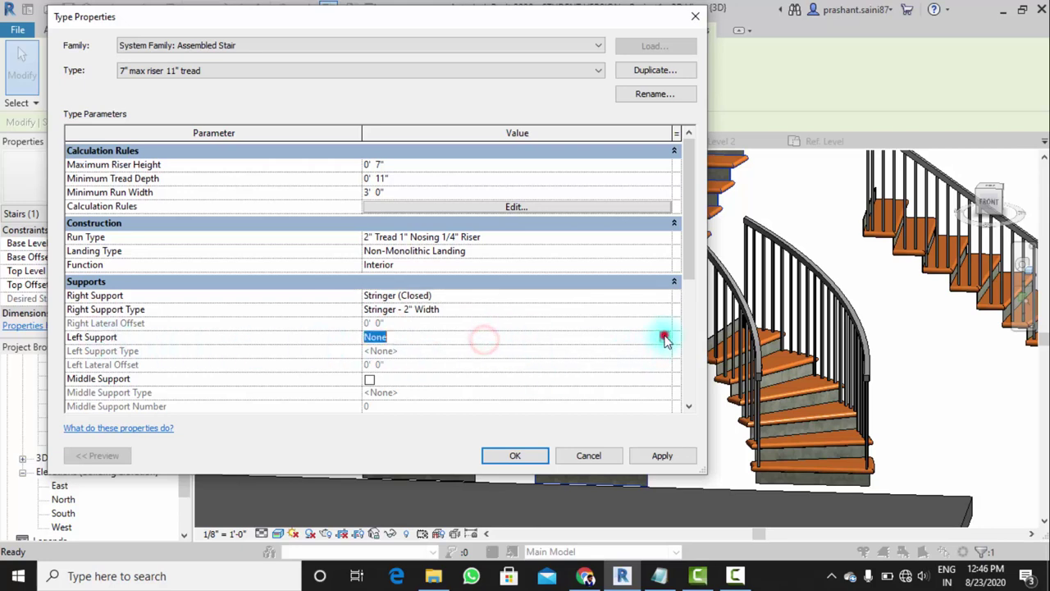
click(665, 339)
click(383, 364)
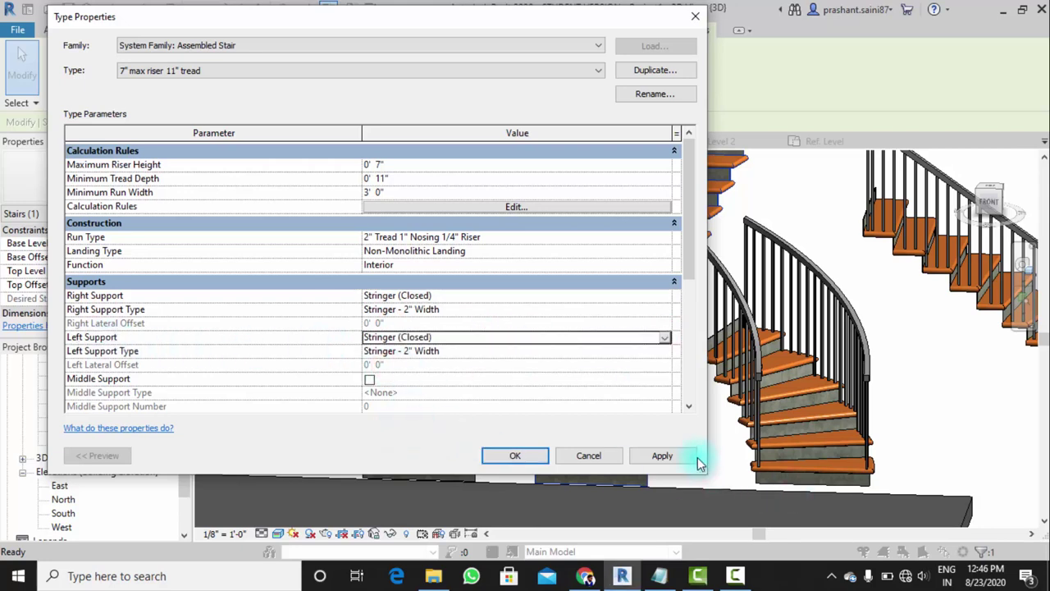
click(663, 457)
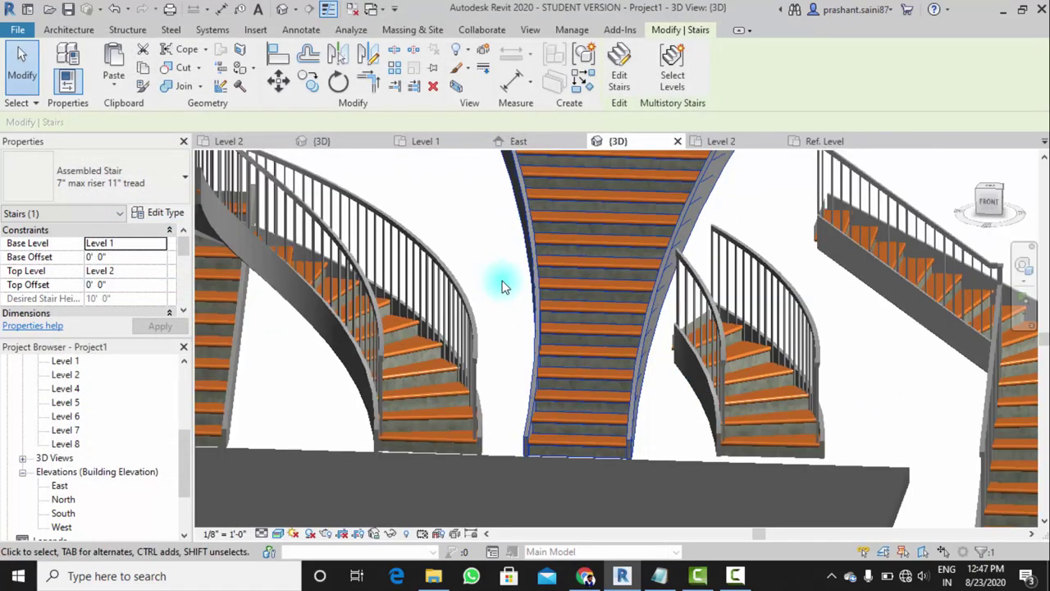
mouse_move(504, 286)
shift+middle_down()
mouse_move(487, 253)
mouse_move(680, 403)
mouse_move(694, 387)
mouse_move(536, 311)
shift+middle_up()
key(Escape)
scroll(553, 335, up, 2)
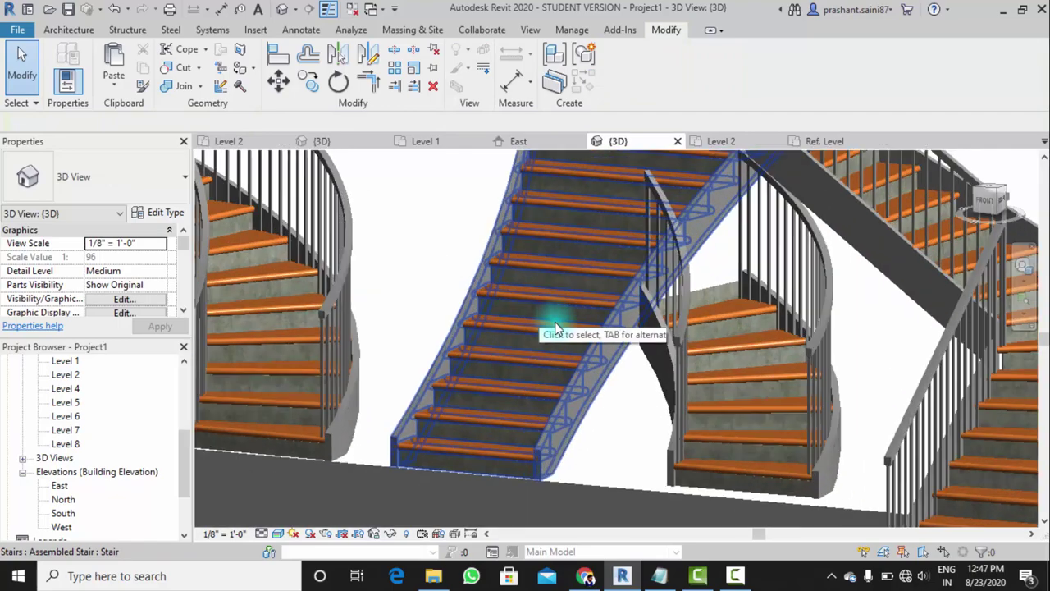
scroll(562, 383, down, 3)
scroll(553, 392, down, 1)
mouse_move(553, 385)
shift+middle_down()
mouse_move(605, 387)
mouse_move(684, 416)
mouse_move(544, 284)
mouse_move(633, 300)
shift+middle_up()
scroll(544, 284, up, 2)
scroll(577, 347, up, 2)
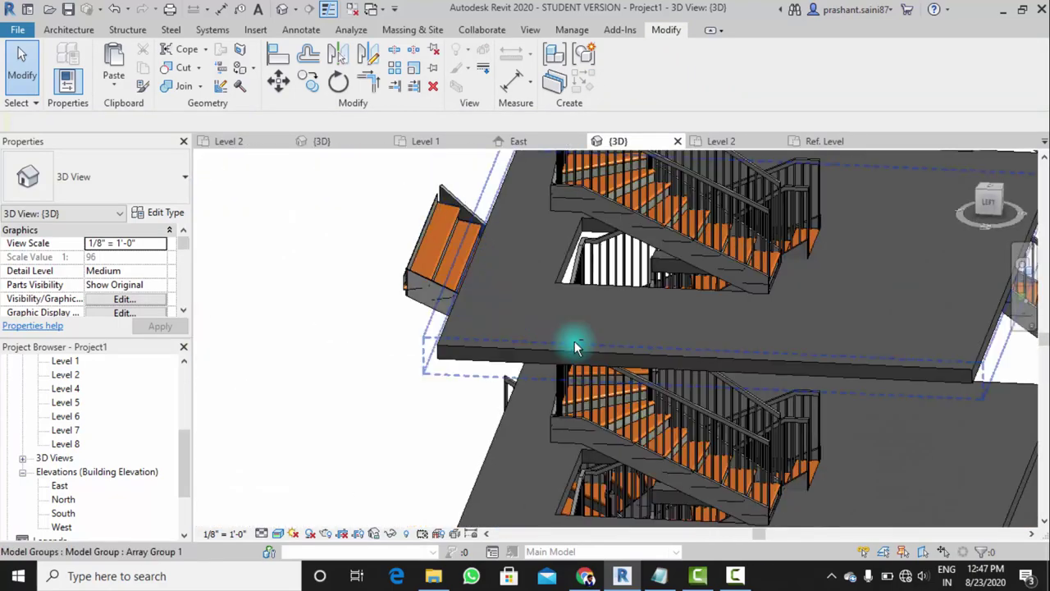
mouse_move(577, 348)
shift+middle_down()
mouse_move(438, 309)
mouse_move(530, 306)
mouse_move(563, 286)
mouse_move(564, 353)
mouse_move(581, 404)
shift+middle_up()
scroll(582, 404, up, 1)
scroll(554, 395, up, 3)
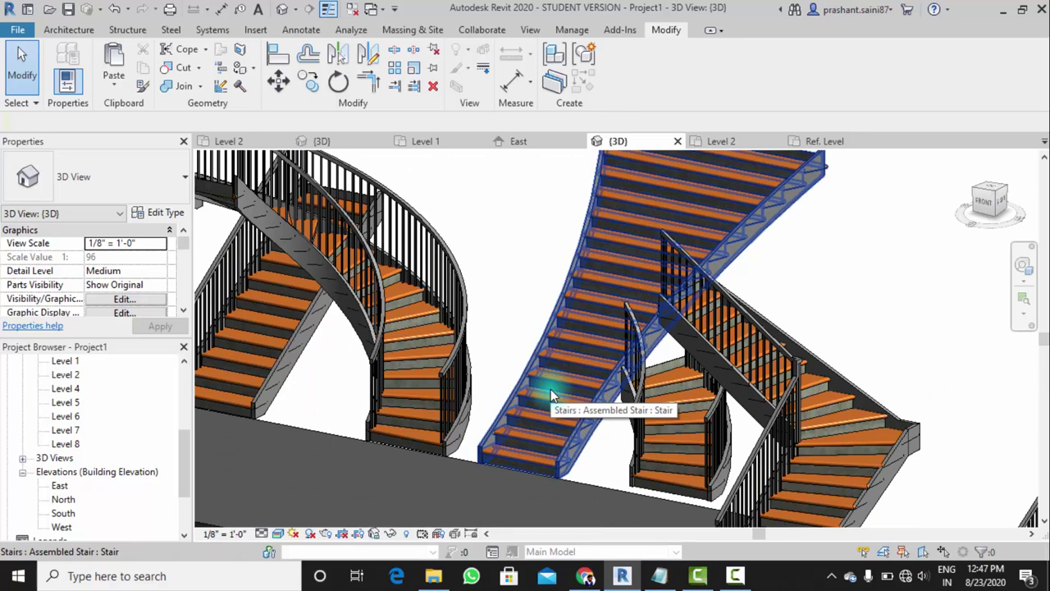
scroll(549, 395, down, 3)
mouse_move(586, 393)
shift+middle_down()
mouse_move(581, 375)
mouse_move(615, 363)
shift+middle_up()
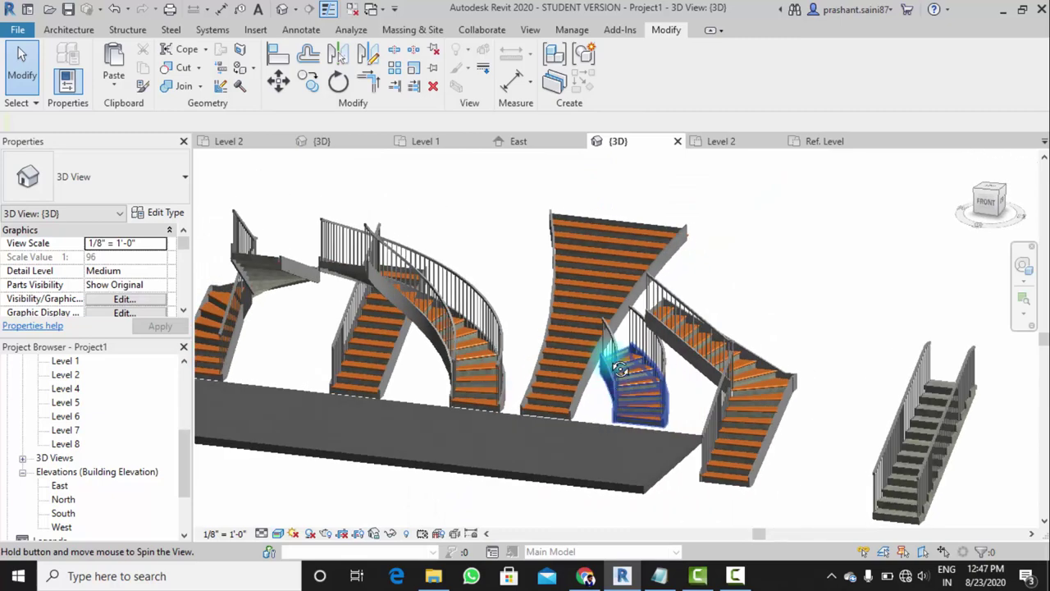
scroll(616, 260, up, 3)
scroll(615, 253, up, 2)
shift+middle_drag(614, 310, 836, 314)
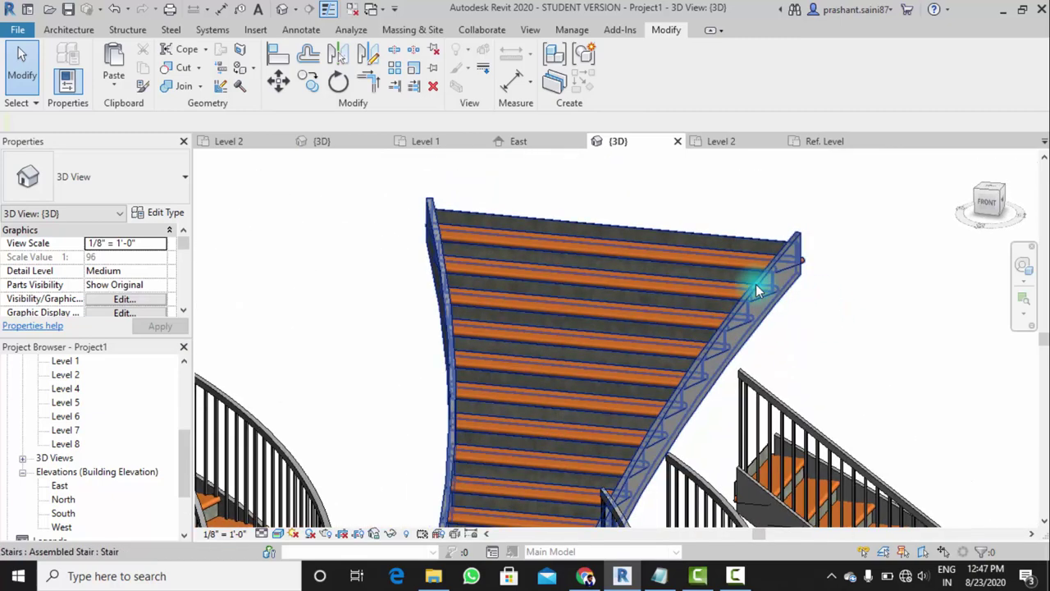
scroll(727, 292, down, 2)
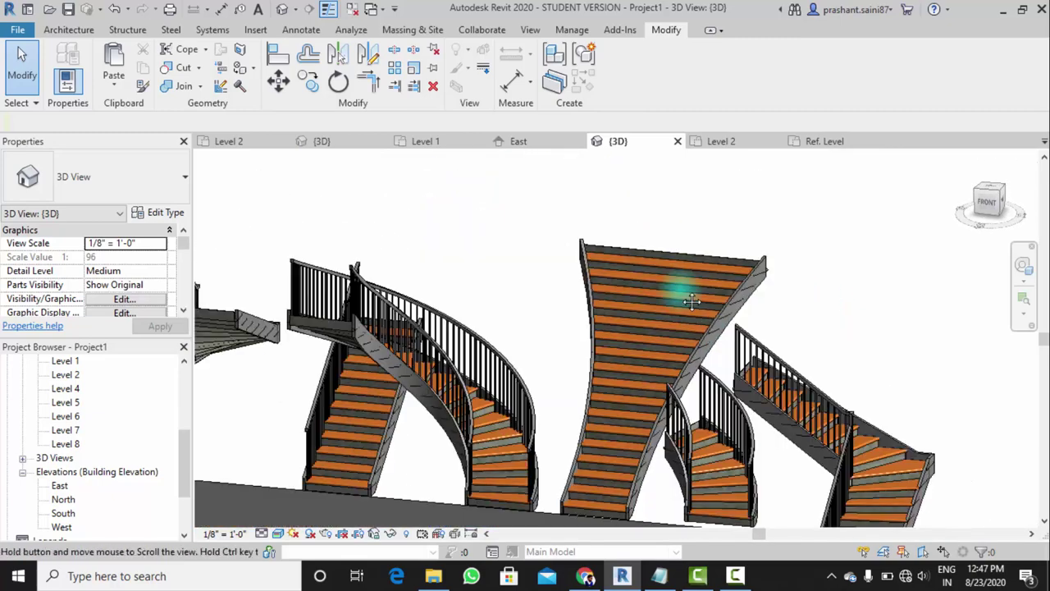
scroll(621, 312, down, 1)
scroll(590, 336, up, 2)
click(578, 351)
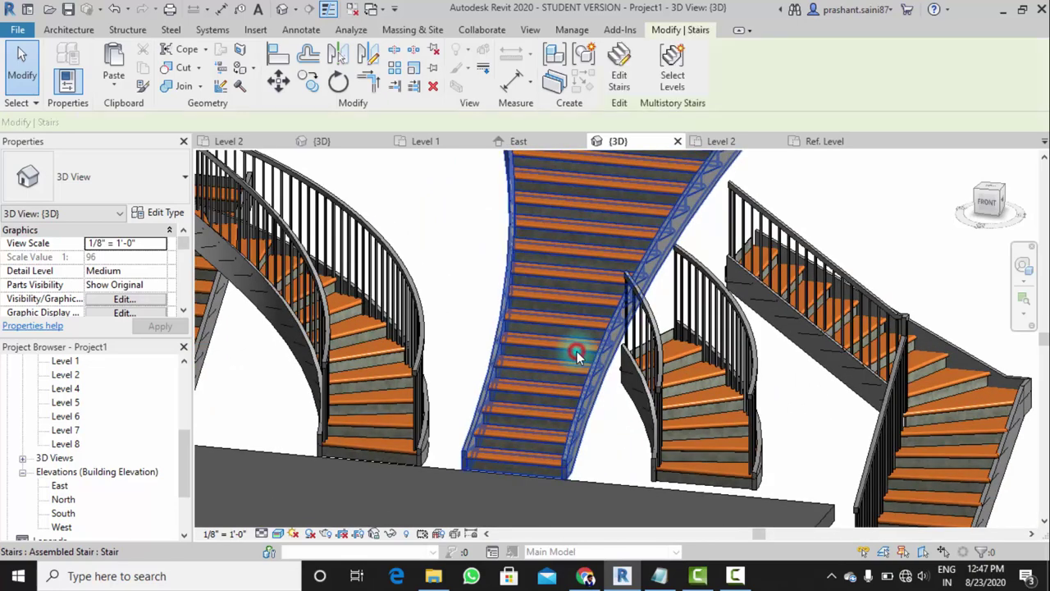
scroll(574, 355, down, 3)
Start a new stair from the Architecture tools and accept its stair type settings
key(Escape)
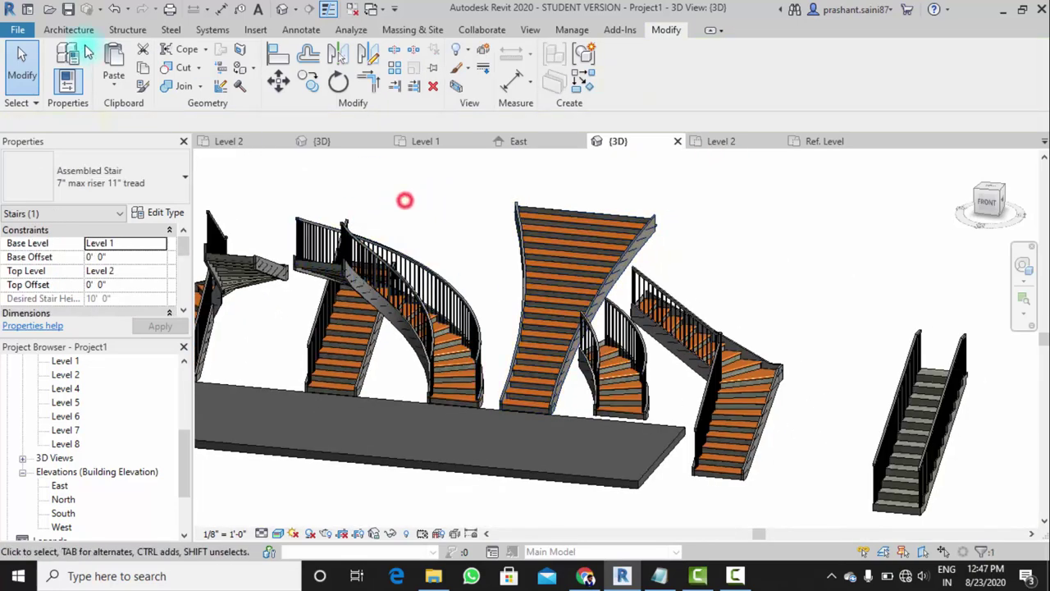
click(51, 29)
click(435, 88)
text(new existi)
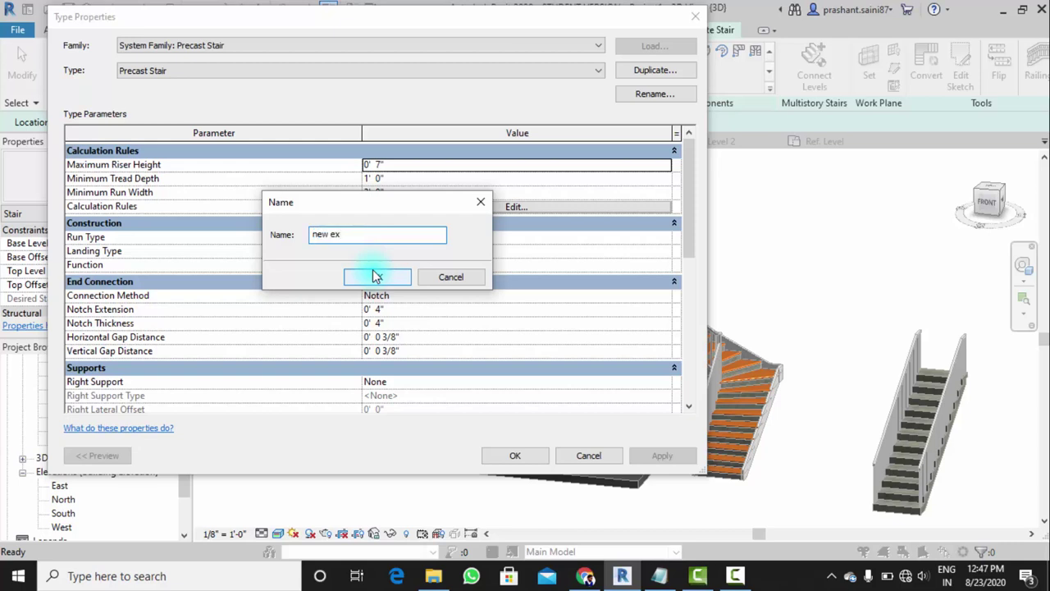
text(ng)
click(376, 275)
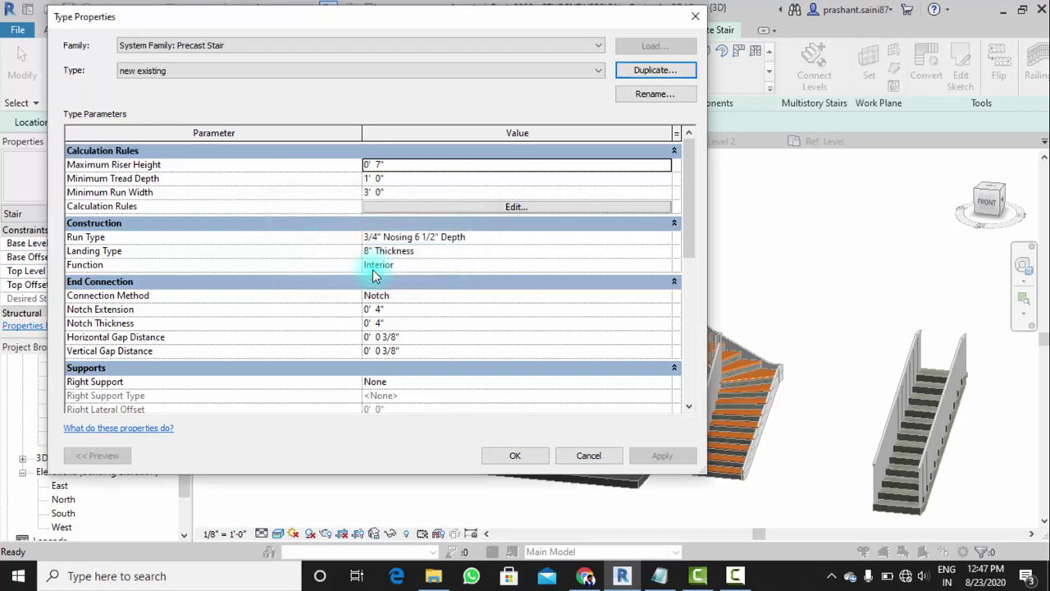
click(517, 456)
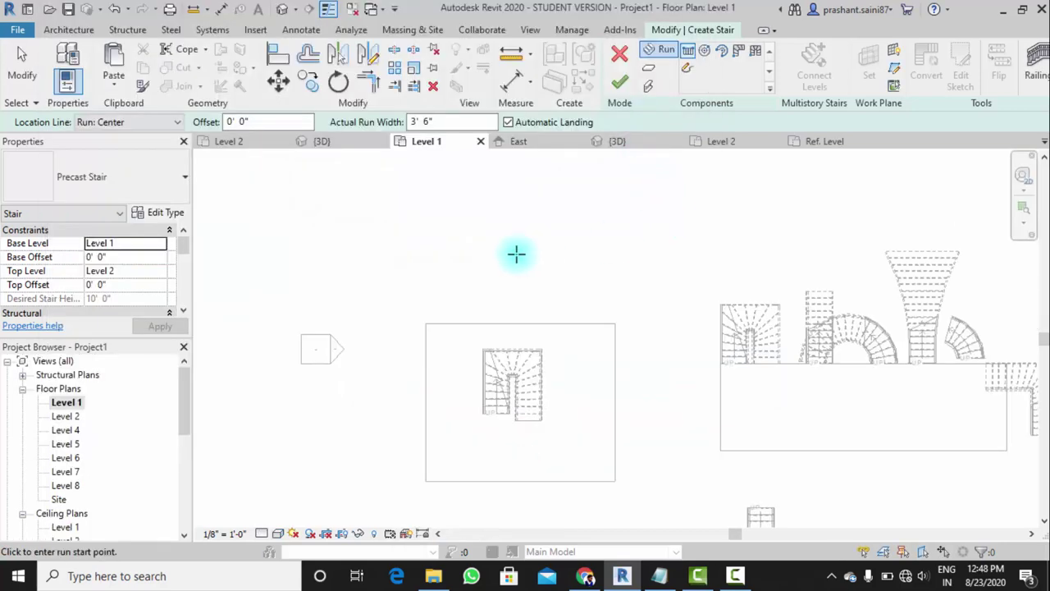
Place an L-Shape Winder run rotated 90 degrees in empty plan space and finish the stair
middle_drag(517, 254, 571, 304)
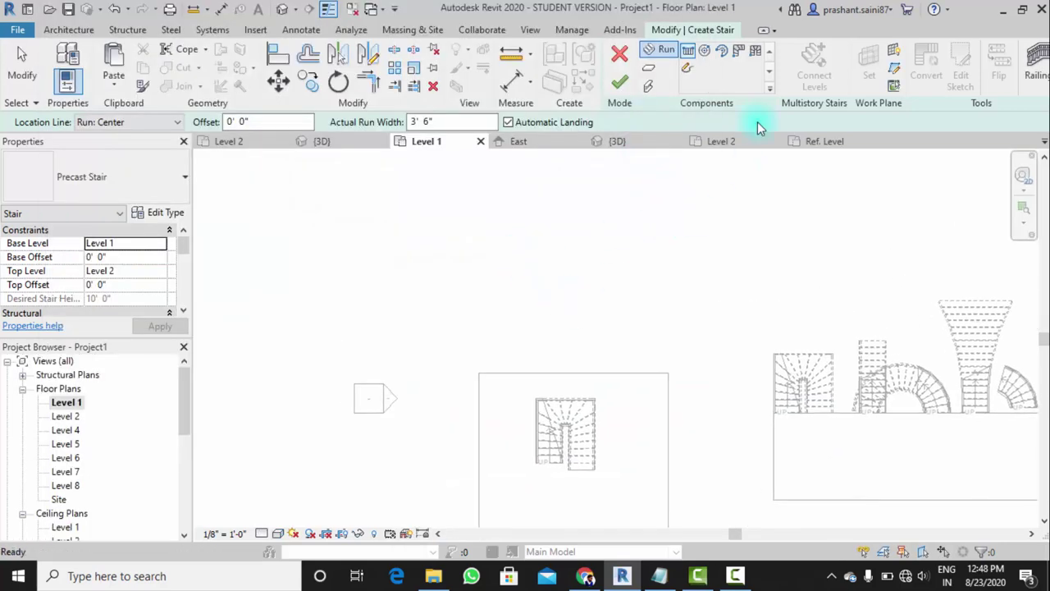
click(739, 52)
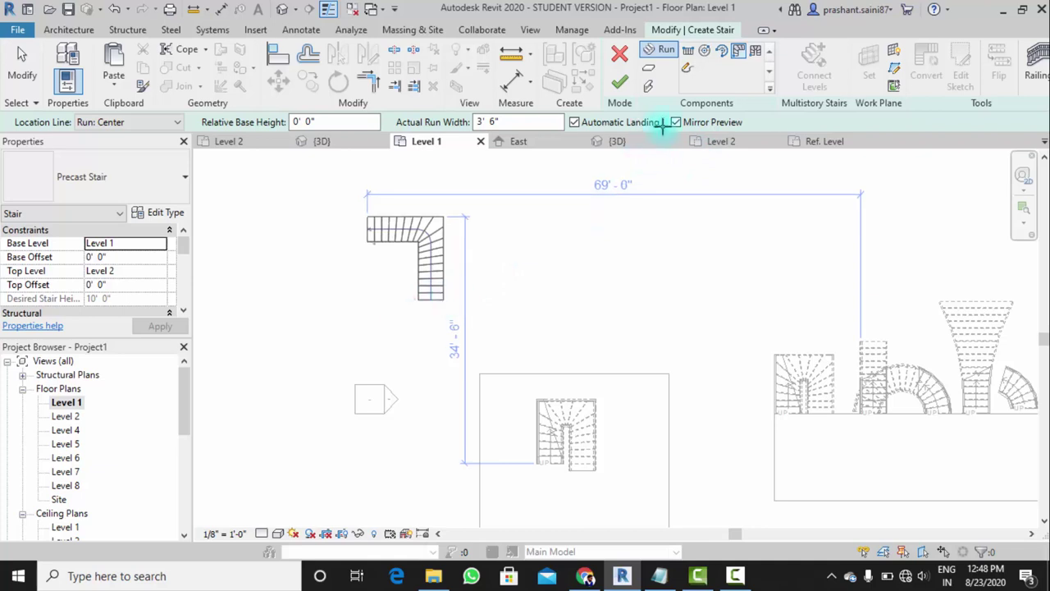
key(space)
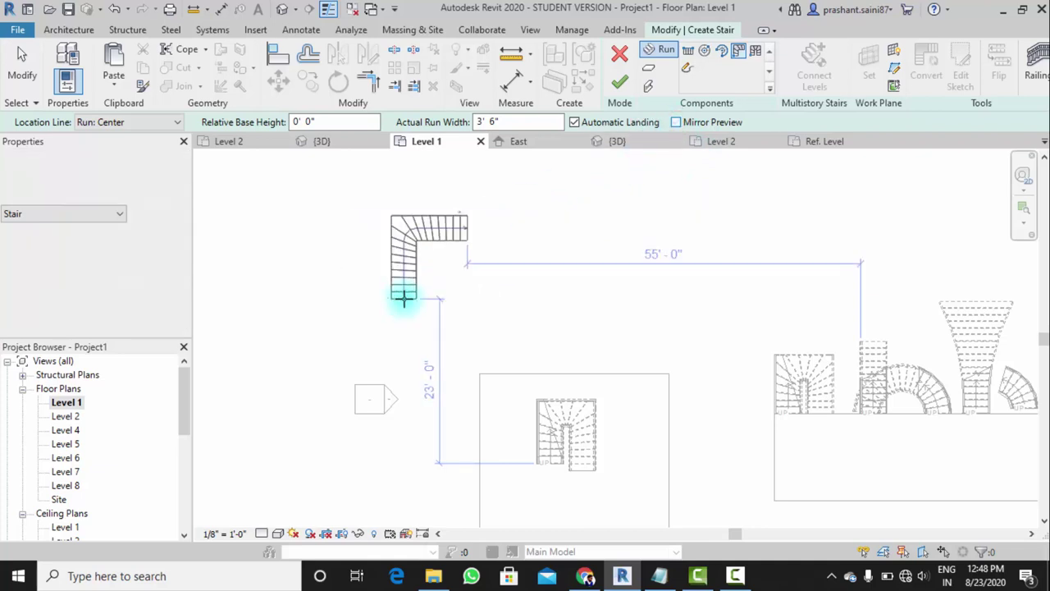
click(426, 224)
scroll(426, 234, up, 5)
key(Escape)
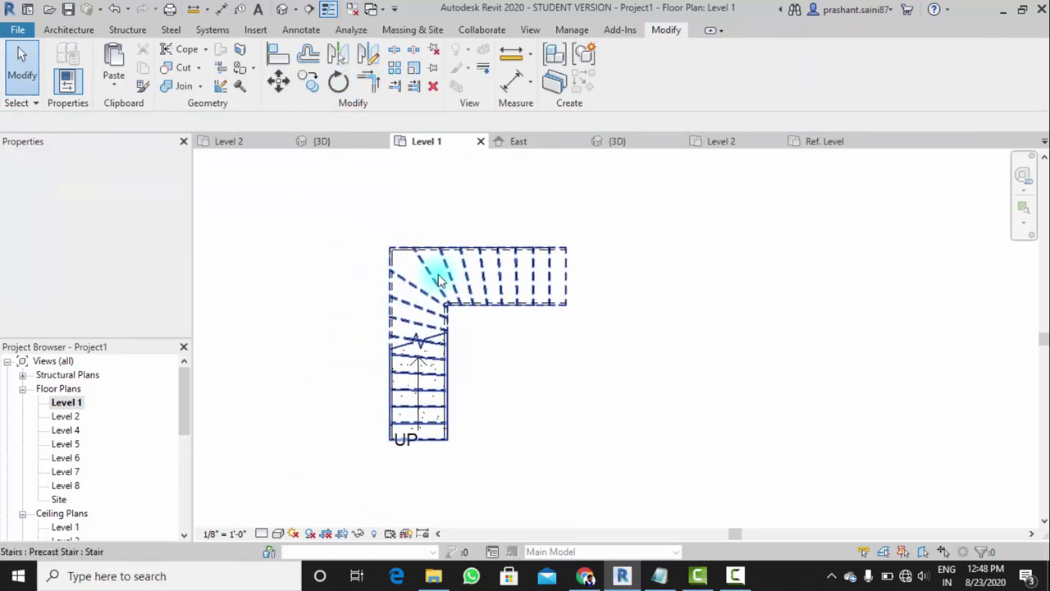
In the {3D} view, orbit to the new stair and delete its left and right railings
click(282, 9)
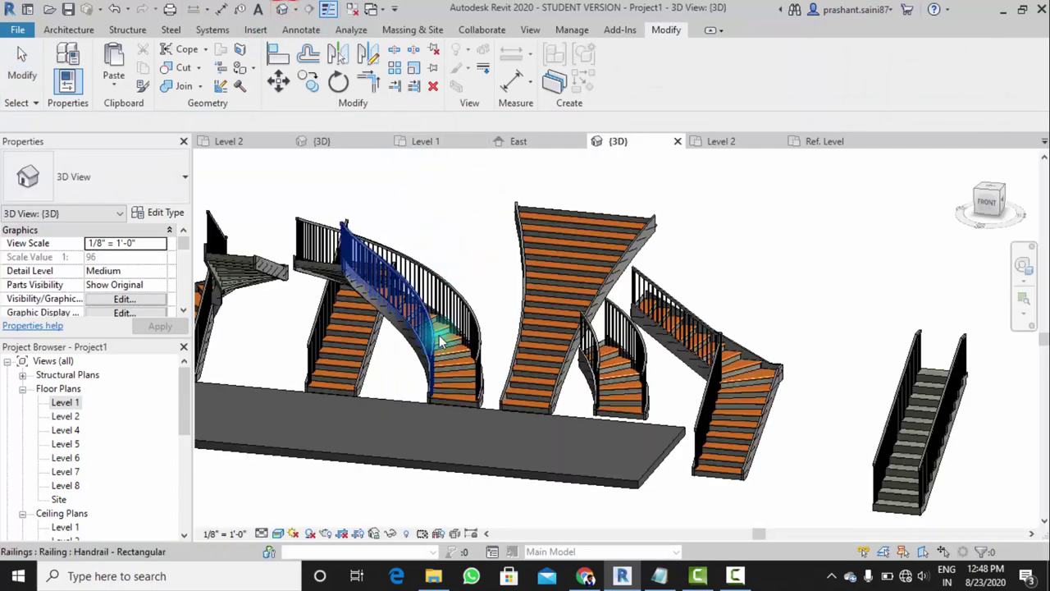
mouse_move(267, 341)
middle_down()
mouse_move(633, 369)
mouse_move(446, 347)
mouse_move(539, 344)
mouse_move(425, 392)
mouse_move(457, 293)
mouse_move(575, 423)
mouse_move(565, 276)
middle_up()
scroll(425, 392, up, 3)
scroll(417, 364, up, 4)
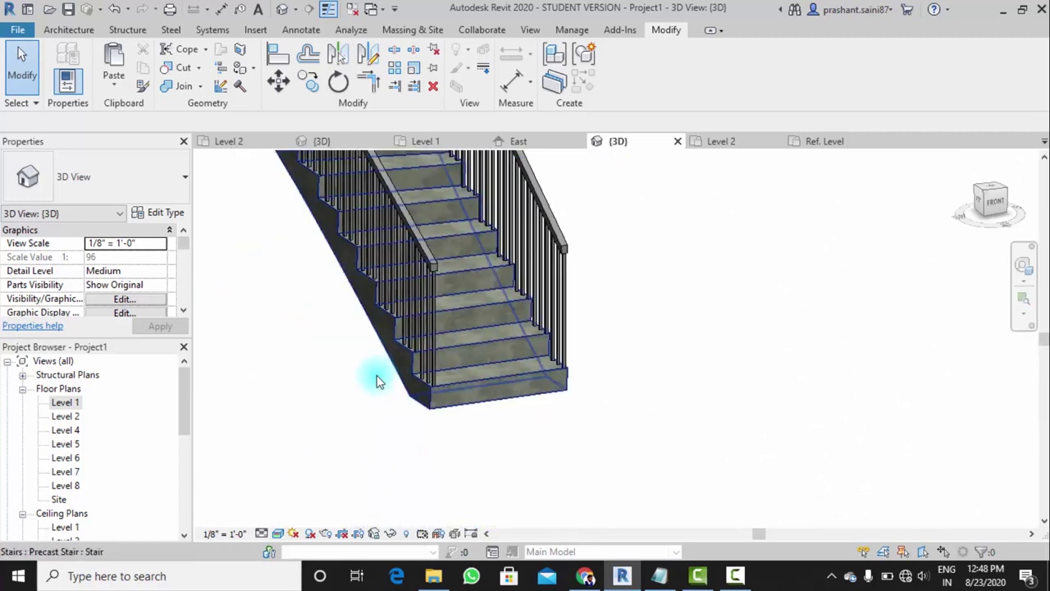
mouse_move(465, 376)
shift+middle_down()
mouse_move(506, 380)
mouse_move(528, 341)
shift+middle_up()
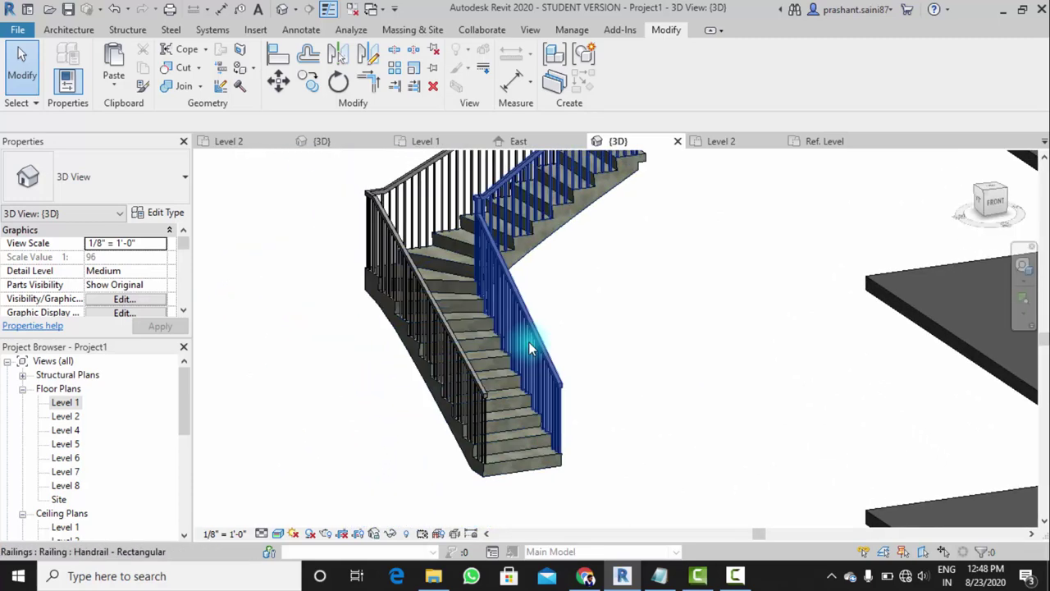
click(528, 341)
key(Delete)
click(399, 234)
key(Delete)
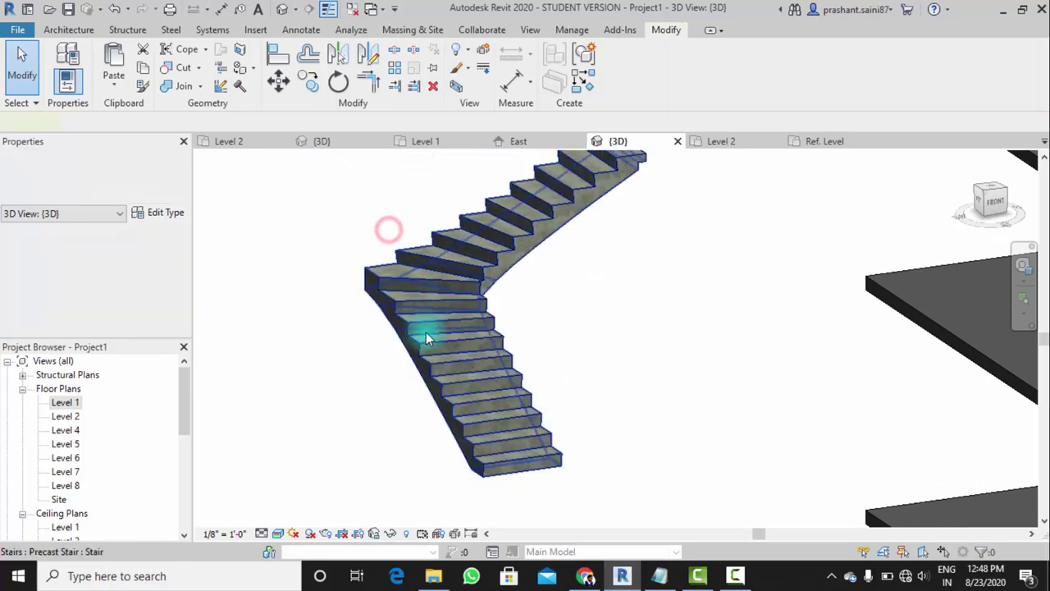
Orbit and zoom around the building to inspect the railing-free stair
mouse_move(426, 335)
shift+middle_down()
mouse_move(451, 360)
mouse_move(451, 340)
mouse_move(485, 309)
mouse_move(497, 211)
mouse_move(493, 363)
mouse_move(605, 350)
mouse_move(630, 173)
mouse_move(805, 178)
shift+middle_up()
scroll(895, 218, up, 3)
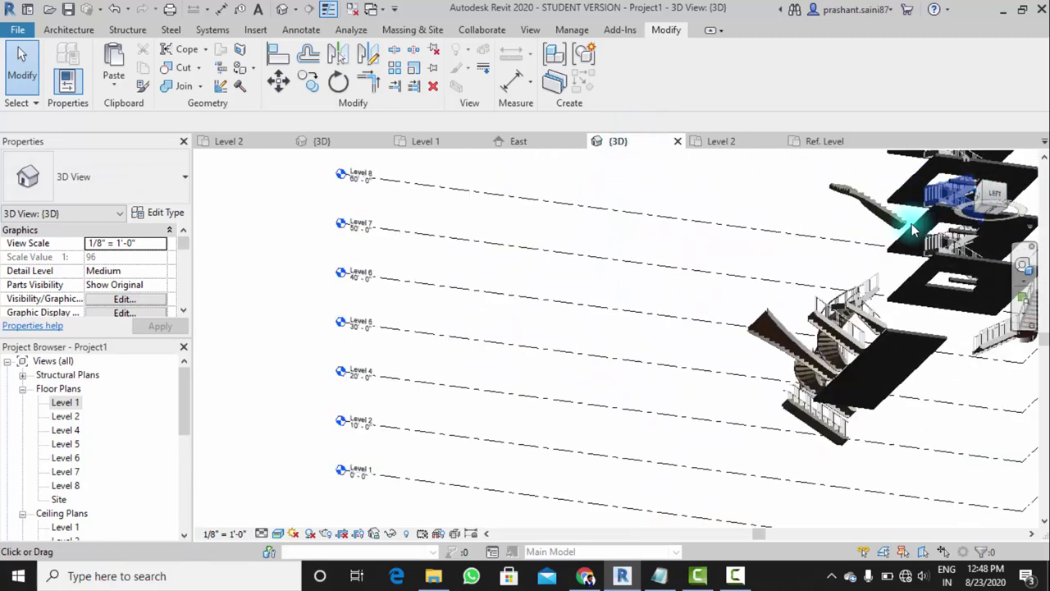
scroll(816, 242, up, 3)
scroll(824, 238, up, 2)
scroll(823, 236, down, 2)
scroll(797, 239, down, 3)
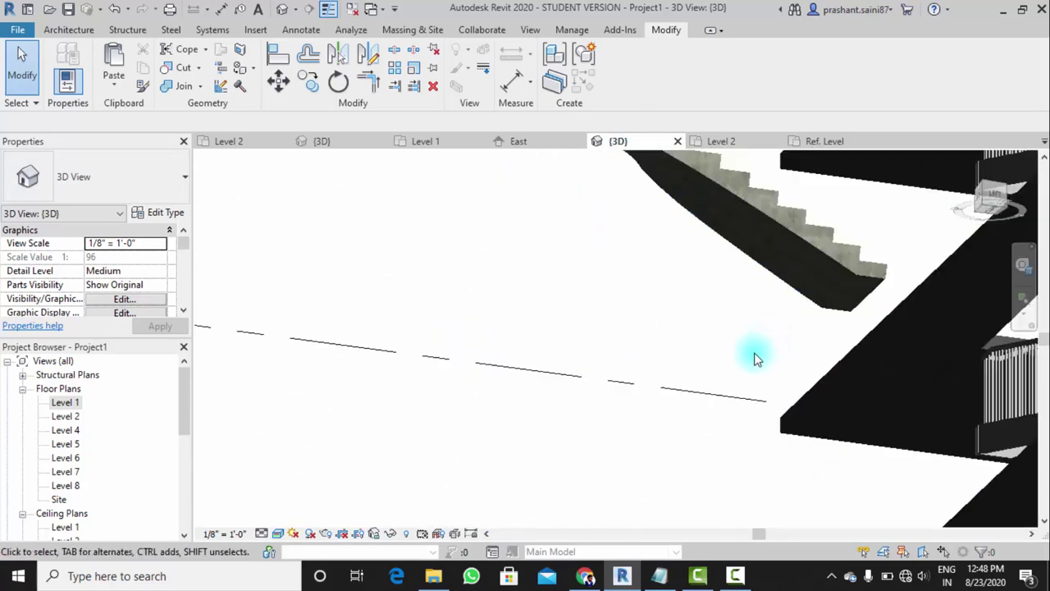
scroll(755, 356, down, 3)
mouse_move(727, 399)
shift+middle_down()
mouse_move(654, 416)
mouse_move(462, 495)
mouse_move(626, 337)
mouse_move(591, 429)
mouse_move(512, 367)
shift+middle_up()
scroll(511, 367, up, 5)
Switch the winder stair to Monolithic Stair, then to the Assembled 7" max riser 11" tread type
click(500, 340)
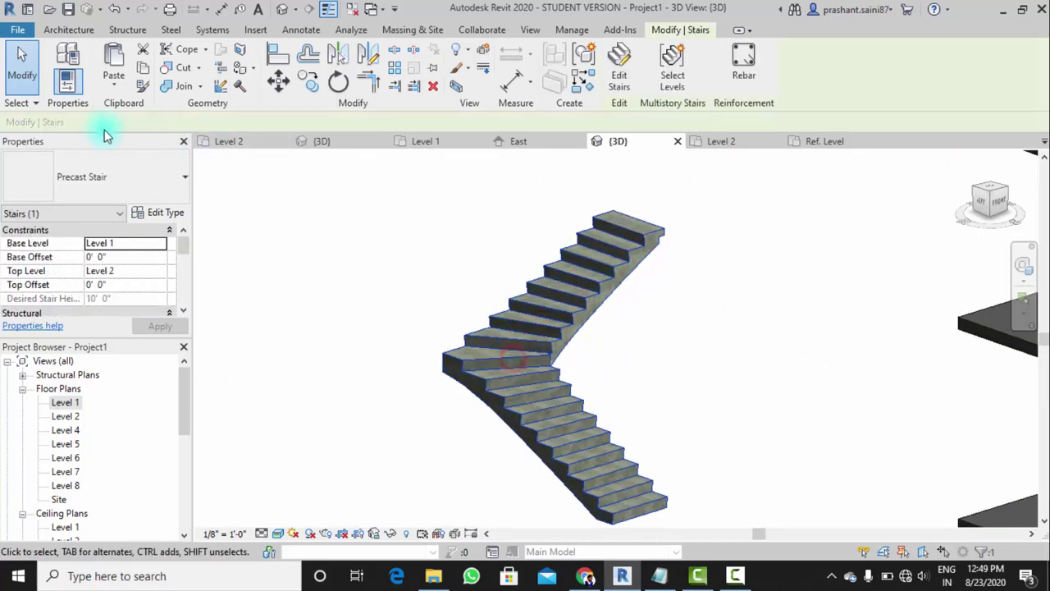
click(112, 193)
click(72, 287)
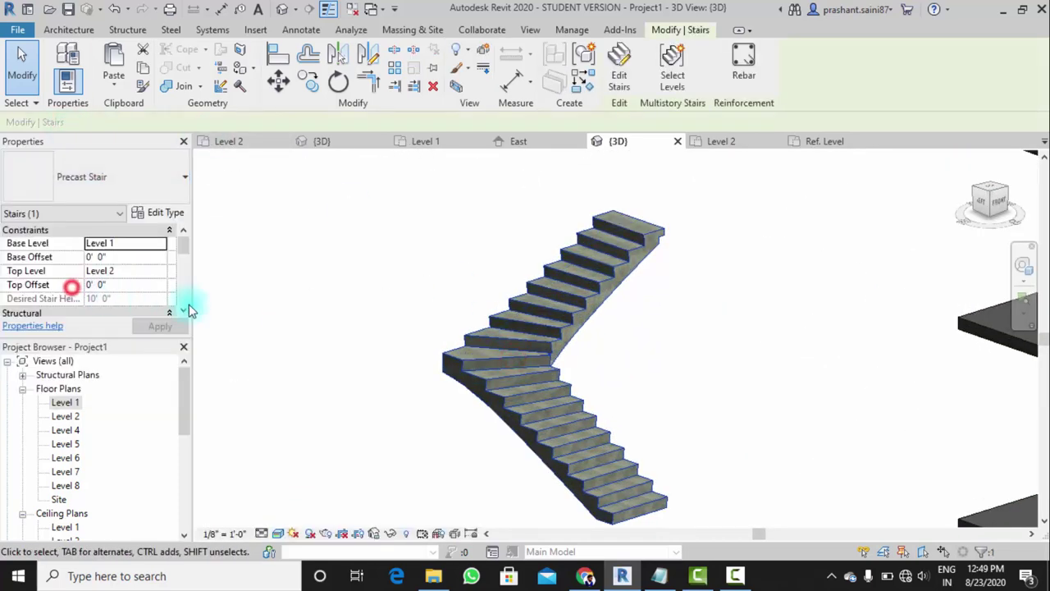
click(380, 358)
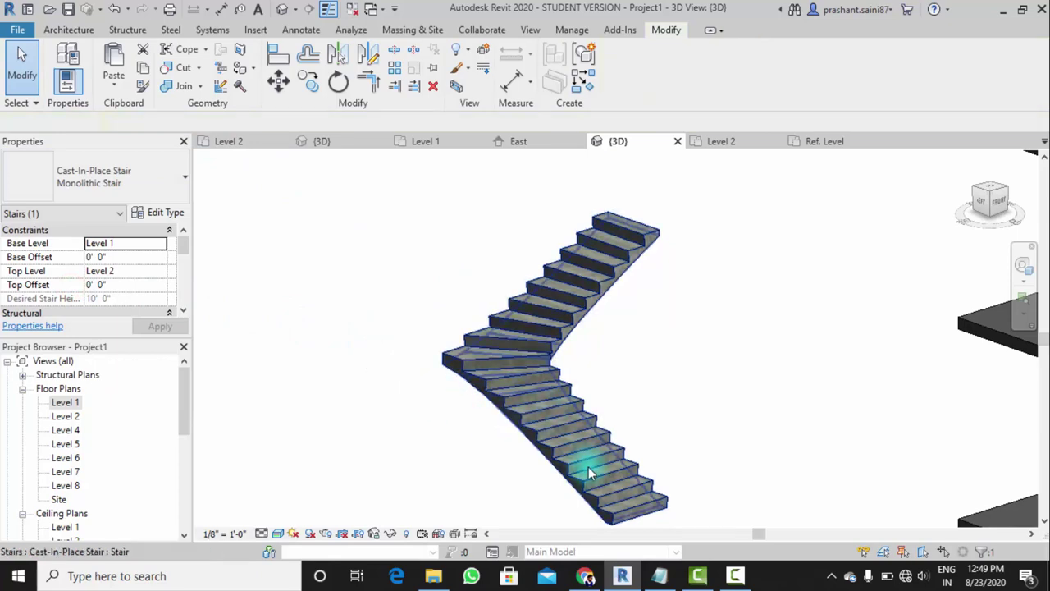
middle_drag(588, 466, 499, 377)
scroll(488, 404, up, 2)
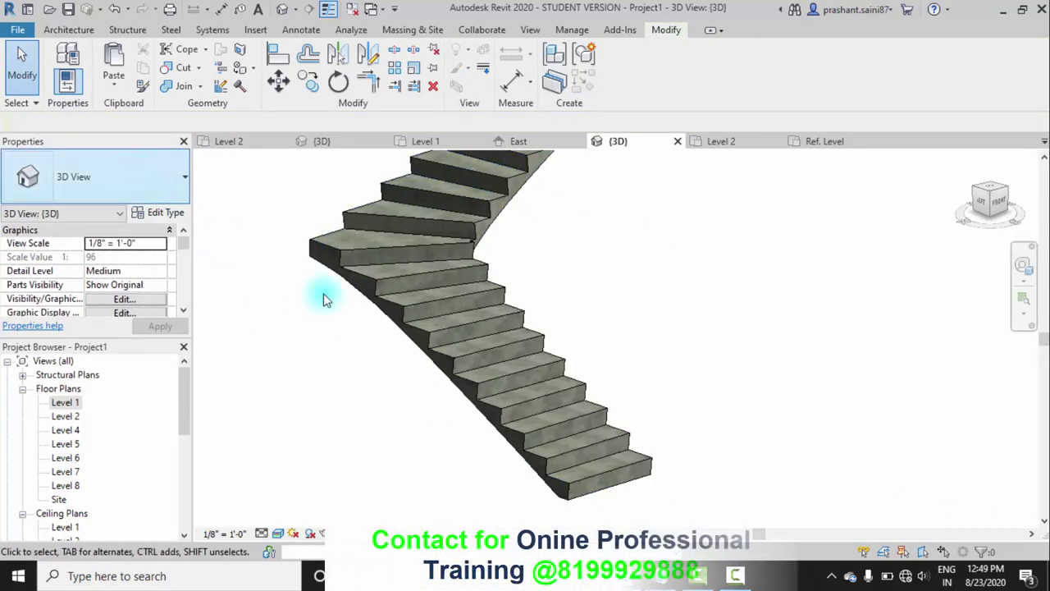
click(390, 305)
click(124, 174)
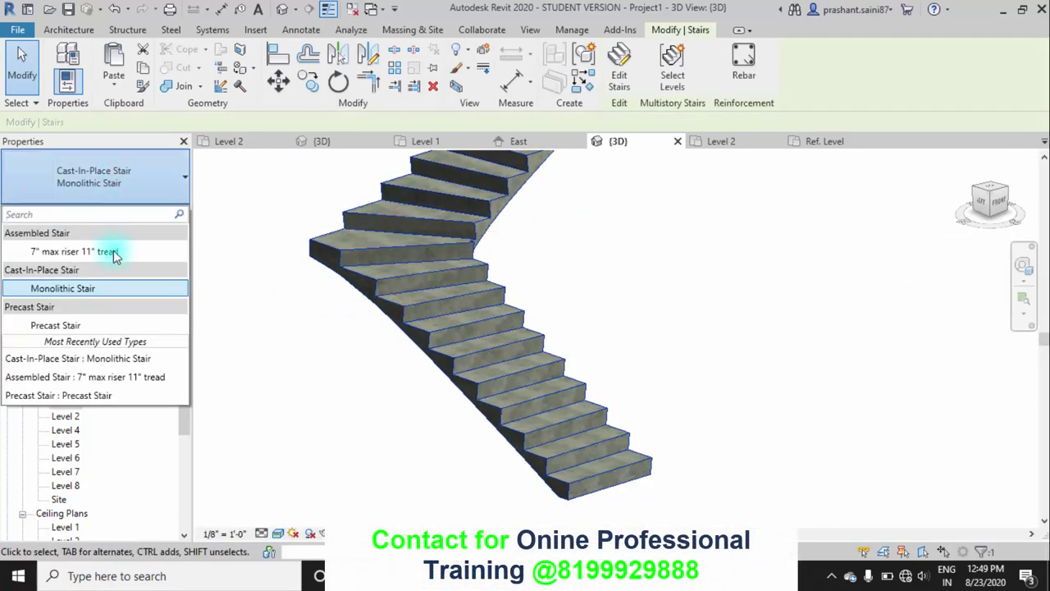
click(96, 251)
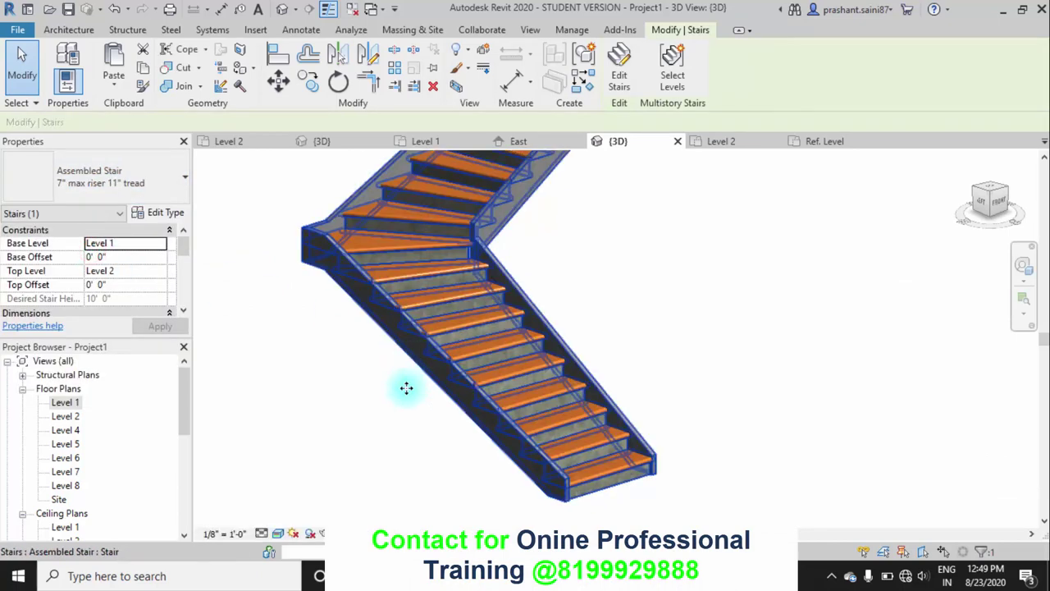
click(397, 415)
scroll(441, 421, down, 2)
scroll(443, 421, down, 2)
scroll(476, 402, up, 4)
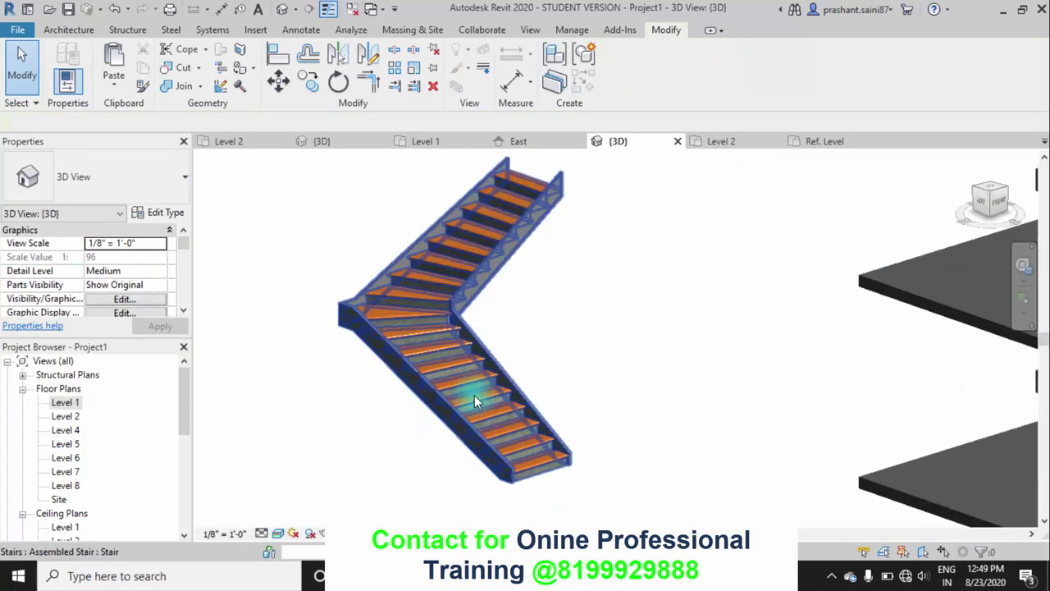
Turn on Middle Support and set Right and Left Support to None
click(500, 389)
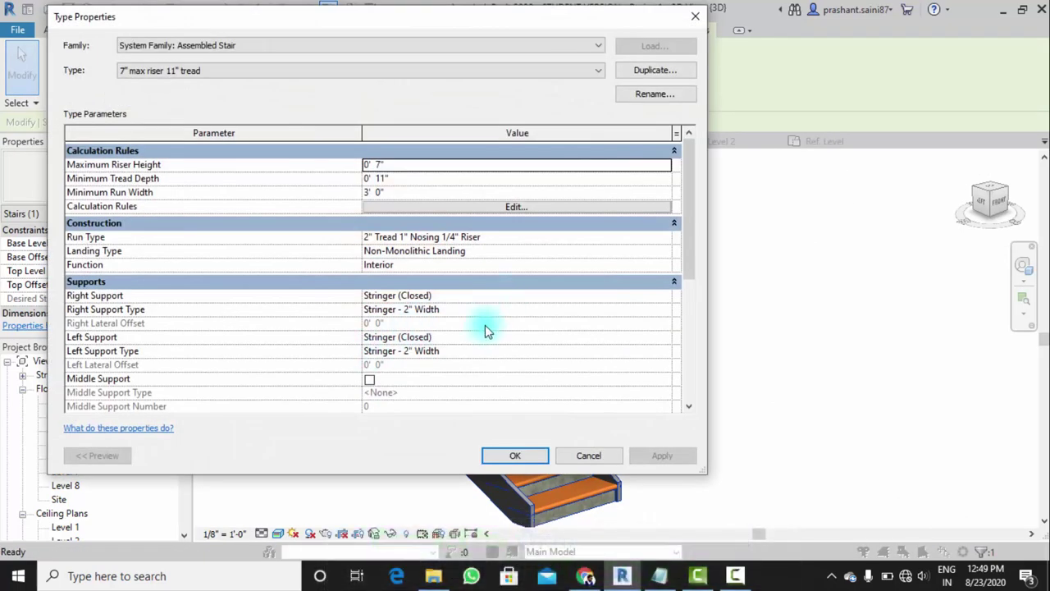
click(367, 380)
click(563, 296)
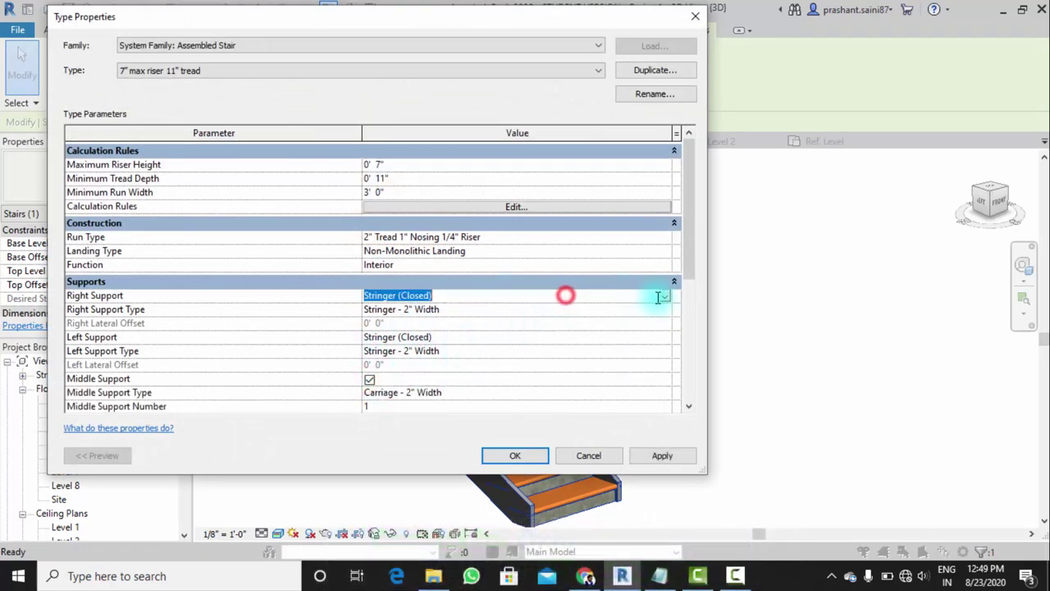
click(661, 297)
click(386, 309)
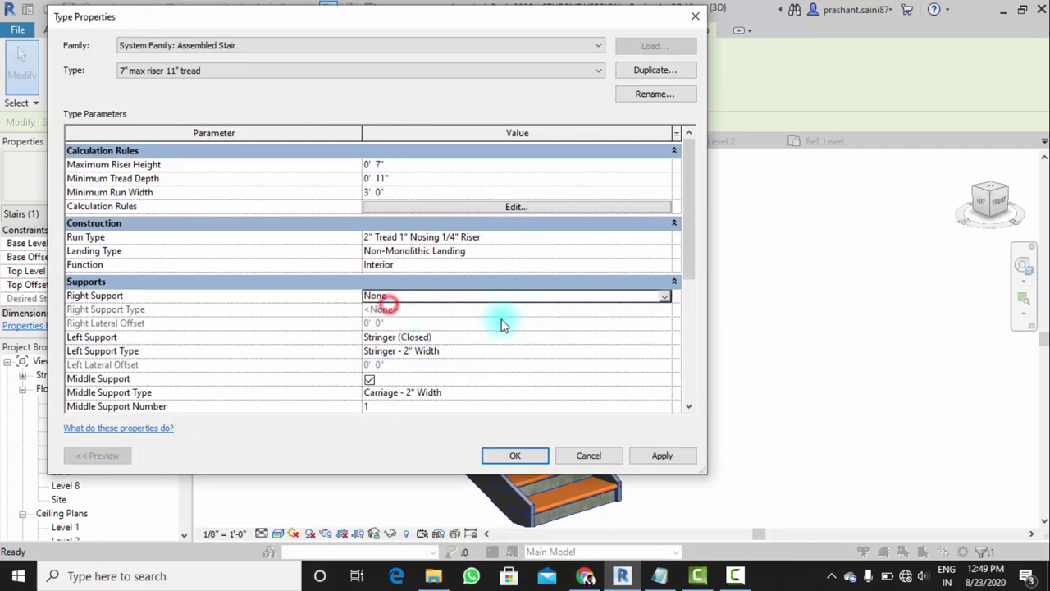
click(665, 337)
click(390, 351)
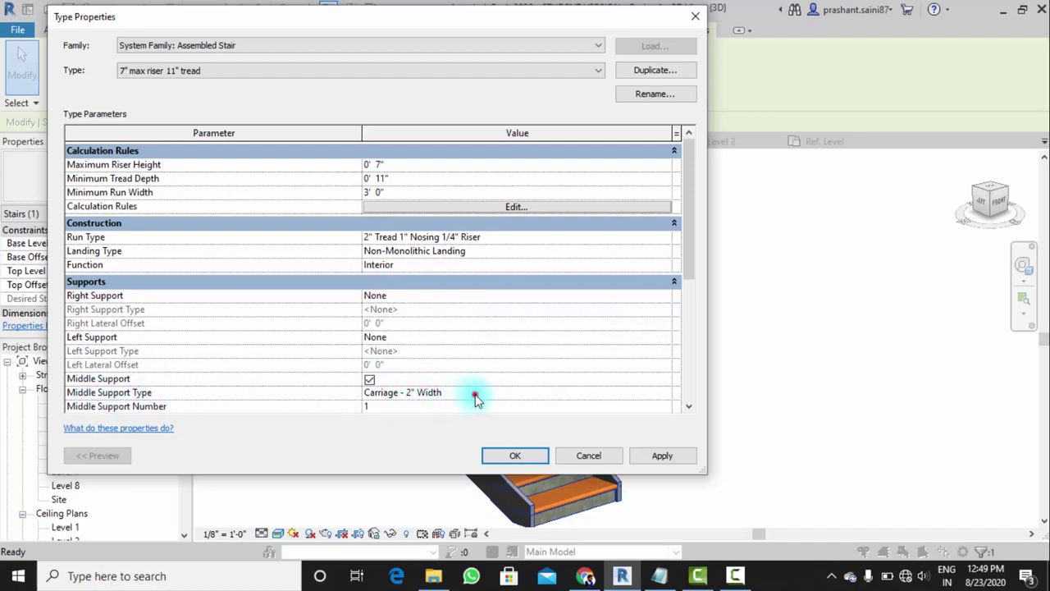
Give the middle carriage Concrete, Cast-in-Place gray material and apply the type changes
click(666, 393)
text(conc)
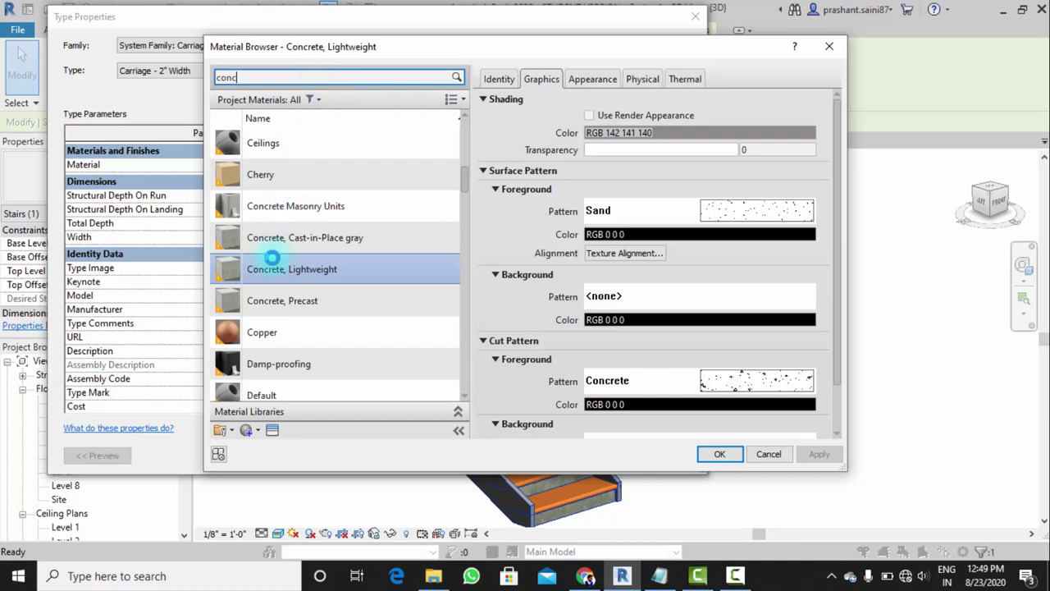
click(299, 162)
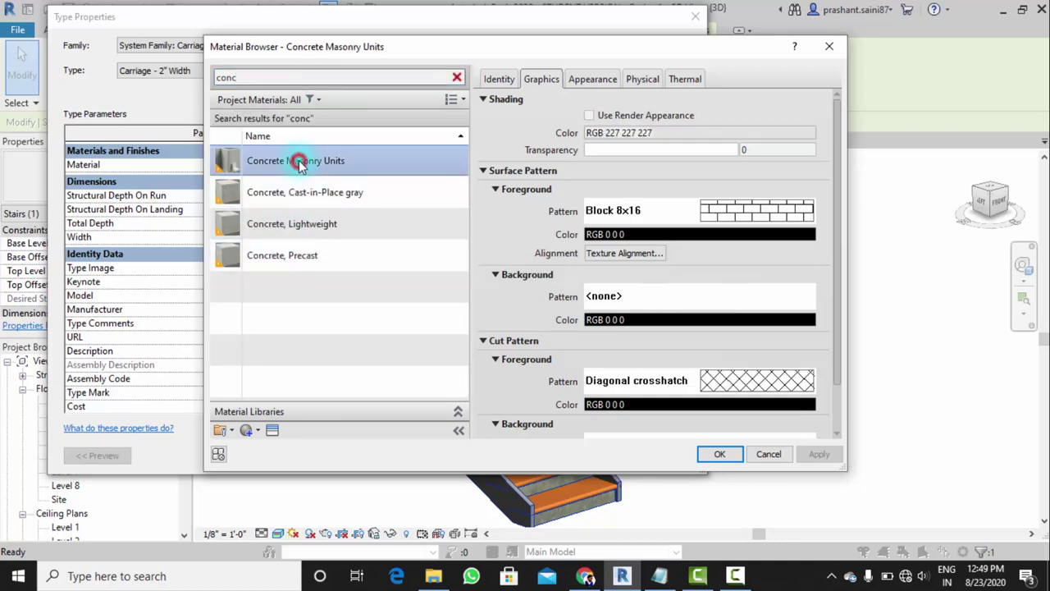
click(308, 192)
click(708, 454)
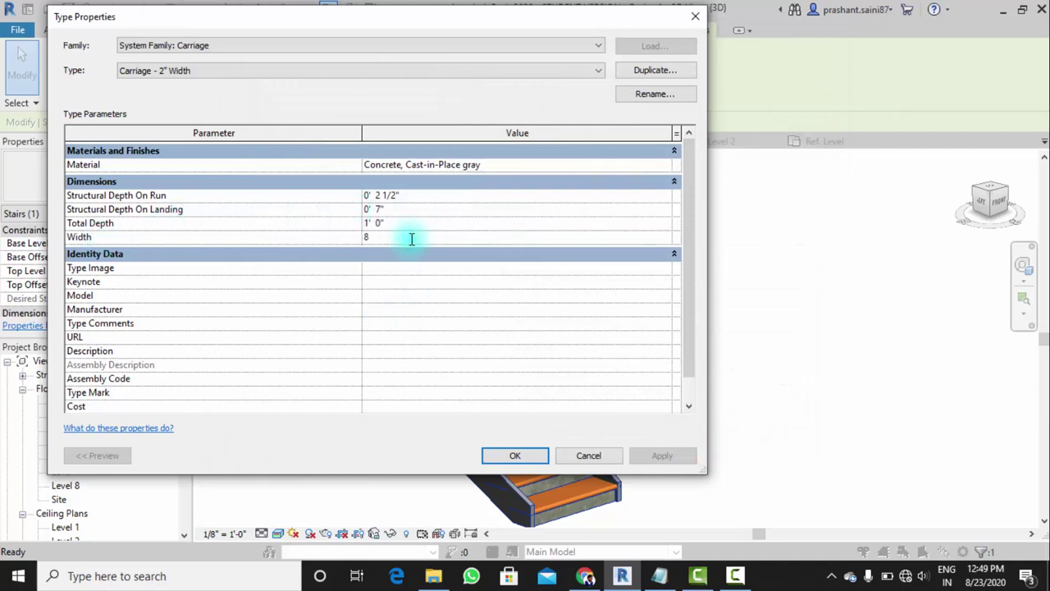
click(510, 457)
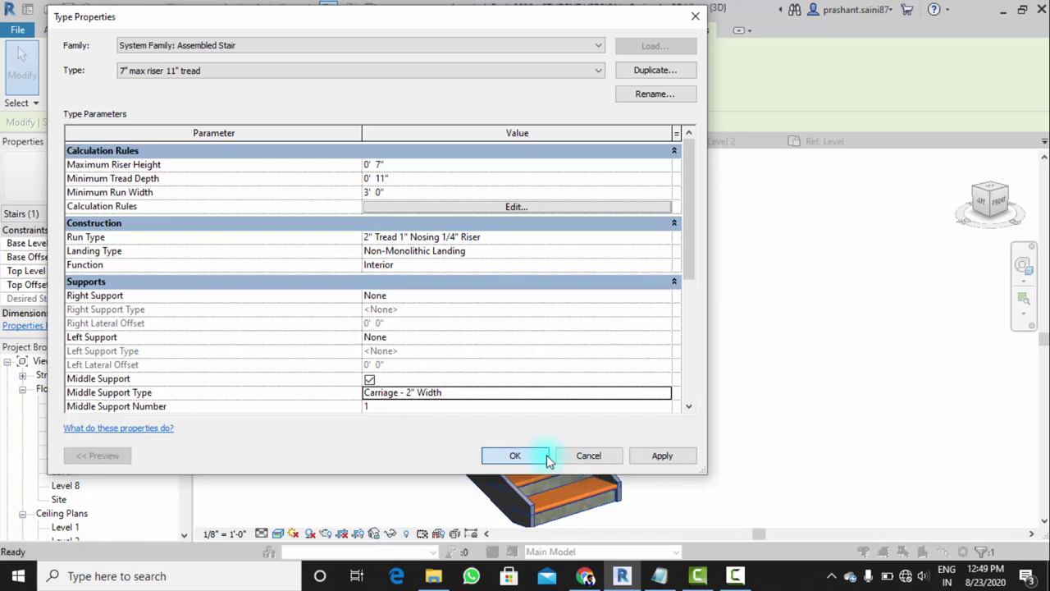
click(648, 462)
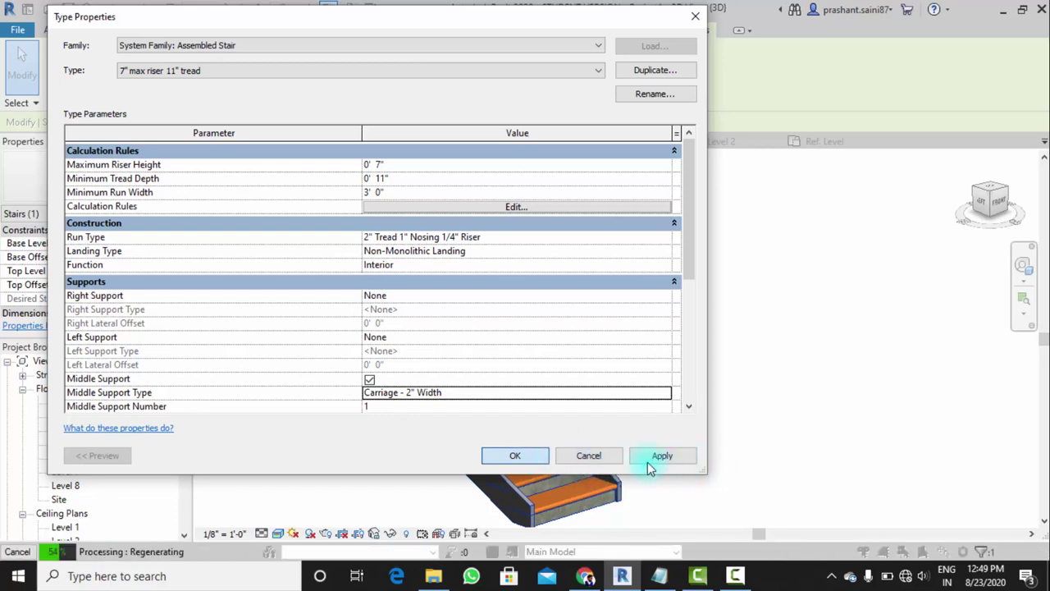
click(522, 454)
Orbit and zoom the 3D view to a side view of the building
scroll(523, 453, down, 5)
click(607, 428)
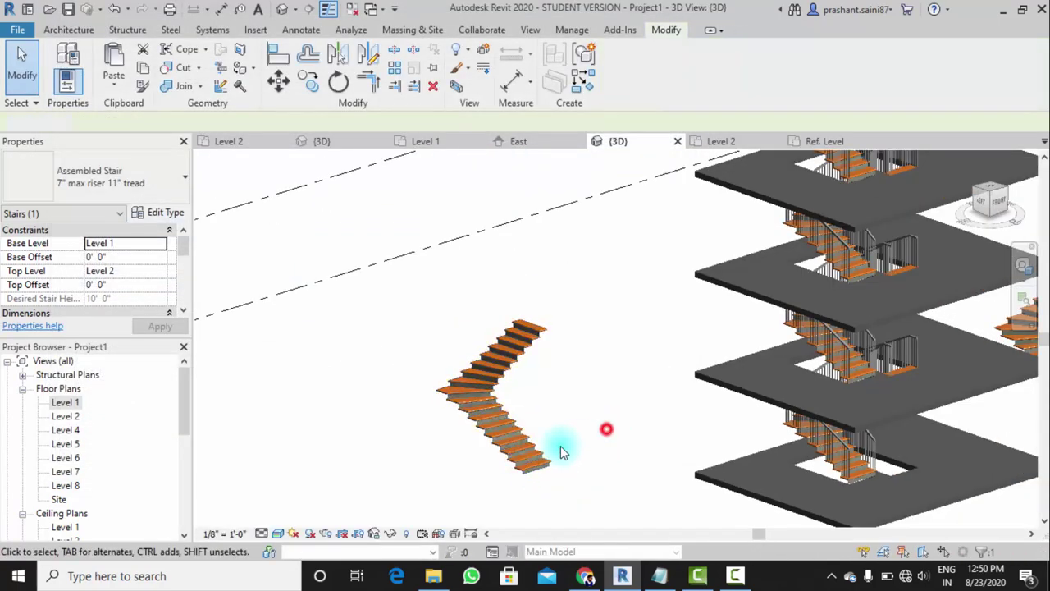
scroll(548, 462, up, 3)
scroll(530, 472, up, 3)
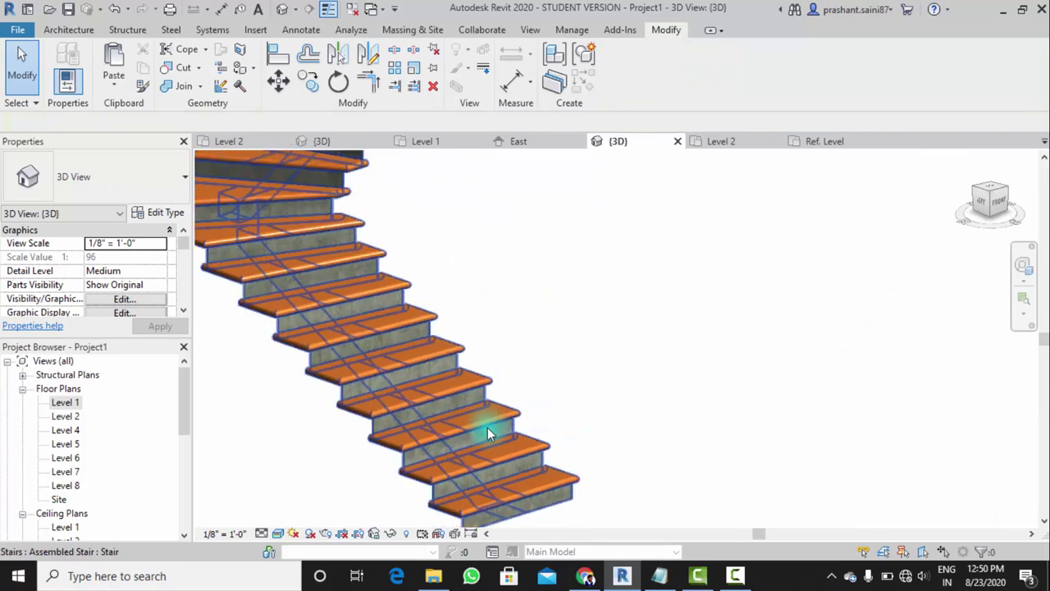
scroll(492, 430, down, 2)
scroll(526, 304, up, 3)
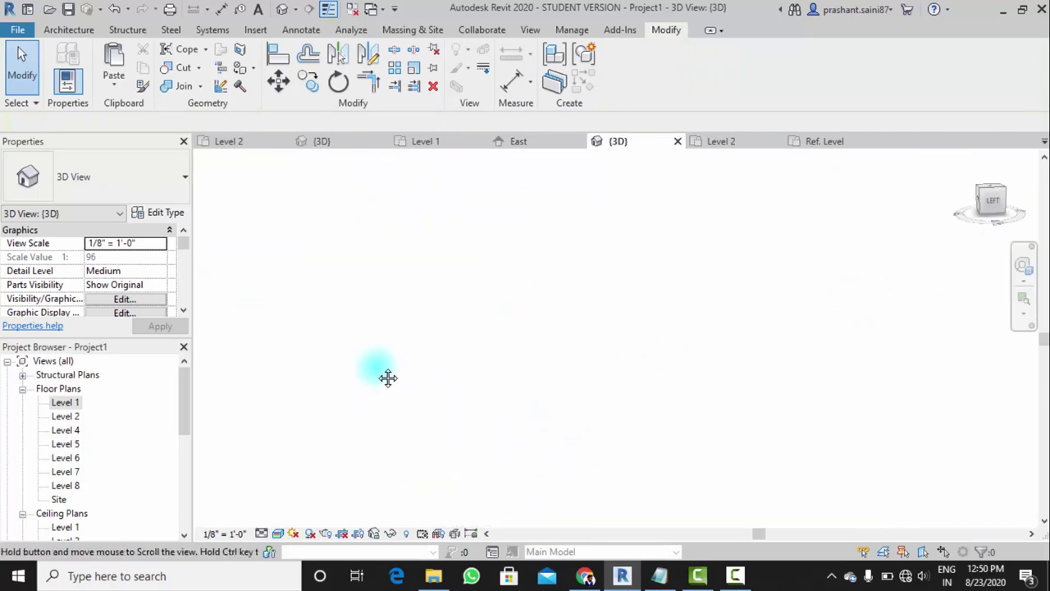
scroll(448, 436, down, 5)
mouse_move(448, 436)
shift+middle_down()
mouse_move(809, 386)
mouse_move(504, 444)
shift+middle_up()
scroll(599, 320, up, 2)
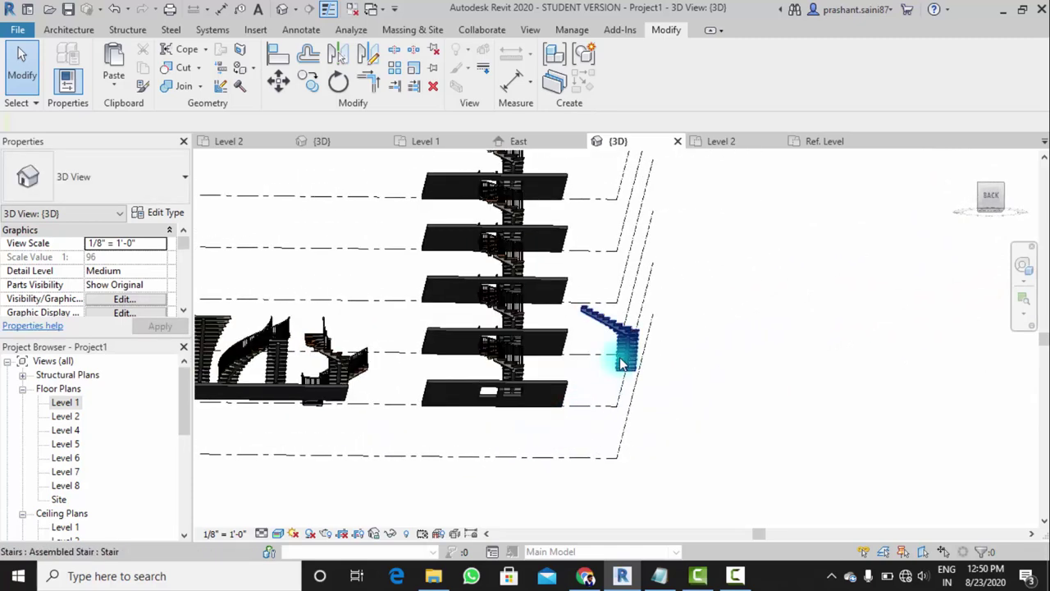
scroll(619, 349, up, 3)
scroll(624, 354, up, 2)
scroll(626, 356, up, 2)
Inspect the stair's concrete middle carriage up close, then switch to the Level 1 floor plan
middle_drag(839, 352, 839, 429)
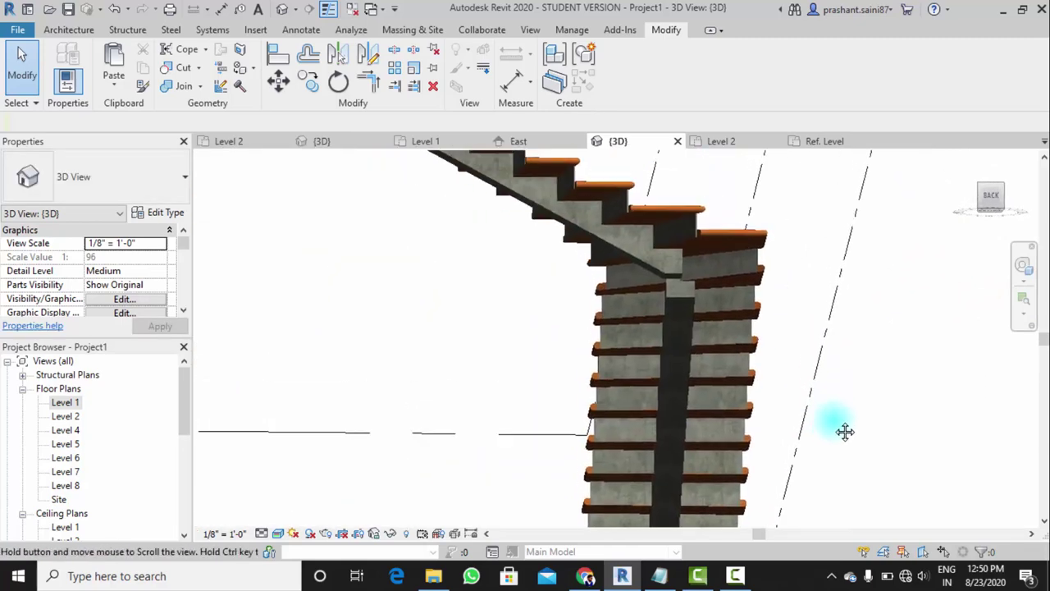
scroll(686, 408, down, 3)
mouse_move(686, 408)
shift+middle_down()
mouse_move(710, 368)
mouse_move(769, 377)
shift+middle_up()
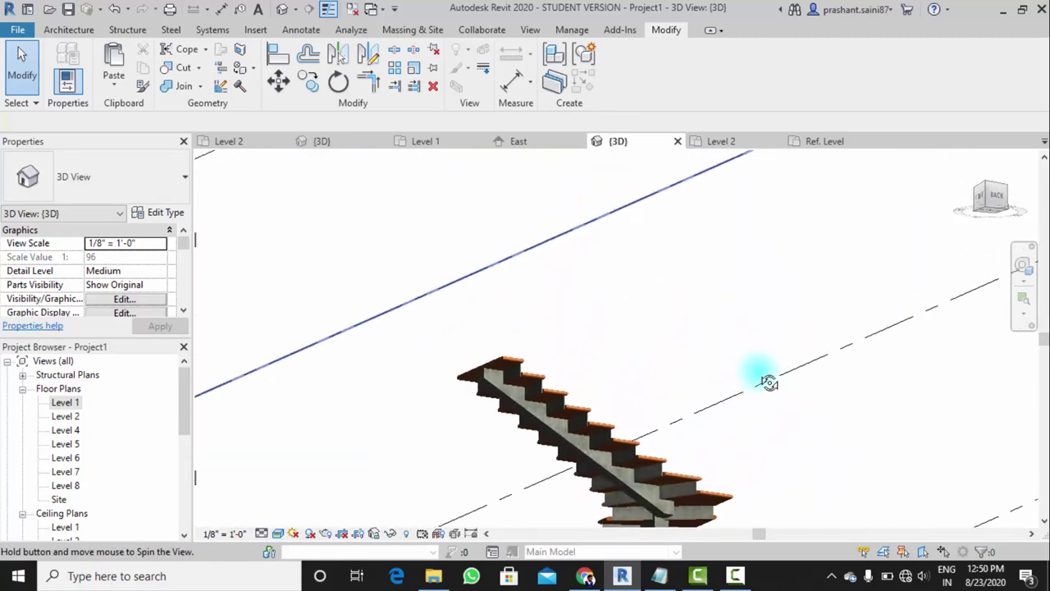
scroll(645, 267, up, 2)
scroll(643, 429, up, 2)
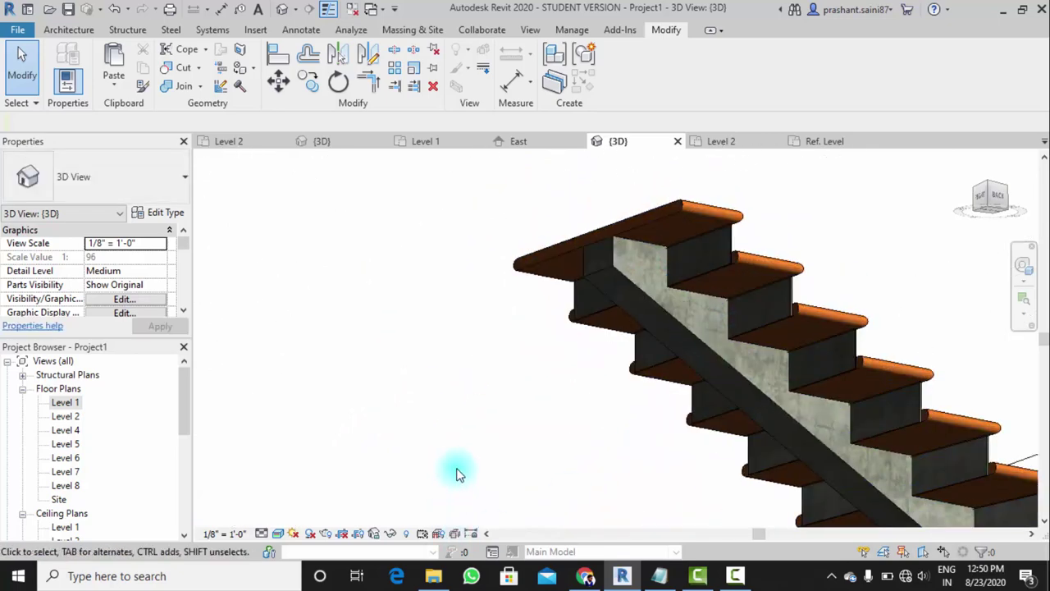
scroll(495, 415, up, 1)
scroll(437, 402, up, 2)
scroll(437, 402, down, 3)
scroll(437, 402, down, 2)
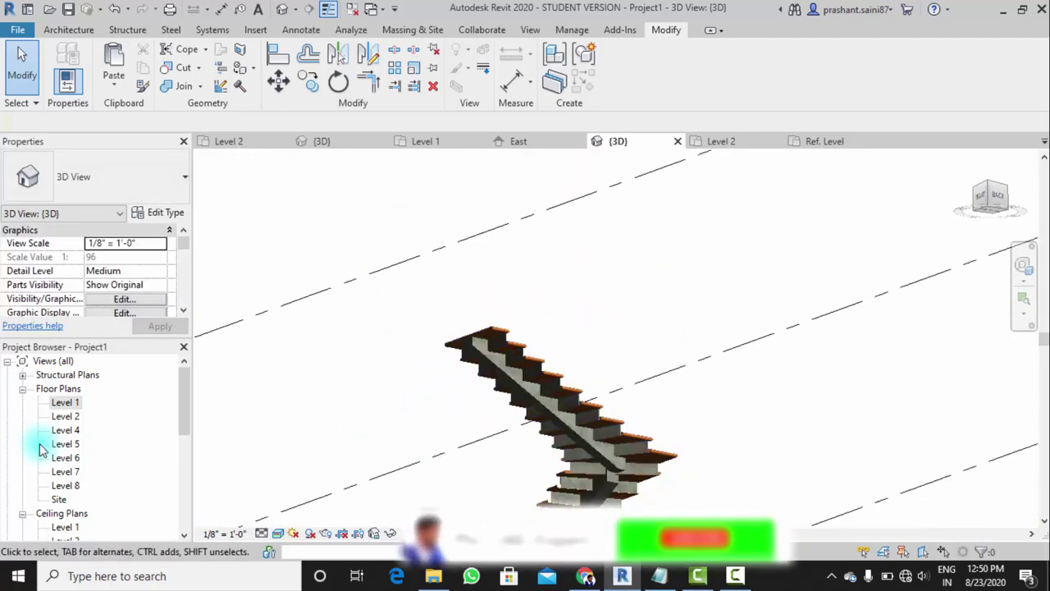
click(65, 402)
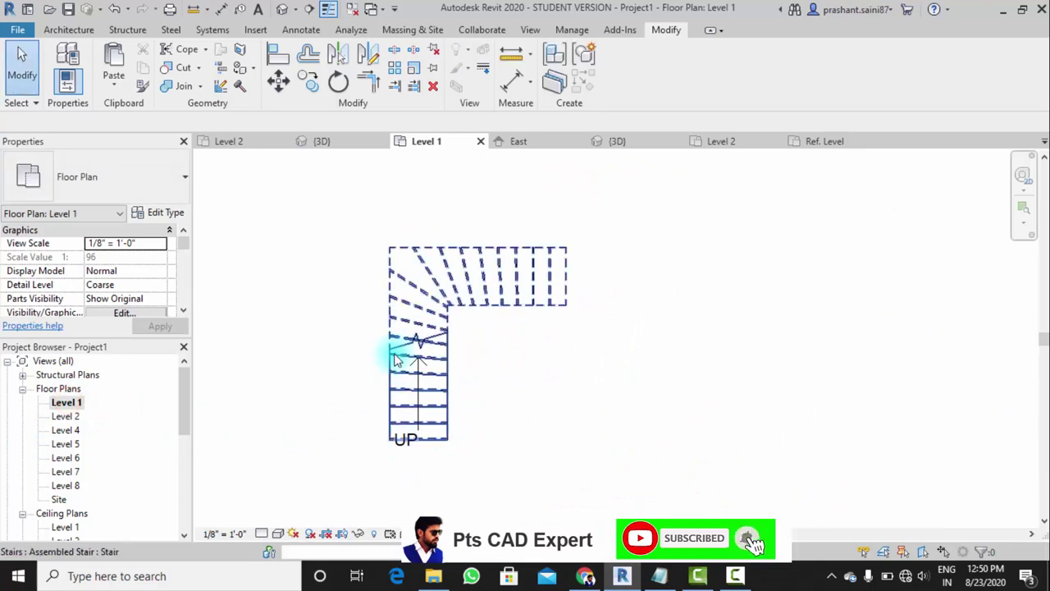
Place a section line through the stair in the Level 1 plan and open Section 1
click(530, 30)
click(470, 64)
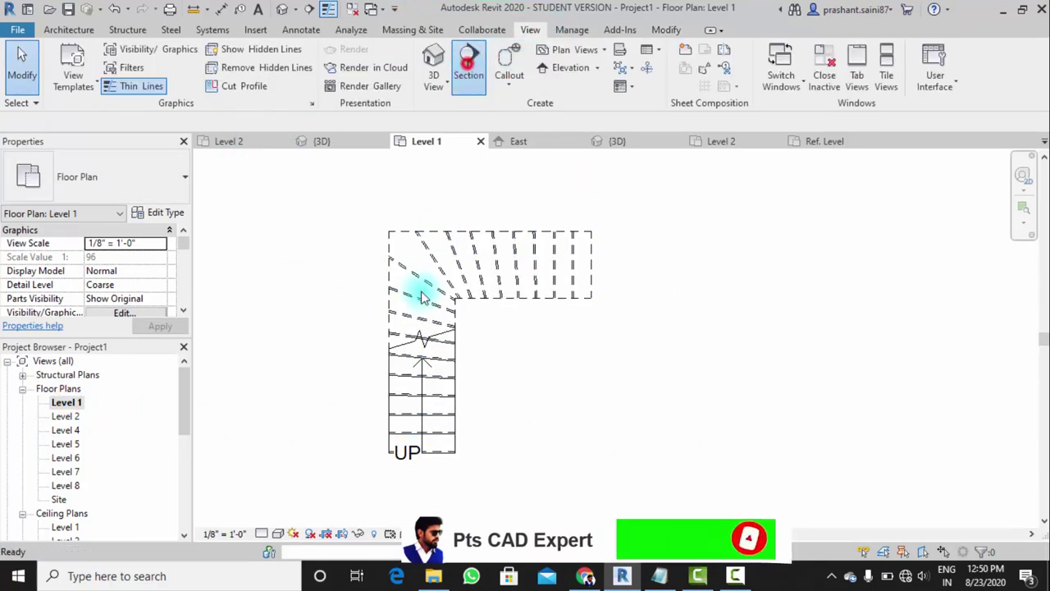
click(411, 477)
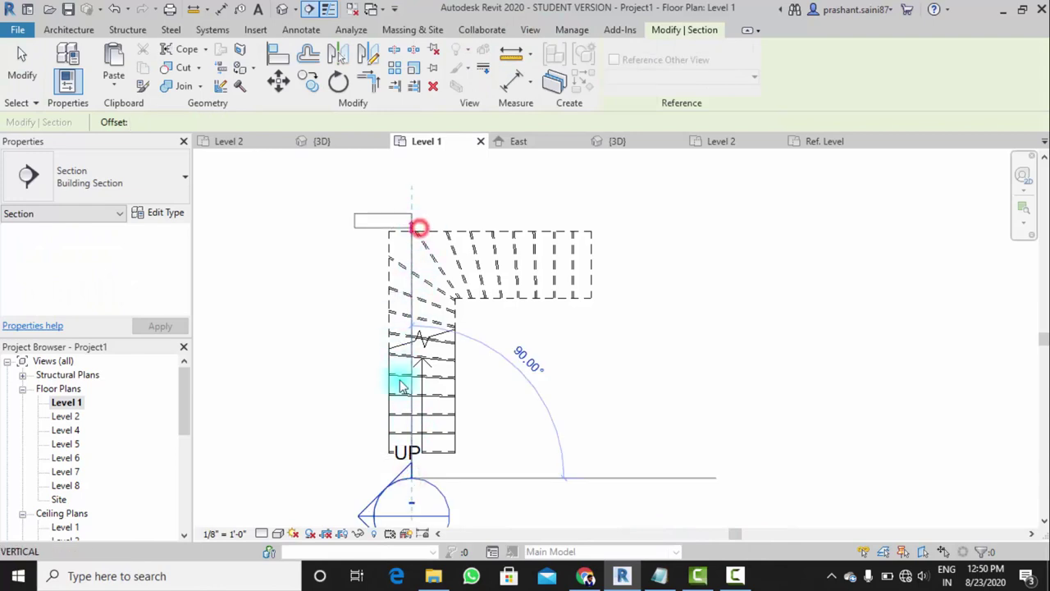
key(Escape)
key(Escape)
double_click(369, 505)
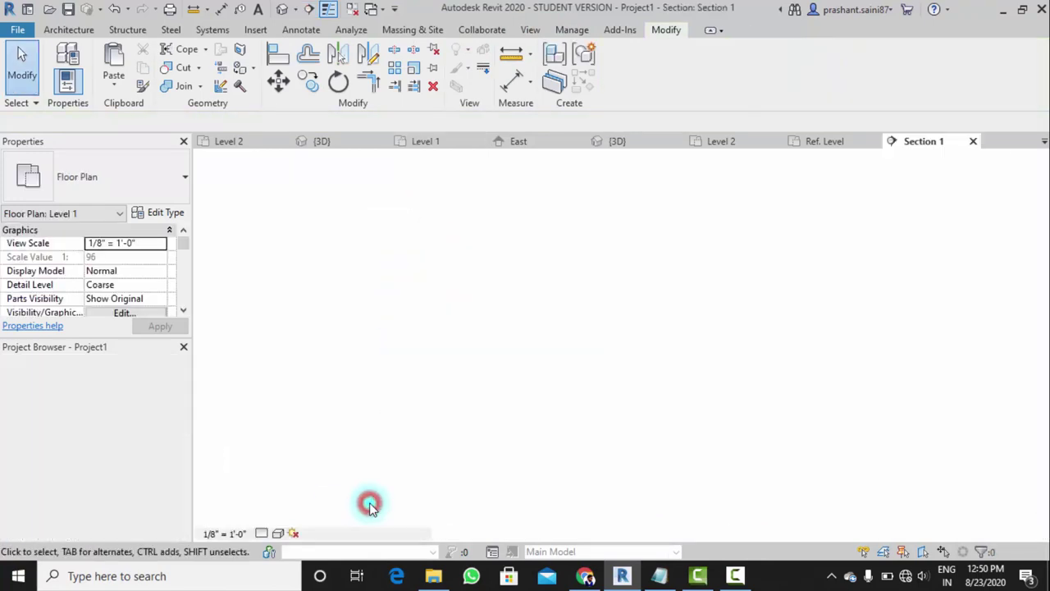
scroll(607, 341, up, 2)
scroll(544, 347, down, 2)
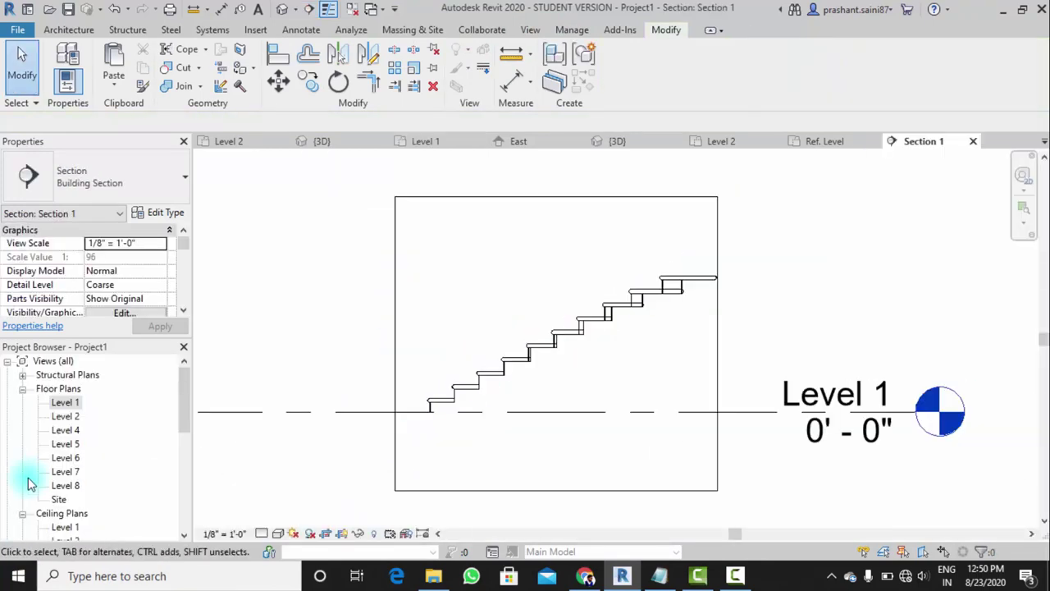
Pull in the section's left crop edge, then reopen Section 1 to check the sloped carriage
double_click(65, 402)
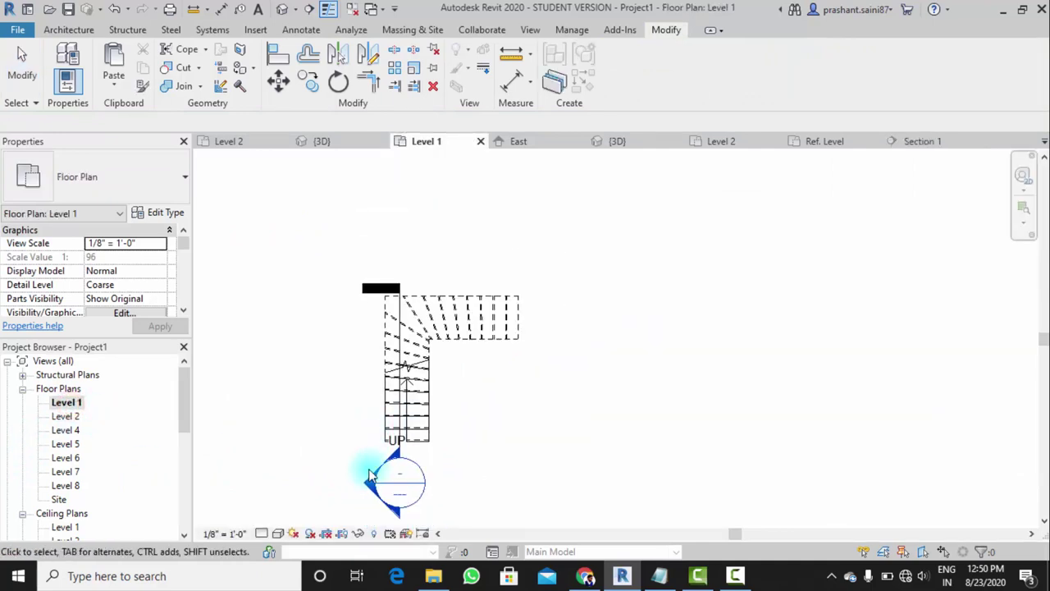
click(376, 449)
scroll(539, 311, up, 2)
scroll(566, 365, down, 2)
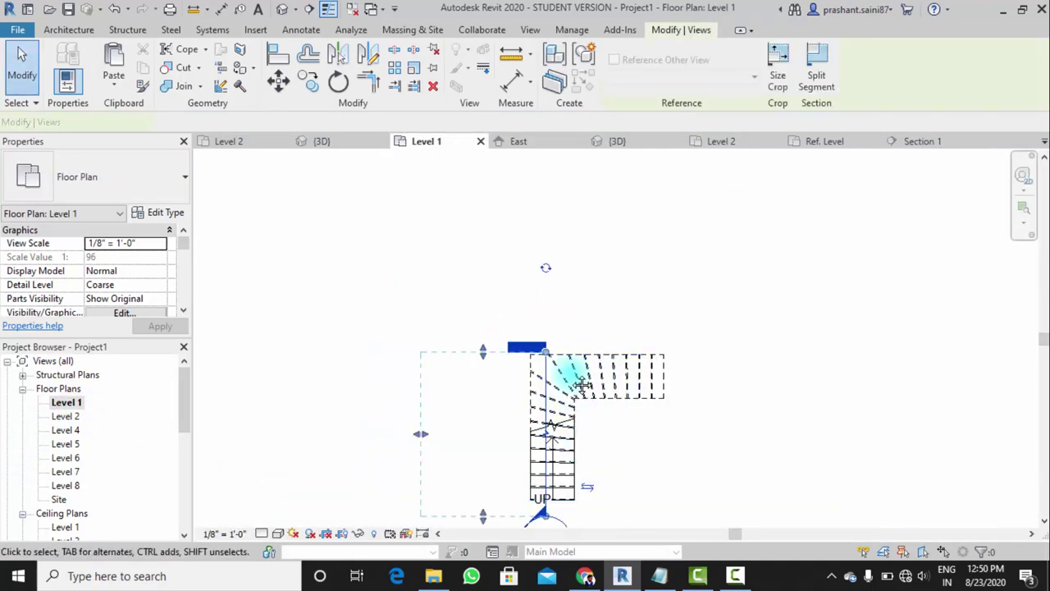
drag(406, 339, 617, 351)
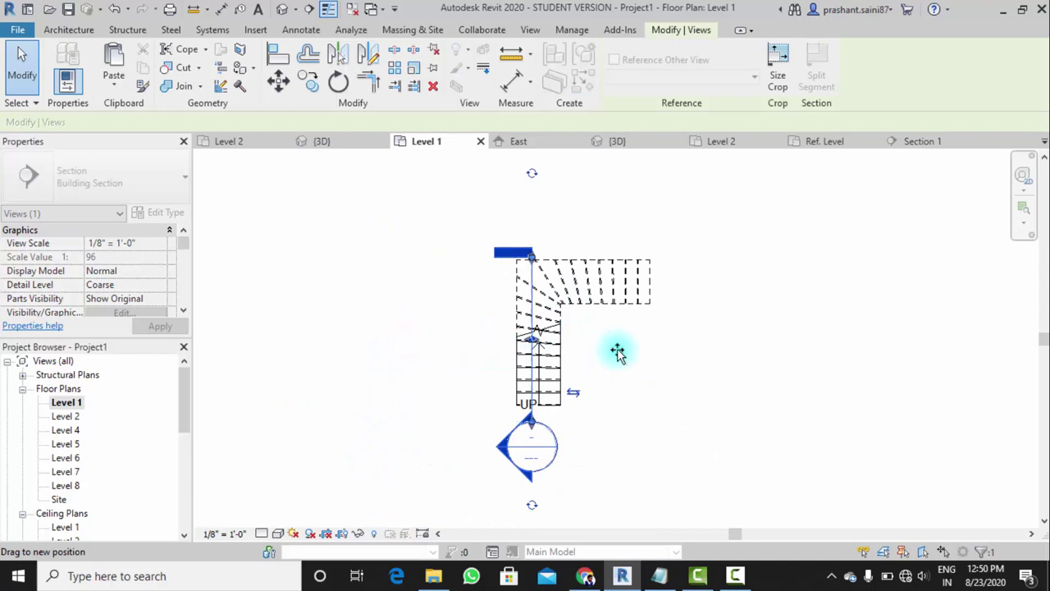
drag(487, 351, 484, 351)
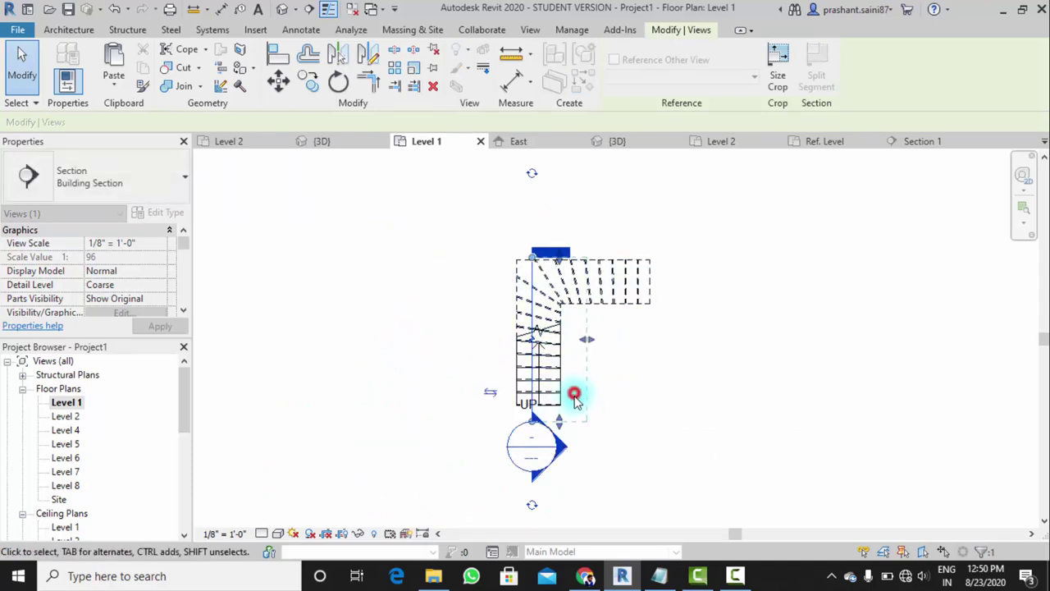
click(621, 481)
double_click(565, 447)
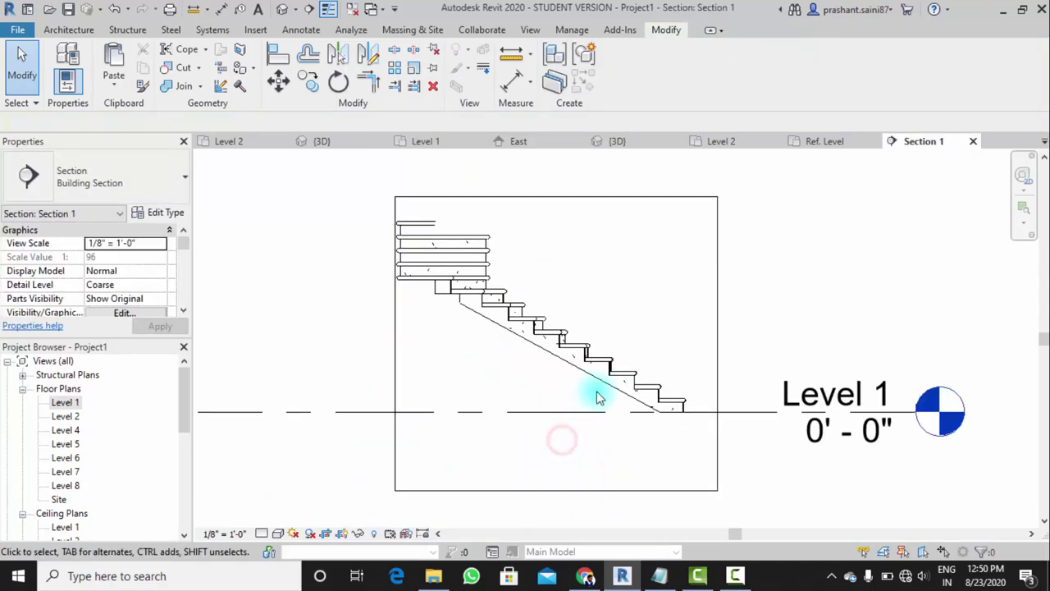
scroll(603, 384, up, 3)
scroll(574, 381, up, 1)
scroll(541, 388, down, 4)
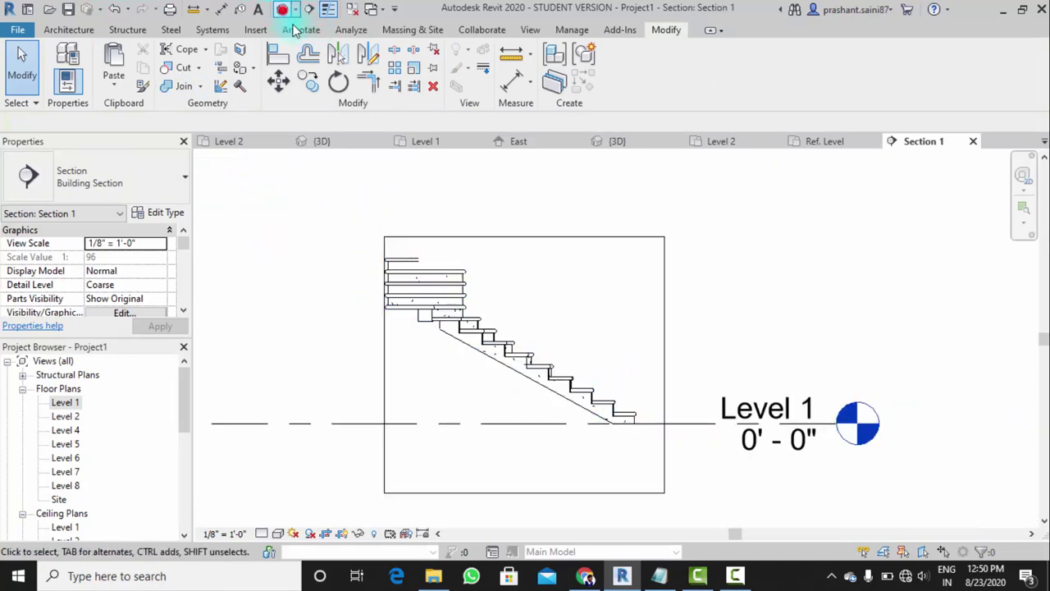
Pan and zoom the 3D view to centre the stair tower and the row of stairs
scroll(502, 279, down, 2)
scroll(516, 356, down, 2)
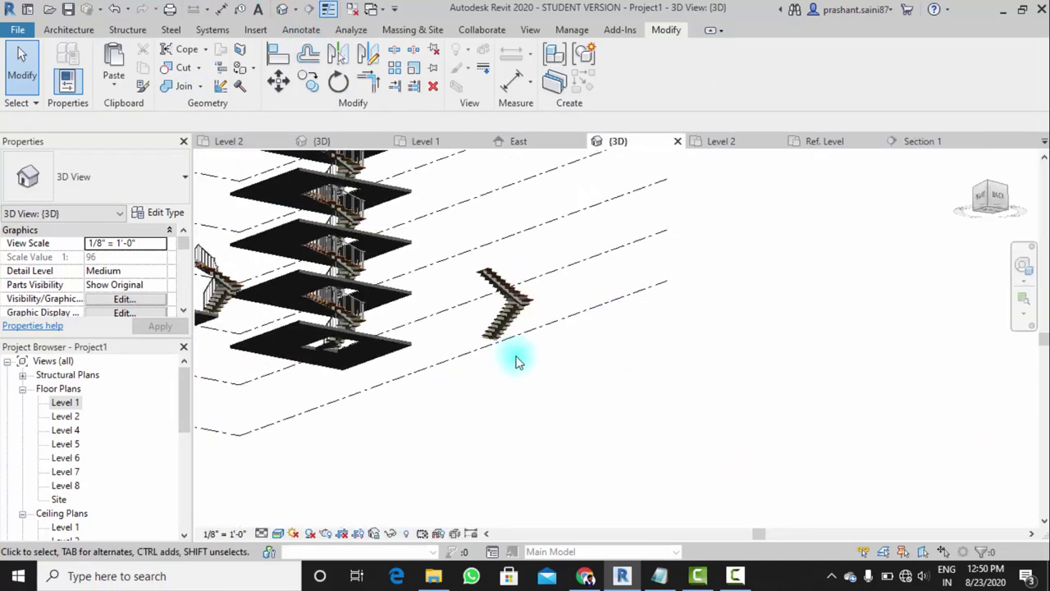
middle_drag(438, 352, 556, 480)
middle_drag(446, 429, 533, 459)
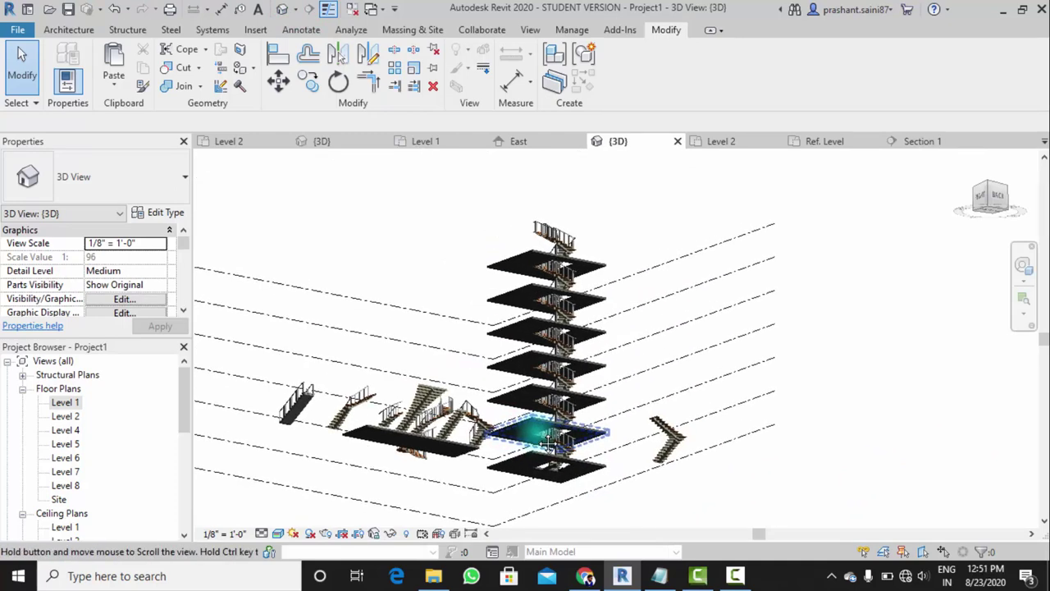
scroll(468, 450, up, 2)
scroll(467, 441, up, 3)
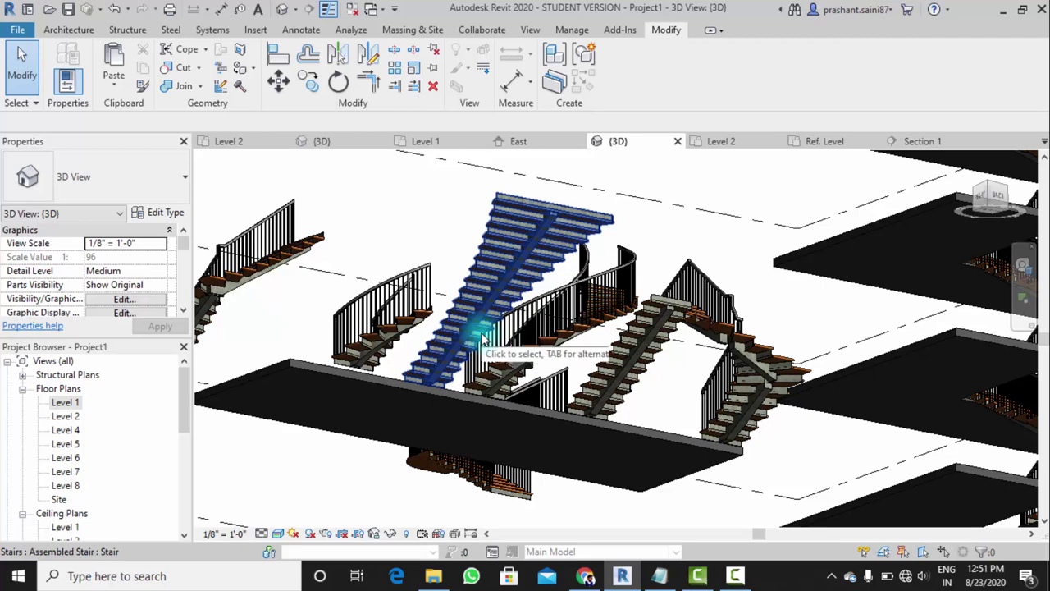
middle_drag(235, 283, 548, 348)
scroll(385, 288, down, 3)
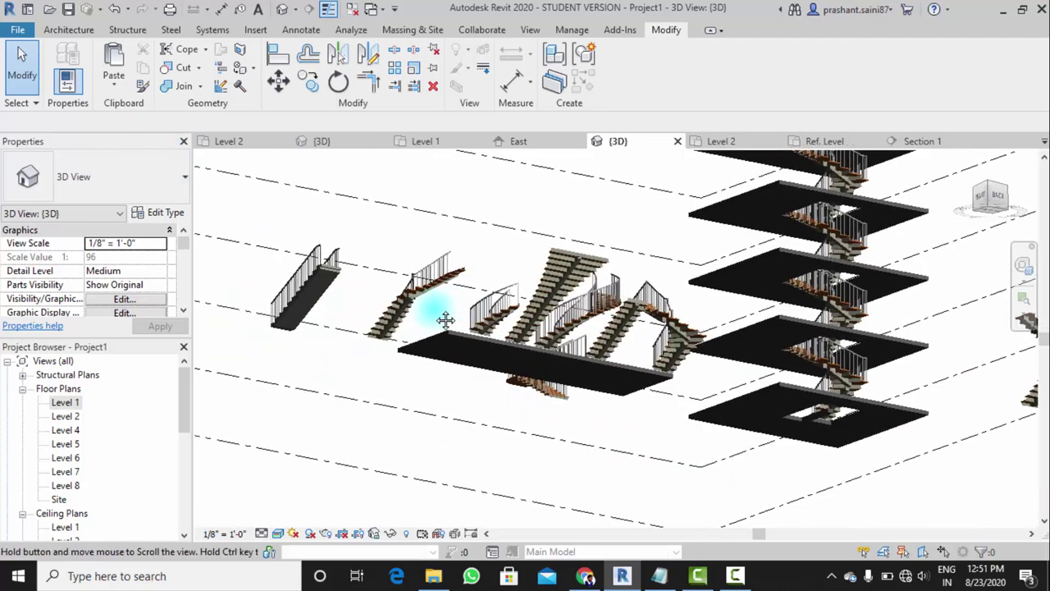
middle_drag(856, 352, 550, 375)
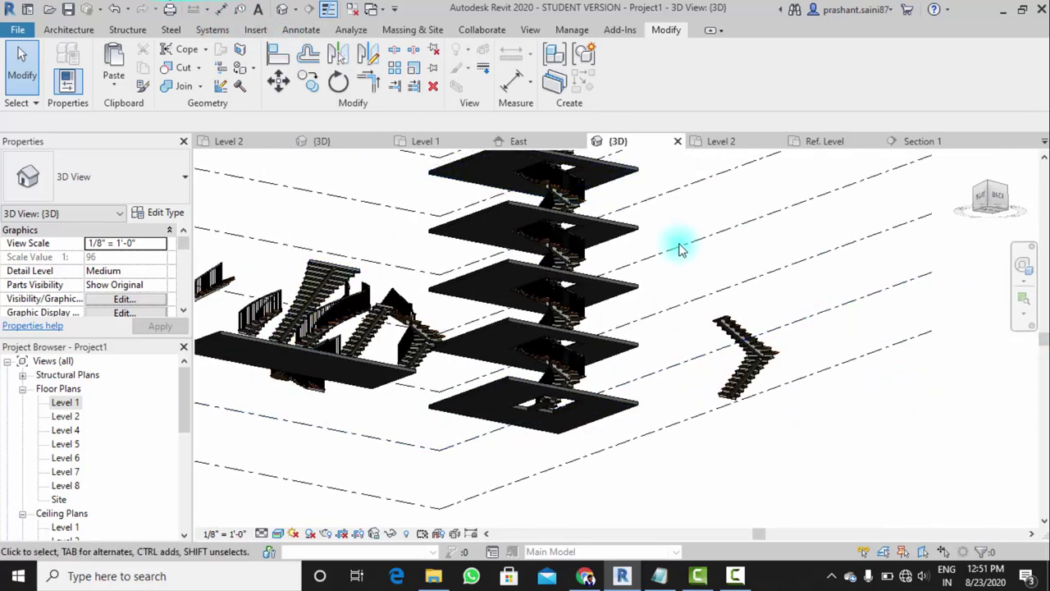
Orbit and zoom to view the stack of floor slabs from another angle
shift+middle_drag(680, 241, 438, 252)
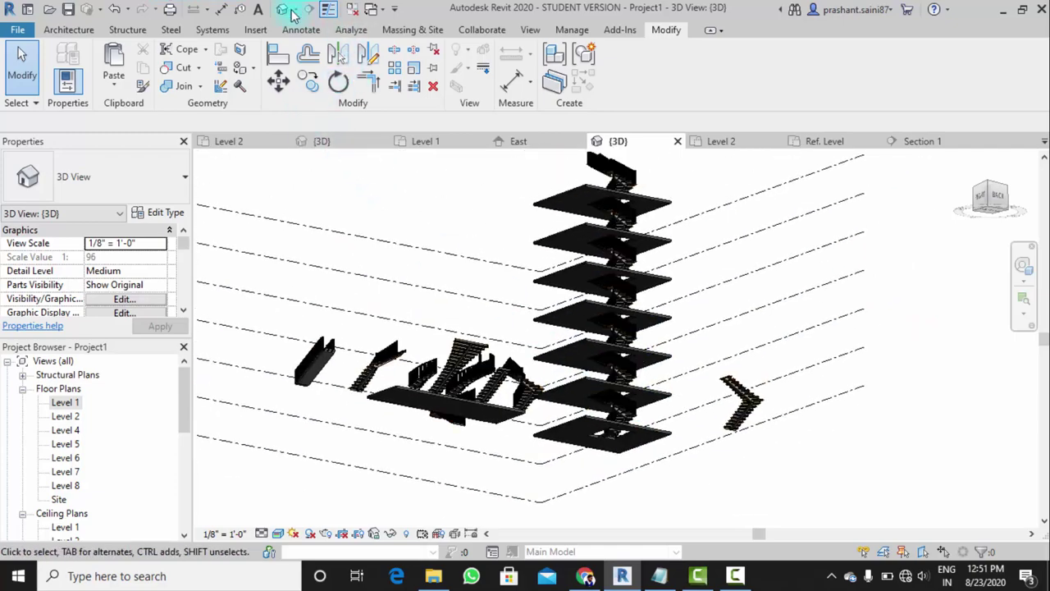
mouse_move(621, 356)
shift+middle_down()
mouse_move(450, 381)
mouse_move(472, 373)
mouse_move(470, 427)
mouse_move(340, 485)
mouse_move(375, 446)
shift+middle_up()
scroll(480, 386, up, 3)
scroll(483, 387, up, 5)
scroll(403, 398, up, 3)
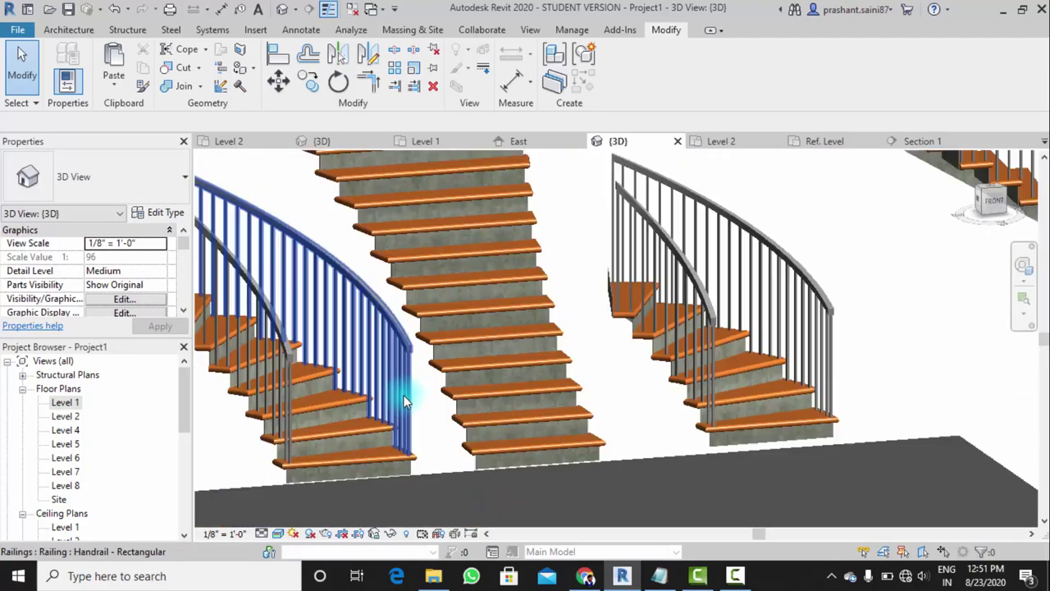
mouse_move(403, 398)
middle_down()
mouse_move(601, 335)
mouse_move(586, 327)
middle_up()
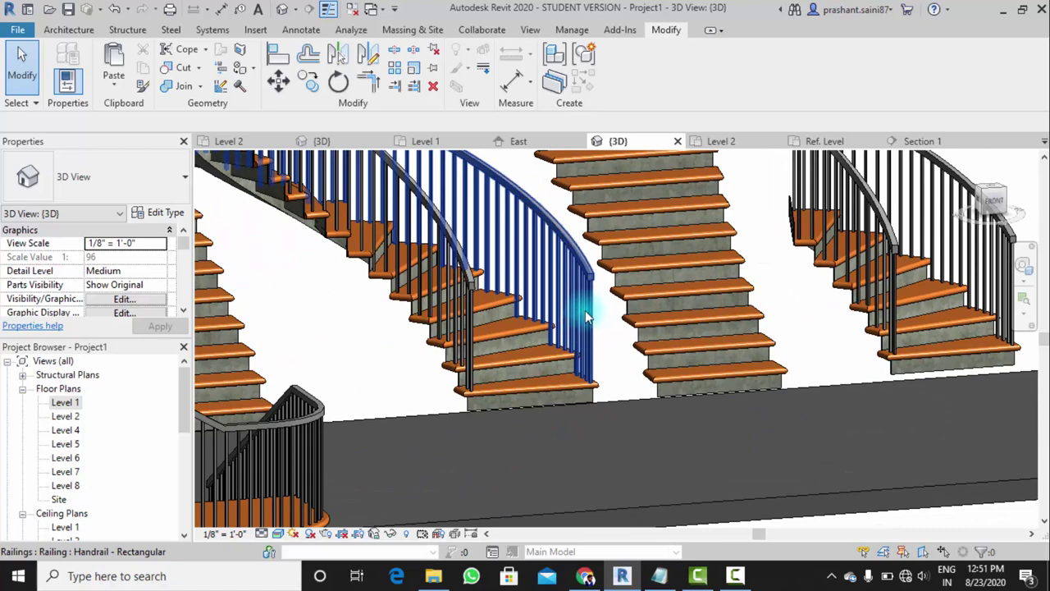
scroll(562, 328, down, 5)
scroll(443, 263, up, 5)
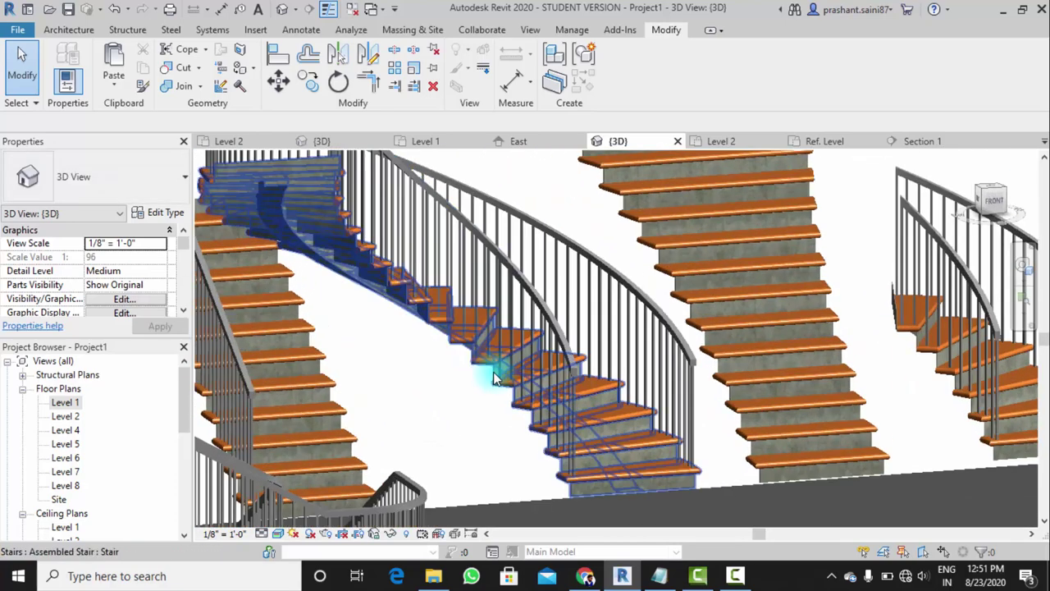
scroll(566, 428, up, 2)
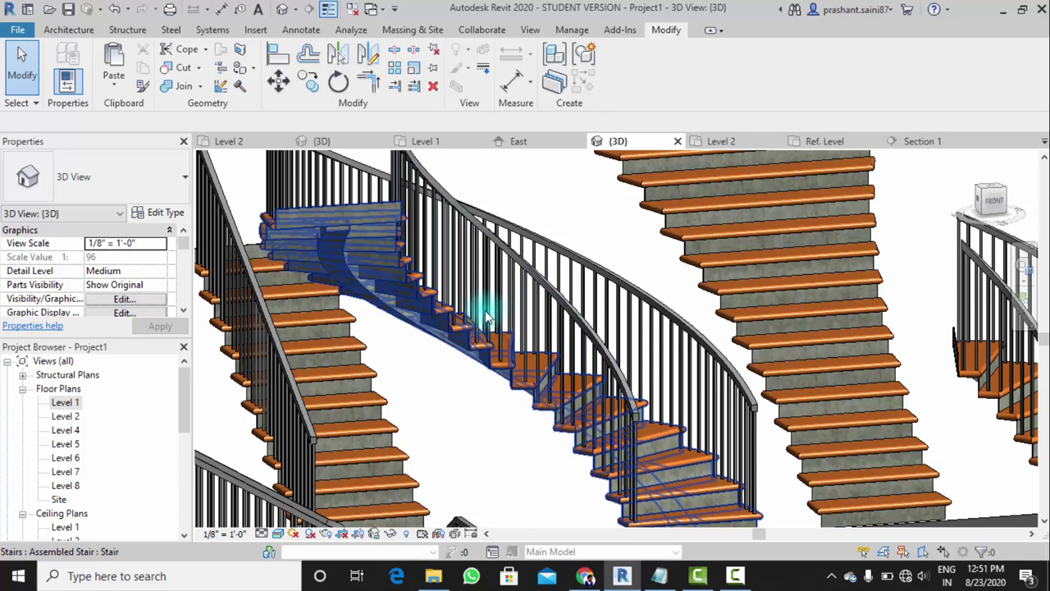
scroll(557, 420, down, 3)
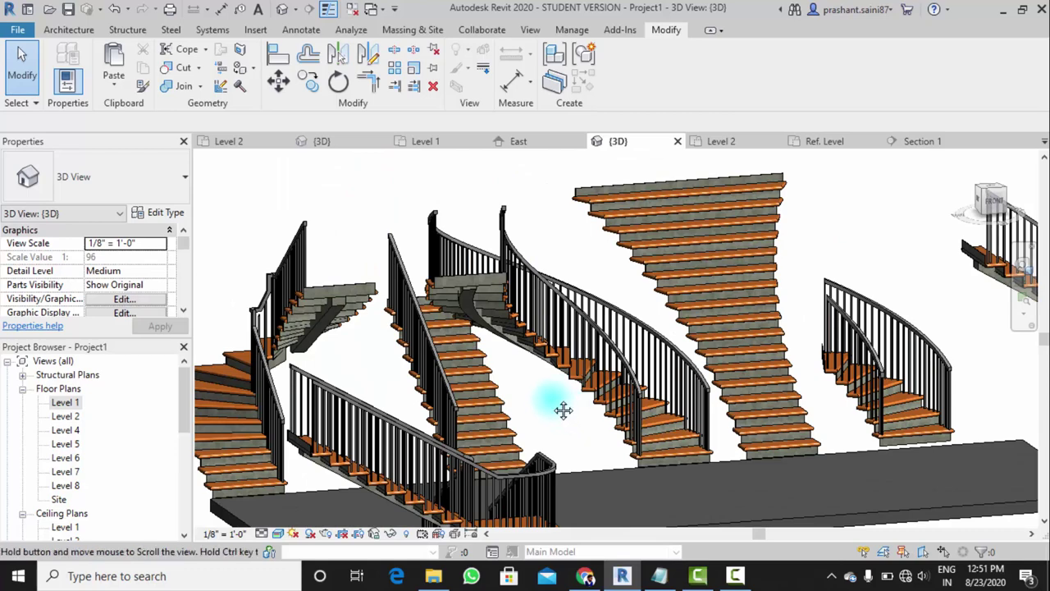
Orbit around the stairs and the Generic 12" floor slab toward a front-right view
middle_drag(563, 410, 534, 398)
scroll(525, 409, up, 2)
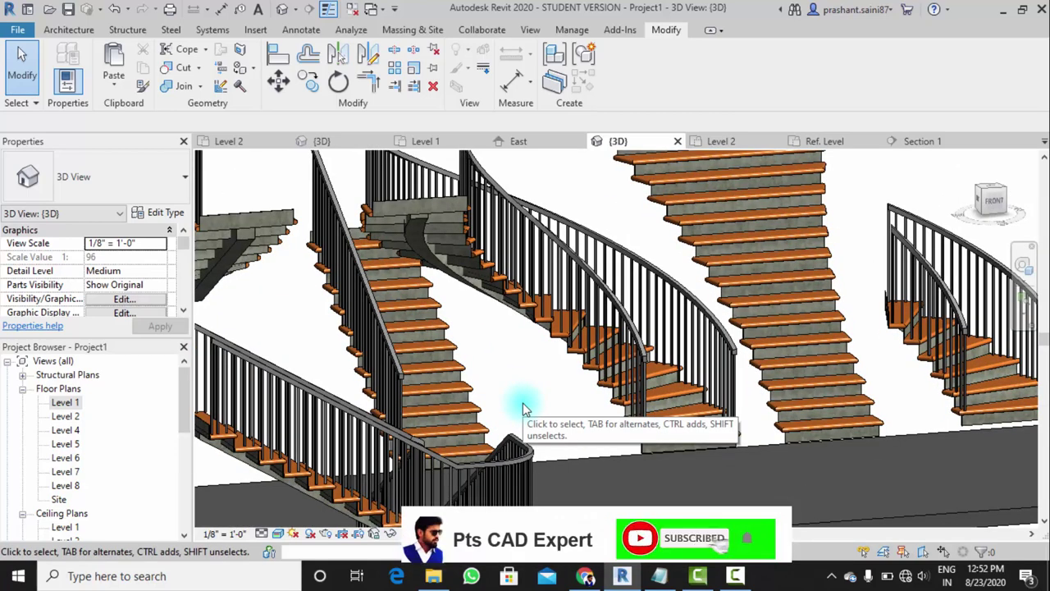
scroll(525, 408, down, 2)
scroll(504, 347, down, 1)
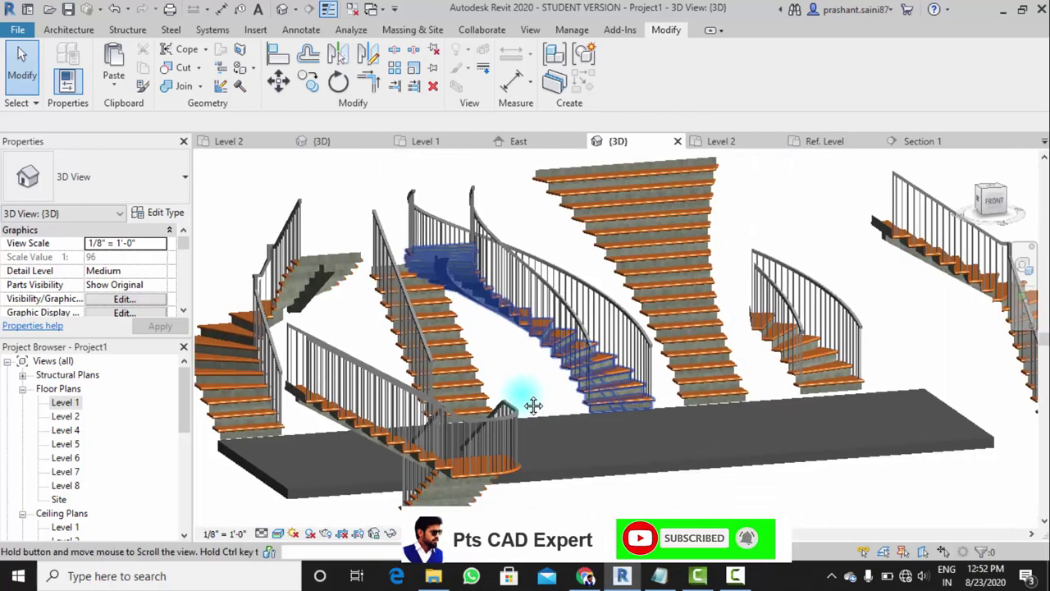
scroll(533, 403, up, 2)
scroll(520, 399, up, 1)
scroll(511, 347, down, 1)
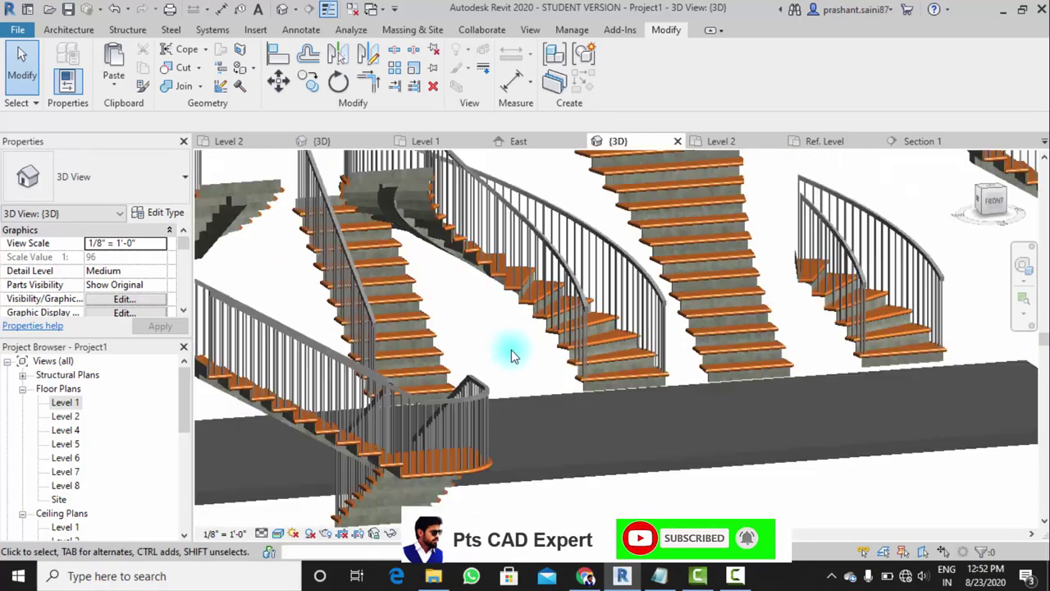
mouse_move(511, 347)
shift+middle_down()
mouse_move(528, 382)
mouse_move(505, 402)
shift+middle_up()
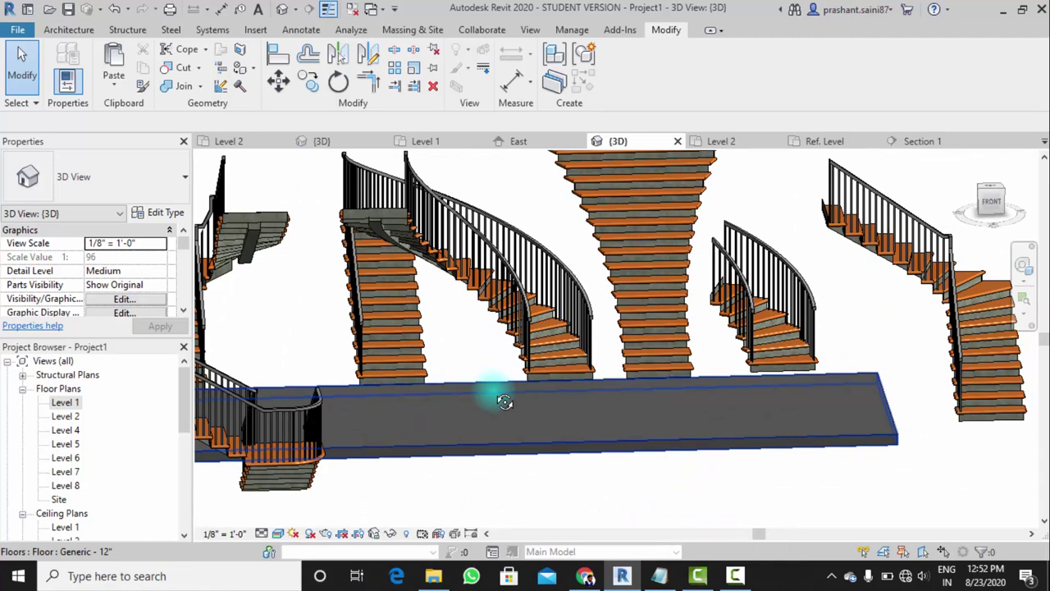
mouse_move(478, 393)
shift+middle_down()
mouse_move(469, 363)
mouse_move(548, 438)
shift+middle_up()
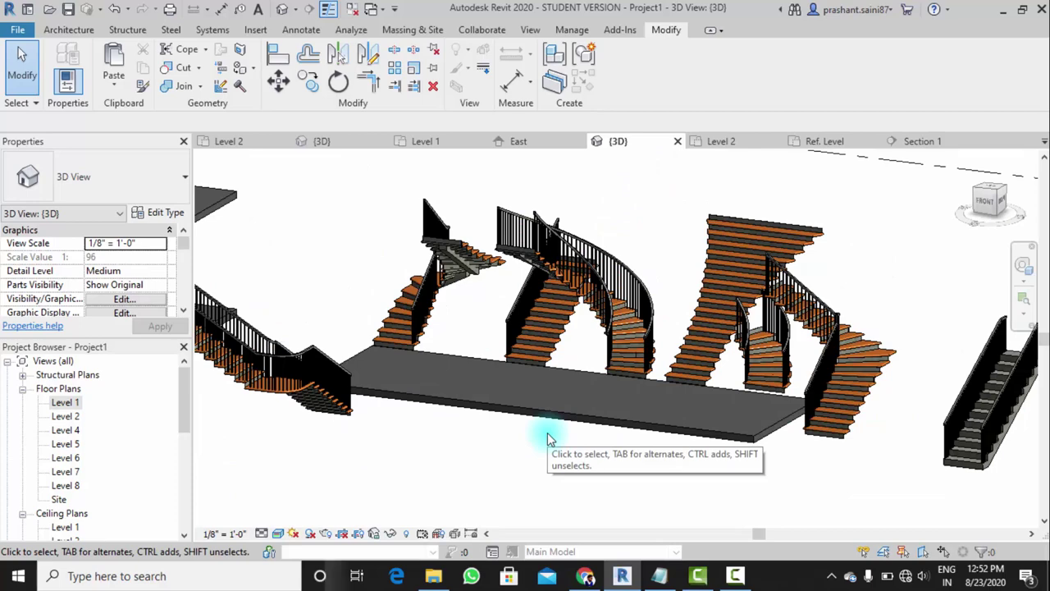
mouse_move(553, 432)
shift+middle_down()
mouse_move(556, 450)
mouse_move(437, 419)
mouse_move(489, 416)
shift+middle_up()
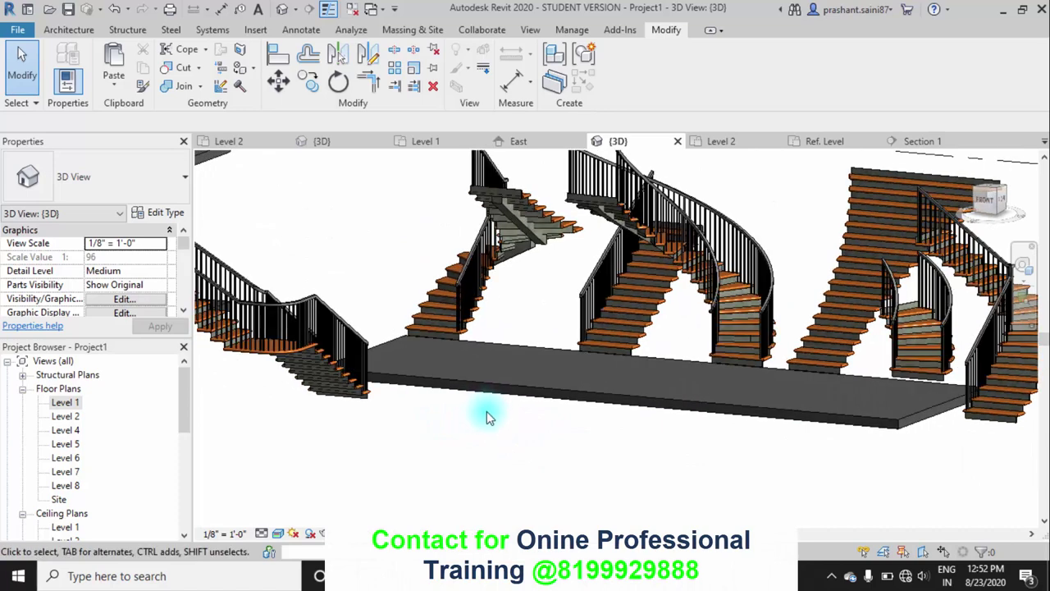